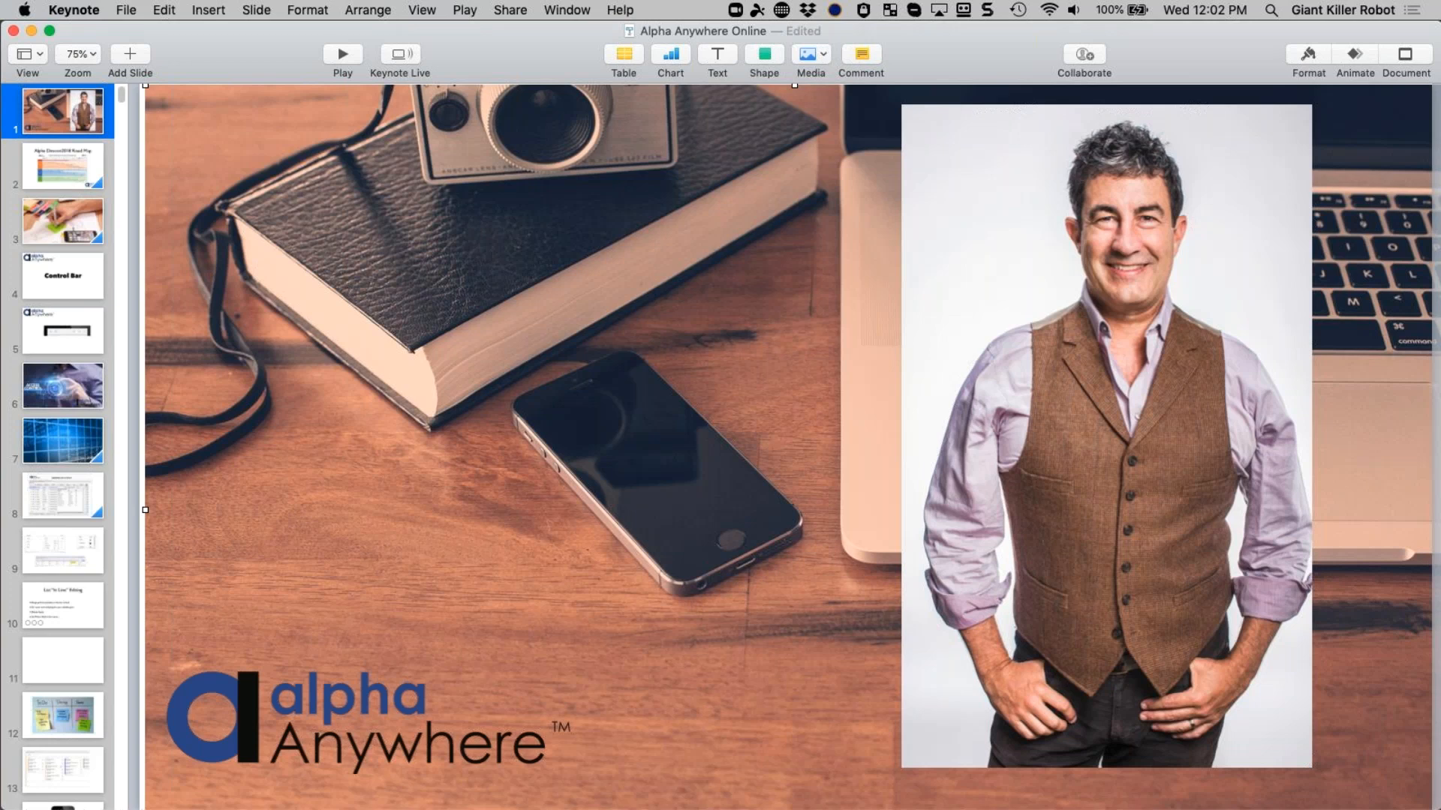
- Start presenting the Alpha Anywhere Online slideshow from slide 1
key(alt+super+p)
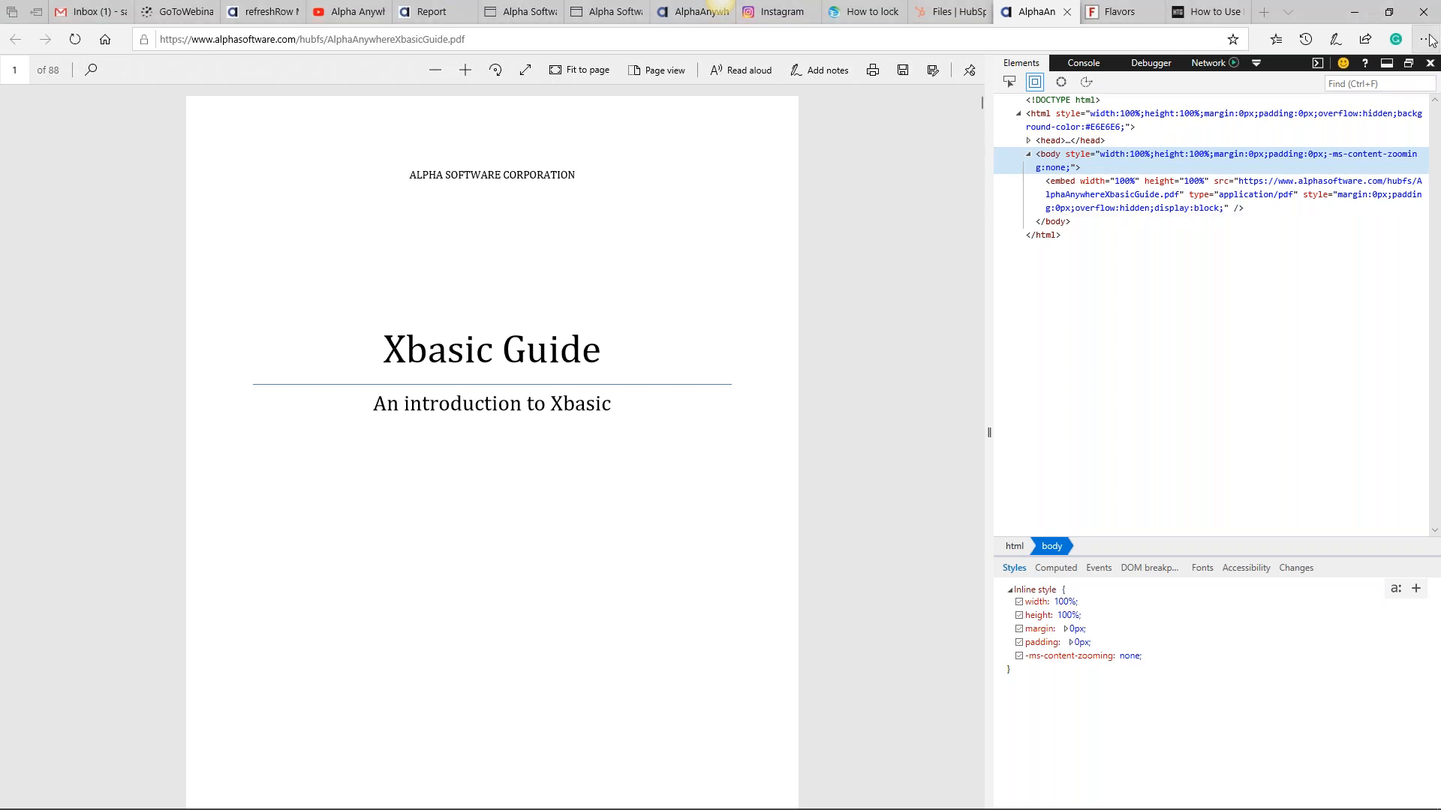
- Close Edge's developer tools and re-maximize the window so the Xbasic Guide PDF fills the screen
click(1387, 13)
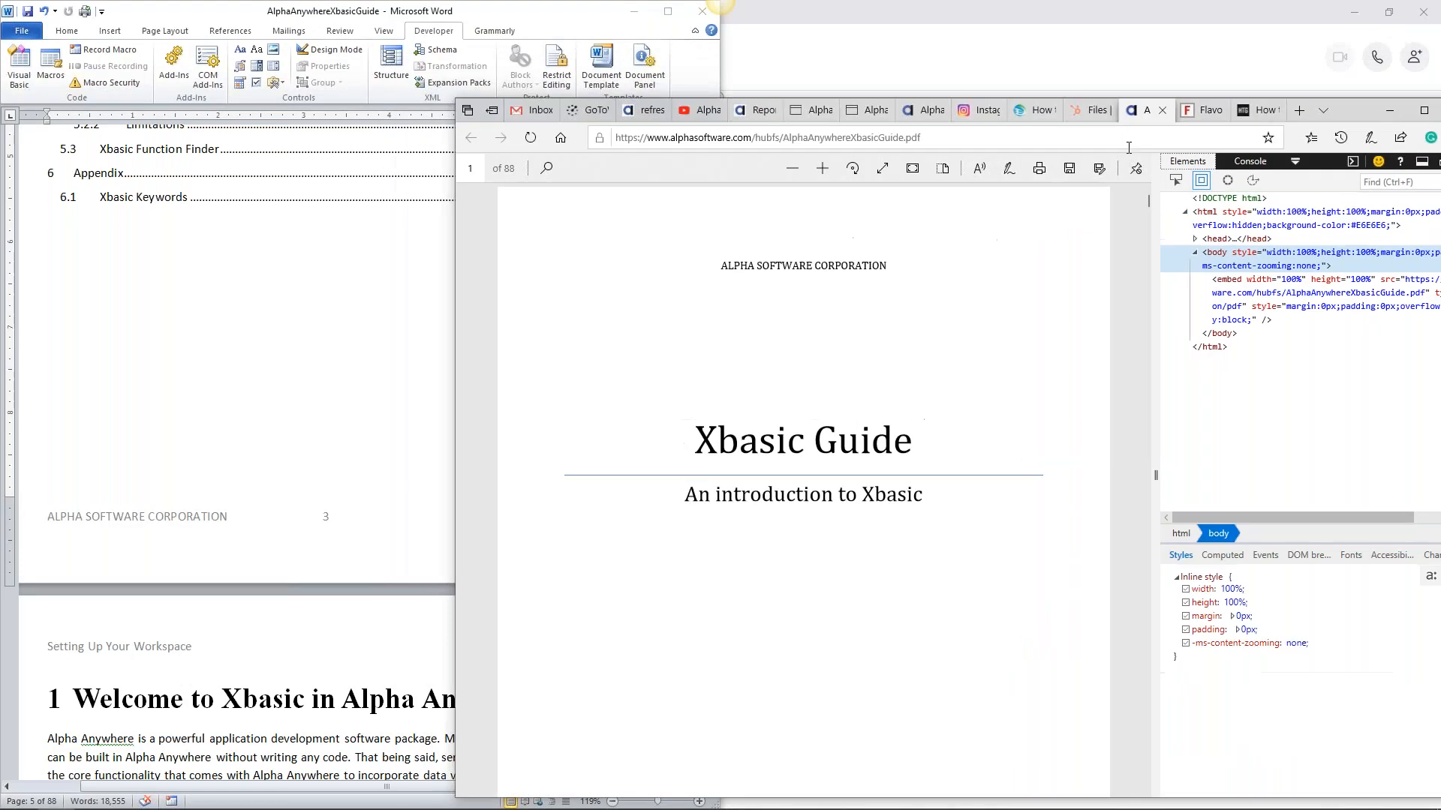
drag(1364, 104, 998, 60)
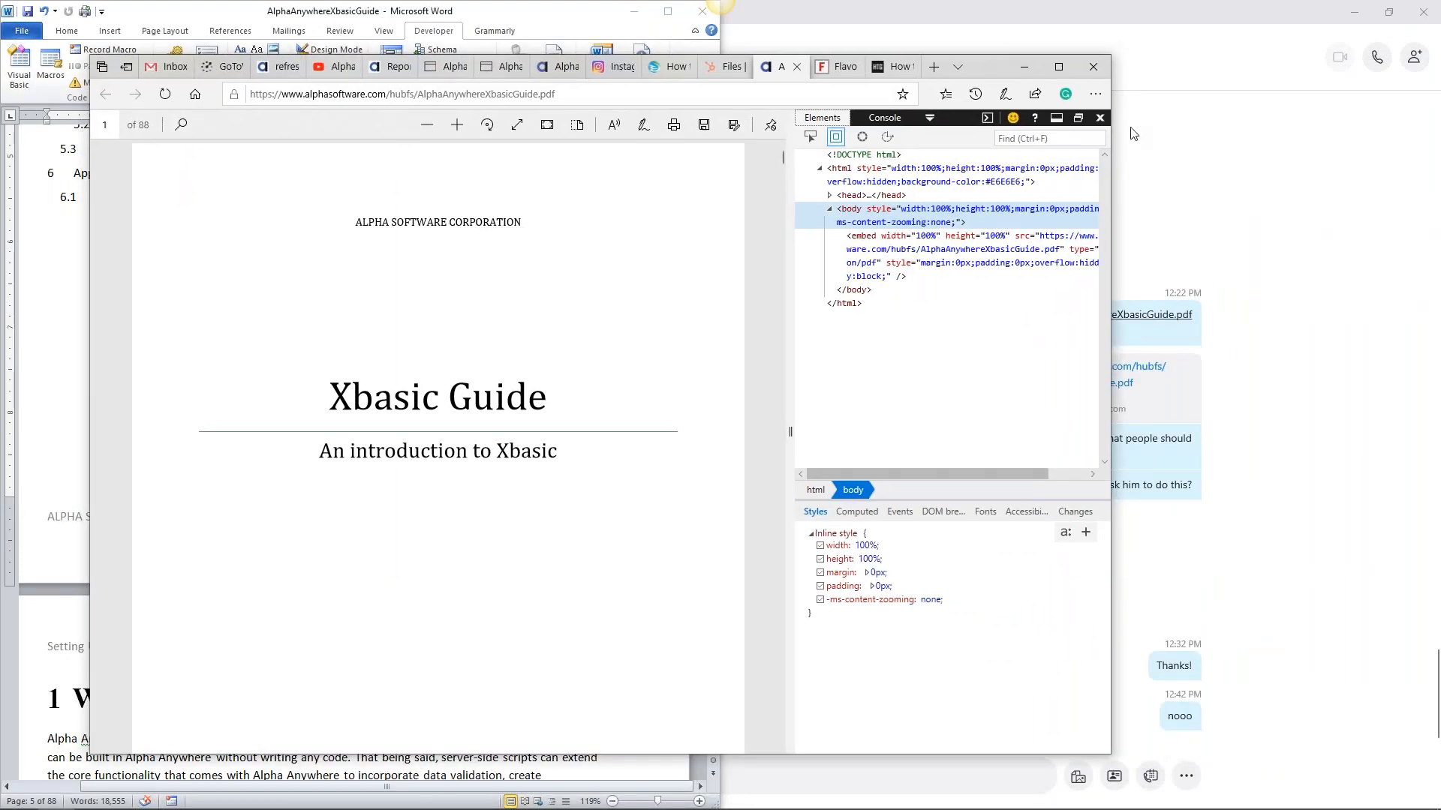
click(1100, 119)
click(1058, 69)
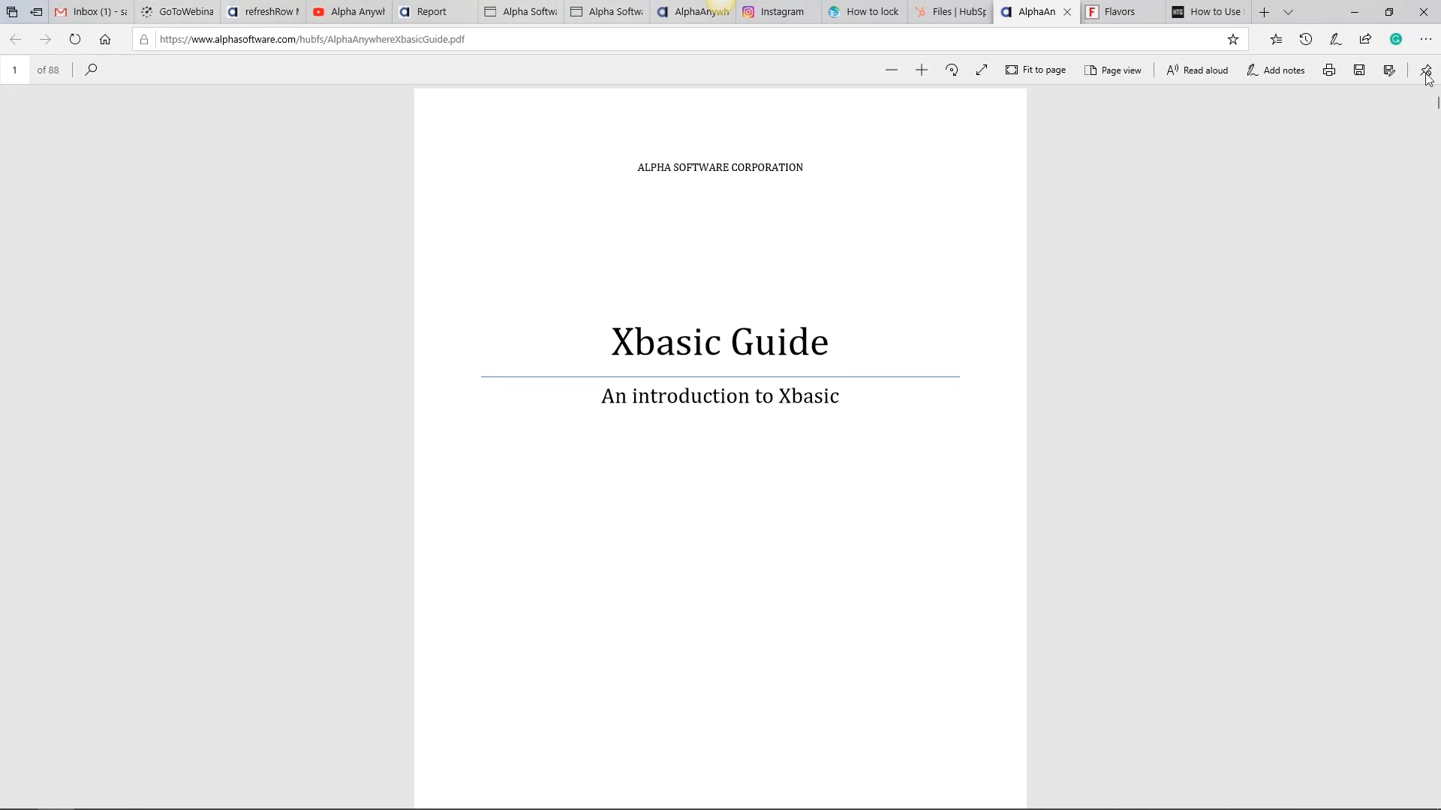
click(1427, 49)
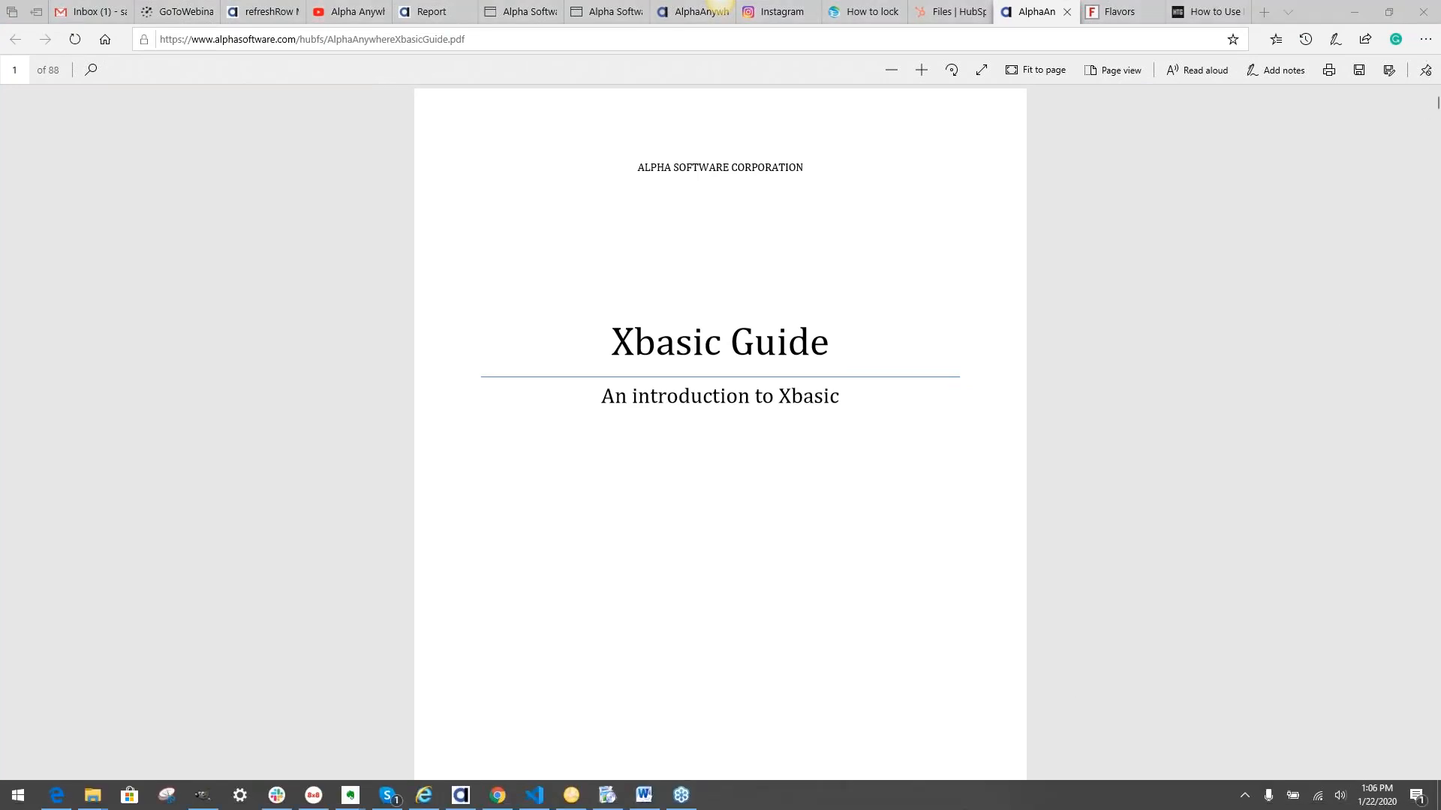
click(1065, 458)
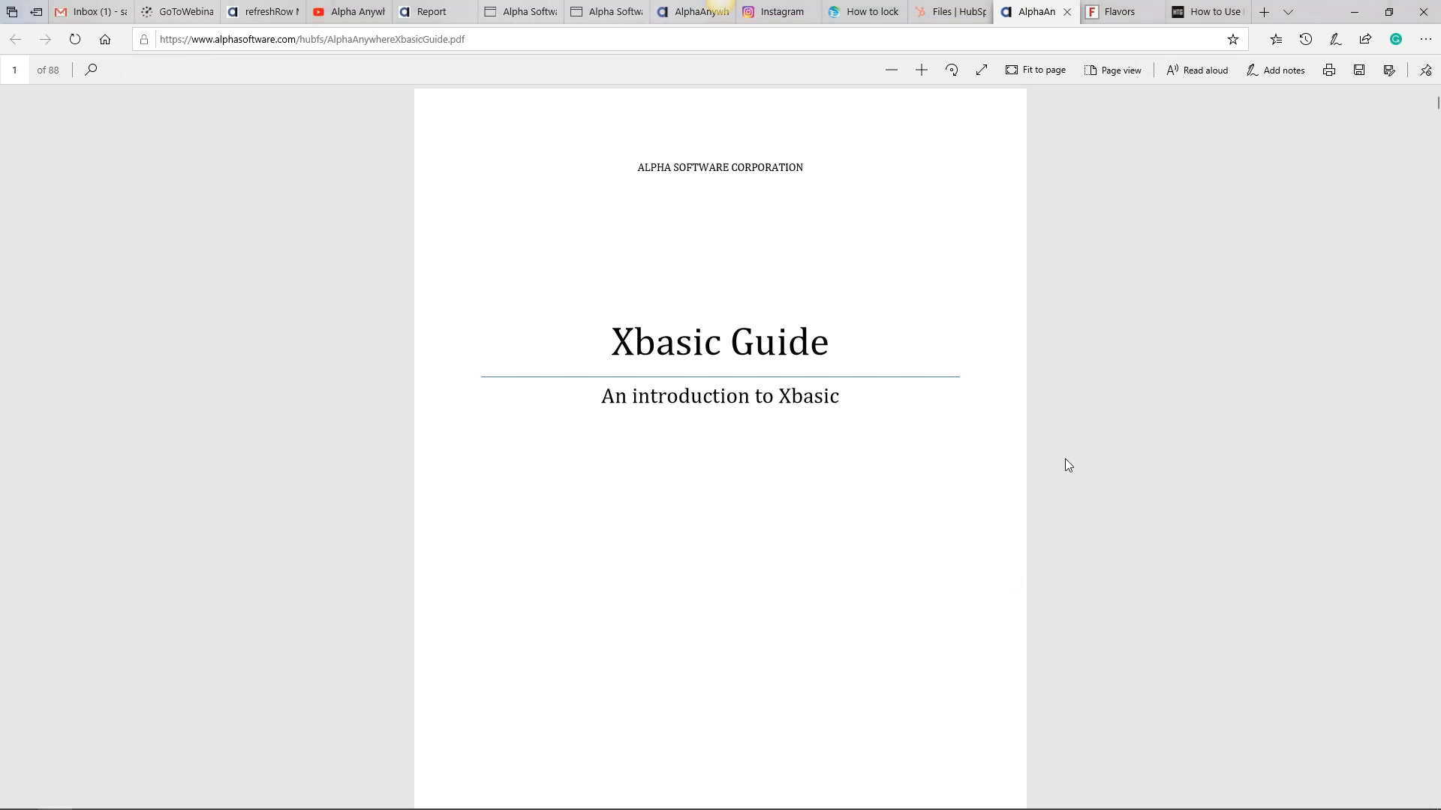
- Scroll the Xbasic Guide PDF past the copyright page to chapter 1, then back to the Table of Contents
scroll(1065, 460, down, 10)
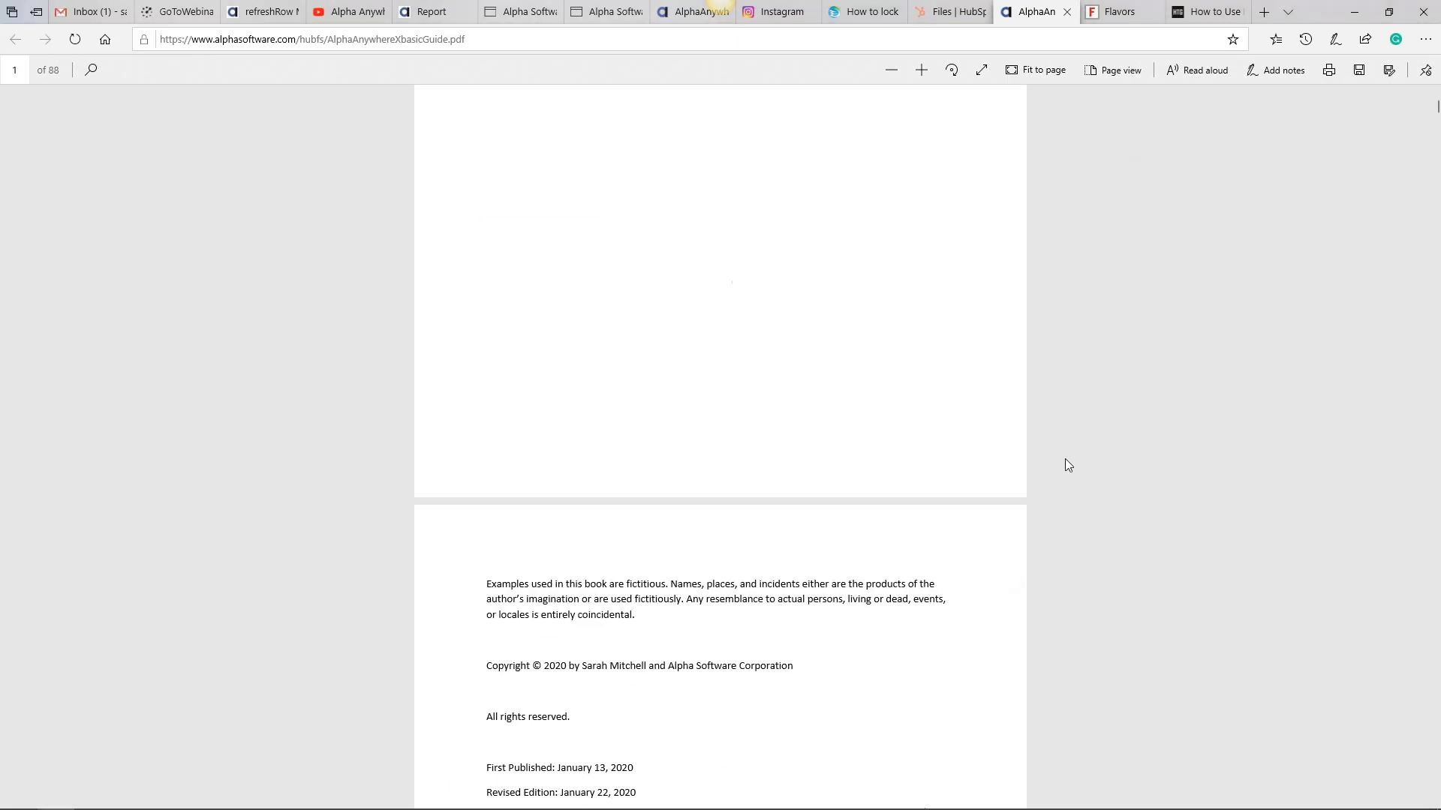
scroll(1065, 459, down, 10)
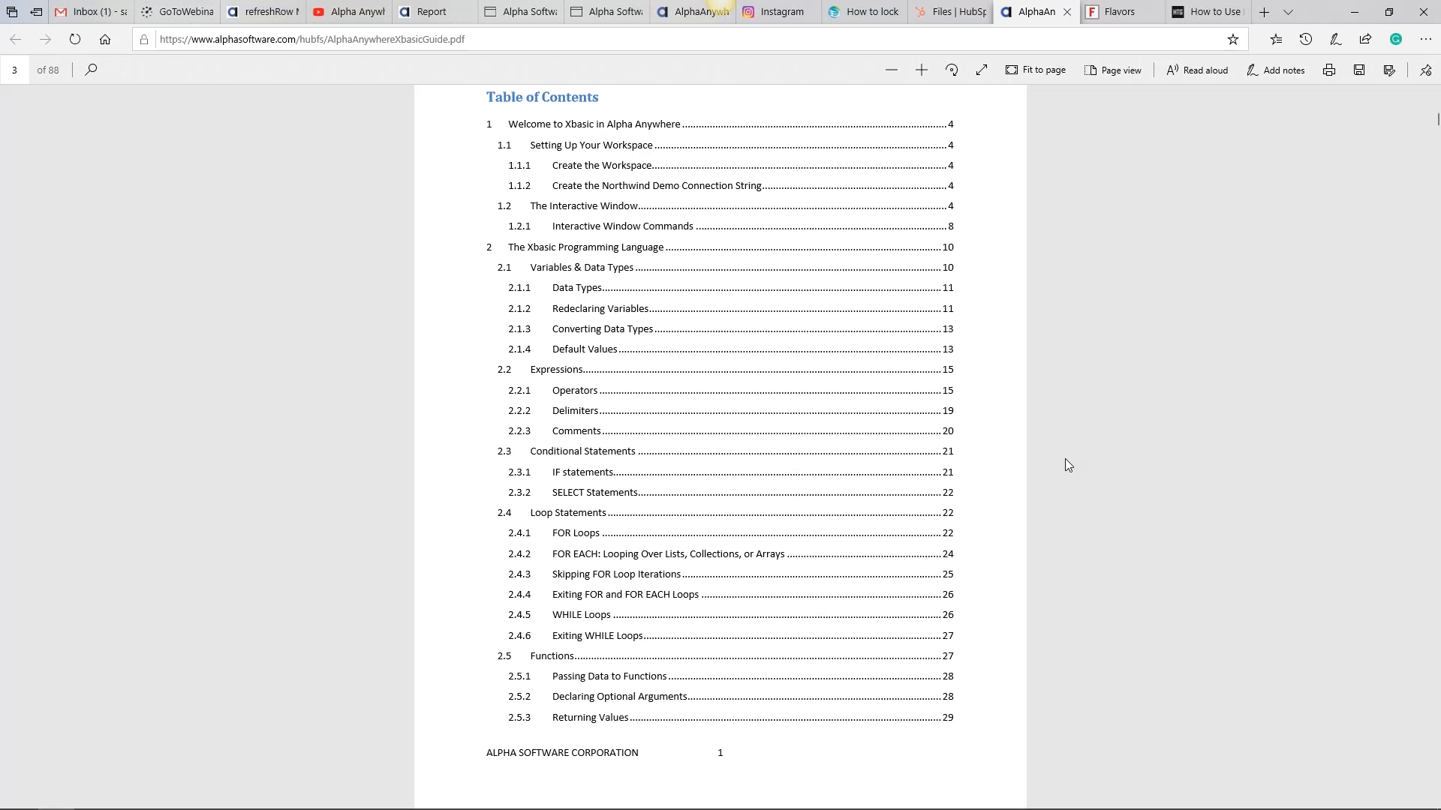
scroll(1065, 460, up, 2)
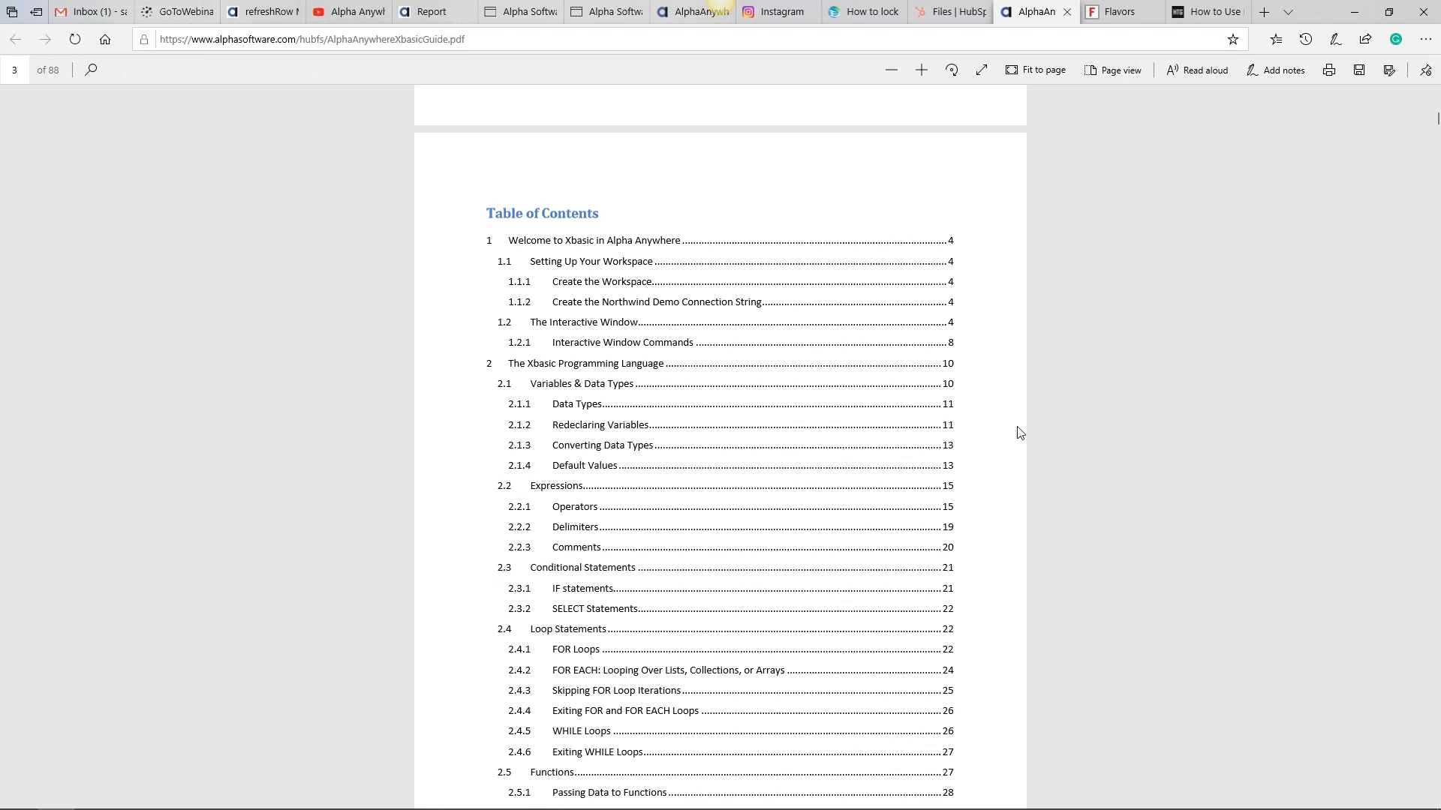
scroll(1020, 433, up, 2)
scroll(1020, 433, down, 14)
scroll(1019, 432, down, 8)
scroll(1020, 433, down, 5)
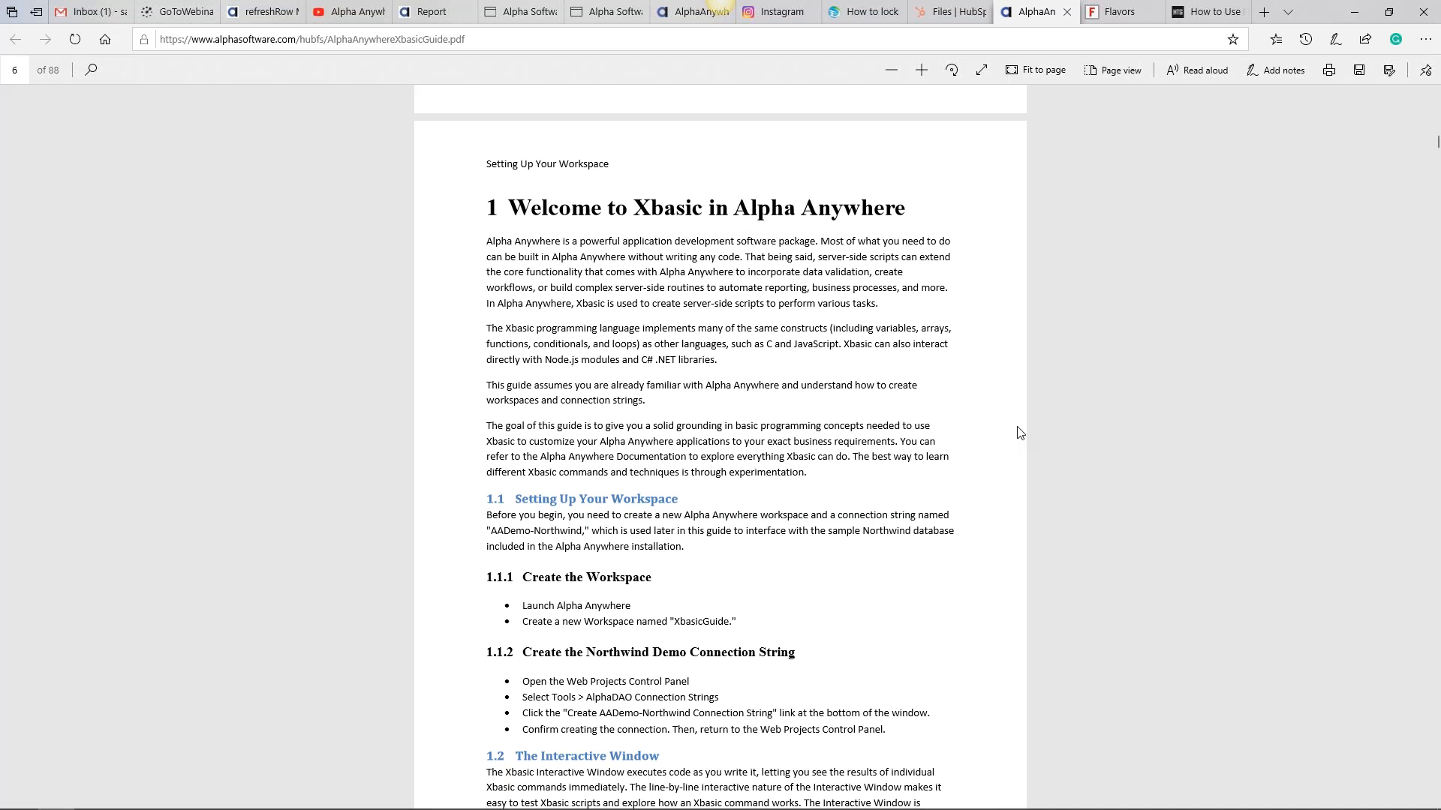
scroll(1020, 433, up, 20)
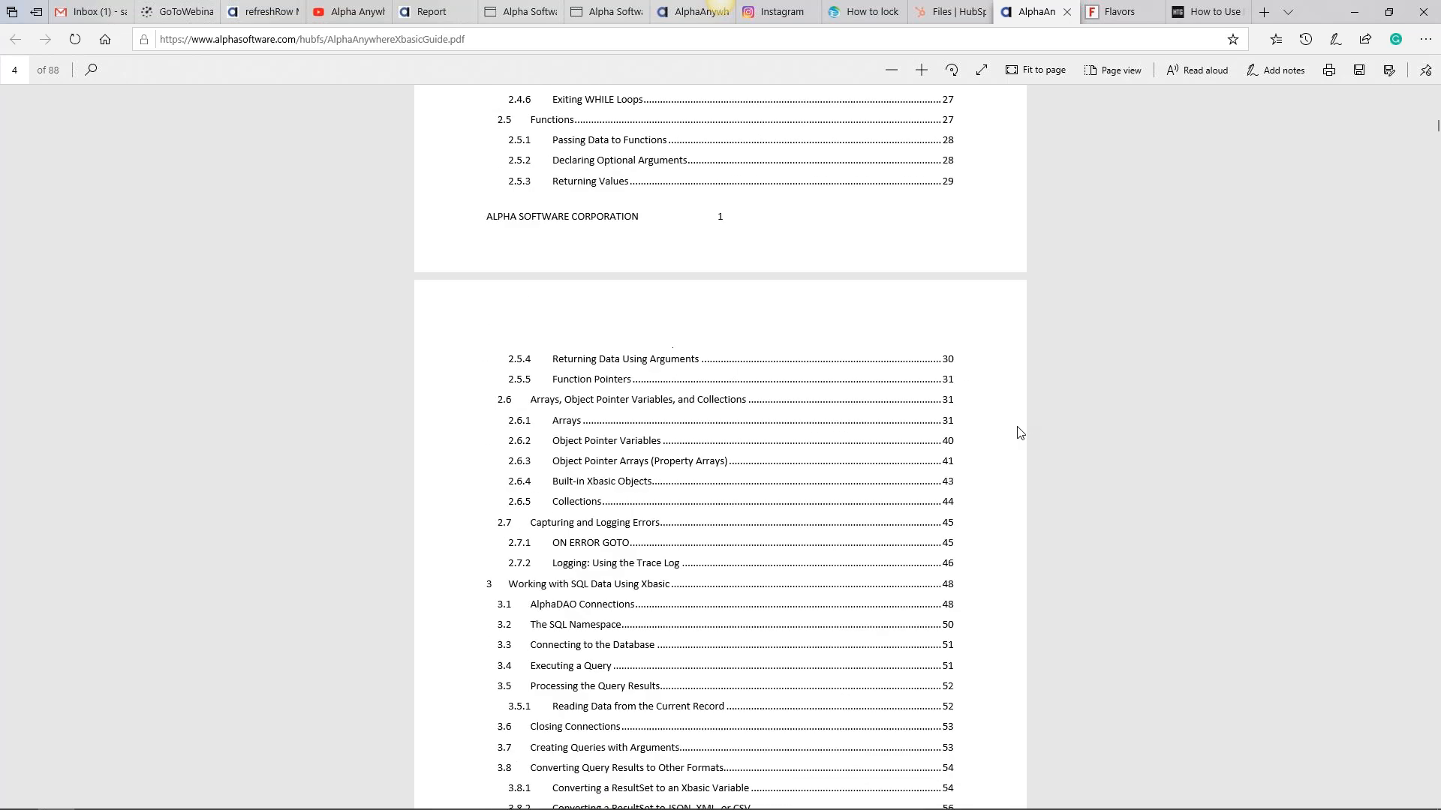
scroll(1020, 433, up, 15)
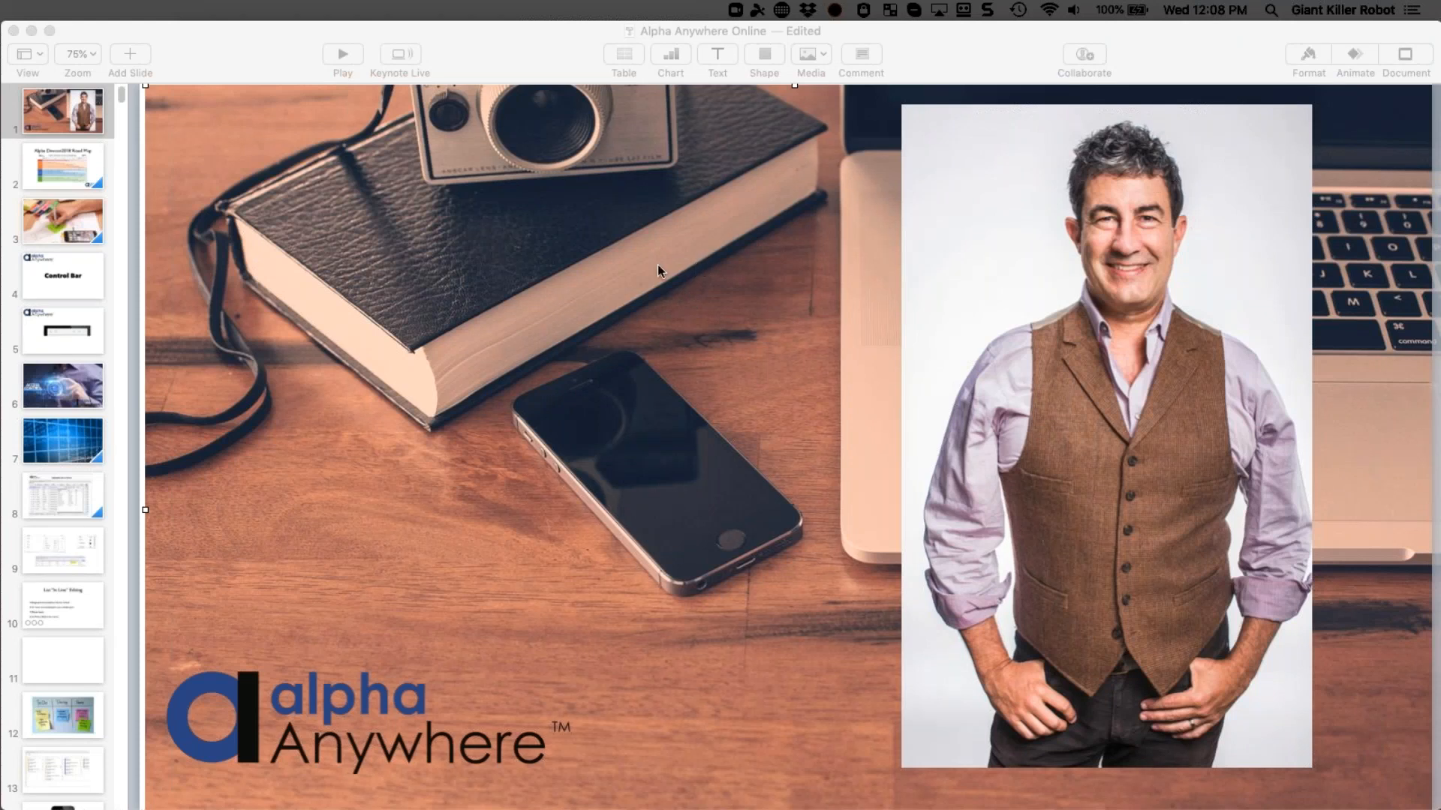
- Browse slide 3, Control Bar and Access Control slides, return to Control Bar, then open Mission Control
click(80, 241)
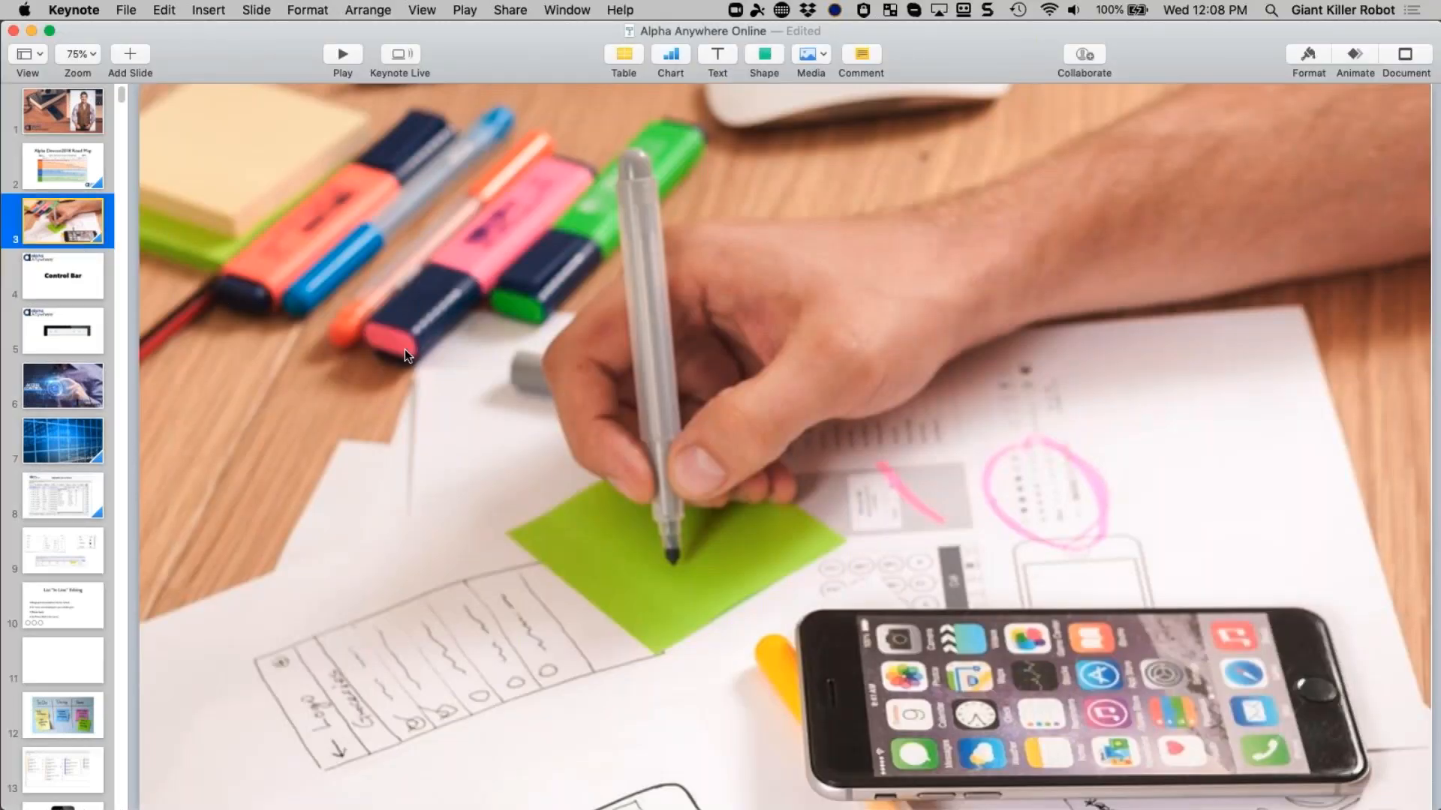
click(90, 288)
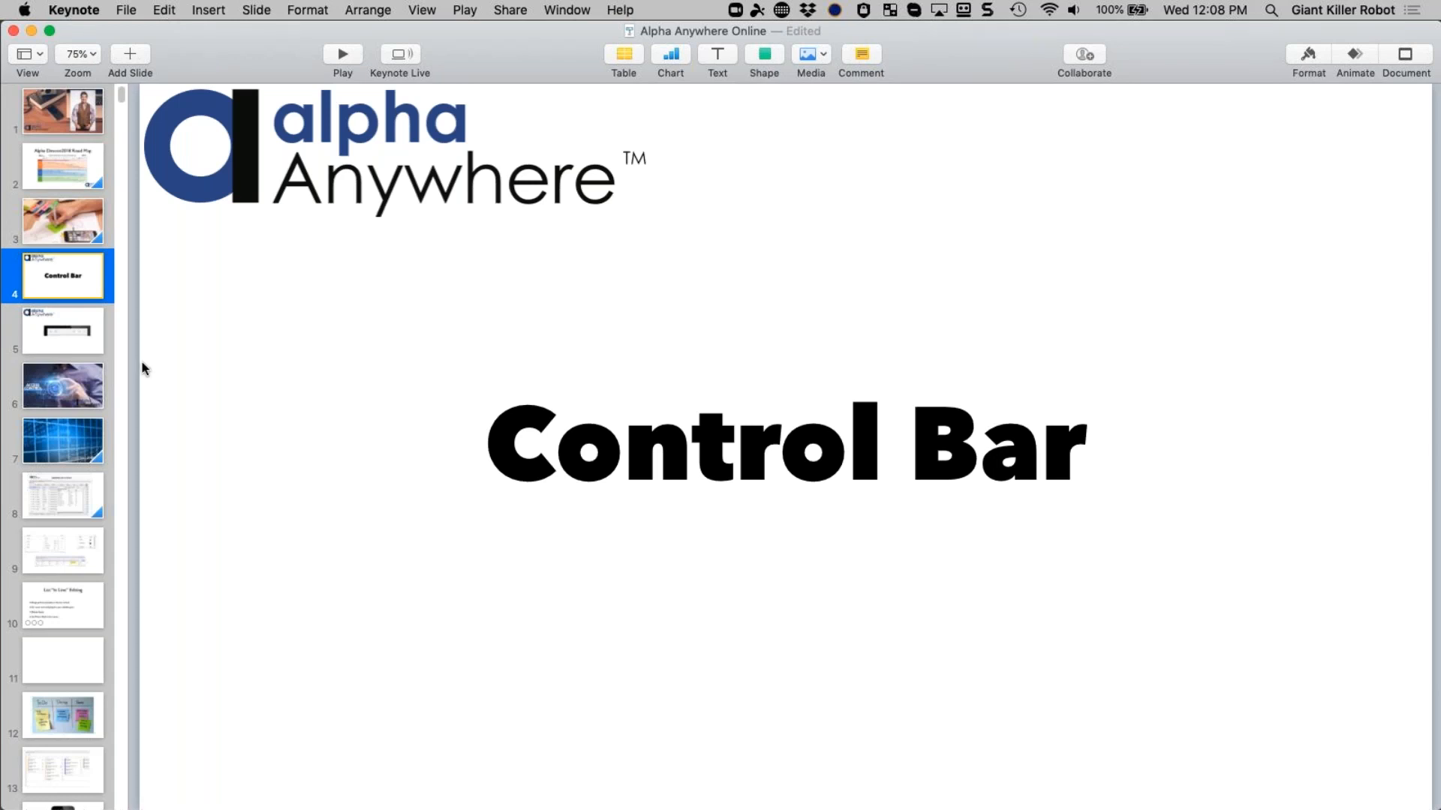
click(83, 375)
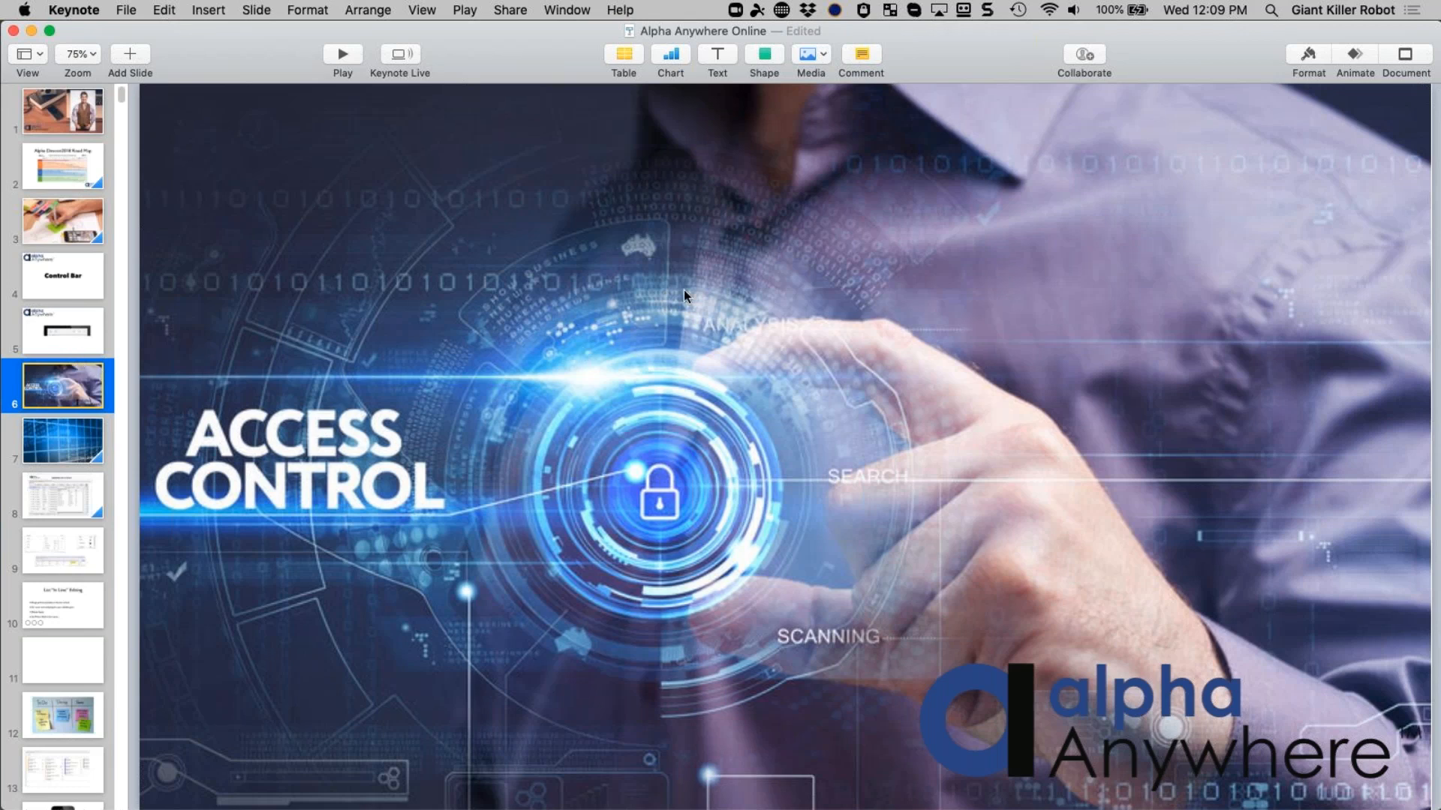
click(71, 270)
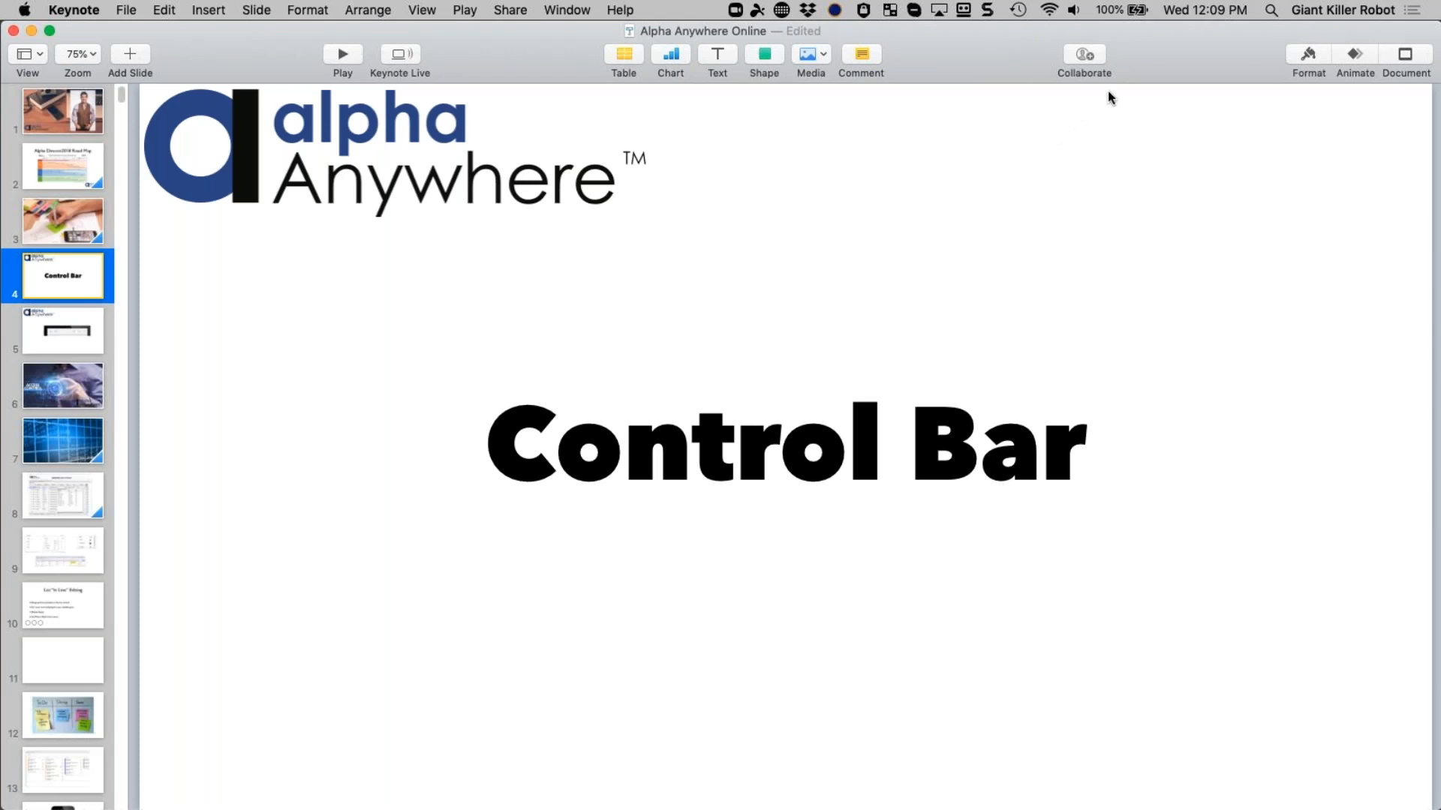
key(alt+super+p)
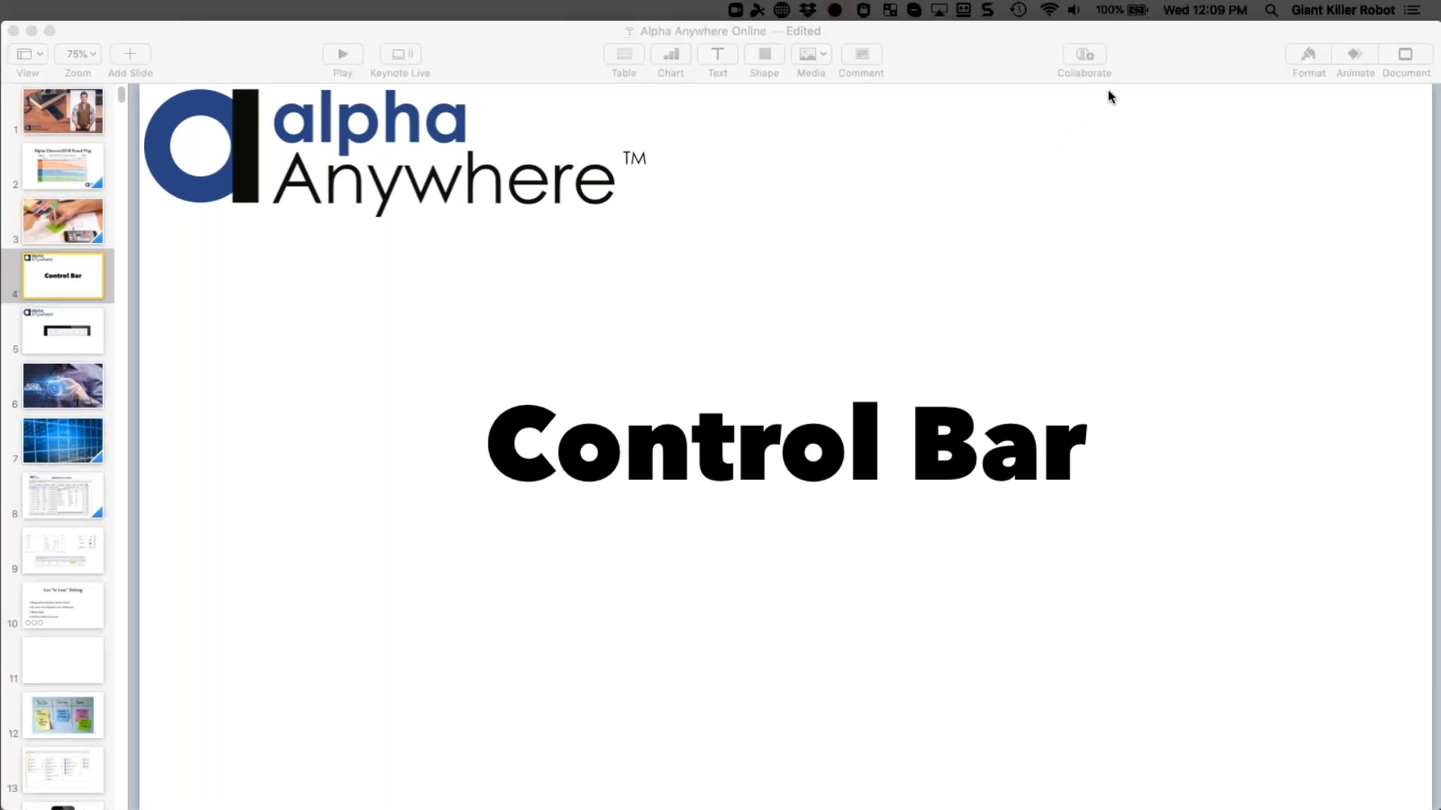
key(ctrl+Up)
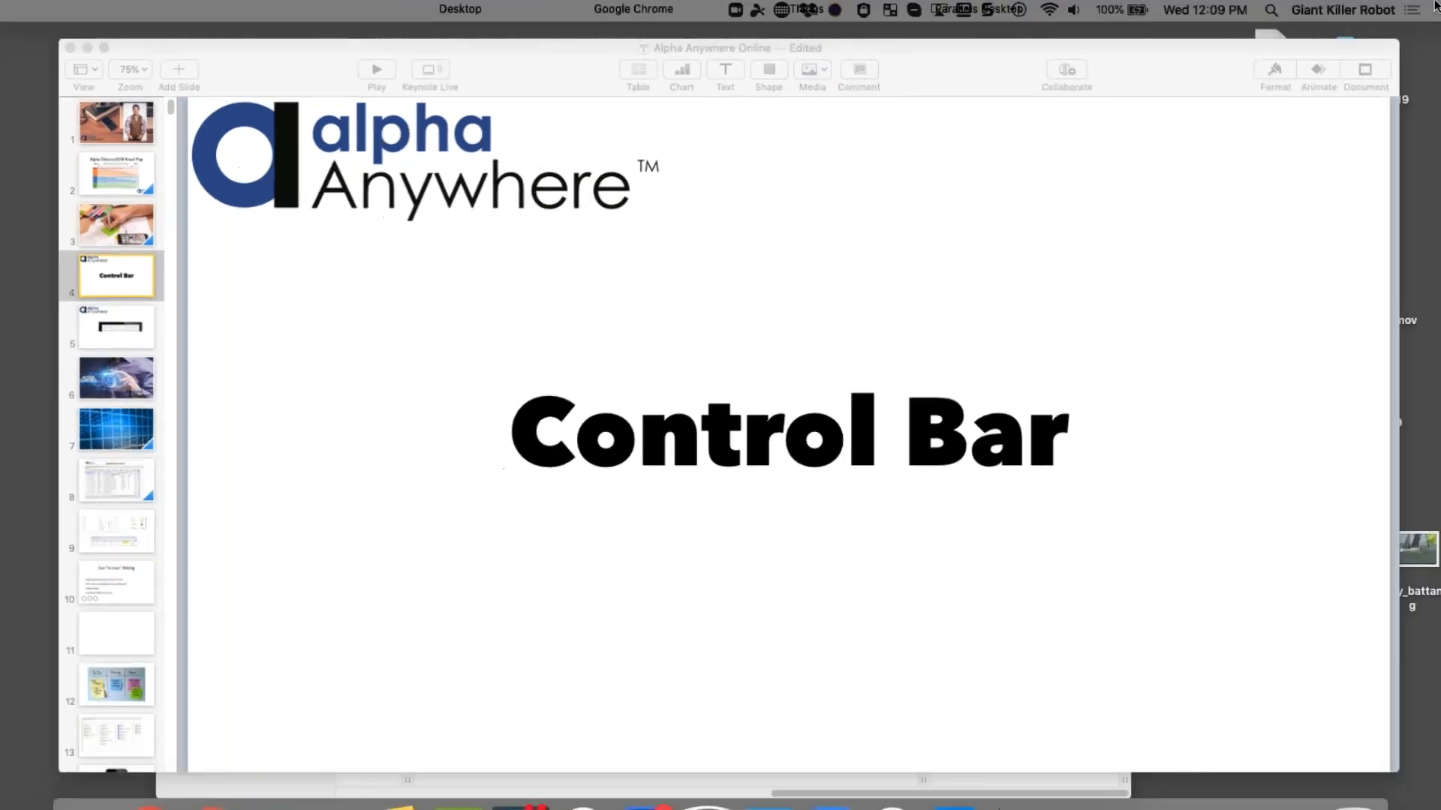
- Switch to the Parallels Windows desktop and show the controlBarExpandingMenu component in Working Preview
click(992, 59)
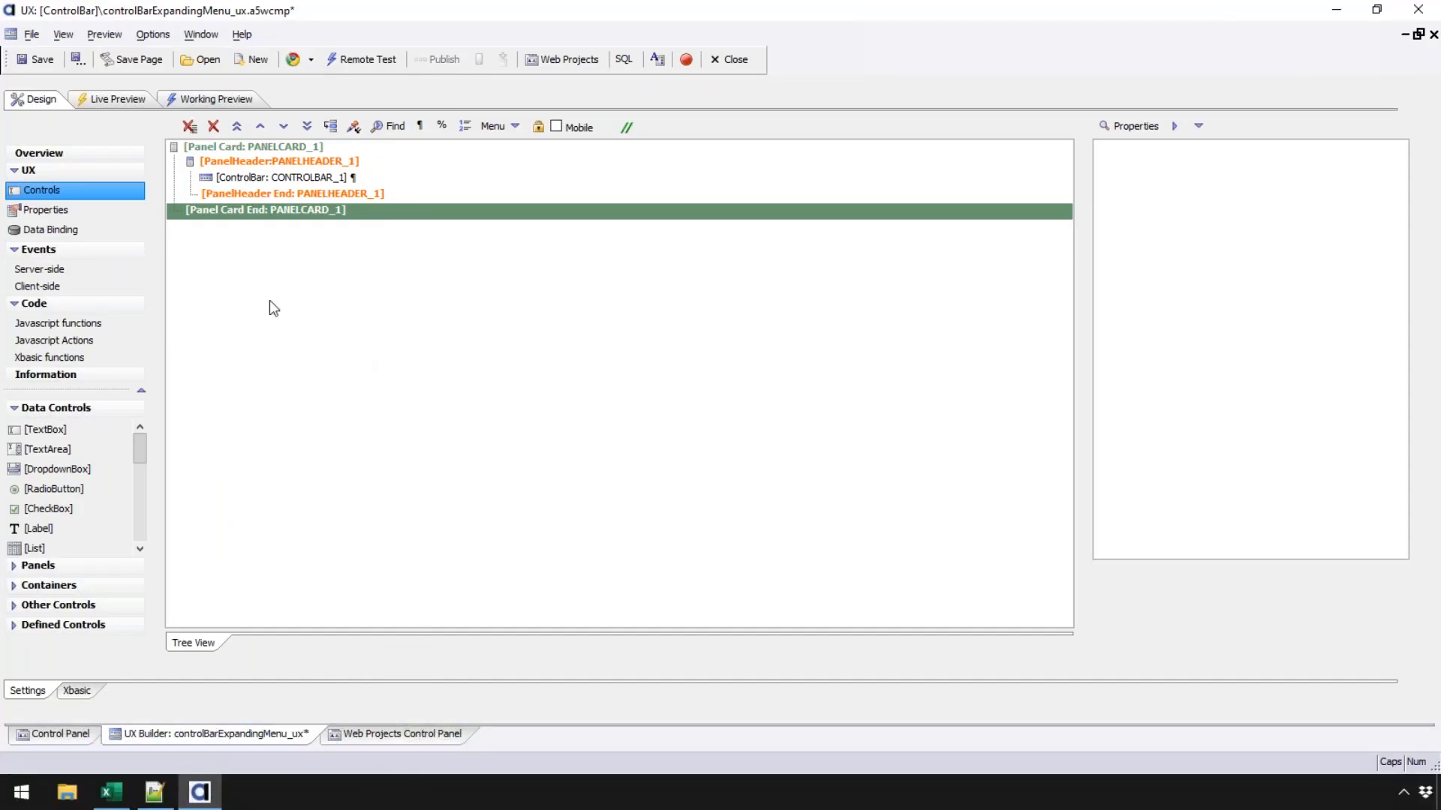
click(209, 100)
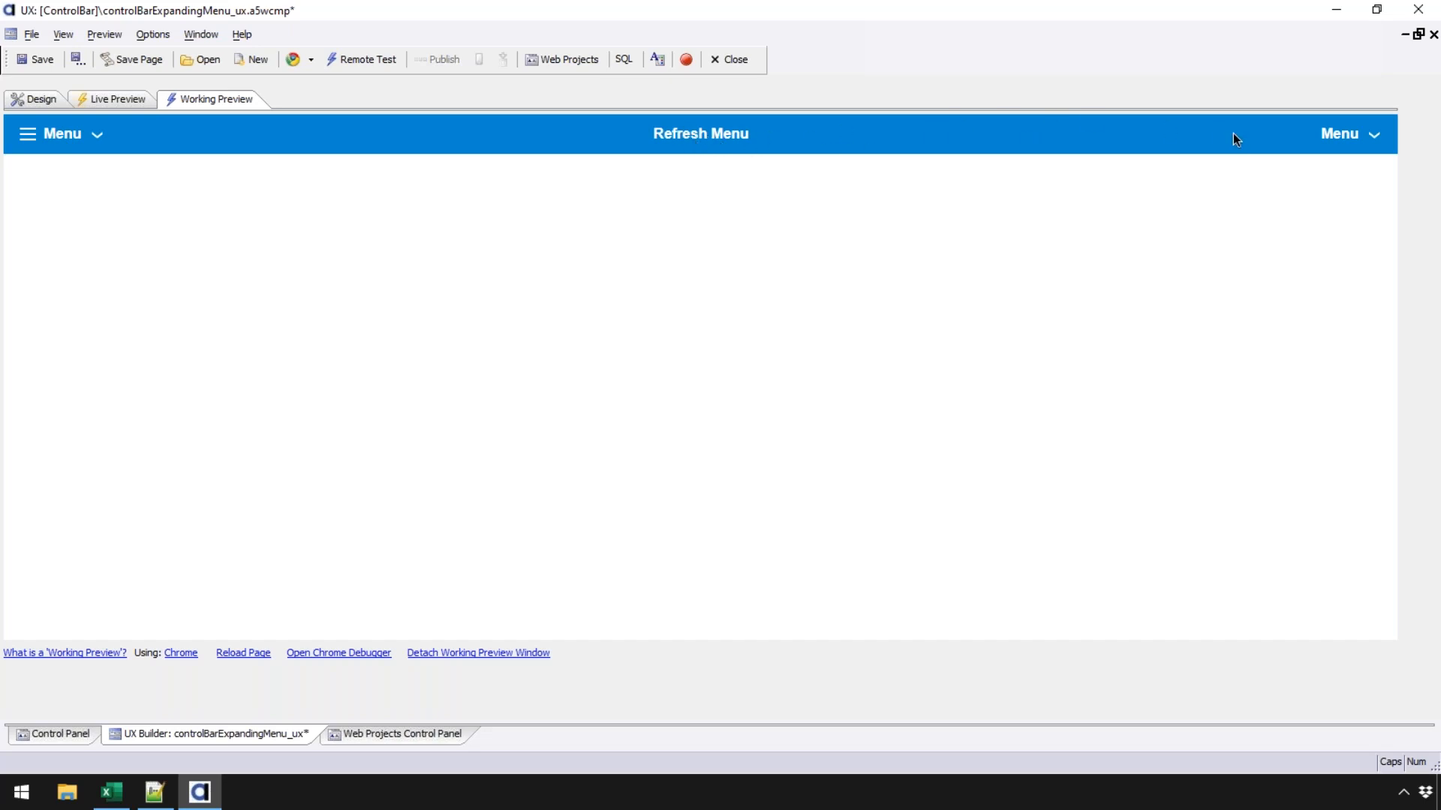
- Open the left header Menu to view Item 2, then close and reopen it
click(84, 132)
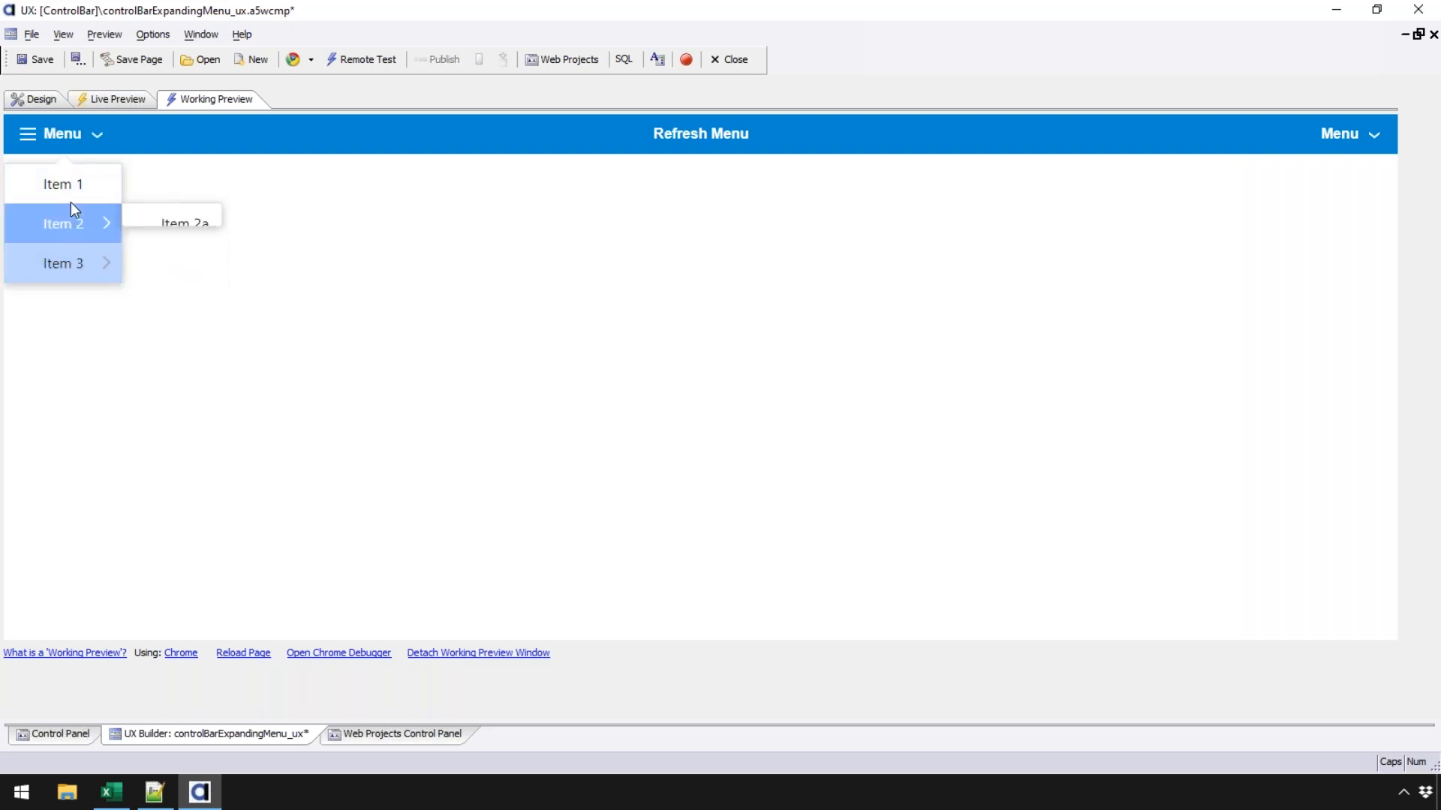
mouse_move(73, 238)
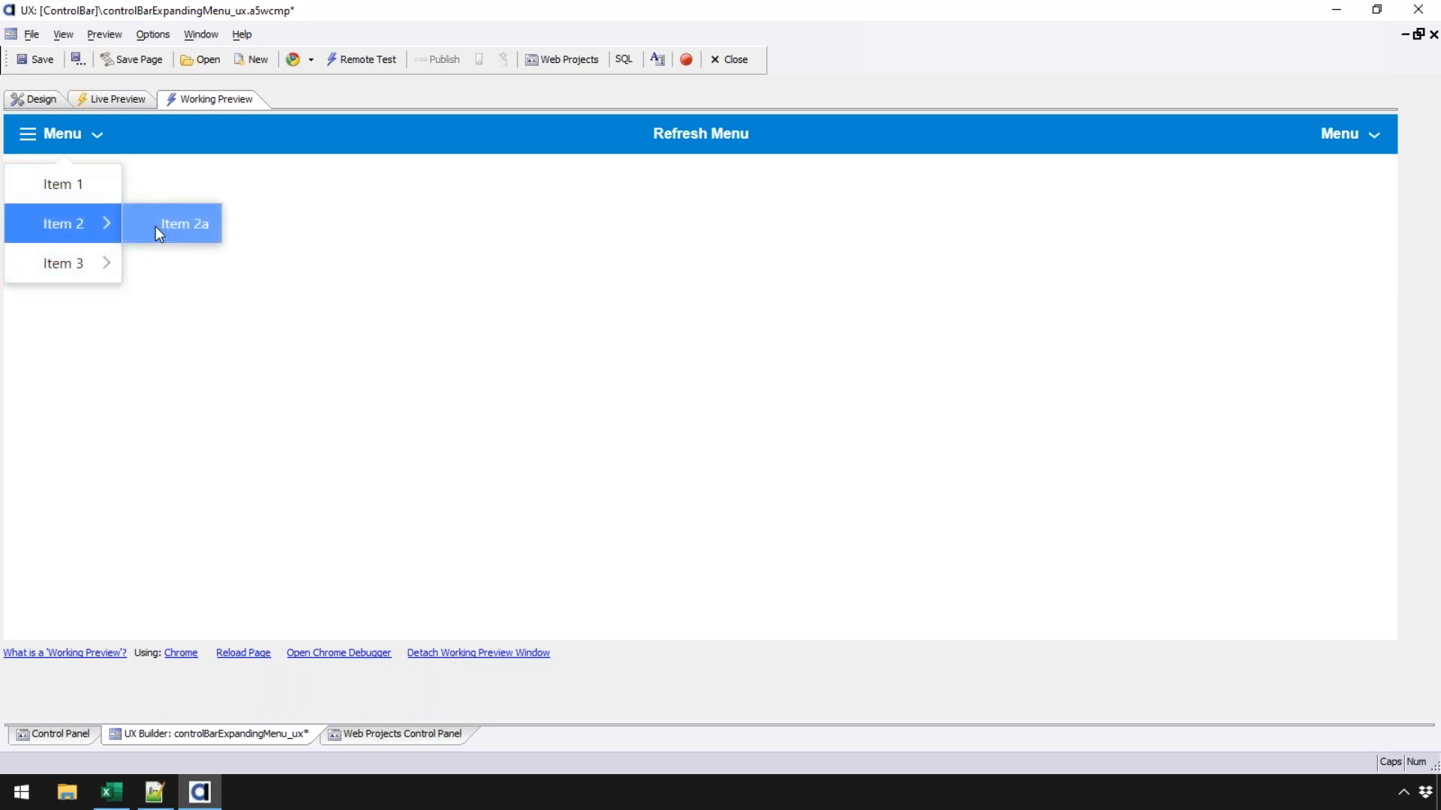
click(47, 136)
click(47, 136)
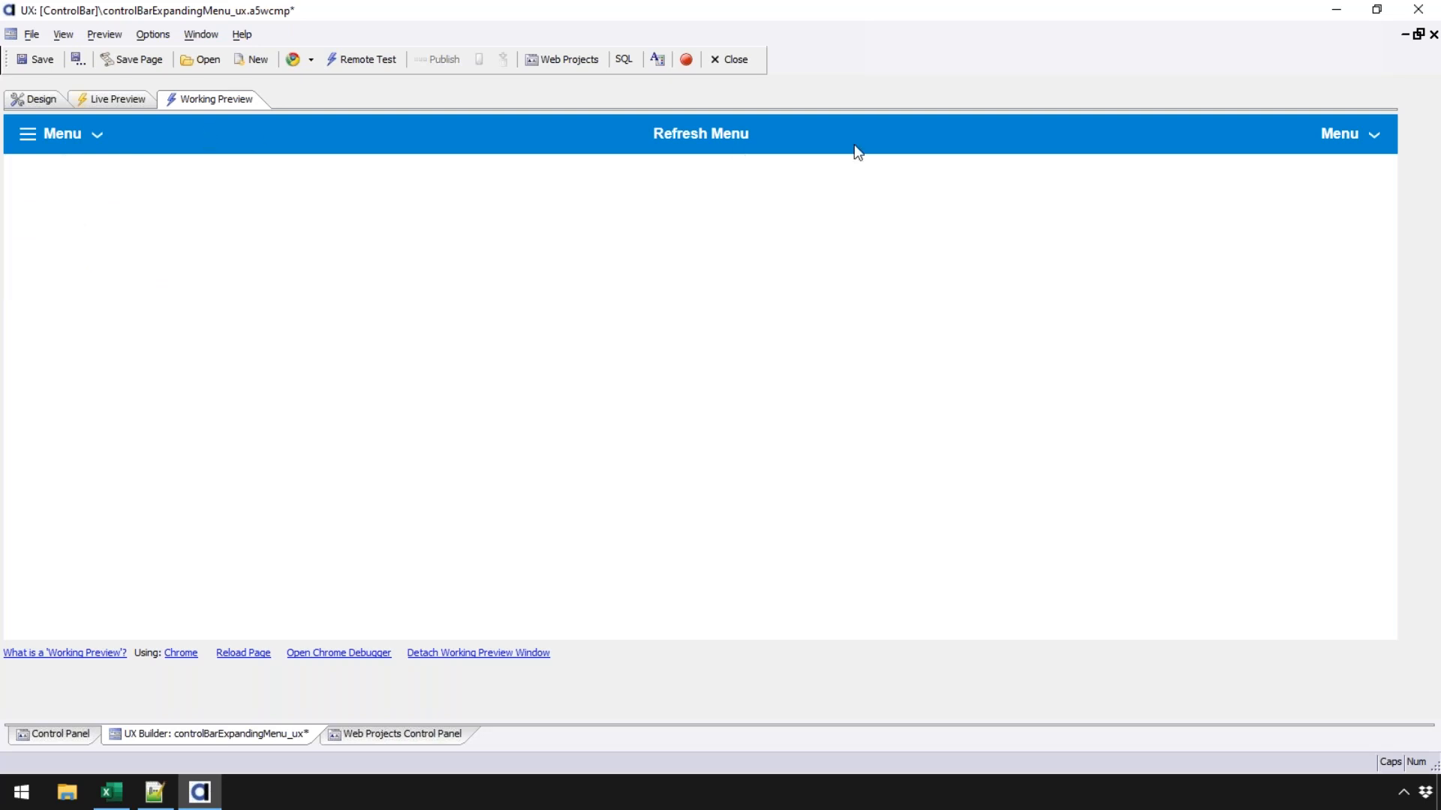
- From the right header Menu, go through Alpha and Beta to pick SubSubBeta1, then return to Design
click(1365, 132)
mouse_move(1352, 180)
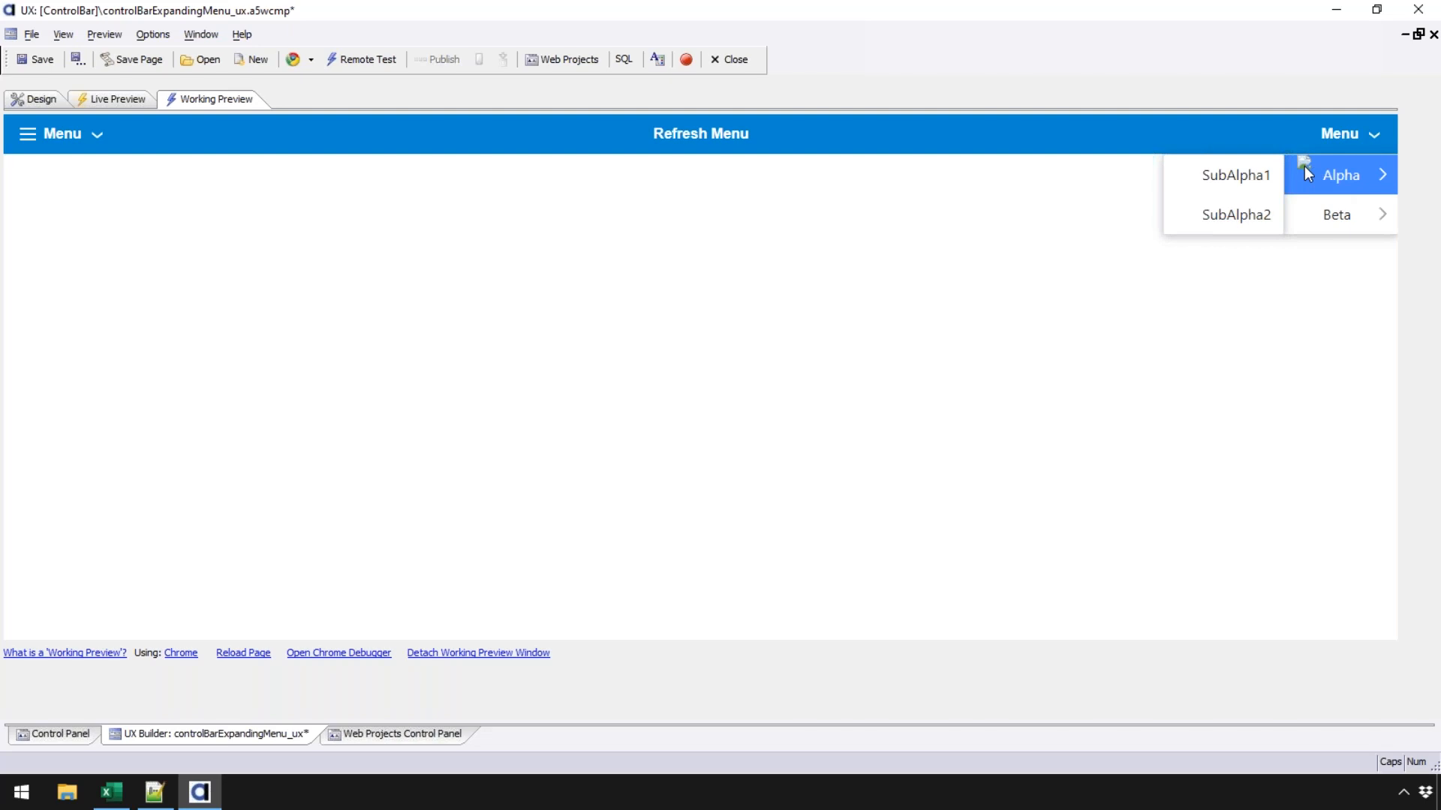
mouse_move(1343, 214)
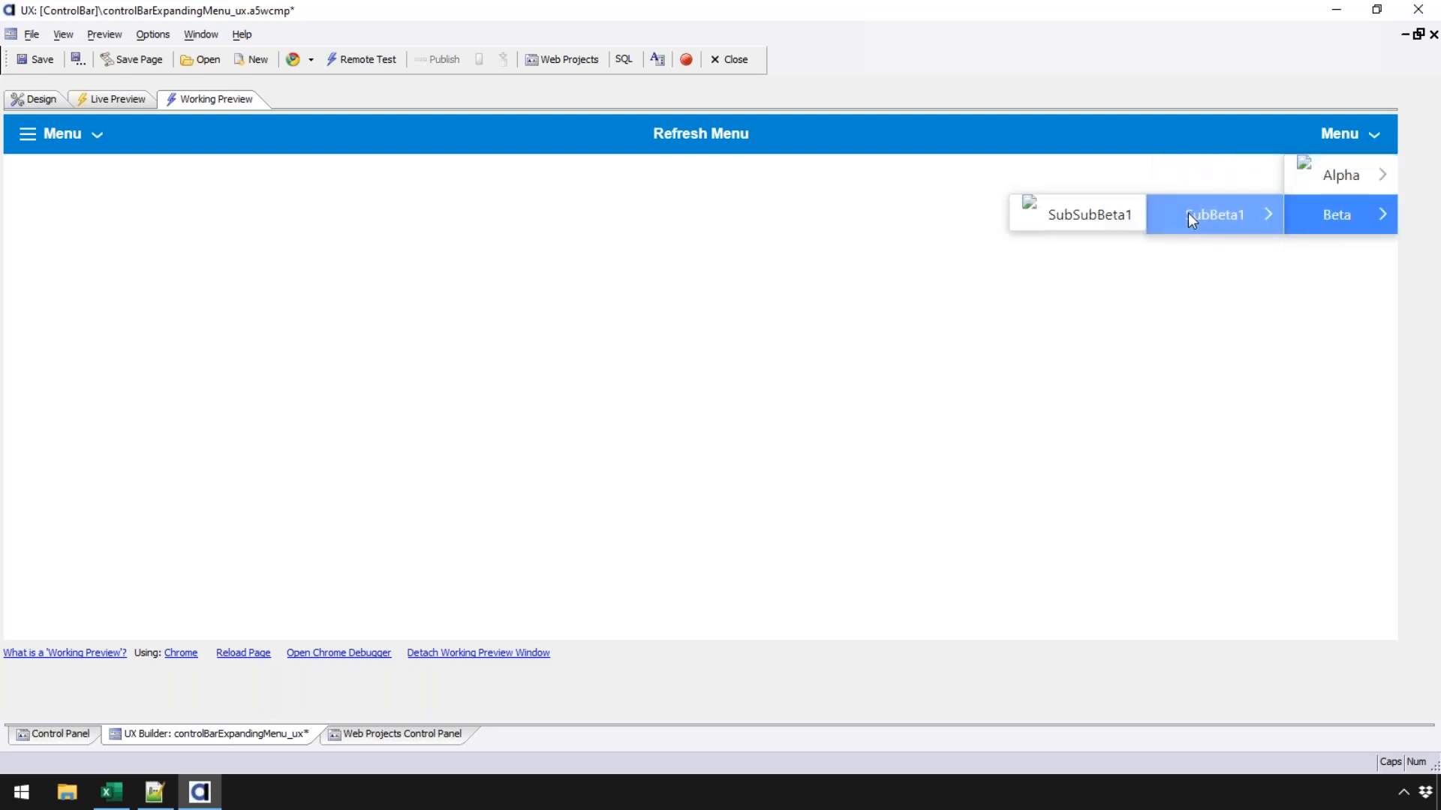
mouse_move(1201, 218)
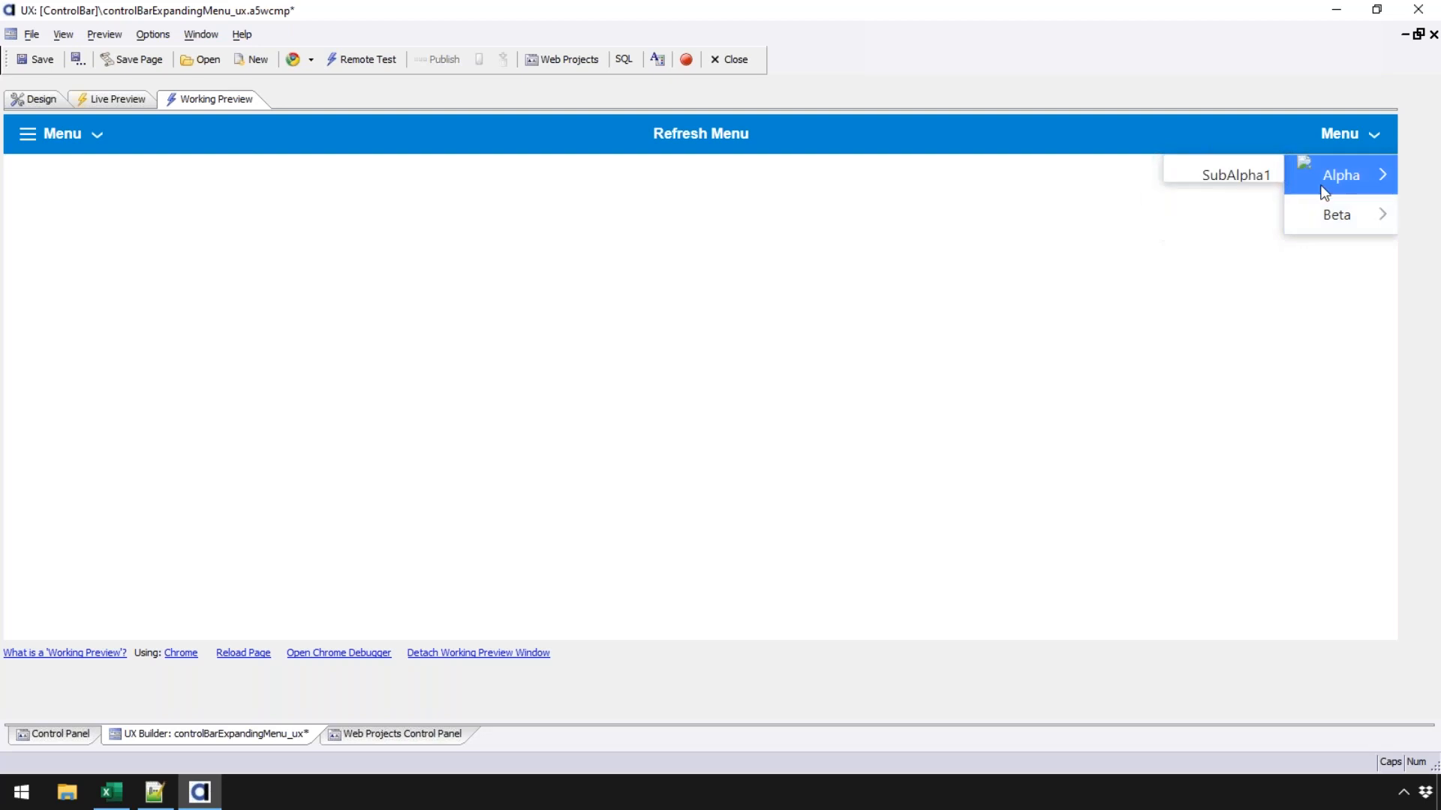
click(1097, 230)
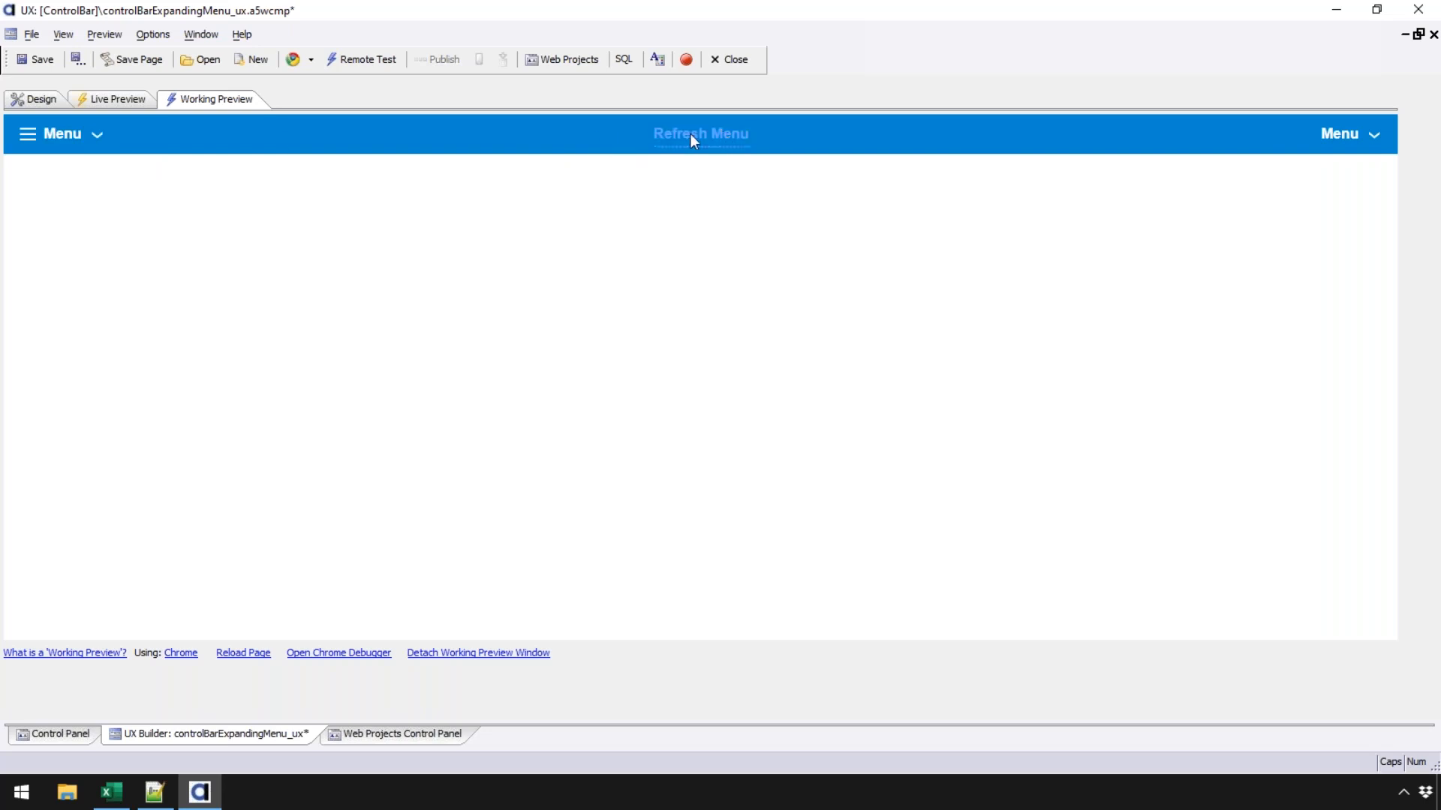
click(38, 100)
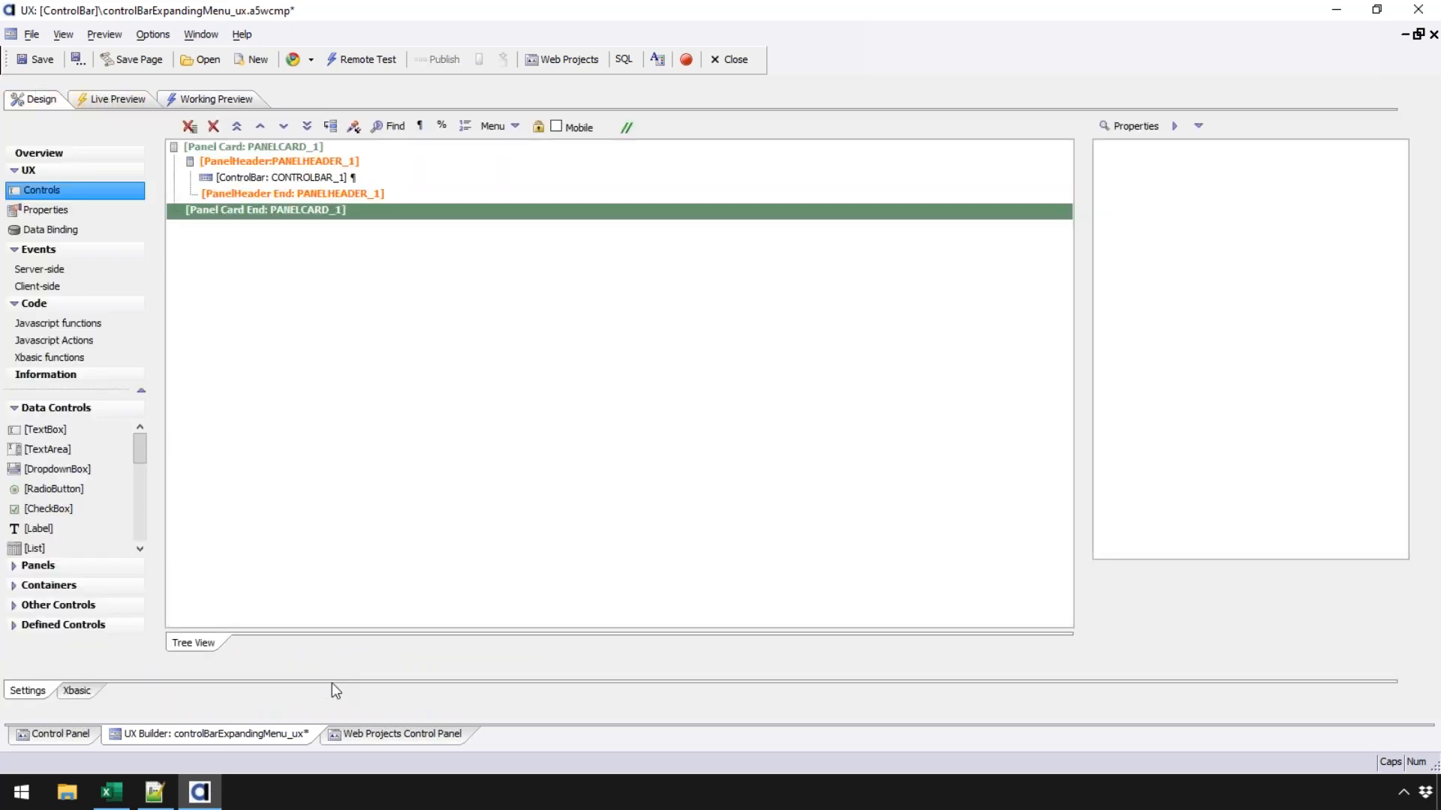
- Create a new Web Component of type UX starting blank, and show its Controls
click(373, 734)
click(64, 93)
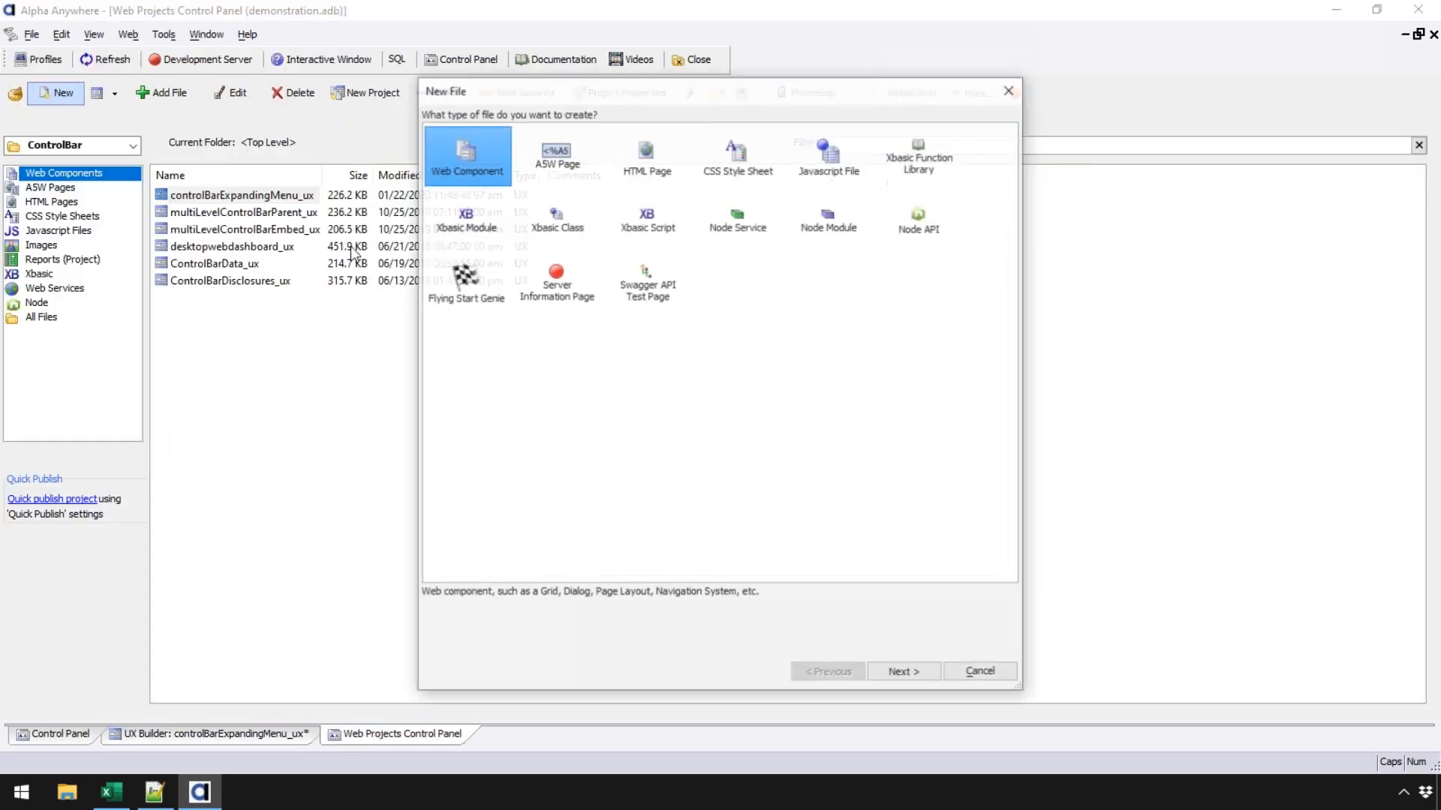
click(904, 674)
click(571, 184)
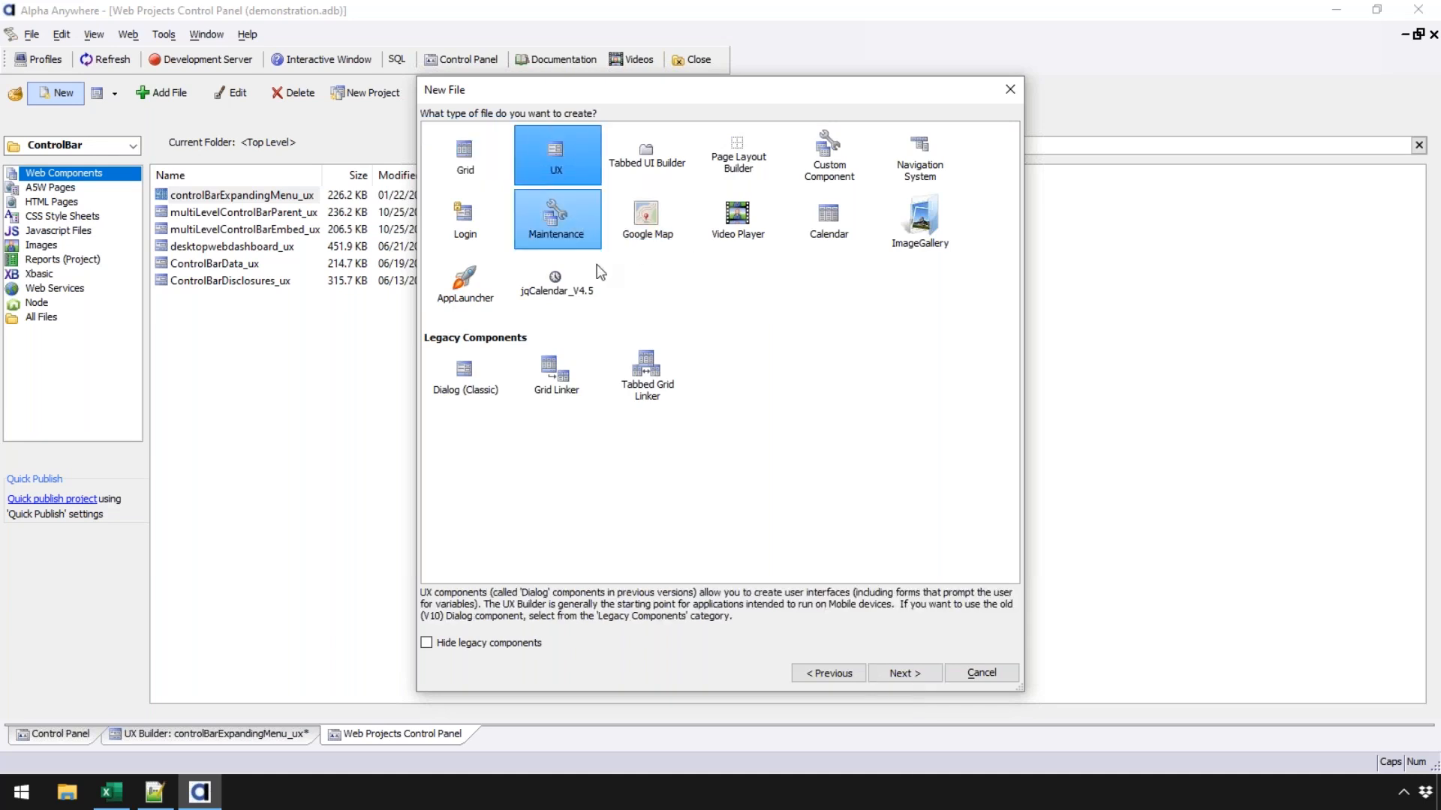
click(903, 672)
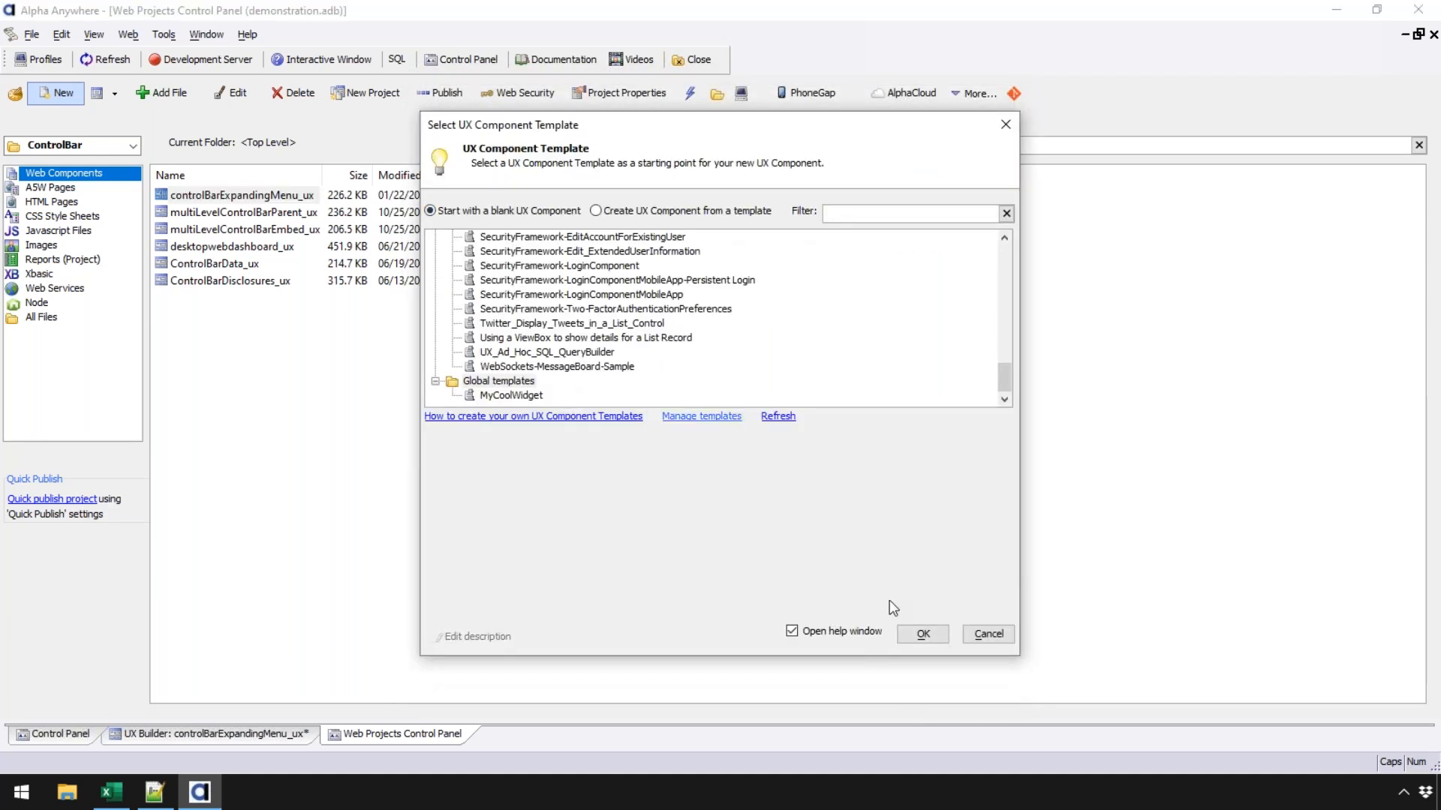
click(917, 632)
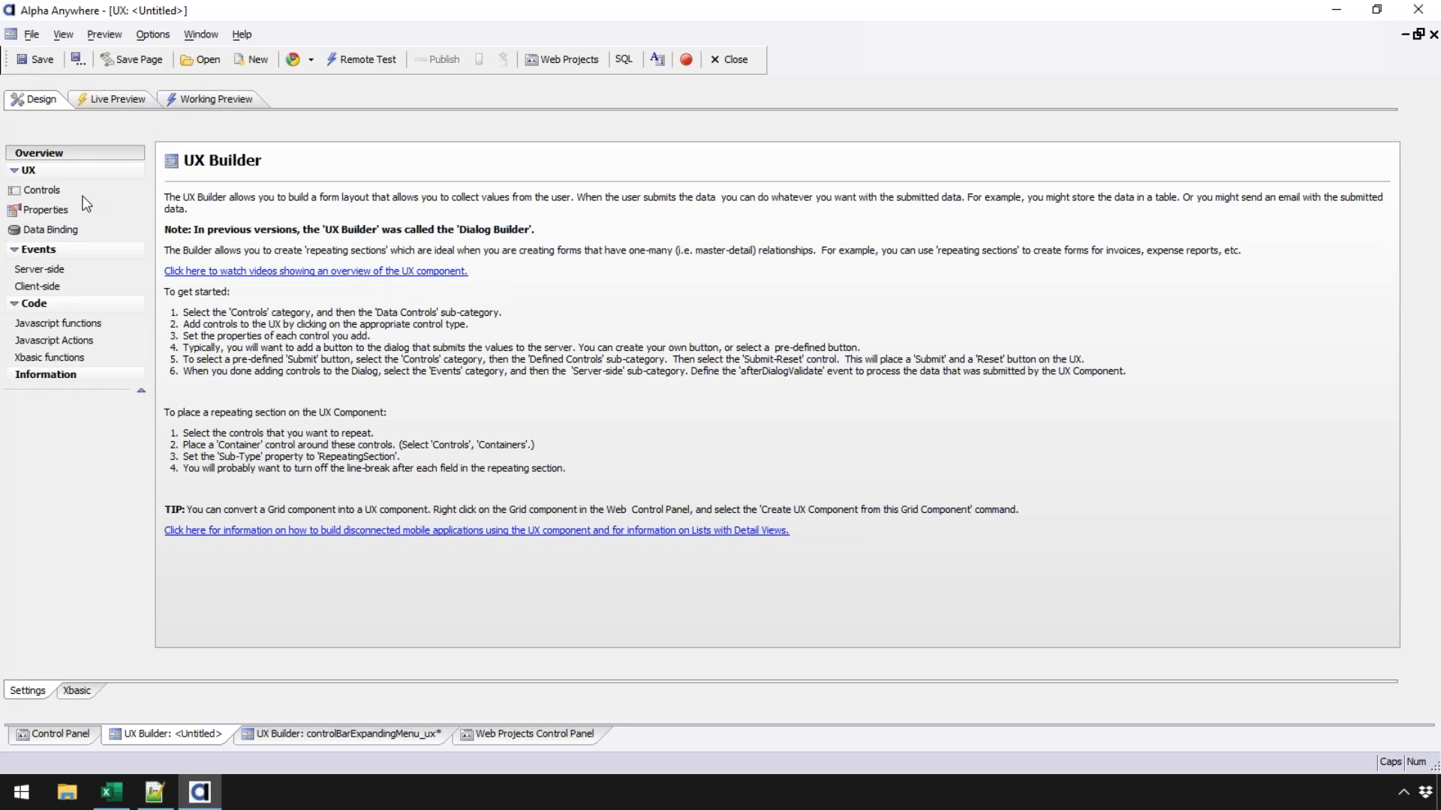
click(65, 197)
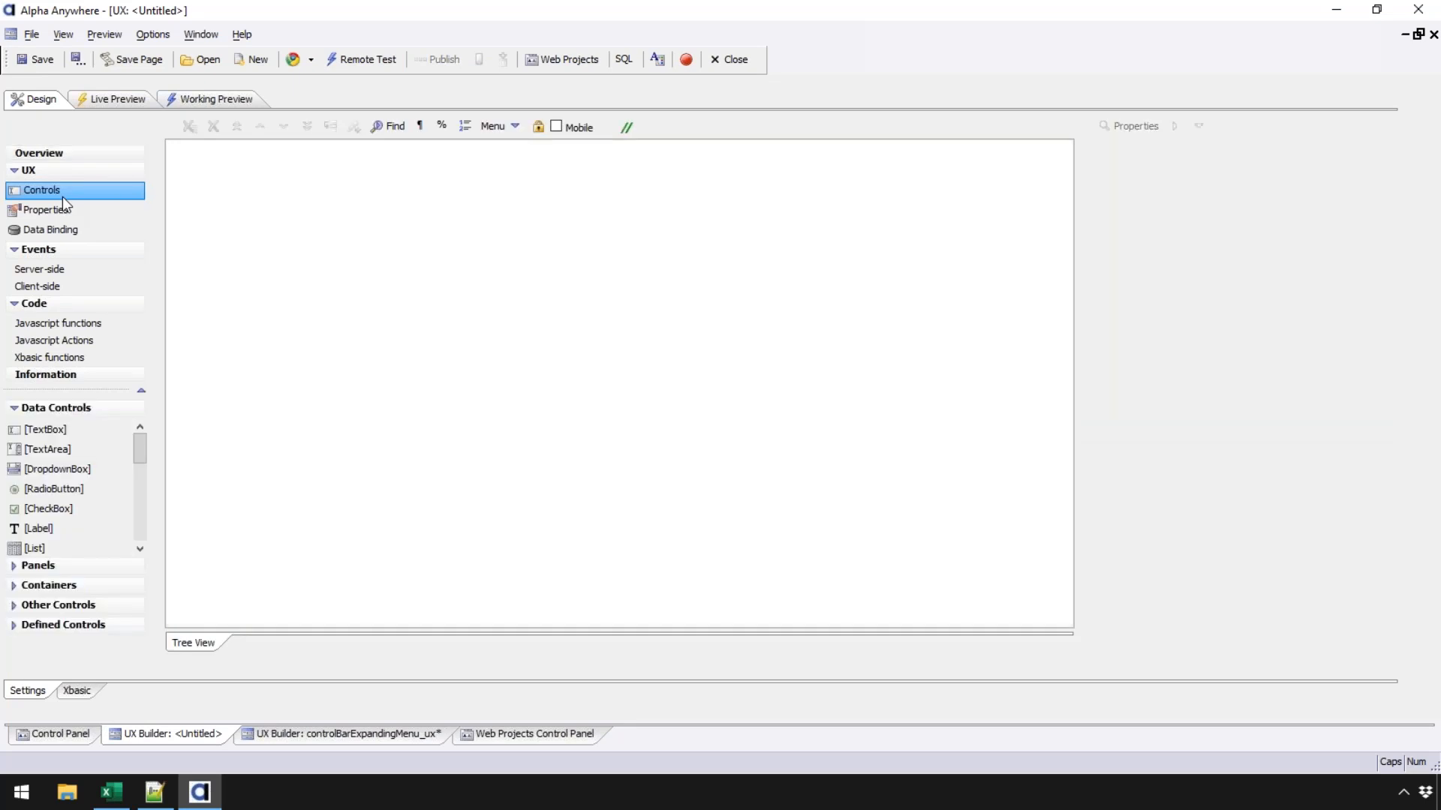
- Drag a Panel Card with opening and closing tags onto the canvas and request a Panel Header for it
click(81, 568)
drag(68, 491, 283, 447)
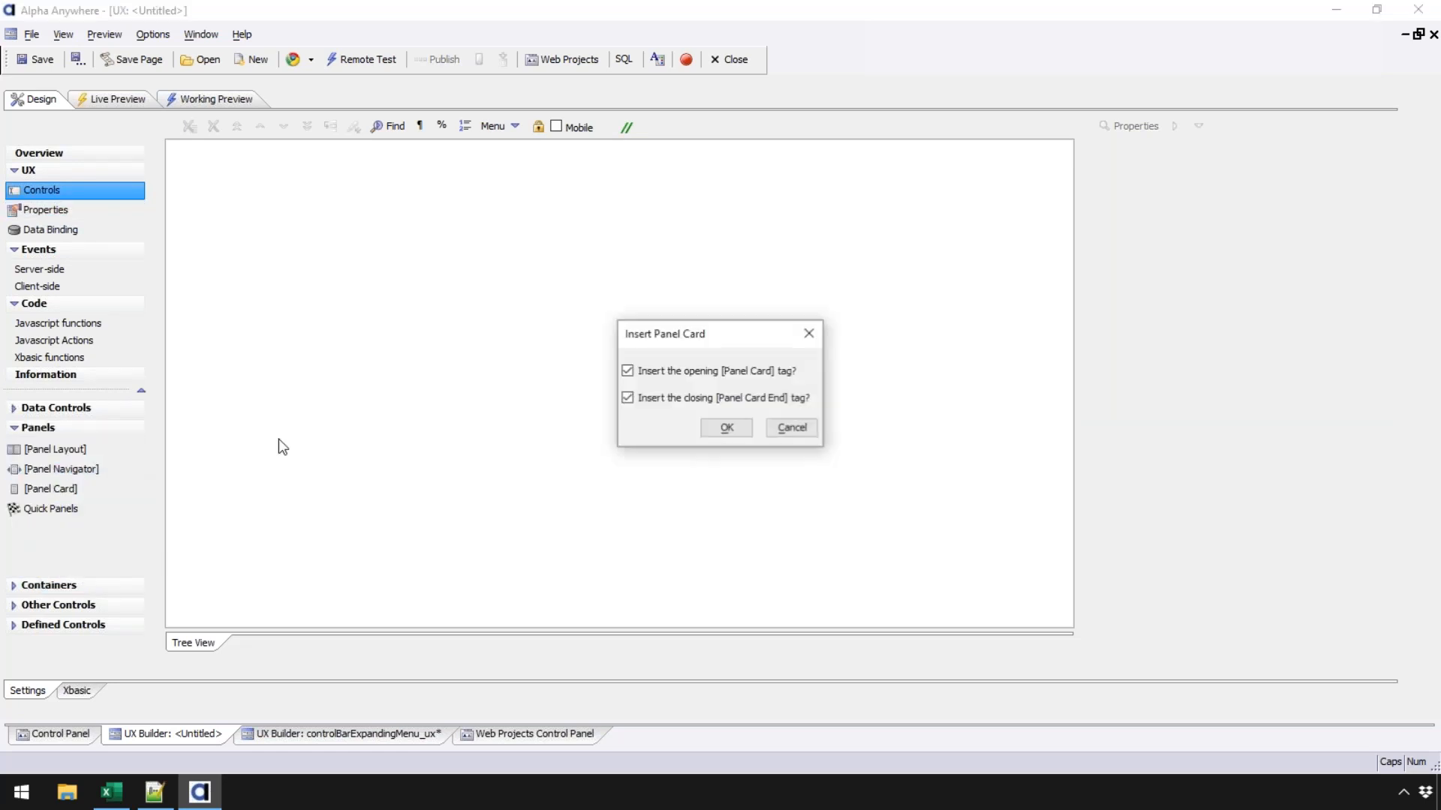
click(726, 427)
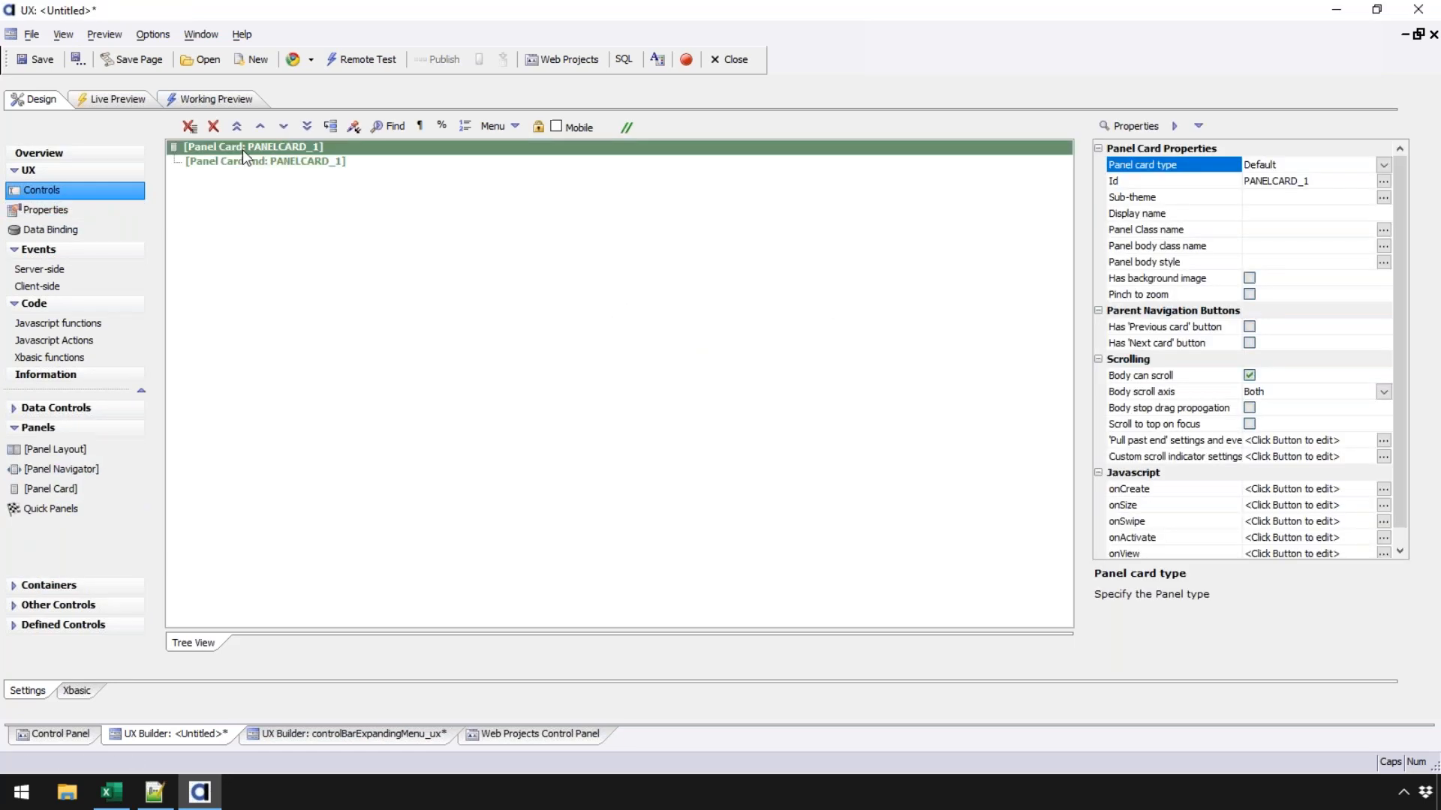
right_click(242, 151)
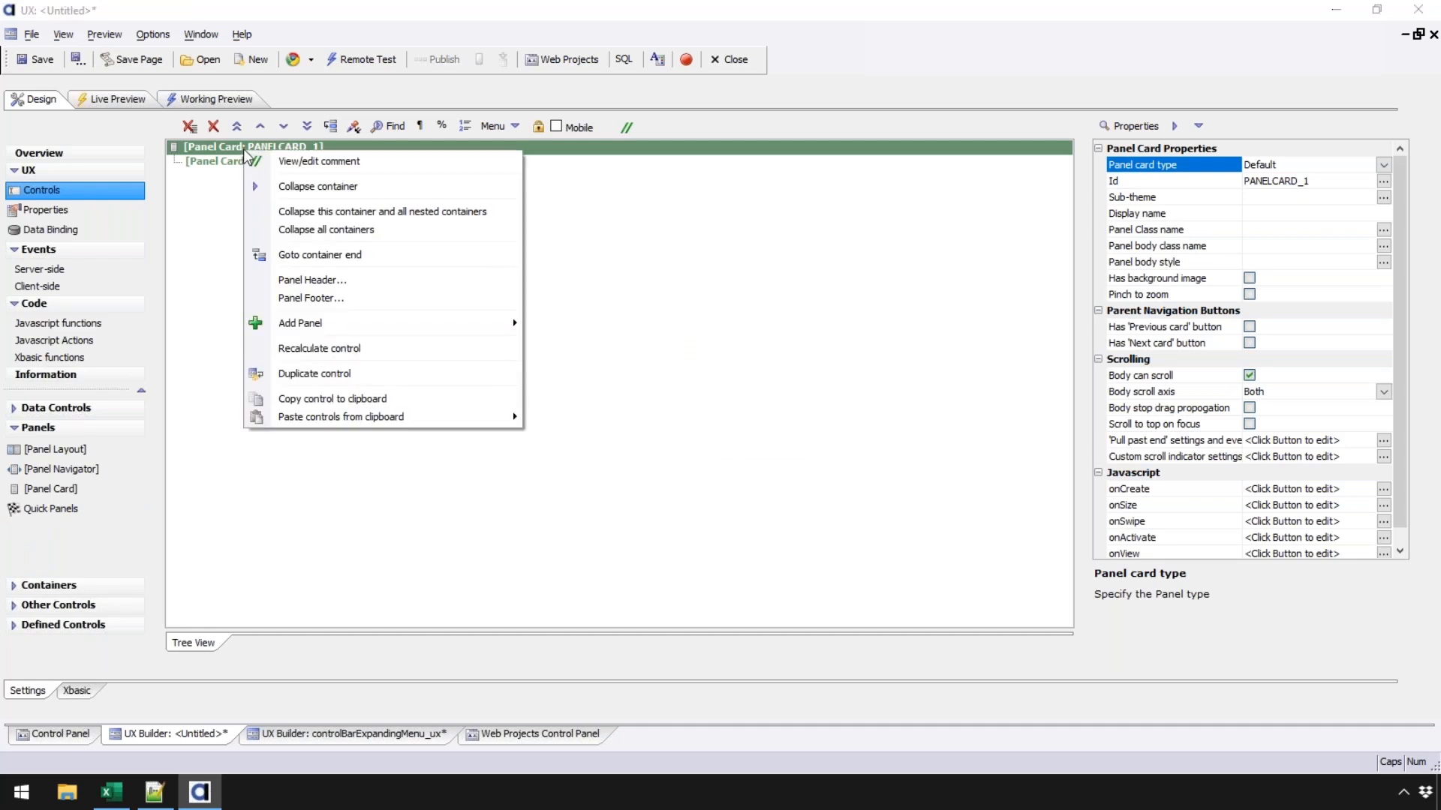
click(327, 283)
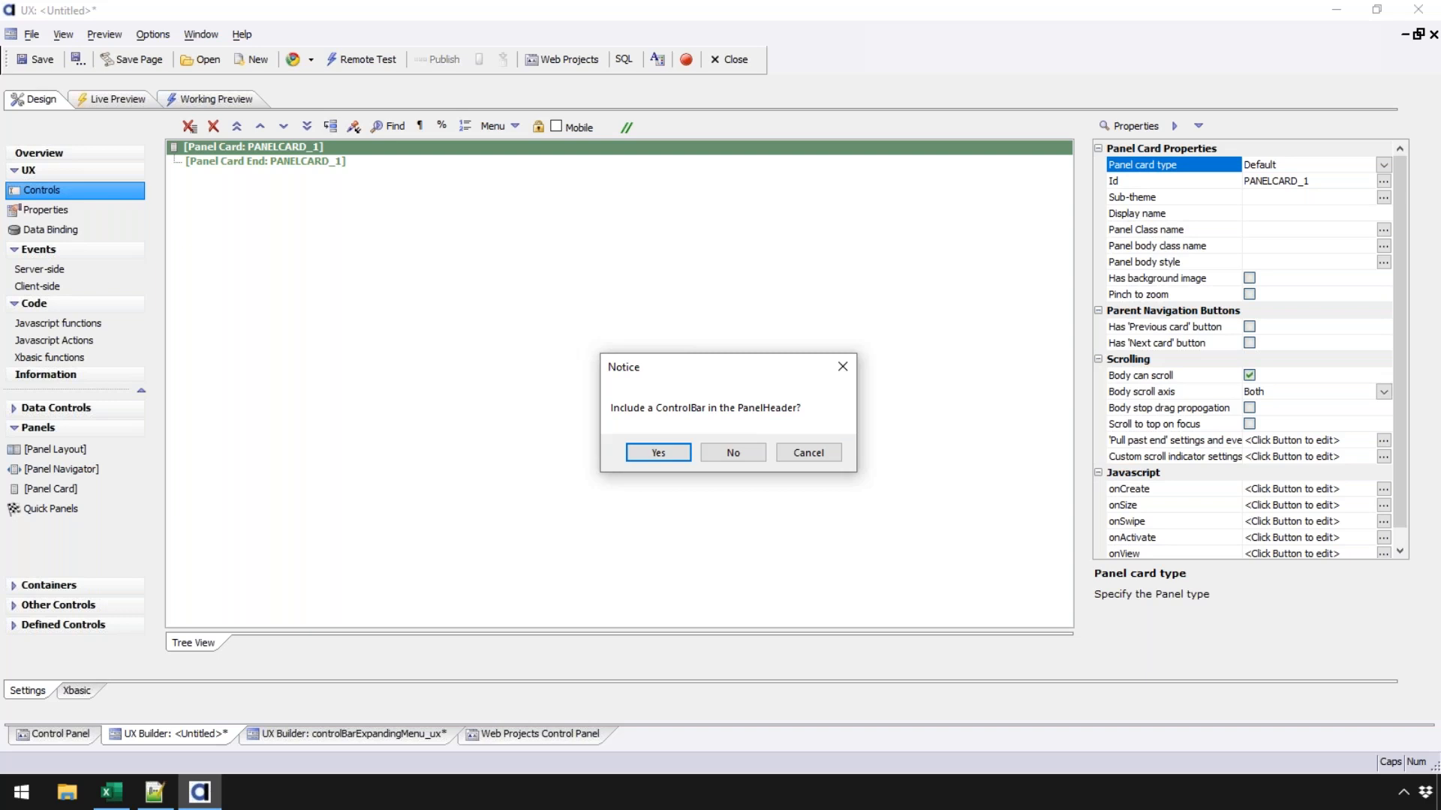
- Include a ControlBar in the panel header and select the position after PanelHeader End
click(659, 455)
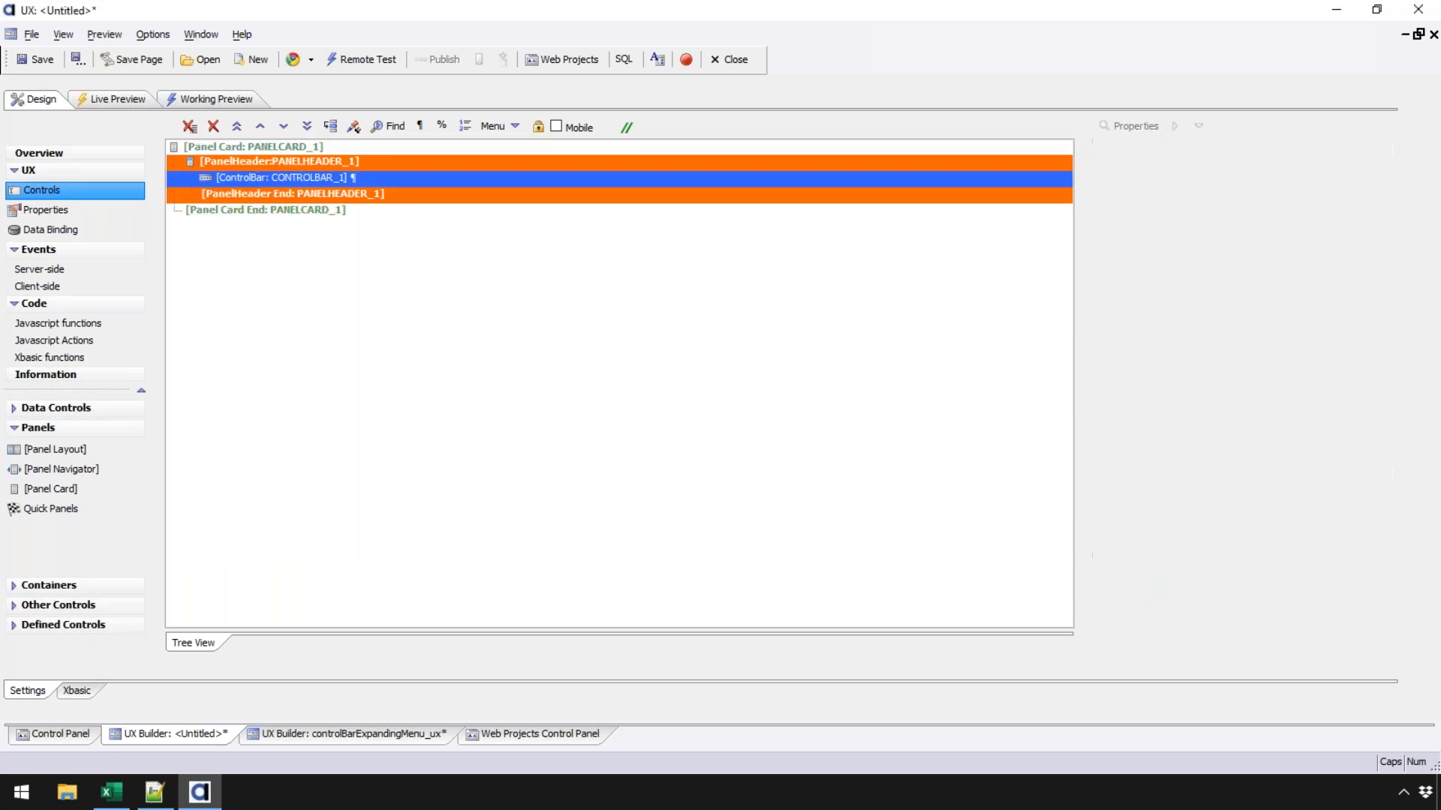
click(223, 149)
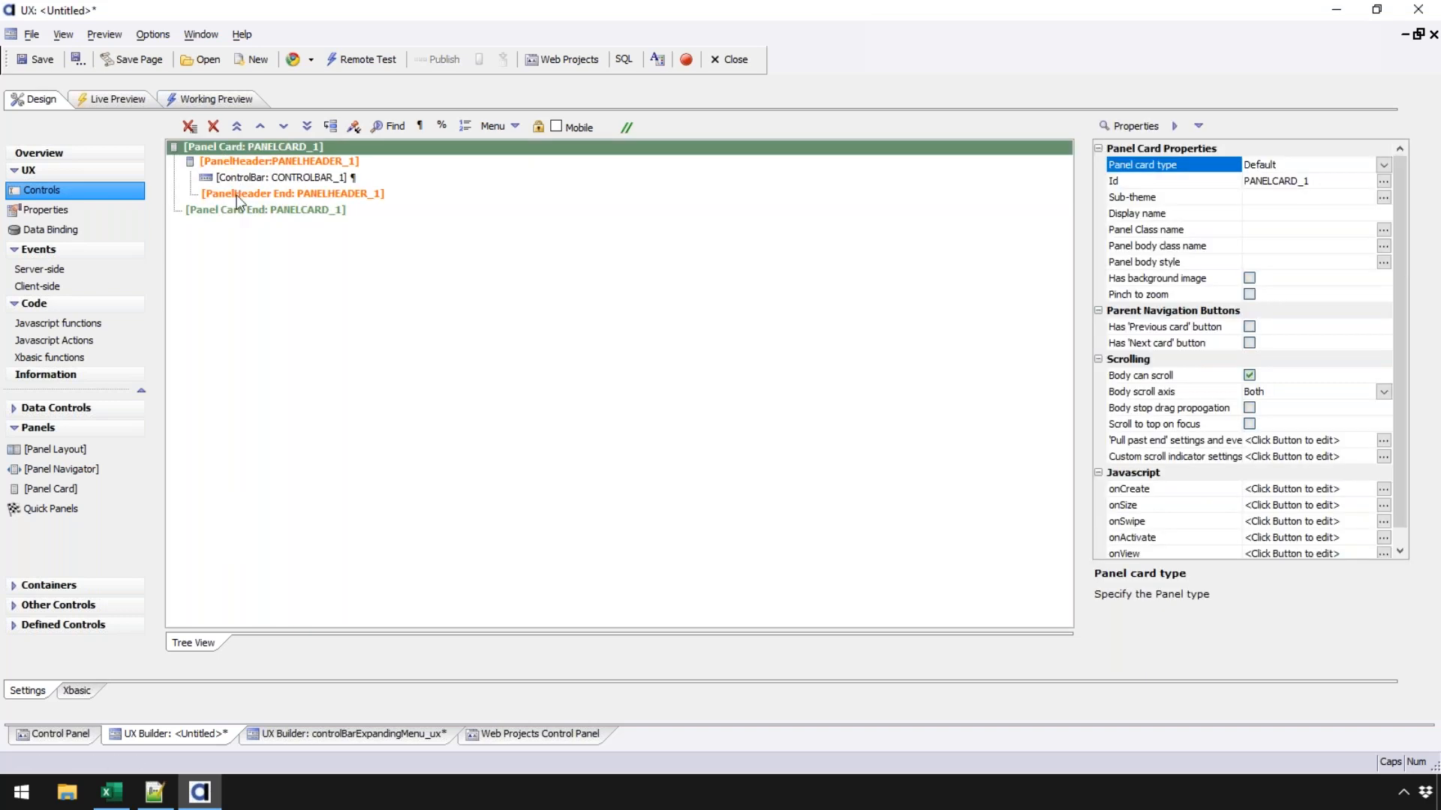
click(237, 197)
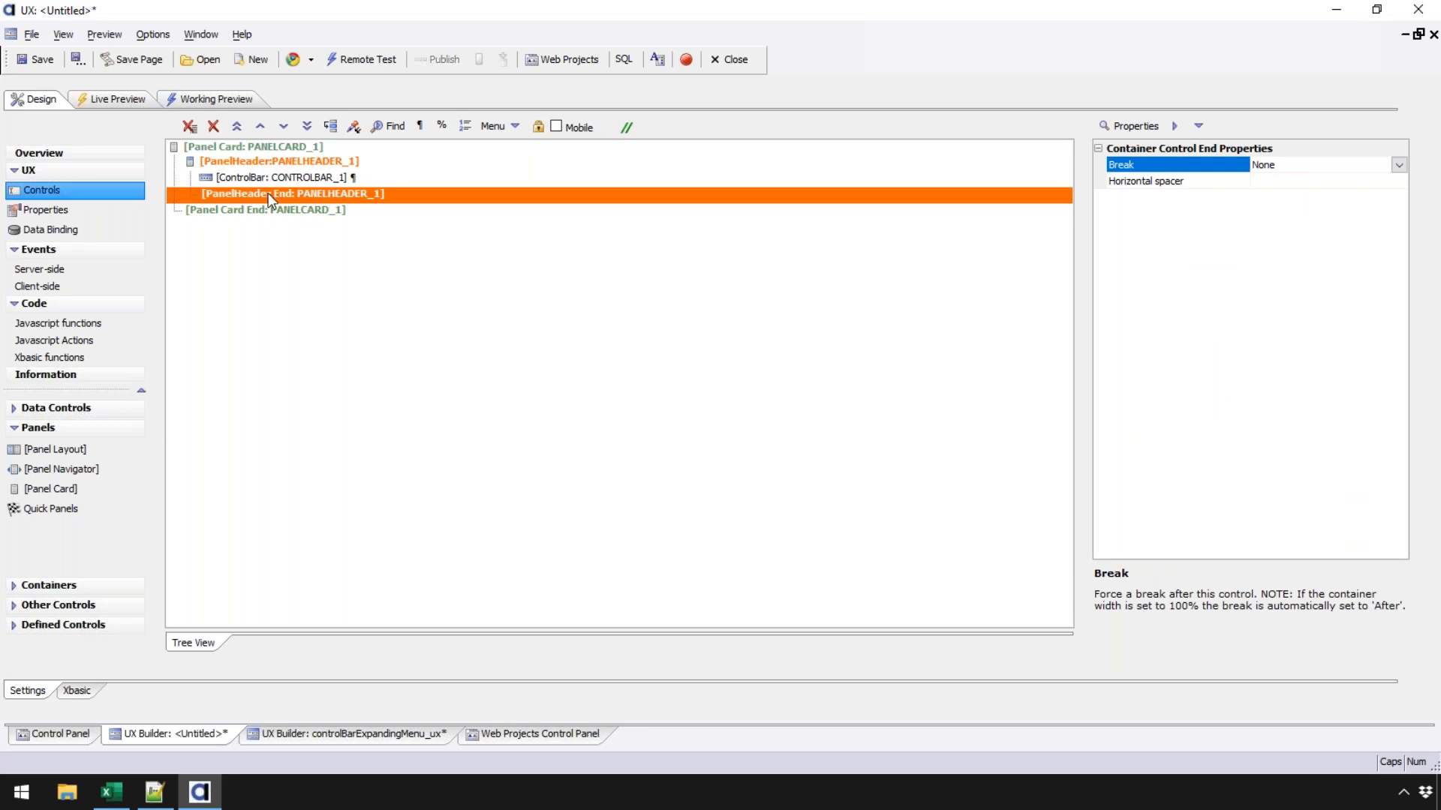
- Add a Static Text control reading 'Test' below the header and open Working Preview
click(75, 605)
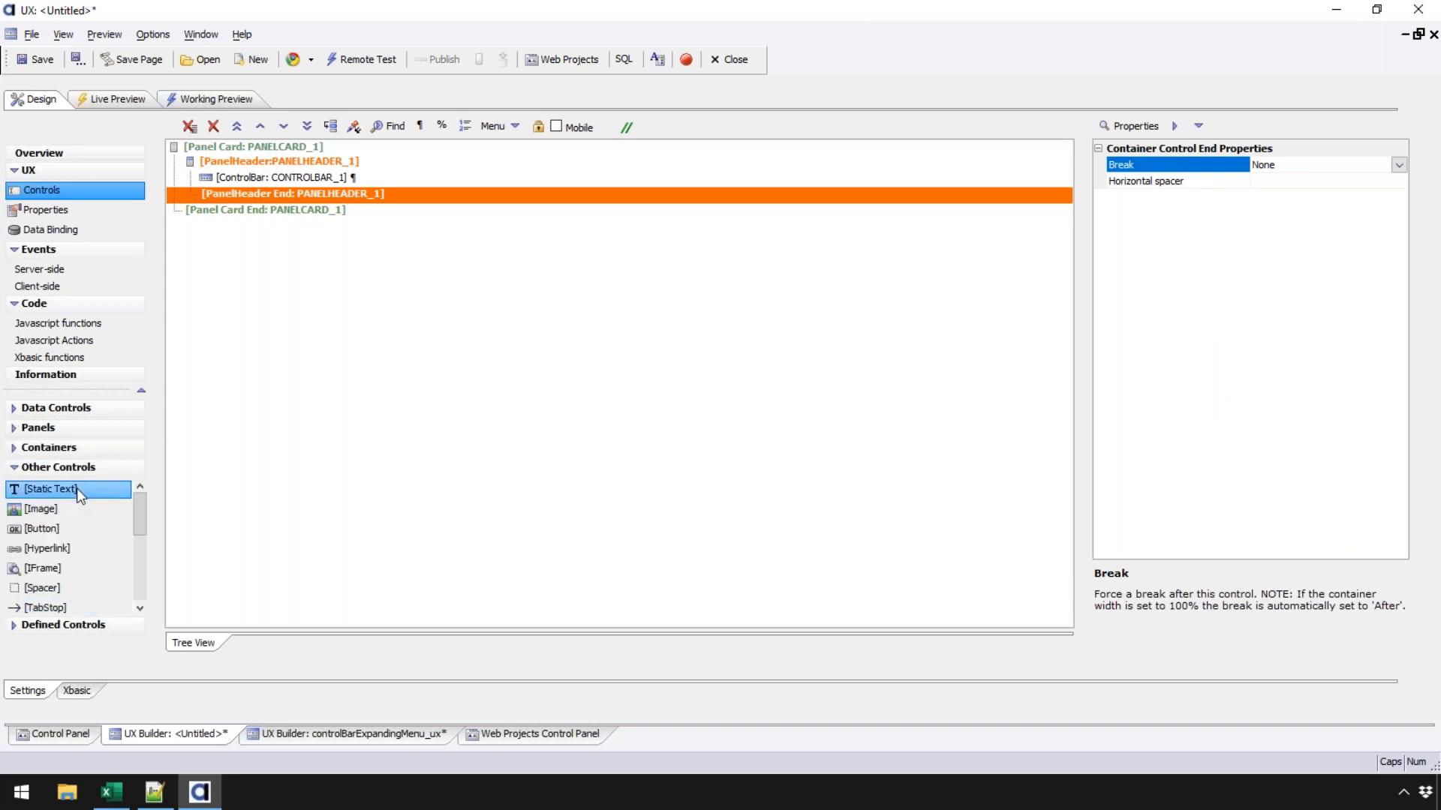
double_click(77, 488)
text(Test)
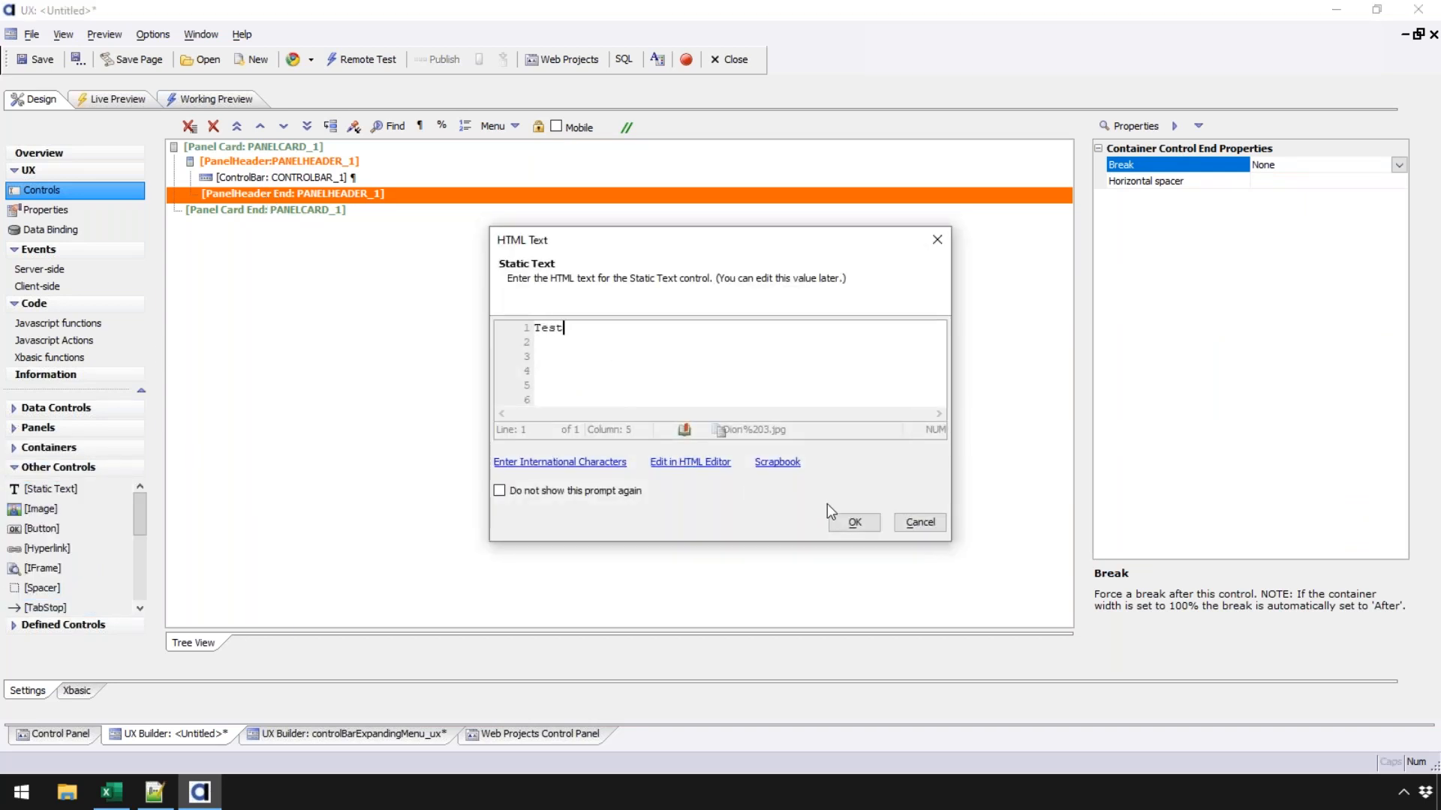
click(855, 521)
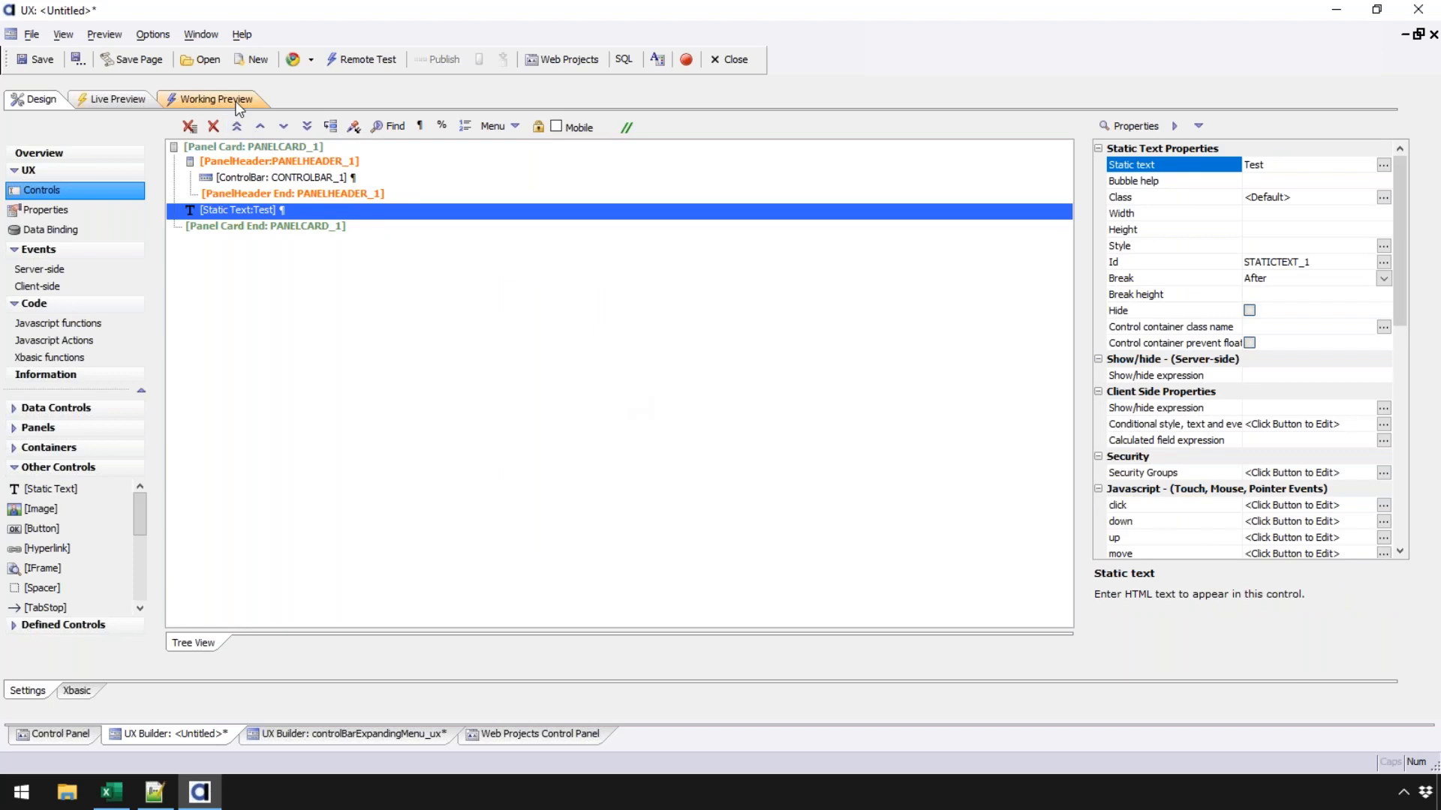
click(239, 105)
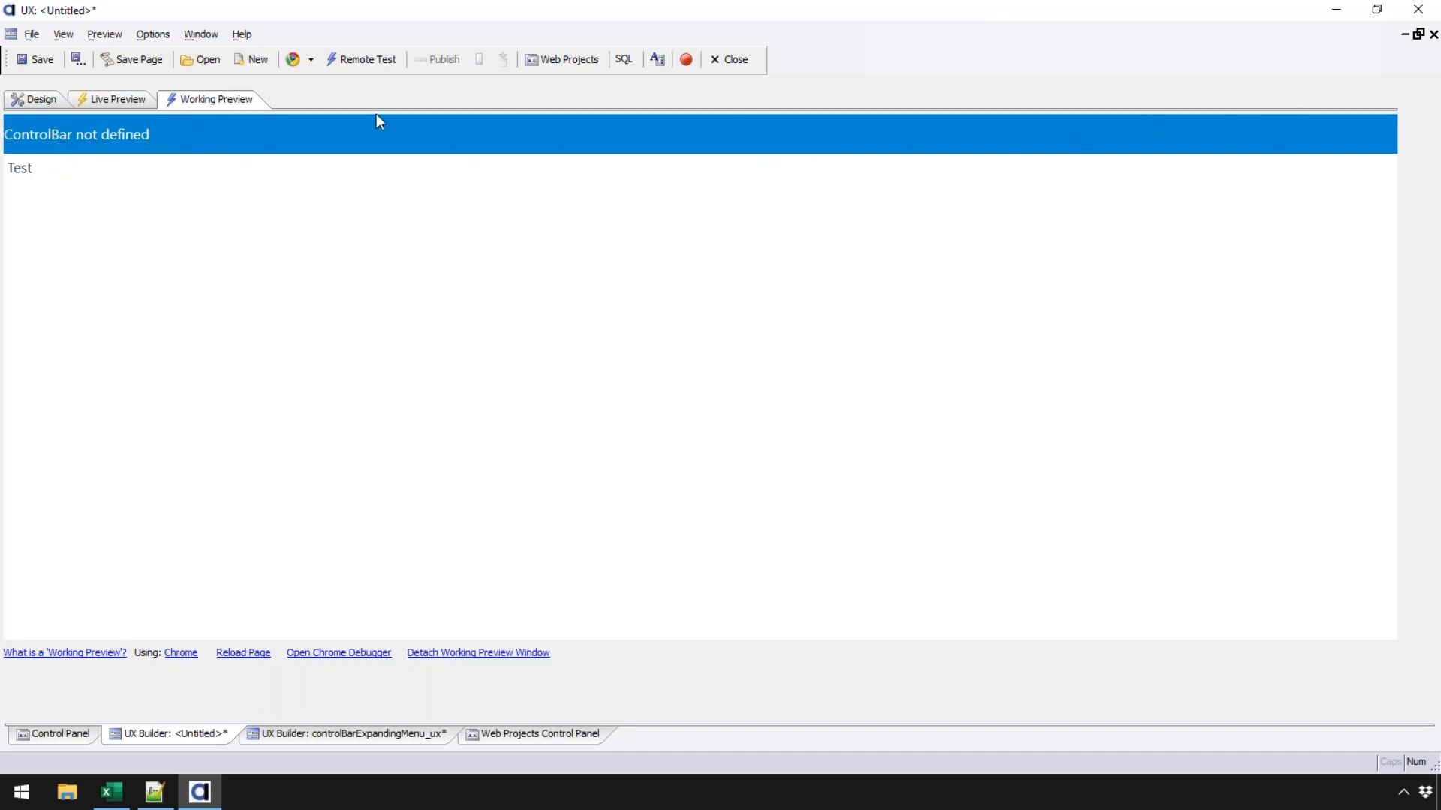
- Toggle back to Working Preview and preview the component on an iPhone 4 held horizontally
click(23, 99)
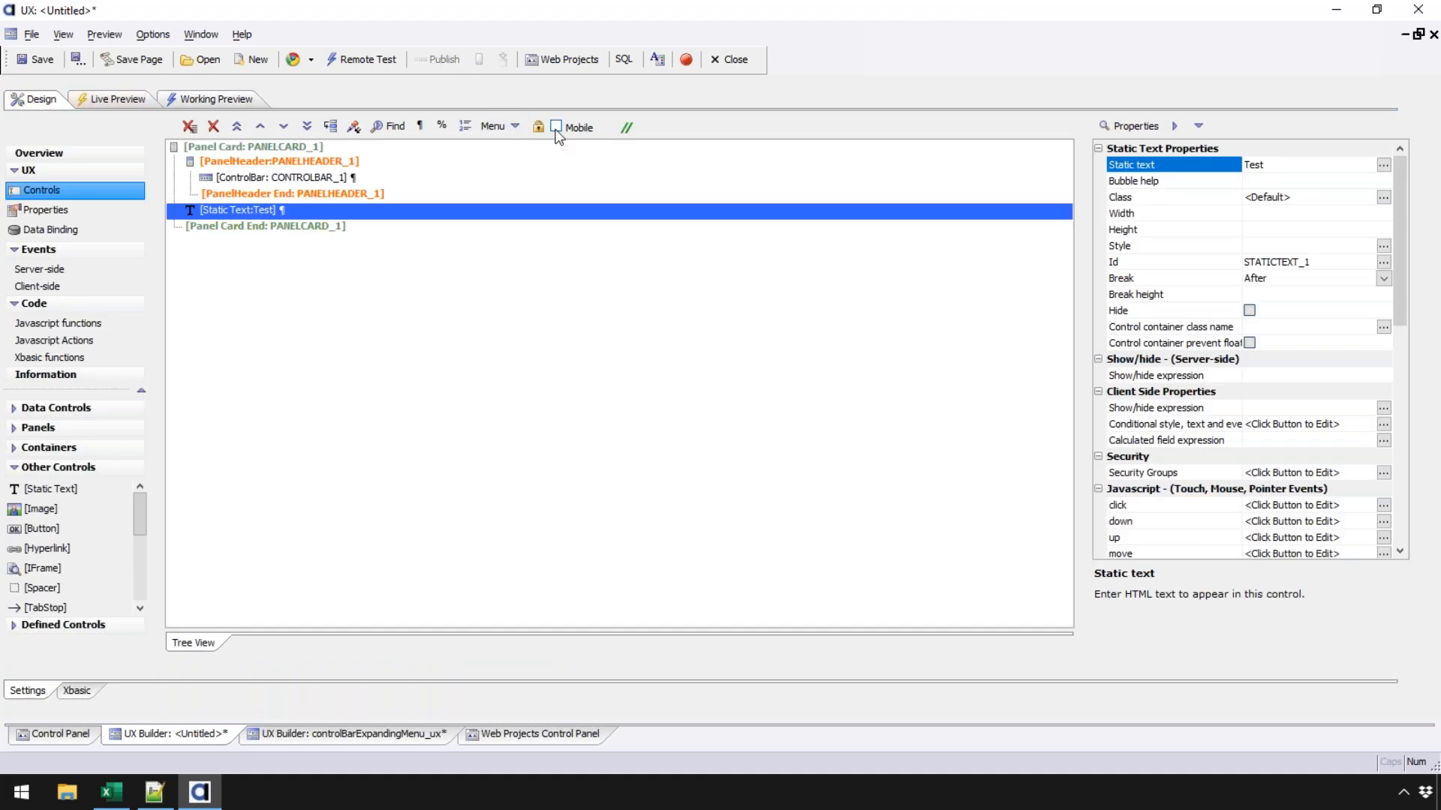
click(212, 100)
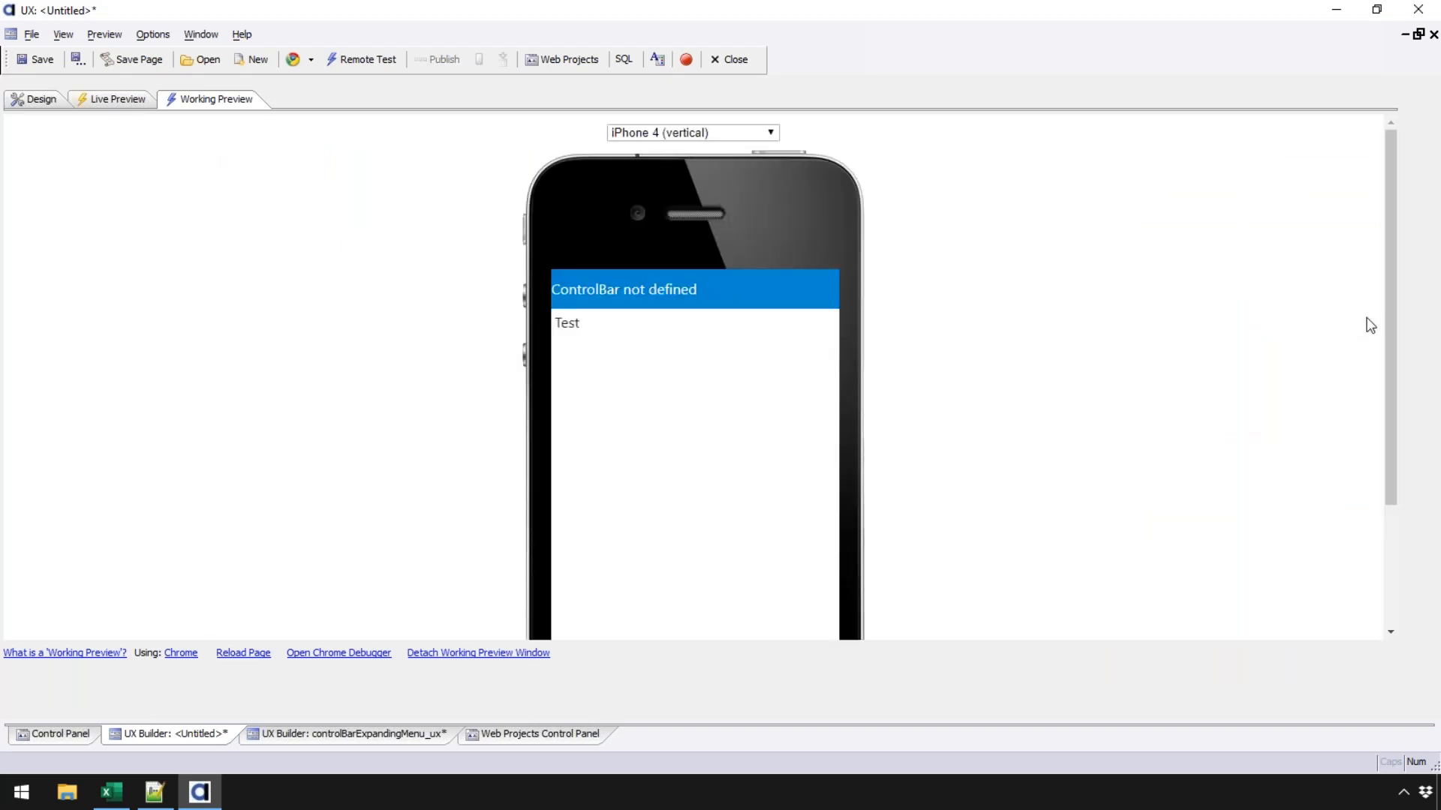
drag(1392, 321, 1308, 366)
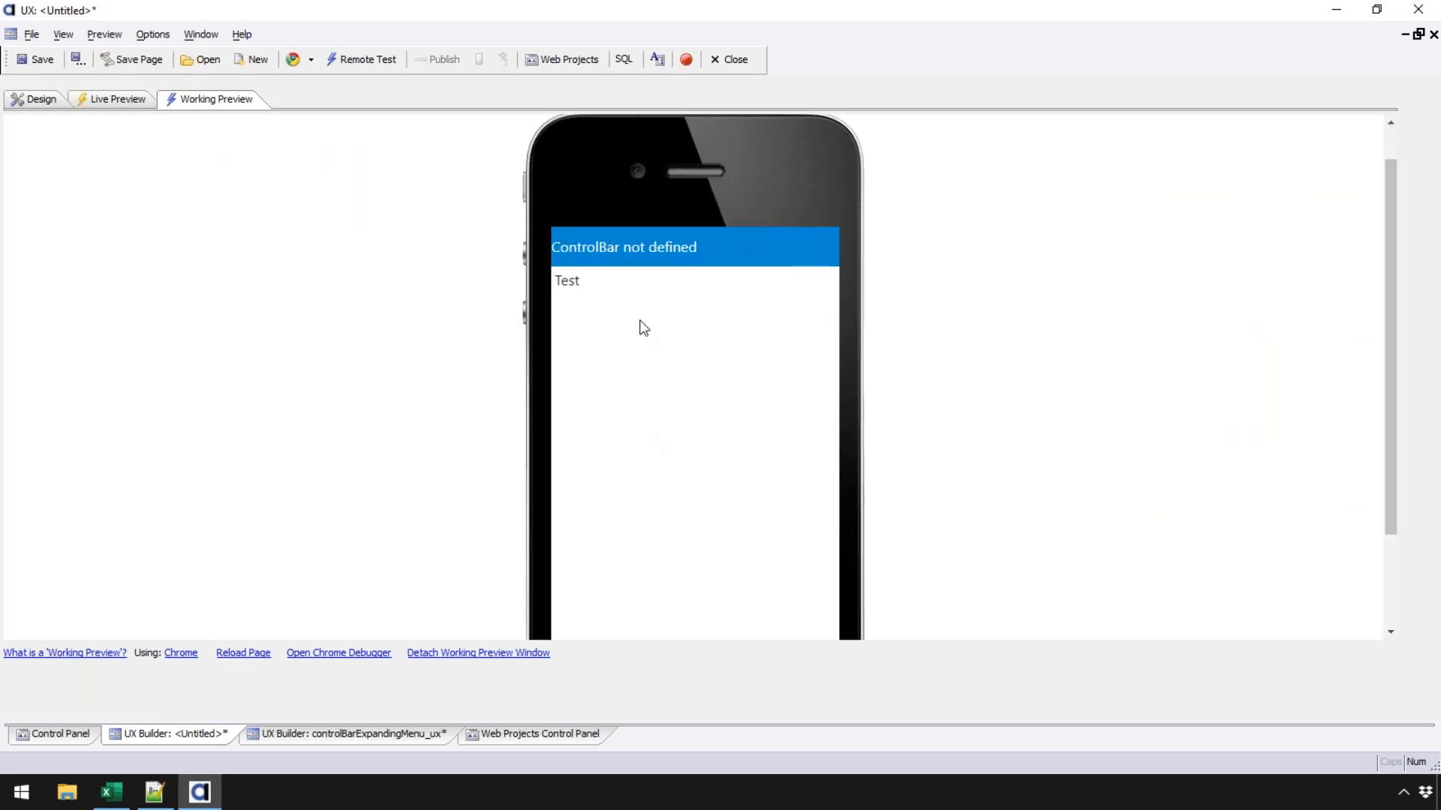
drag(1390, 308, 1390, 277)
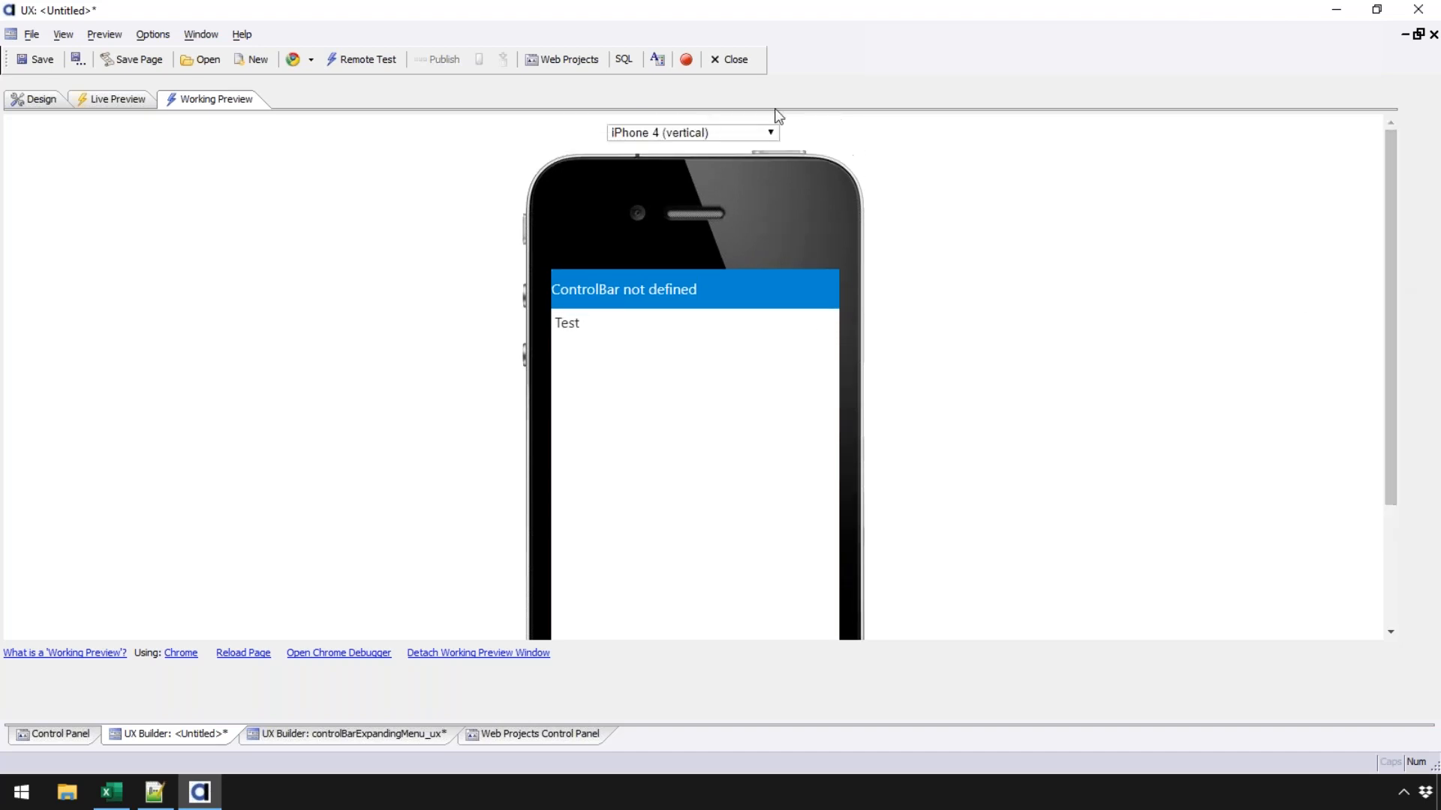
click(771, 133)
click(695, 164)
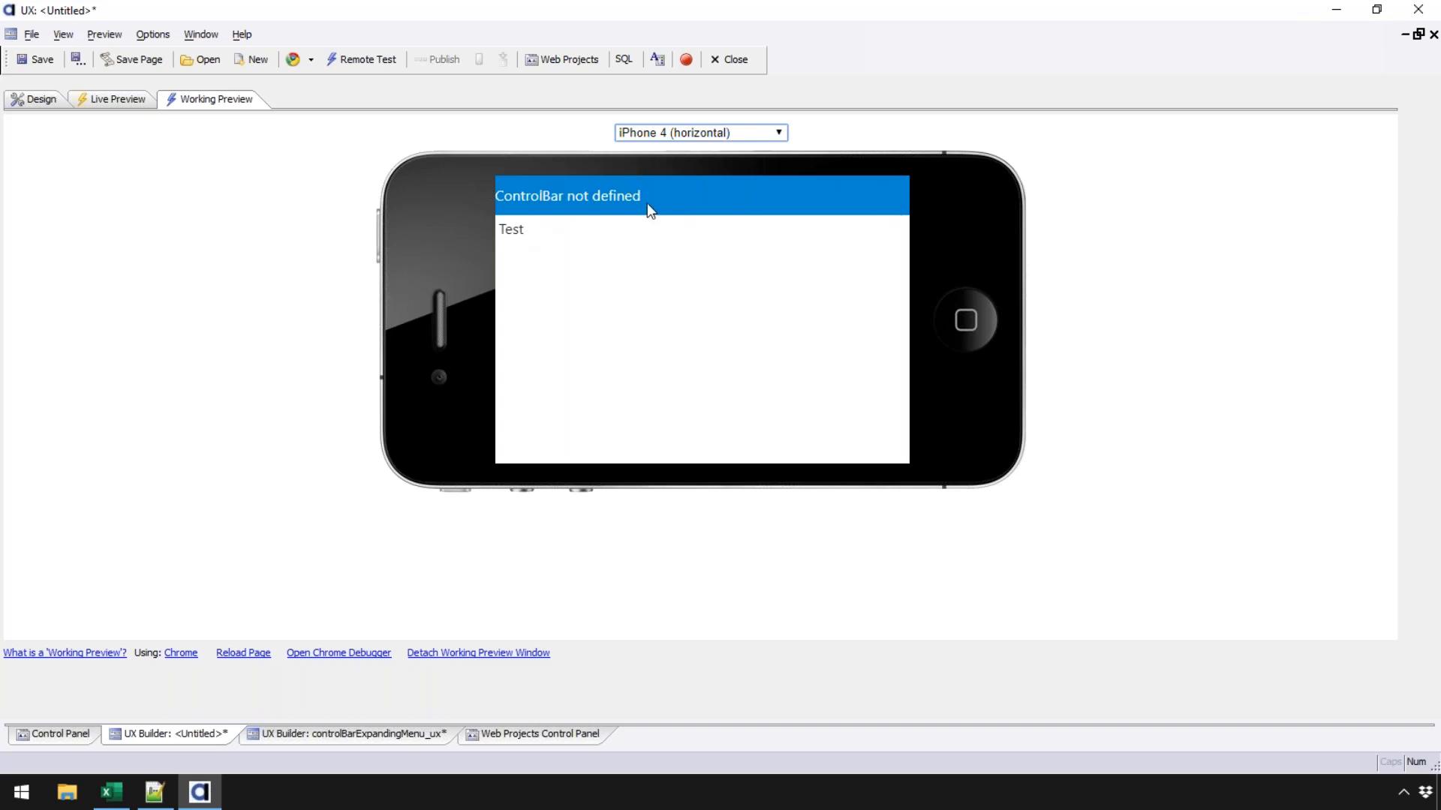
- Preview on iPad Pro horizontal, then iPhone 4 vertical, and return to the Design view
click(675, 136)
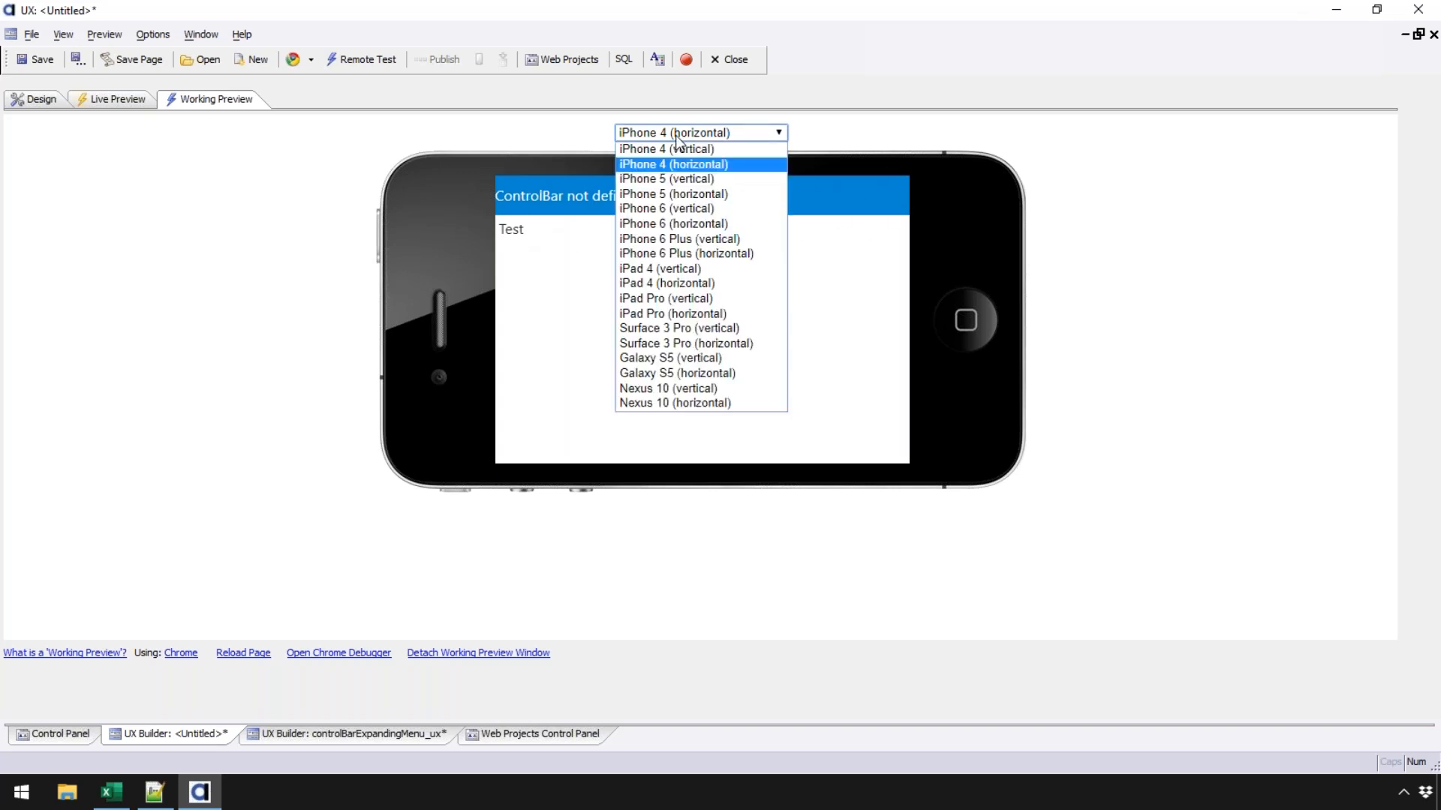
click(673, 314)
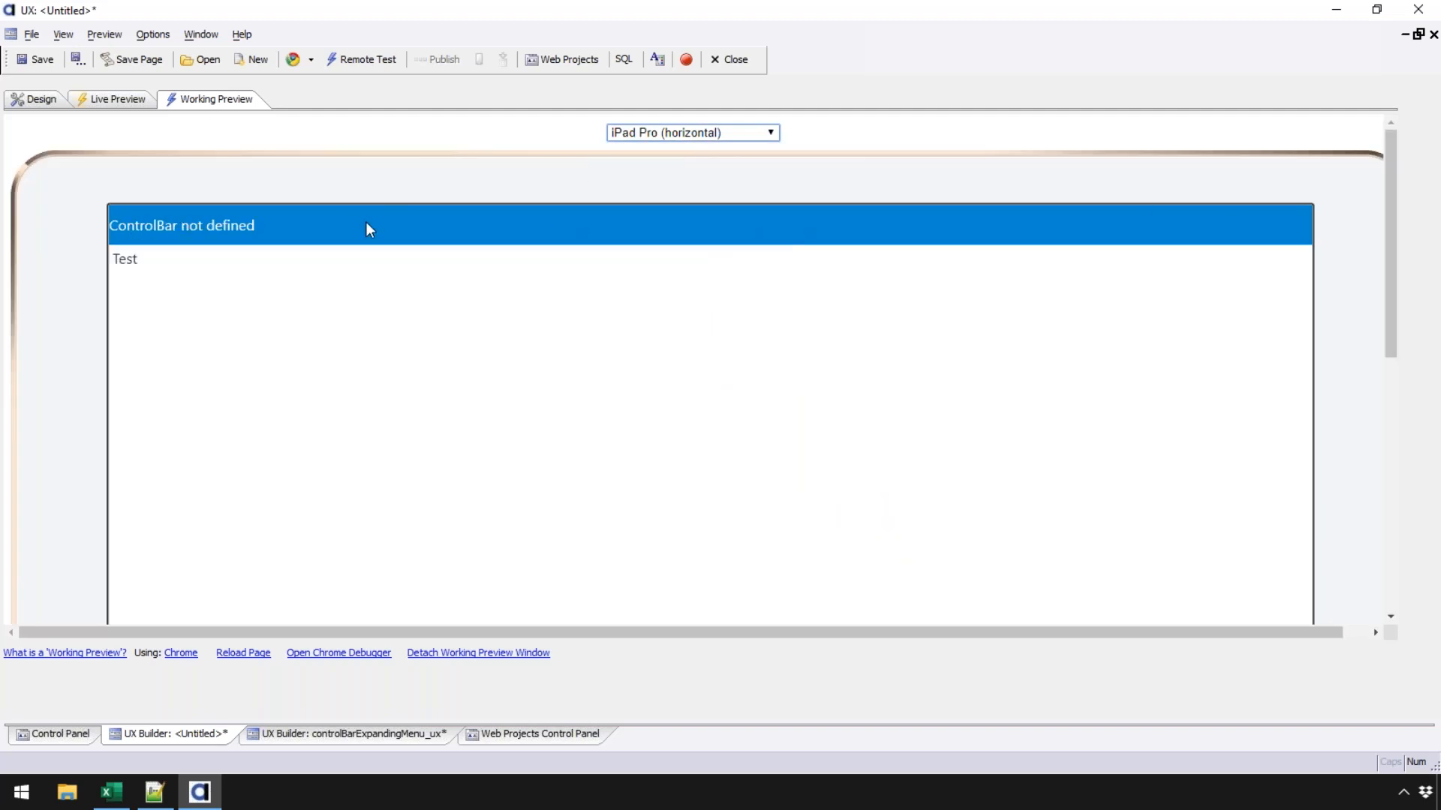
click(680, 130)
click(666, 149)
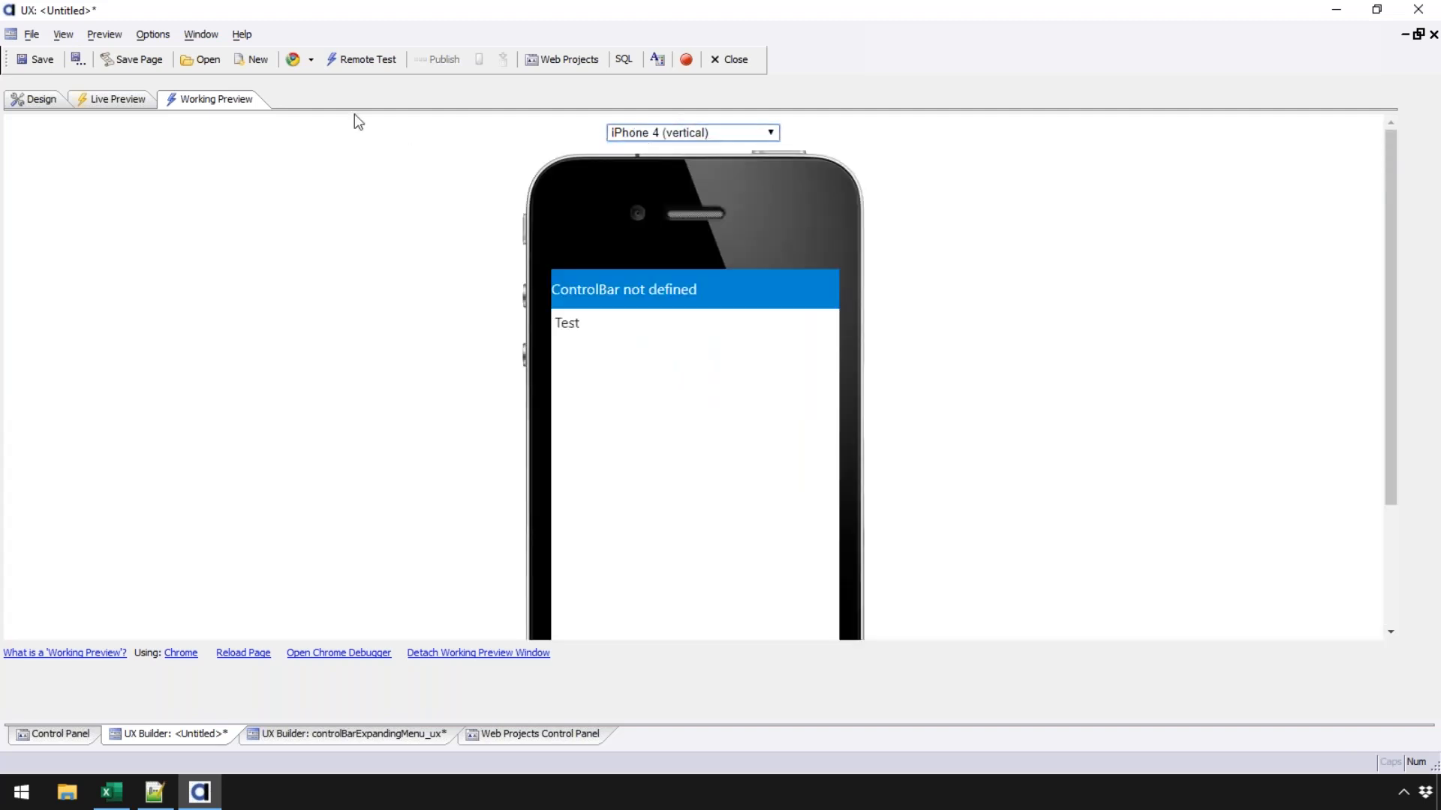
click(23, 93)
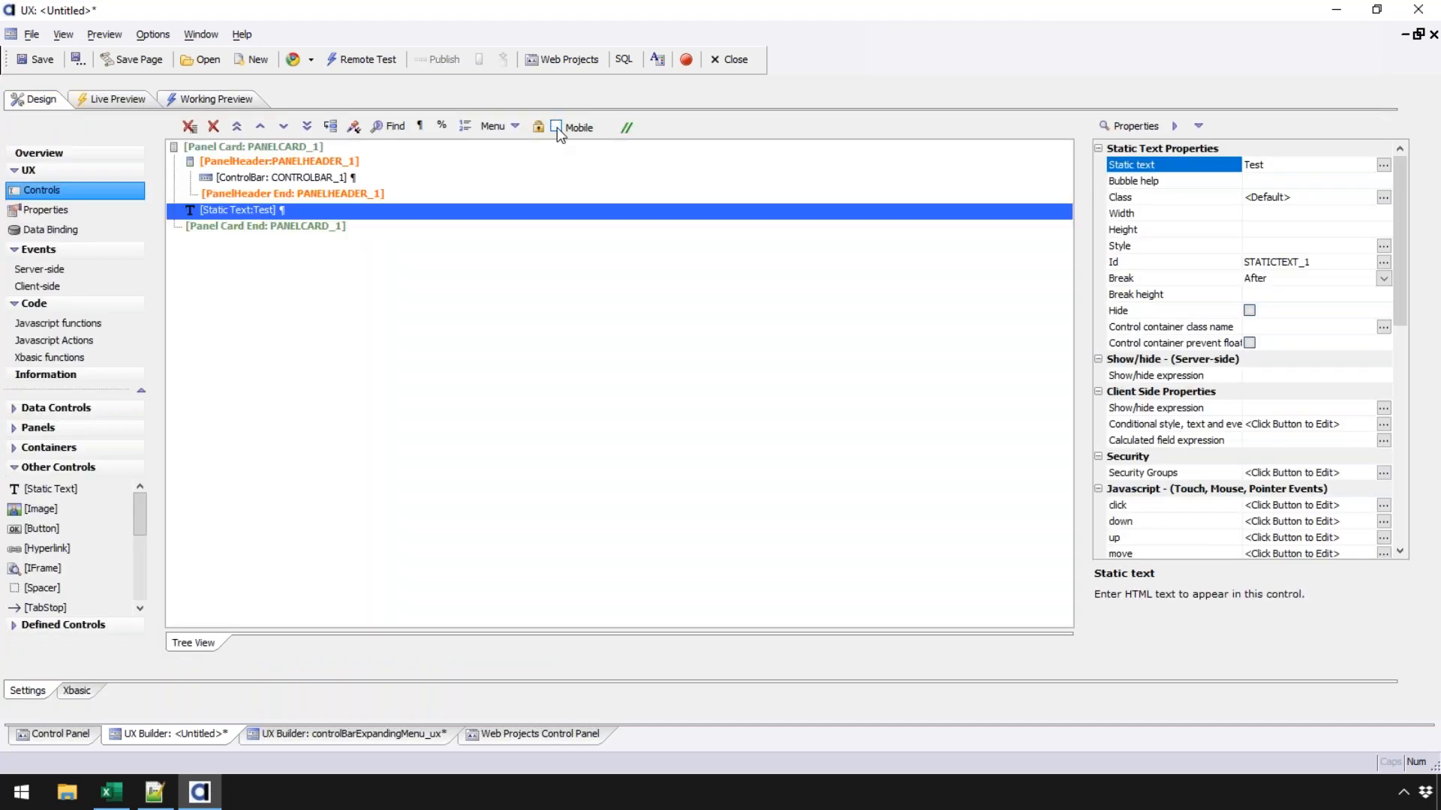
- Save the component as controlBarExpandingMenuWebinar_ux.a5wcmp, then select the ControlBar in the design tree
click(36, 59)
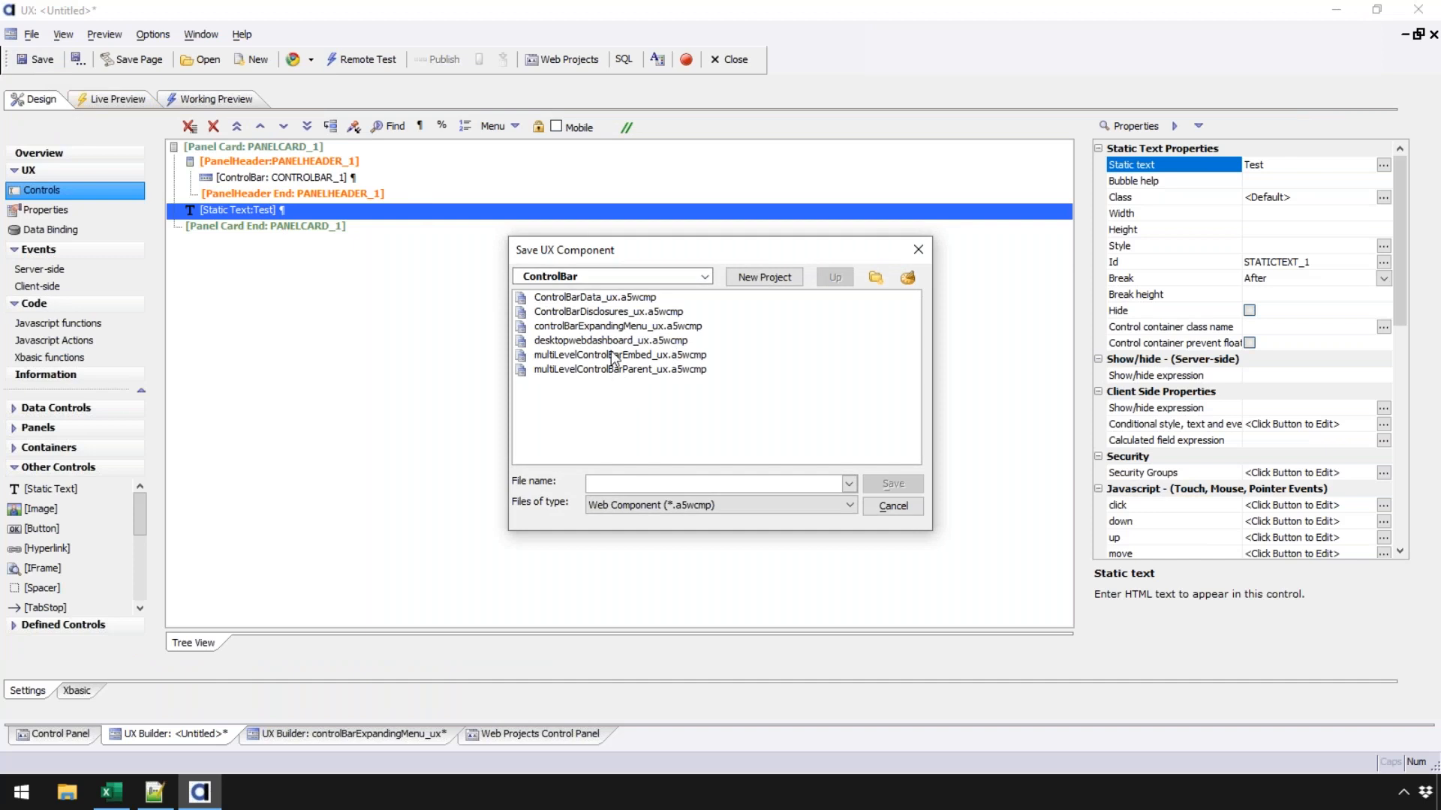
click(610, 328)
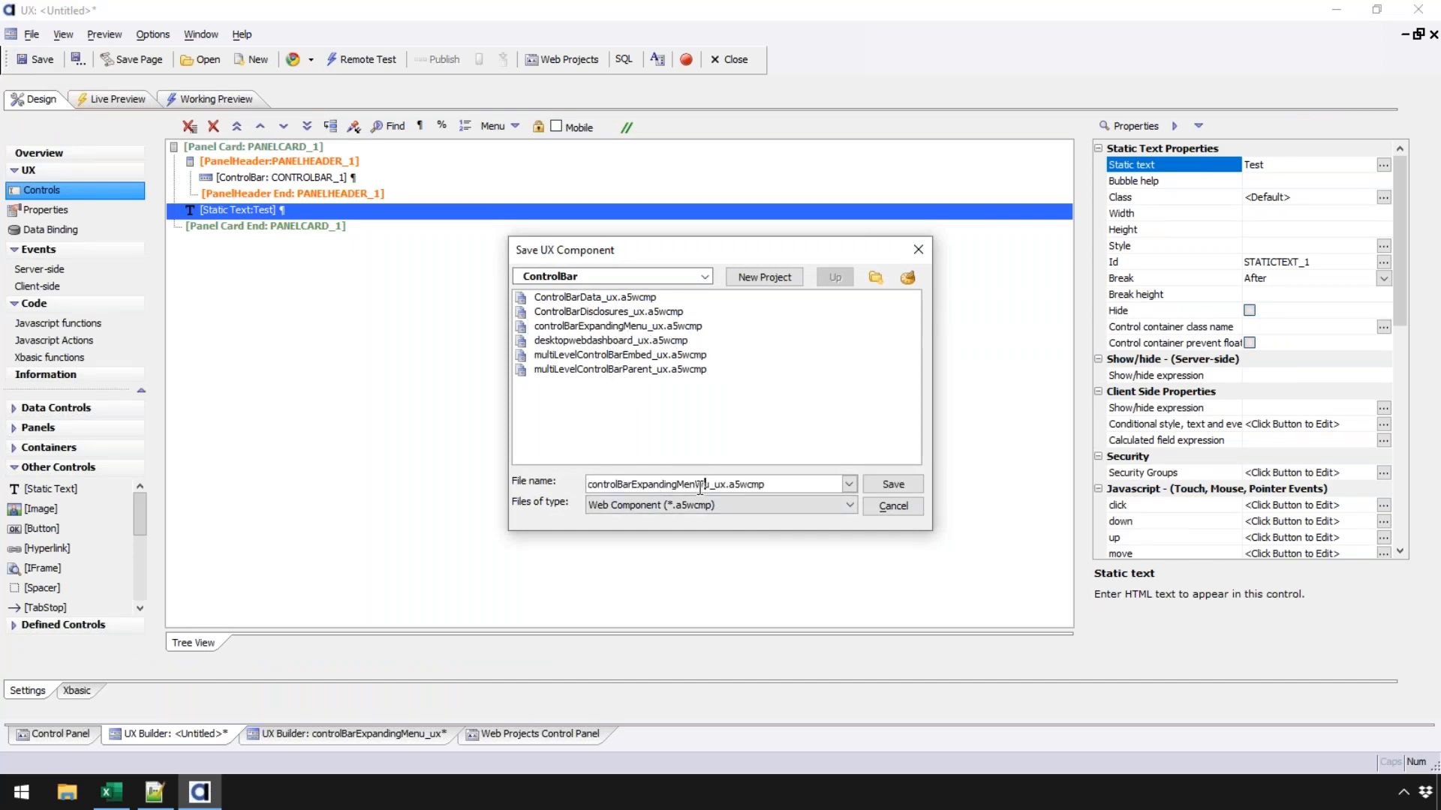
click(700, 485)
text(Webinar)
key(Return)
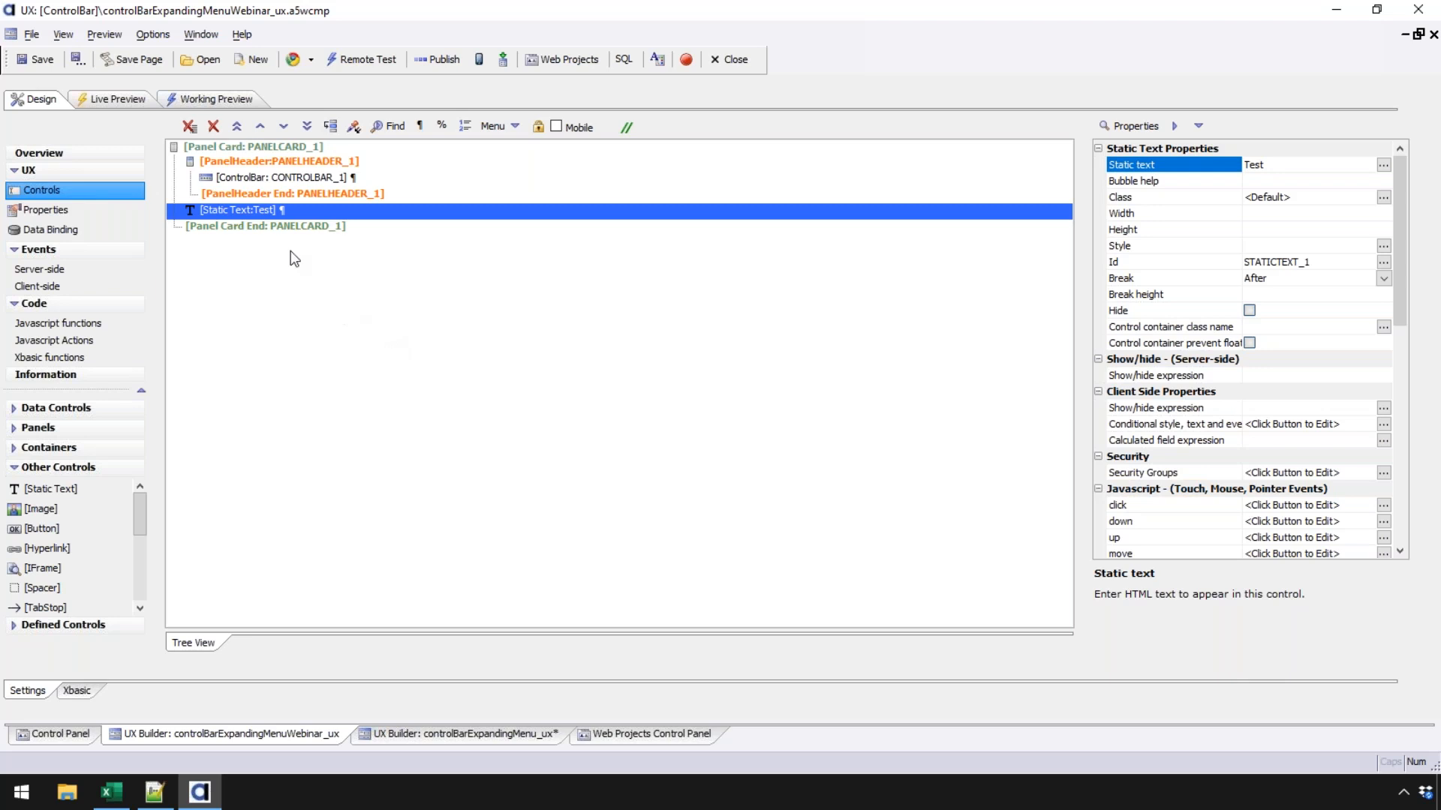
click(270, 174)
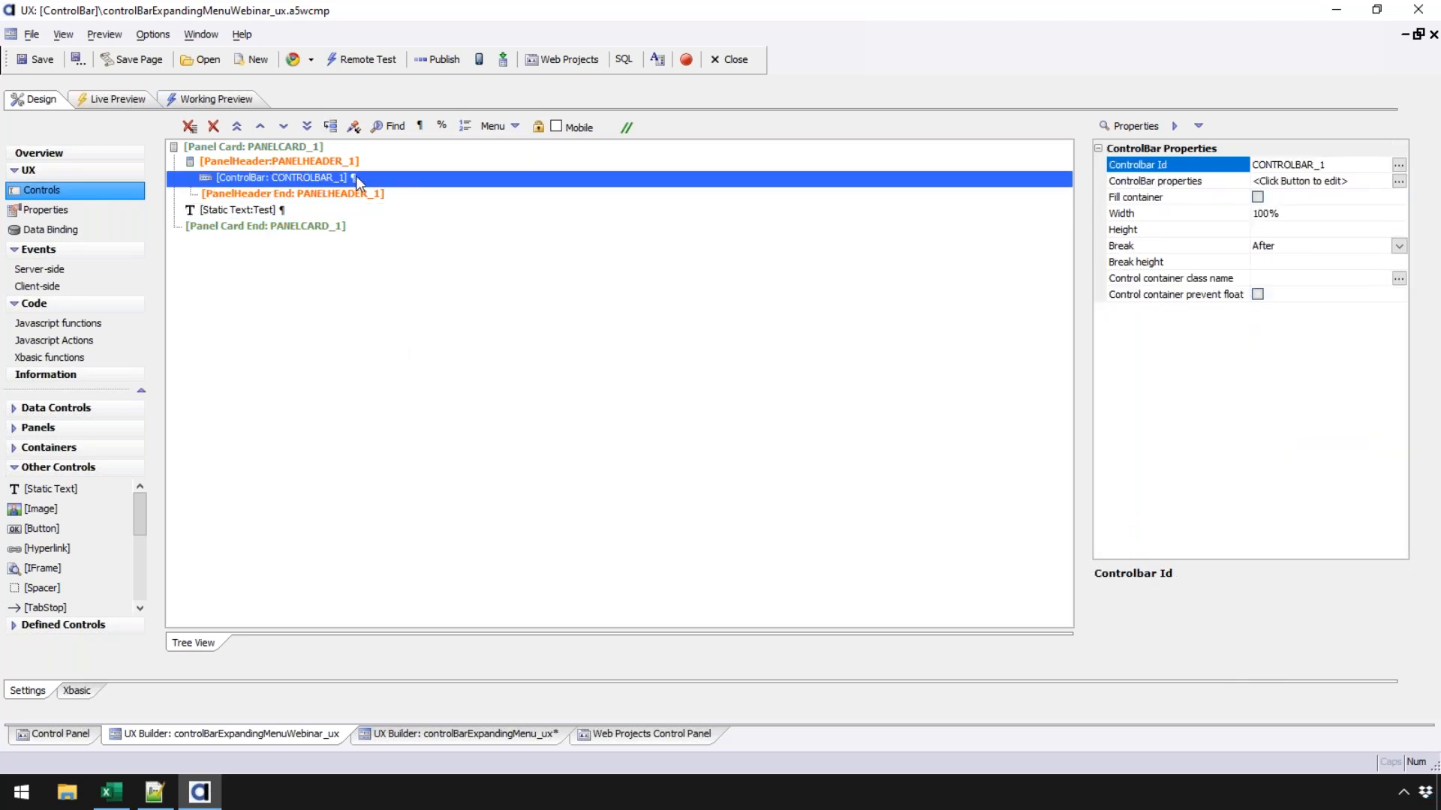
- Open CONTROLBAR_1 in the ControlBar Builder and show its empty Items list
double_click(399, 177)
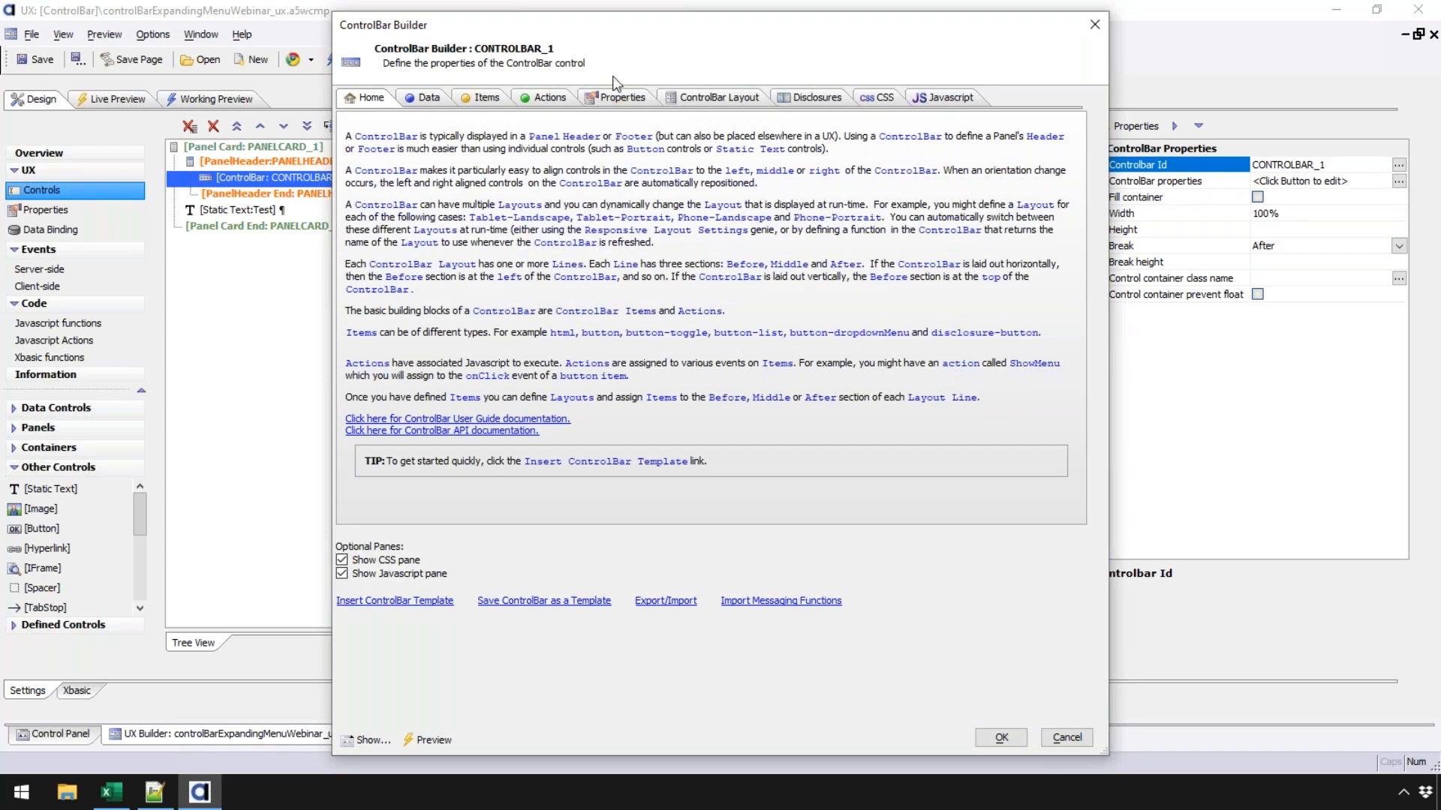
drag(608, 26, 474, 41)
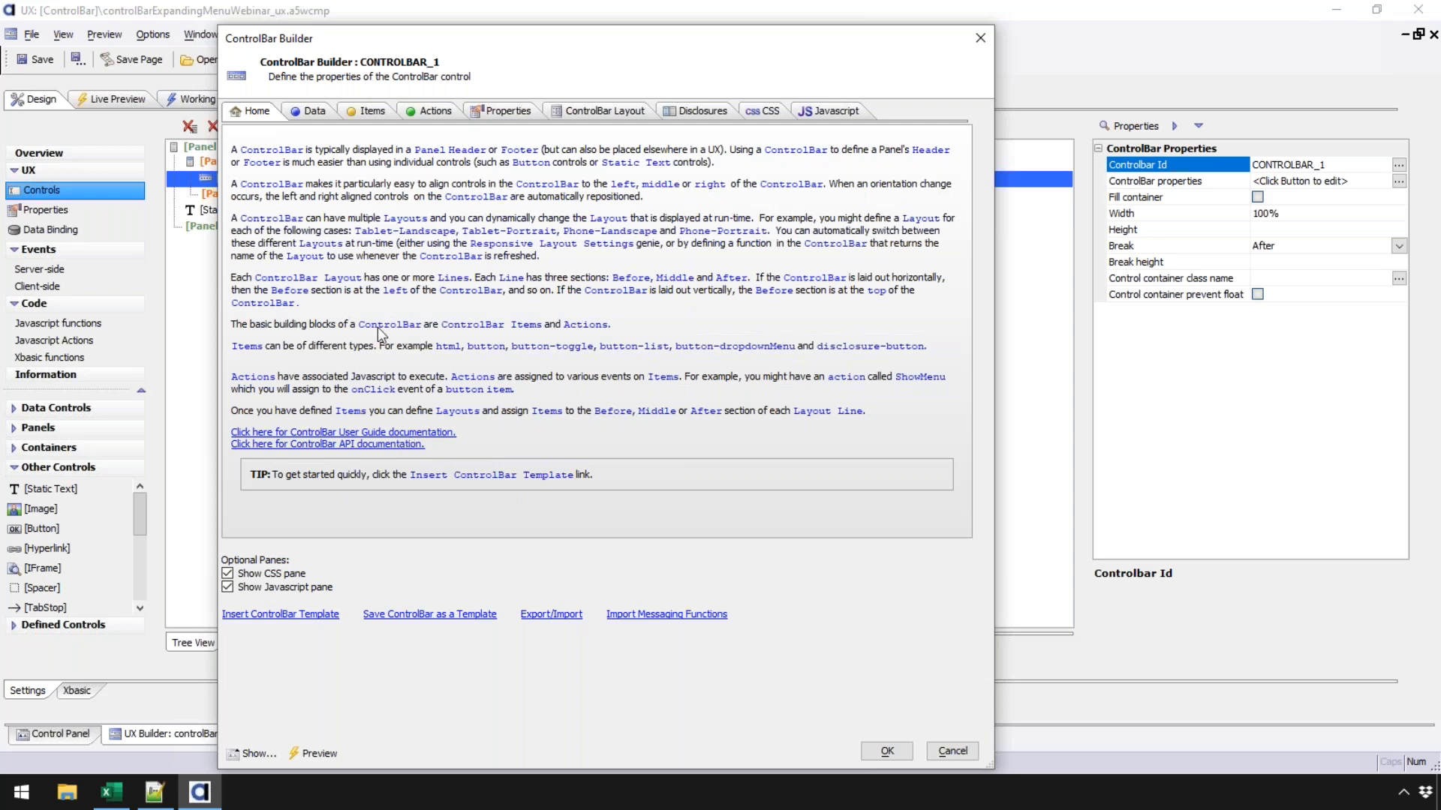
click(374, 113)
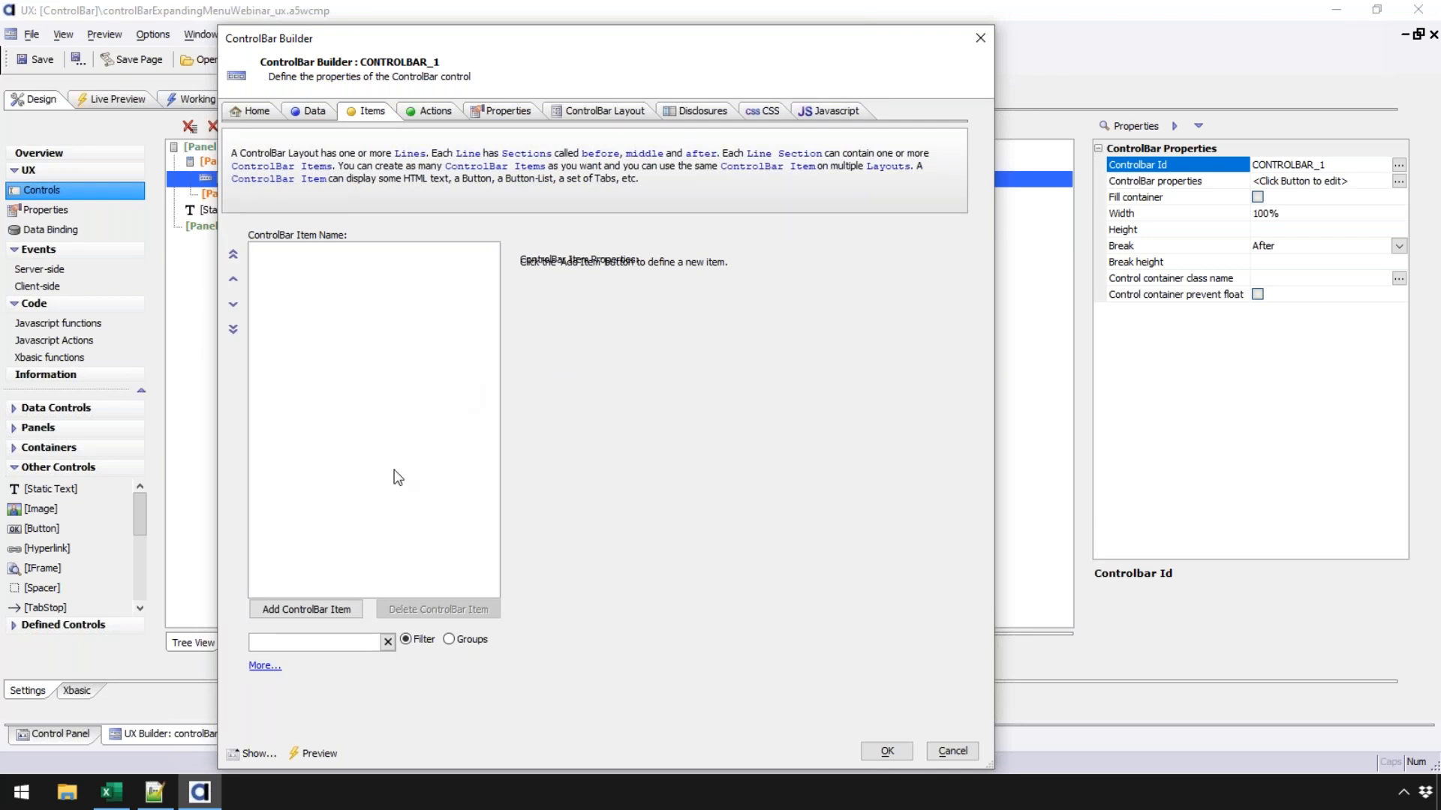
- Add an html control bar item, keeping the name Html1
click(330, 611)
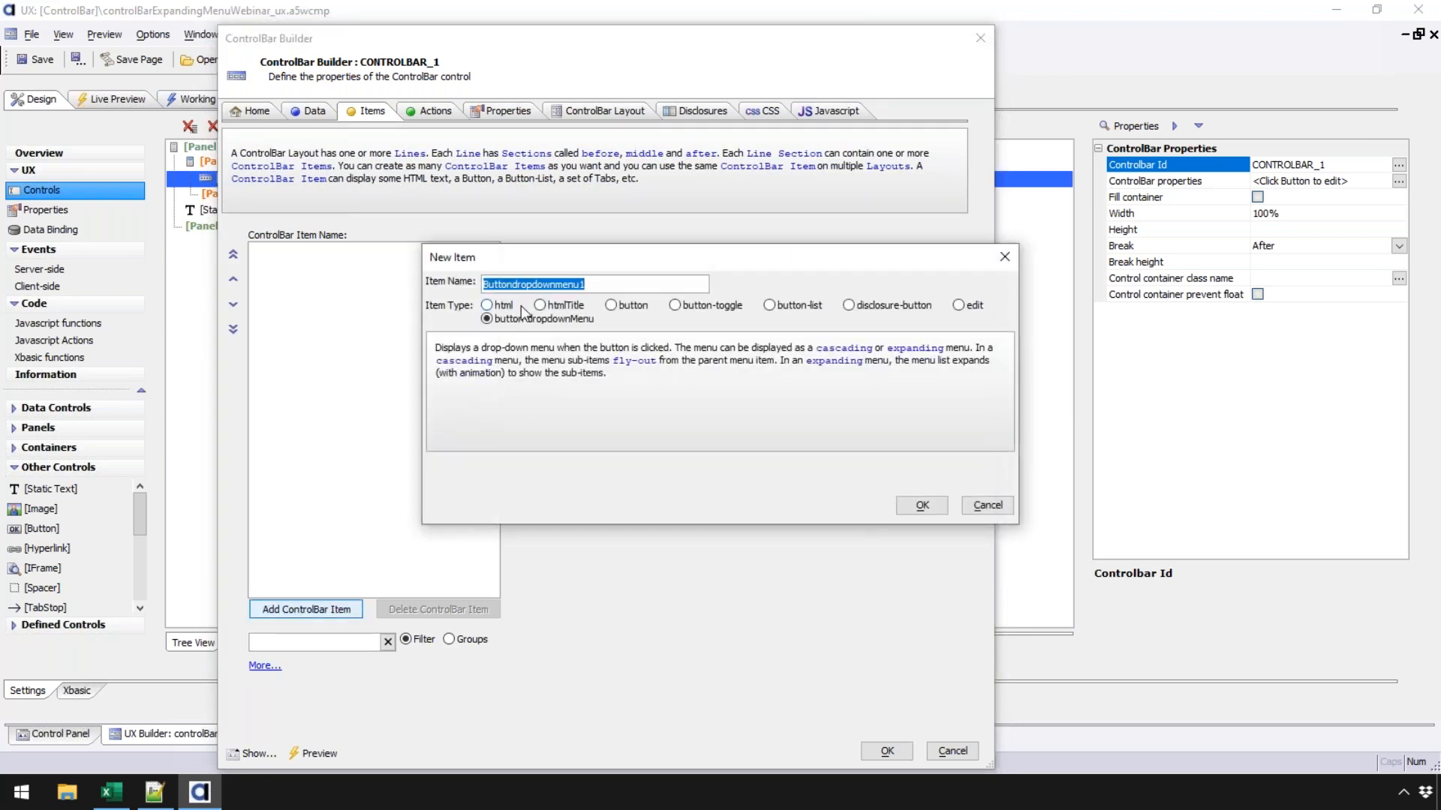
click(512, 306)
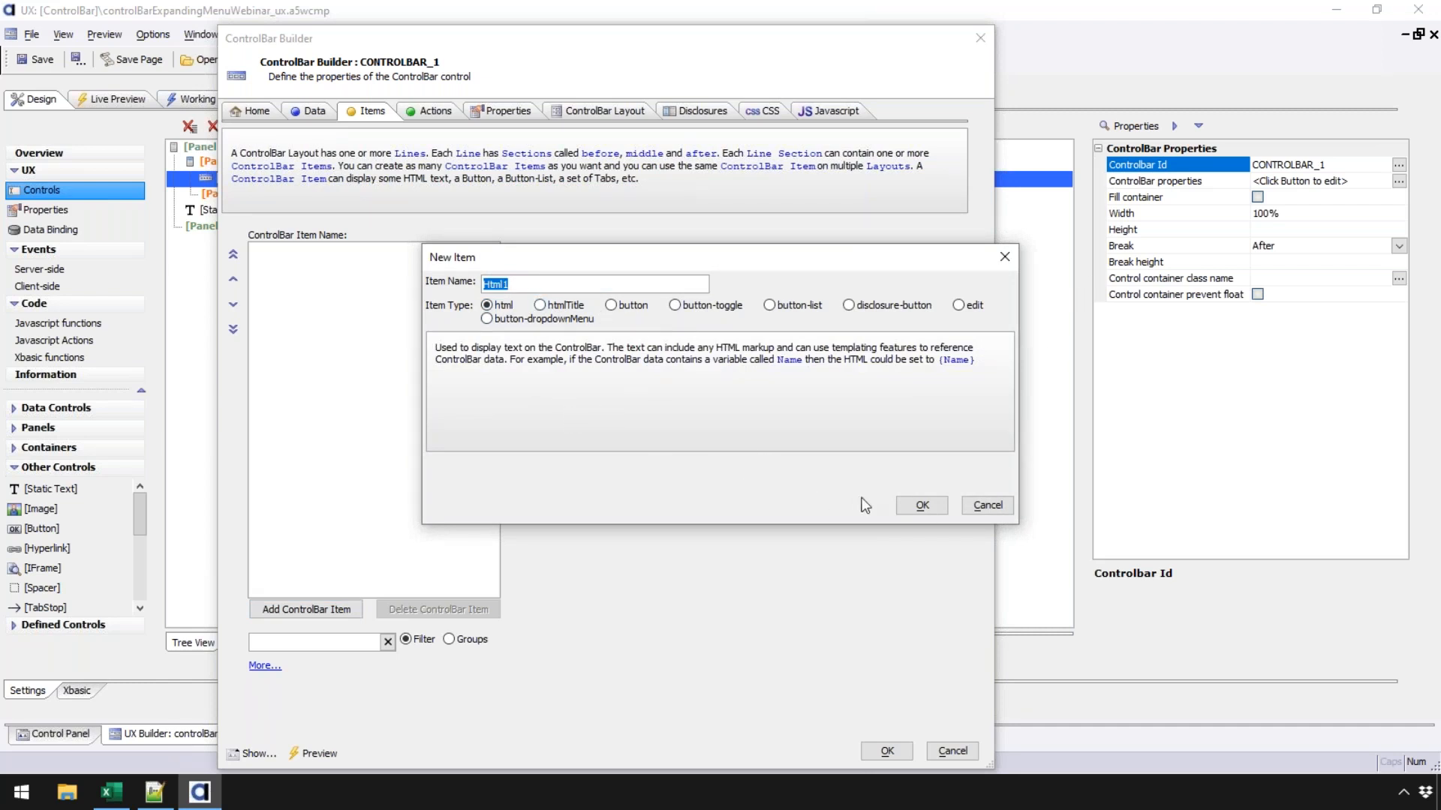
click(921, 505)
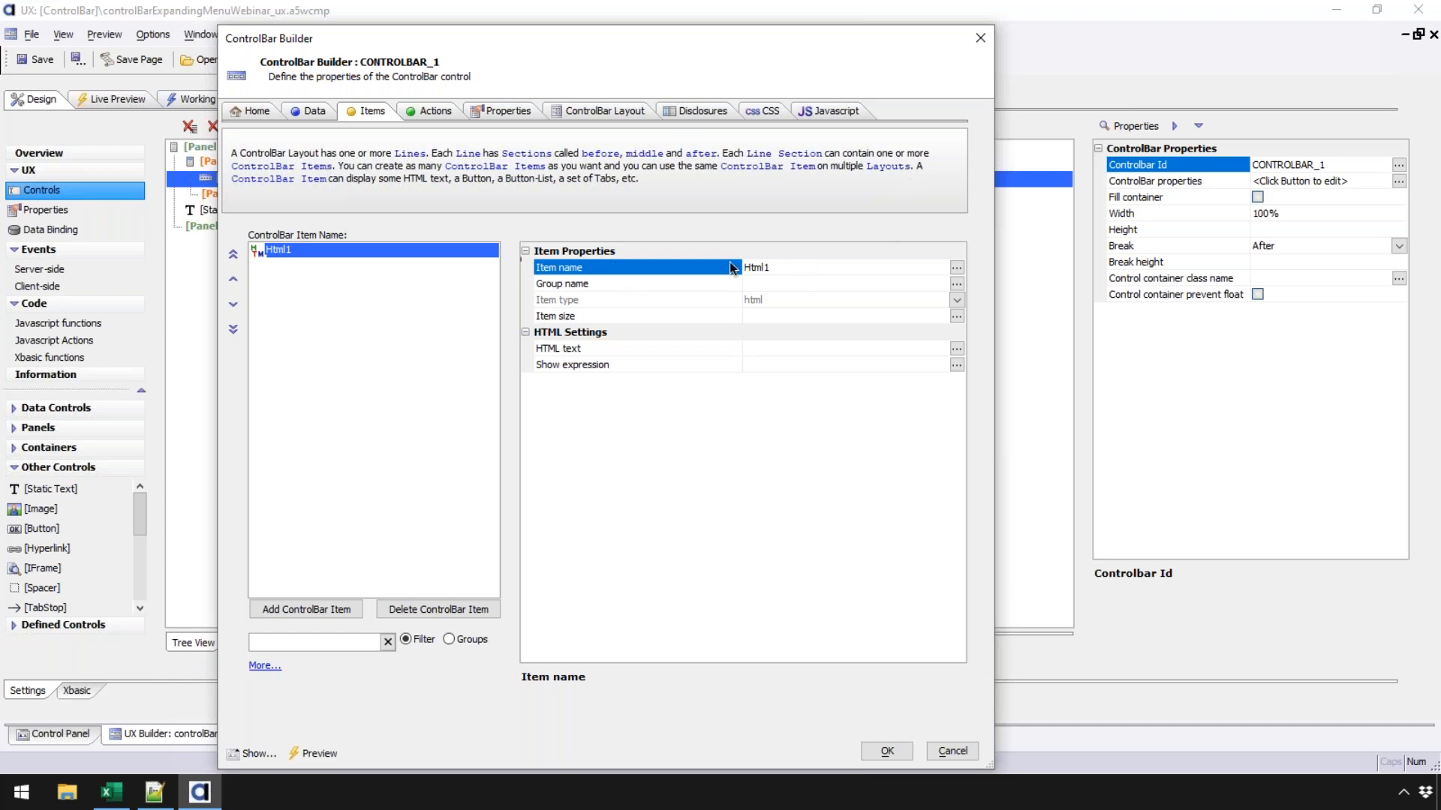
double_click(781, 269)
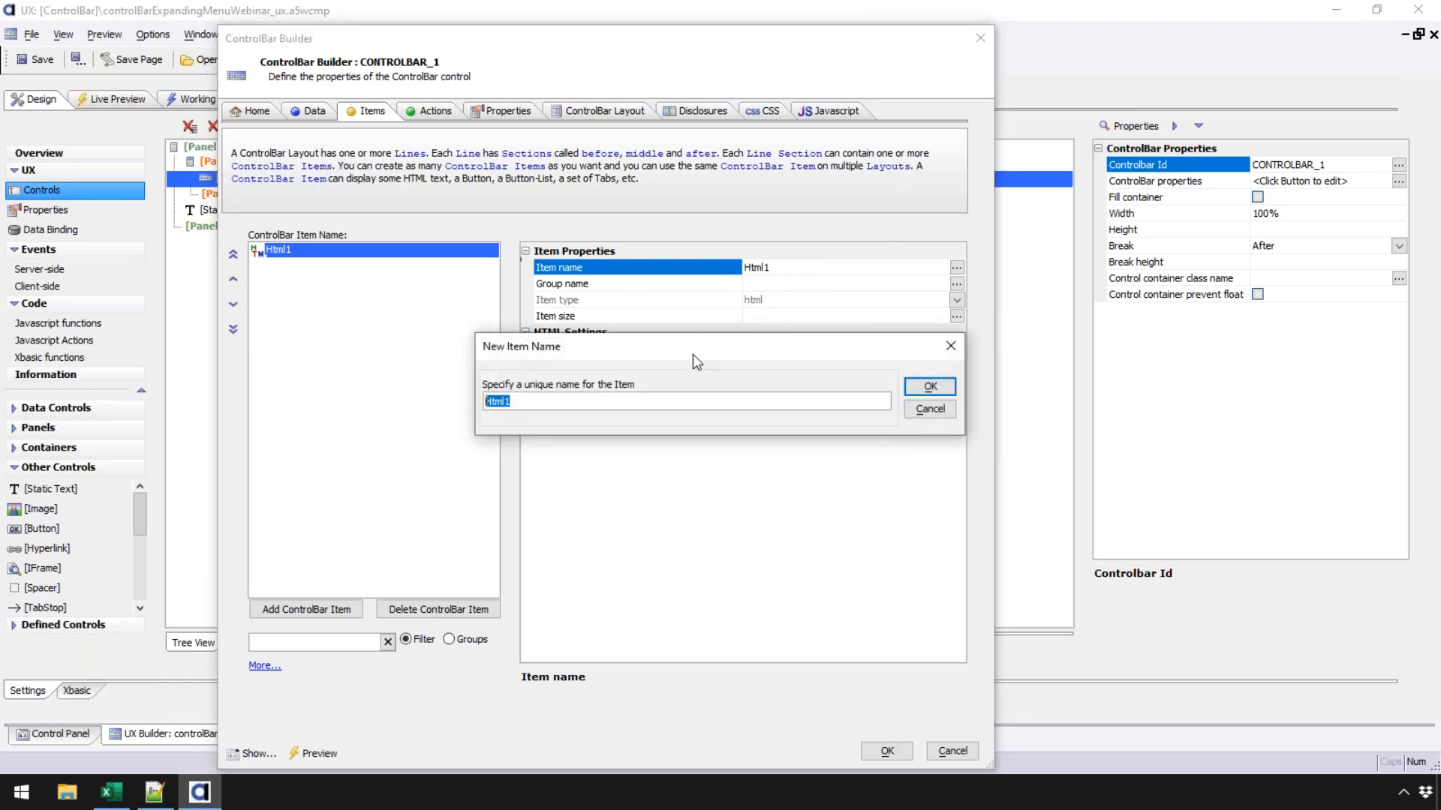
click(928, 388)
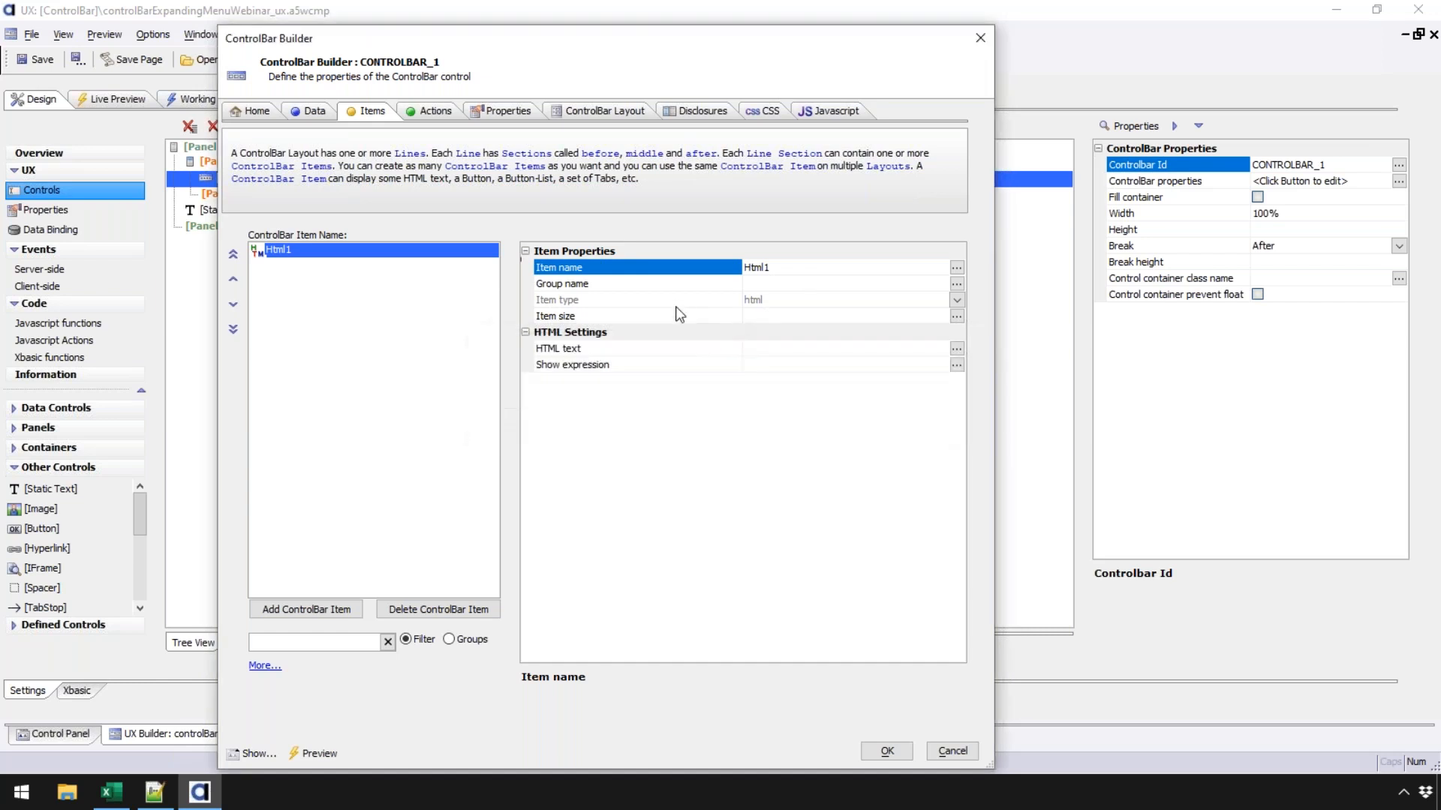
- Set Html1's HTML text to 'Webinar Demo'
click(778, 346)
text(We)
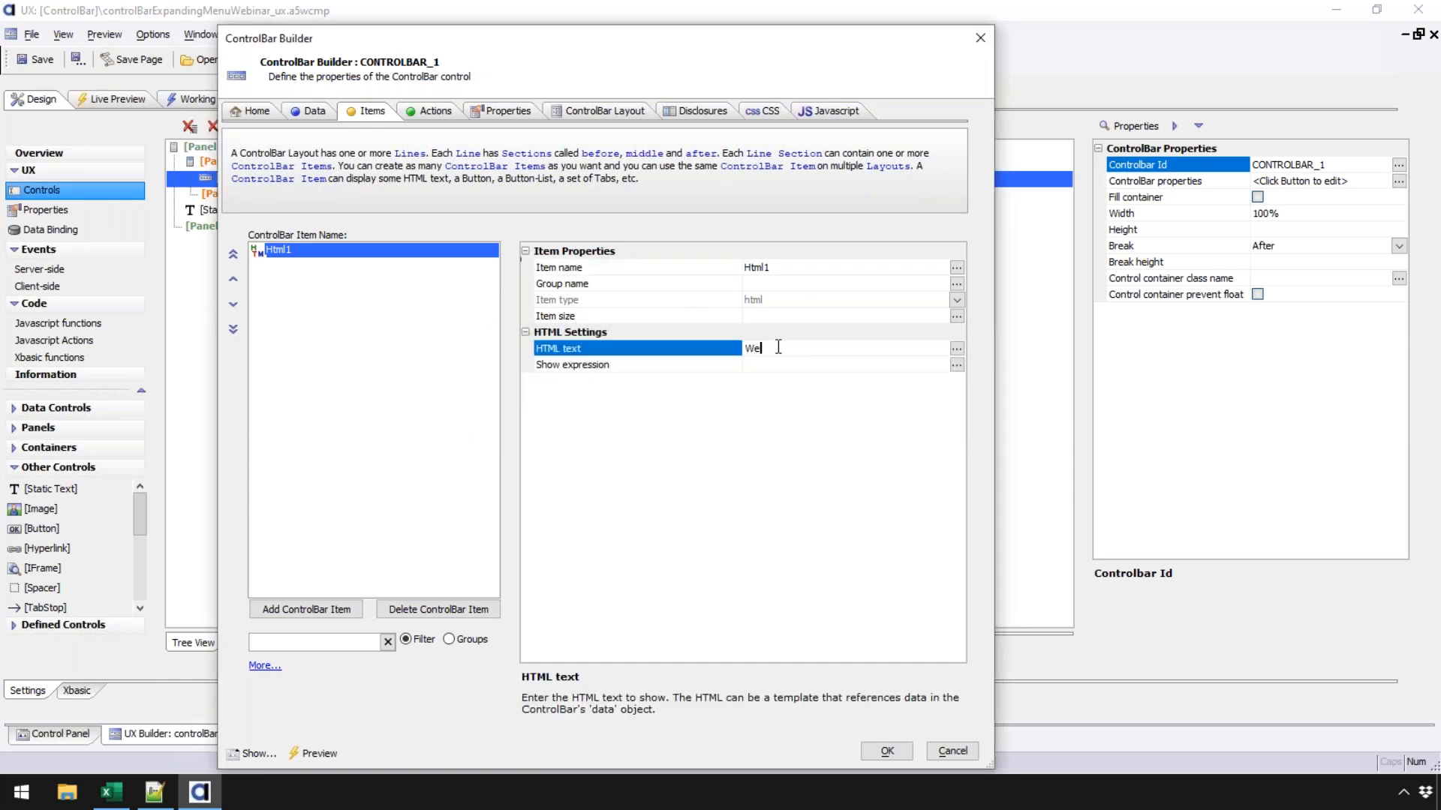
text(binar Deom)
key(BackSpace)
key(BackSpace)
key(BackSpace)
text(eo)
key(Left)
text(m)
key(Return)
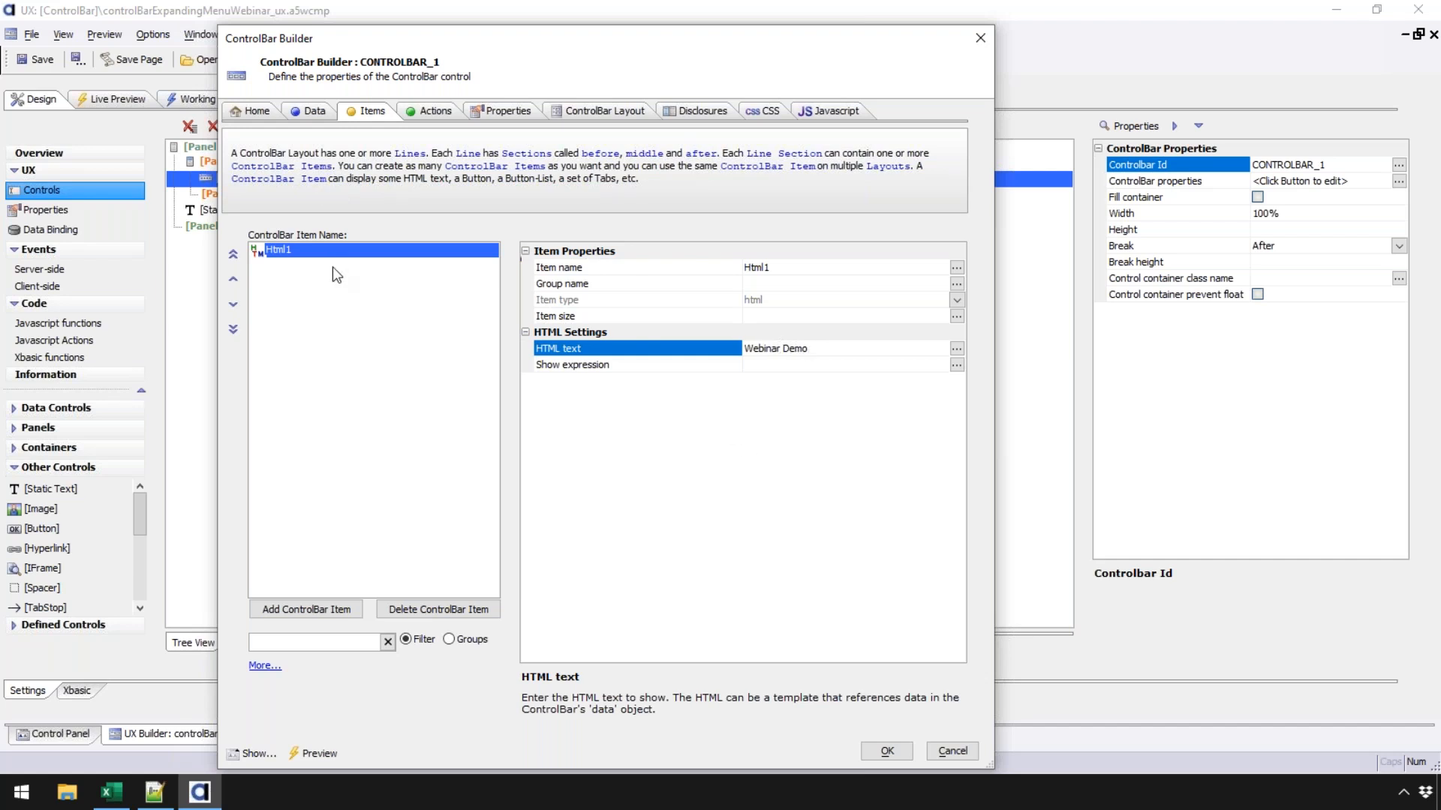
click(333, 603)
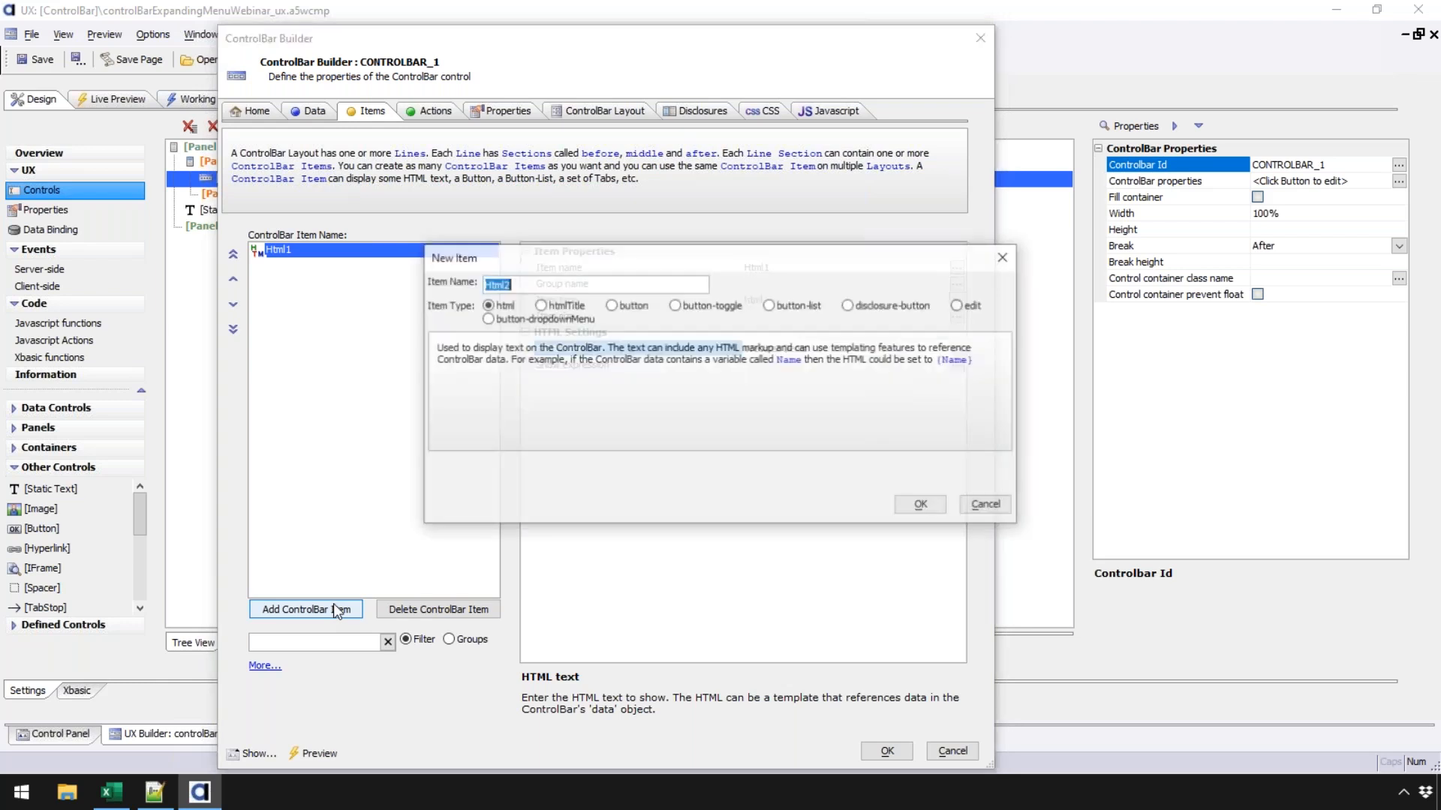
- Add a button-dropdownMenu item and set its button layout to Image only
click(497, 319)
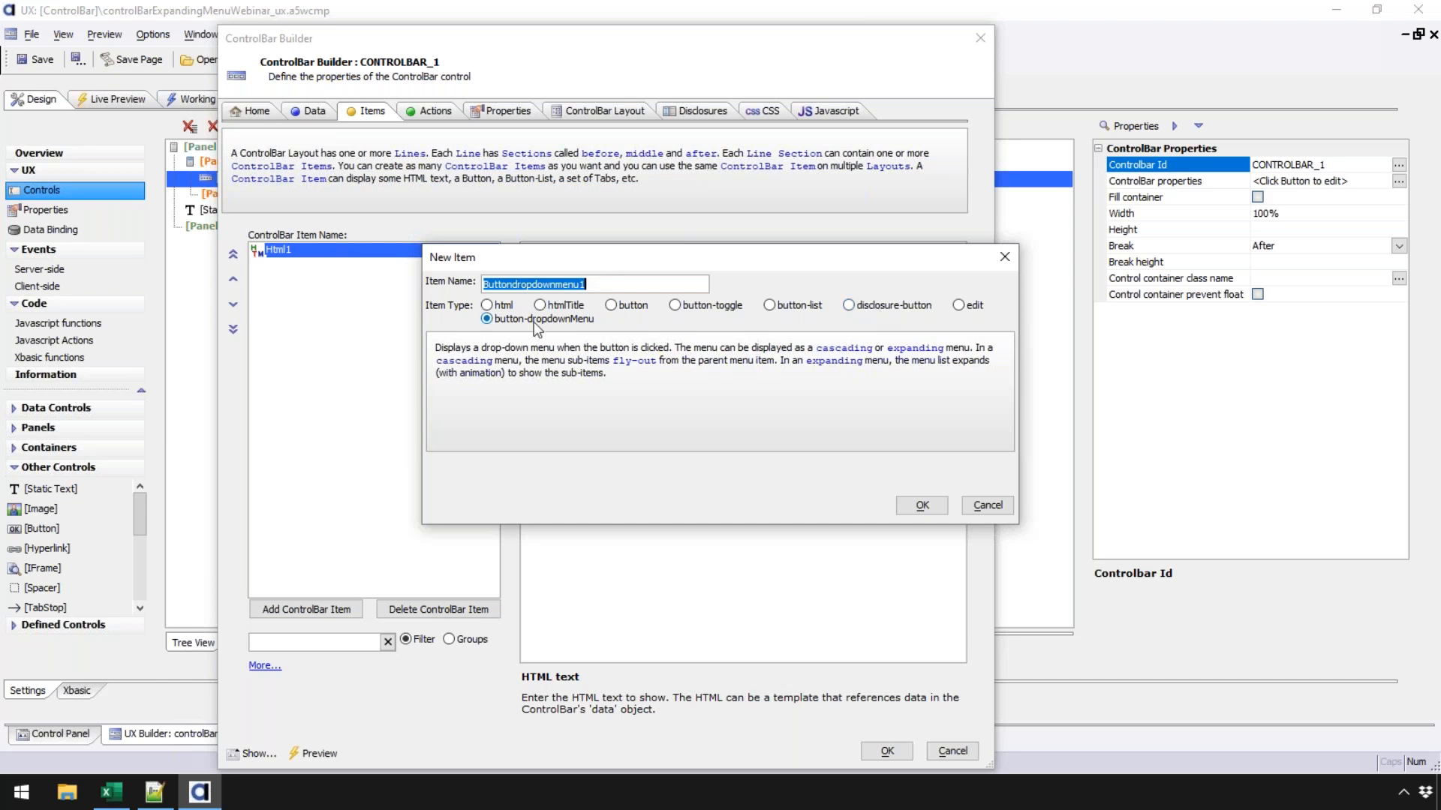
click(921, 504)
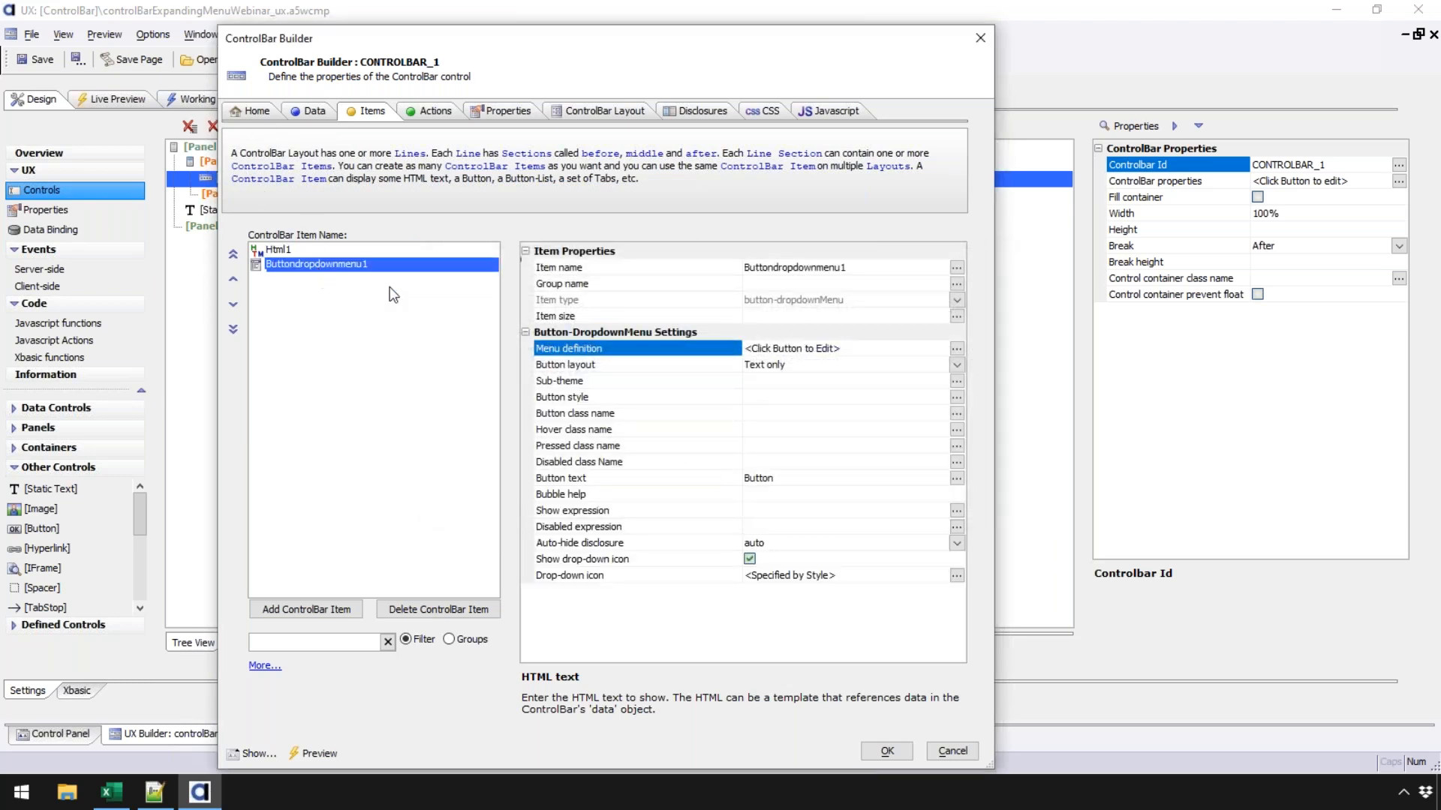
click(724, 481)
click(791, 478)
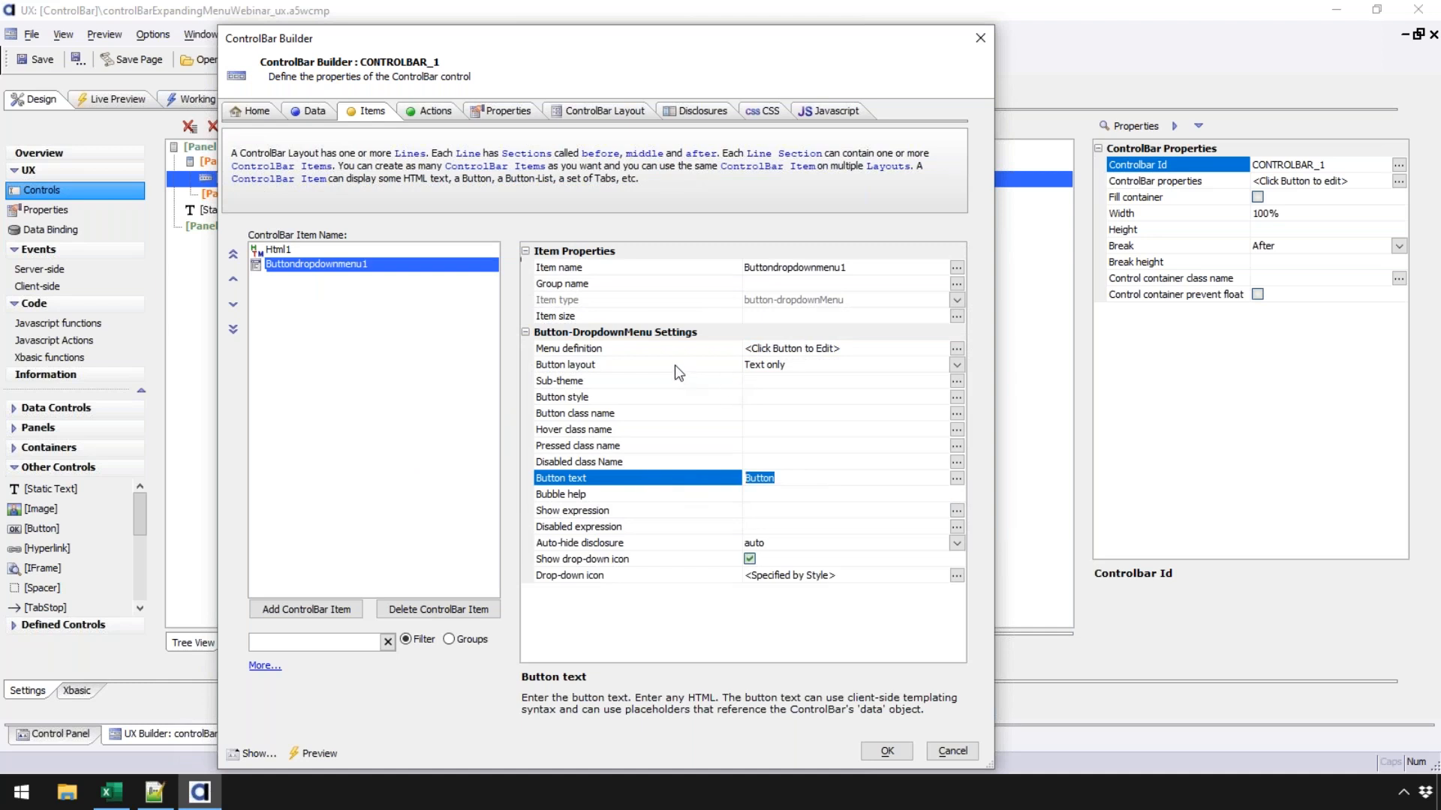
click(956, 364)
click(956, 365)
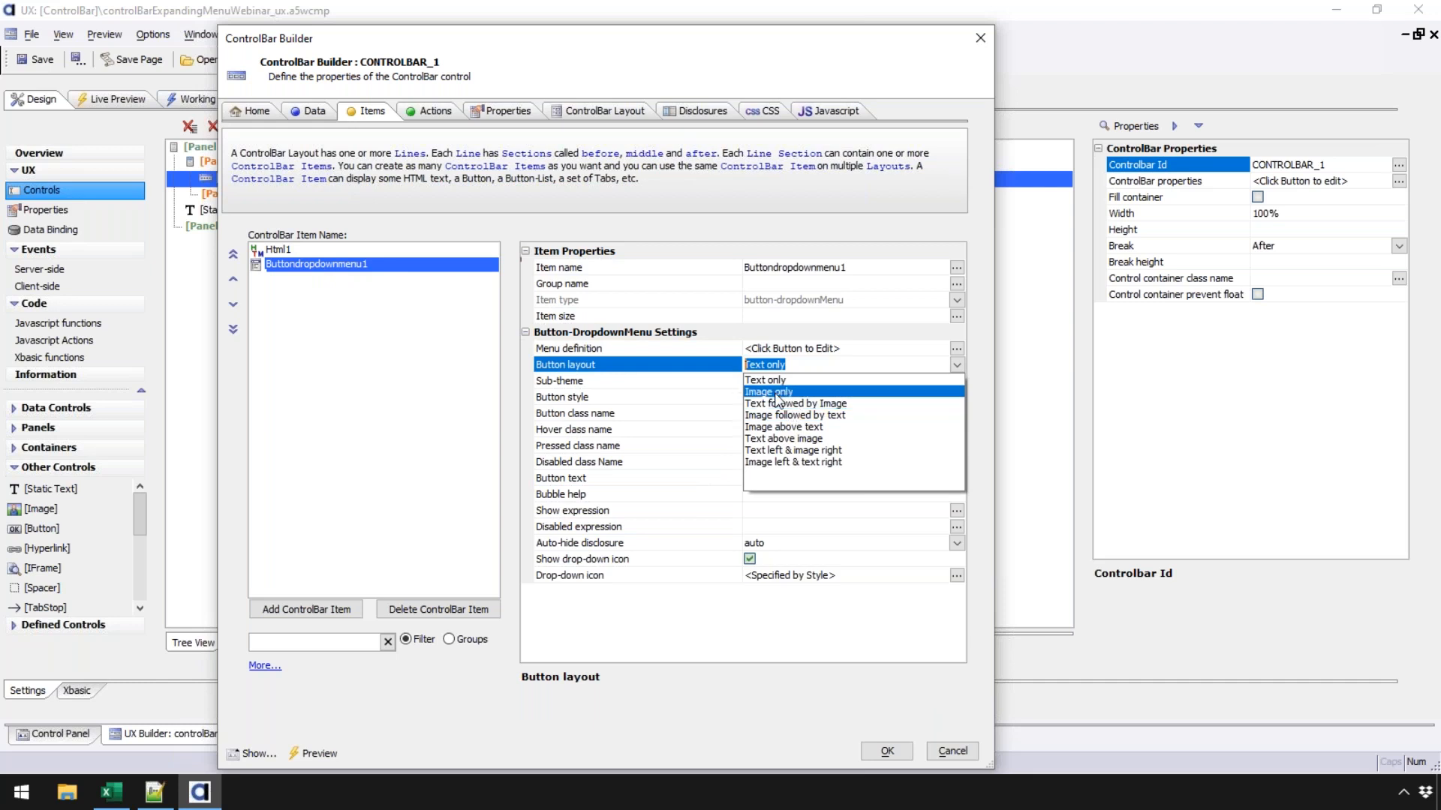
click(803, 392)
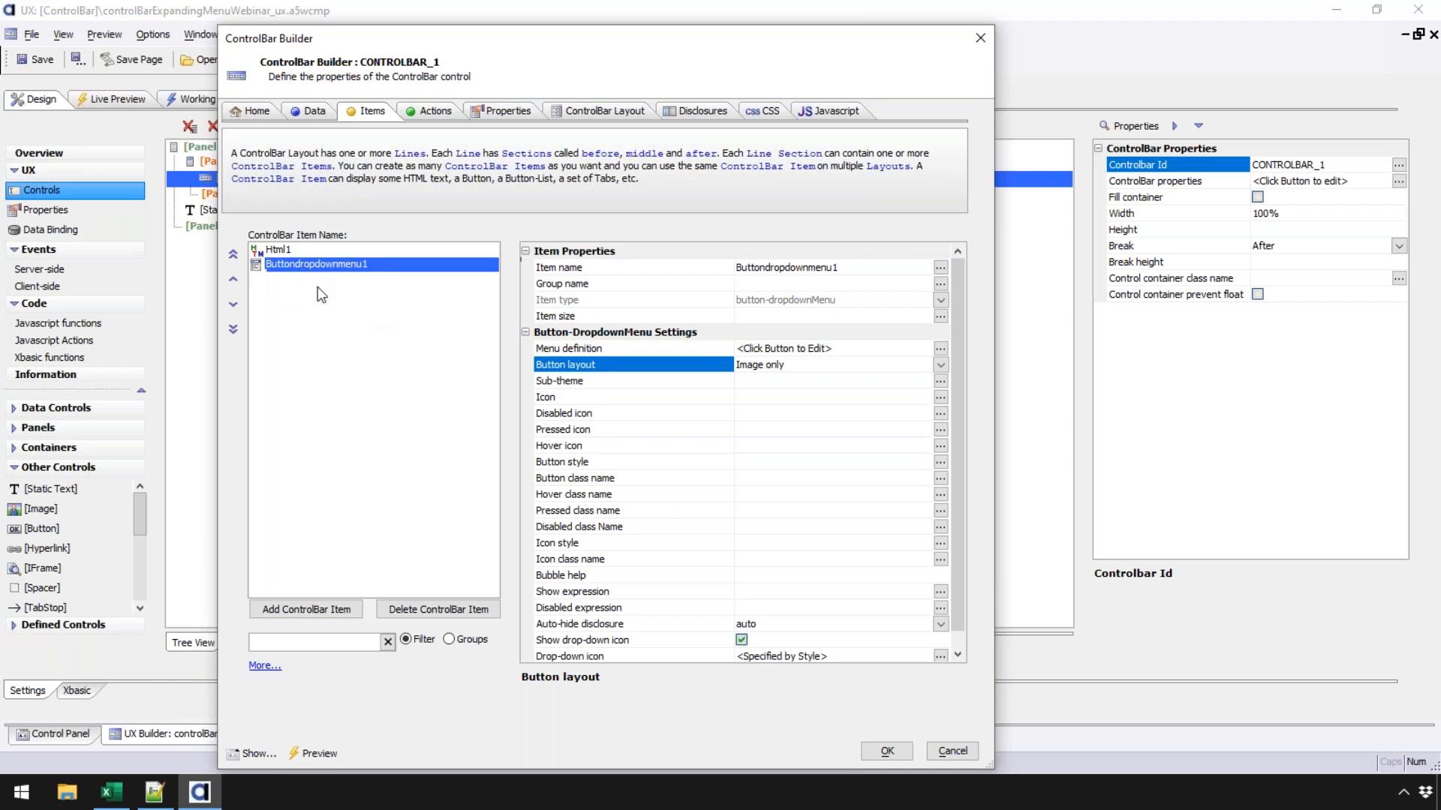
- Give the dropdown menu button the hamburger bars SVG icon
click(583, 399)
double_click(584, 399)
click(430, 102)
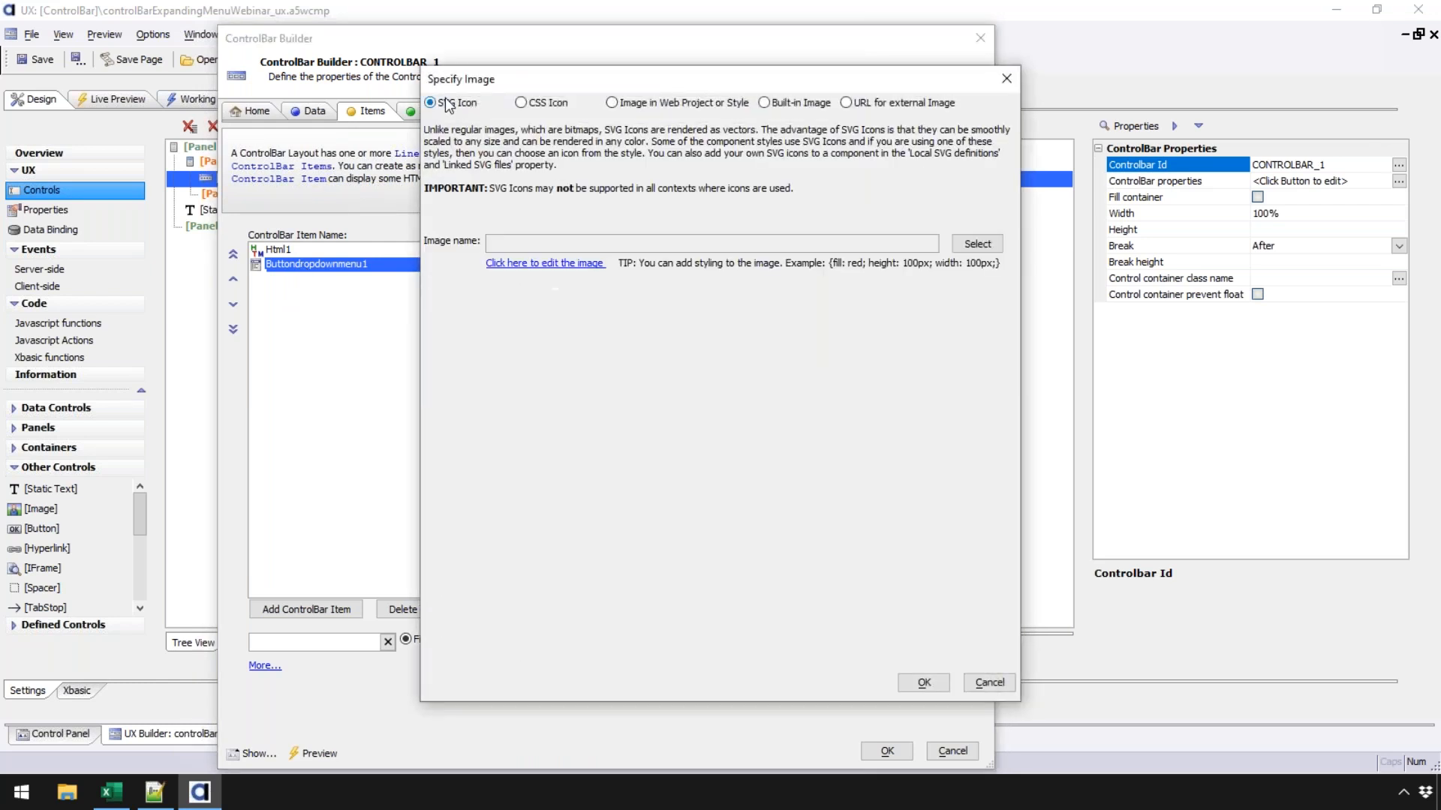
click(969, 244)
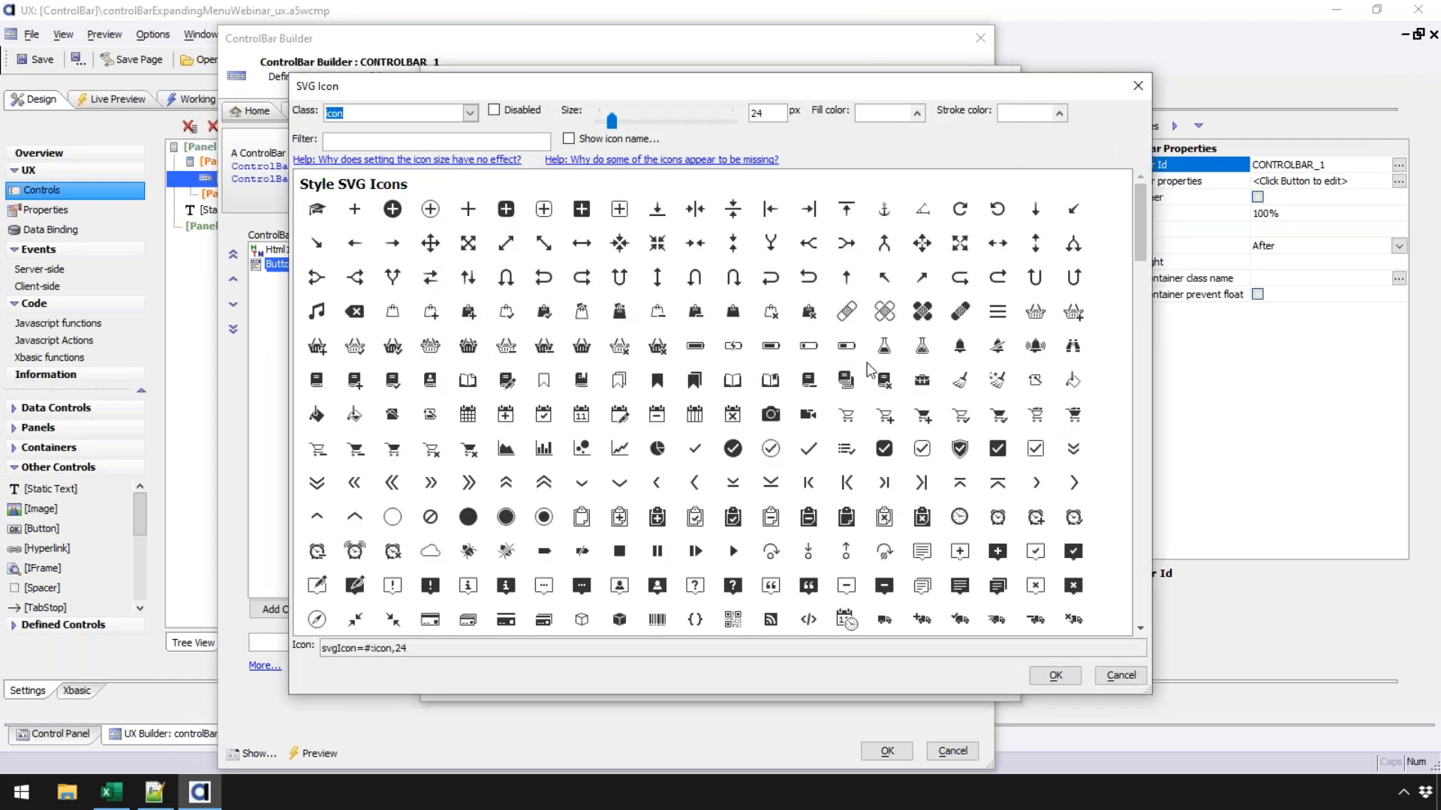
click(1003, 316)
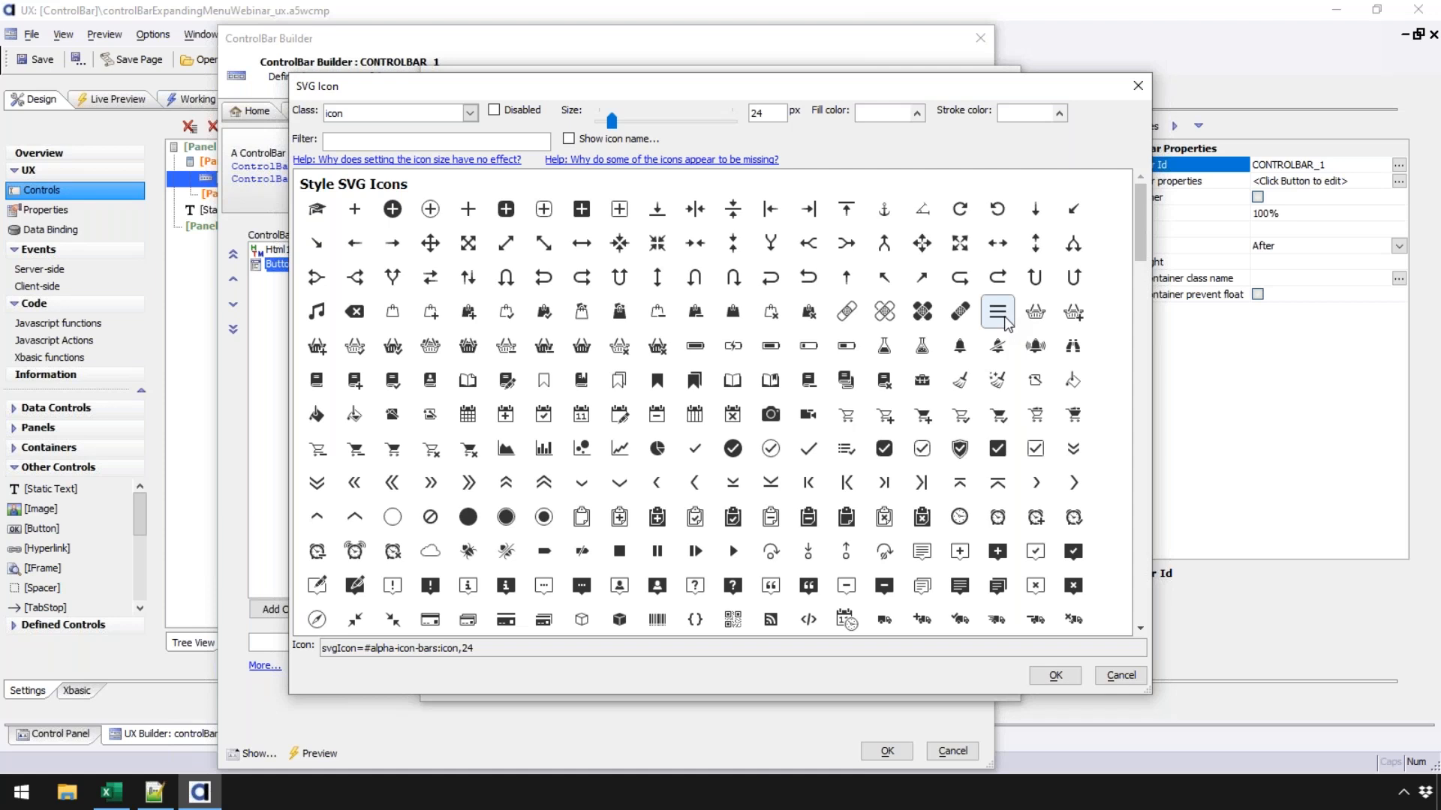
click(1056, 678)
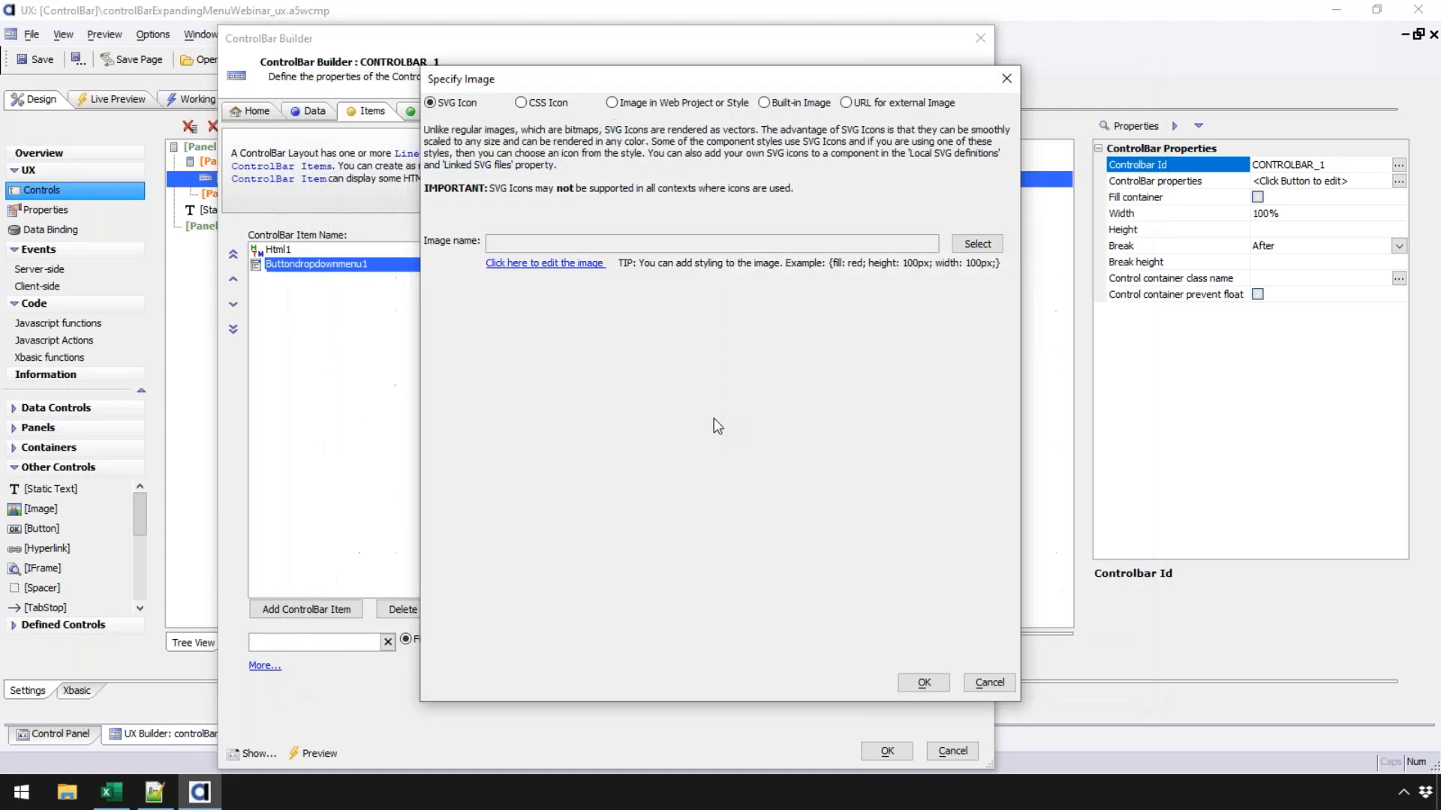
click(924, 683)
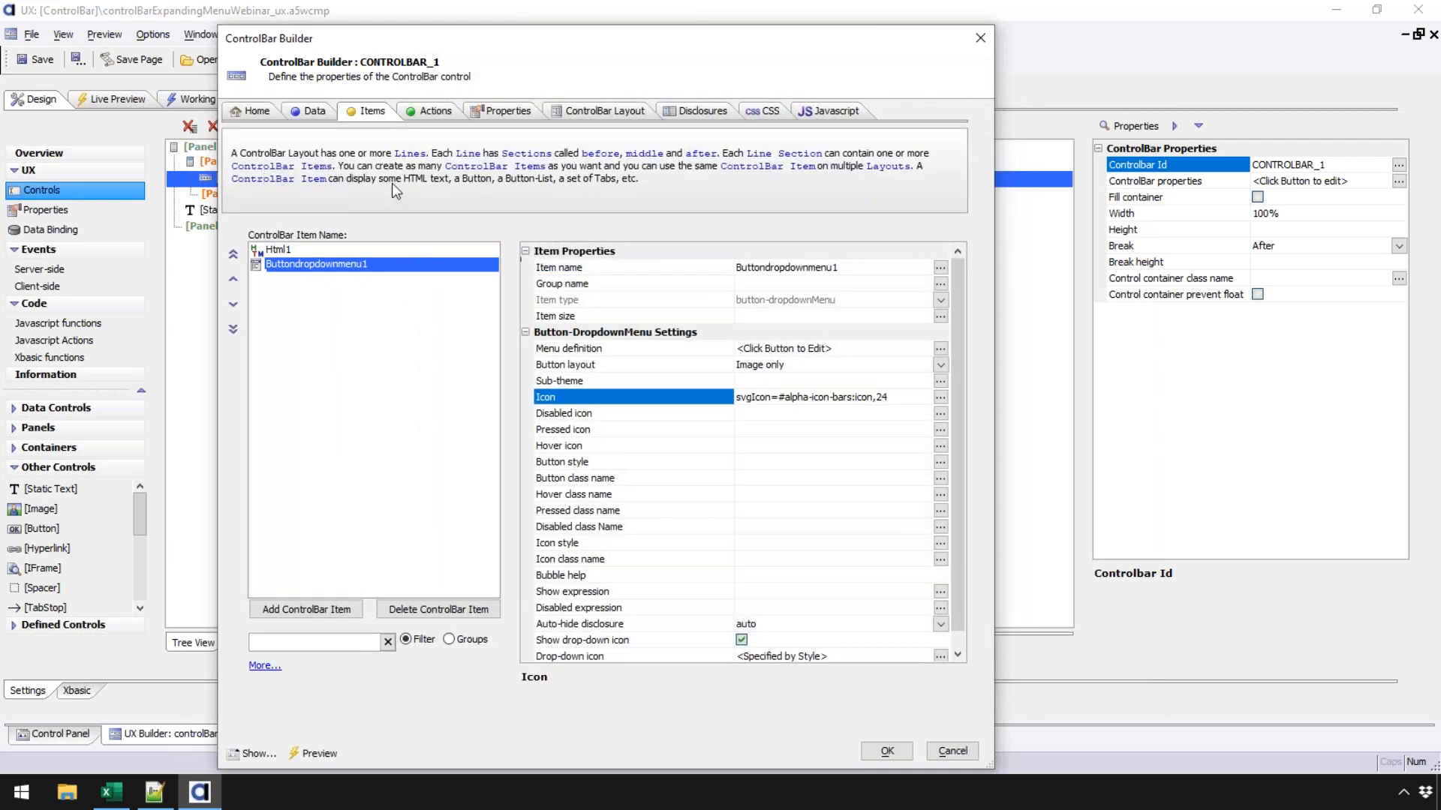
- Open the Dropdown Menu settings from the button's Menu definition property
click(291, 255)
click(293, 266)
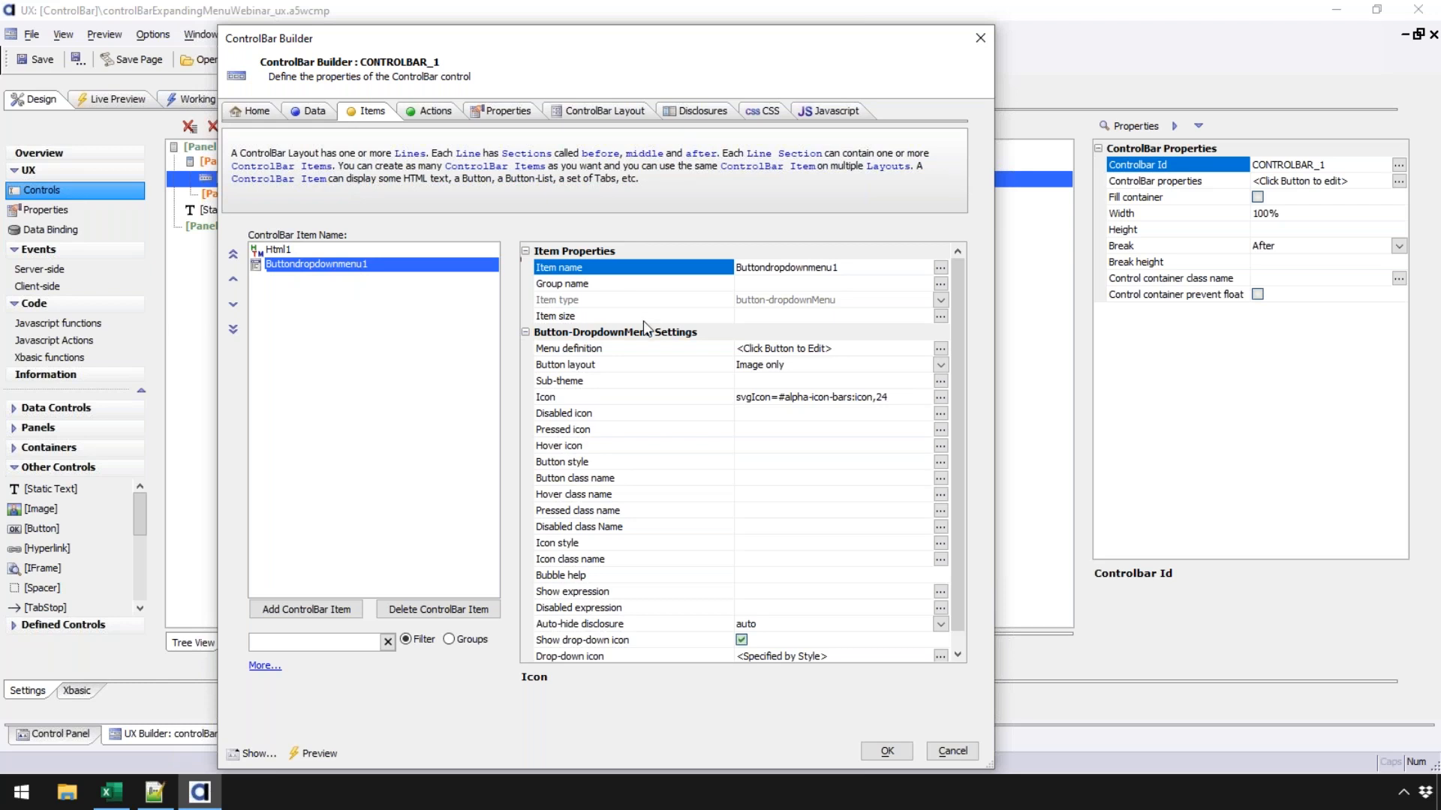
click(580, 350)
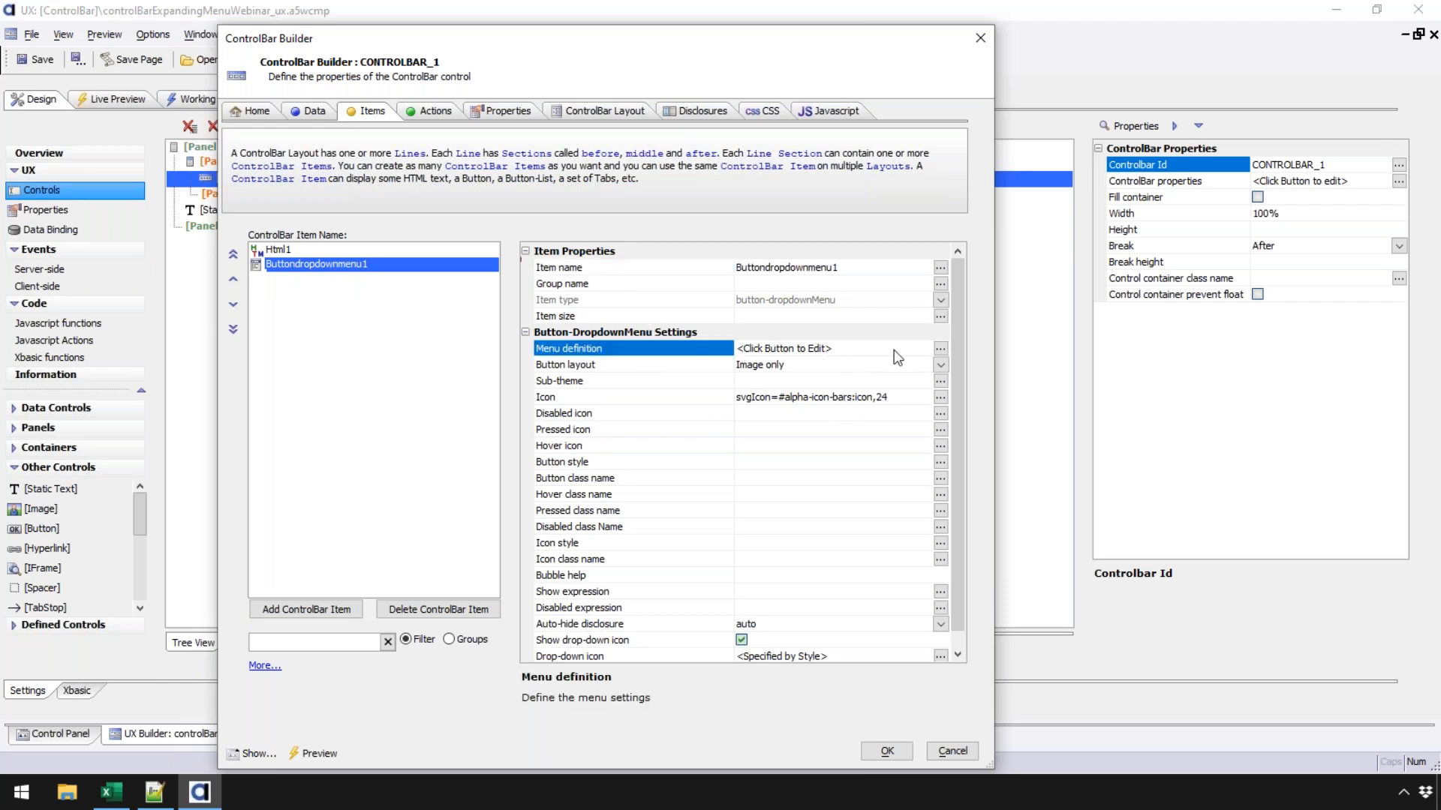
click(942, 349)
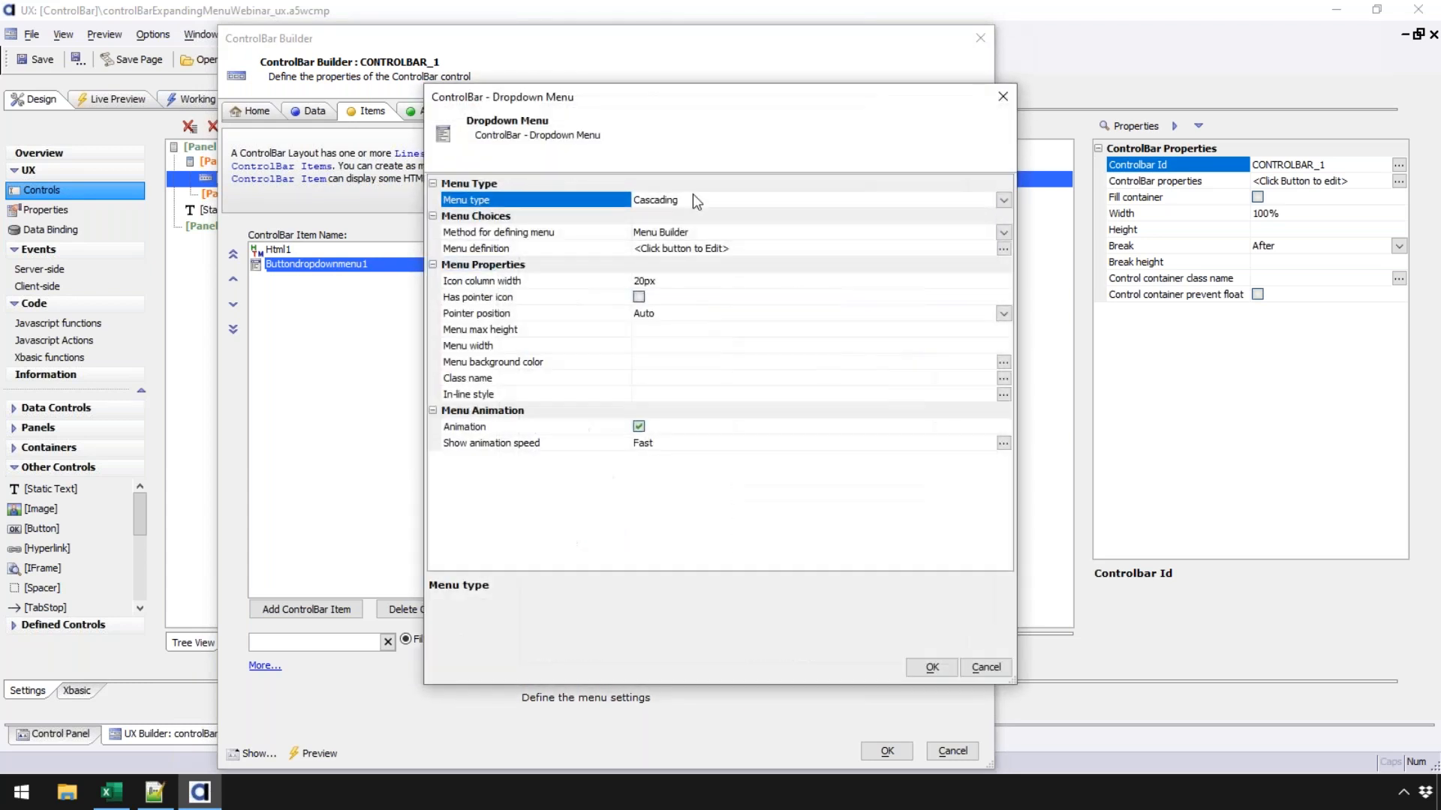
- Keep the menu type Cascading and defined by Menu Builder, then open the Tree Data Genie
drag(606, 97, 588, 88)
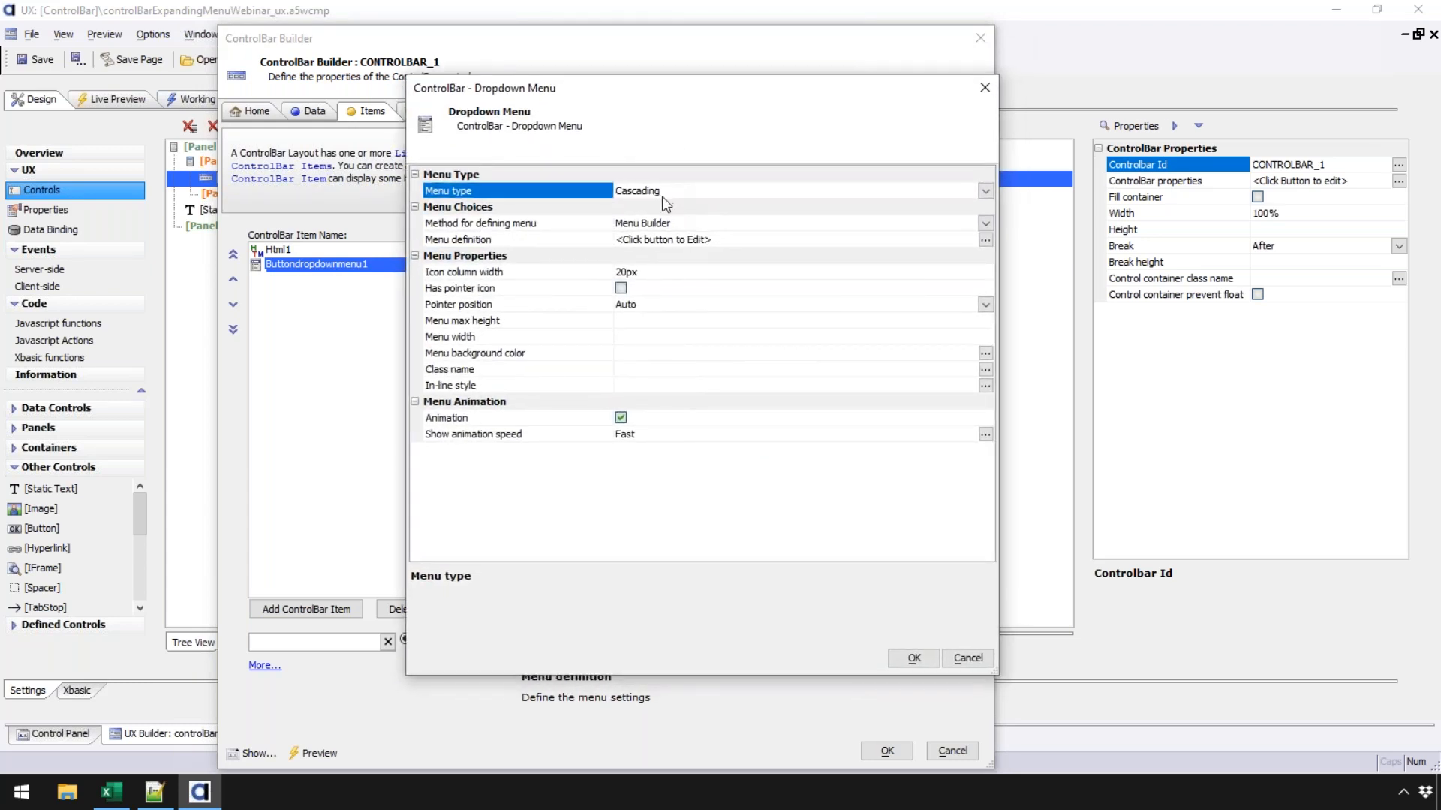
click(984, 191)
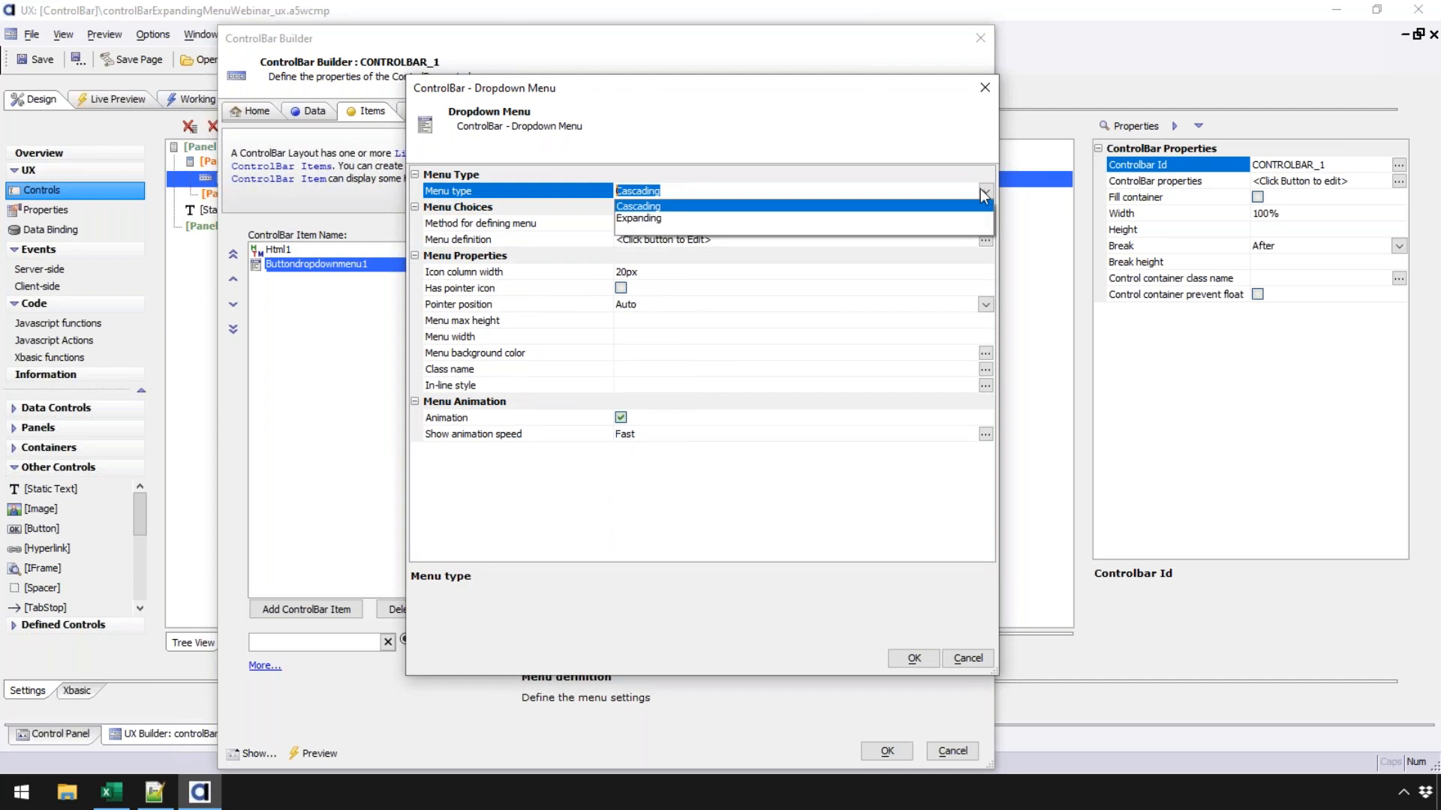
click(696, 210)
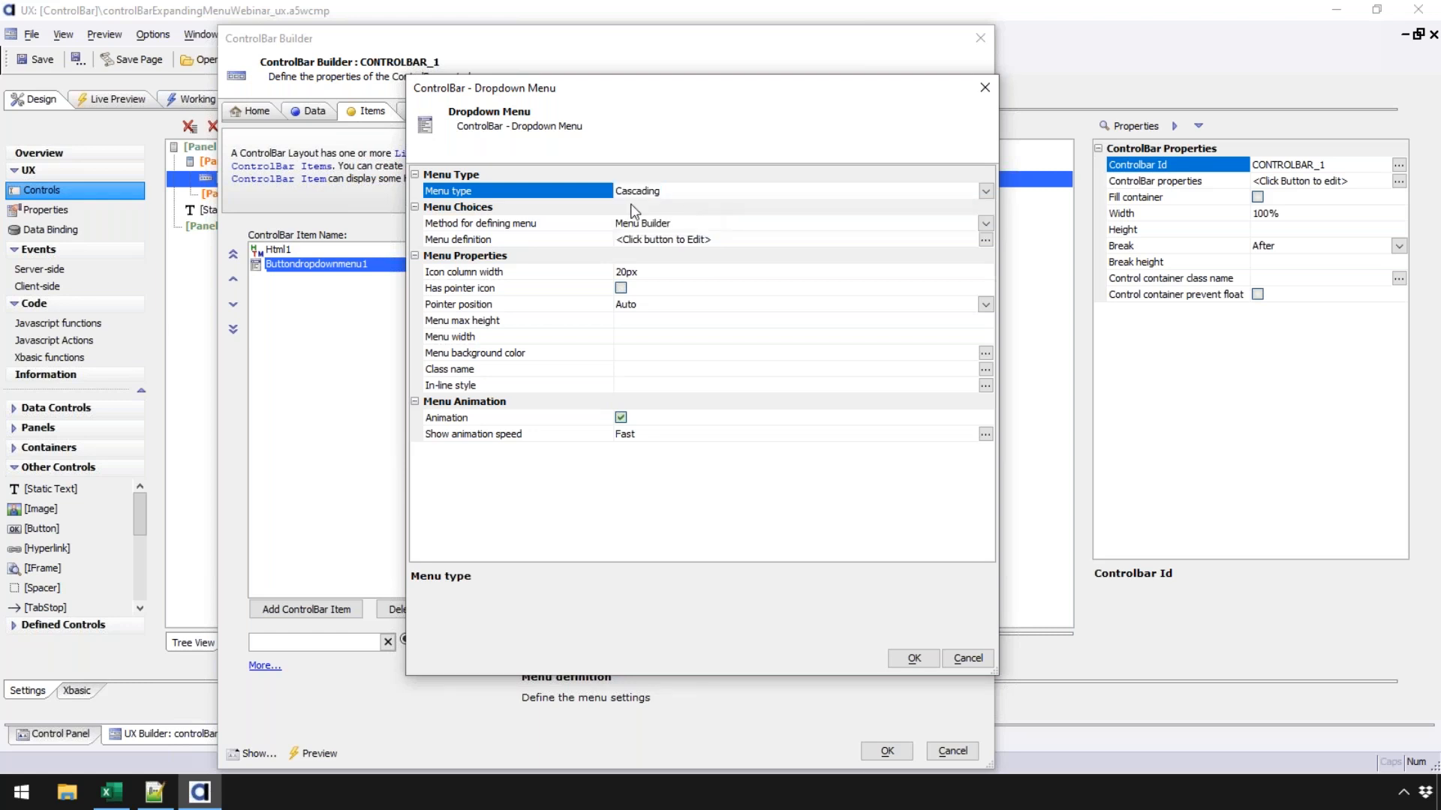
click(585, 224)
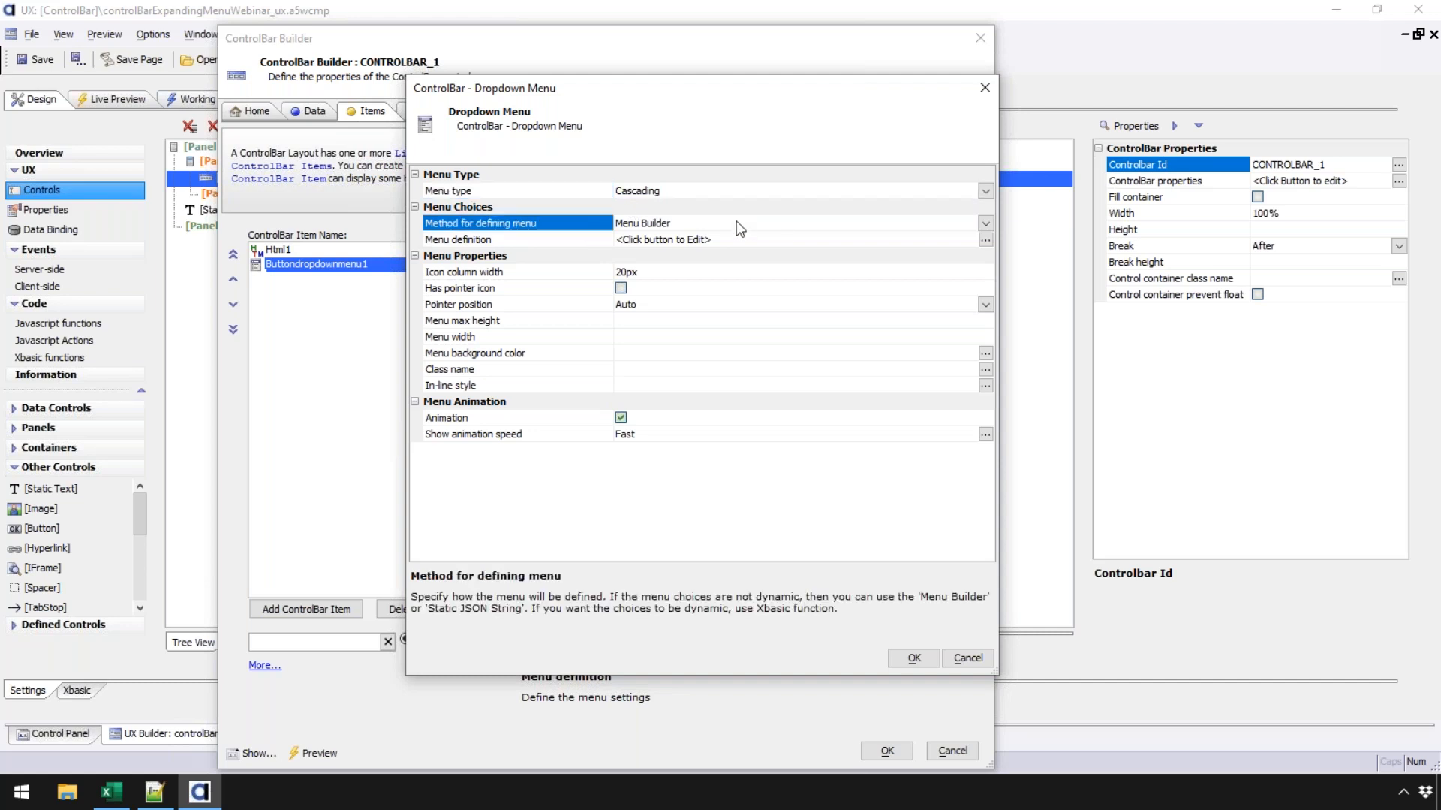
click(985, 222)
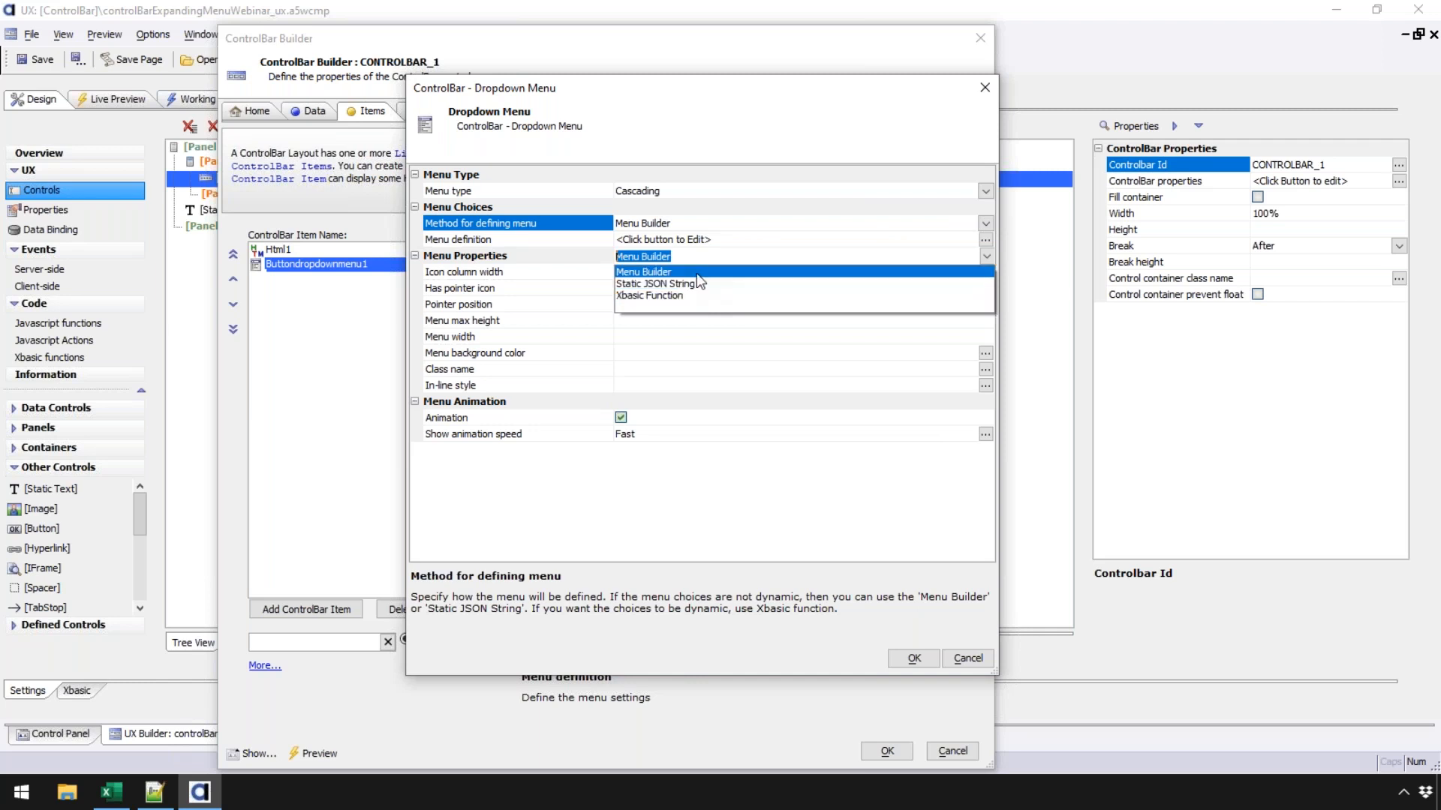
click(696, 273)
click(559, 235)
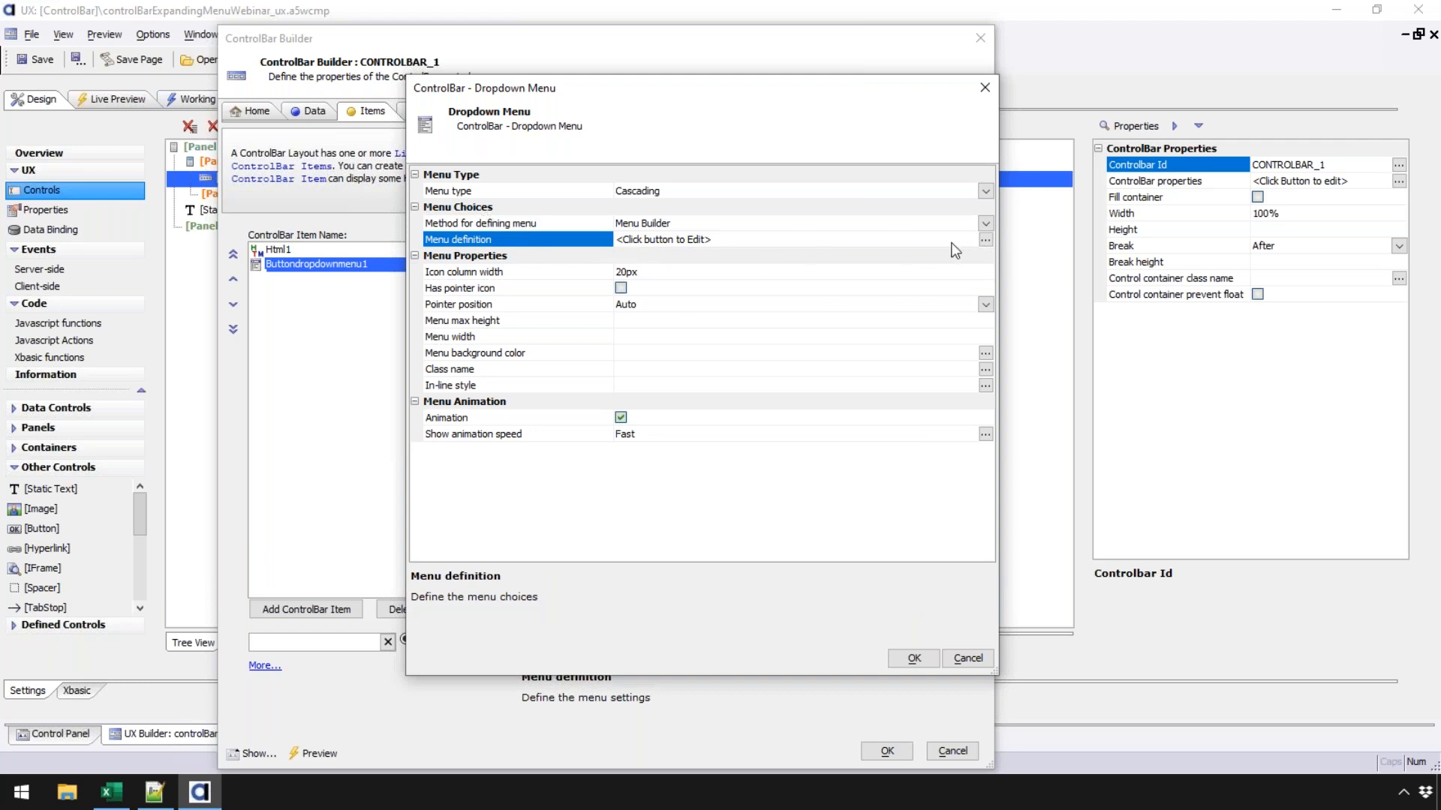
click(985, 240)
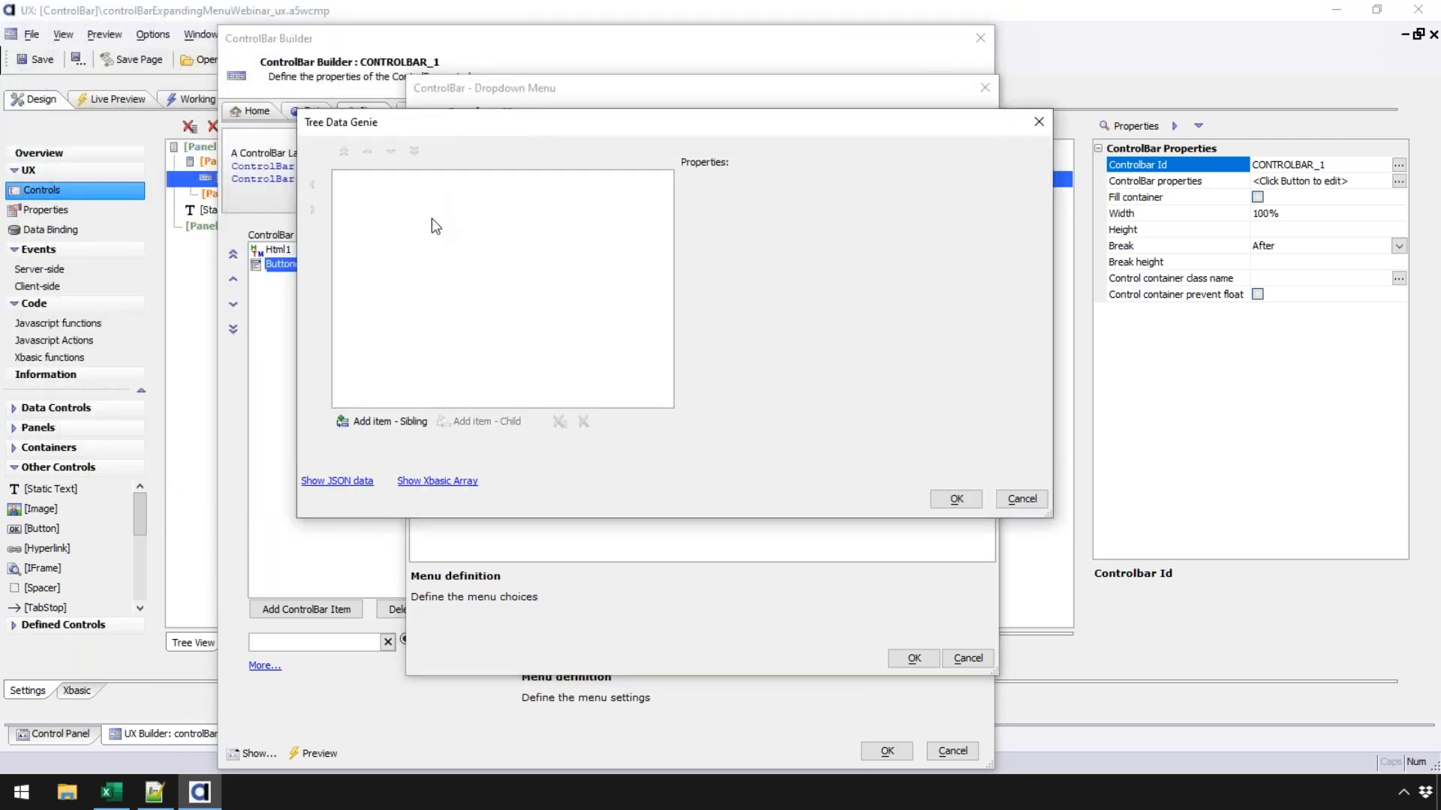
- Enter the top-level menu labels Home and Settings as sibling items
click(395, 426)
text(Item 1)
key(Return)
text(Item)
key(BackSpace)
key(BackSpace)
key(BackSpace)
key(BackSpace)
key(BackSpace)
key(BackSpace)
key(BackSpace)
- Add Connection, Storage and Yada yada indented under Settings, then Logout at top level
key(BackSpace)
key(BackSpace)
key(BackSpace)
key(BackSpace)
text(Home)
key(Return)
text(Settings)
key(Return)
text(Other)
key(Return)
key(BackSpace)
key(BackSpace)
key(BackSpace)
key(BackSpace)
key(BackSpace)
key(BackSpace)
key(Tab)
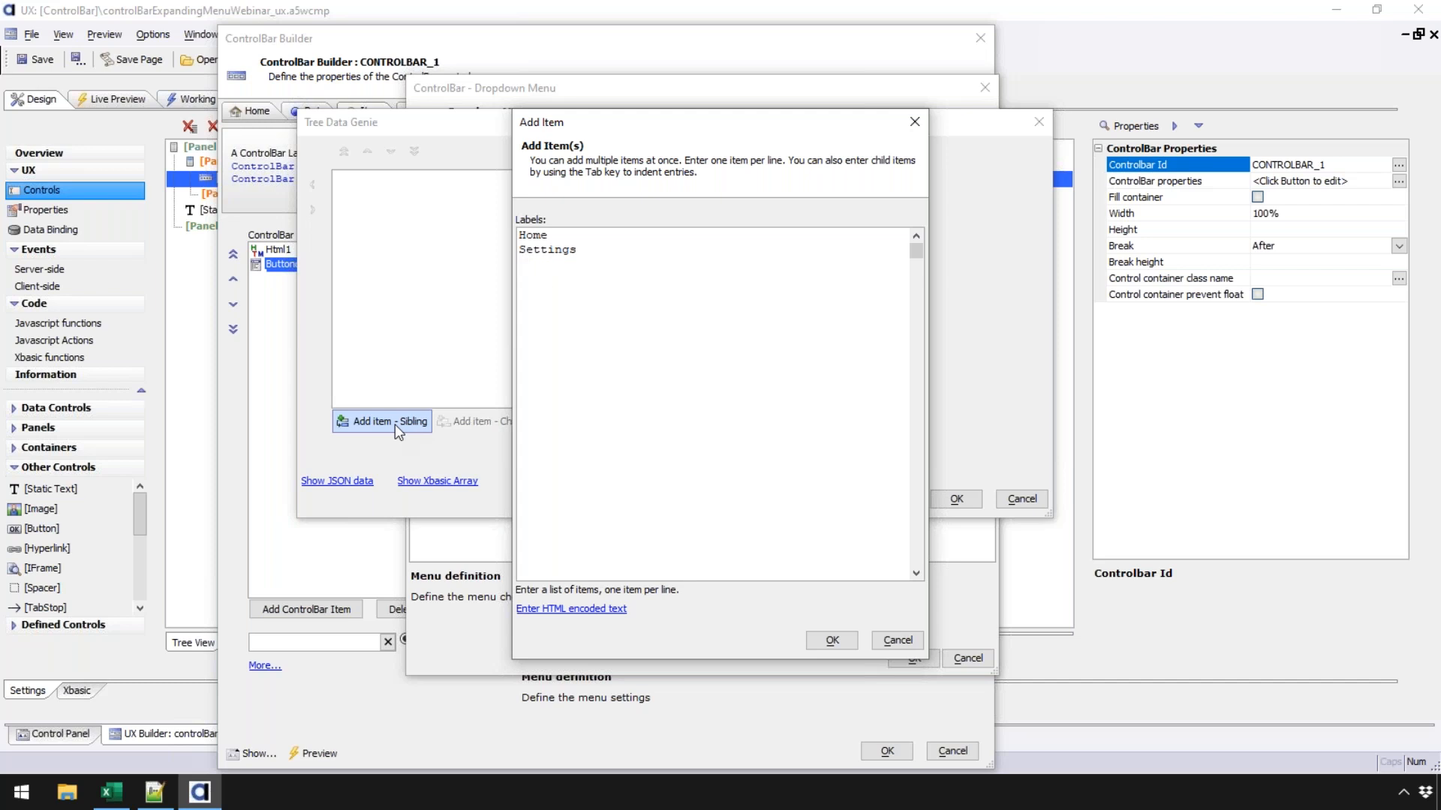
text(Connection)
key(BackSpace)
text(Storage)
key(Return)
text(Yada y)
text(ada)
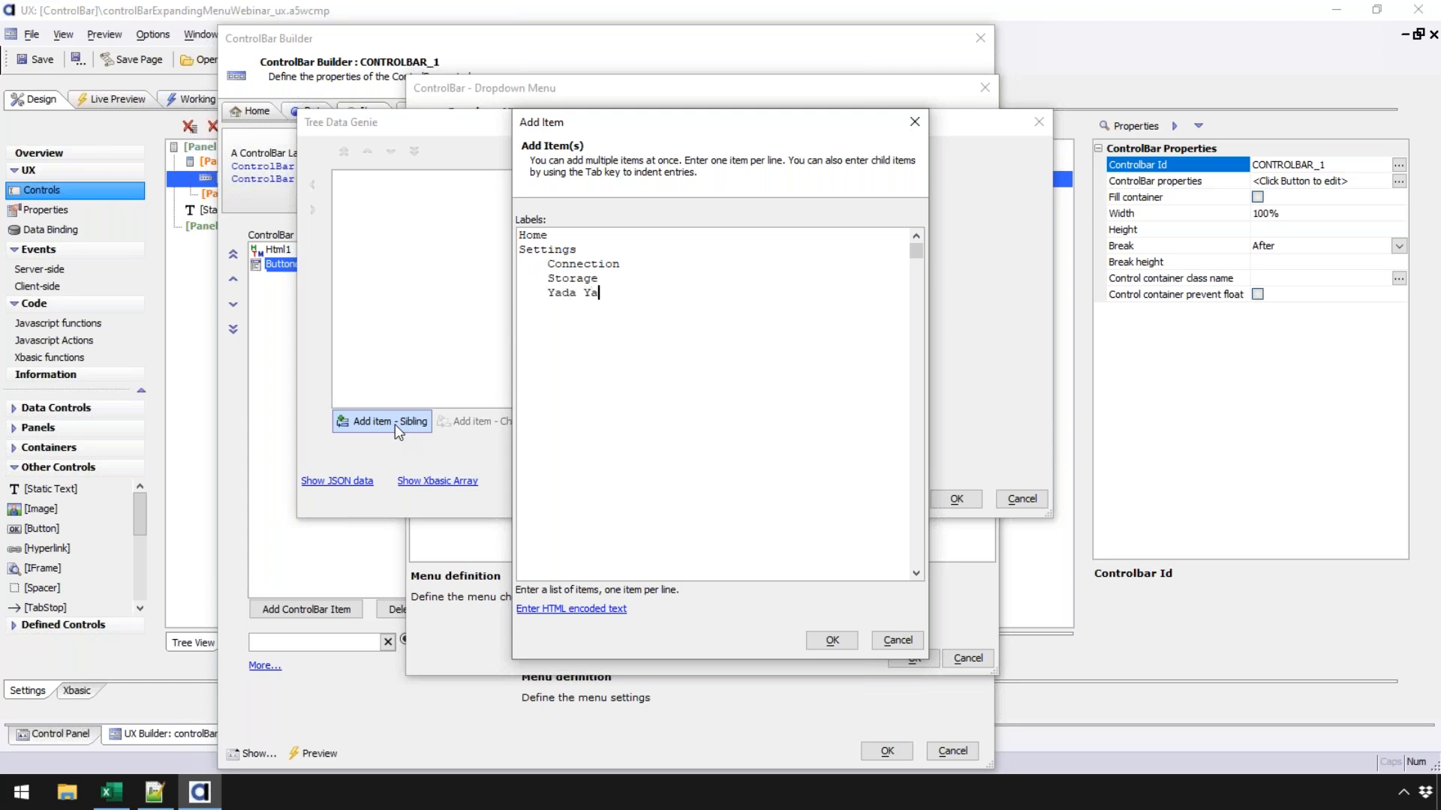
key(Return)
text(Logout)
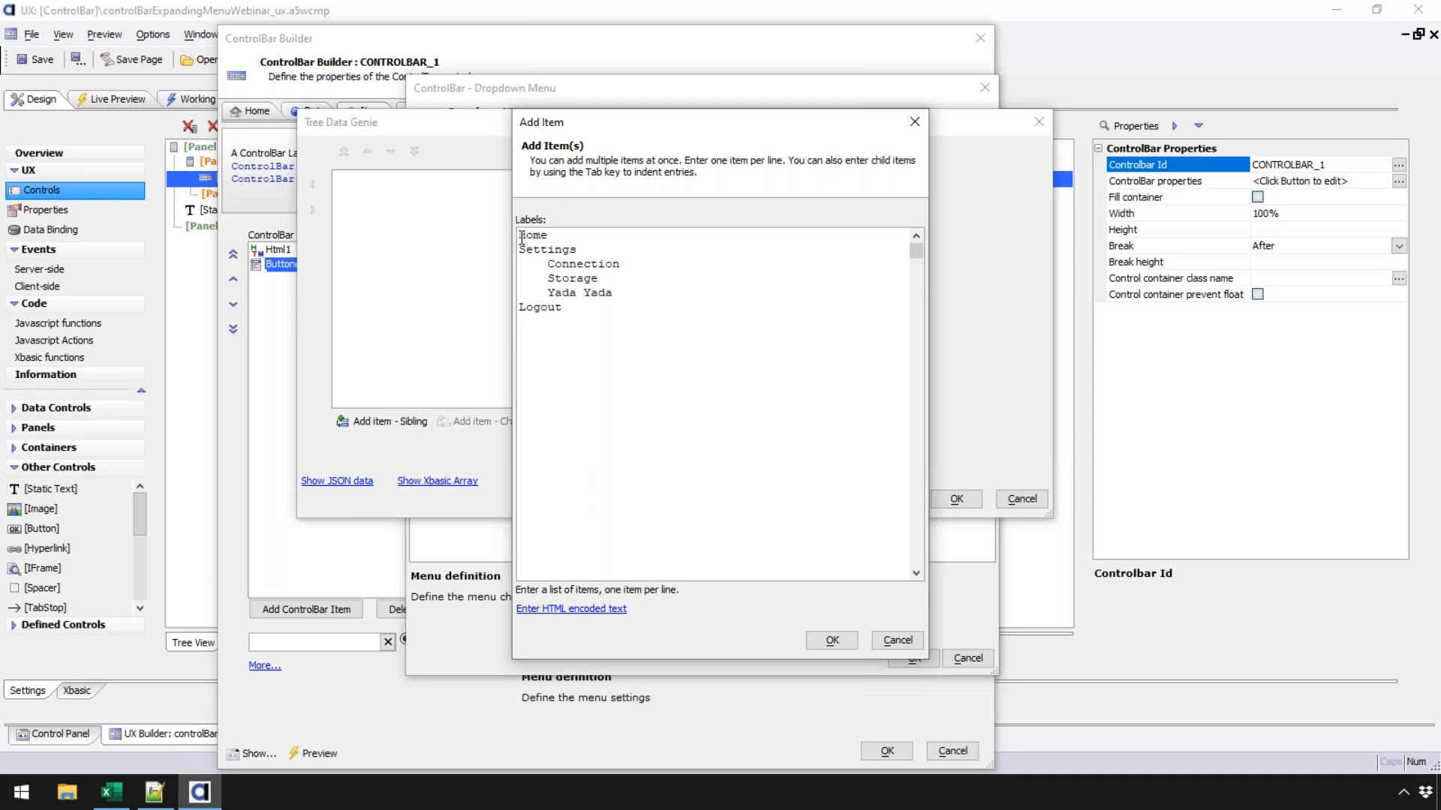
- Check the label indentation and accept the list to build the menu tree
drag(519, 263, 550, 277)
click(526, 246)
drag(519, 235, 595, 312)
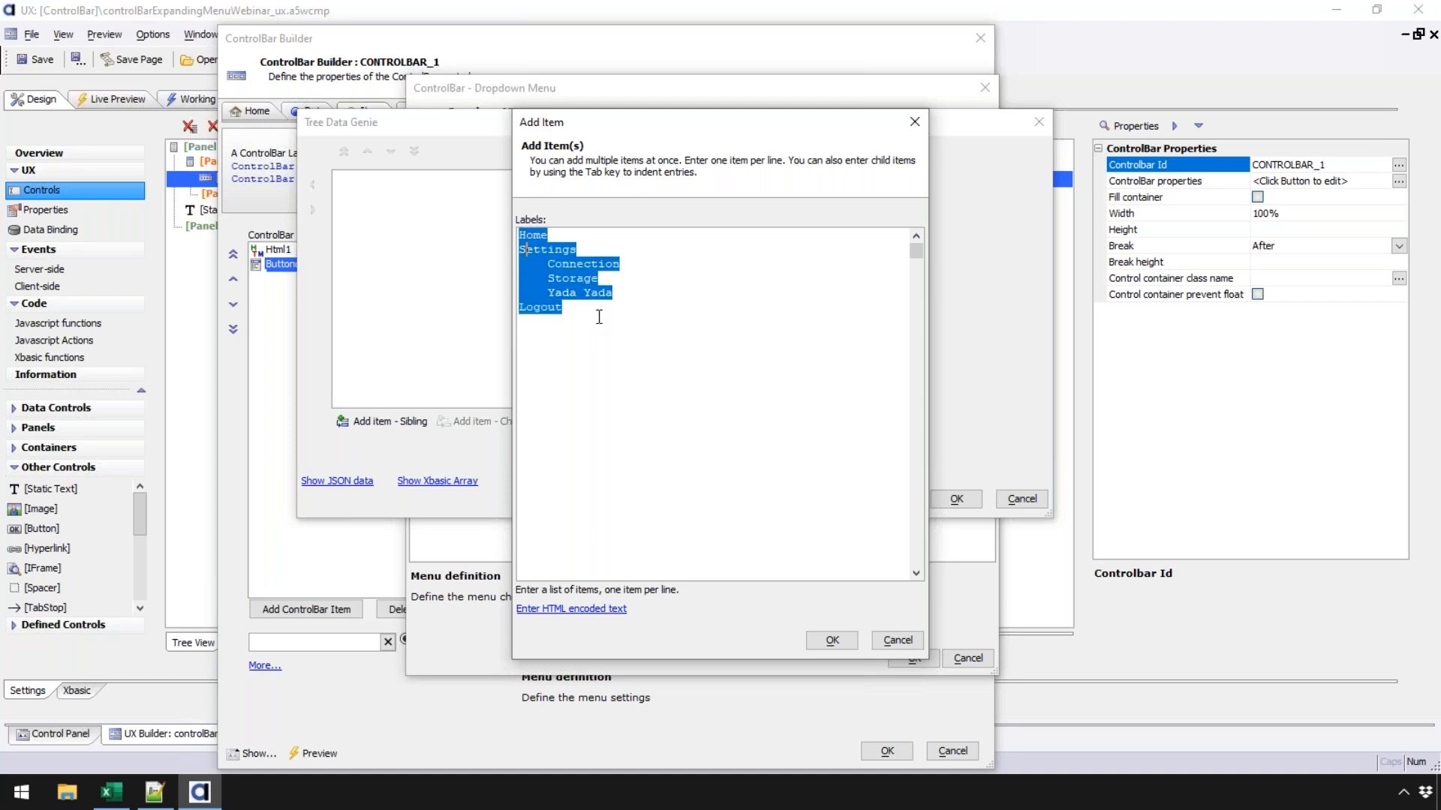
click(573, 266)
click(829, 638)
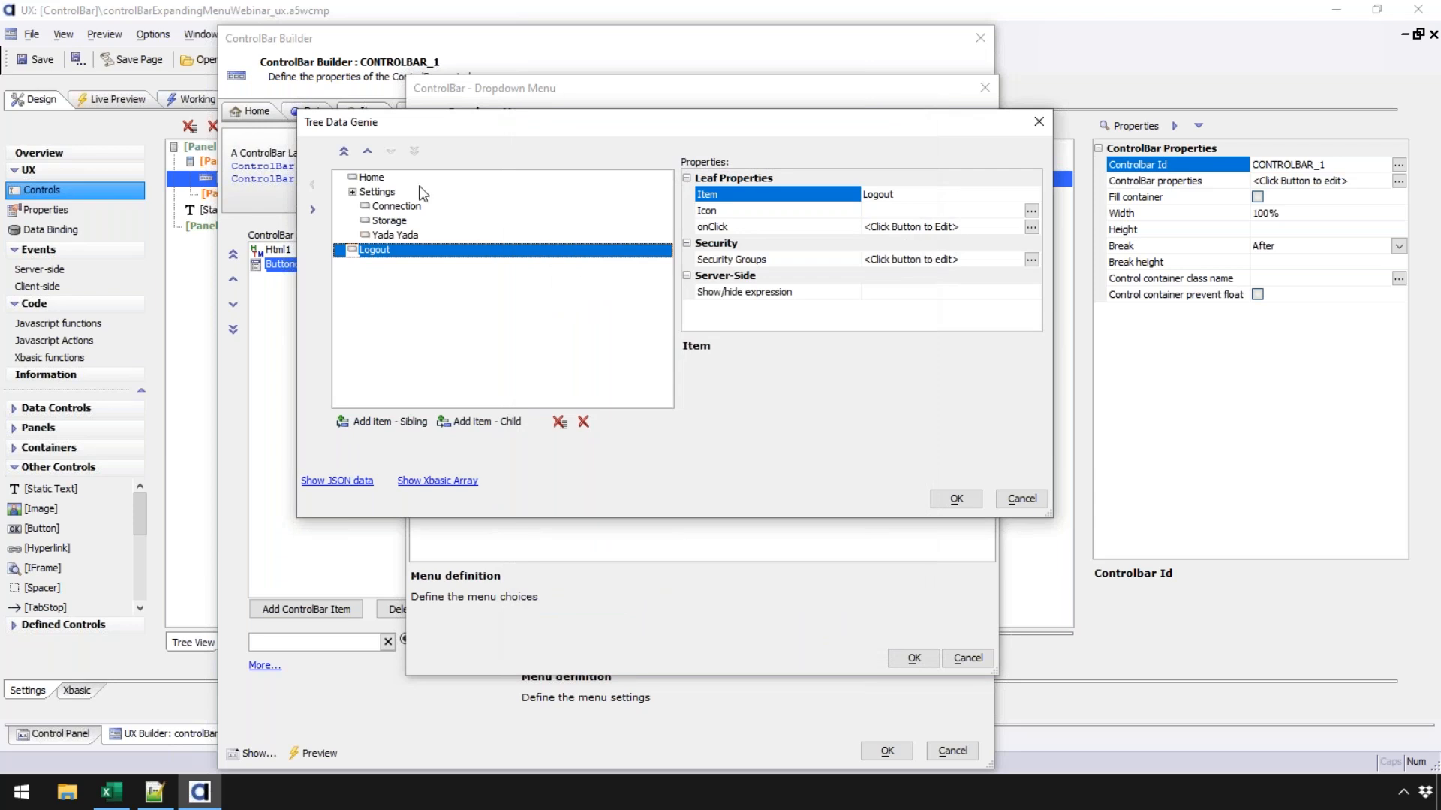
- Give the Home menu item the house SVG icon
click(354, 197)
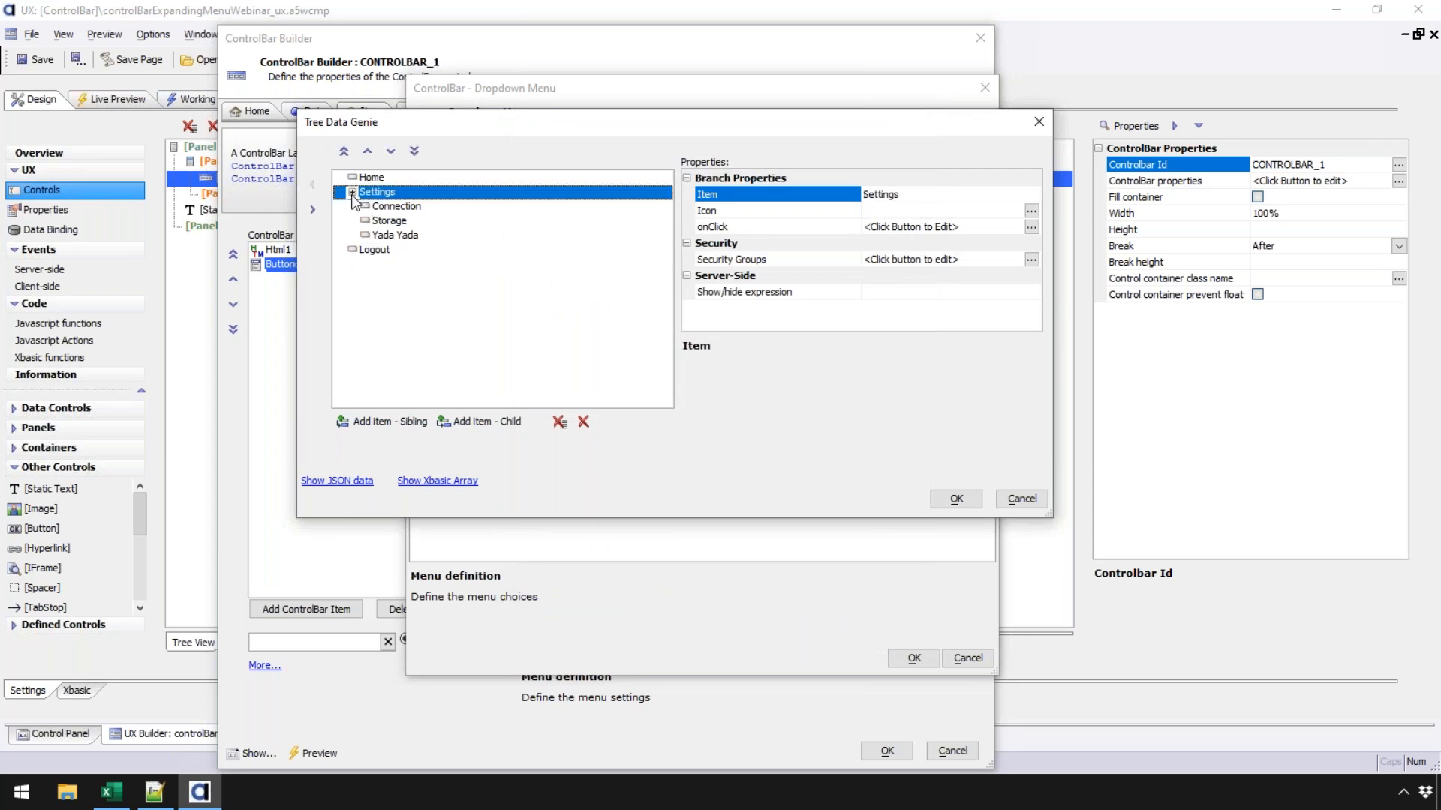
click(367, 177)
click(385, 197)
click(394, 206)
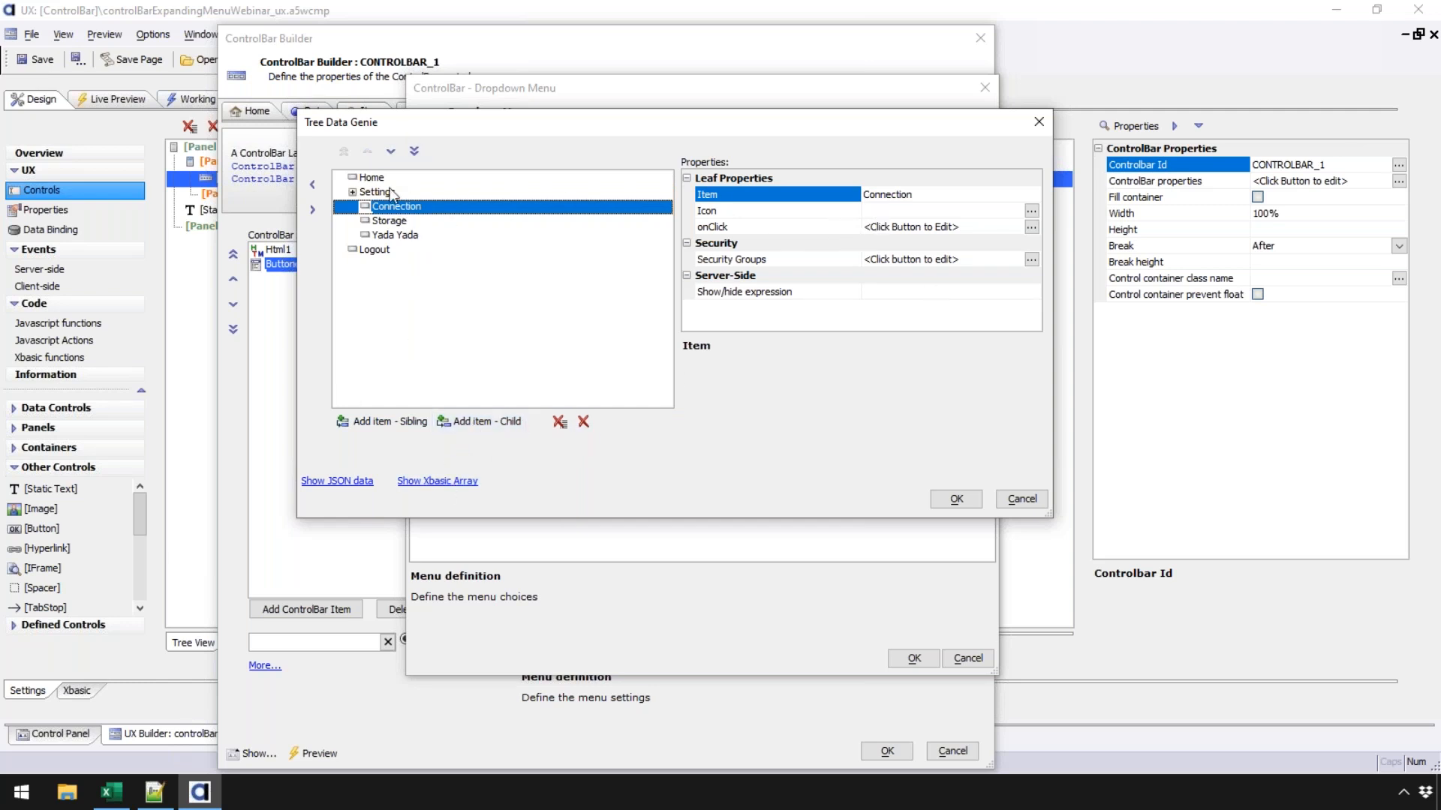
click(373, 178)
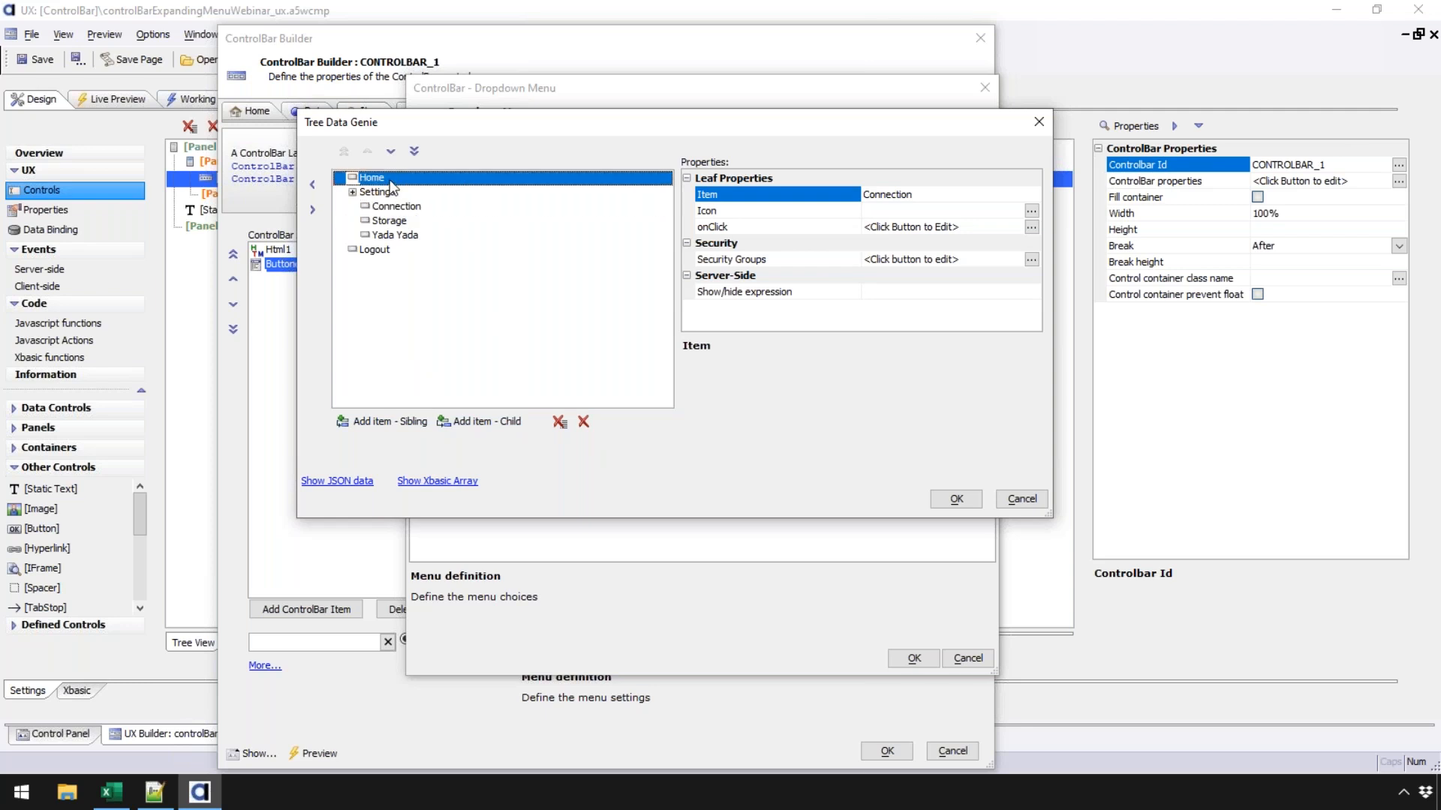
click(813, 211)
click(1033, 210)
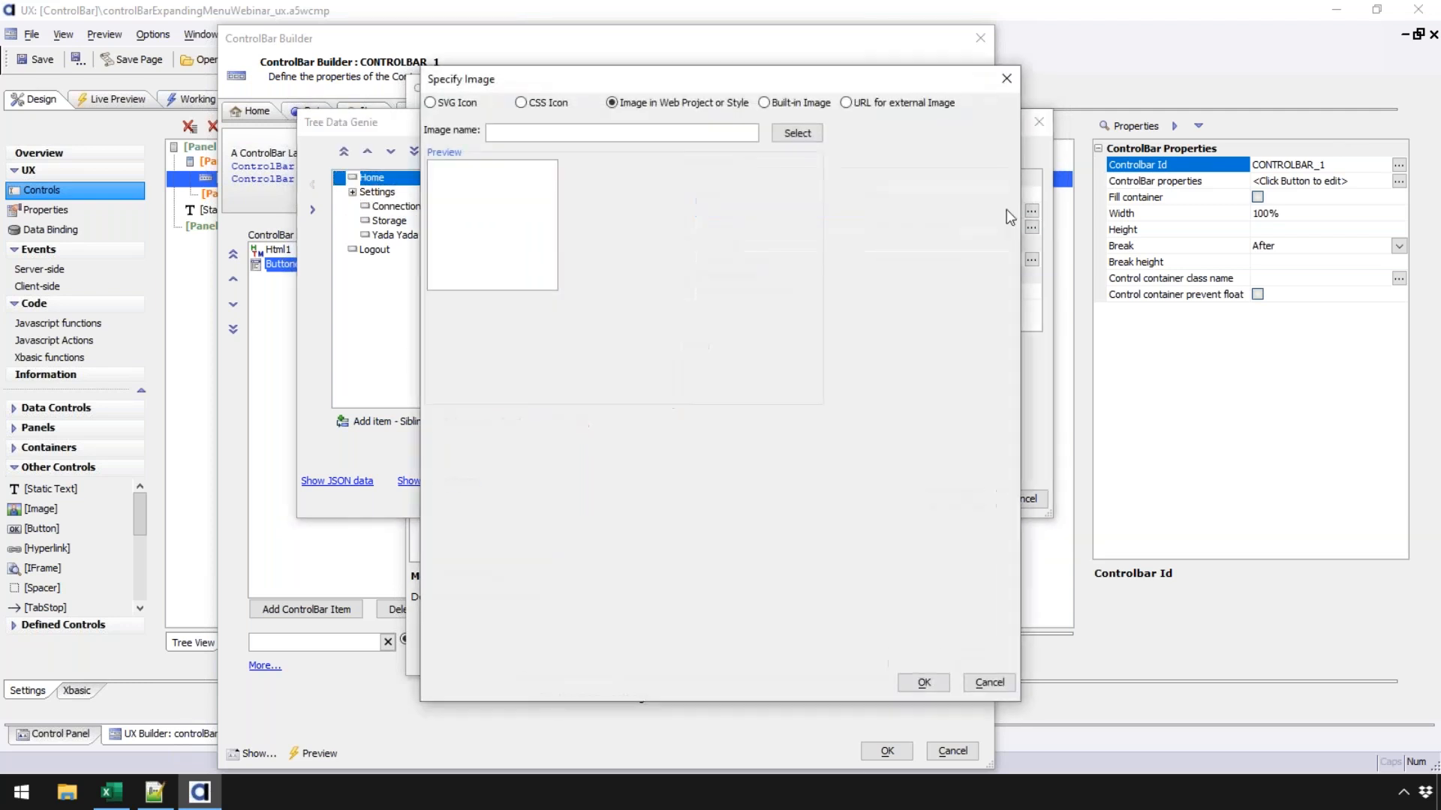
click(452, 103)
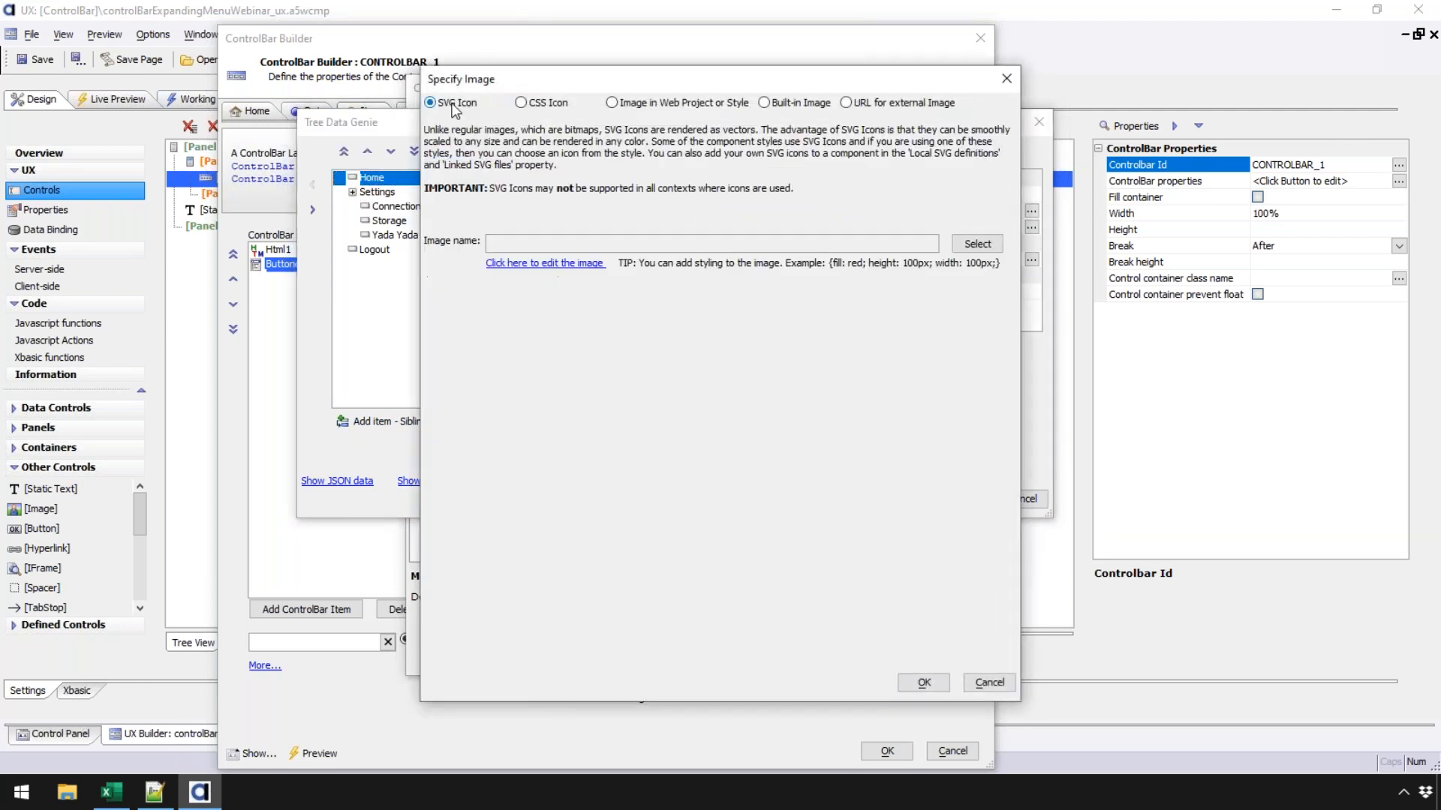
click(977, 244)
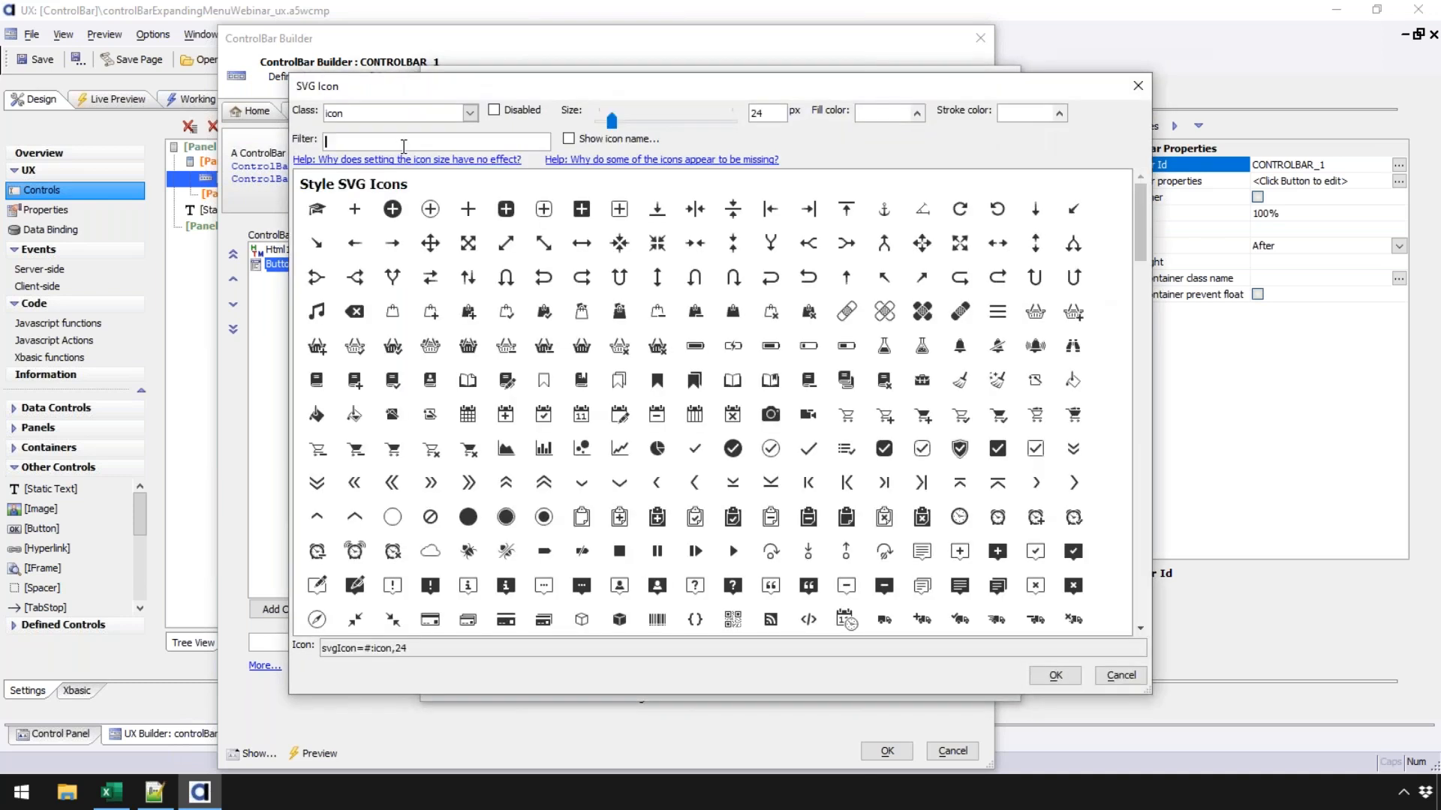
text(home)
click(318, 210)
click(318, 209)
click(925, 682)
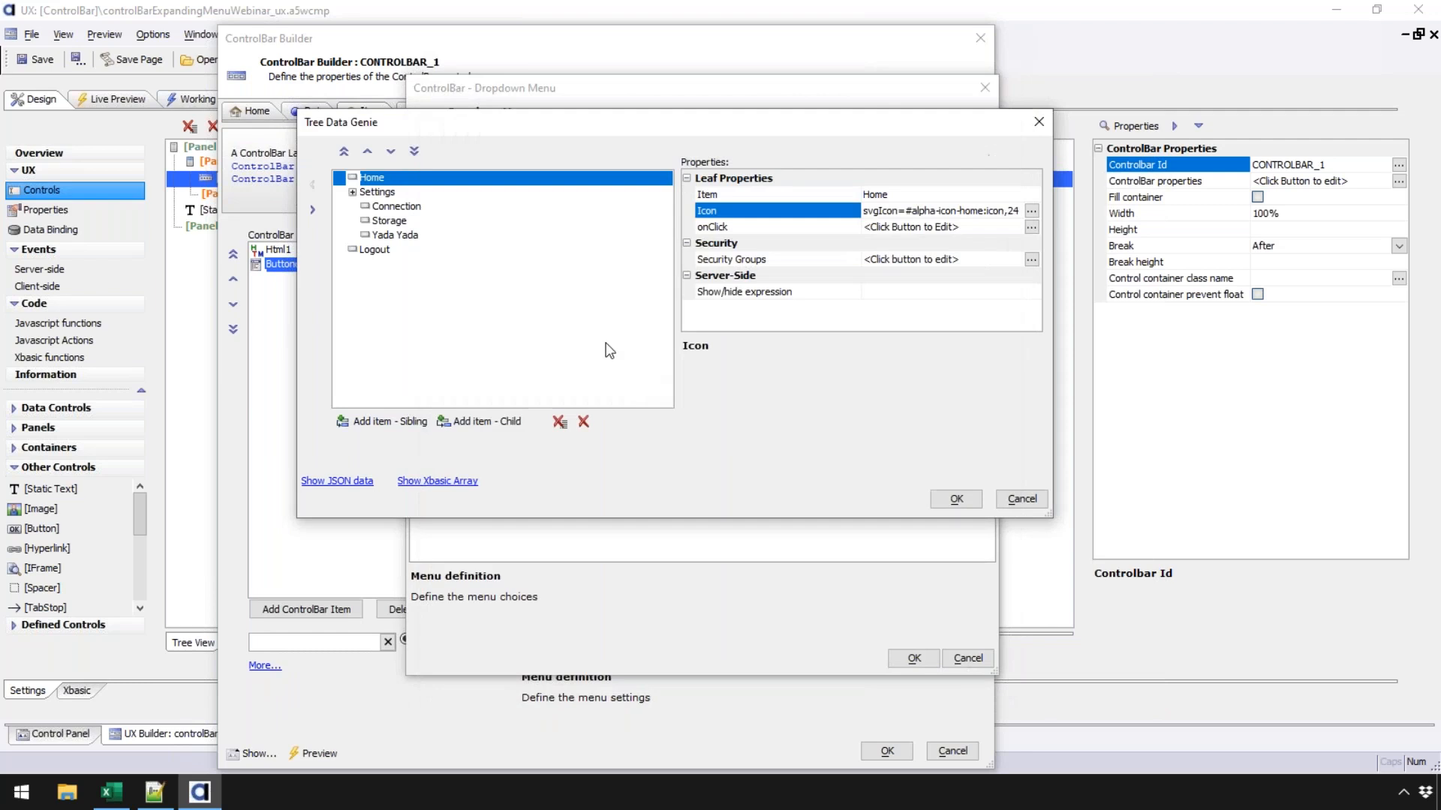
- Give the Storage menu item the biohazard SVG icon alpha-icon-symbolHazardBio
click(388, 221)
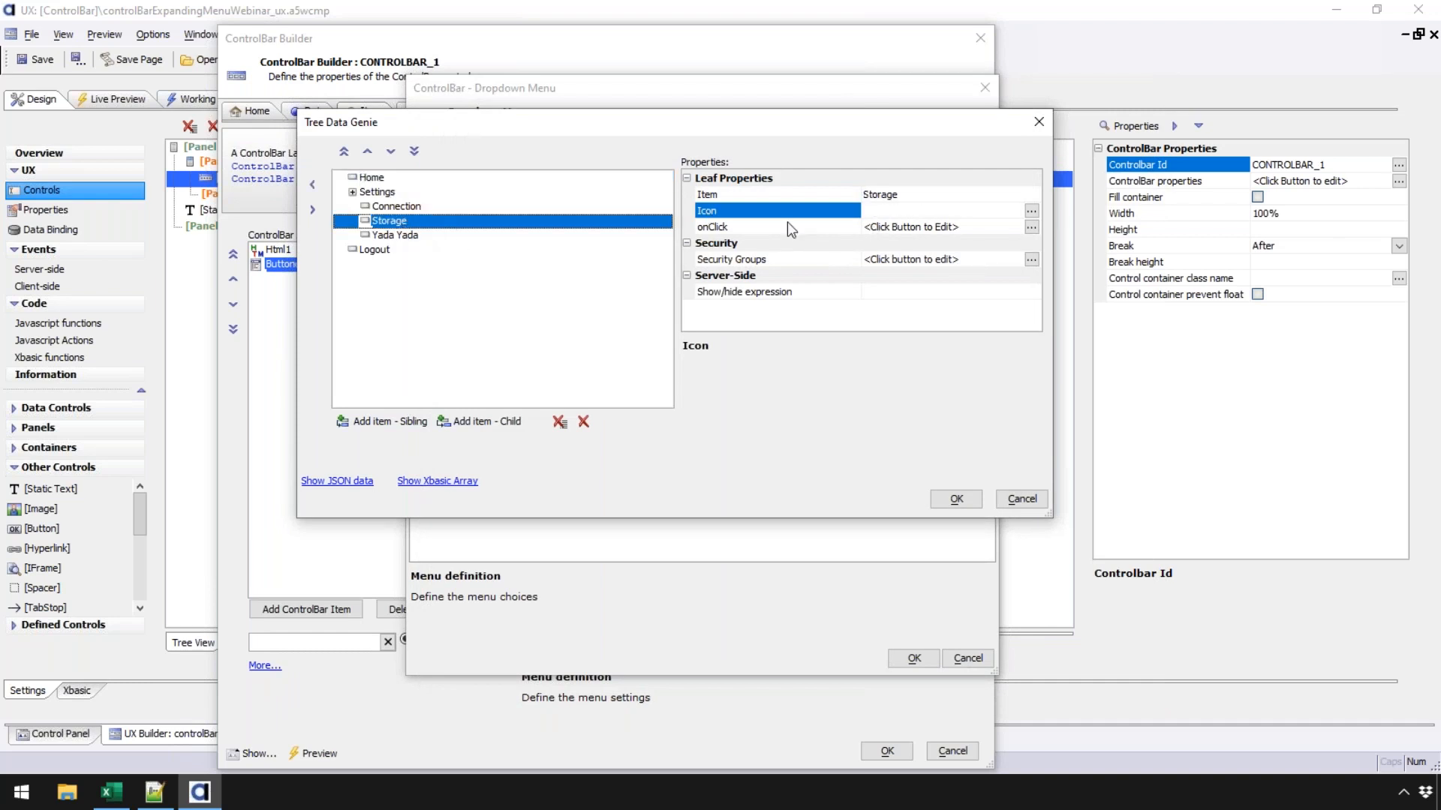
click(1037, 211)
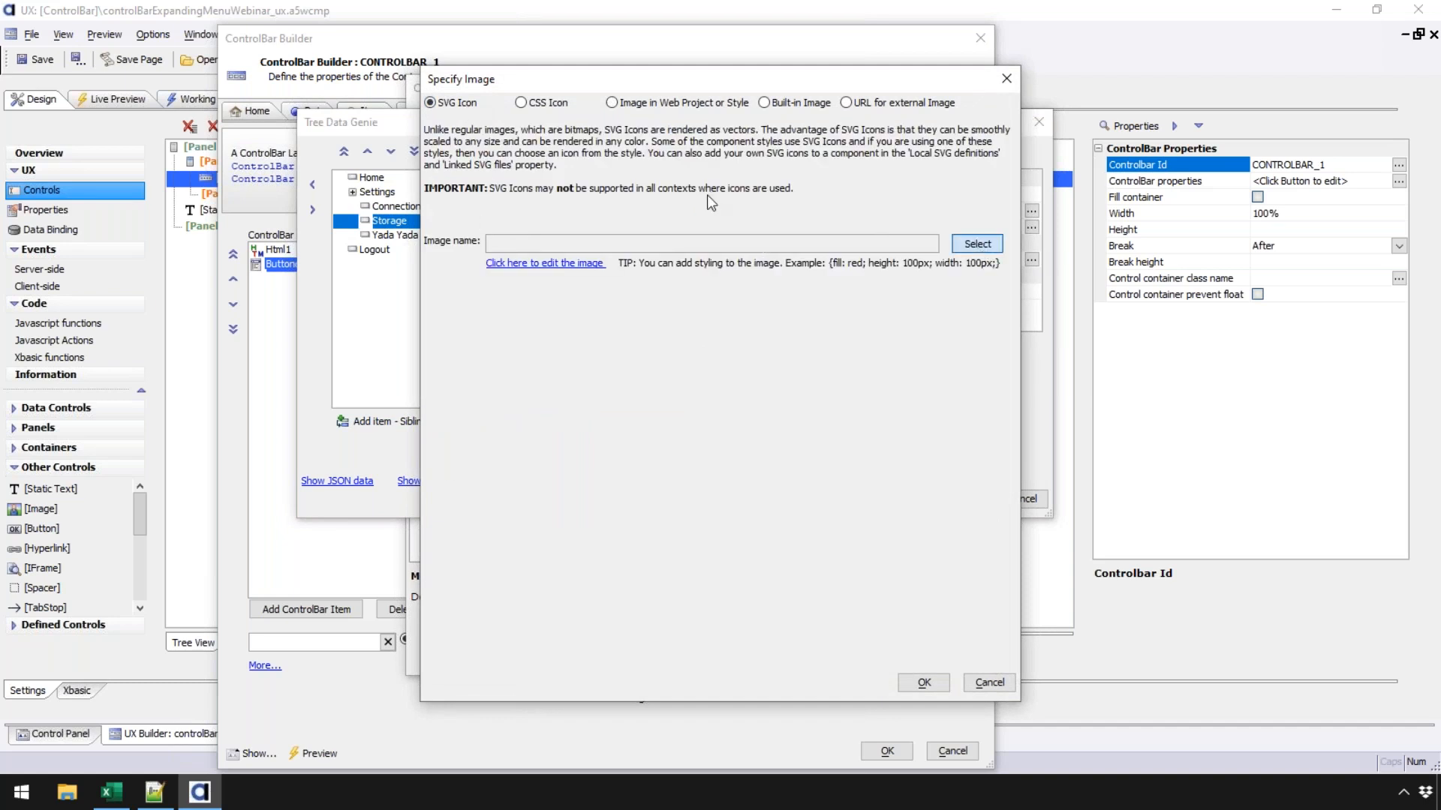
click(977, 244)
text(disk)
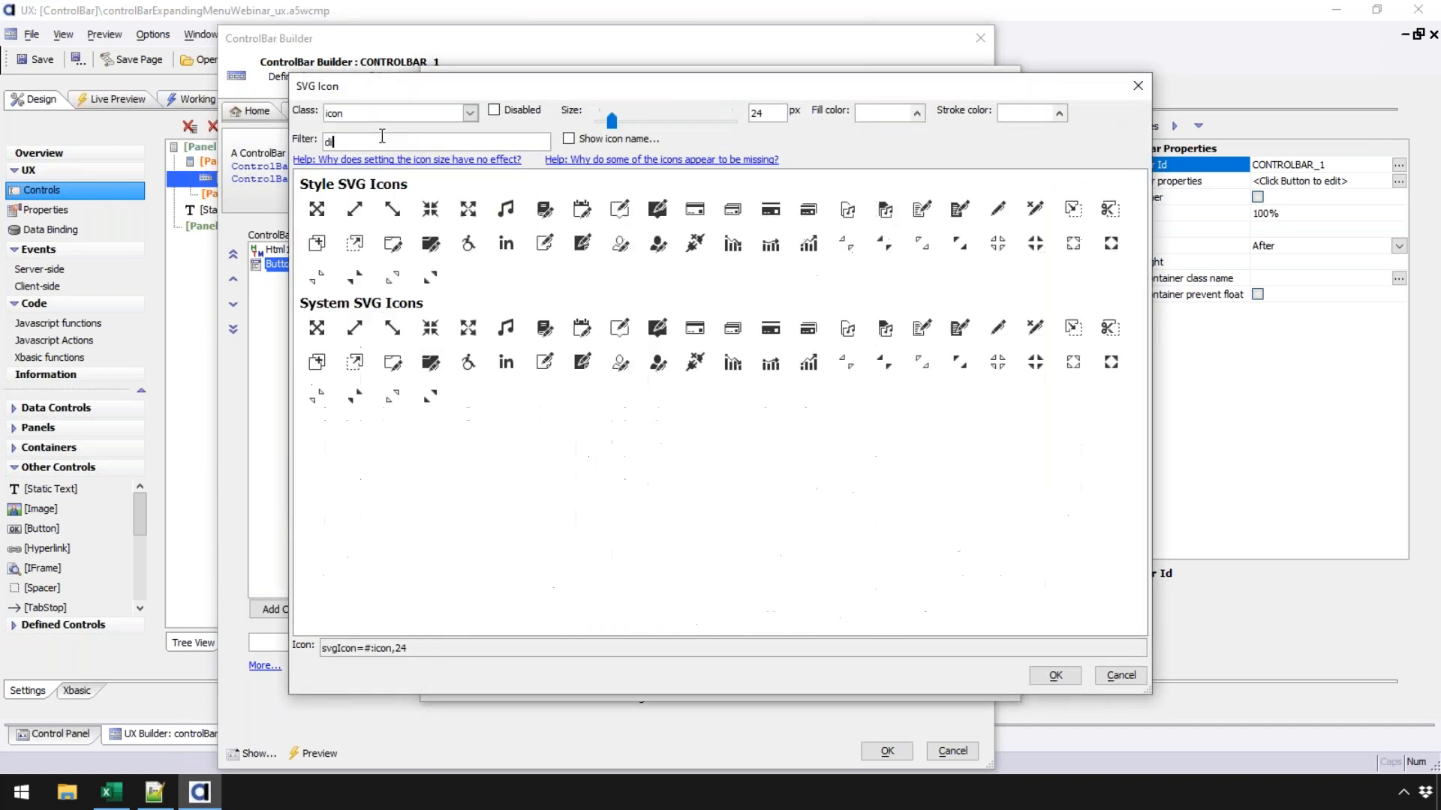
key(BackSpace)
key(BackSpace)
key(BackSpace)
key(BackSpace)
text(stor)
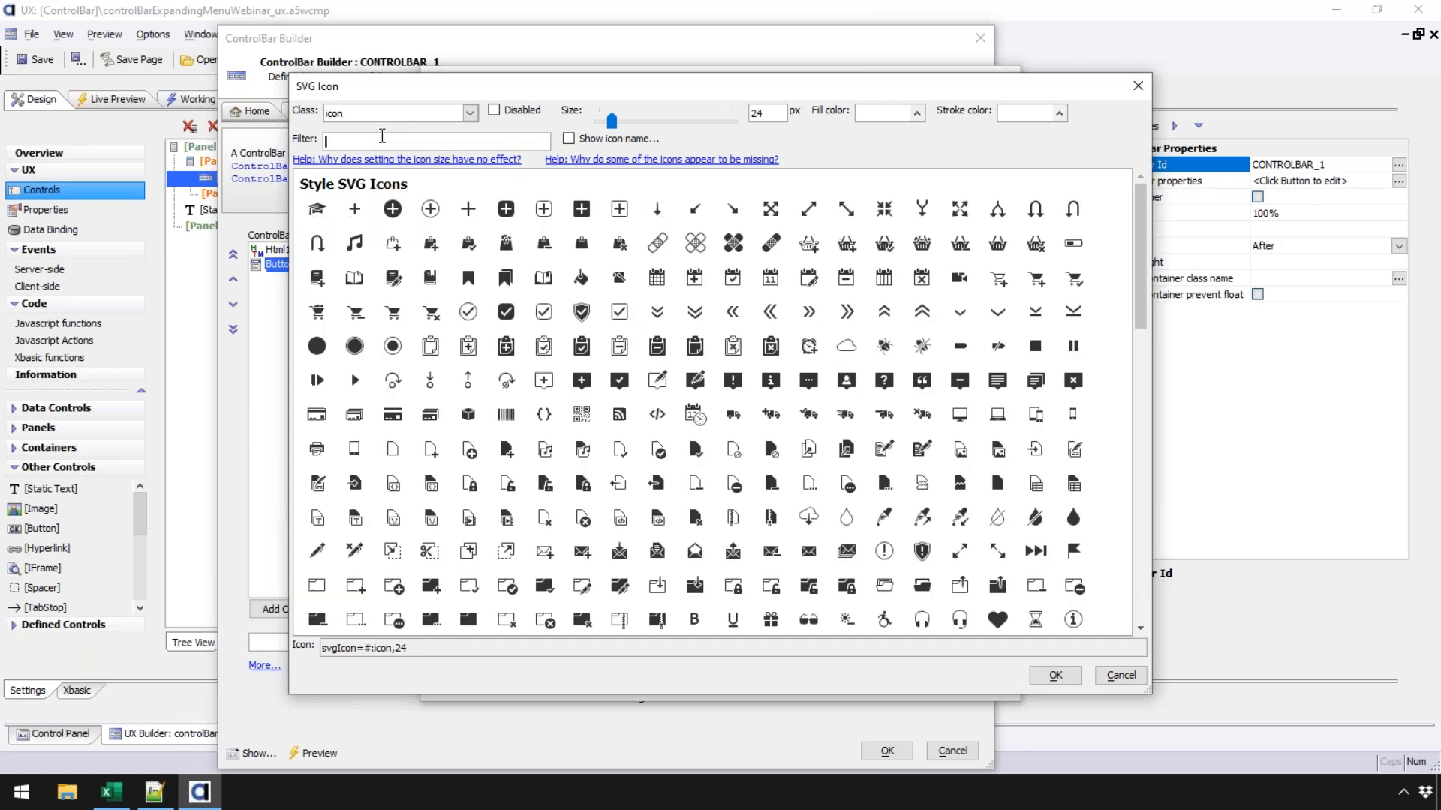
key(BackSpace)
key(BackSpace)
key(BackSpace)
key(BackSpace)
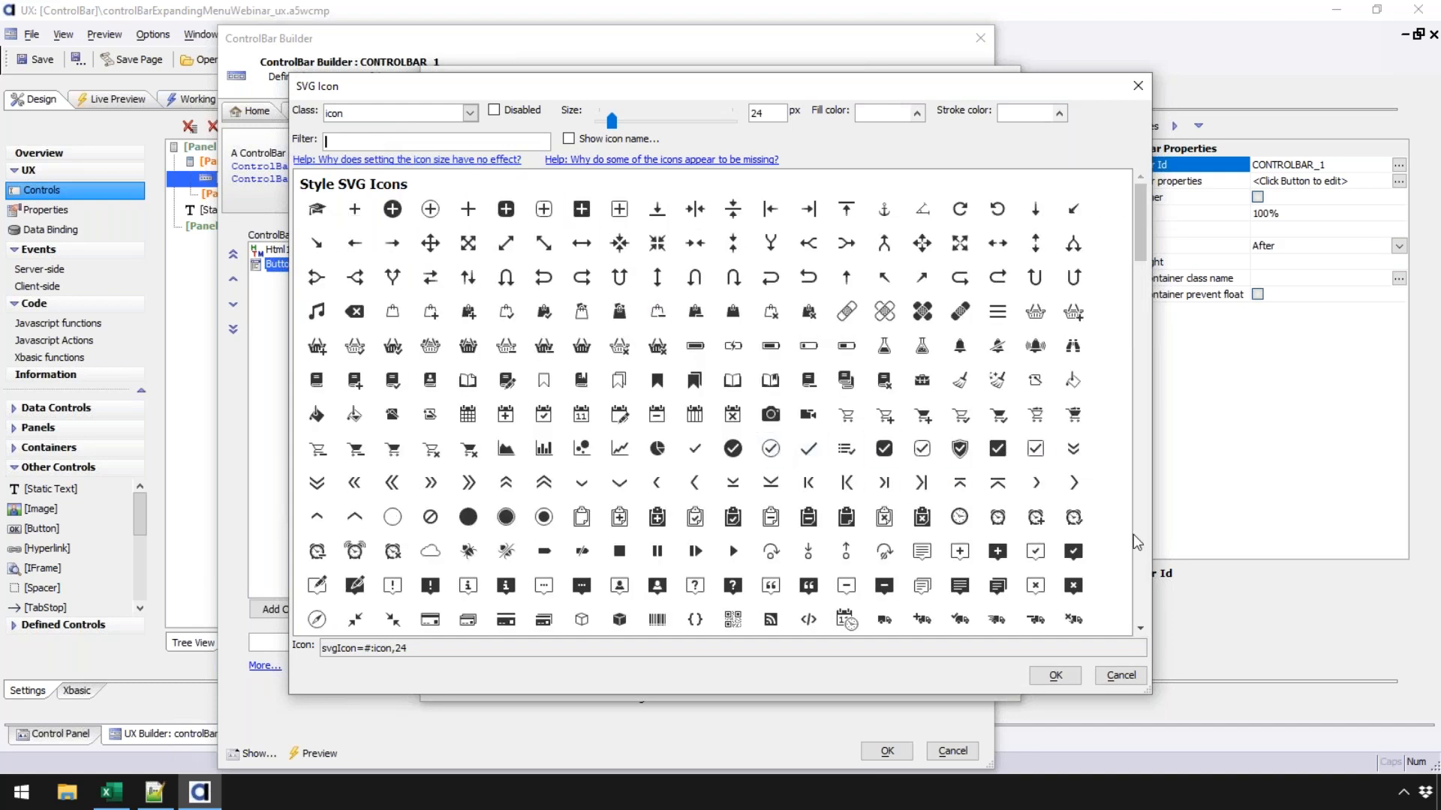
scroll(1138, 539, down, 5)
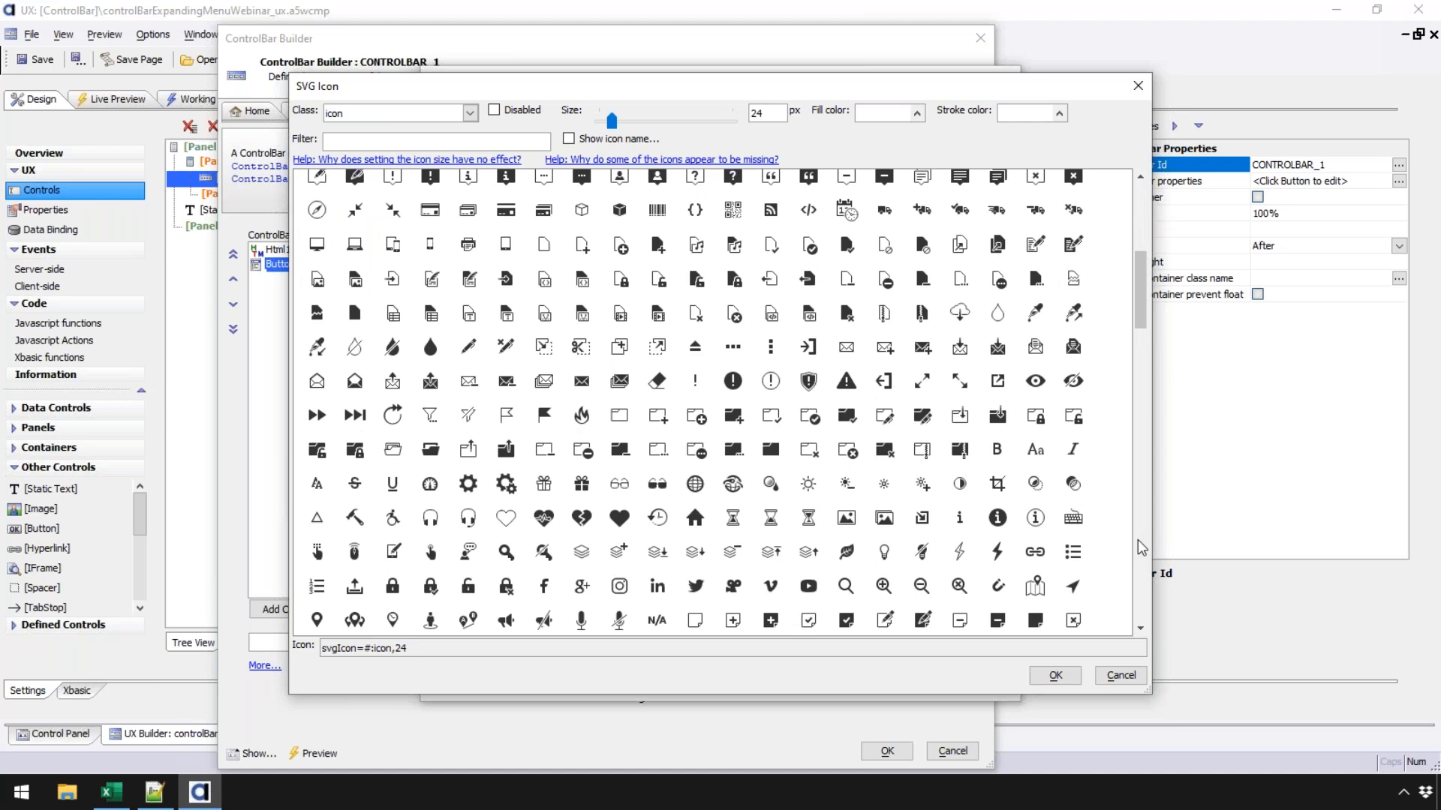
scroll(1137, 539, down, 5)
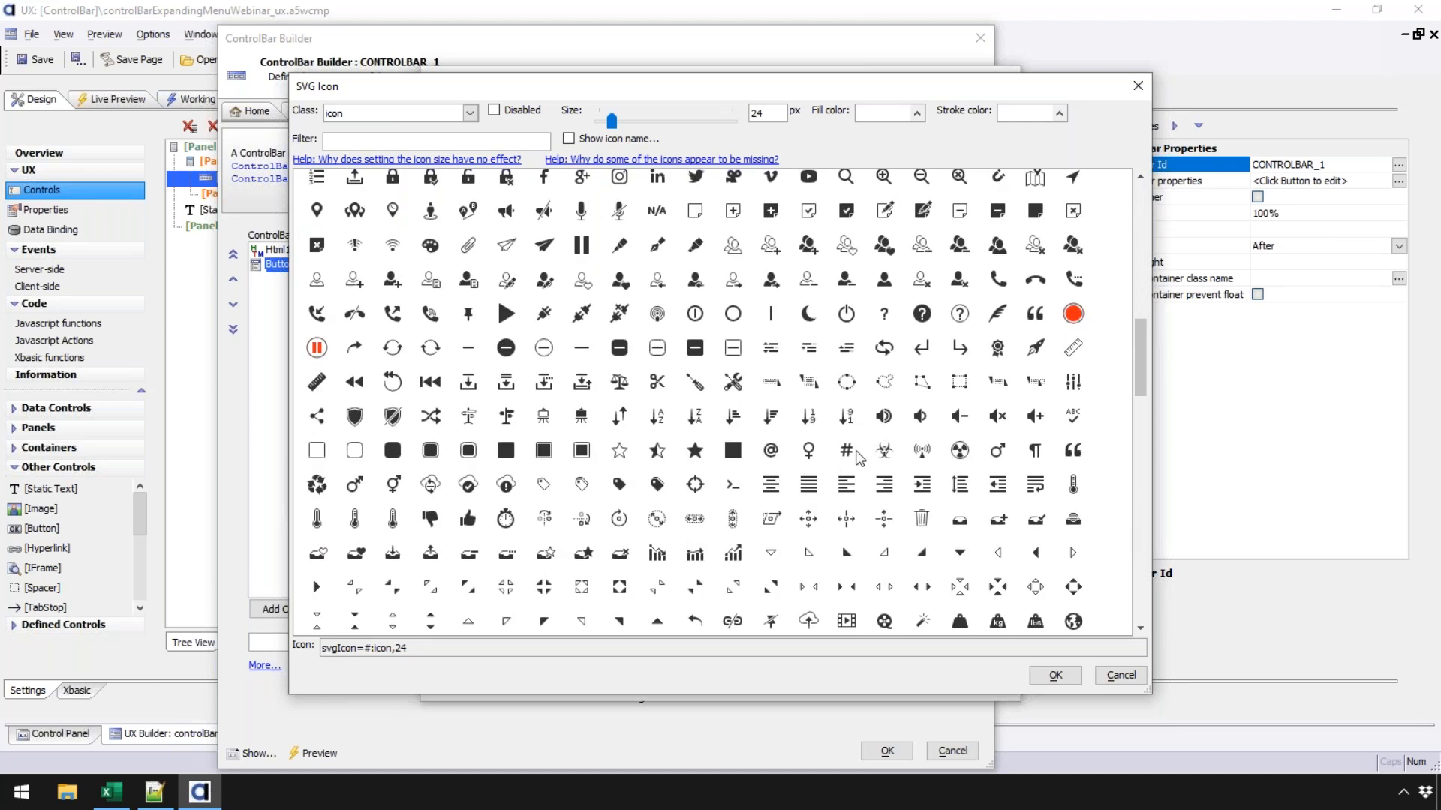
click(884, 450)
click(1055, 676)
click(923, 684)
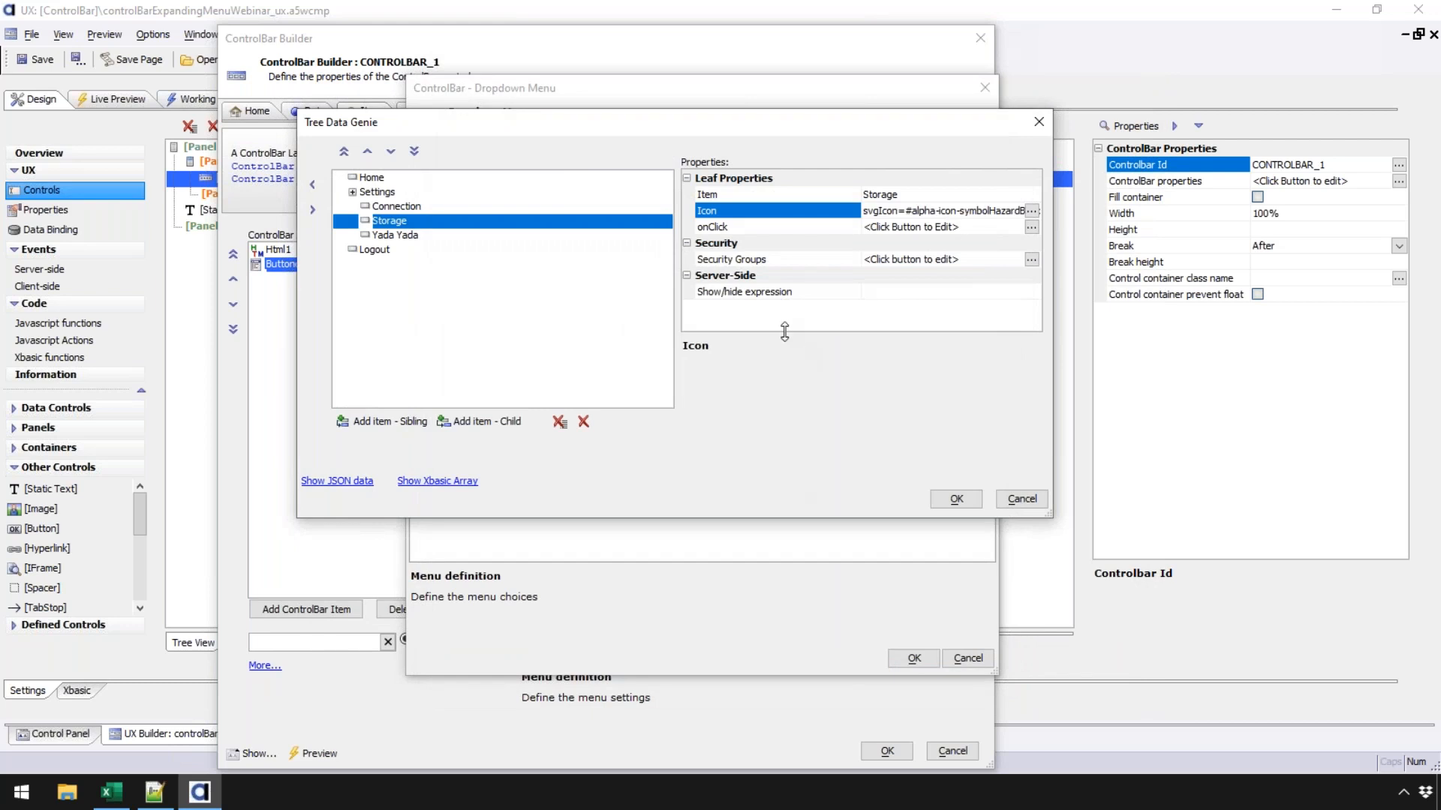
click(819, 263)
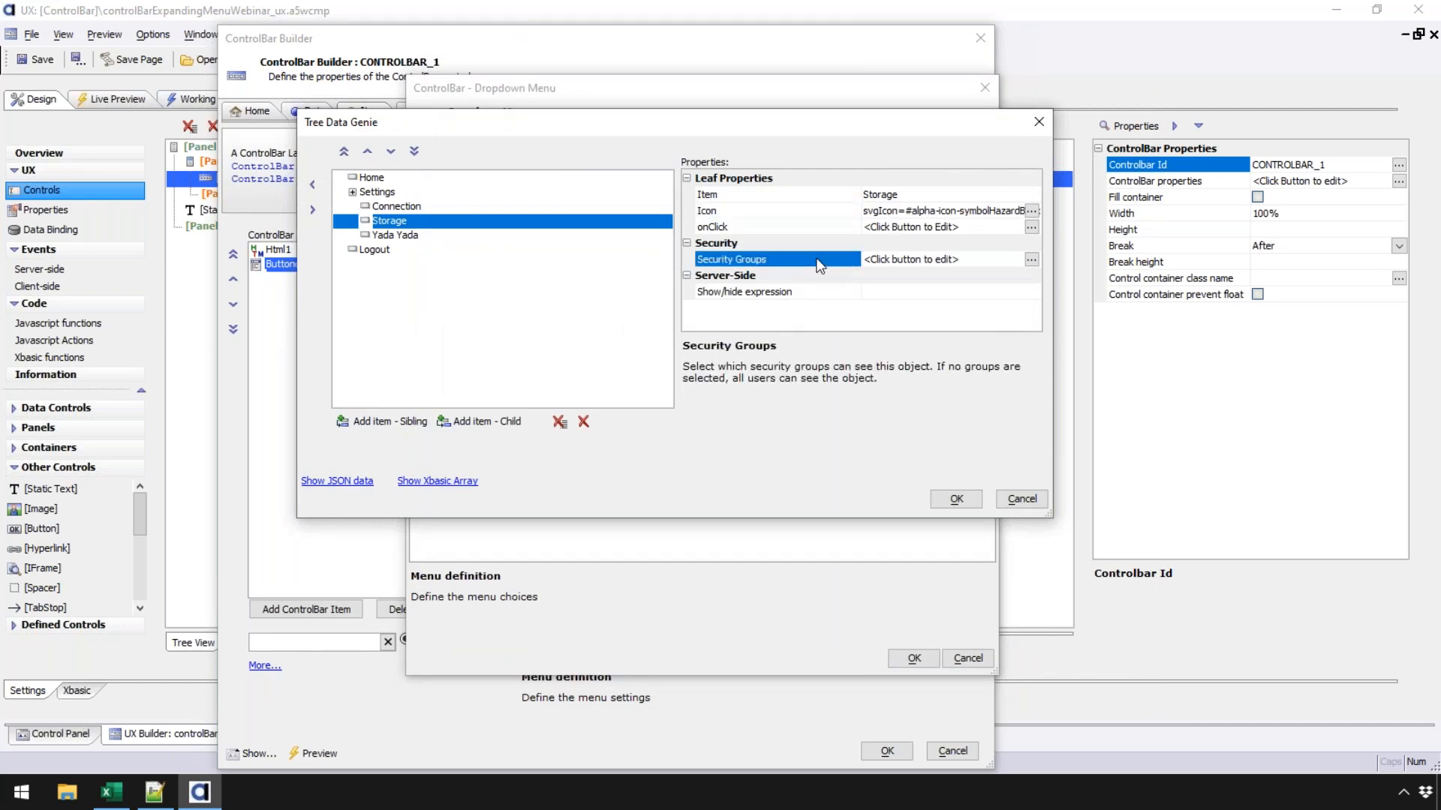
click(809, 227)
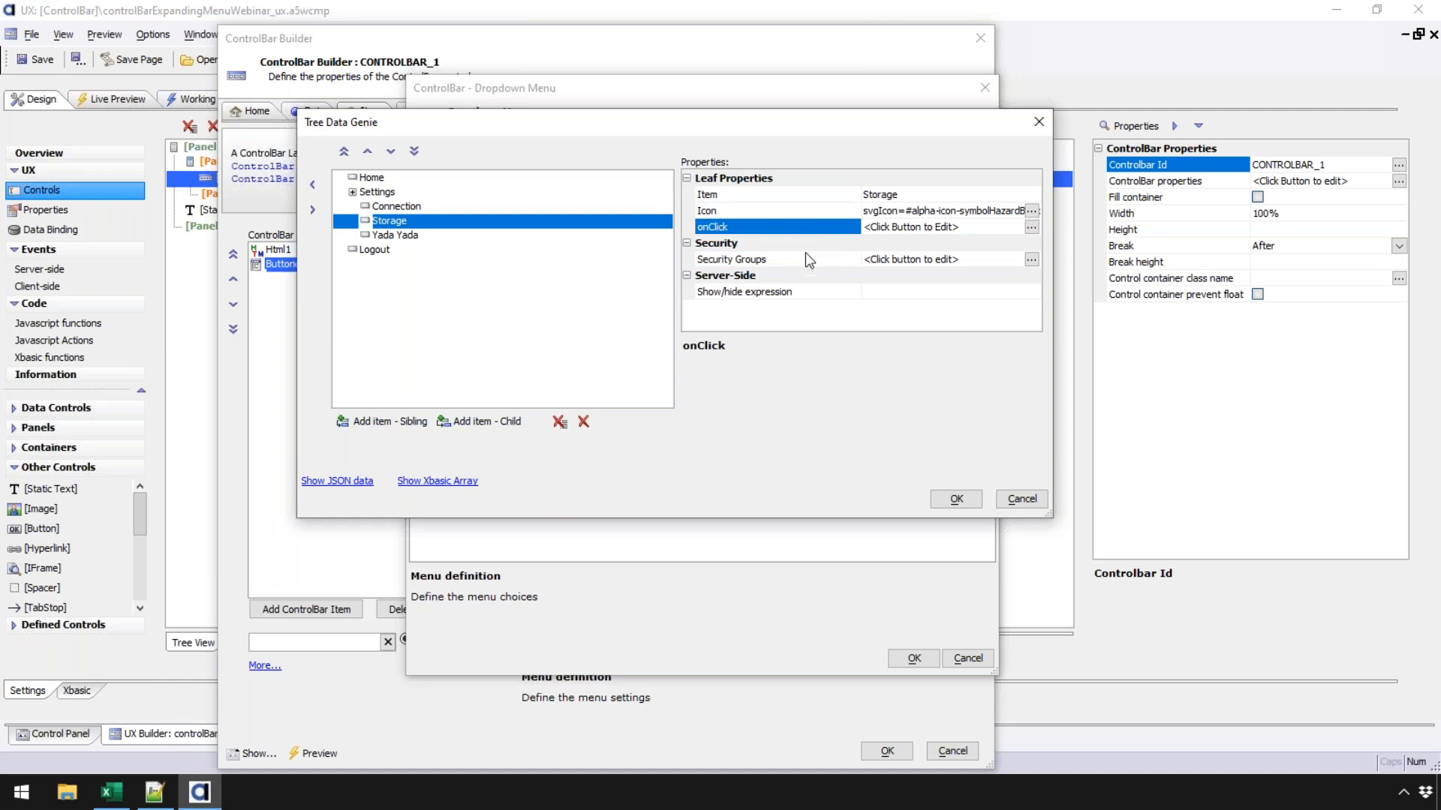
click(808, 260)
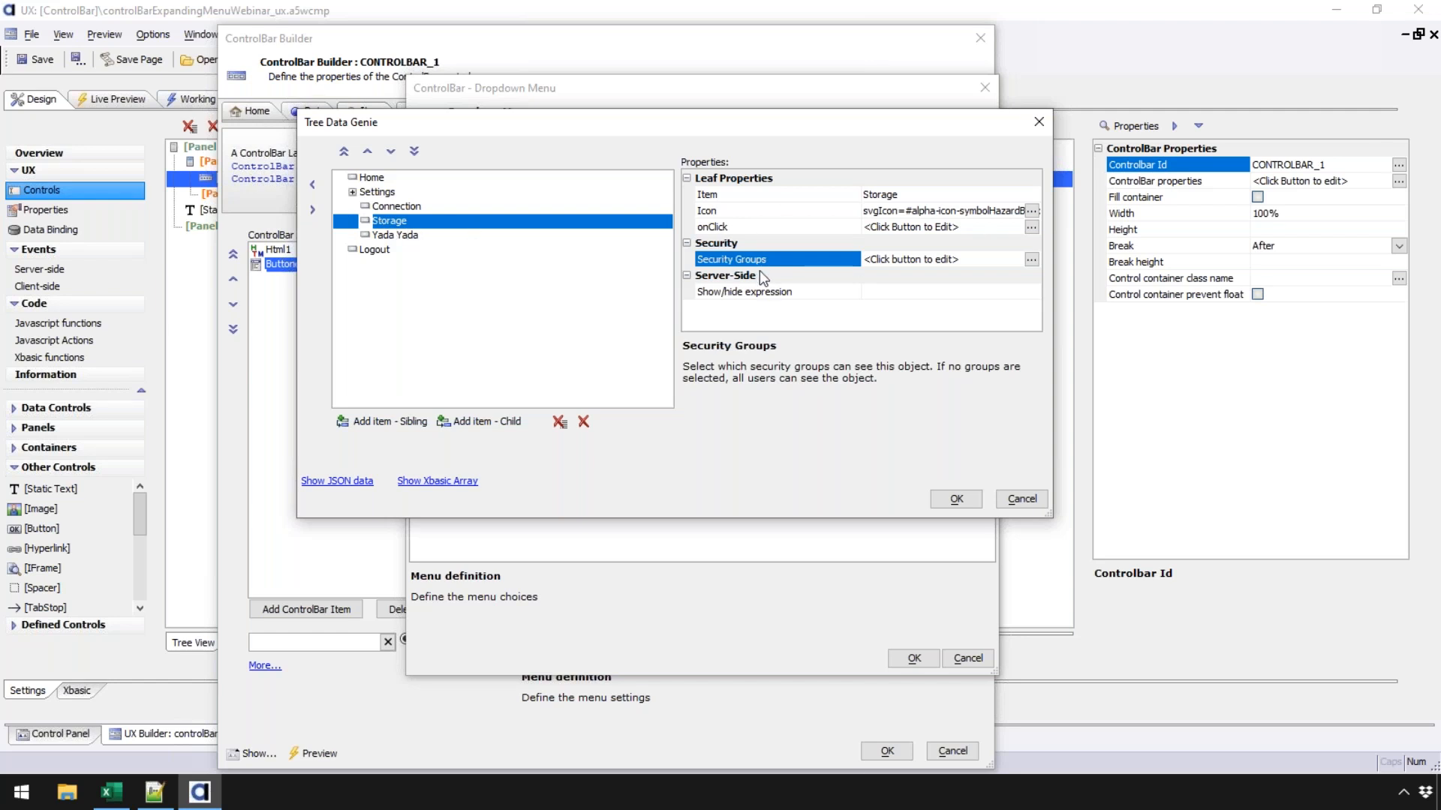
click(764, 295)
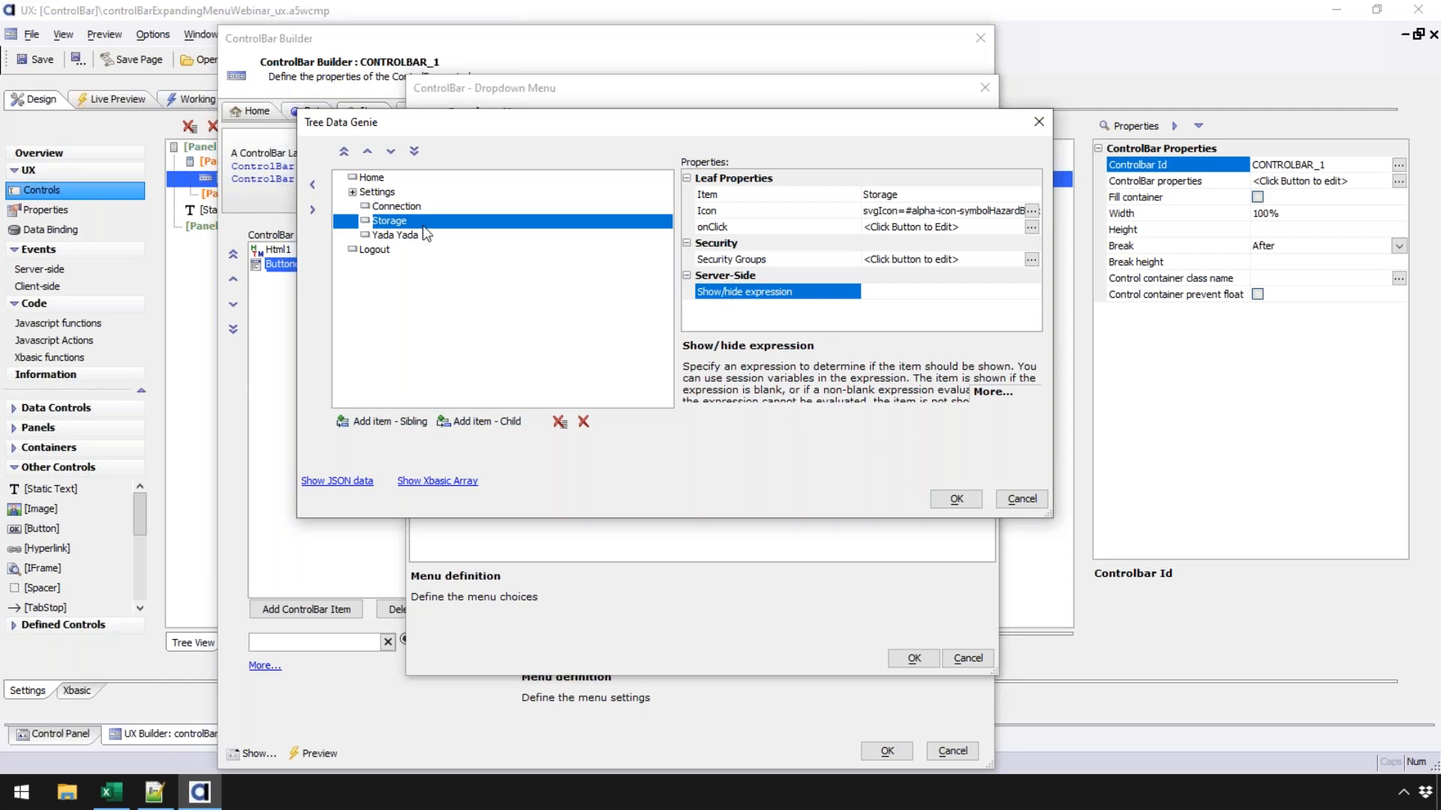
click(352, 485)
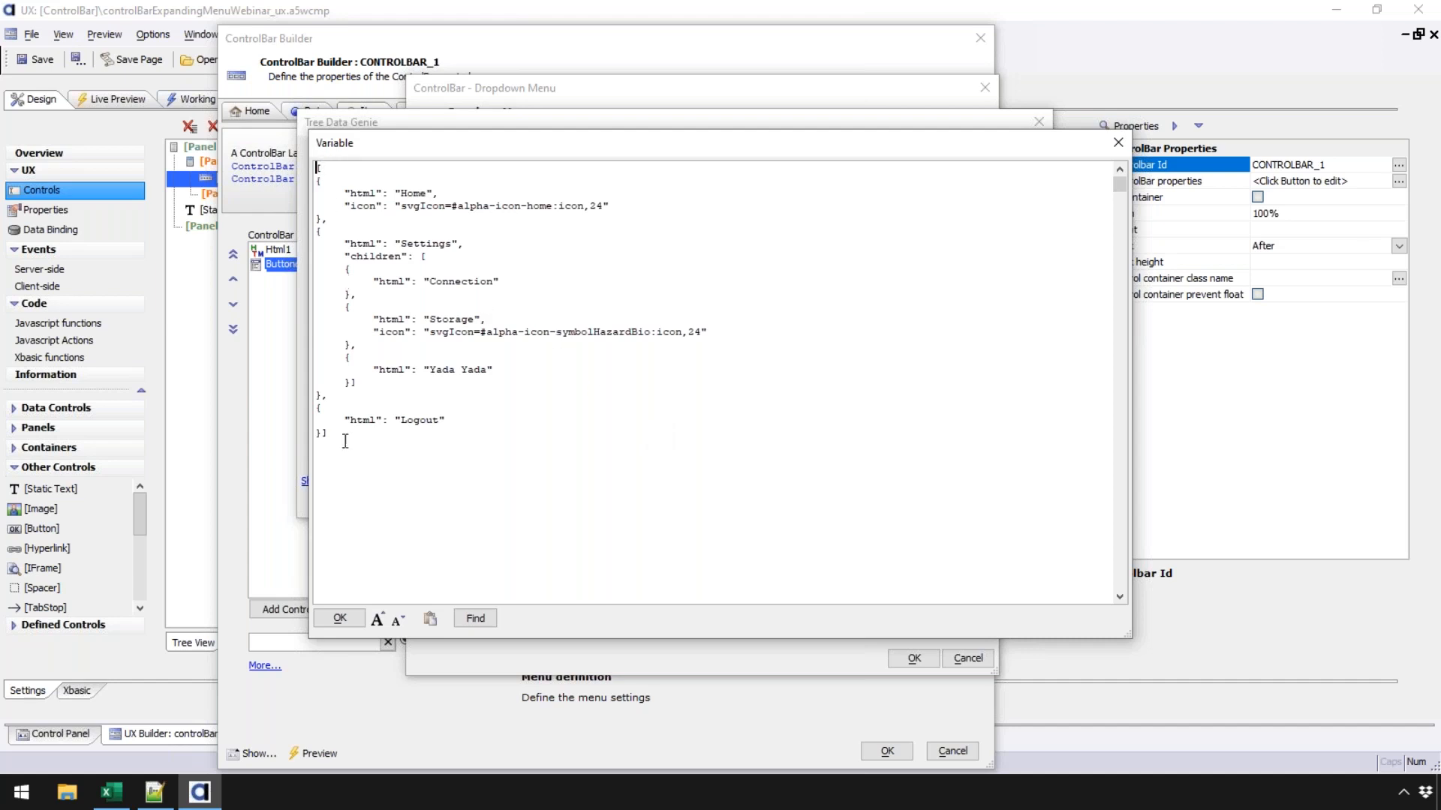
drag(322, 185, 324, 435)
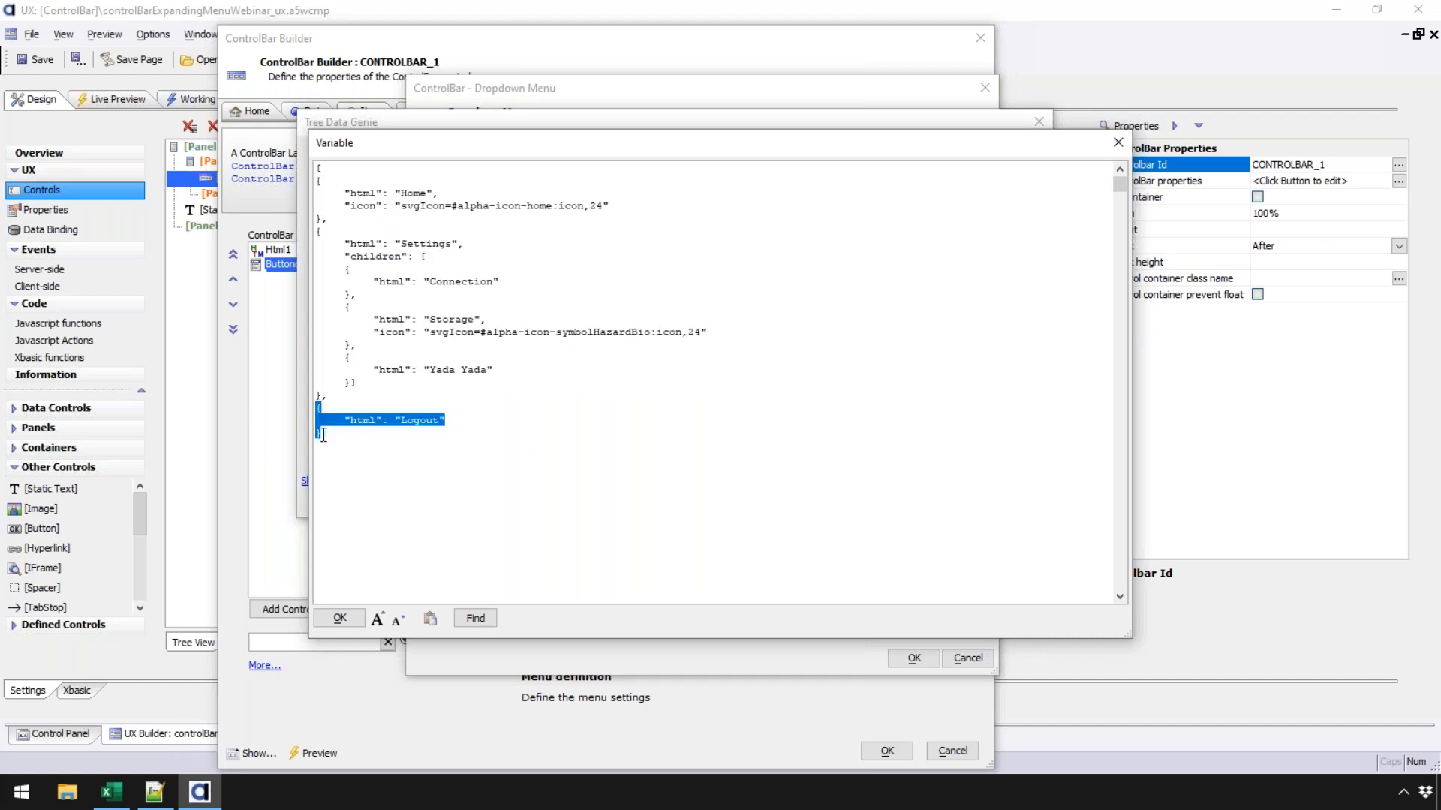
click(345, 306)
drag(344, 256, 426, 384)
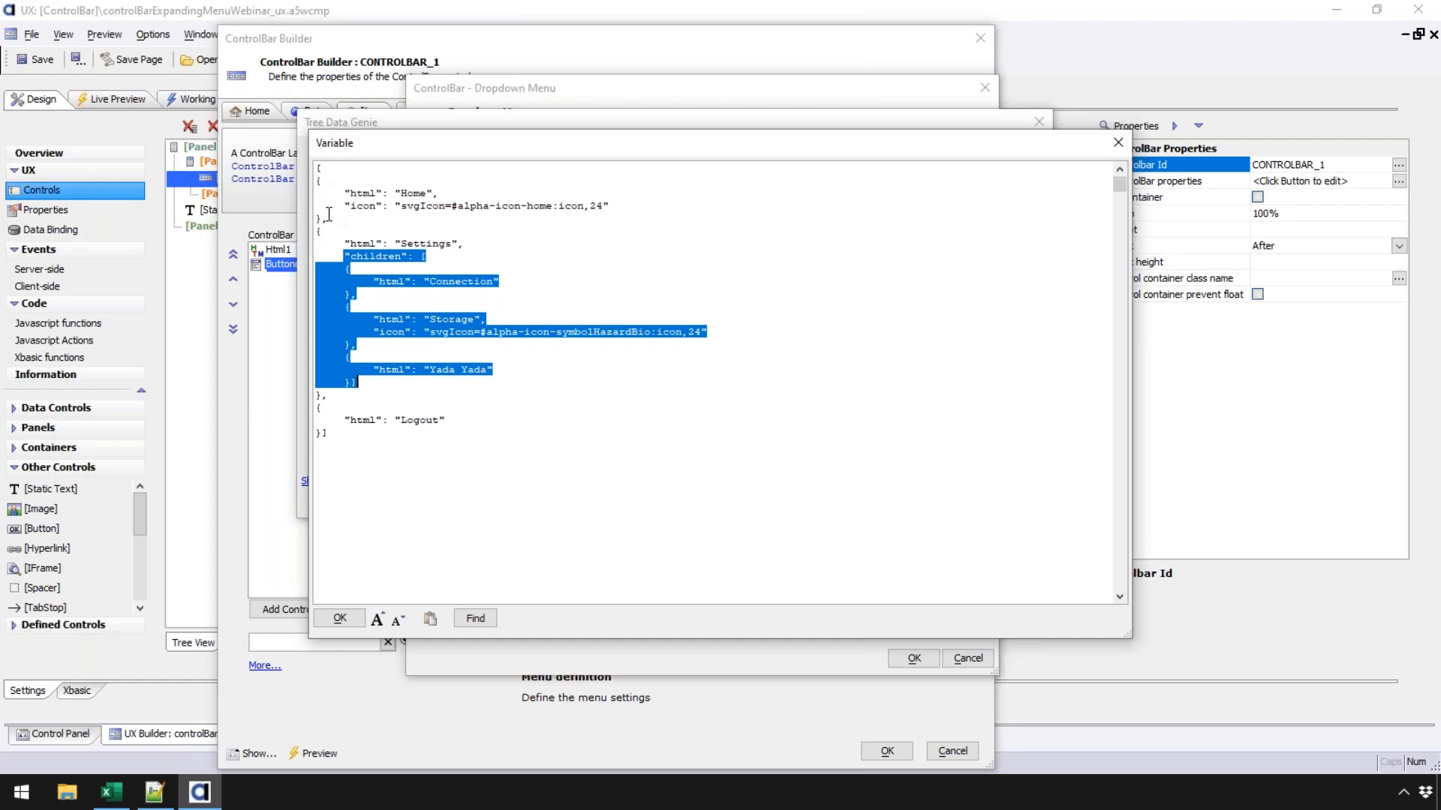
drag(318, 167, 411, 457)
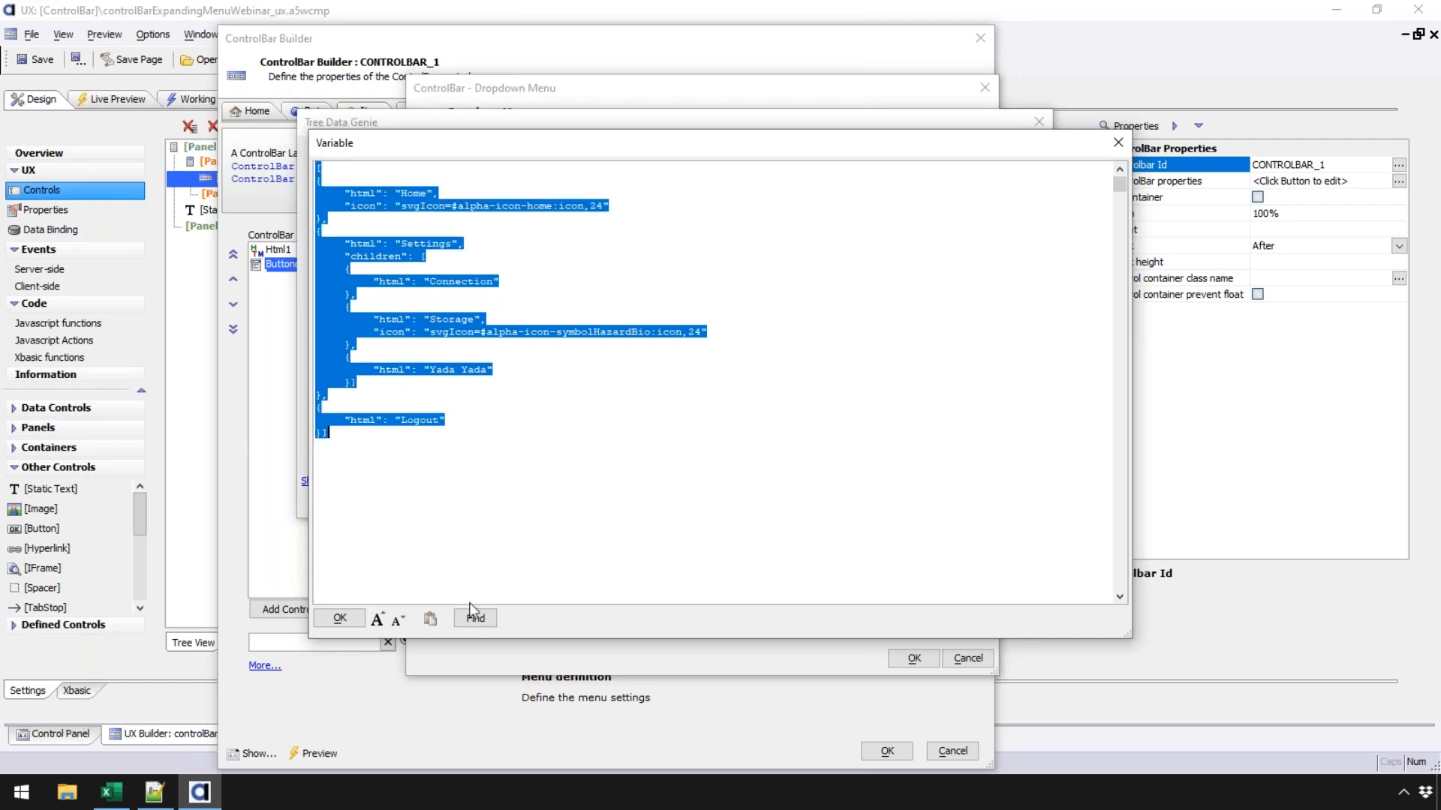
click(340, 618)
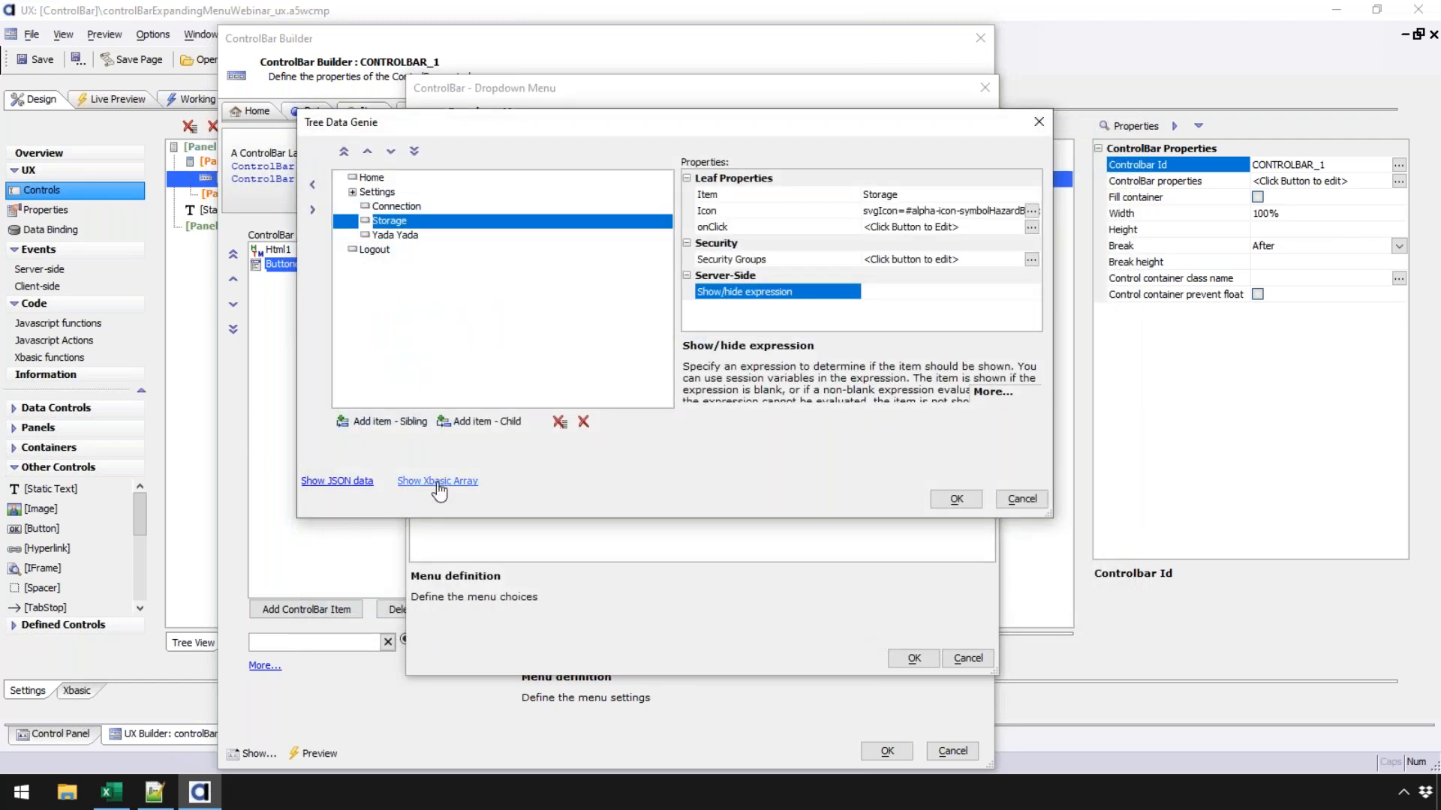
click(442, 486)
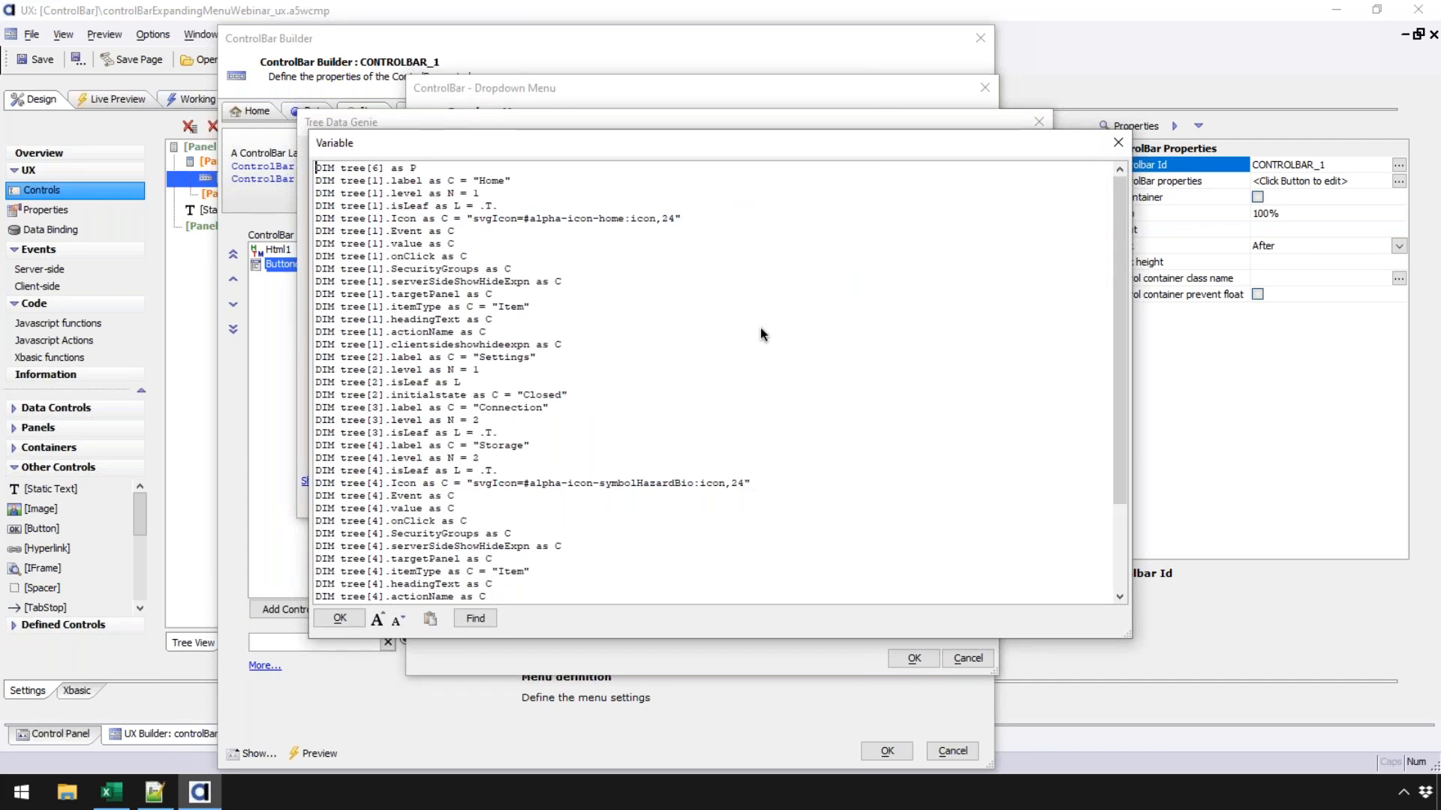
drag(1119, 231, 1154, 202)
click(339, 618)
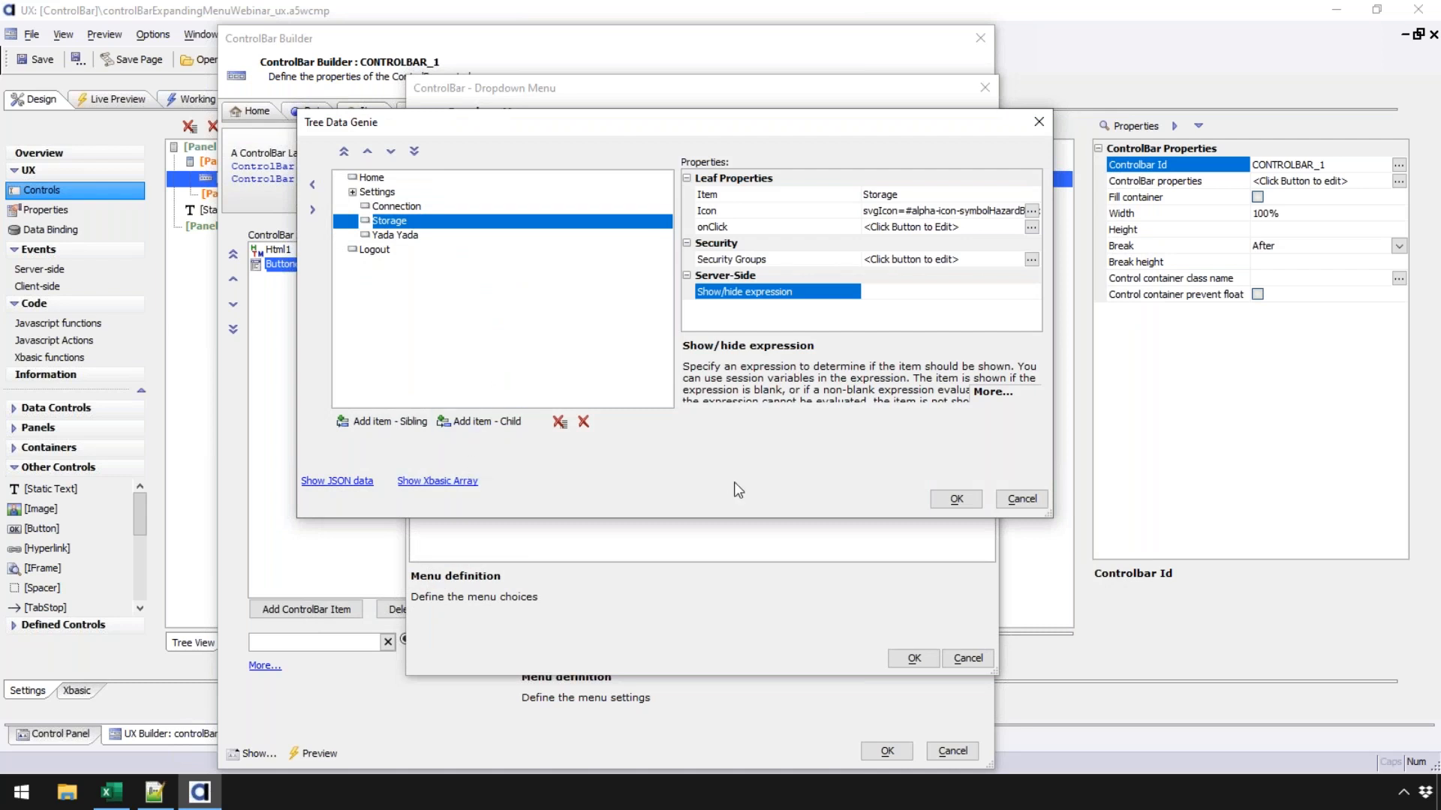
- Accept the menu tree, review the pointer icon and menu size options, and accept the dropdown settings
click(955, 498)
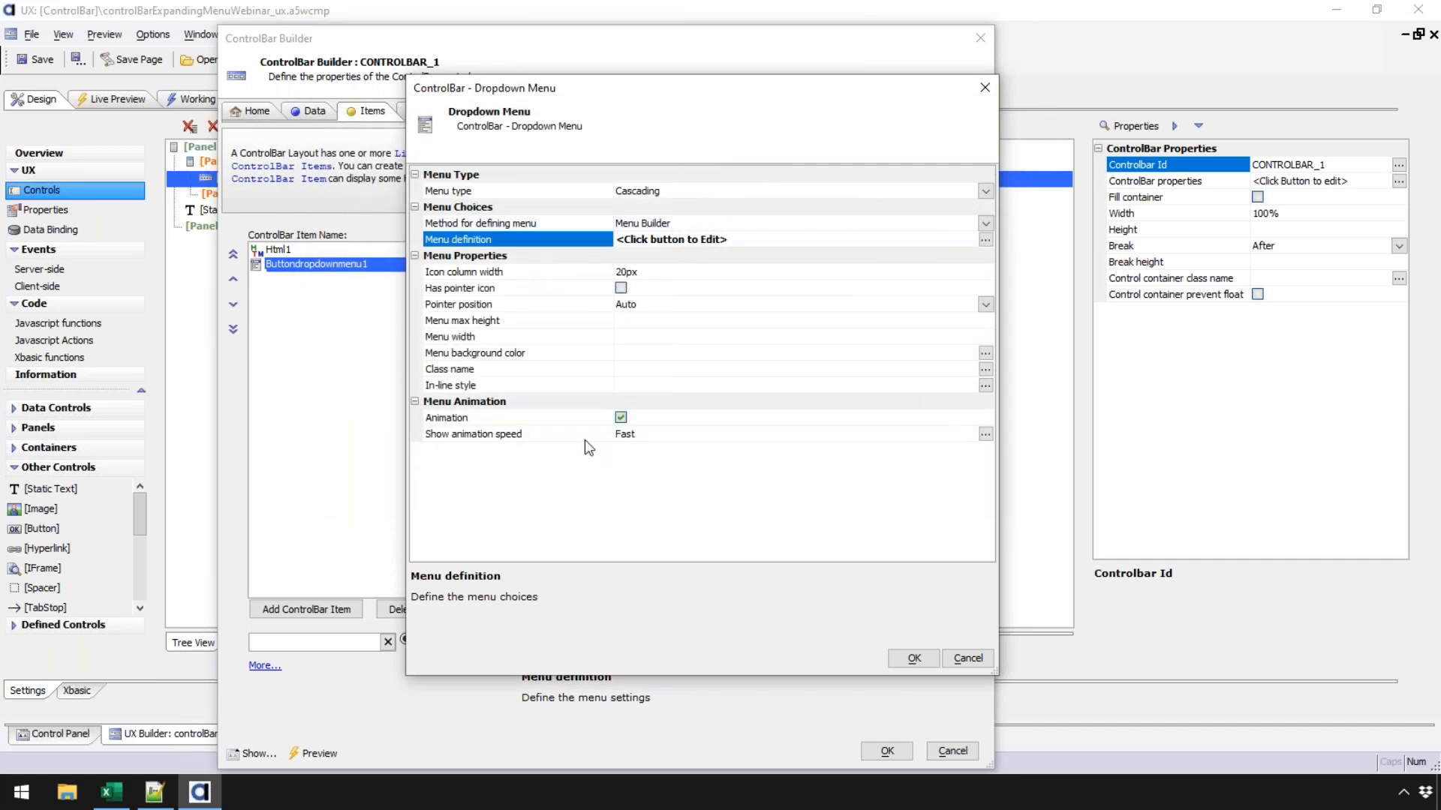
click(599, 290)
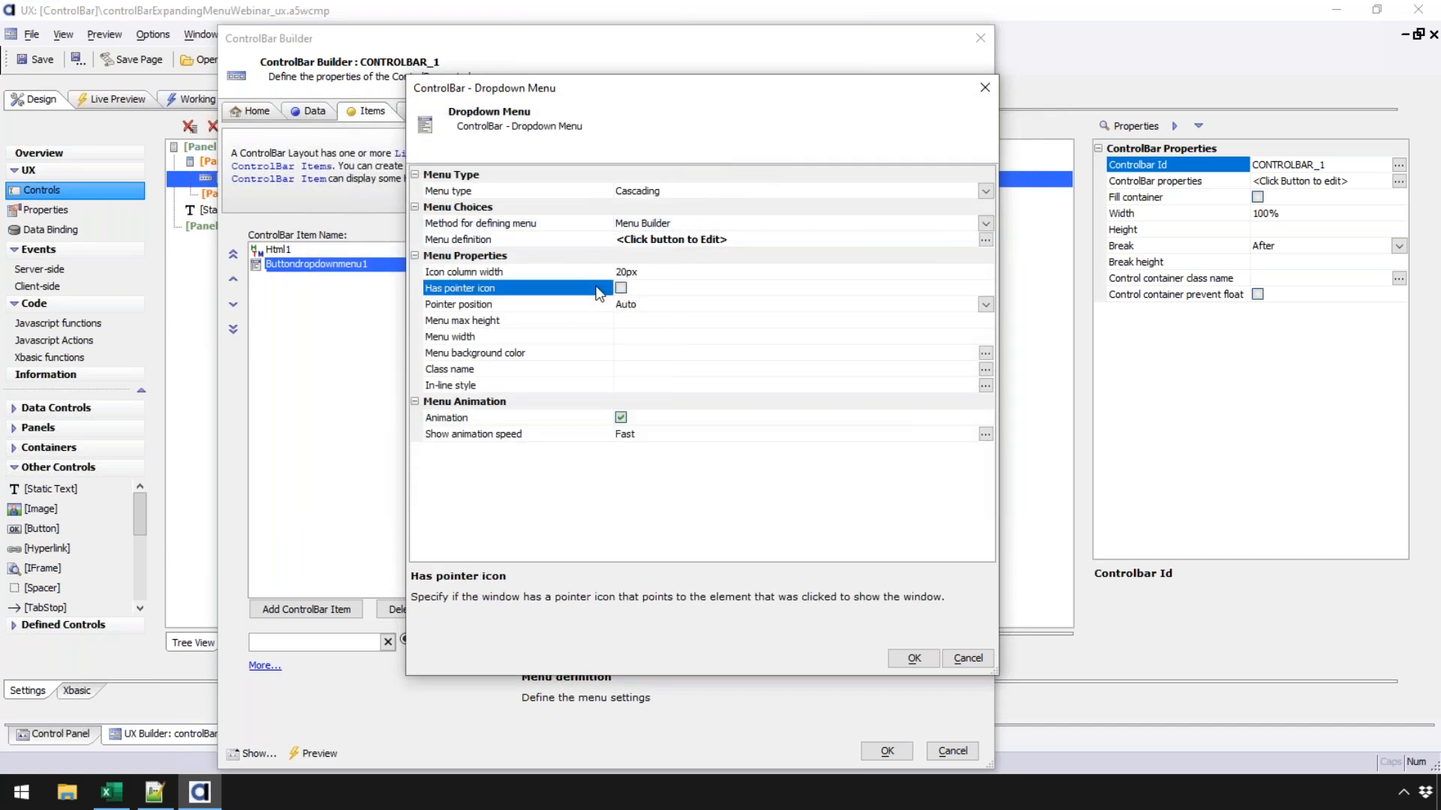
click(566, 321)
click(566, 337)
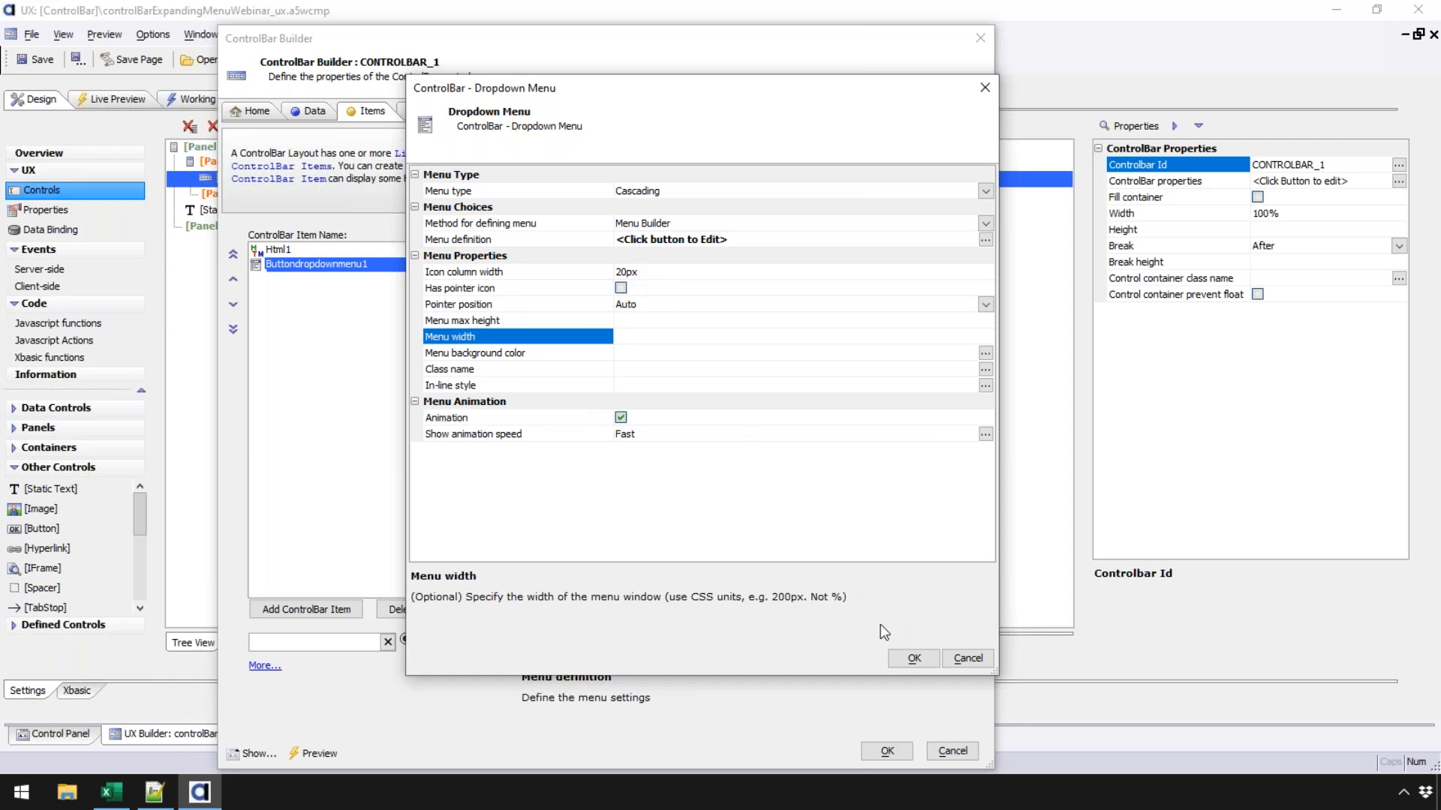
click(908, 659)
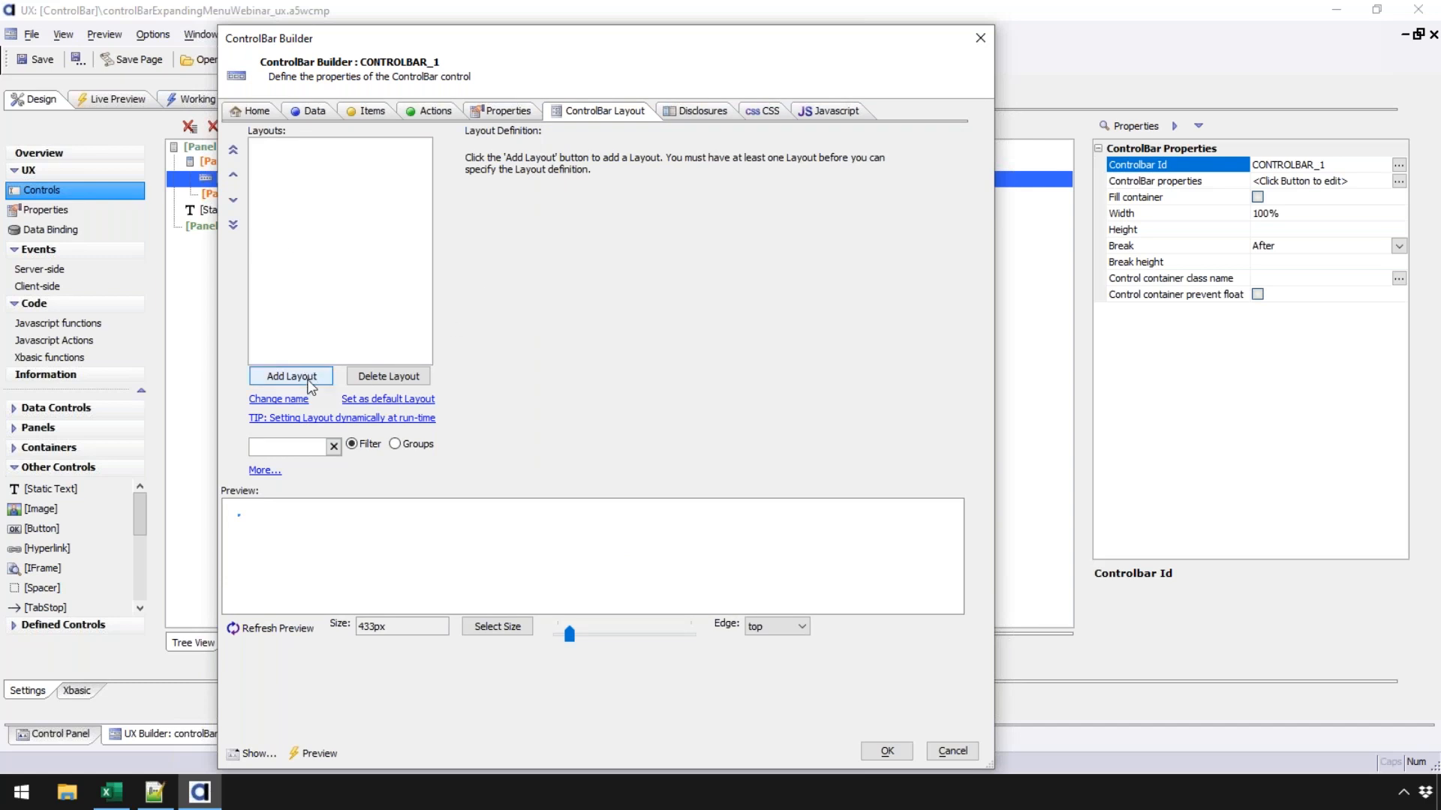
- Create a new ControlBar layout and name it Default
click(309, 377)
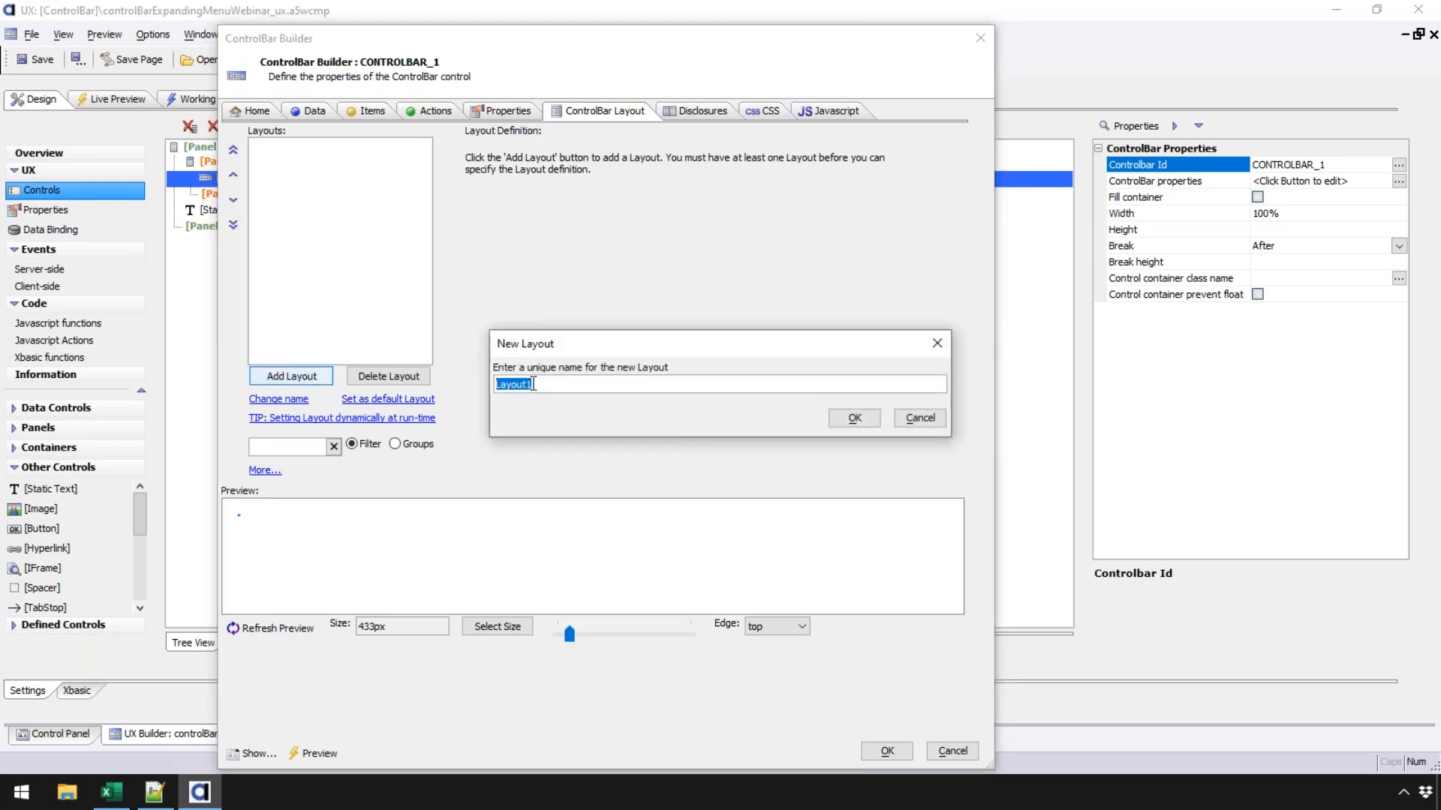
text(Default)
click(848, 418)
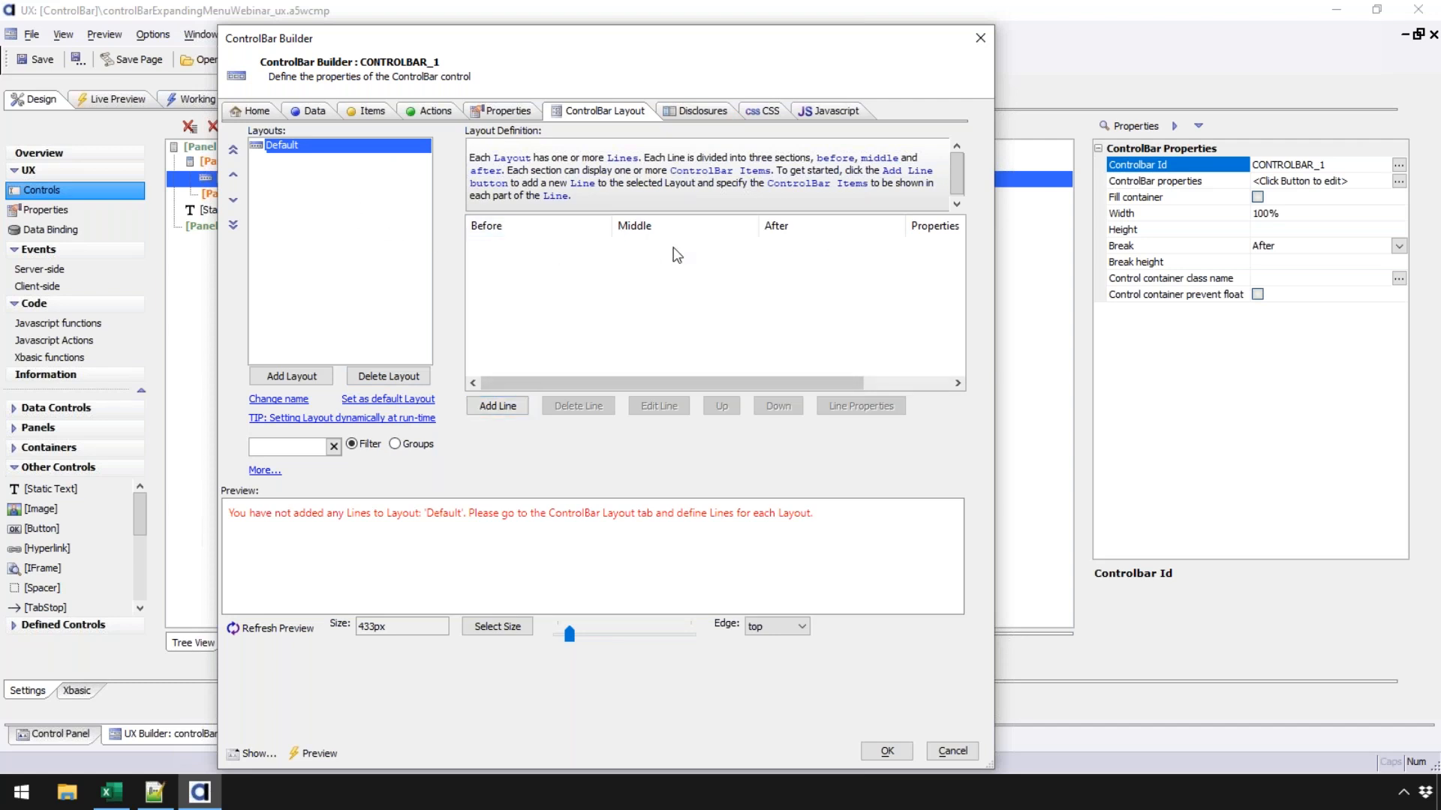
- Add a Default layout line with Html1 in Before and Buttondropdownmenu1 in After
click(502, 407)
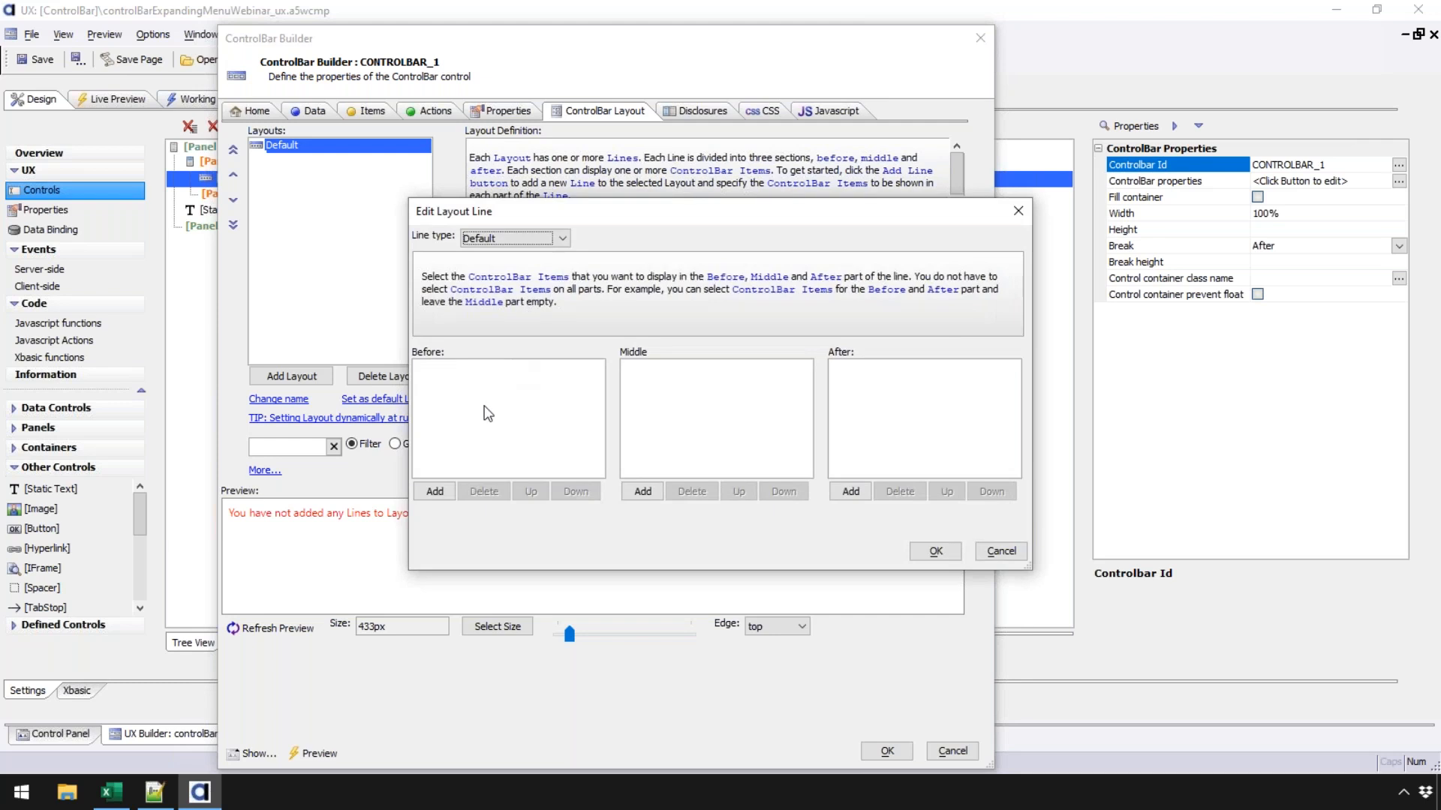
click(434, 491)
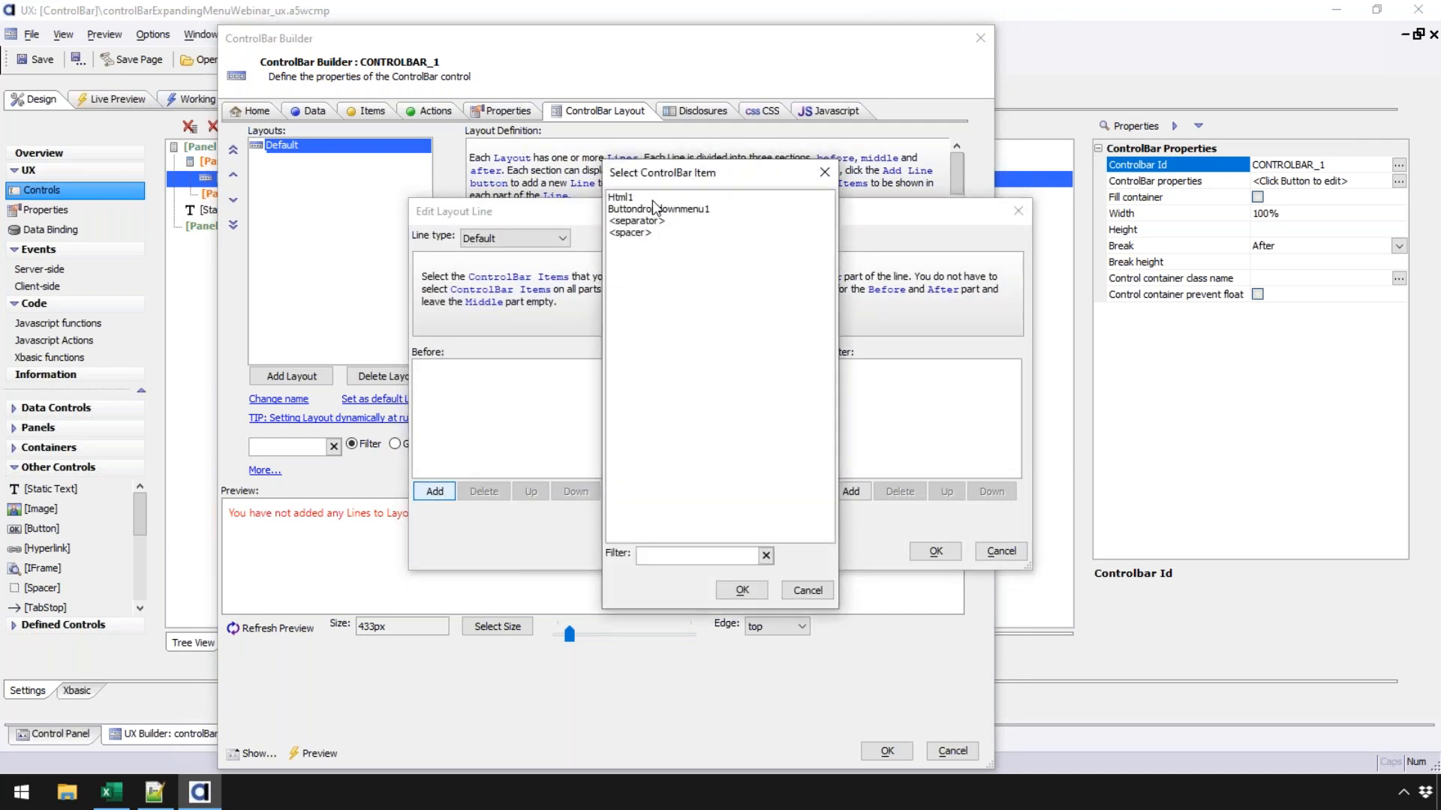
double_click(621, 199)
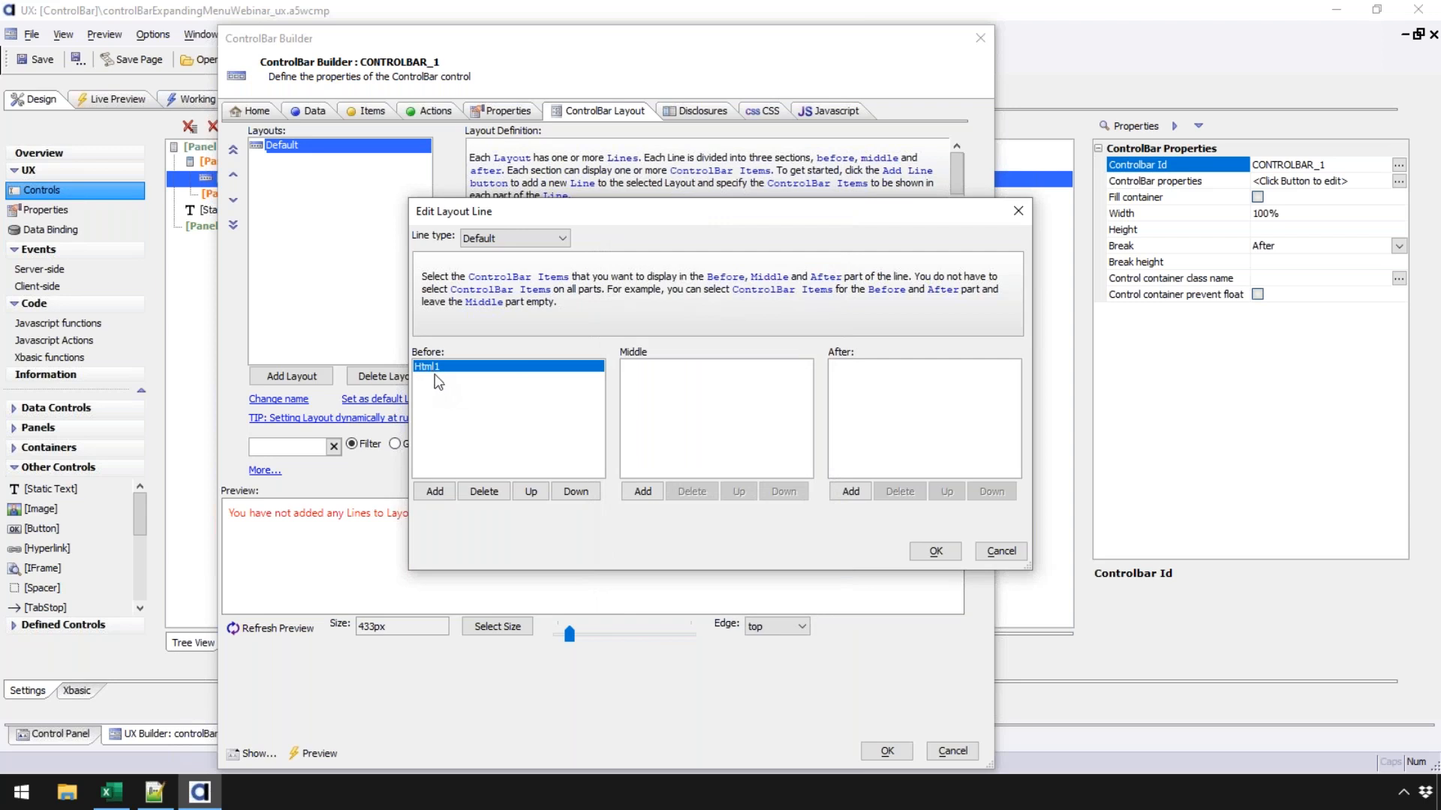
click(849, 491)
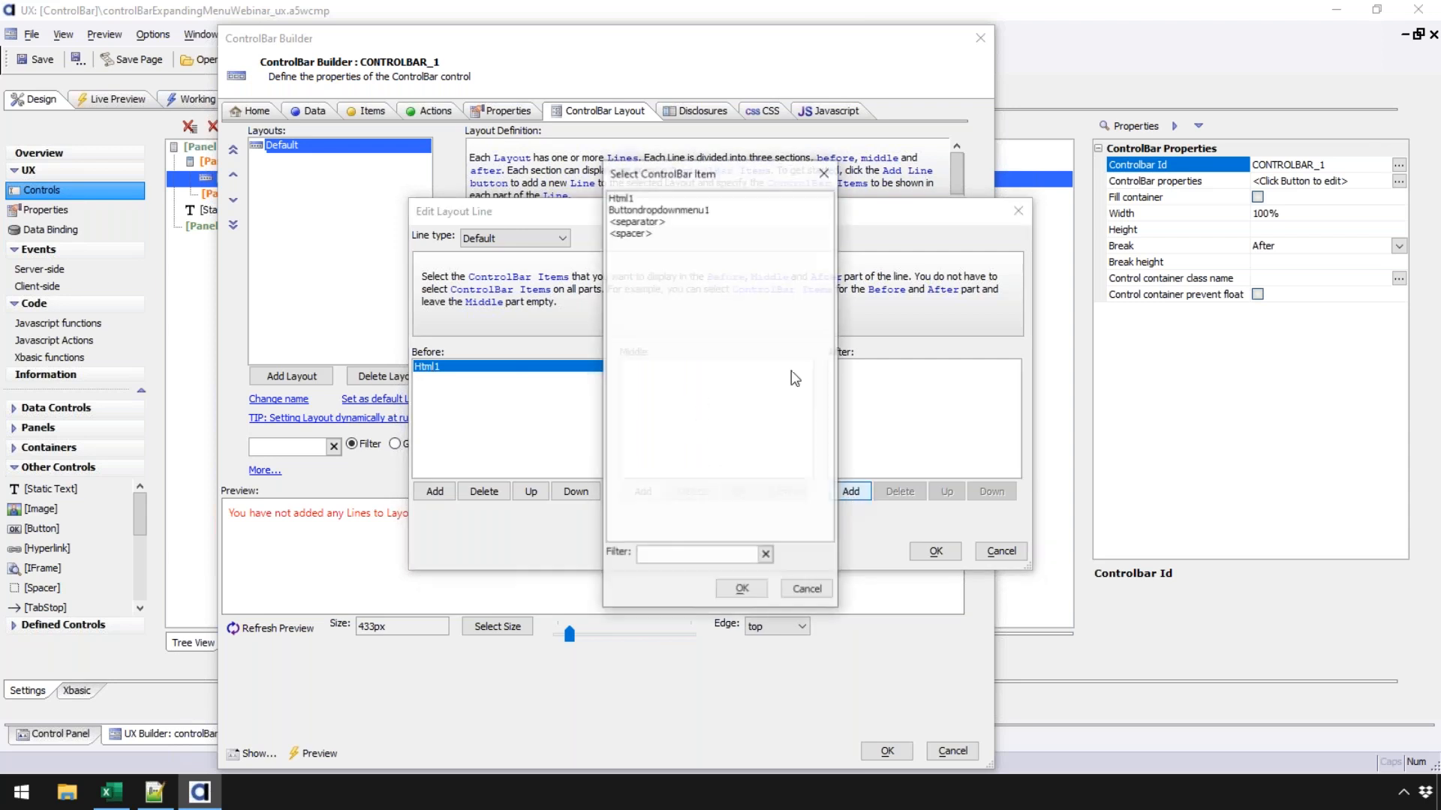
click(662, 213)
click(740, 585)
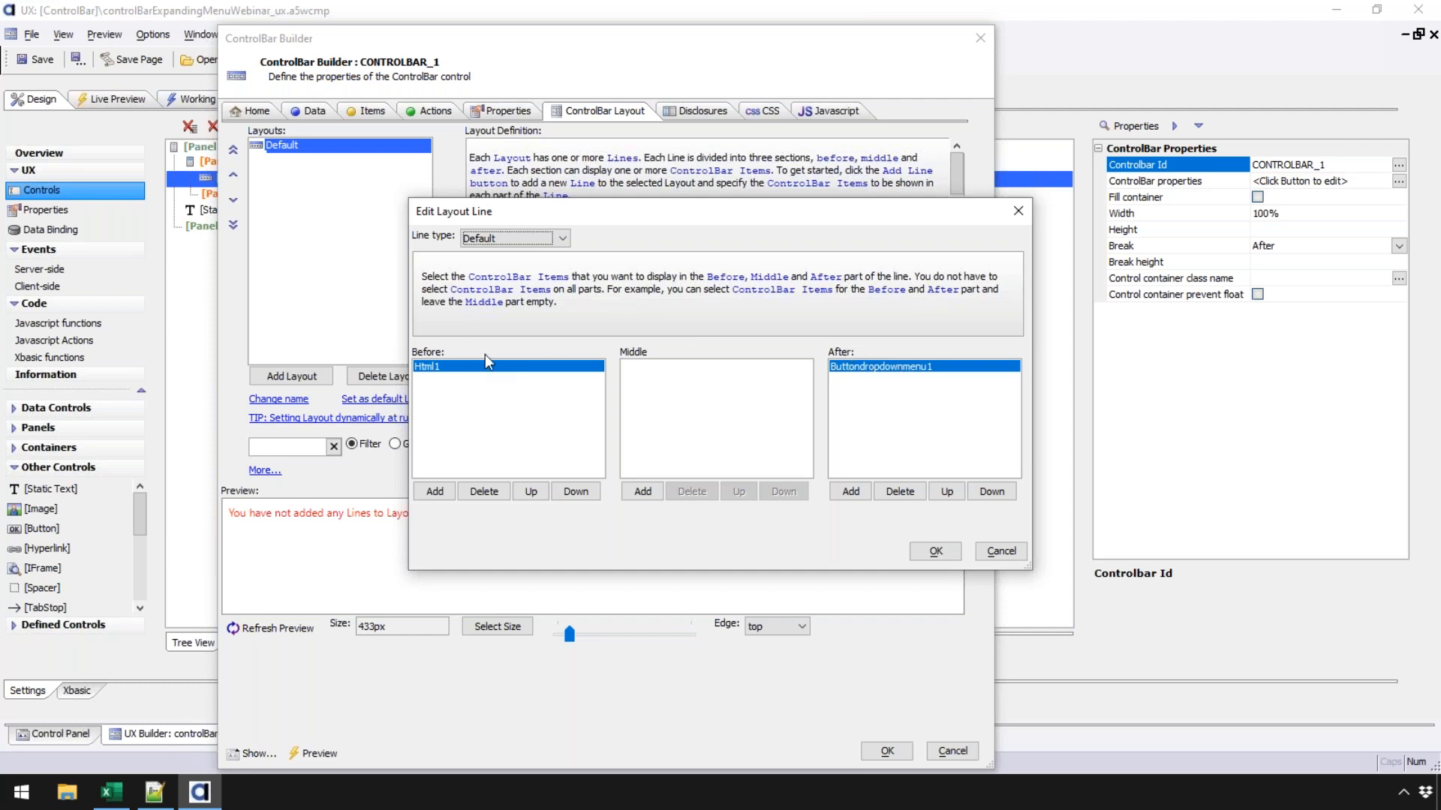
click(935, 551)
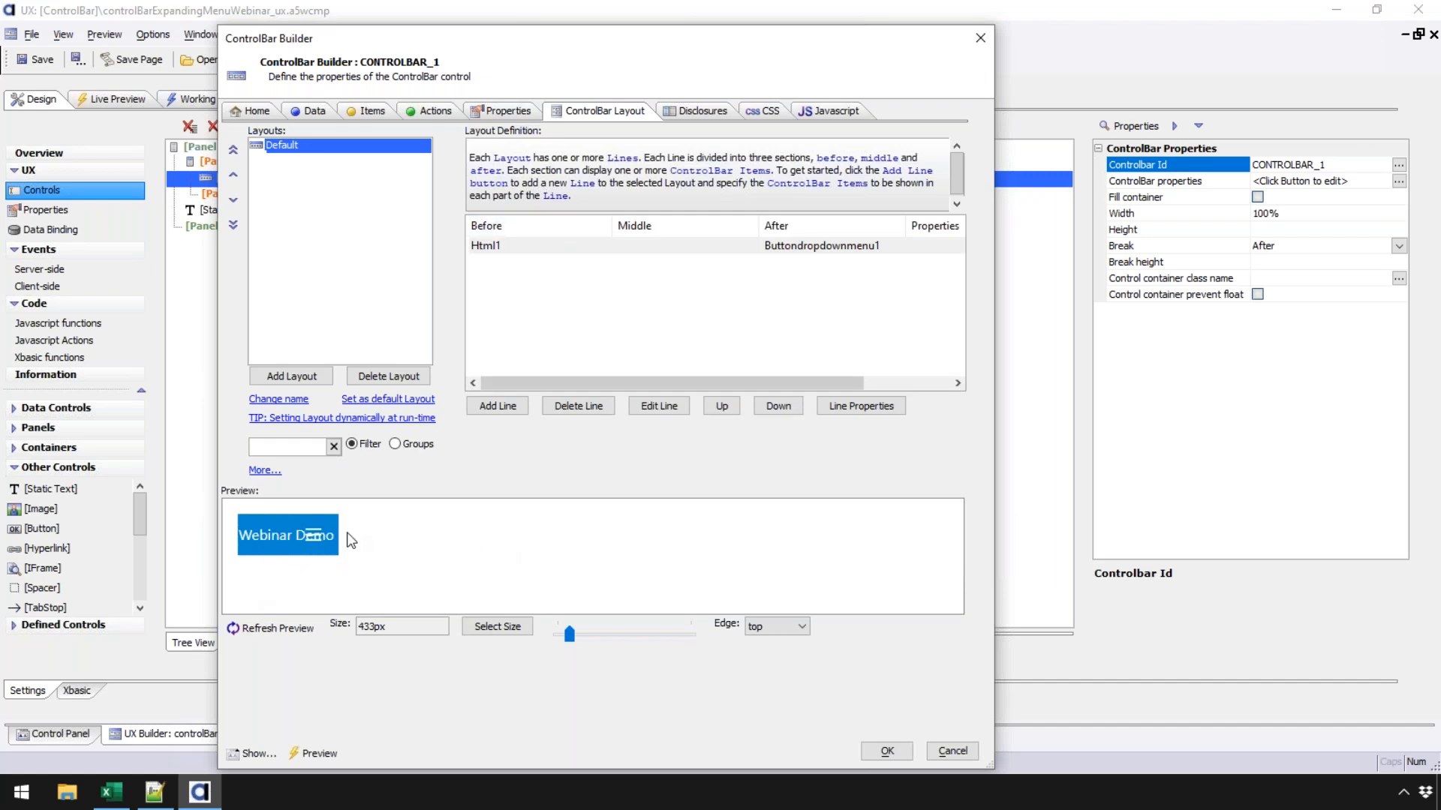
- Refresh the layout preview, close the ControlBar Builder with OK, and save the component
click(297, 638)
click(296, 637)
click(886, 750)
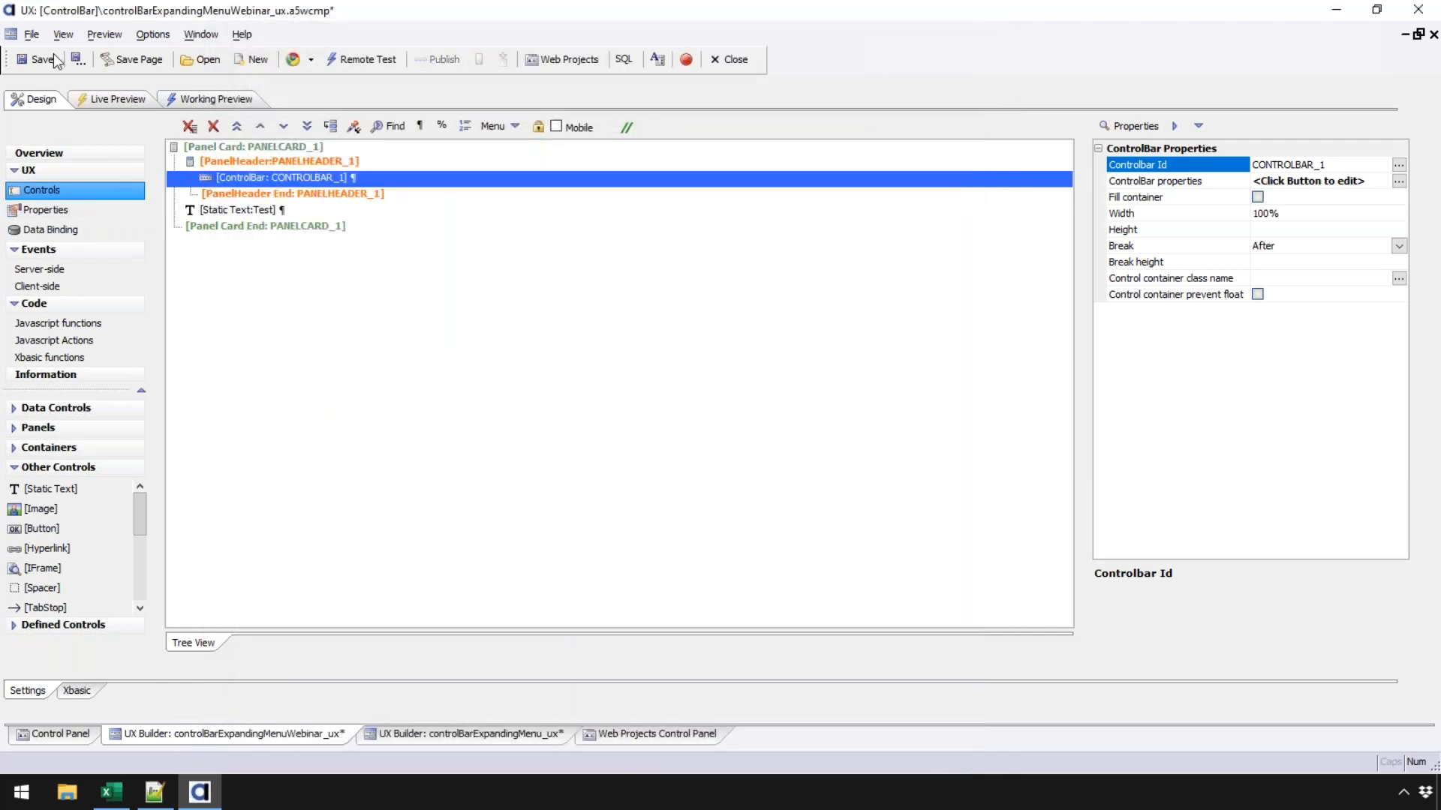
click(37, 60)
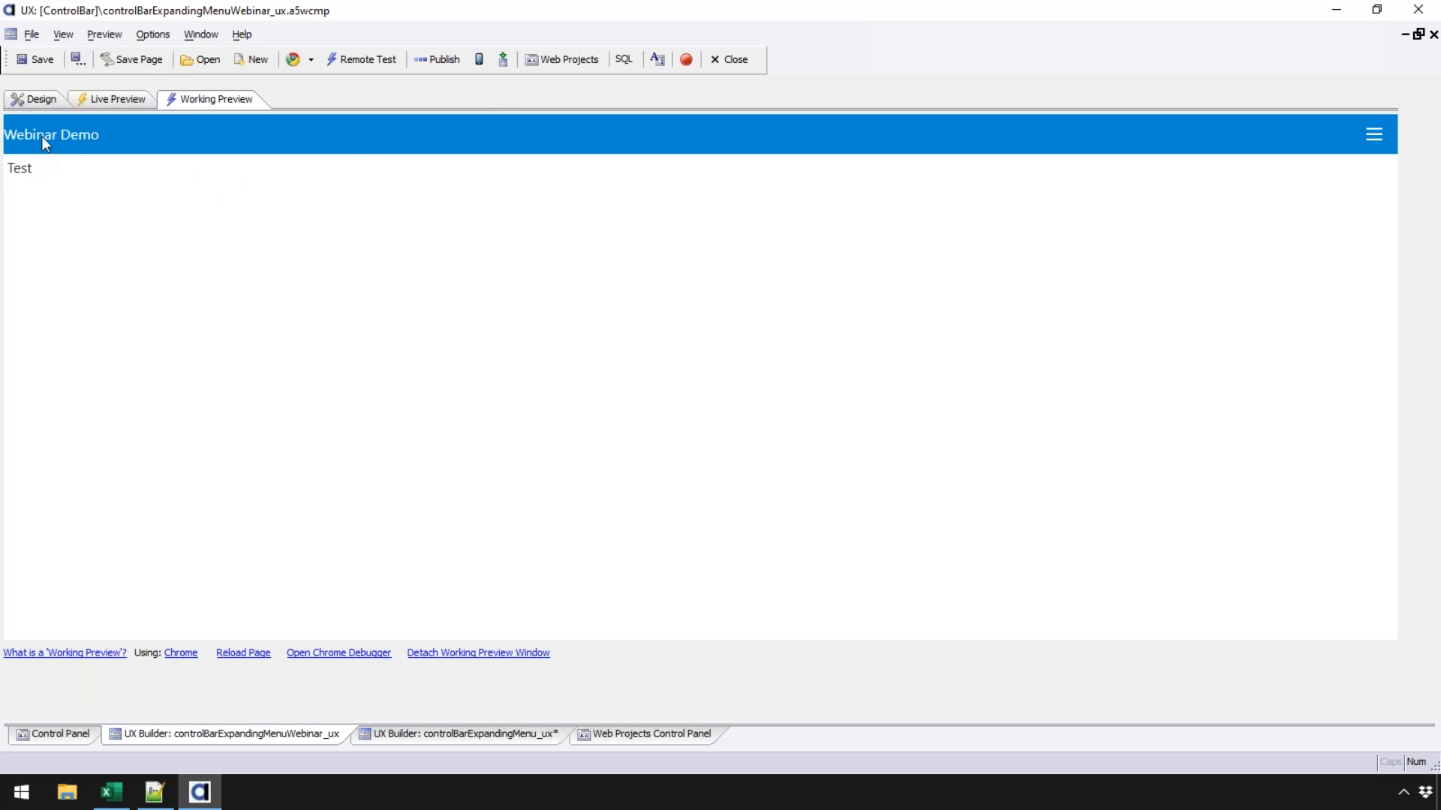
click(41, 98)
- Find the Pre-render component at design-time option in UX Properties and check the current working preview
click(76, 211)
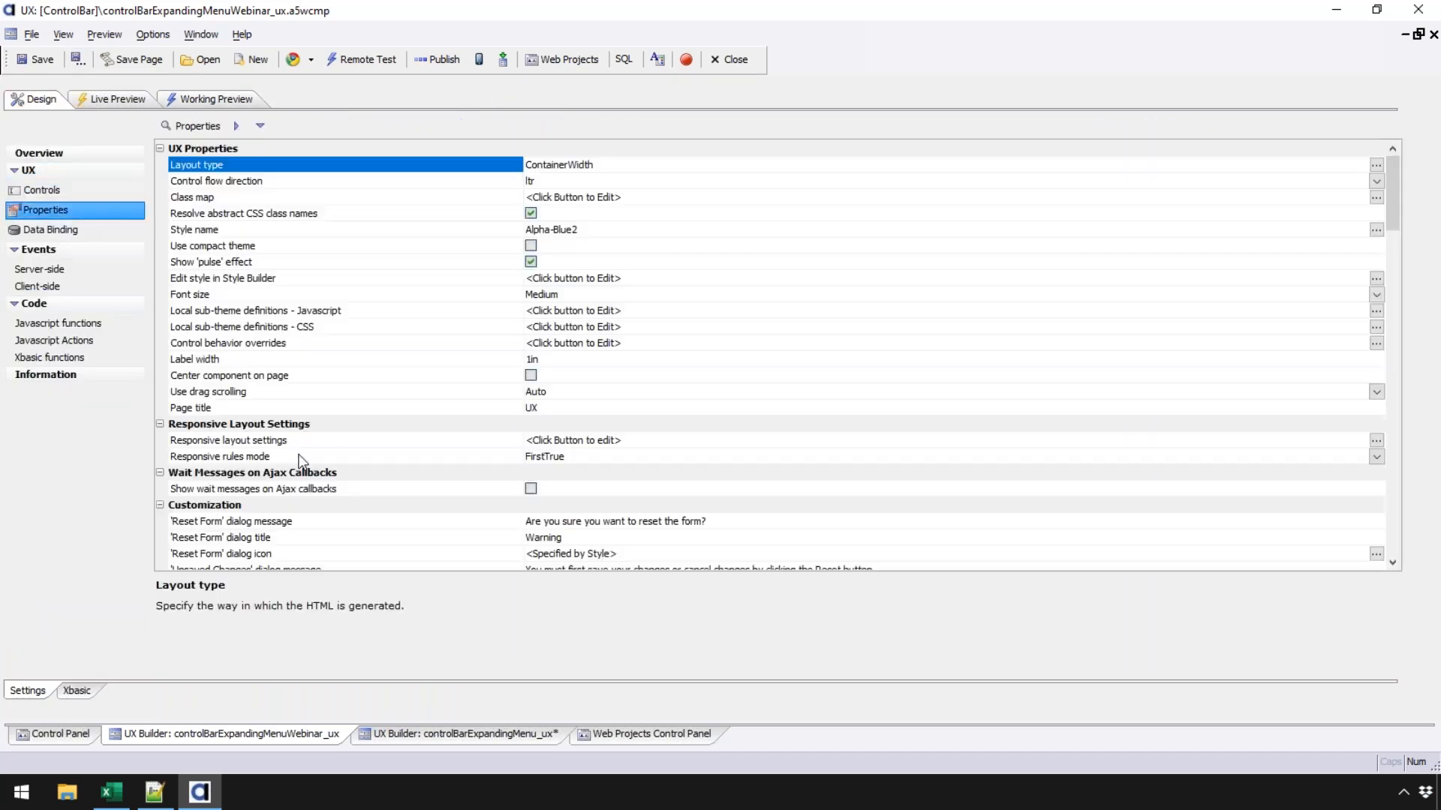
scroll(328, 476, down, 1)
scroll(328, 476, down, 15)
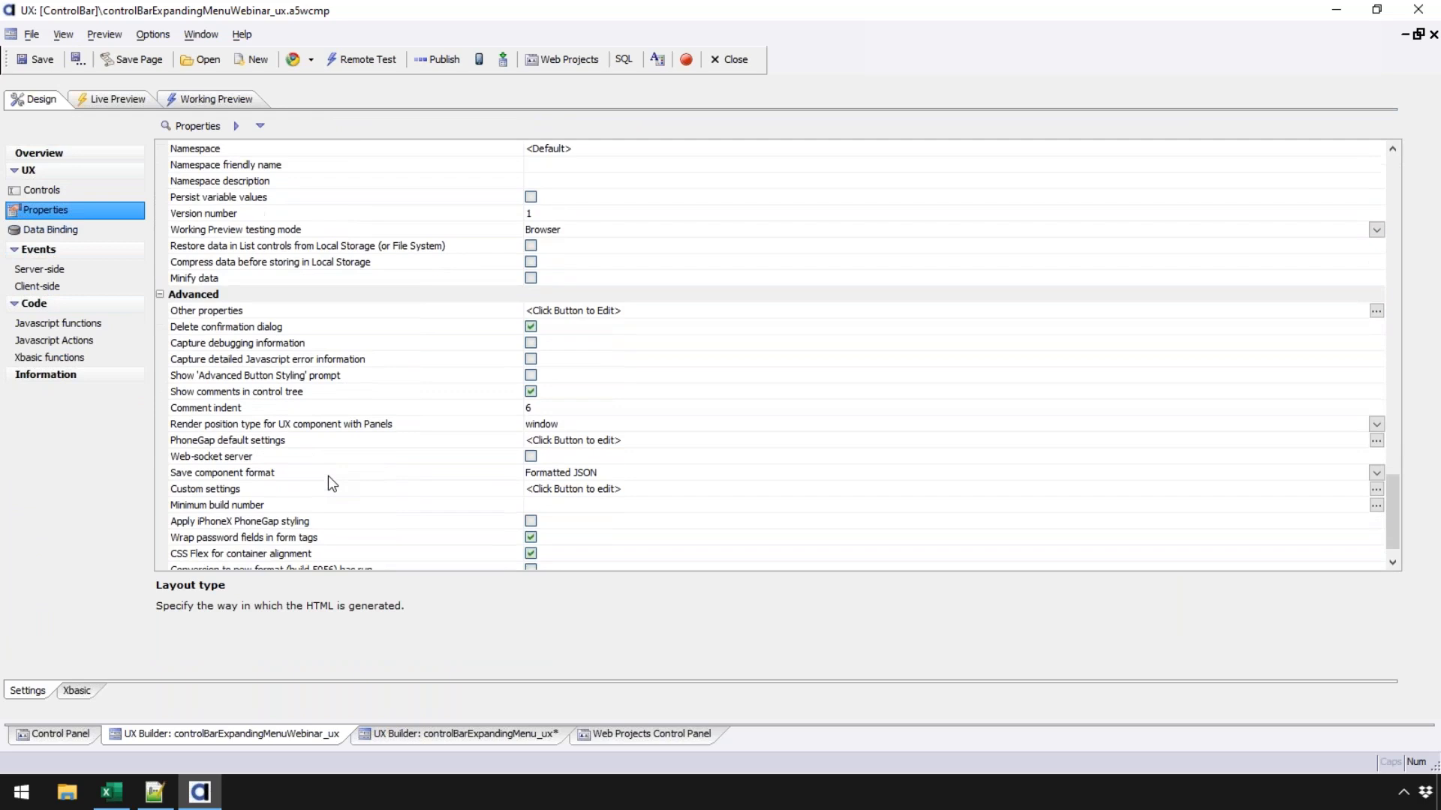
scroll(327, 475, up, 10)
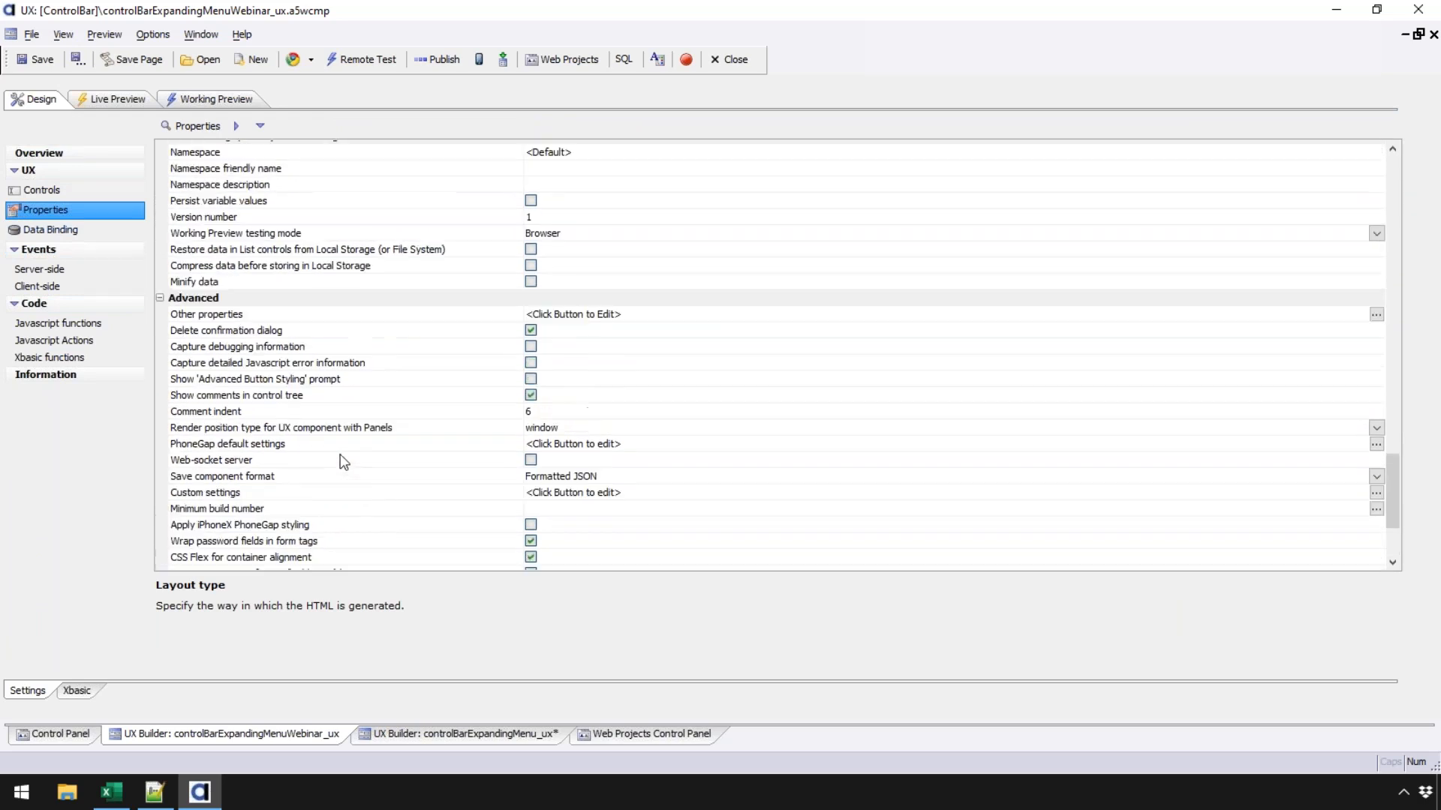
scroll(340, 460, up, 7)
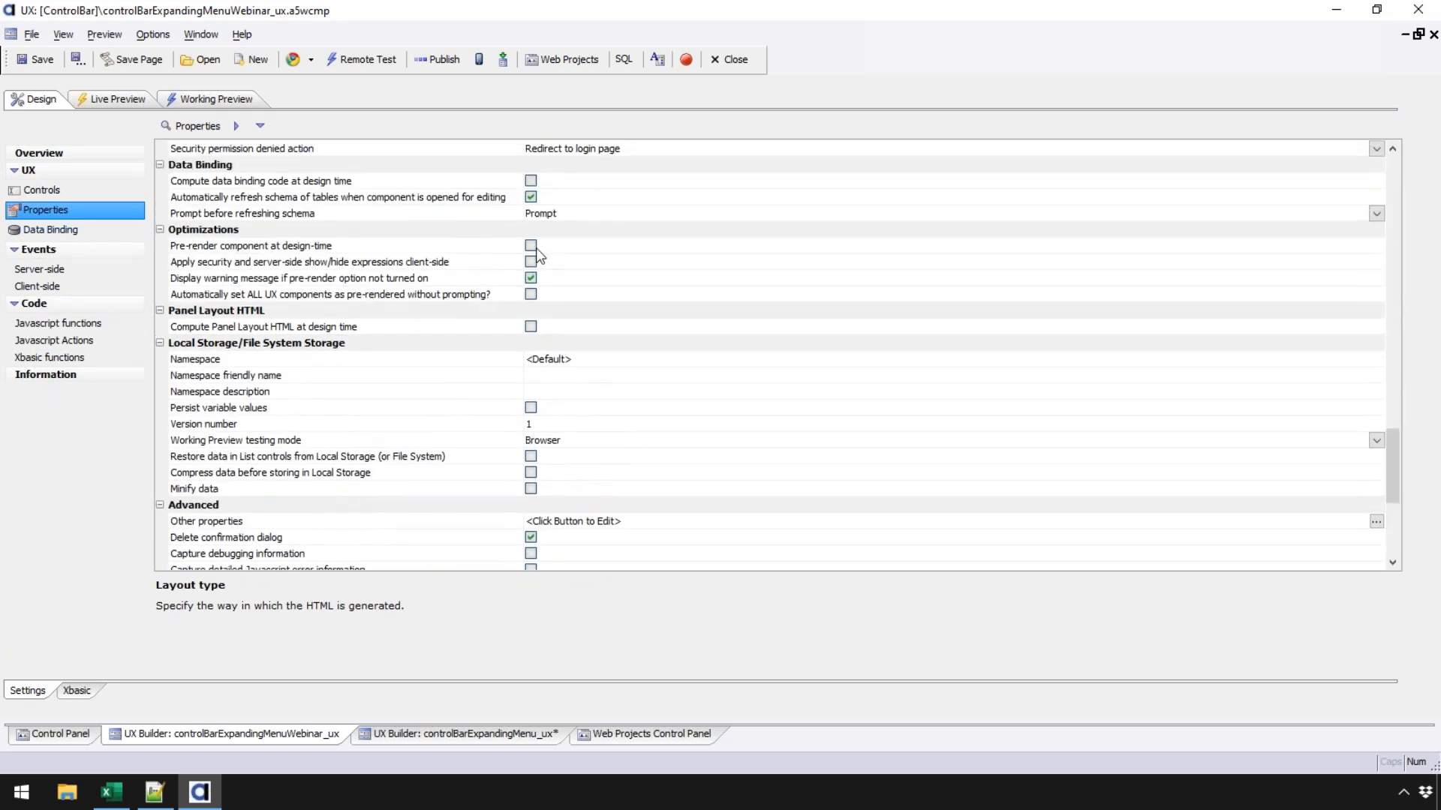
click(375, 251)
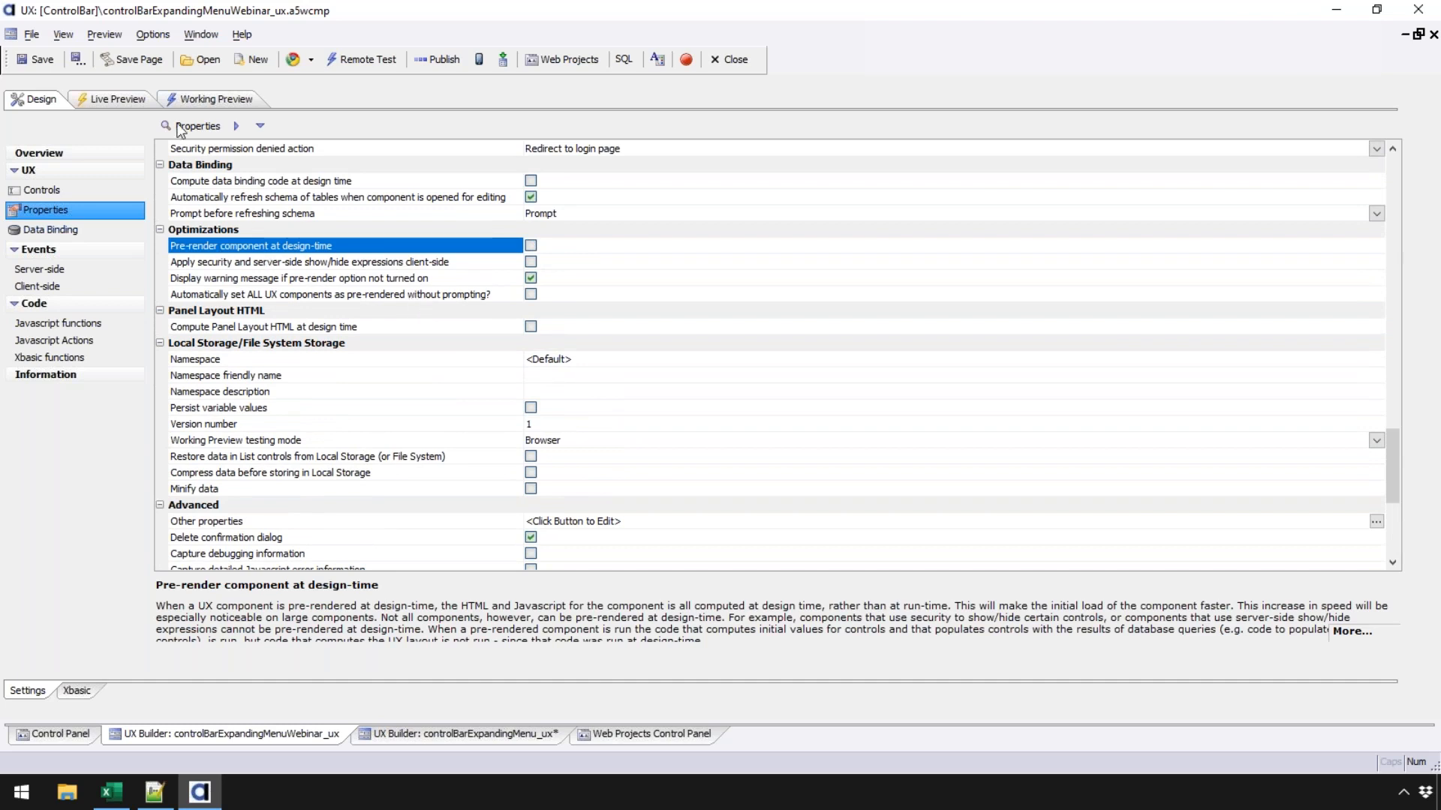
click(203, 97)
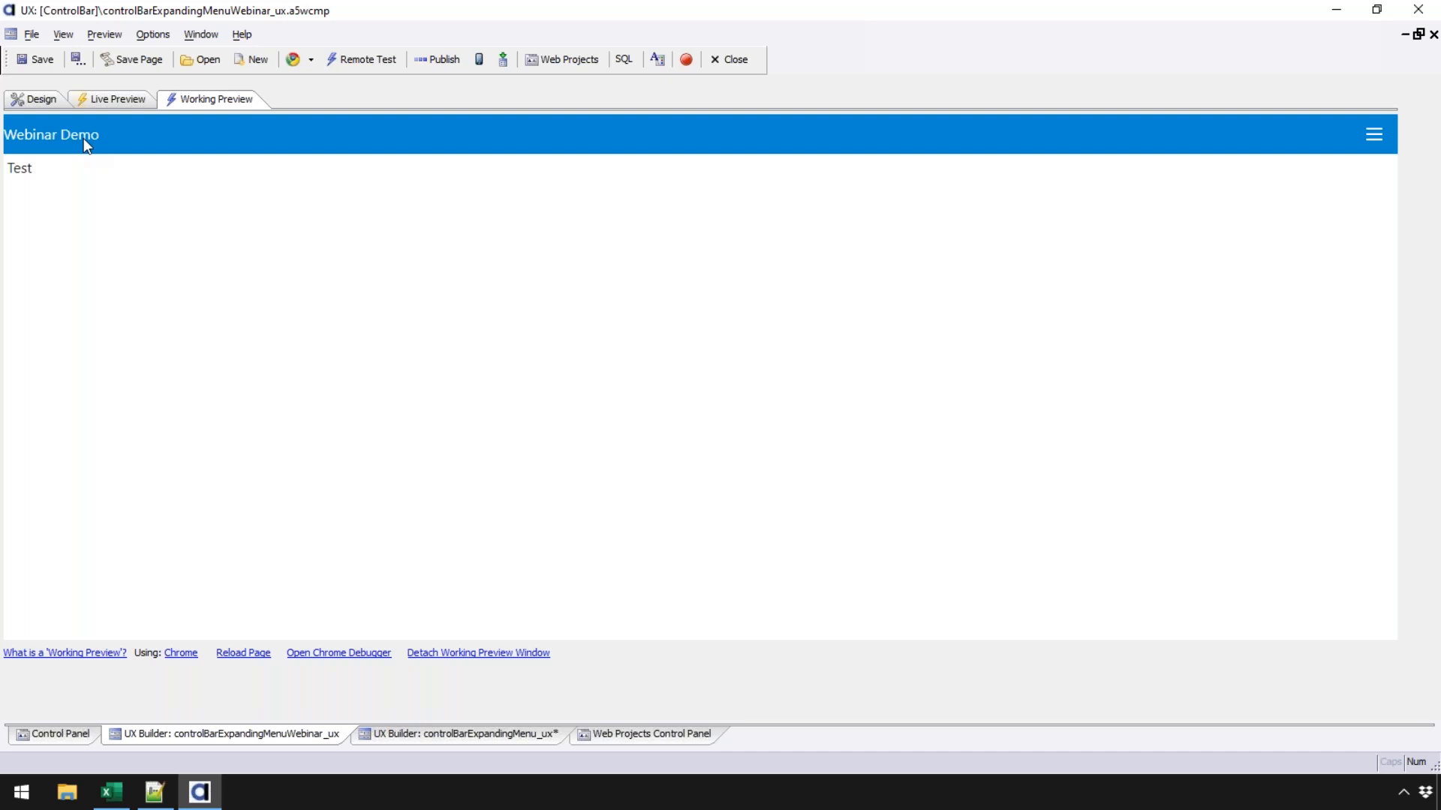
click(34, 99)
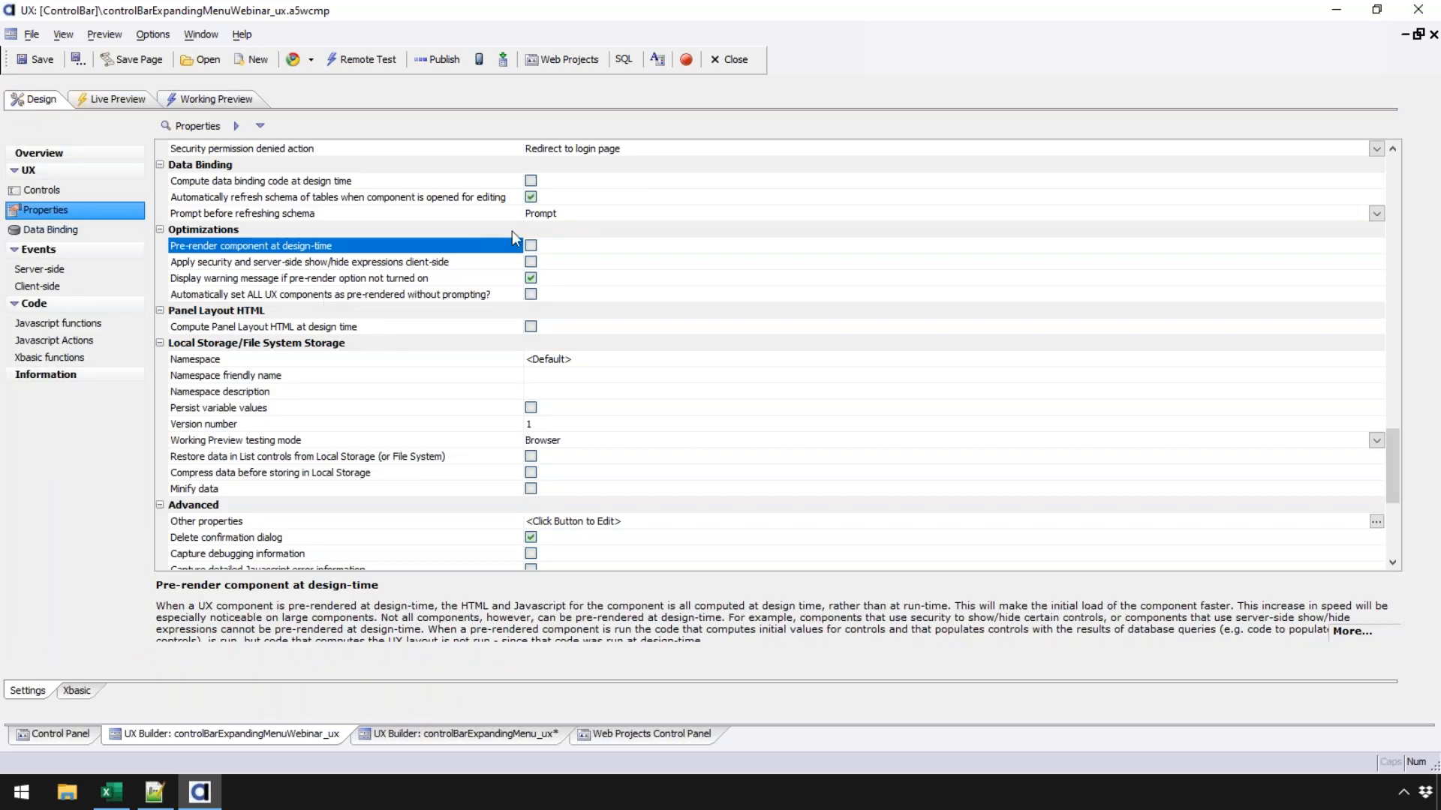
- Enable Pre-render component at design-time, save, and view the working preview again
click(532, 247)
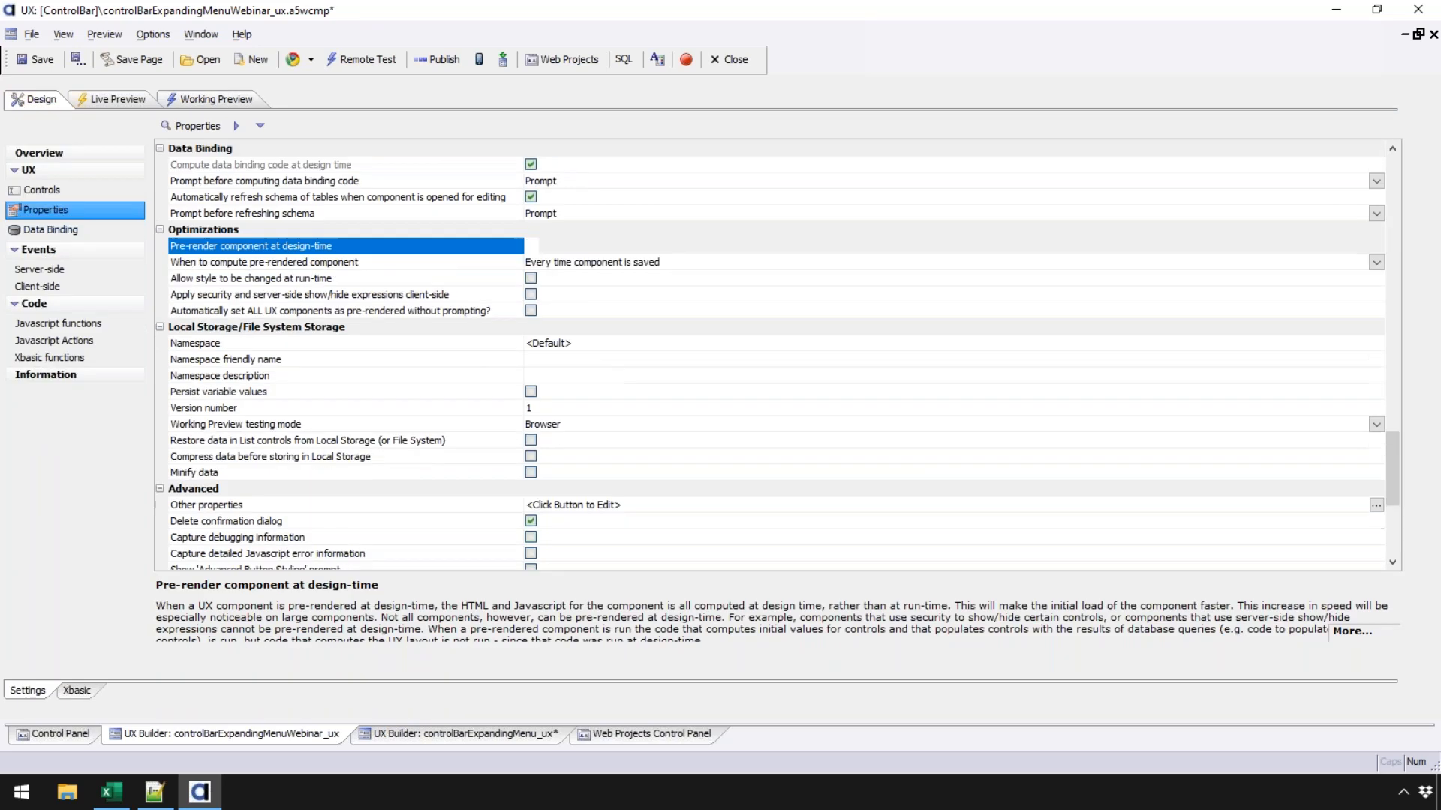
click(38, 60)
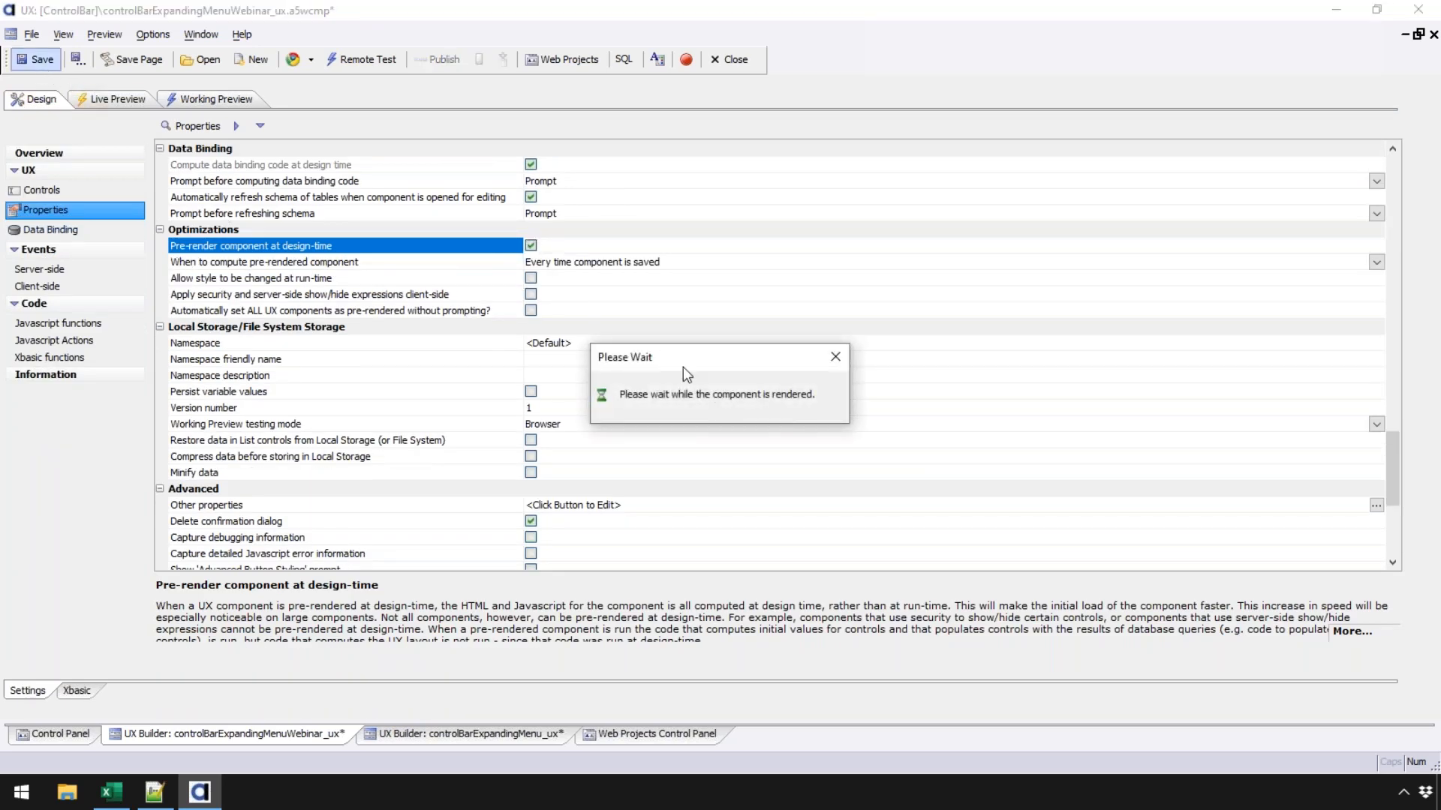
click(201, 100)
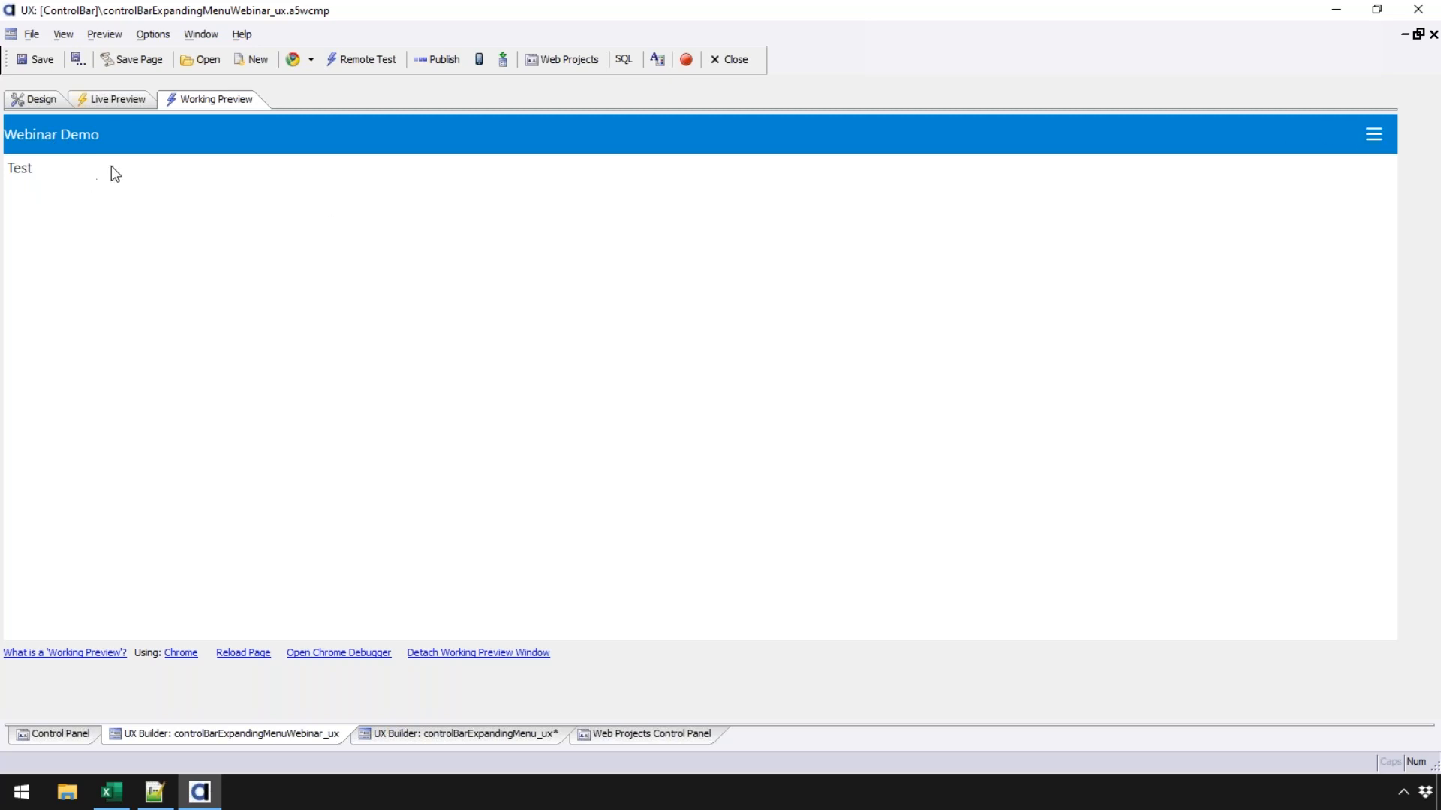
- Open the Webinar Demo header's dropdown menu in the preview, then go back to Design
click(1369, 136)
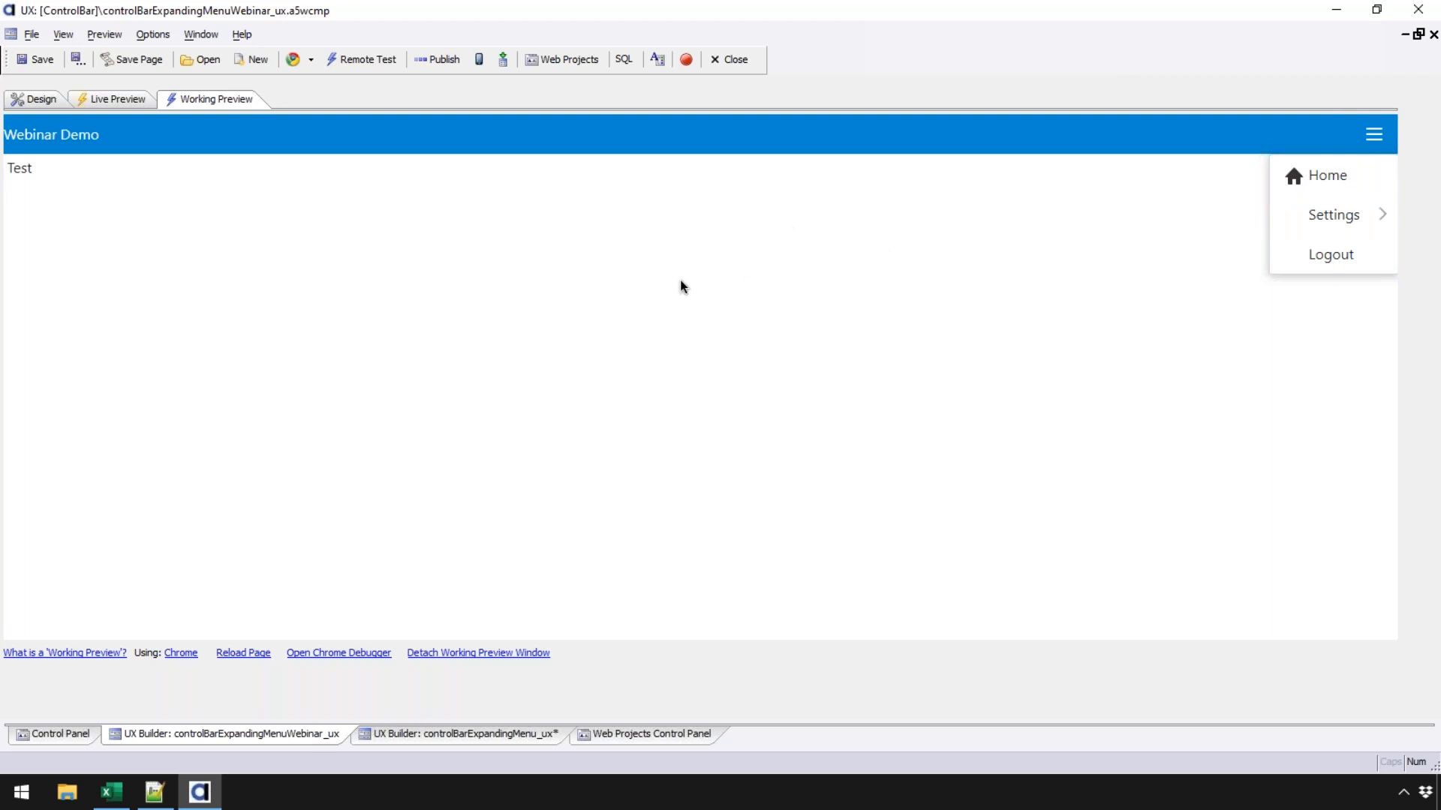
click(1382, 136)
mouse_move(1358, 214)
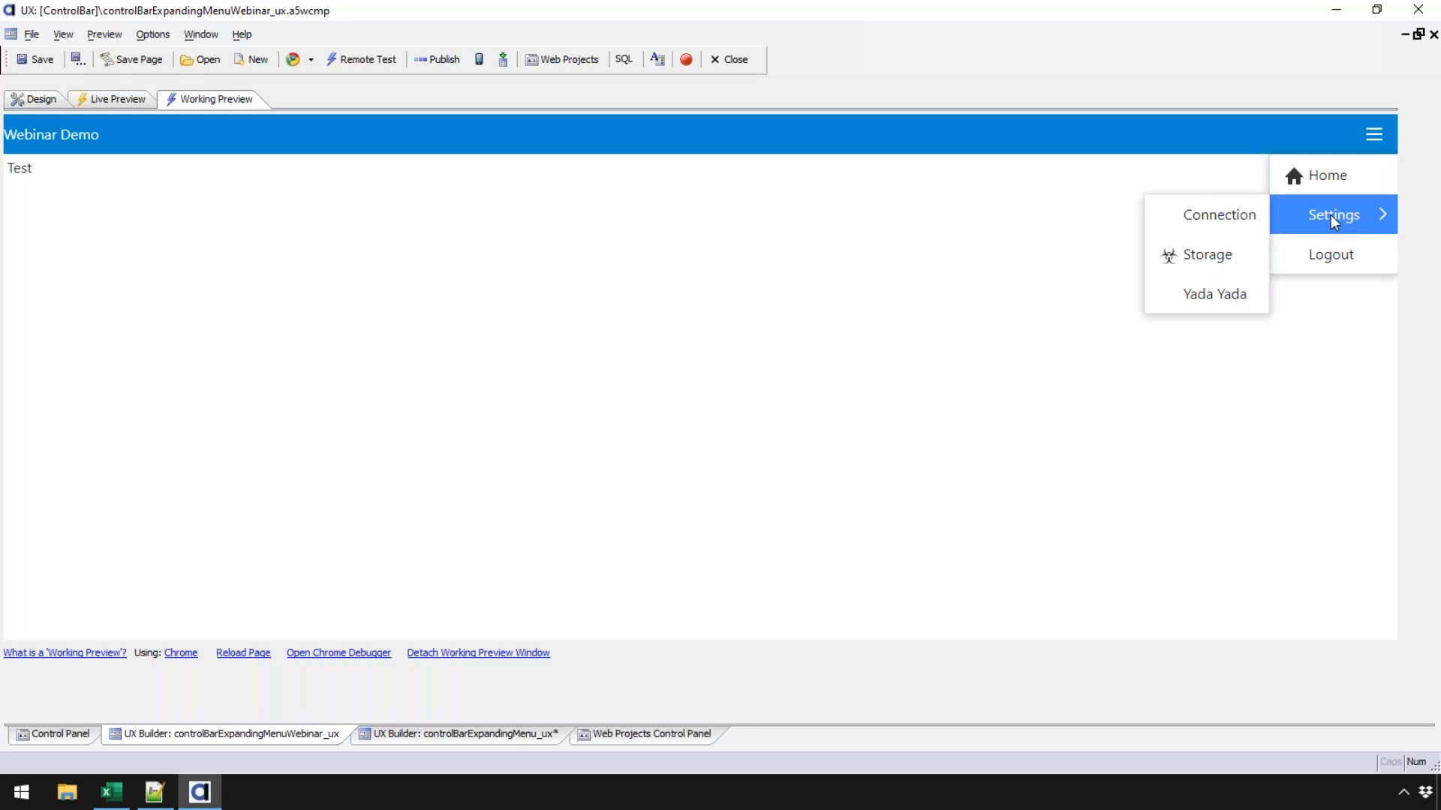
click(34, 99)
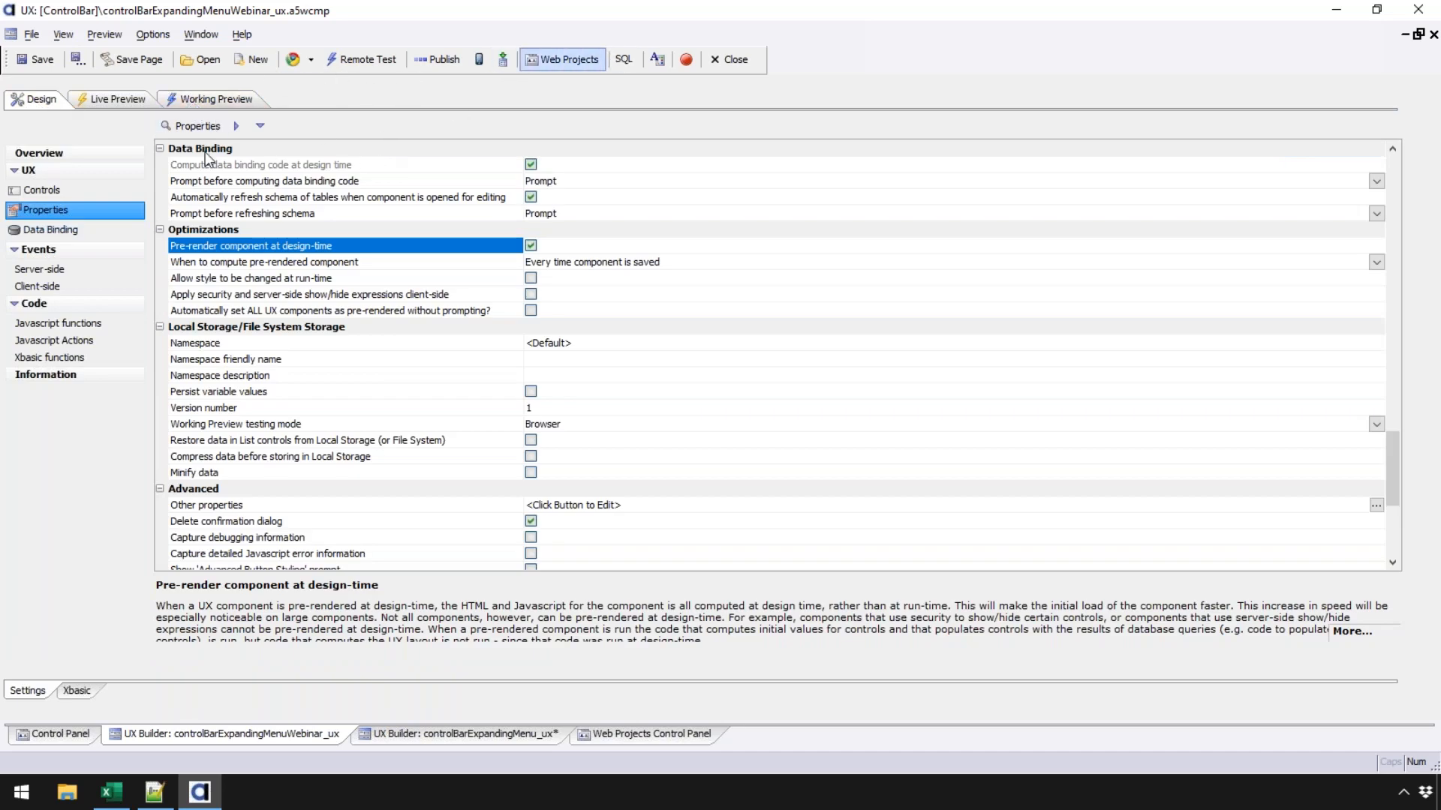
- Show the controls tree and test the hamburger menu in the iPhone working preview
click(57, 183)
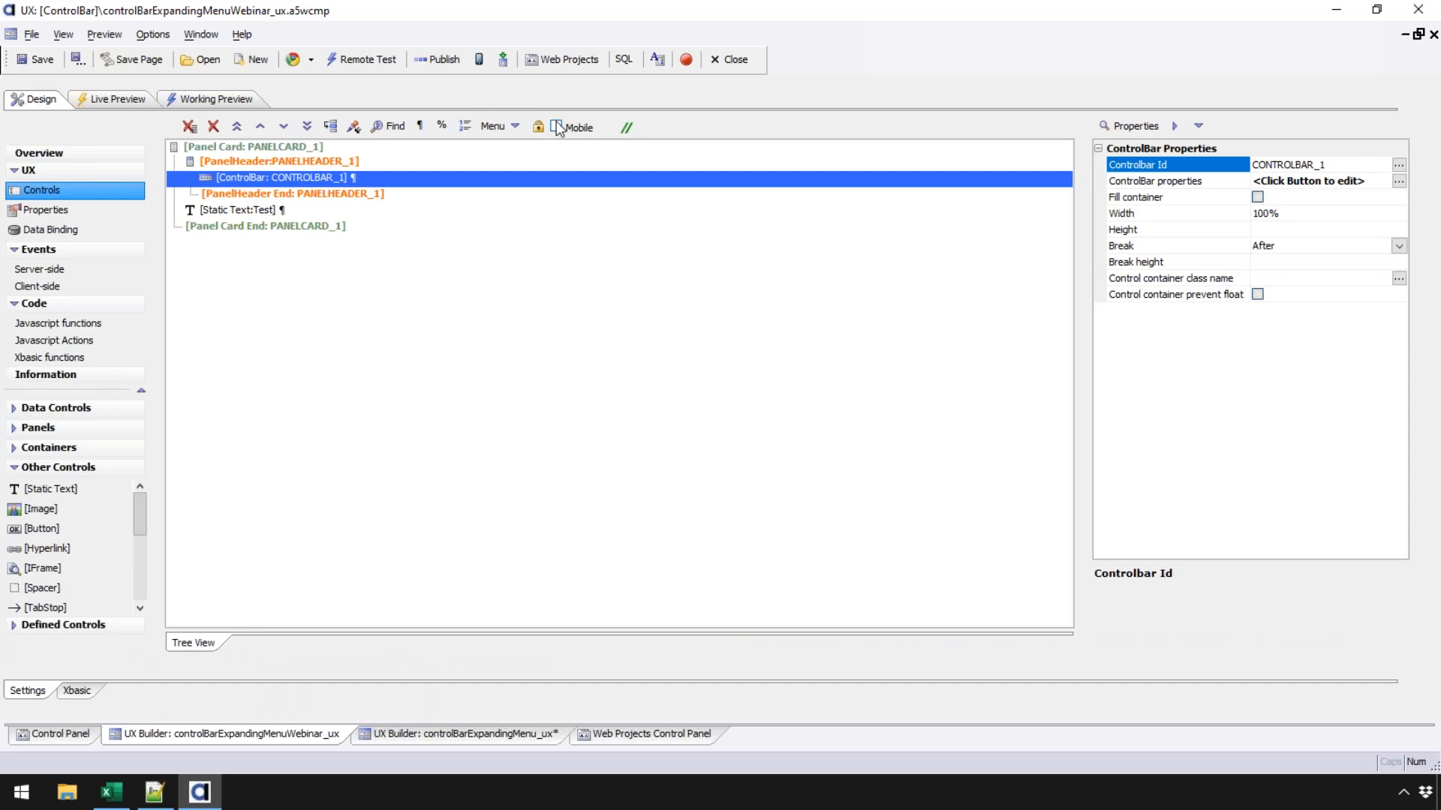
click(230, 96)
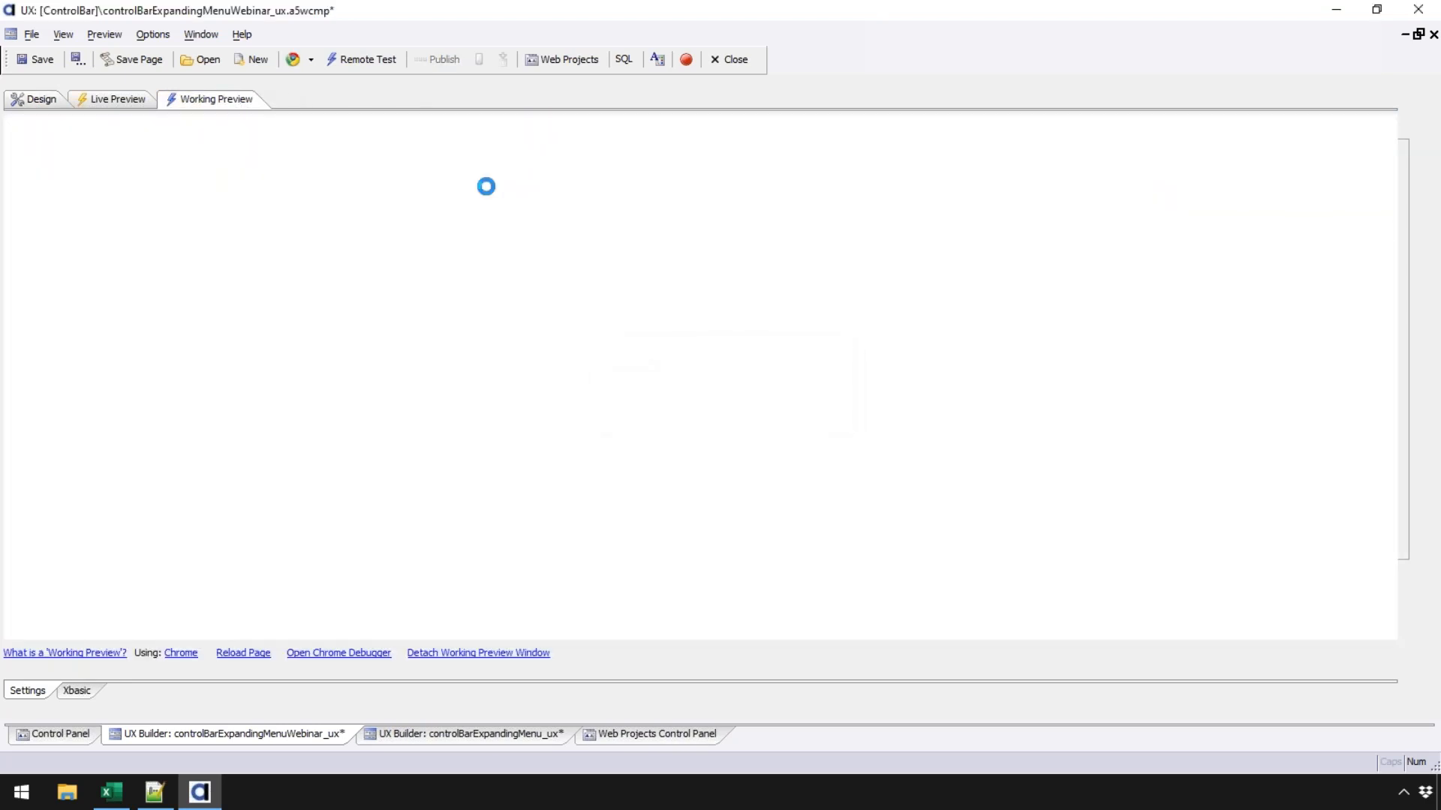
click(810, 294)
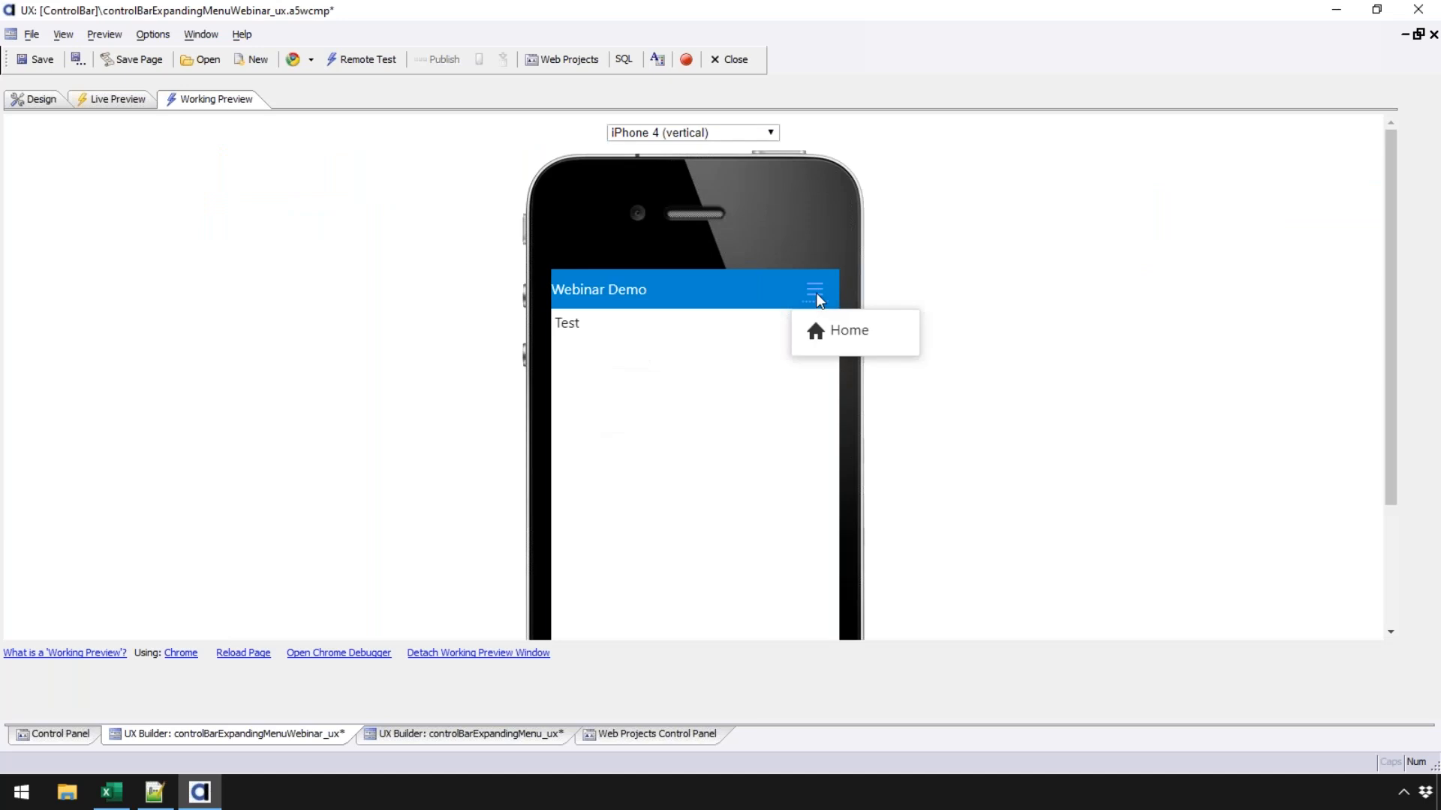
click(727, 137)
- Switch the preview device to iPad Pro (vertical), open the header menu, and return to Design
click(727, 135)
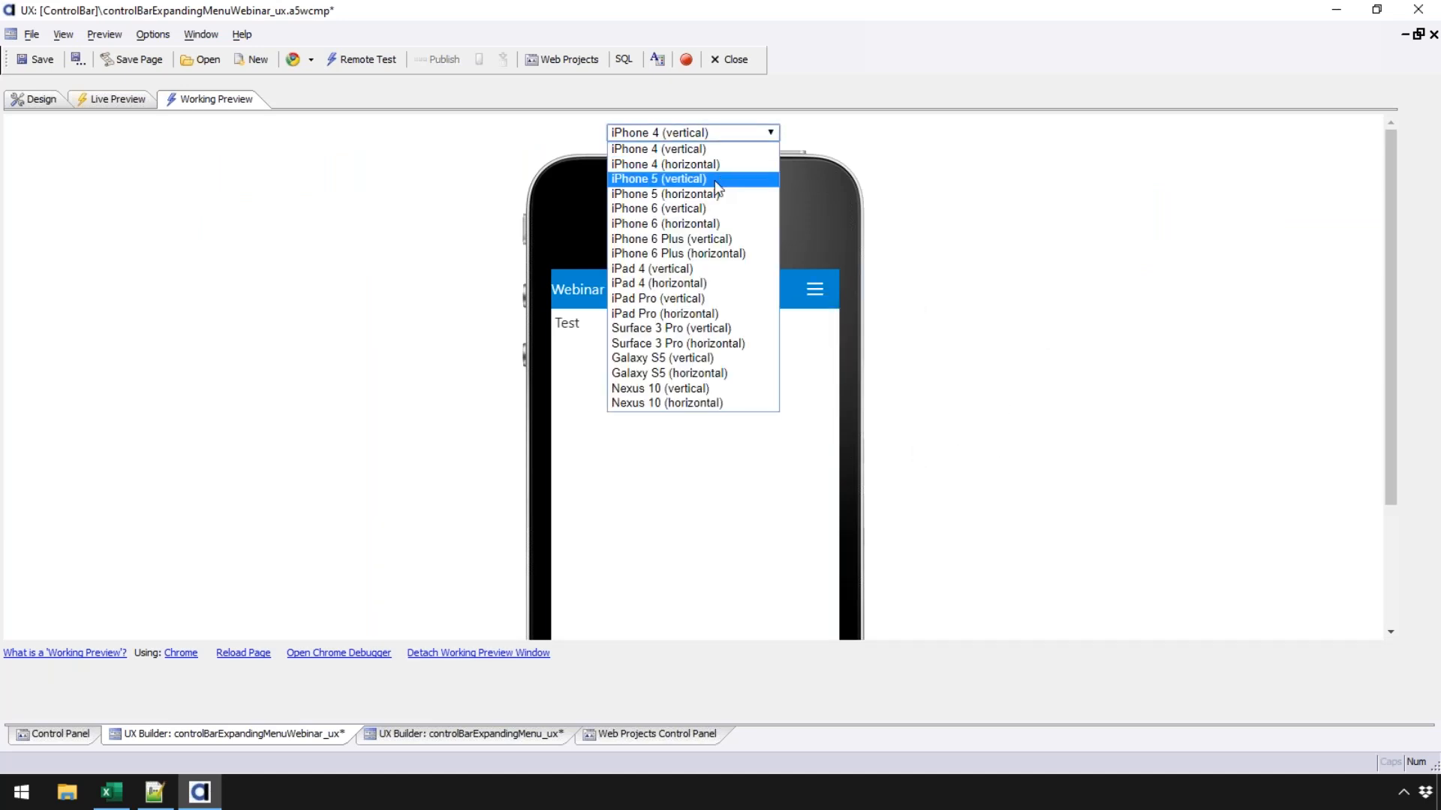
click(706, 299)
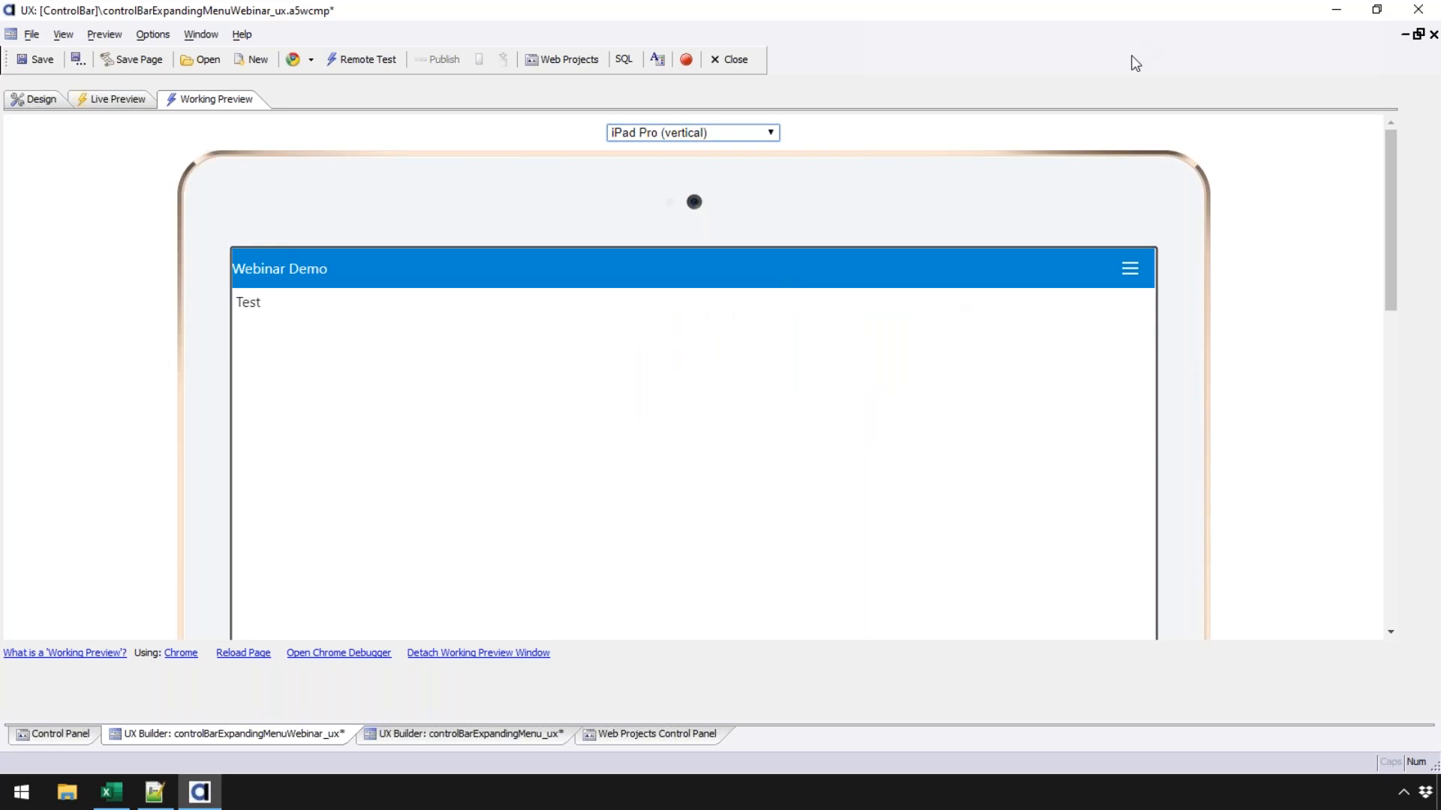
click(1133, 269)
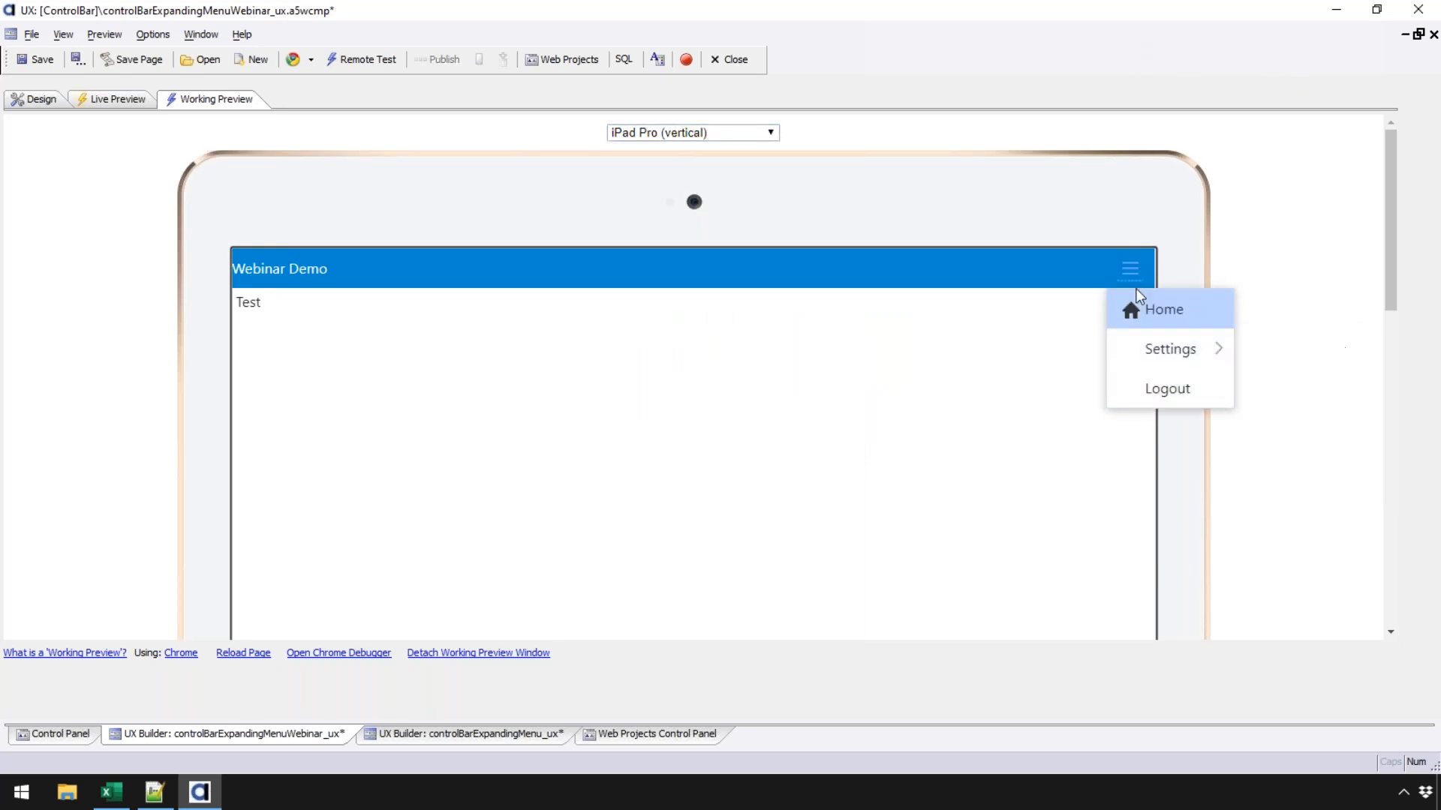
click(36, 99)
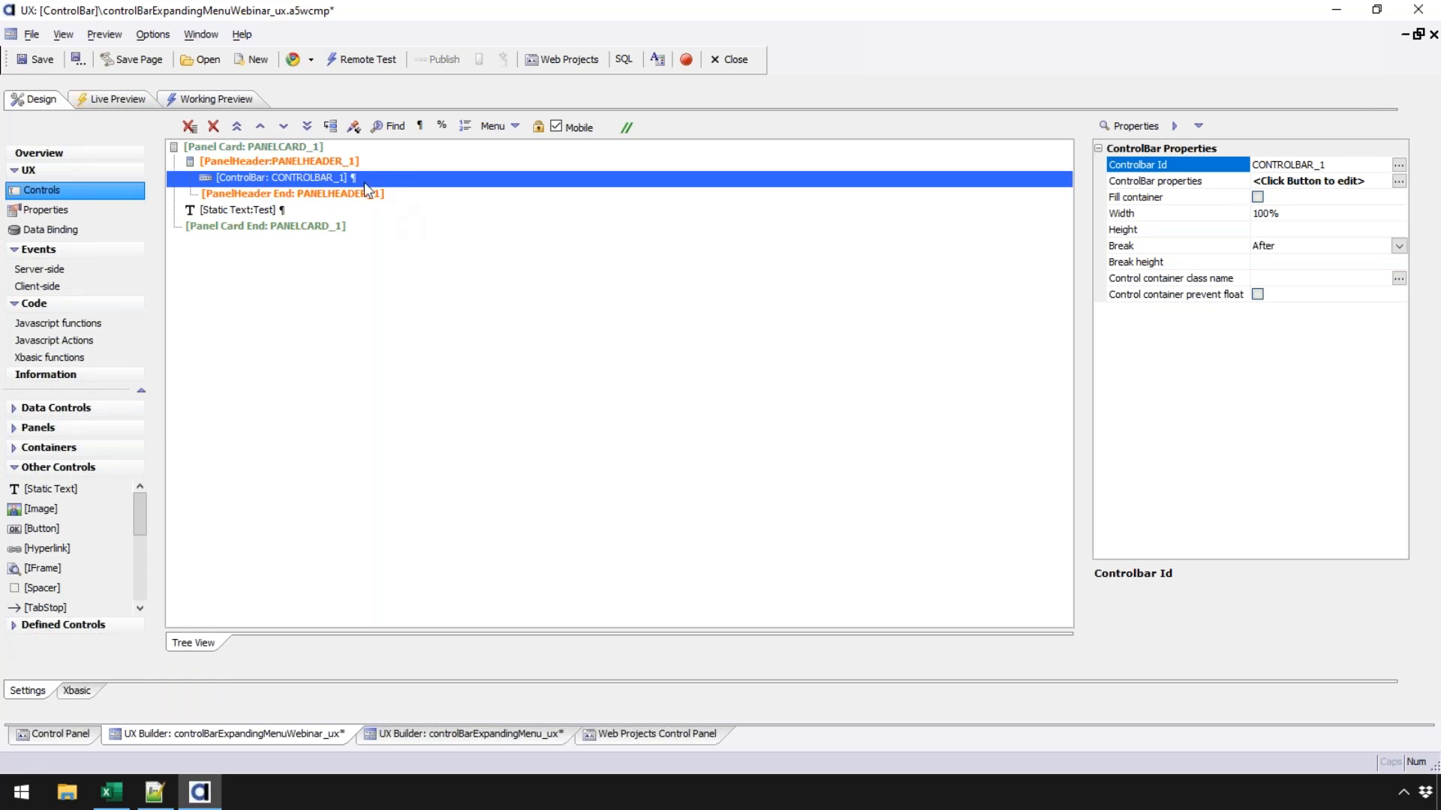
- In the dropdown button's menu tree, move Yada Yada up above Storage
double_click(337, 181)
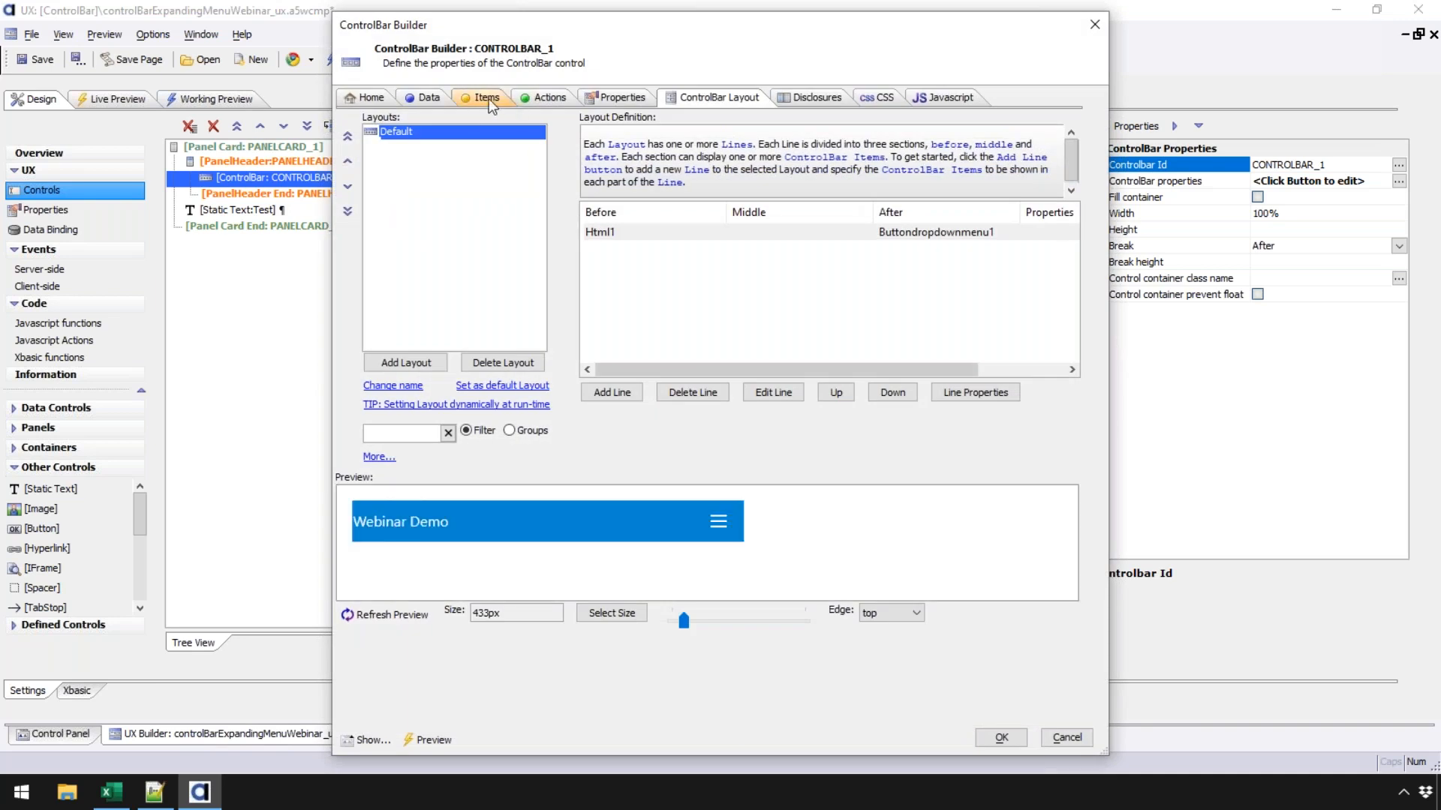
click(489, 98)
double_click(782, 343)
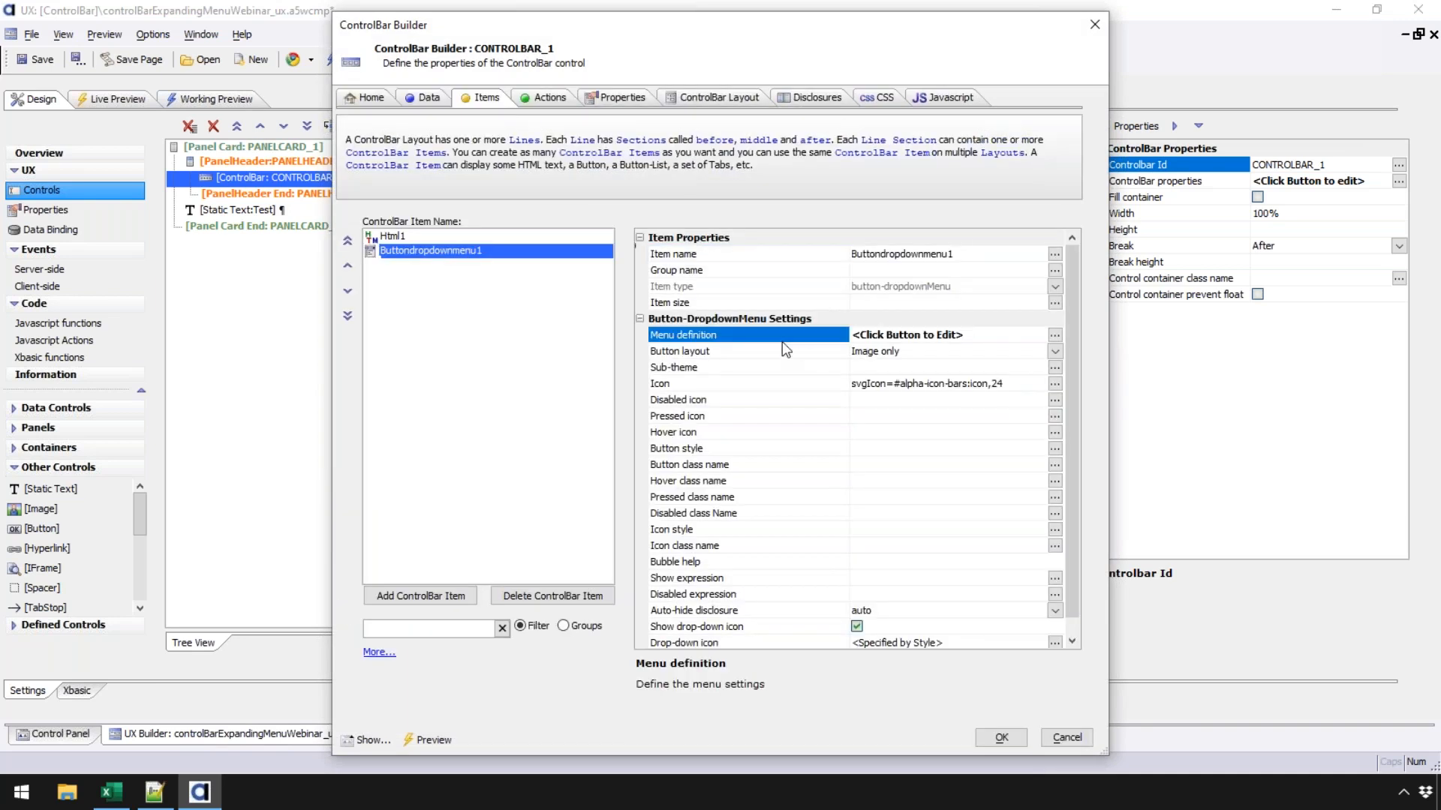
double_click(593, 248)
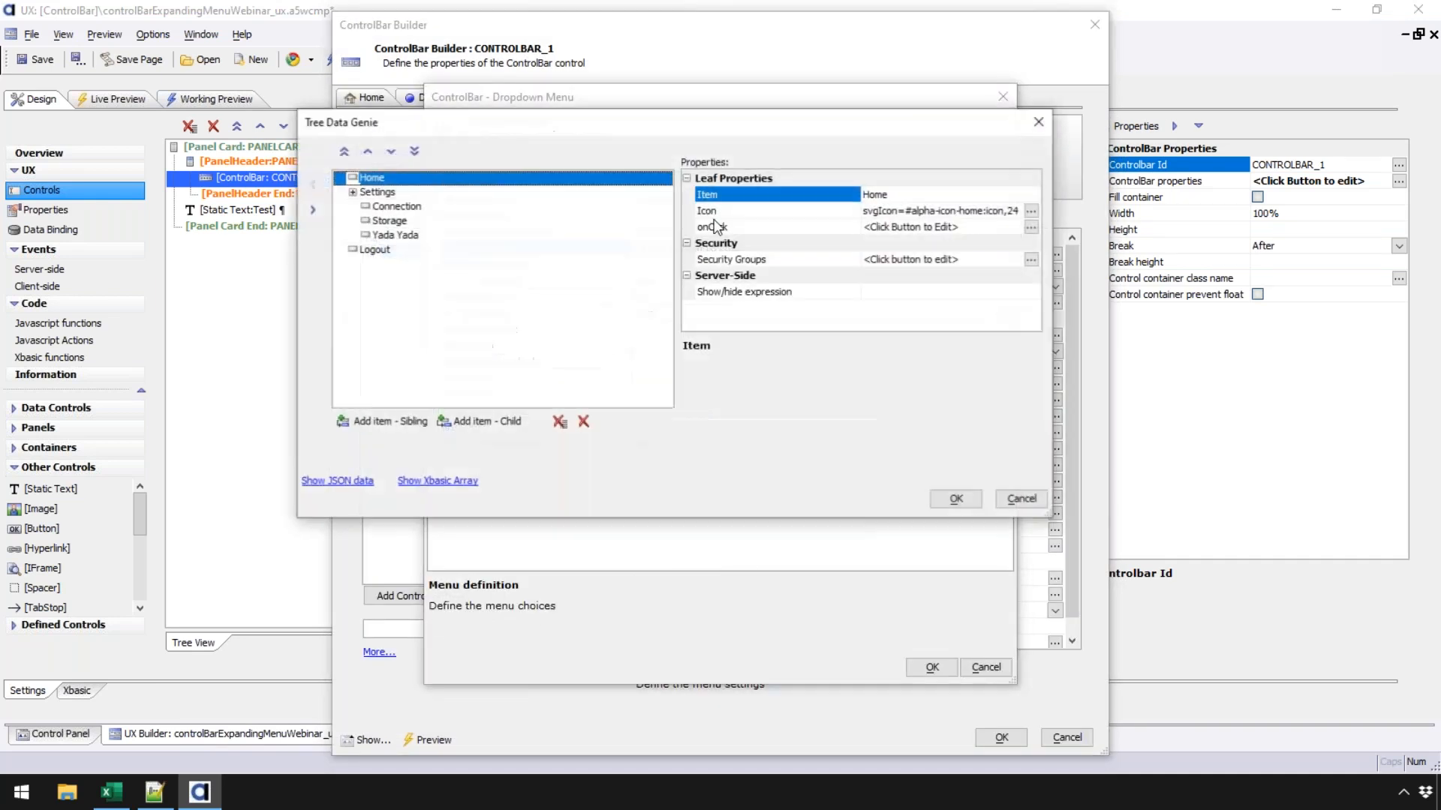
click(396, 235)
click(367, 152)
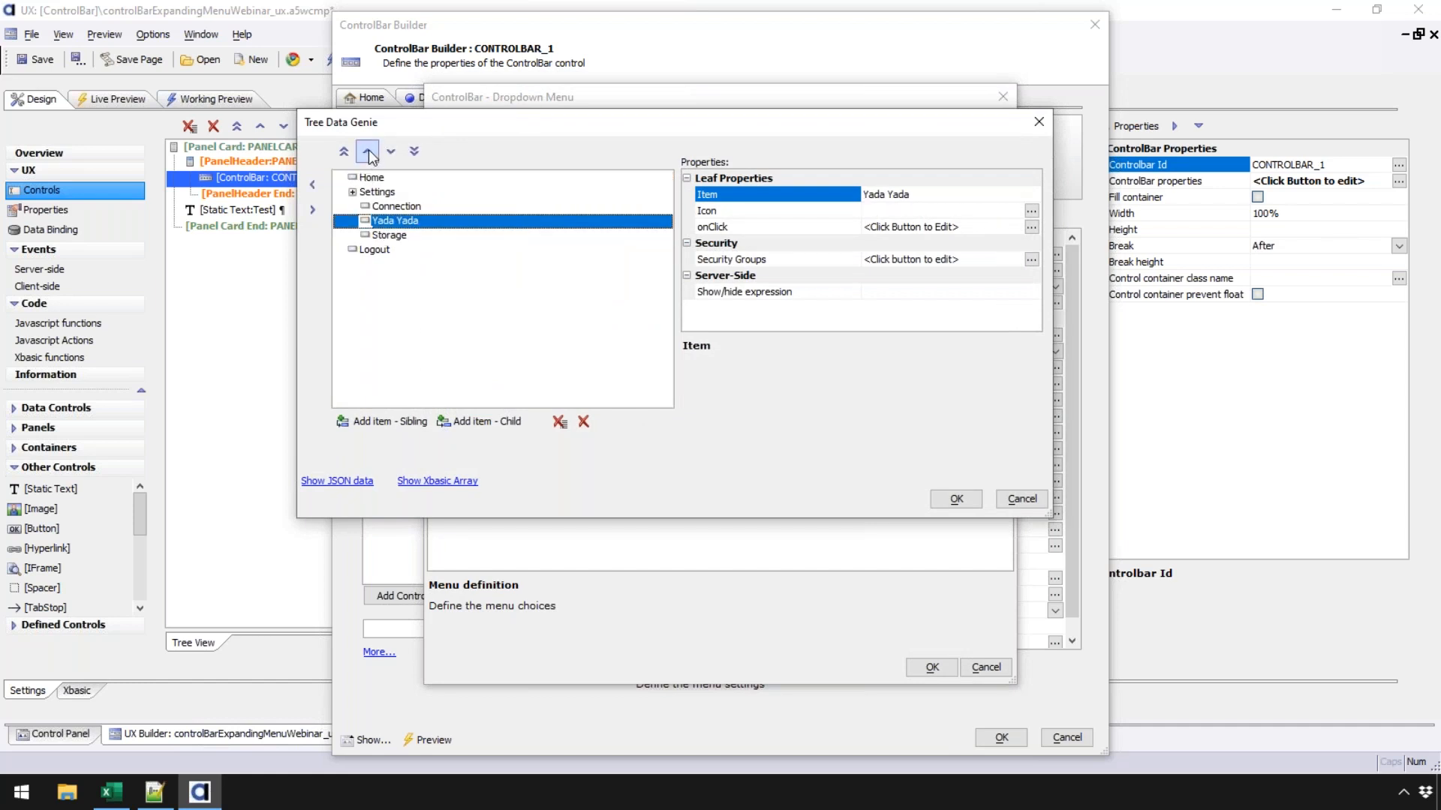
- Set the Connection menu entry's icon to the built-in codeBug SVG
click(529, 207)
click(1032, 211)
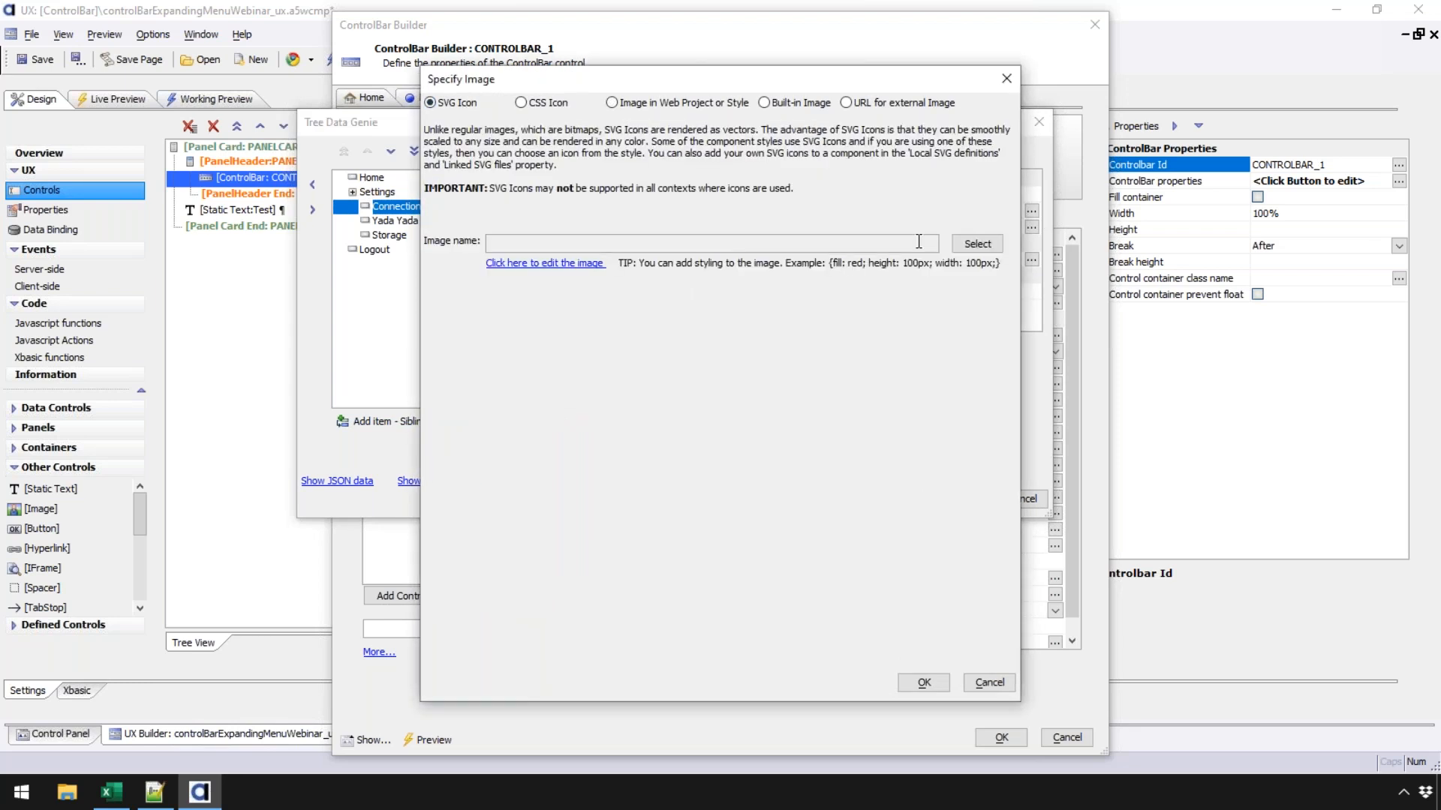
click(972, 244)
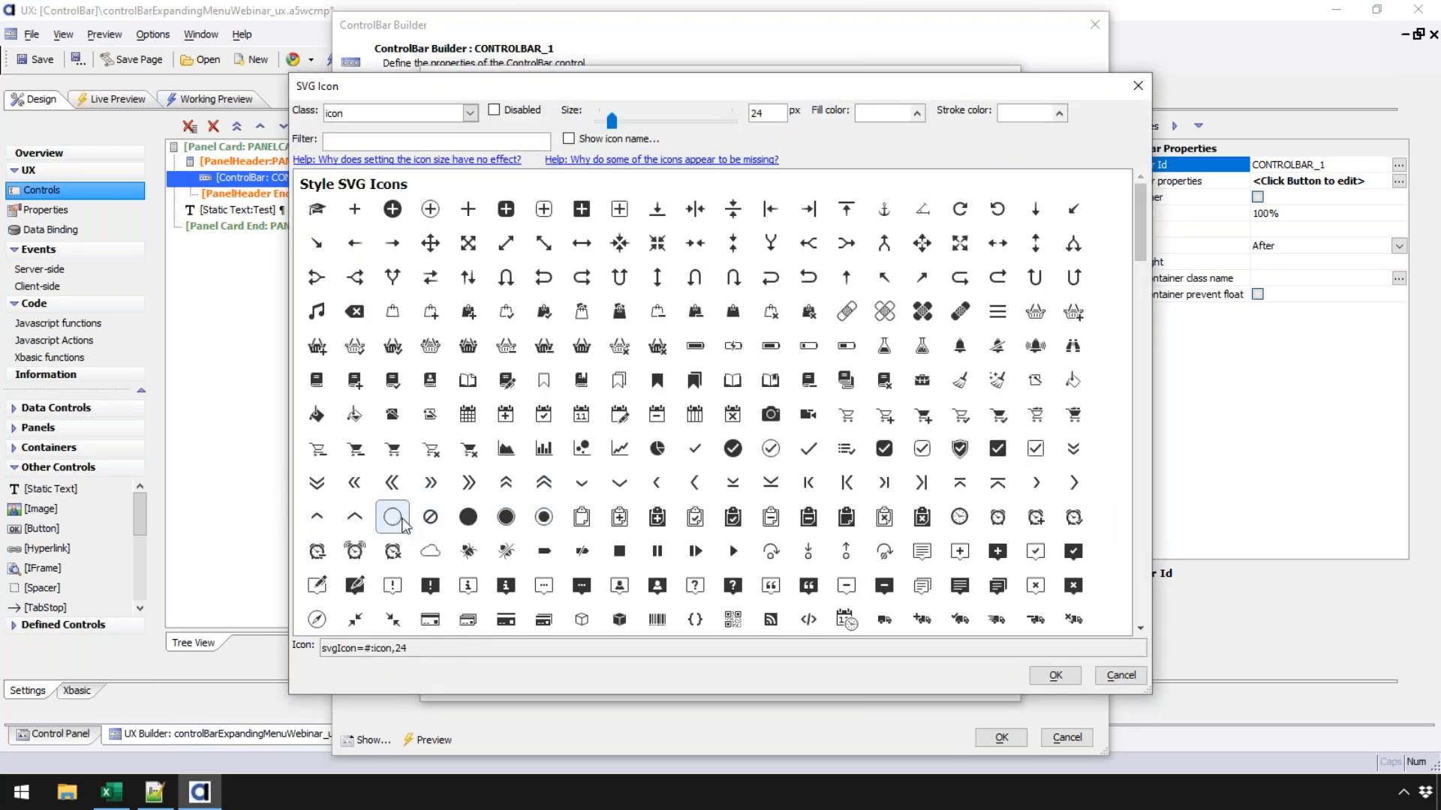
click(467, 552)
click(1054, 675)
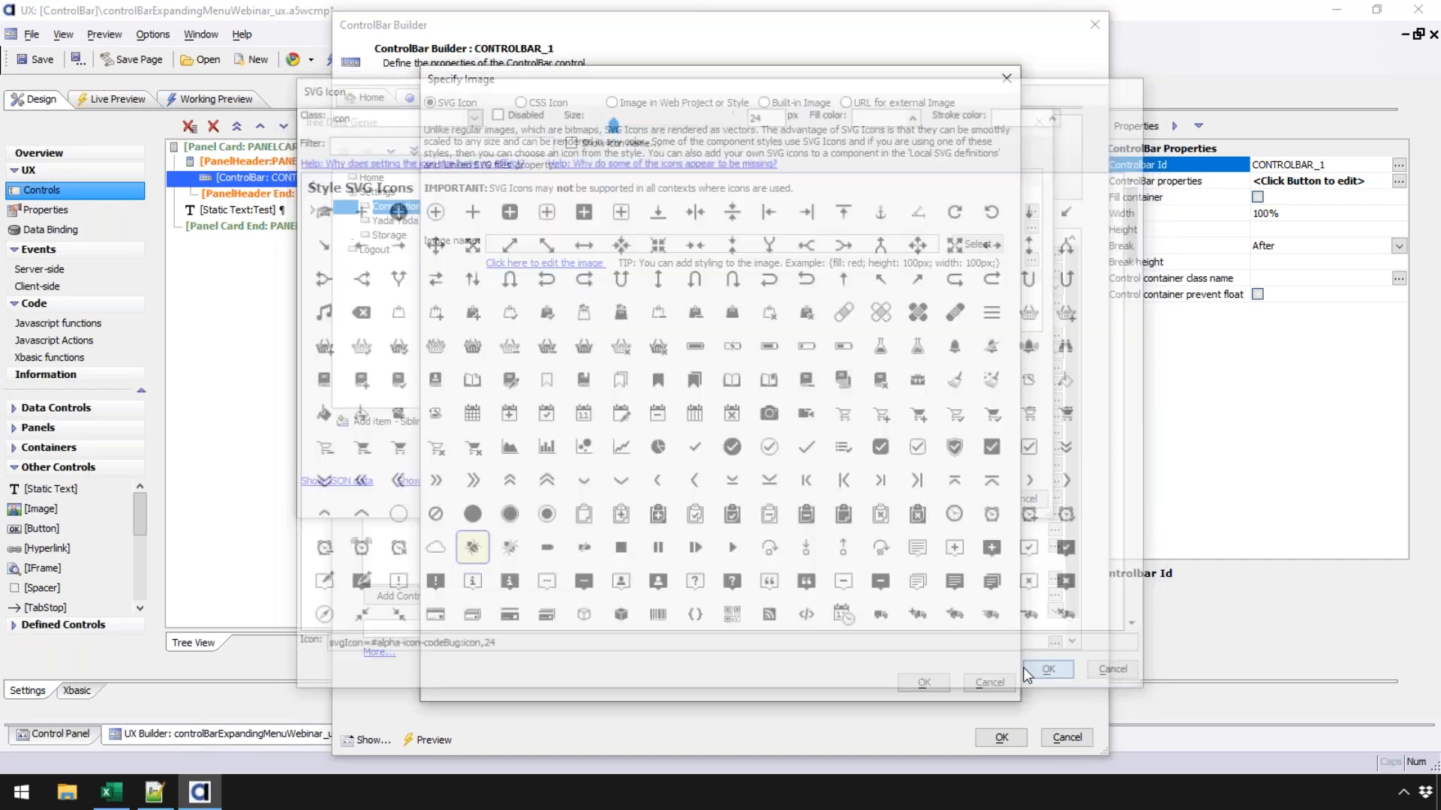
click(938, 679)
- Accept the menu tree, dropdown and ControlBar dialogs, then save the component
click(924, 499)
click(927, 673)
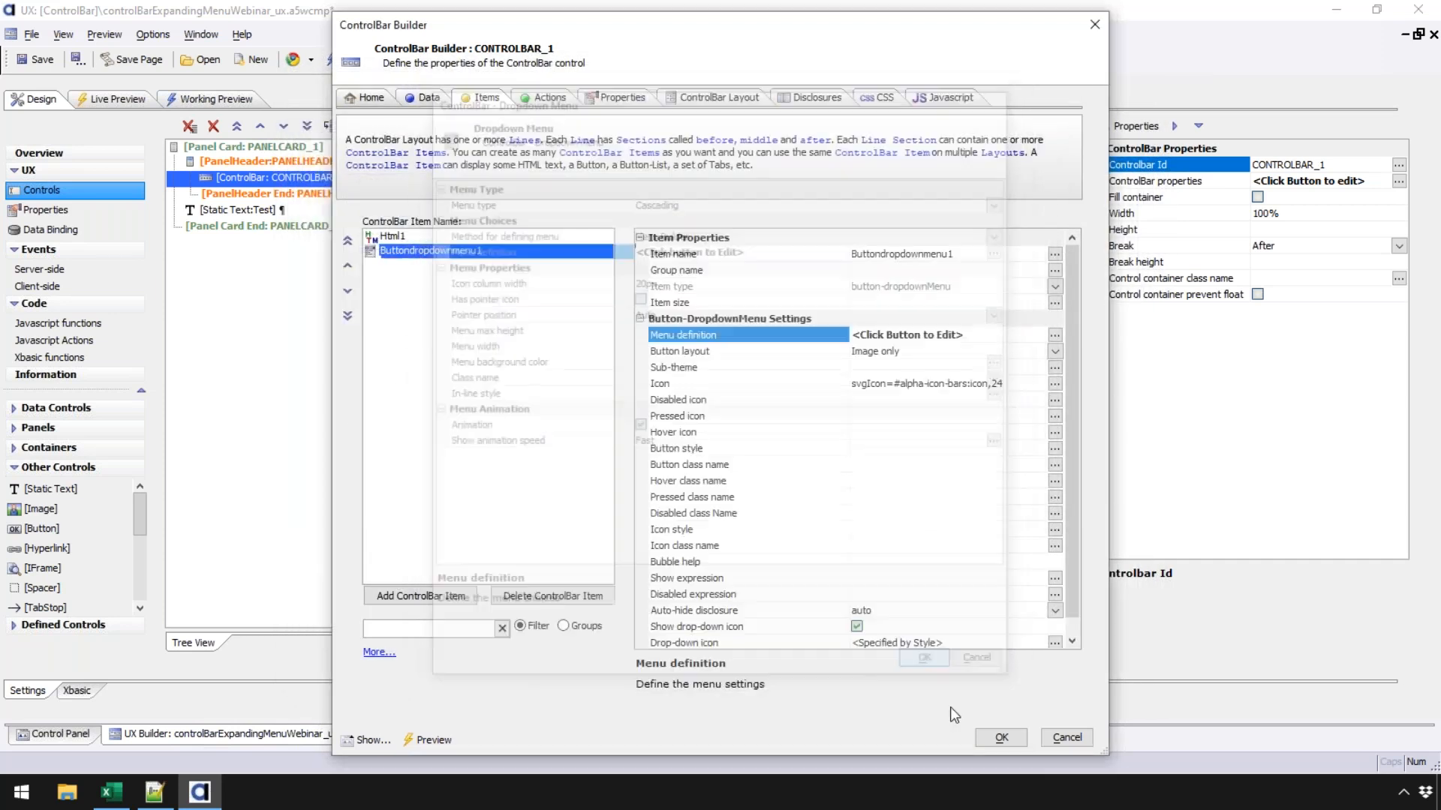
click(1002, 739)
click(44, 65)
click(139, 100)
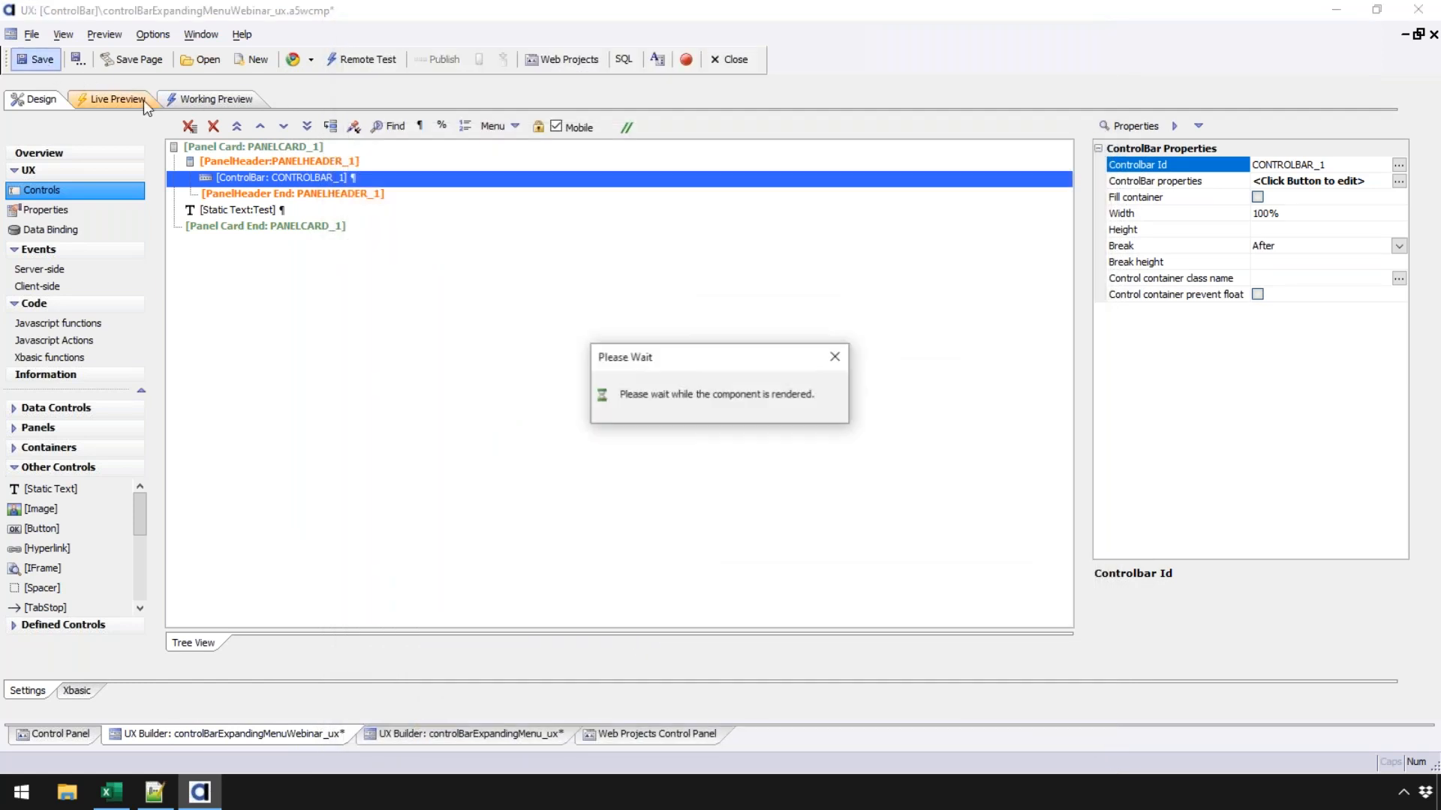
- Turn off Mobile preview and check Settings lists Connection (bug icon), Yada Yada, then Storage
click(204, 102)
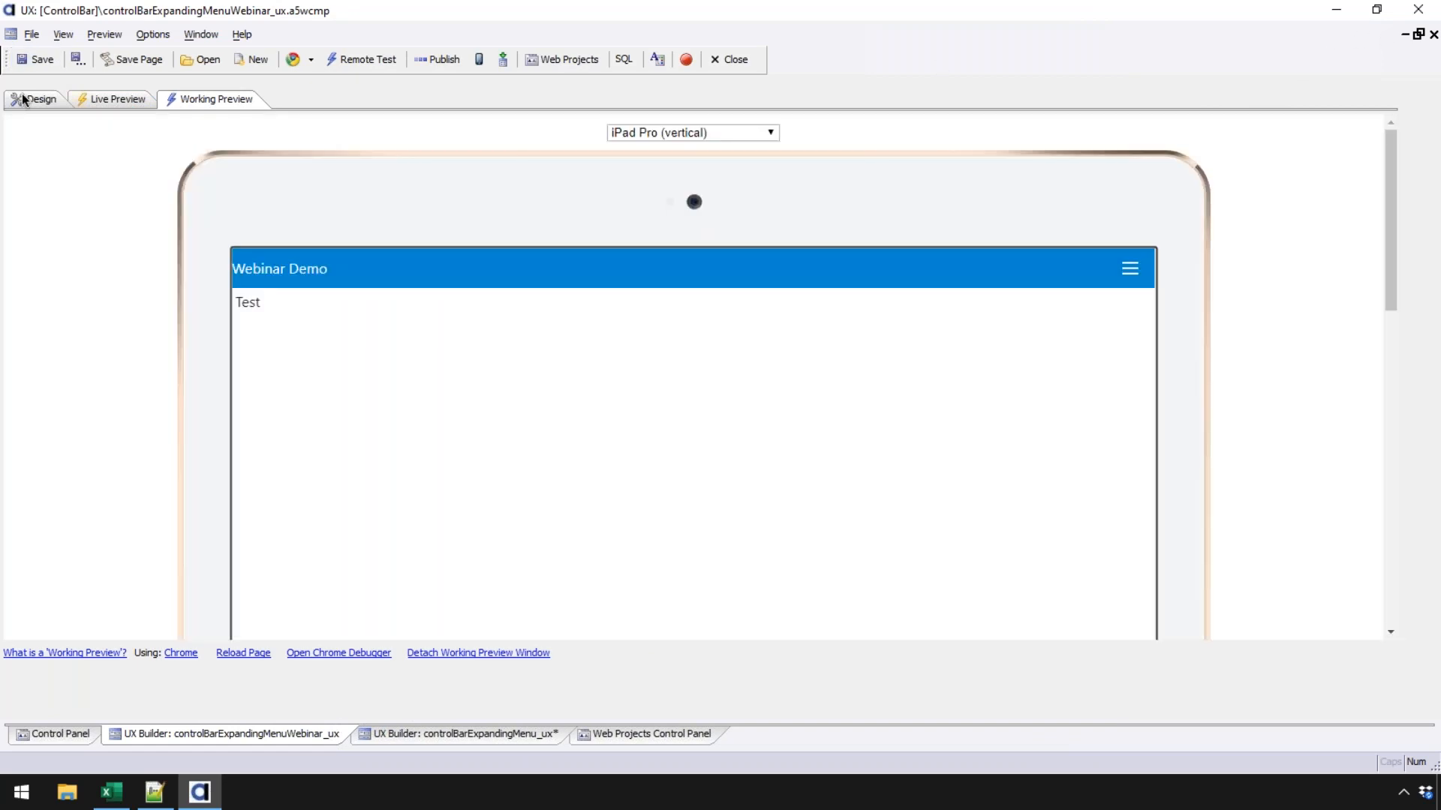
click(35, 99)
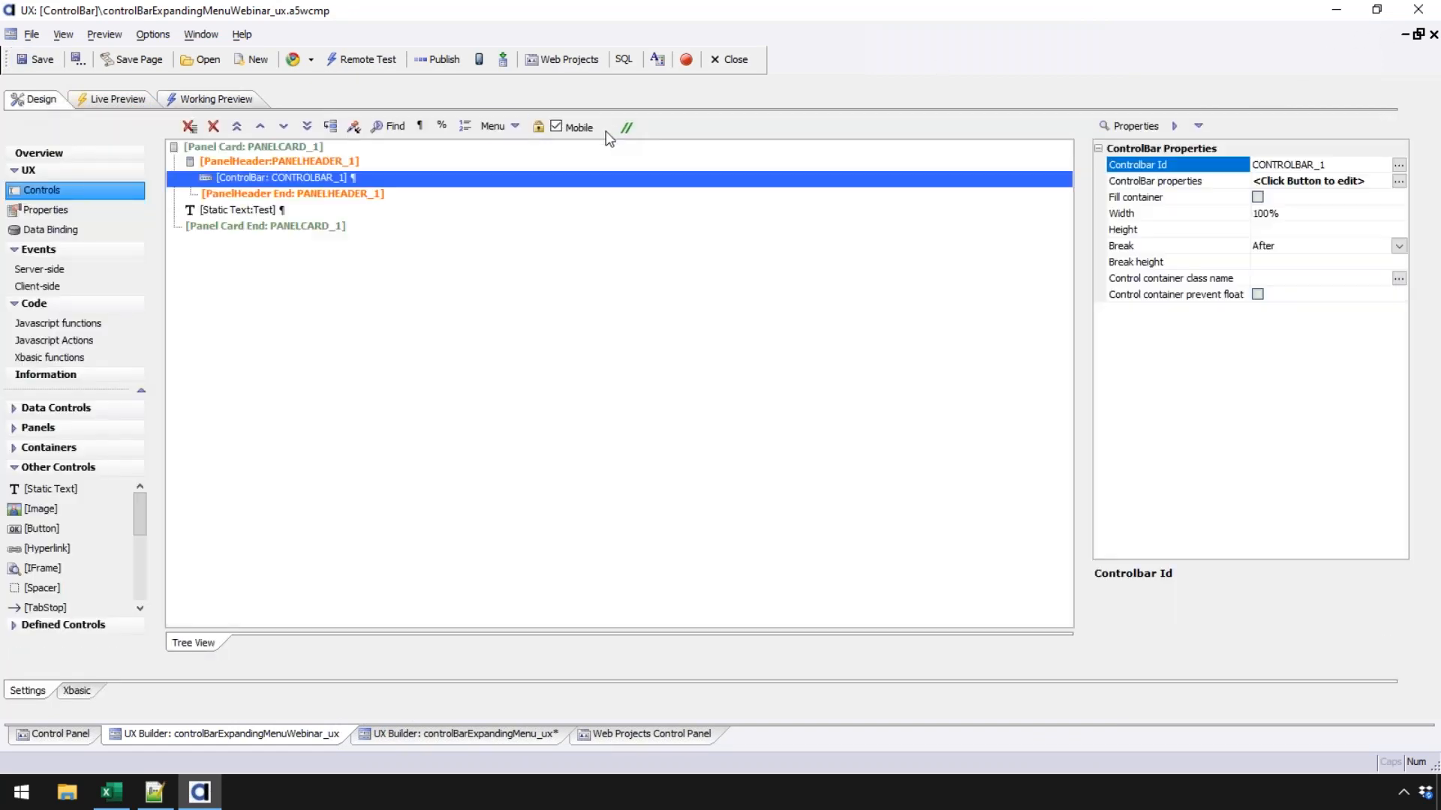
click(576, 133)
click(214, 102)
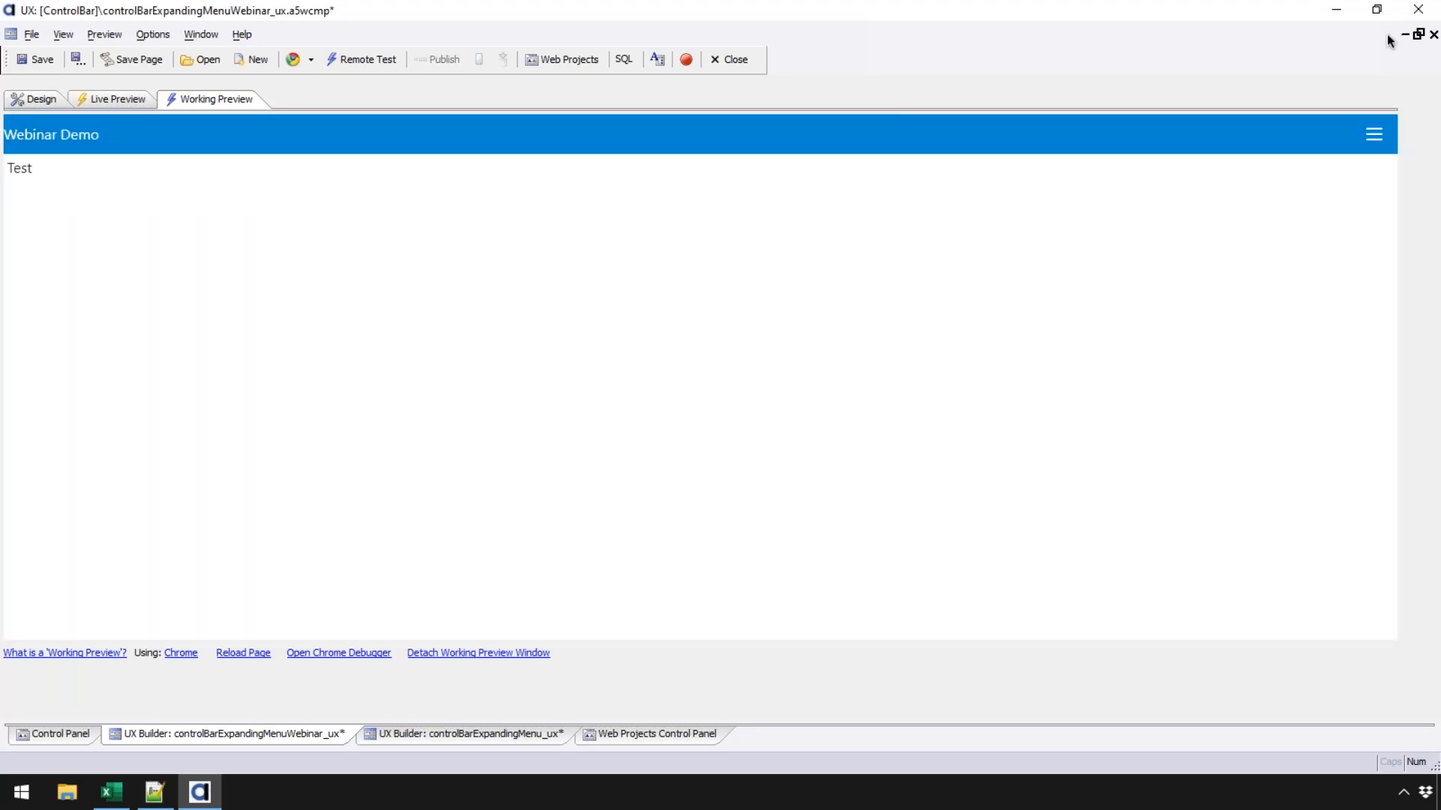
click(1375, 135)
mouse_move(1313, 212)
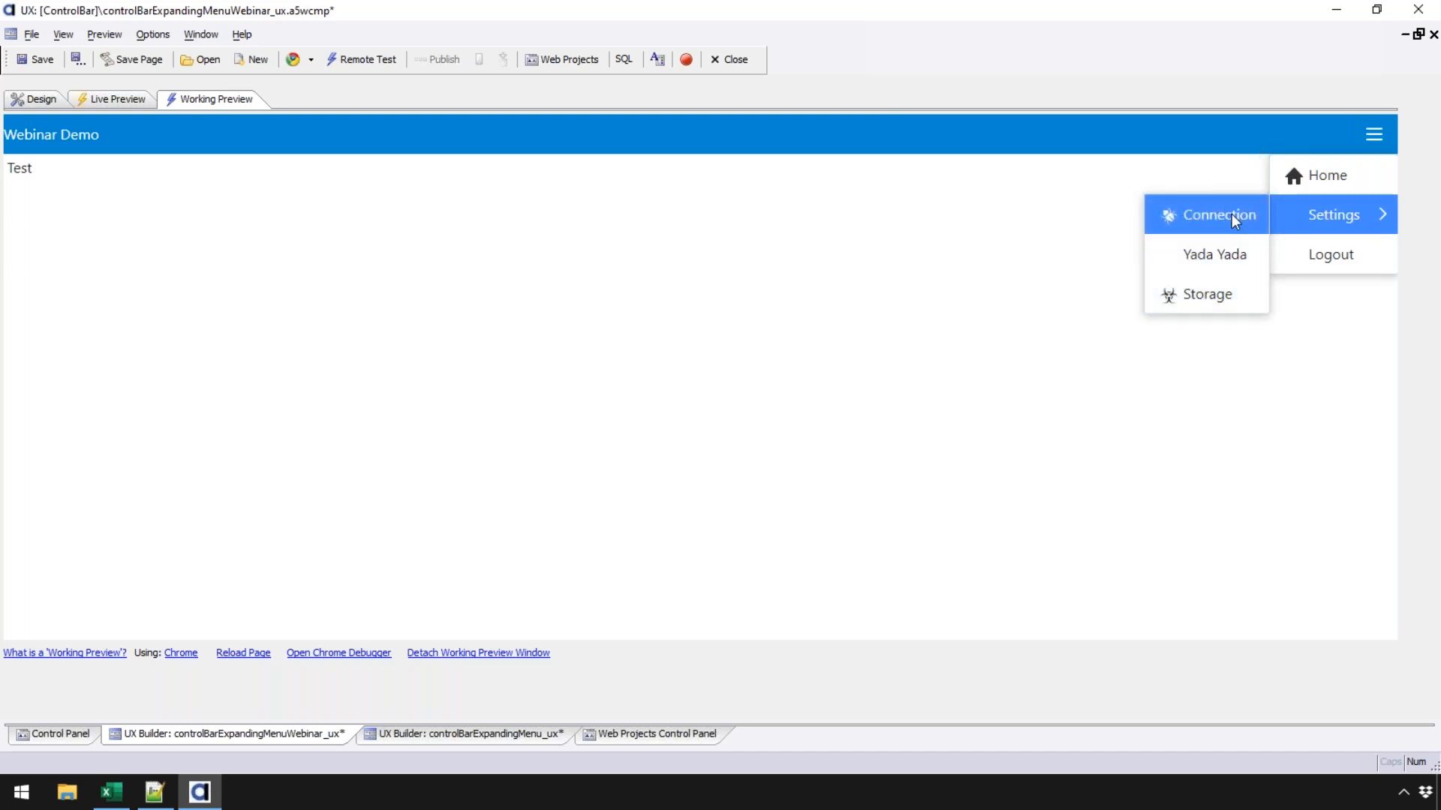
click(39, 99)
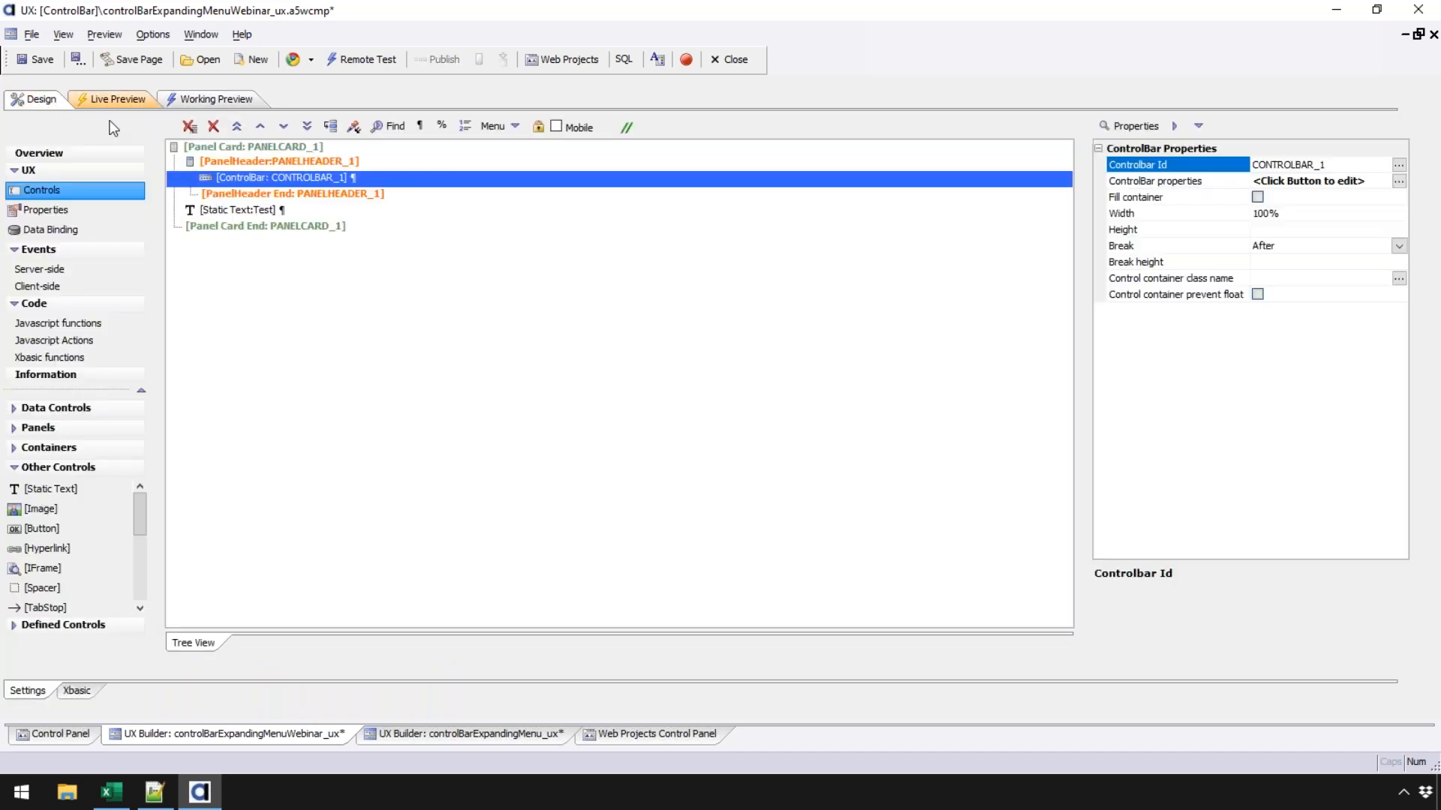
- Set the dropdown menu type to Expanding, then select the Html1 layout line in ControlBar Layout
double_click(225, 177)
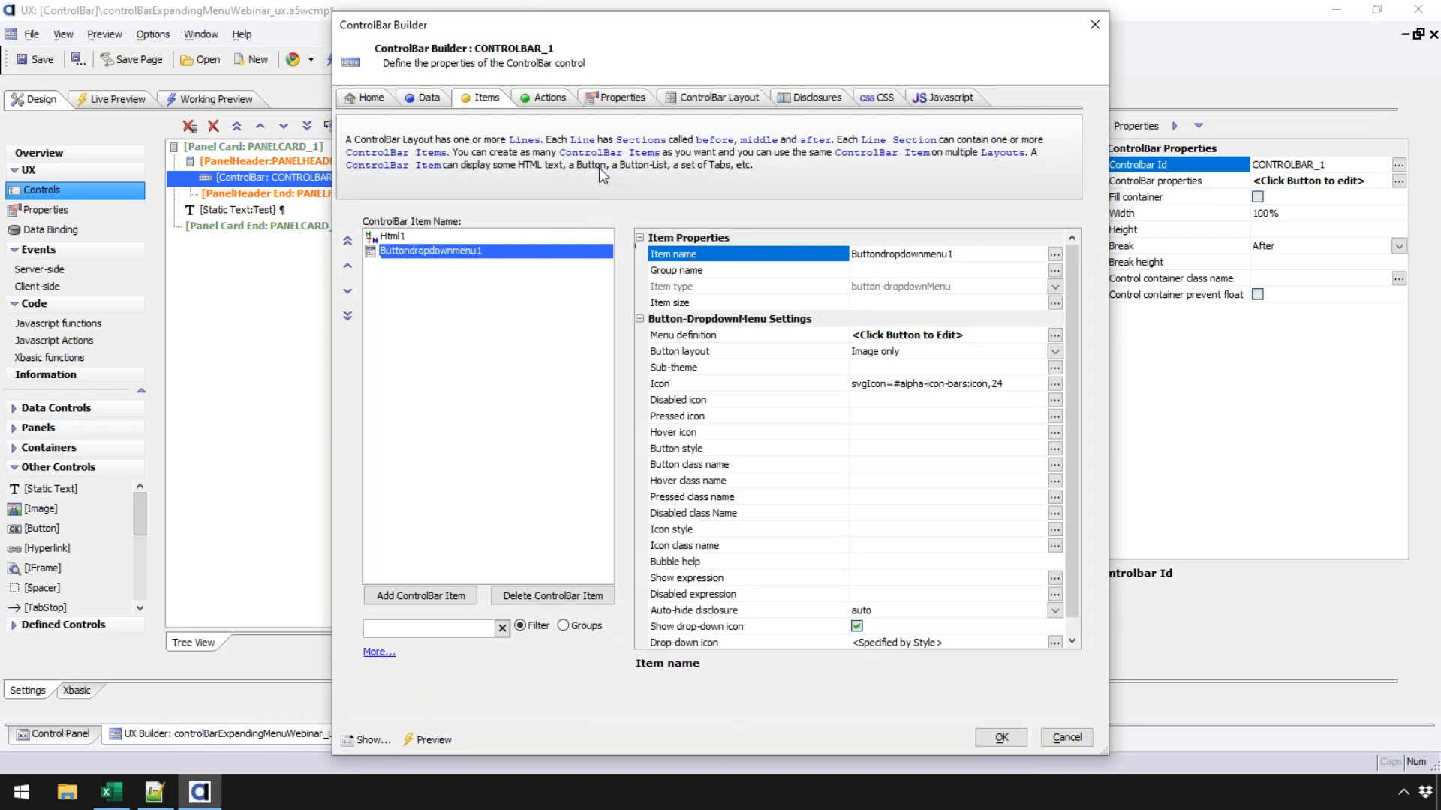
double_click(746, 335)
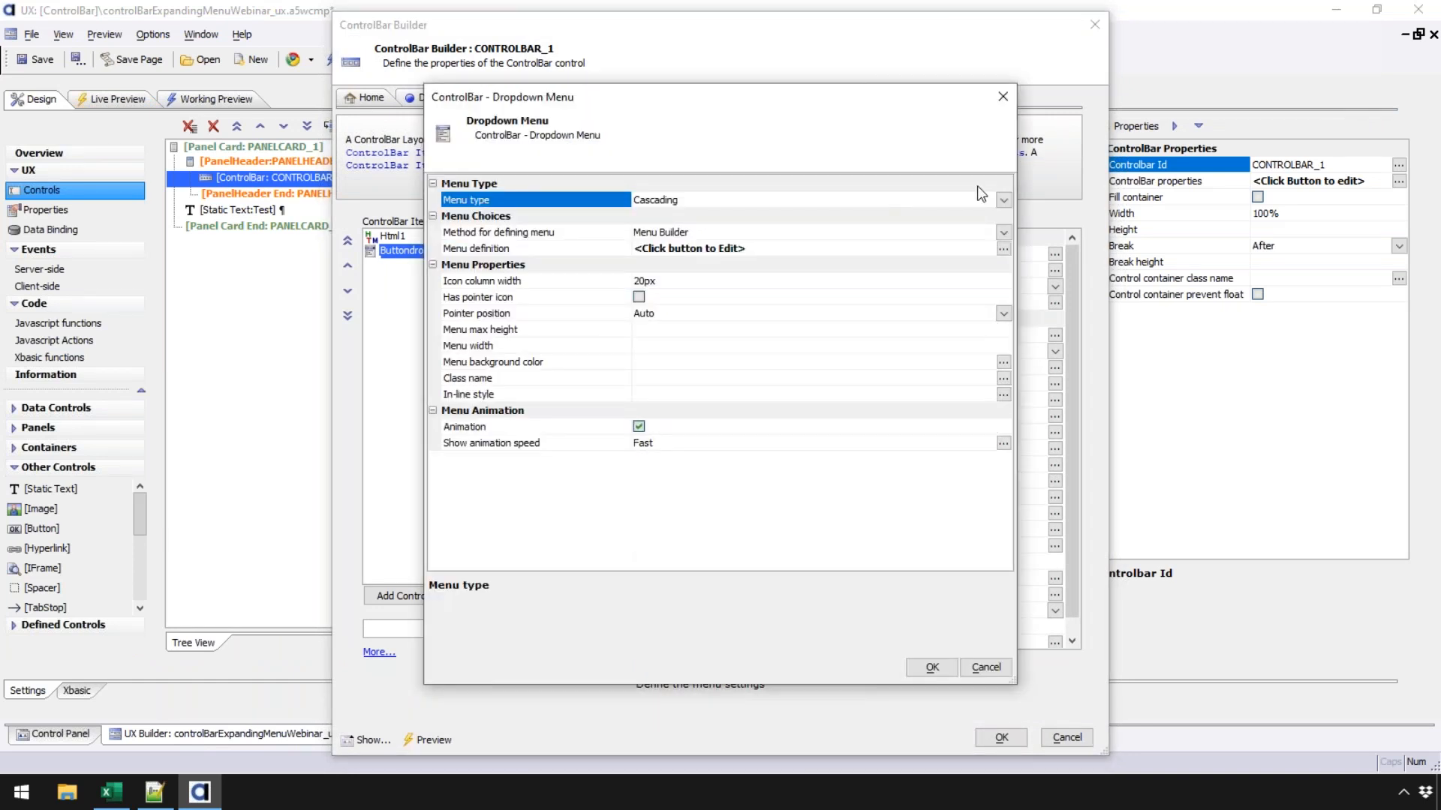
click(1003, 200)
click(705, 226)
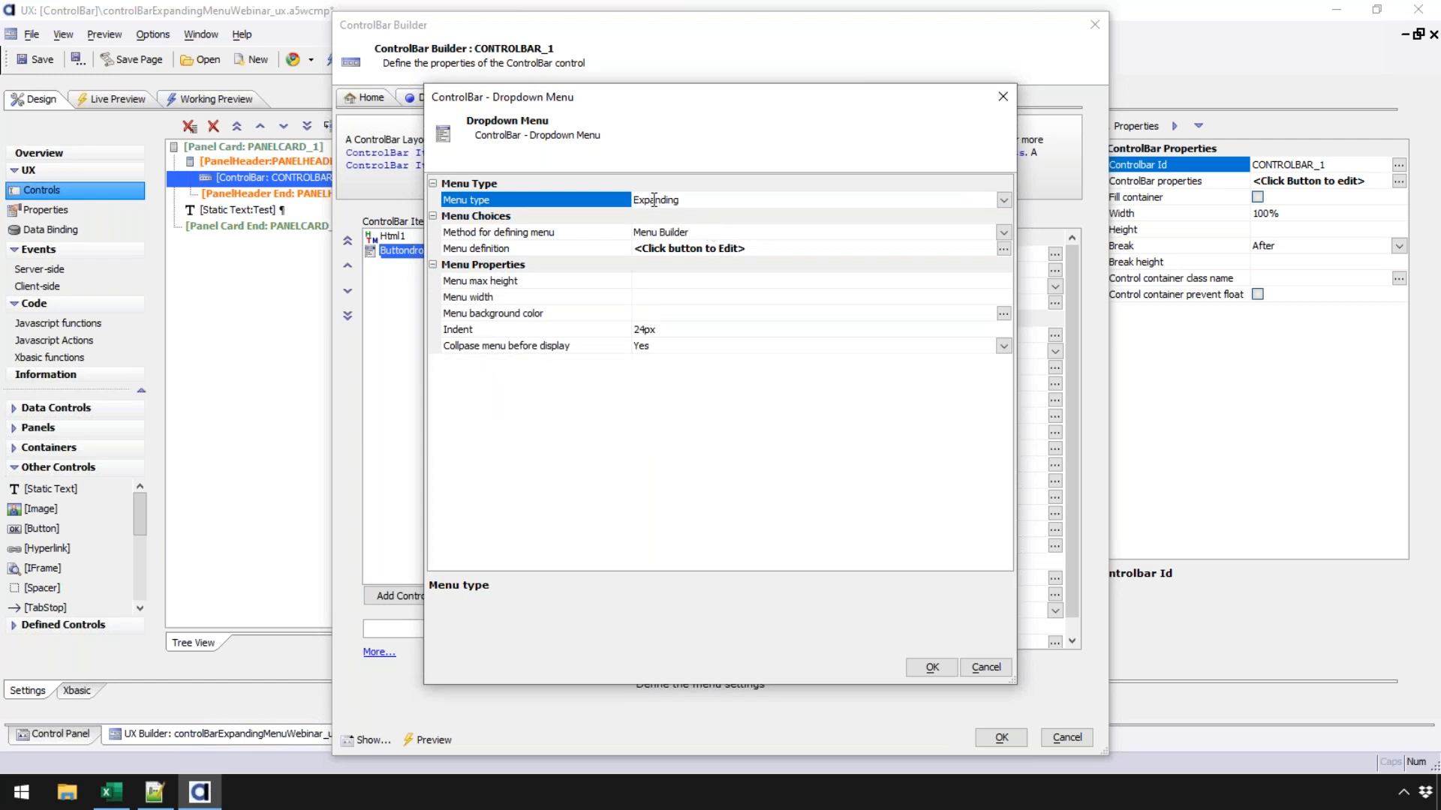
click(932, 667)
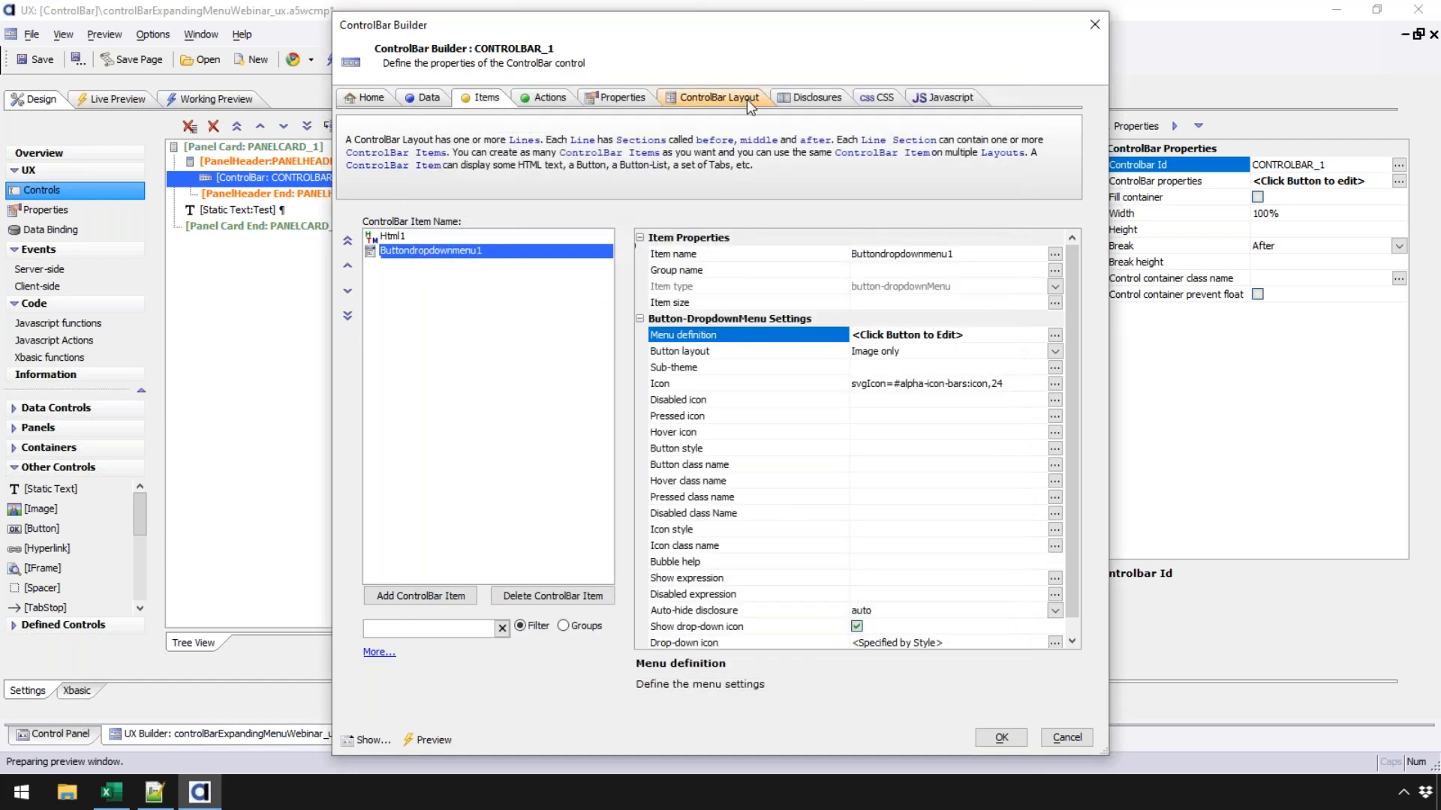
click(747, 102)
click(686, 233)
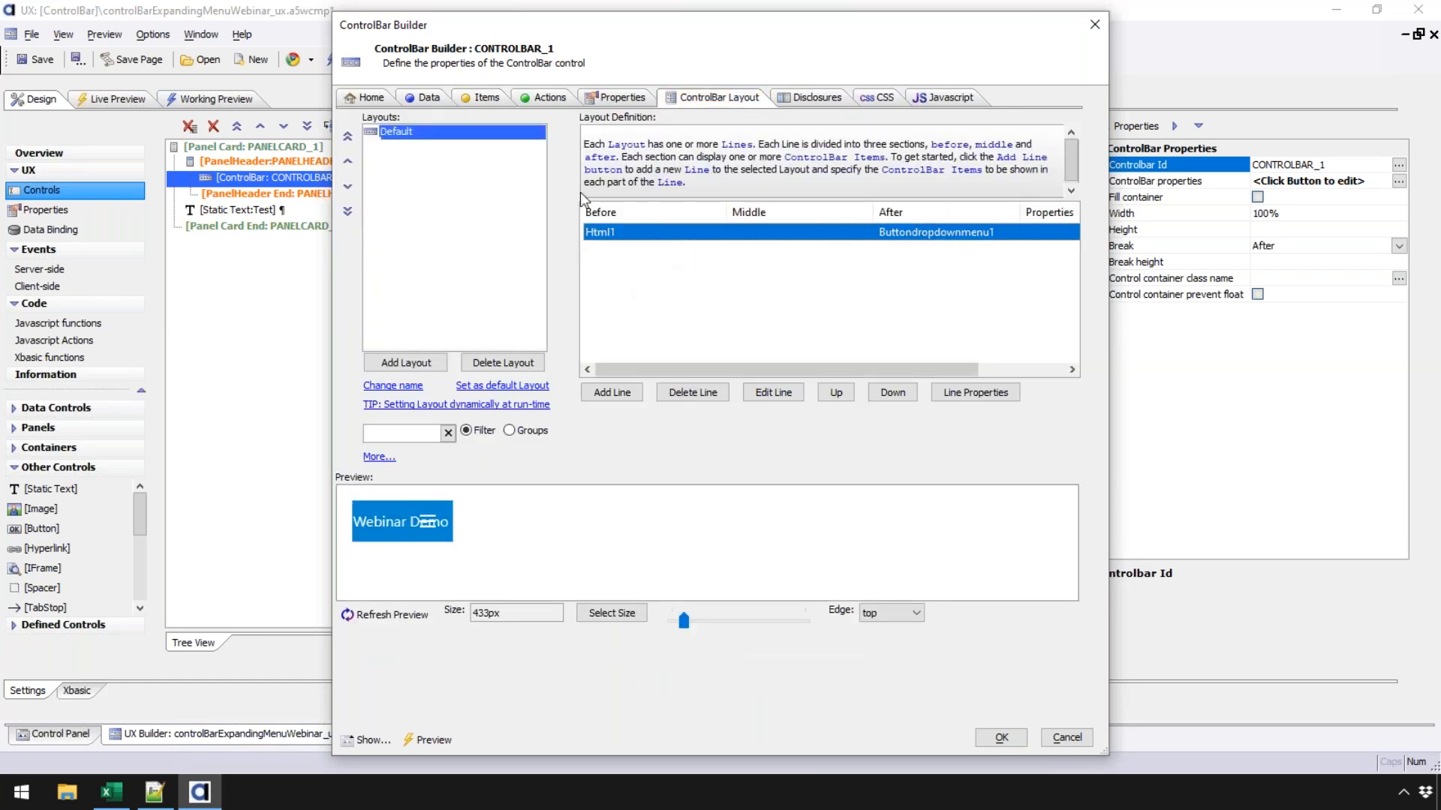
- Remove Html1 from the Before section and Buttondropdownmenu1 from the After section of the layout line
click(769, 390)
click(451, 366)
click(484, 492)
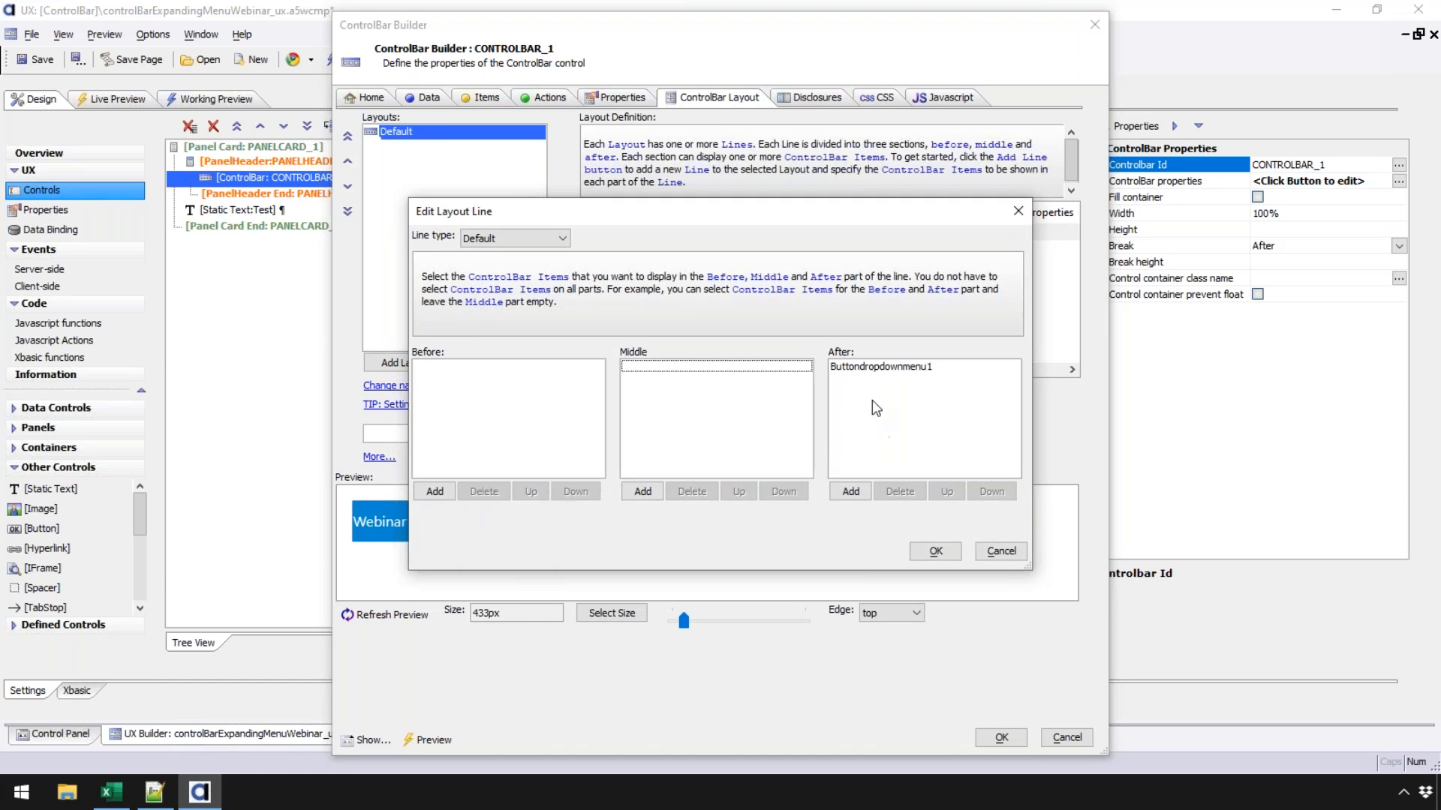
click(877, 366)
click(899, 492)
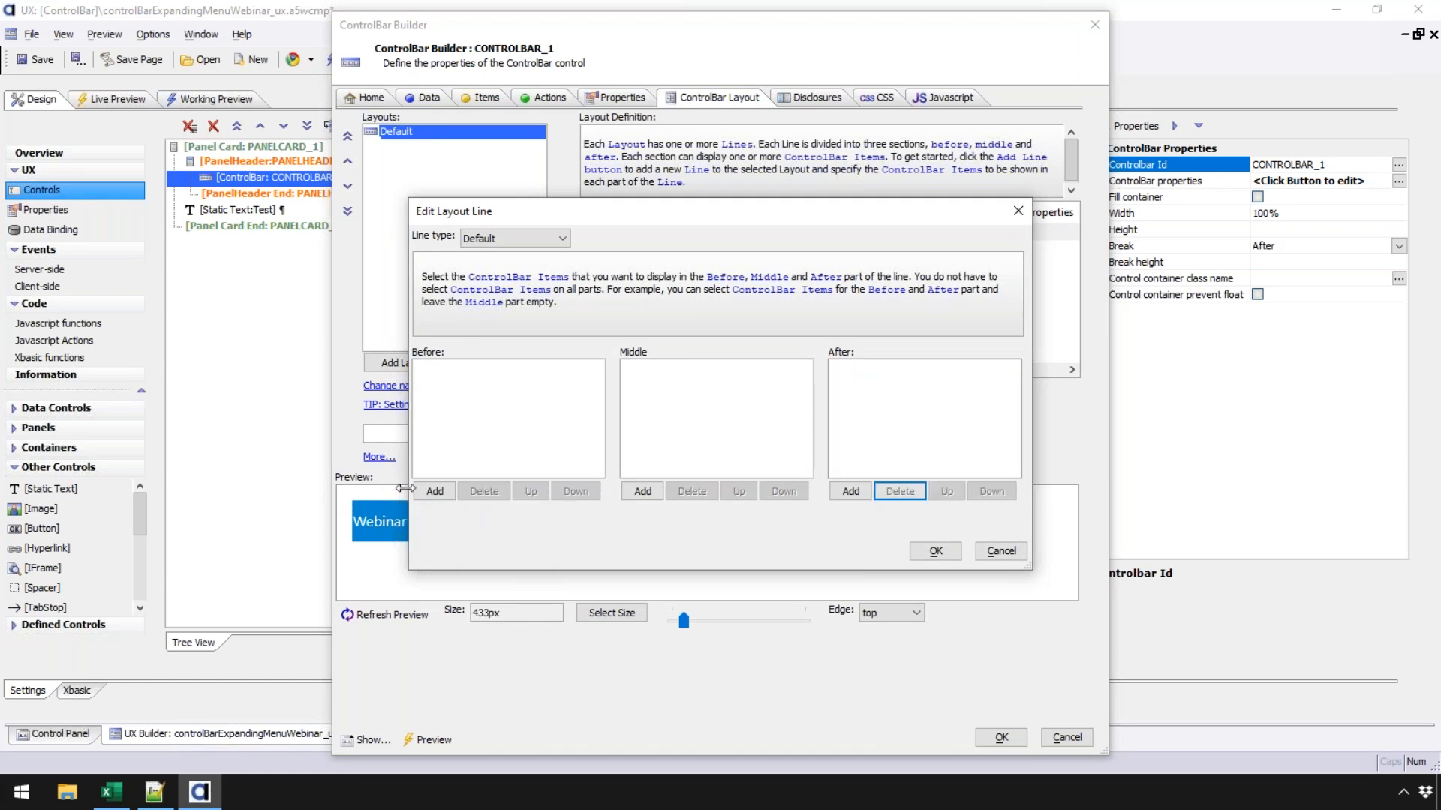
- Add Buttondropdownmenu1 to Before and Html1 to After, then accept both dialogs
click(433, 491)
click(632, 212)
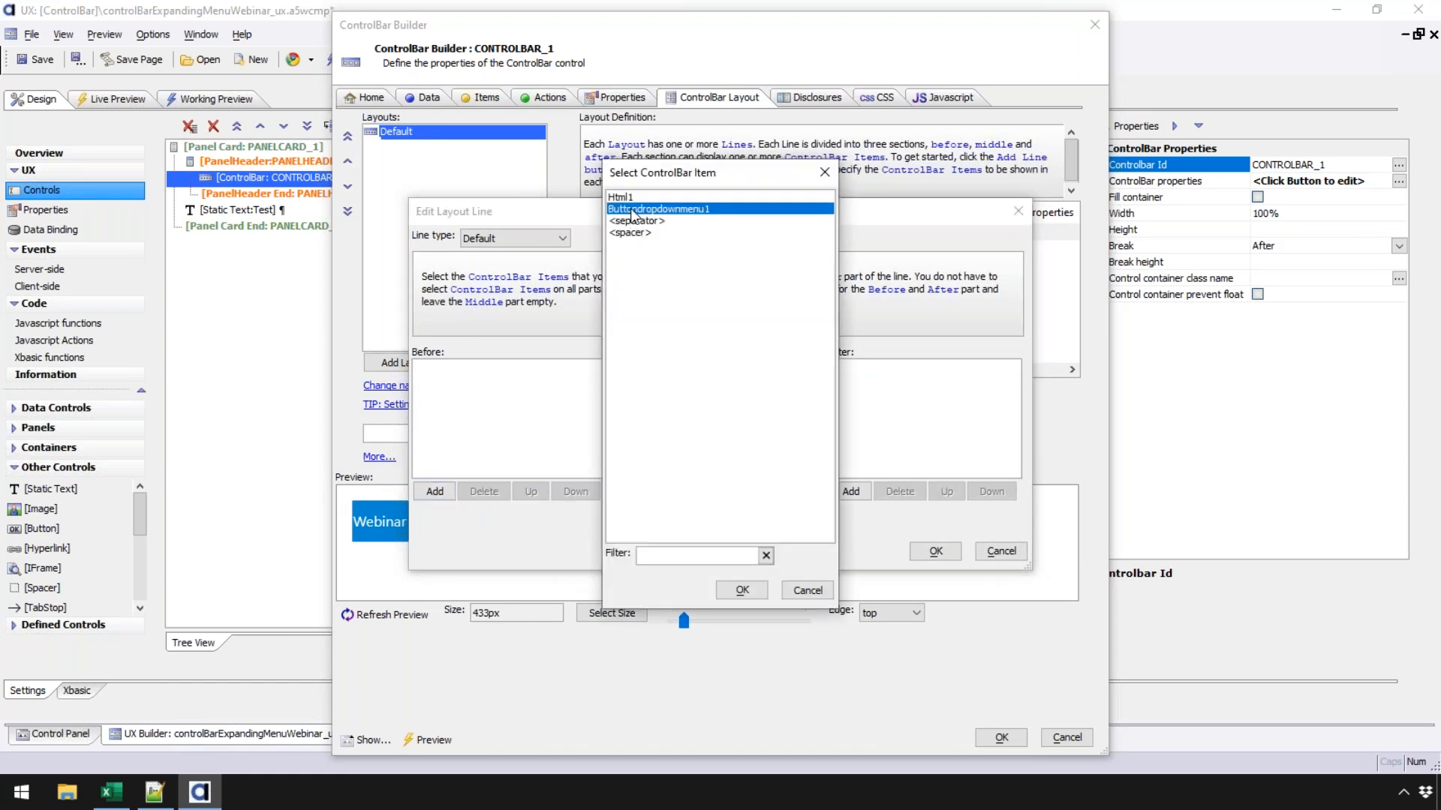
double_click(631, 211)
click(851, 492)
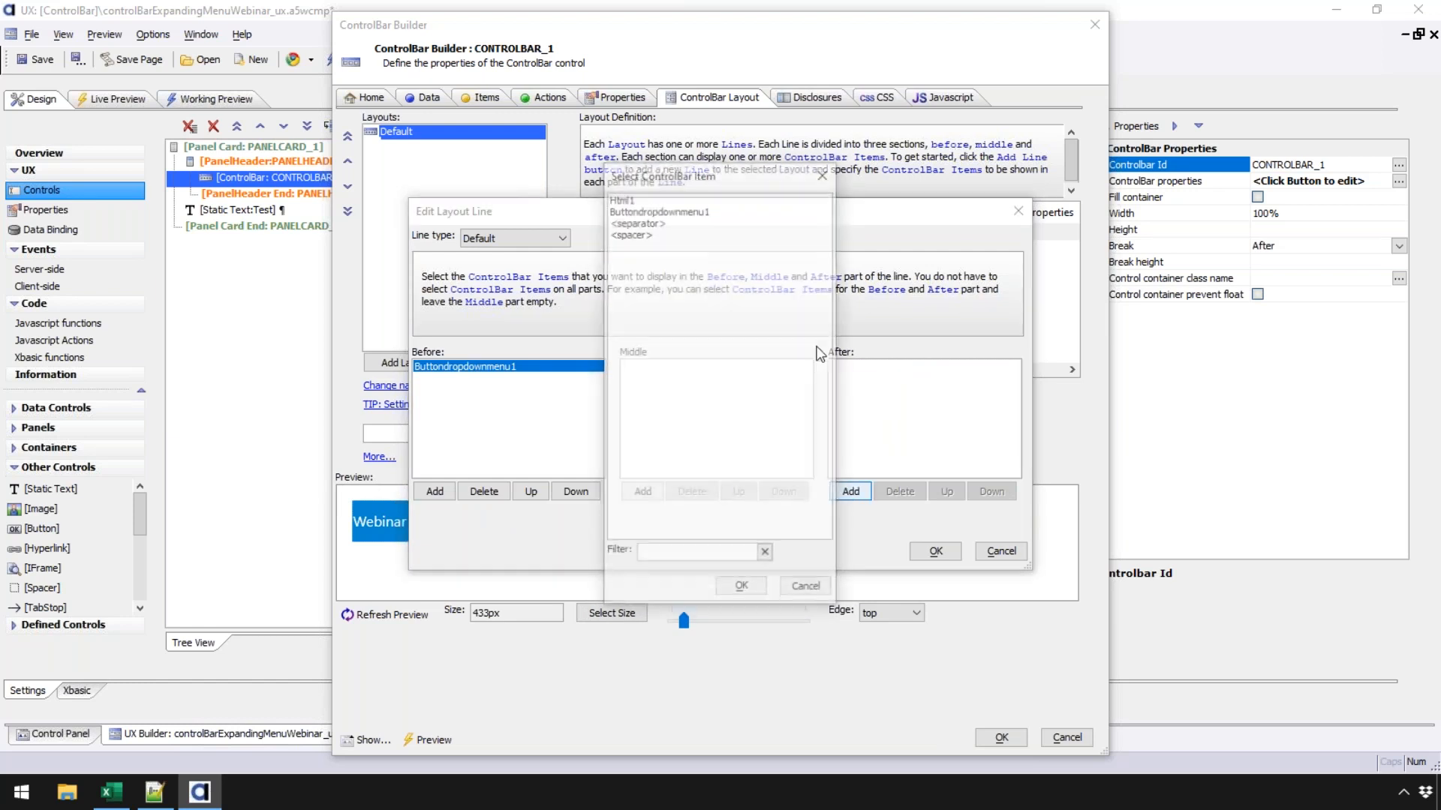
double_click(623, 200)
click(938, 551)
click(998, 738)
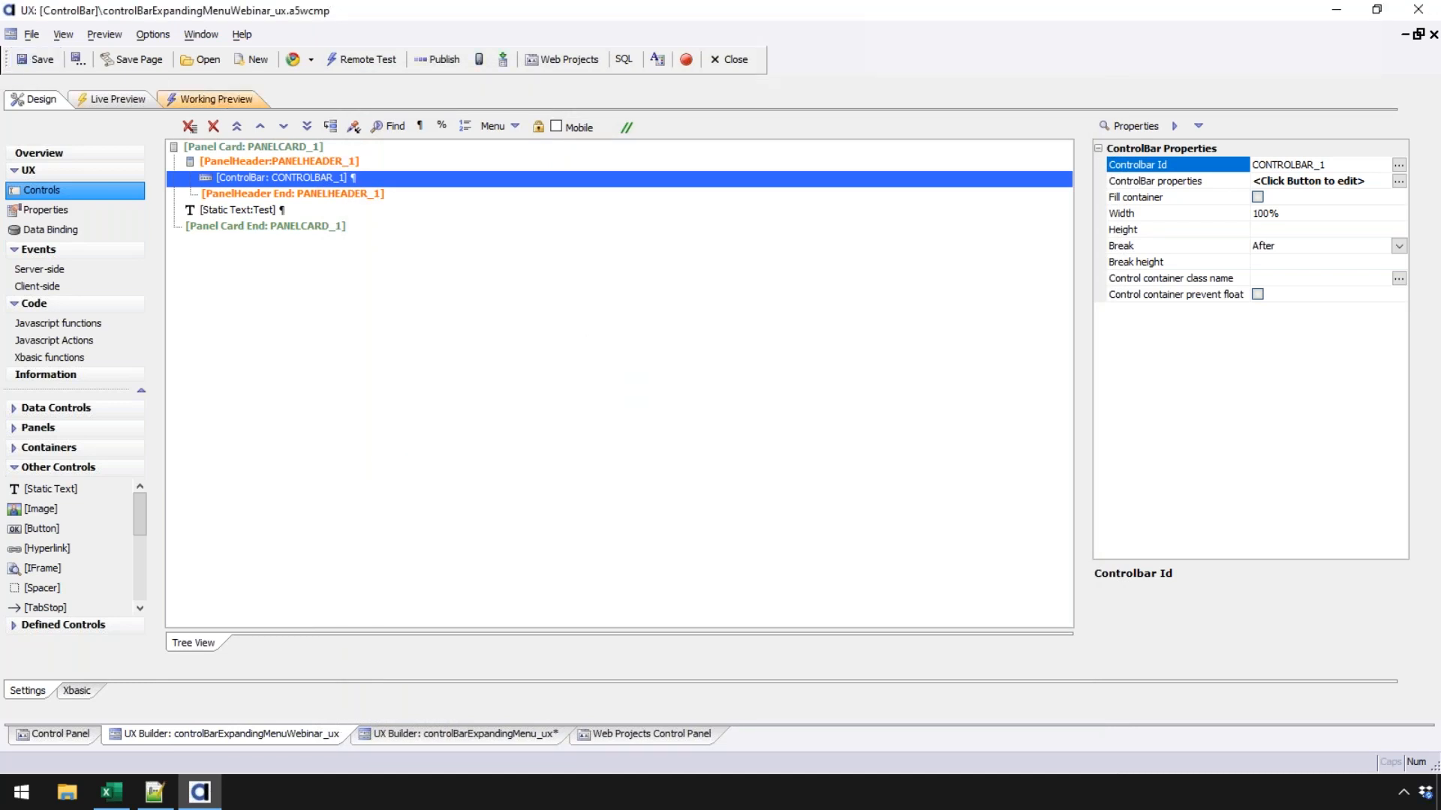
click(220, 96)
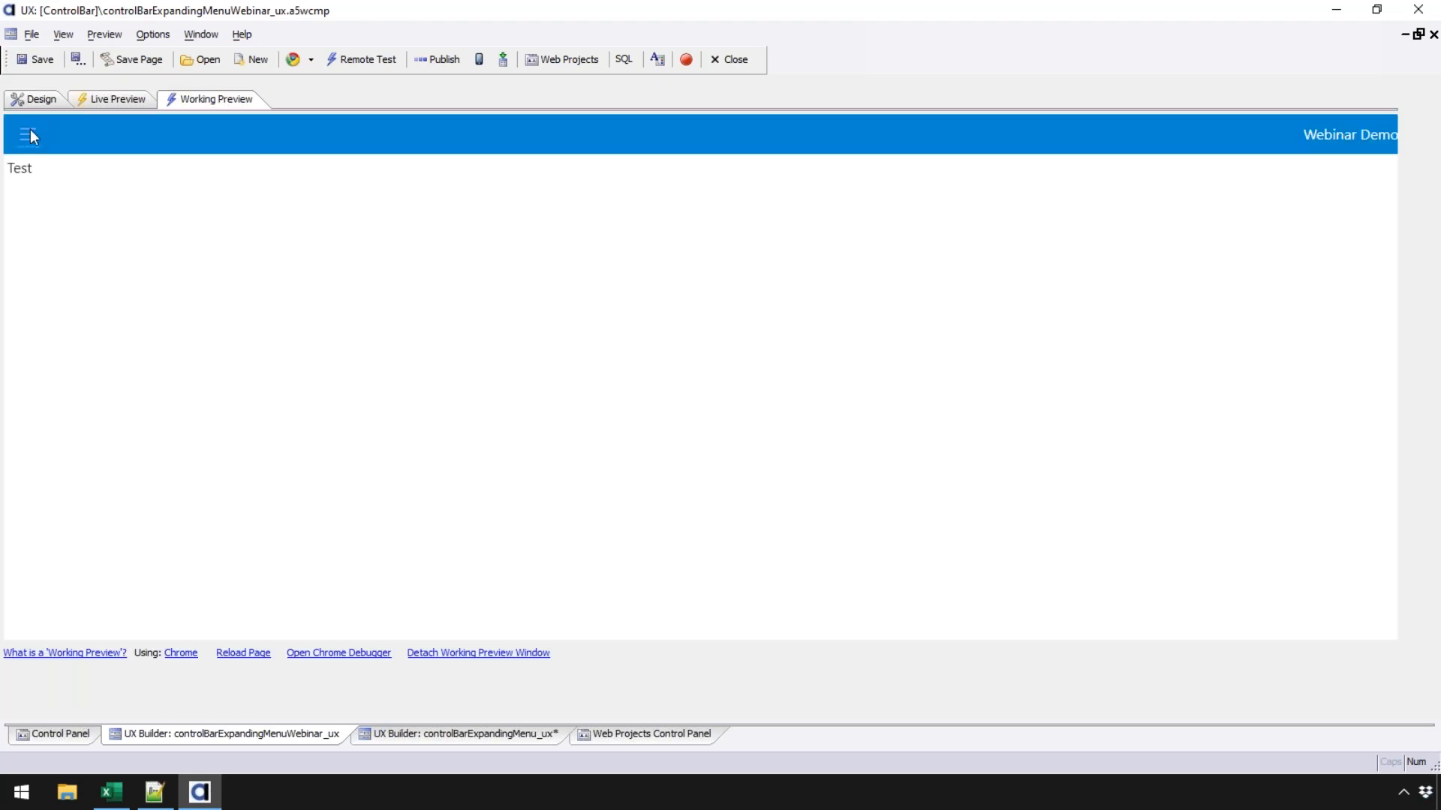
click(31, 132)
click(188, 214)
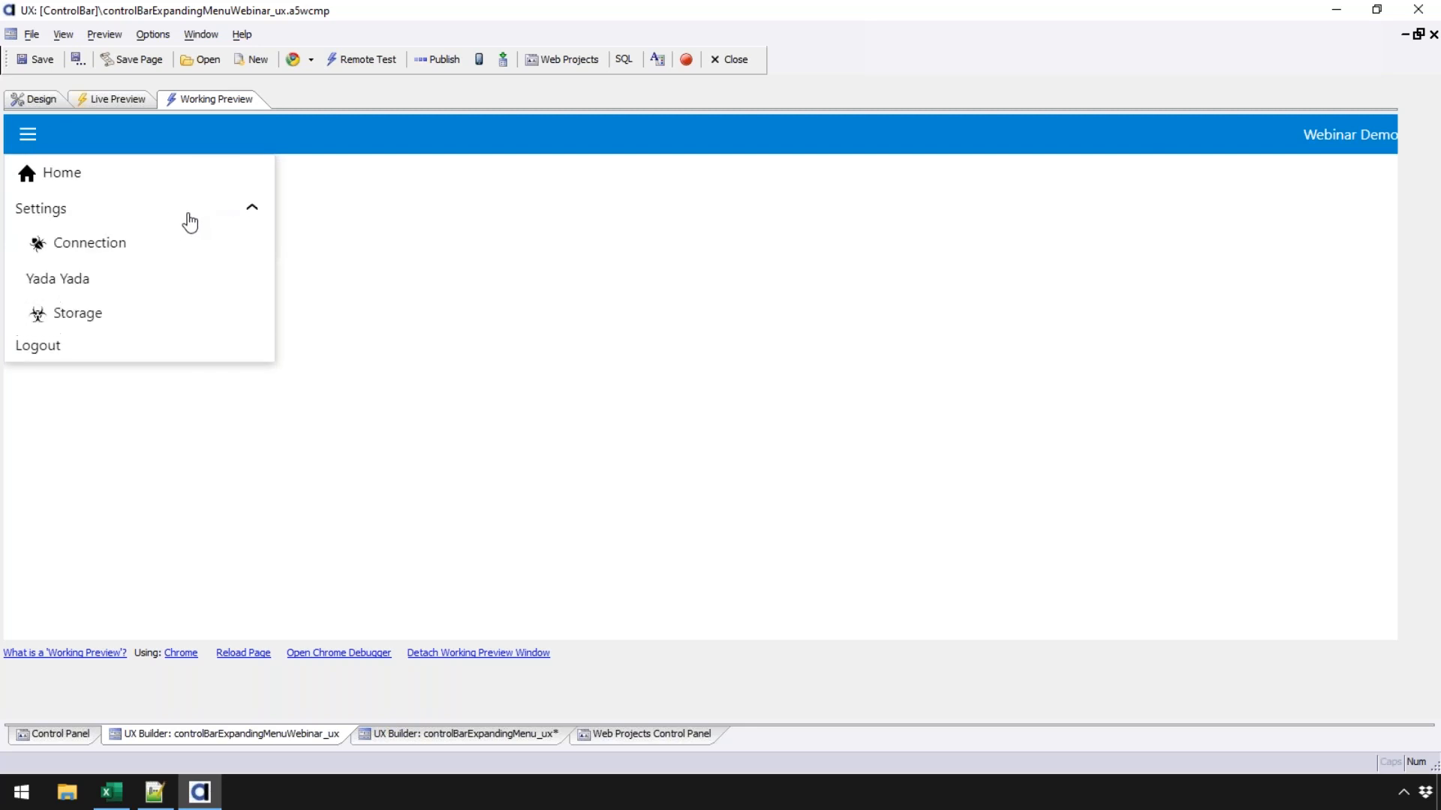
click(114, 218)
click(117, 218)
click(116, 217)
click(117, 218)
click(116, 217)
click(42, 215)
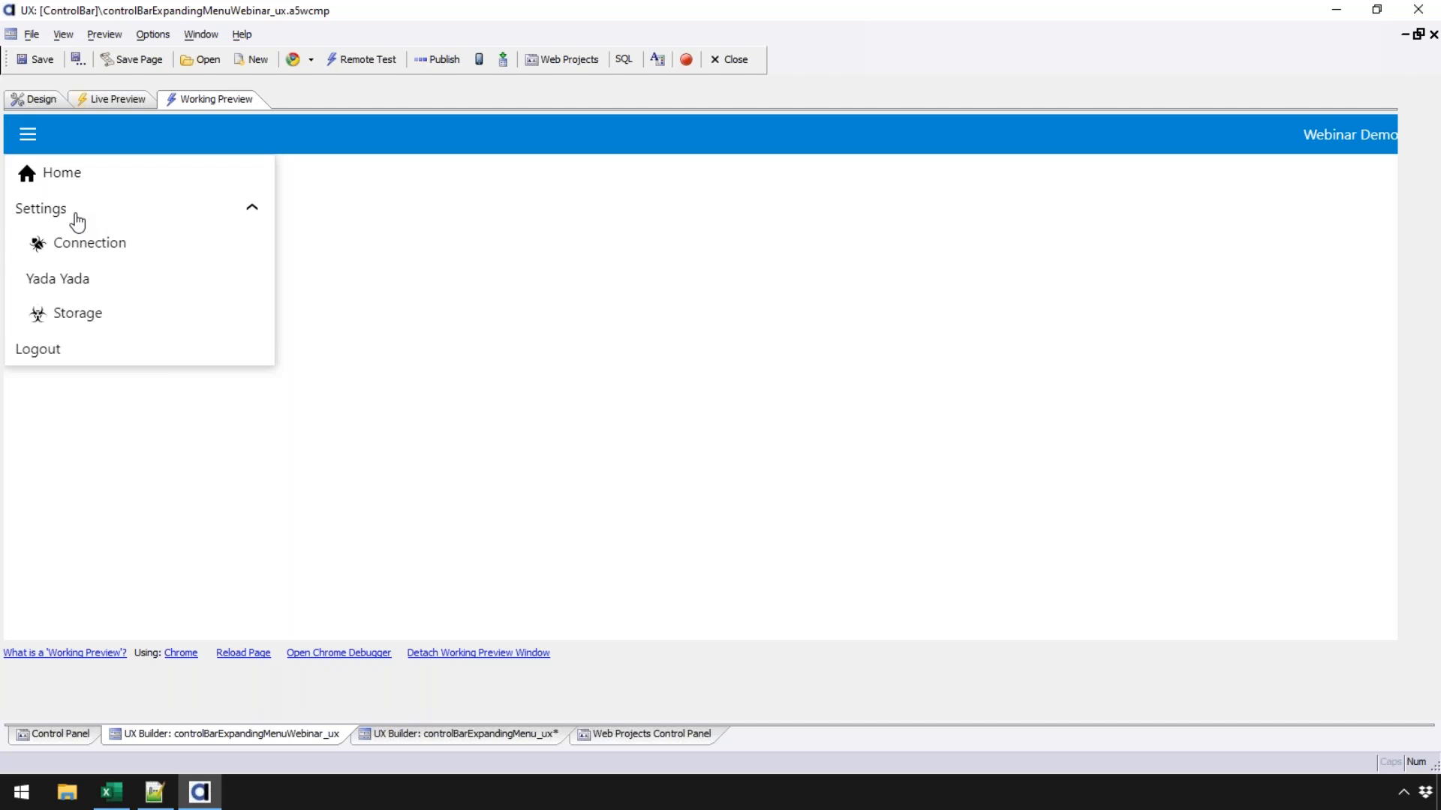
click(37, 99)
click(35, 60)
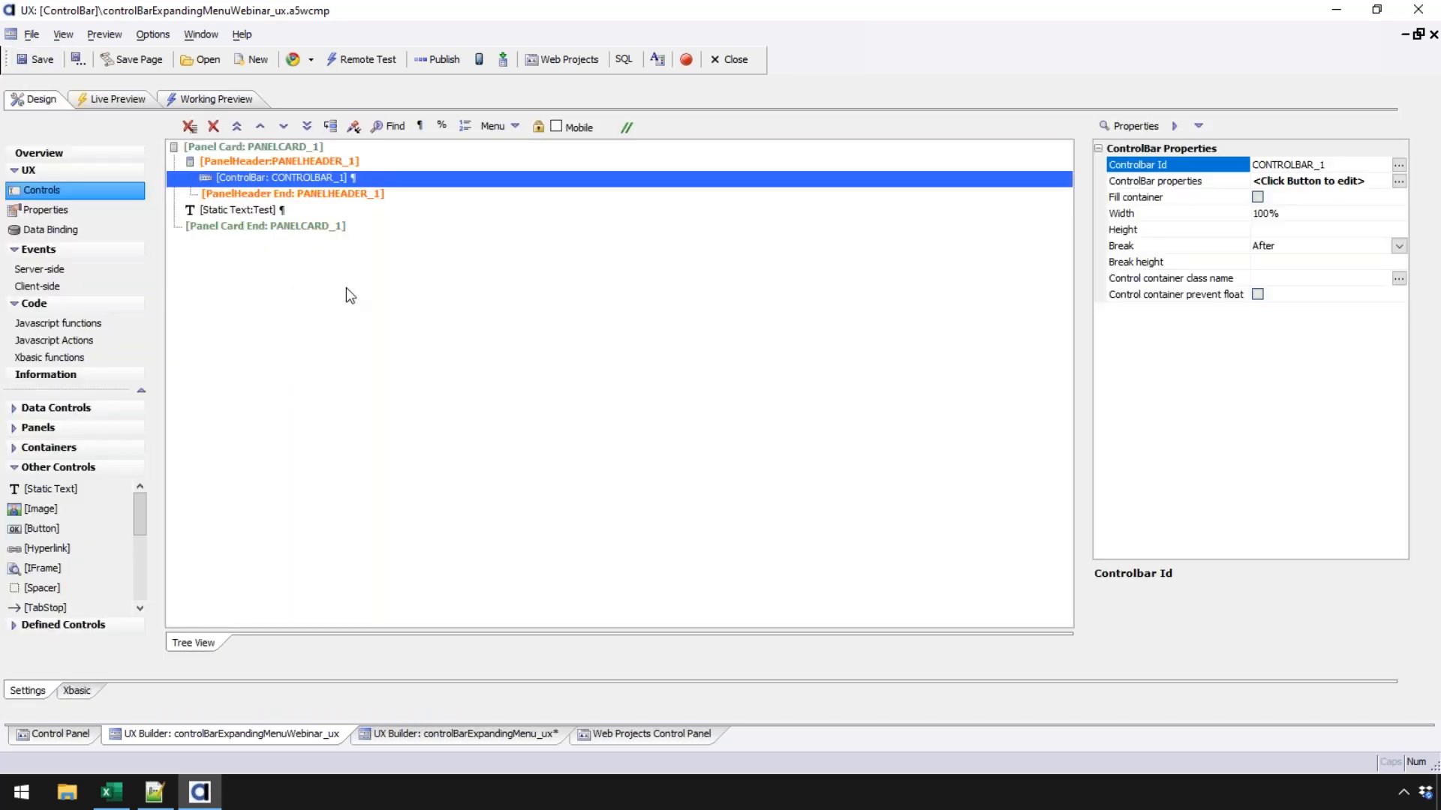
- Add a new button-dropdownMenu ControlBar item, Buttondropdownmenu2
double_click(297, 178)
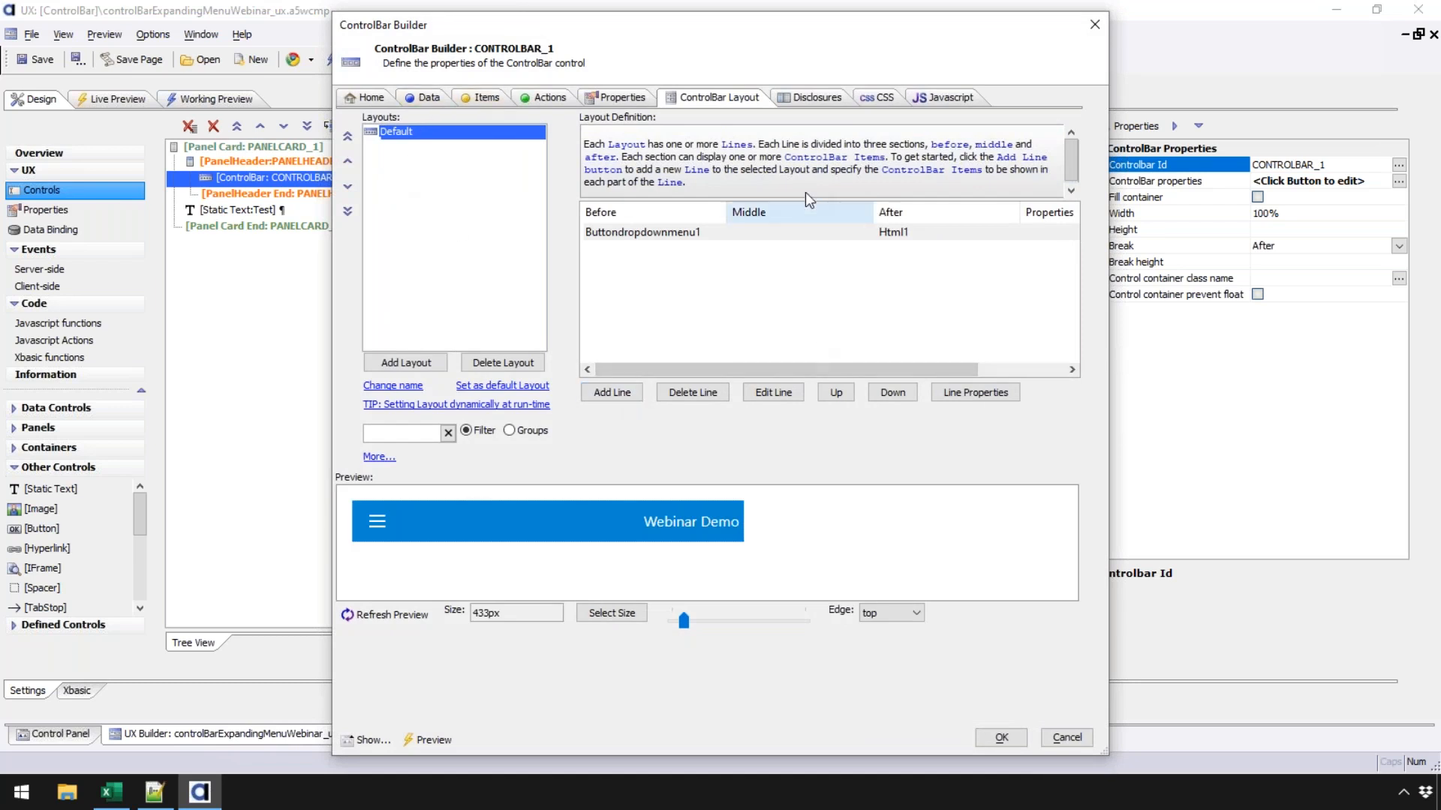
click(485, 93)
click(427, 596)
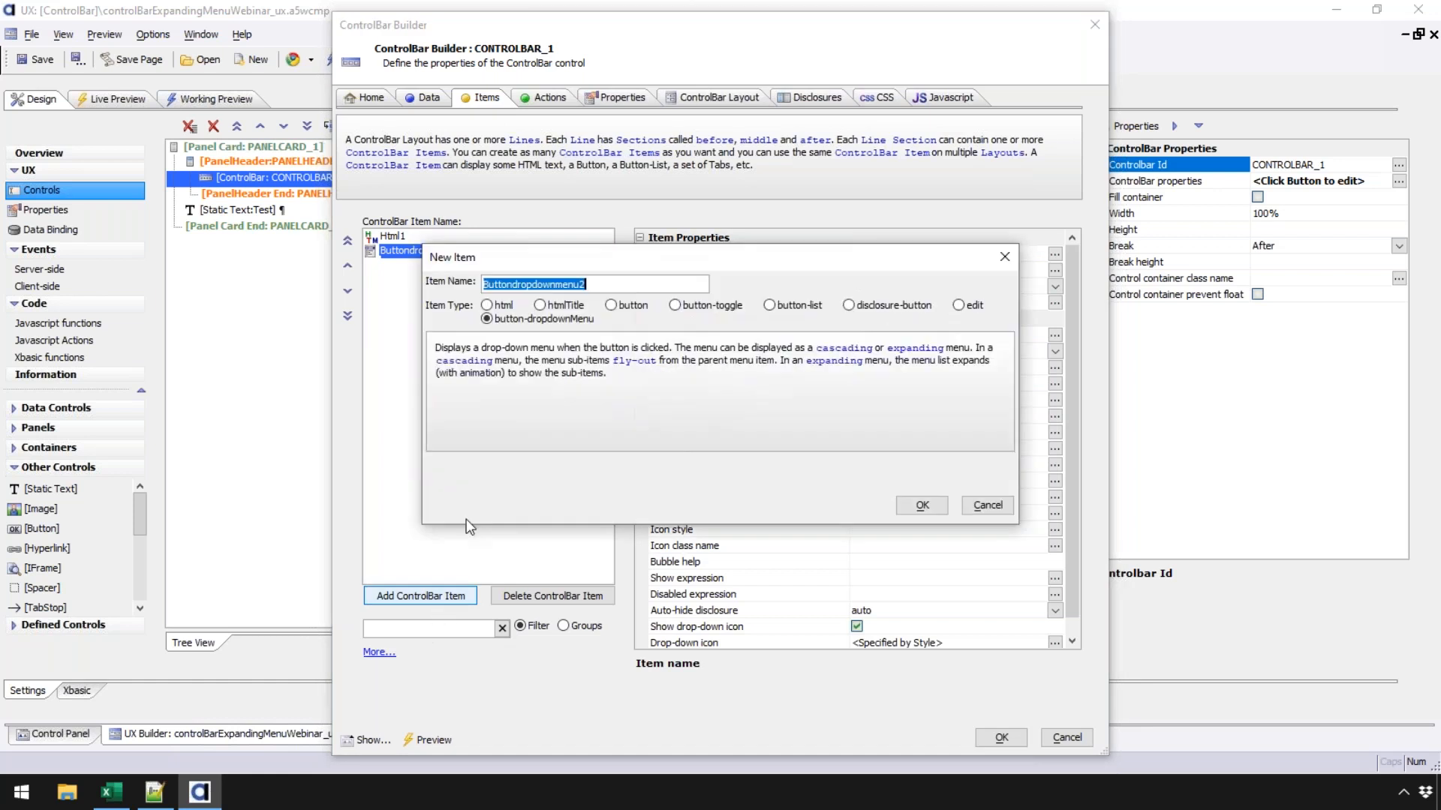
click(507, 319)
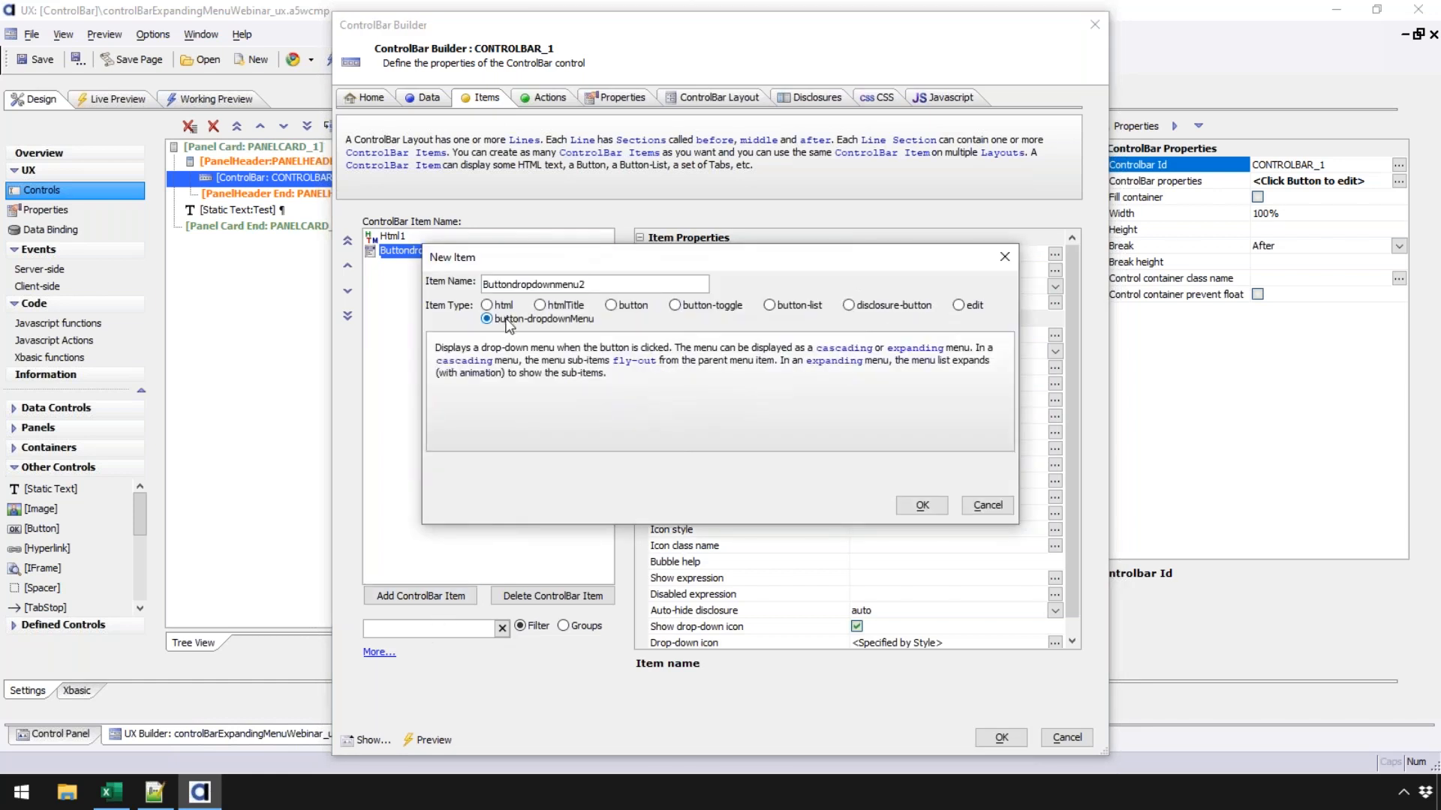
click(921, 505)
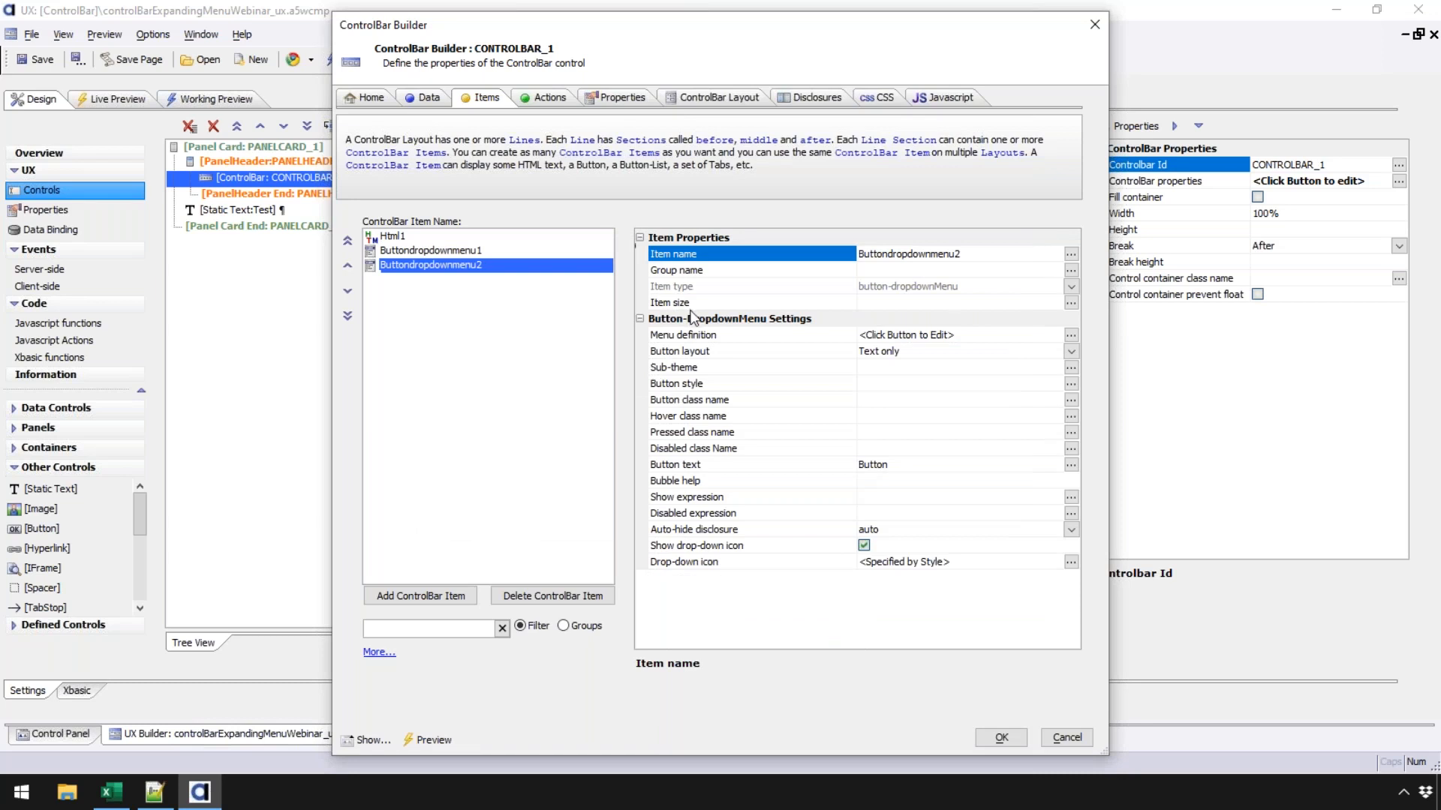
- Set Buttondropdownmenu2's menu type to Expanding and its definition method to Xbasic Function
click(746, 337)
double_click(746, 339)
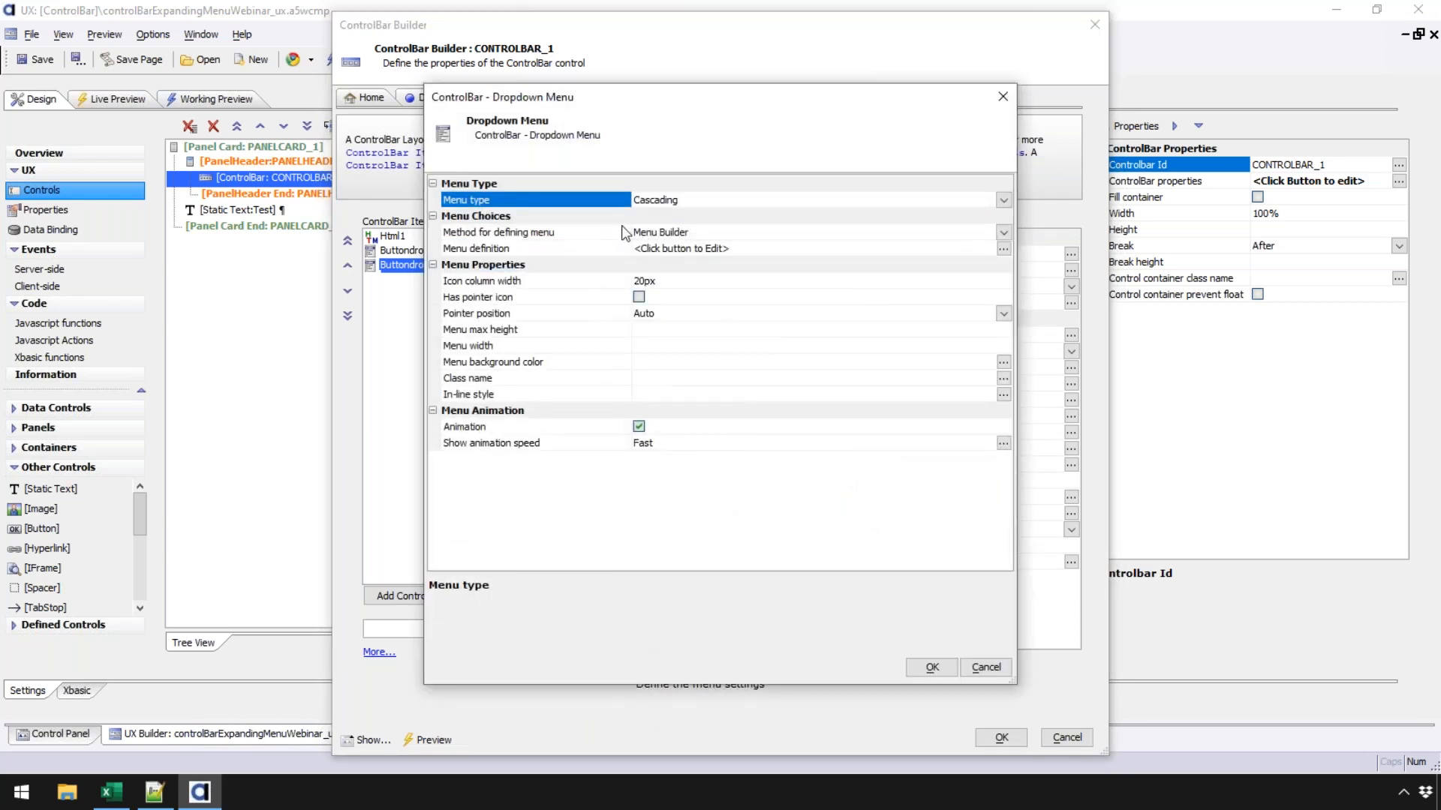
click(1003, 200)
click(710, 223)
click(561, 236)
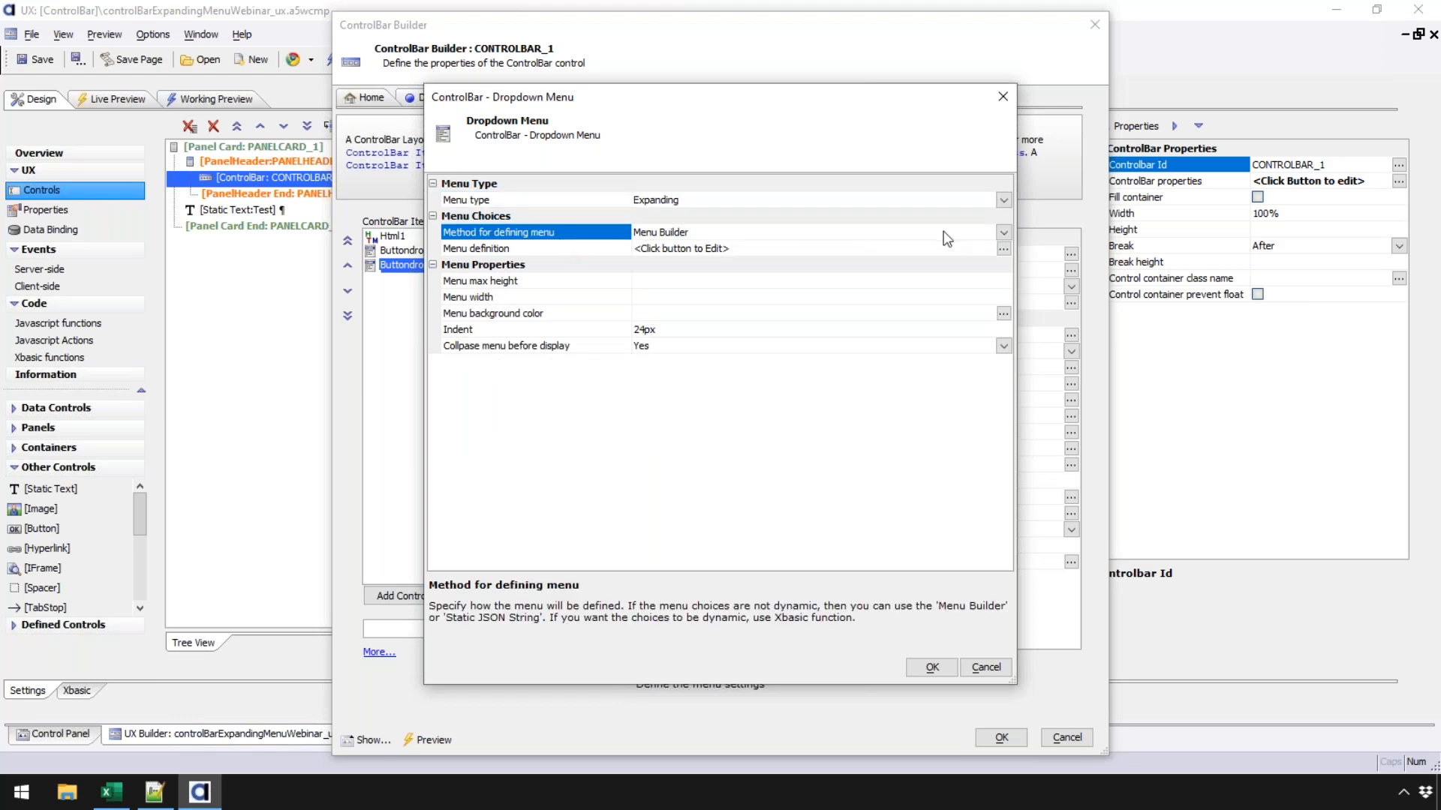
click(1002, 231)
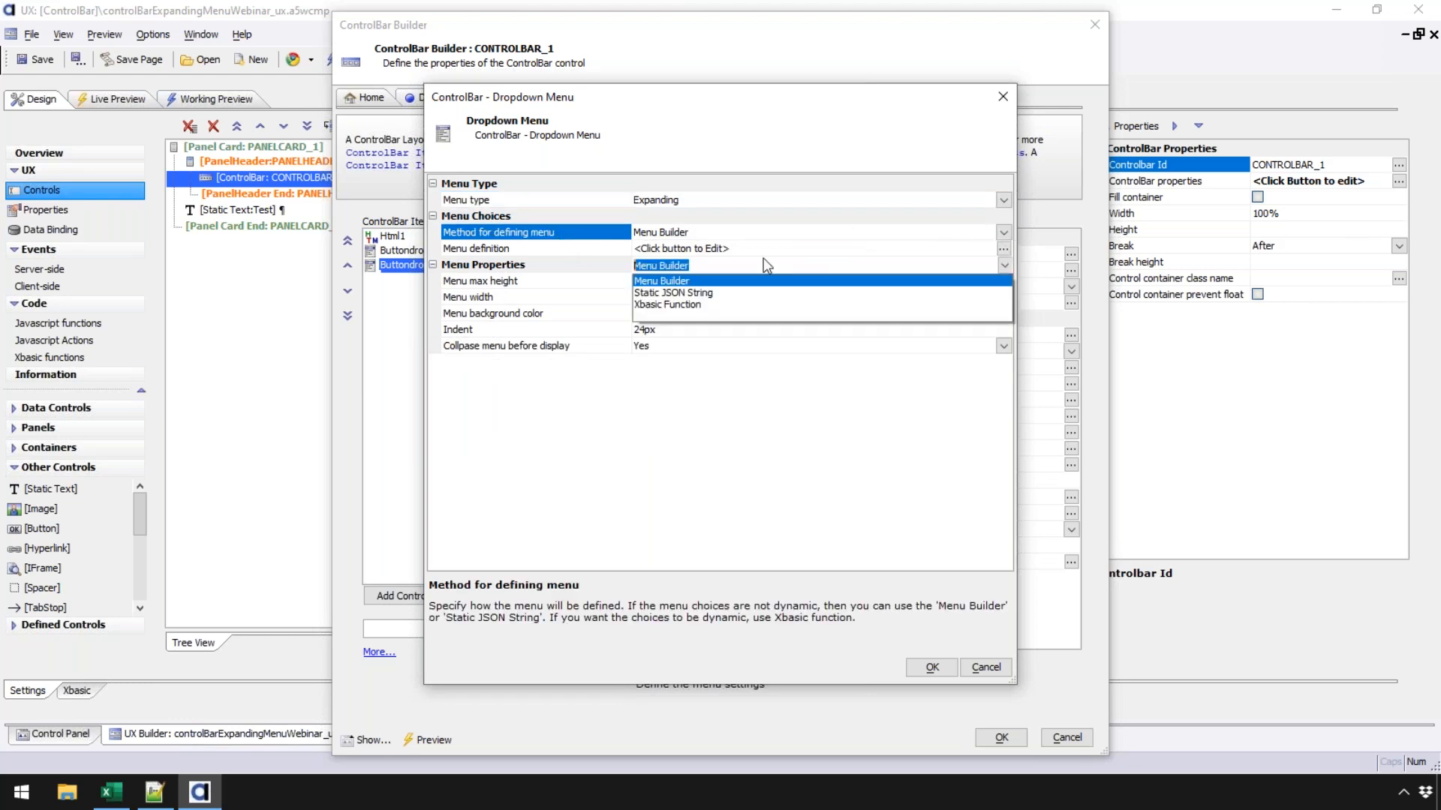
click(673, 305)
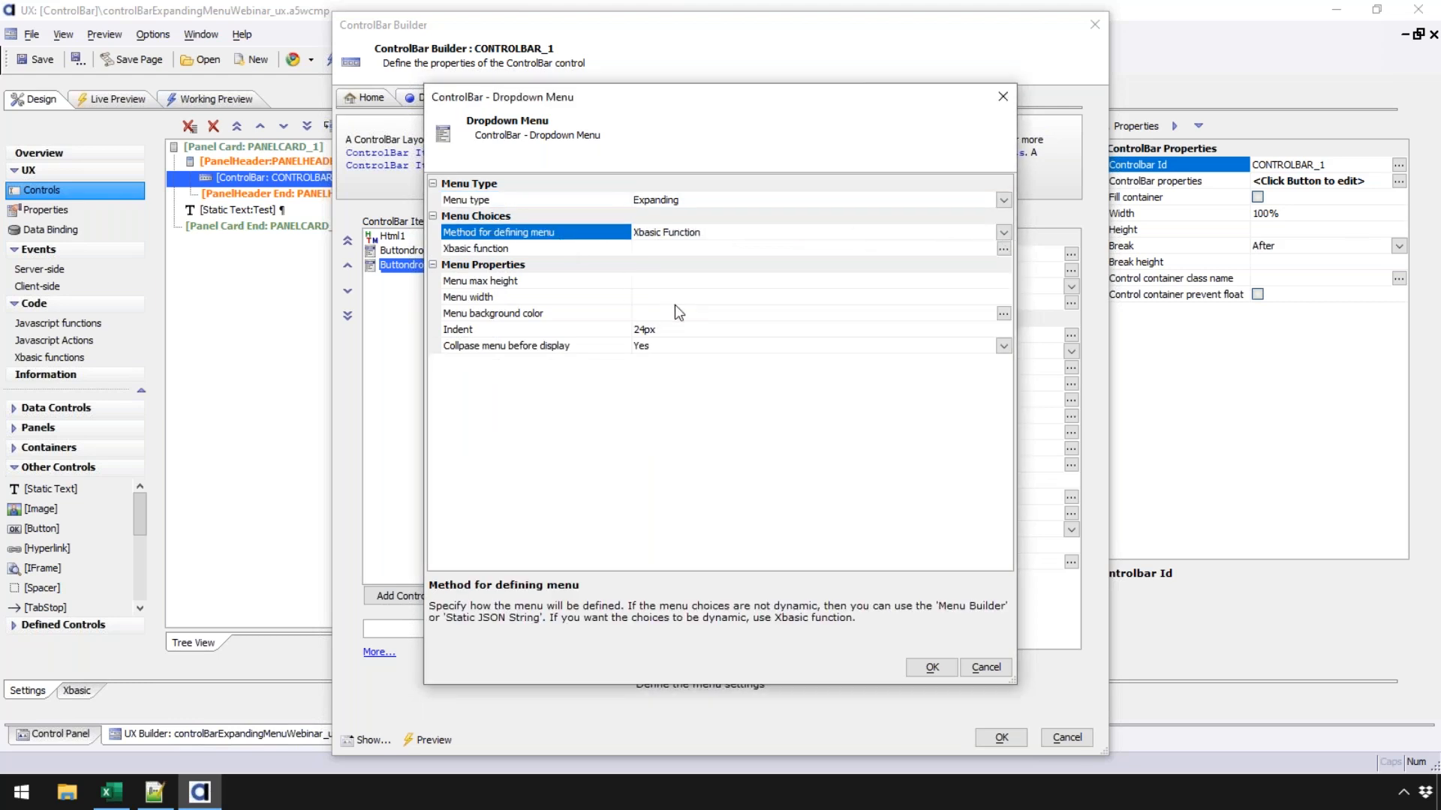
click(607, 254)
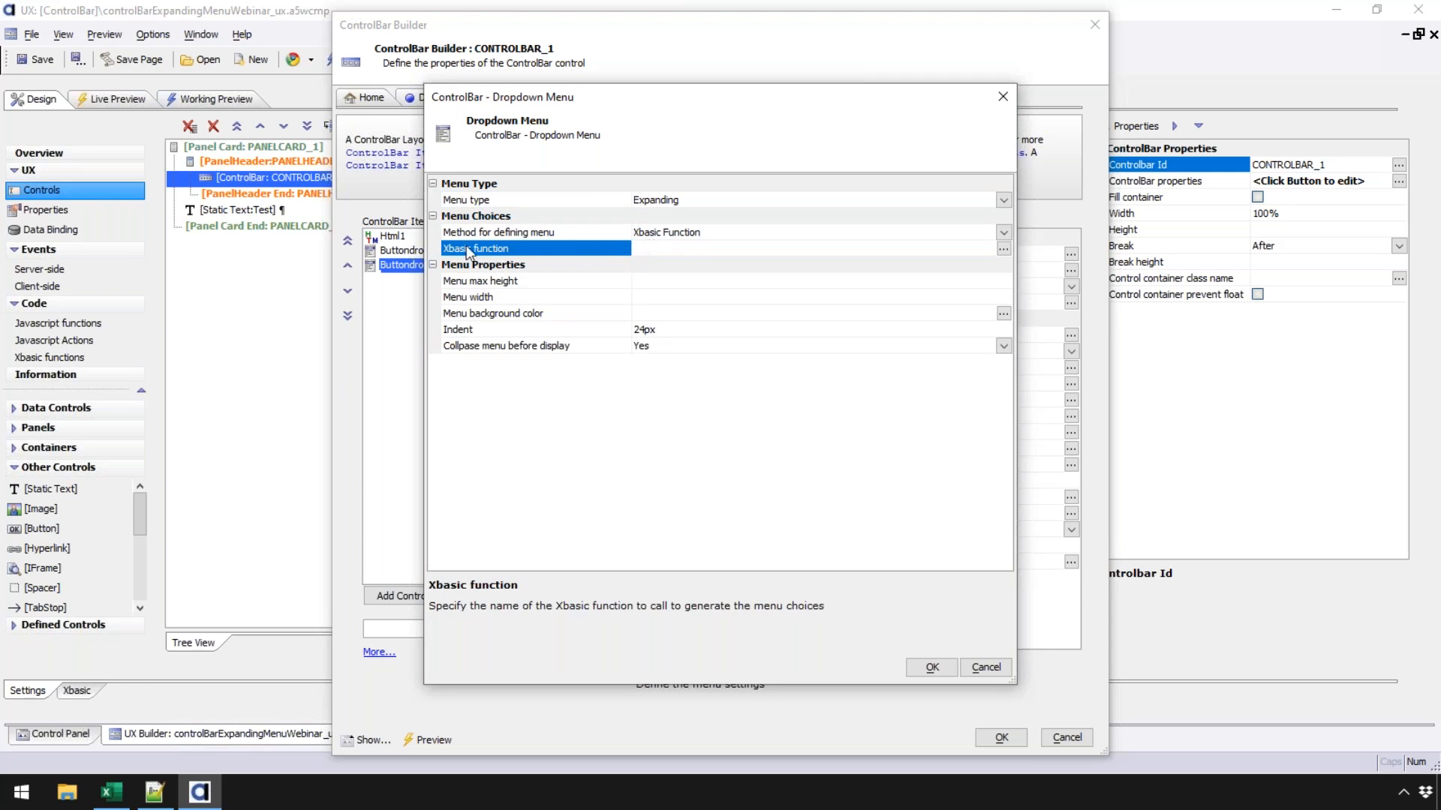
- Name the menu's Xbasic function menuContent and view the sample function code
click(1003, 248)
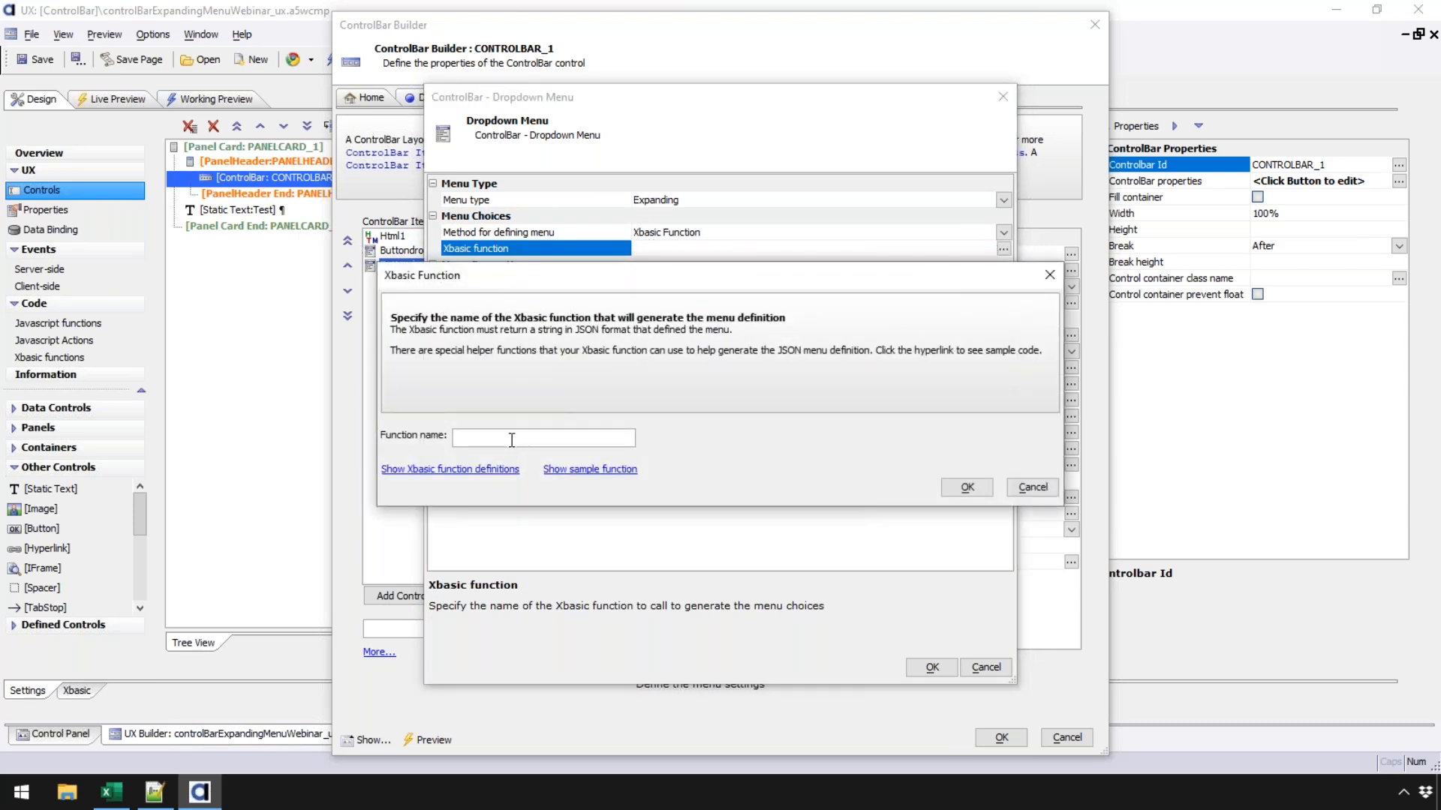
text(menuContent)
click(593, 470)
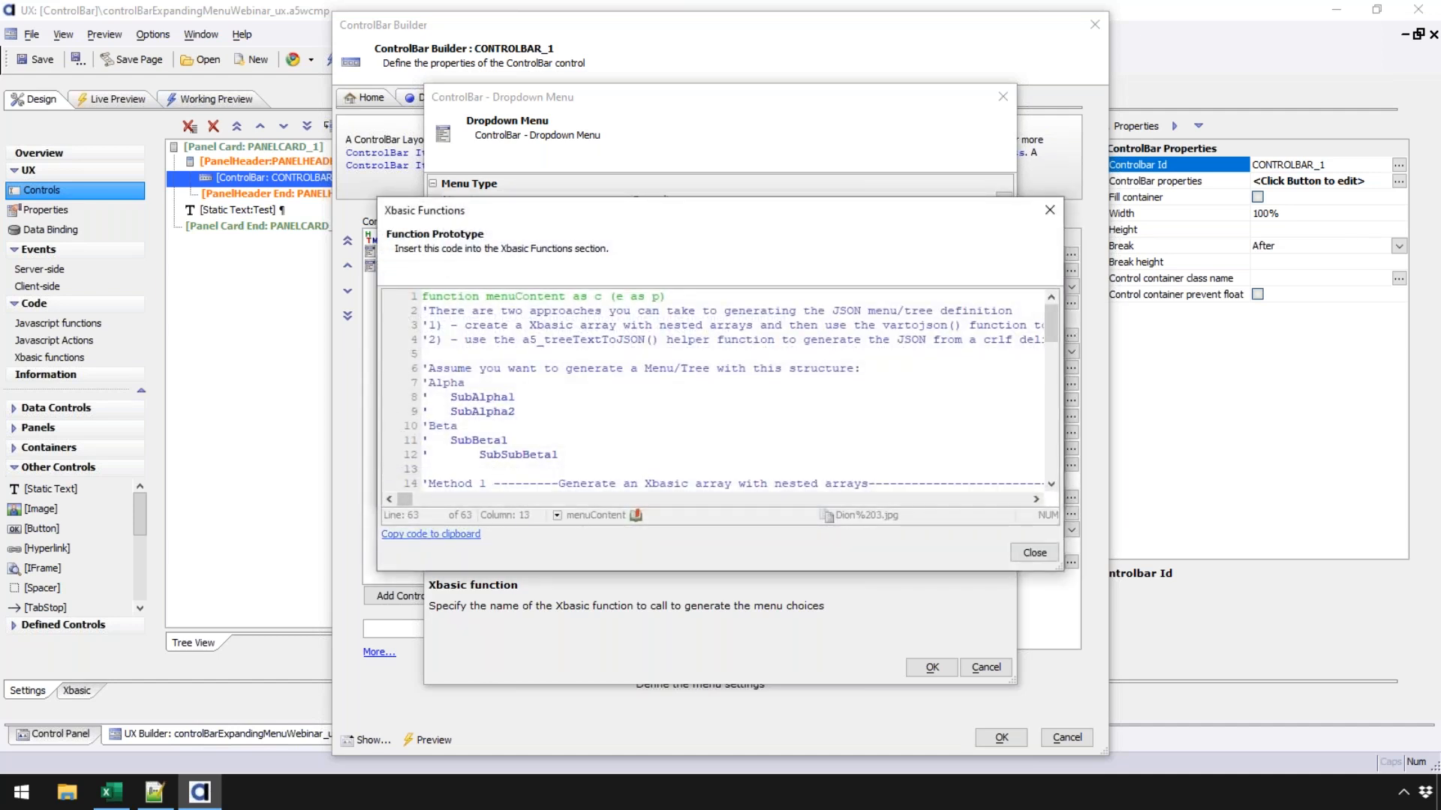
click(1032, 552)
- Paste the sample menuContent function into the Xbasic function declarations and save them
click(449, 469)
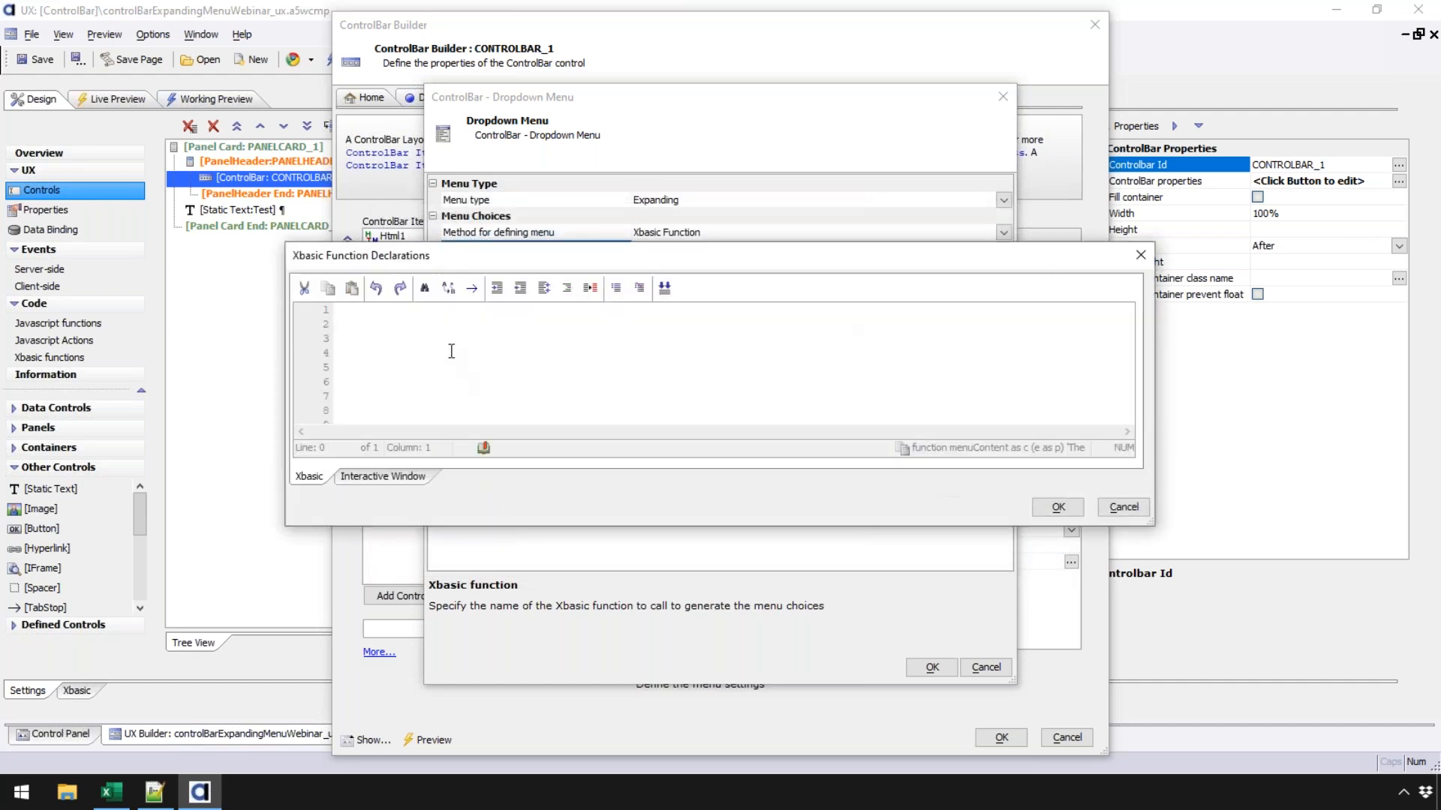
right_click(452, 352)
click(497, 330)
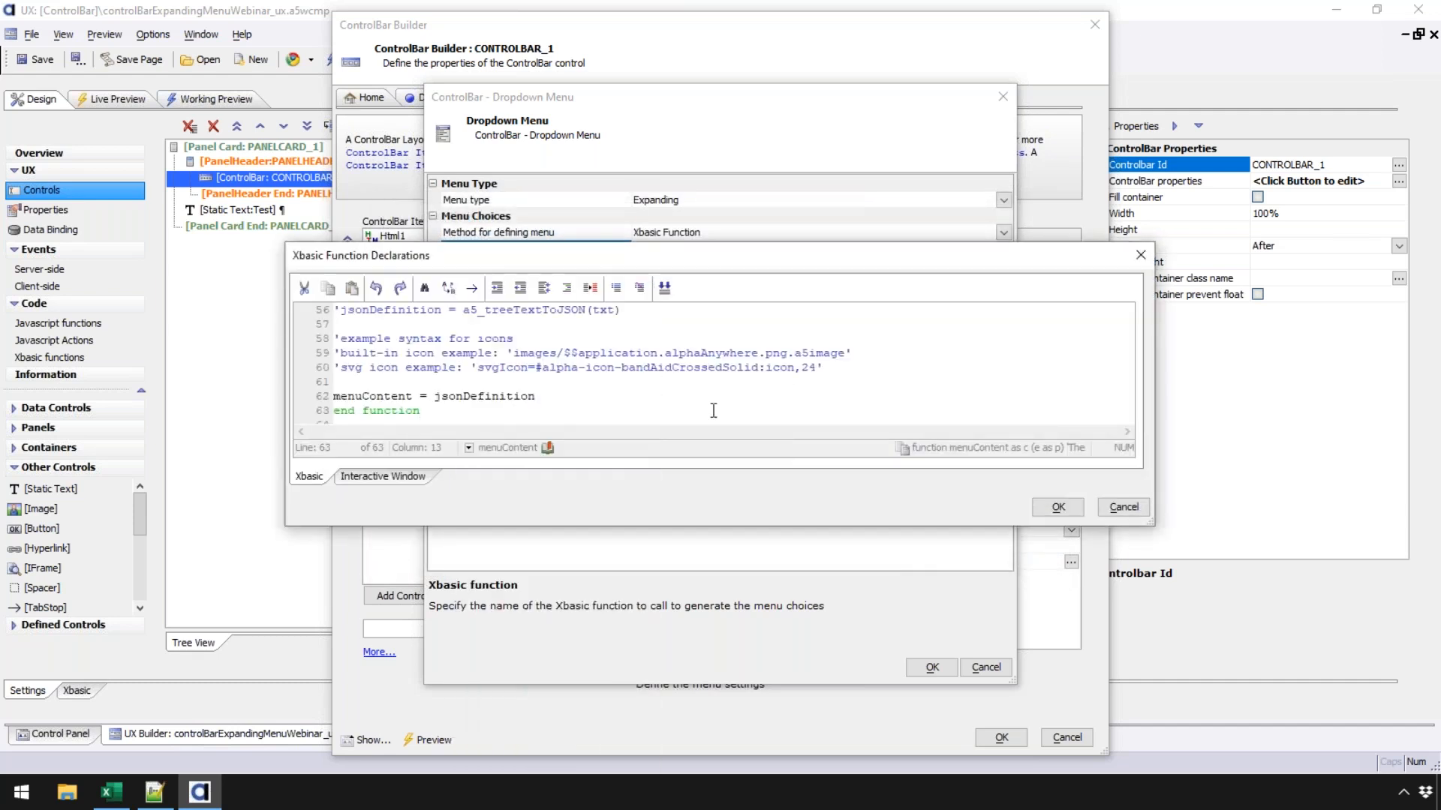
click(1075, 509)
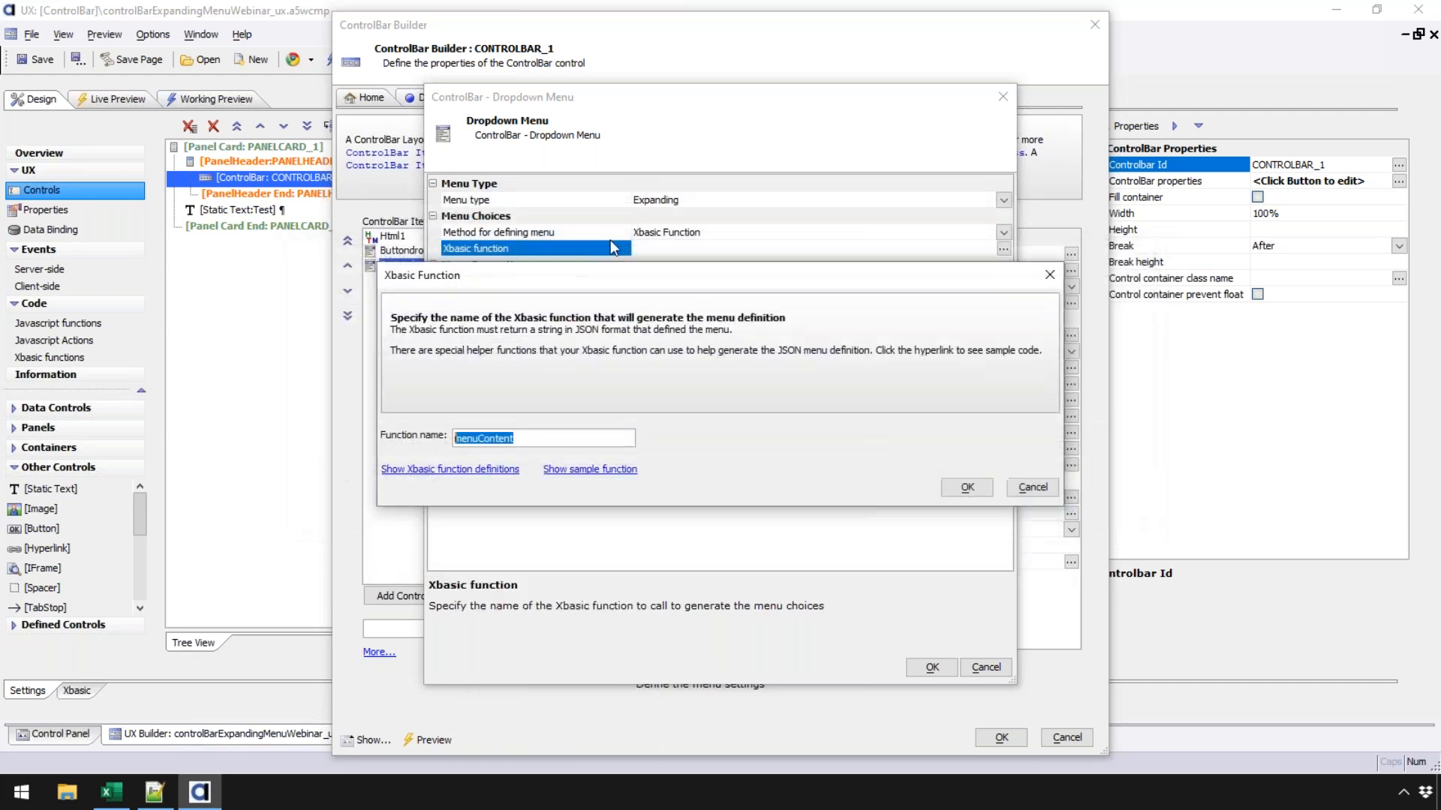
- Confirm menuContent as the function and accept the Dropdown Menu and ControlBar dialogs
click(967, 488)
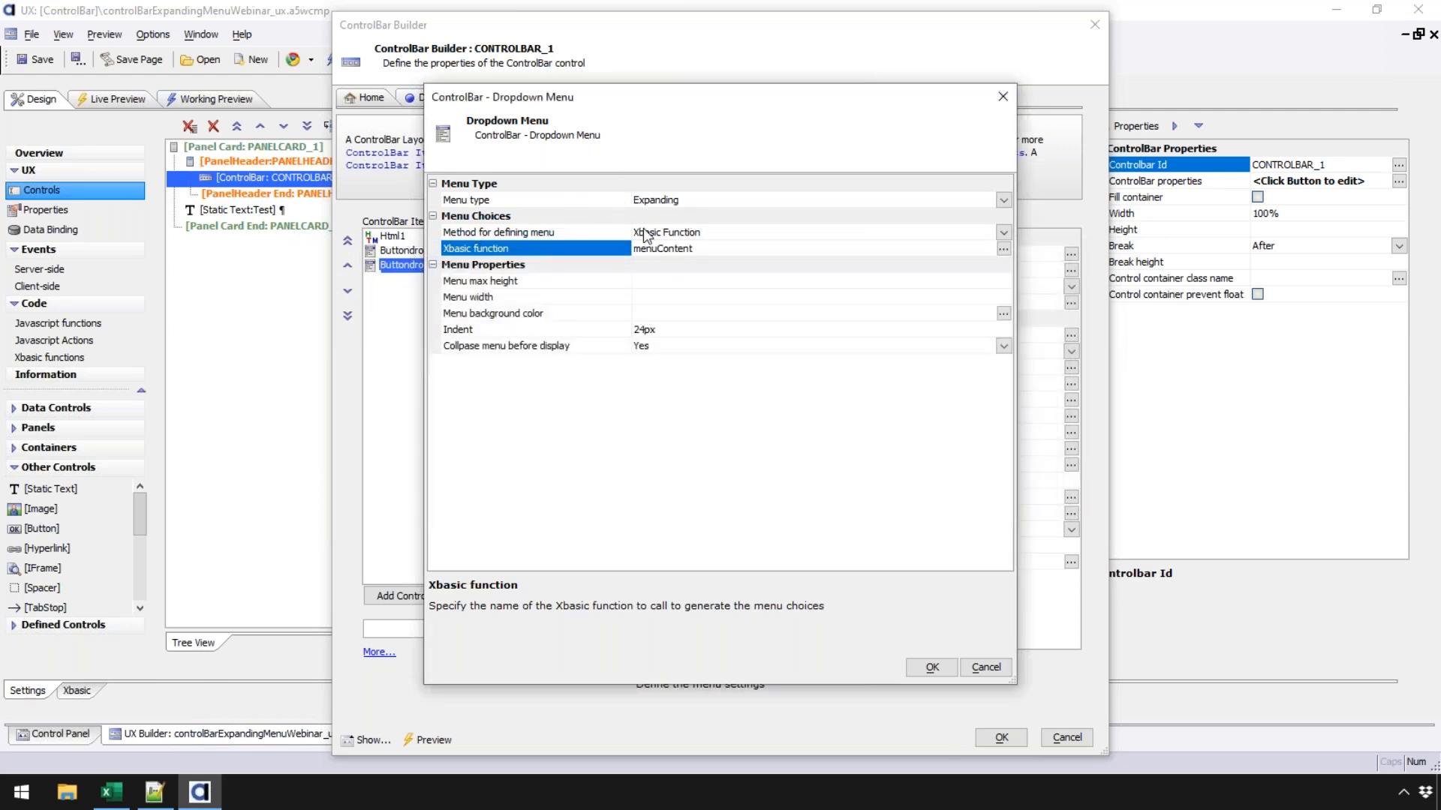
click(589, 233)
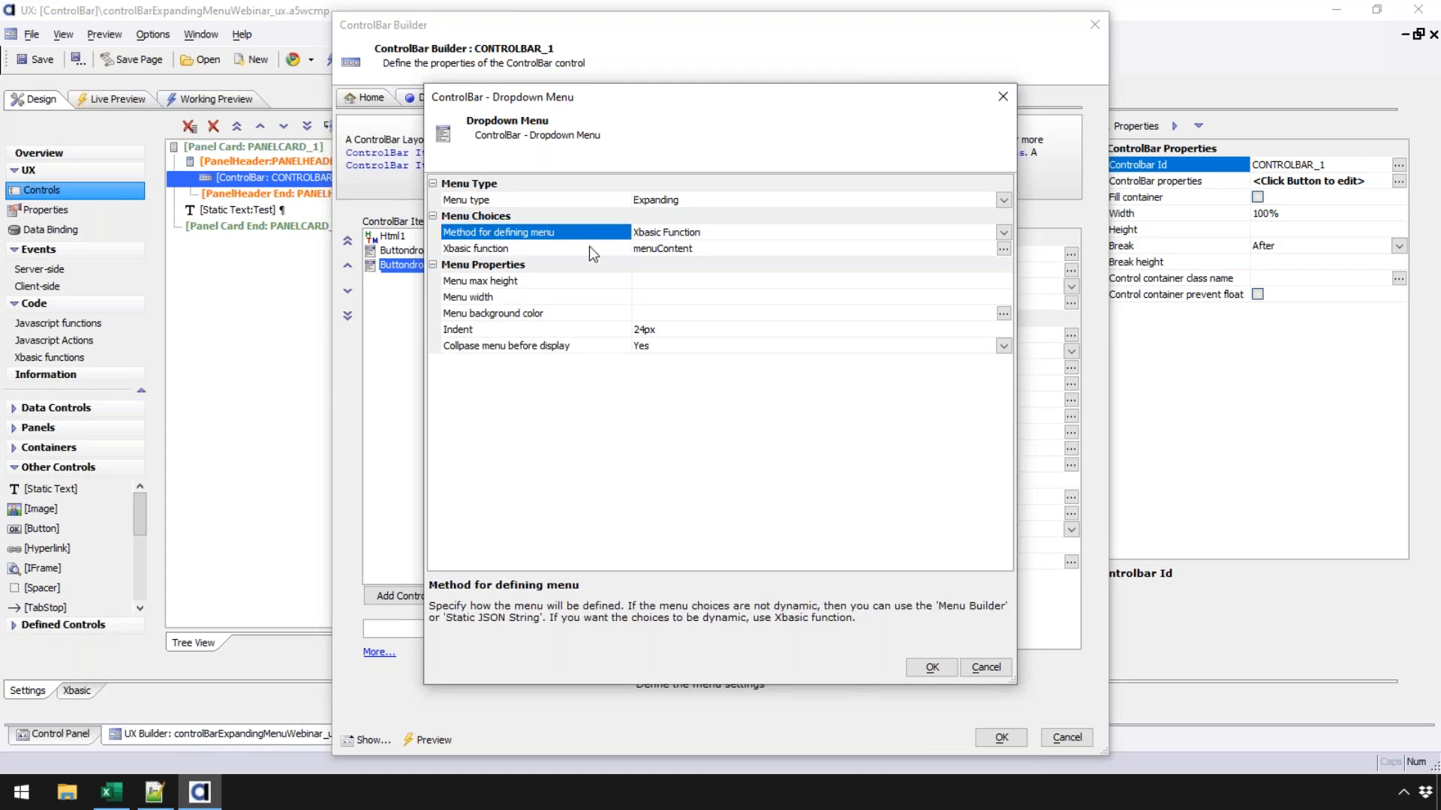
click(589, 246)
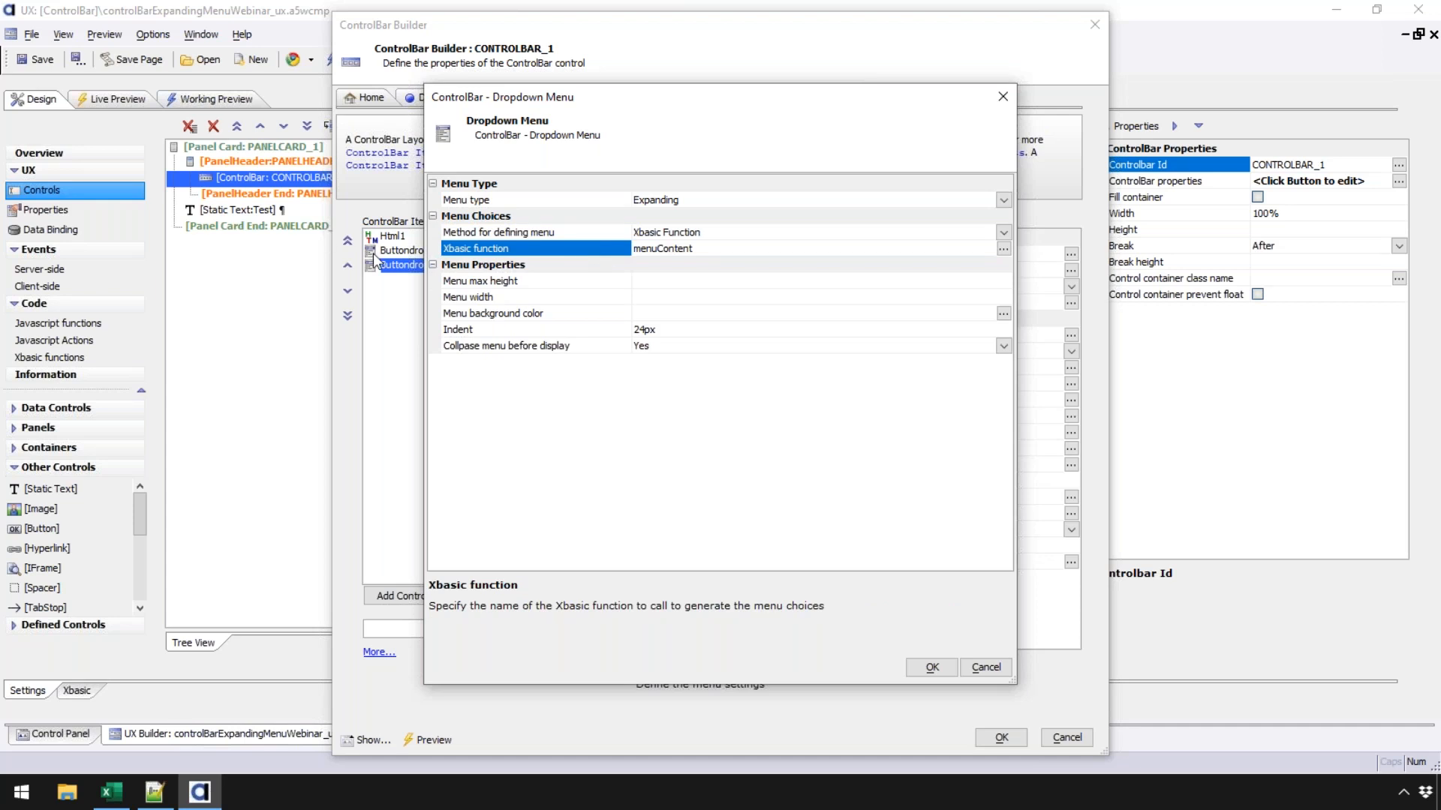
click(931, 667)
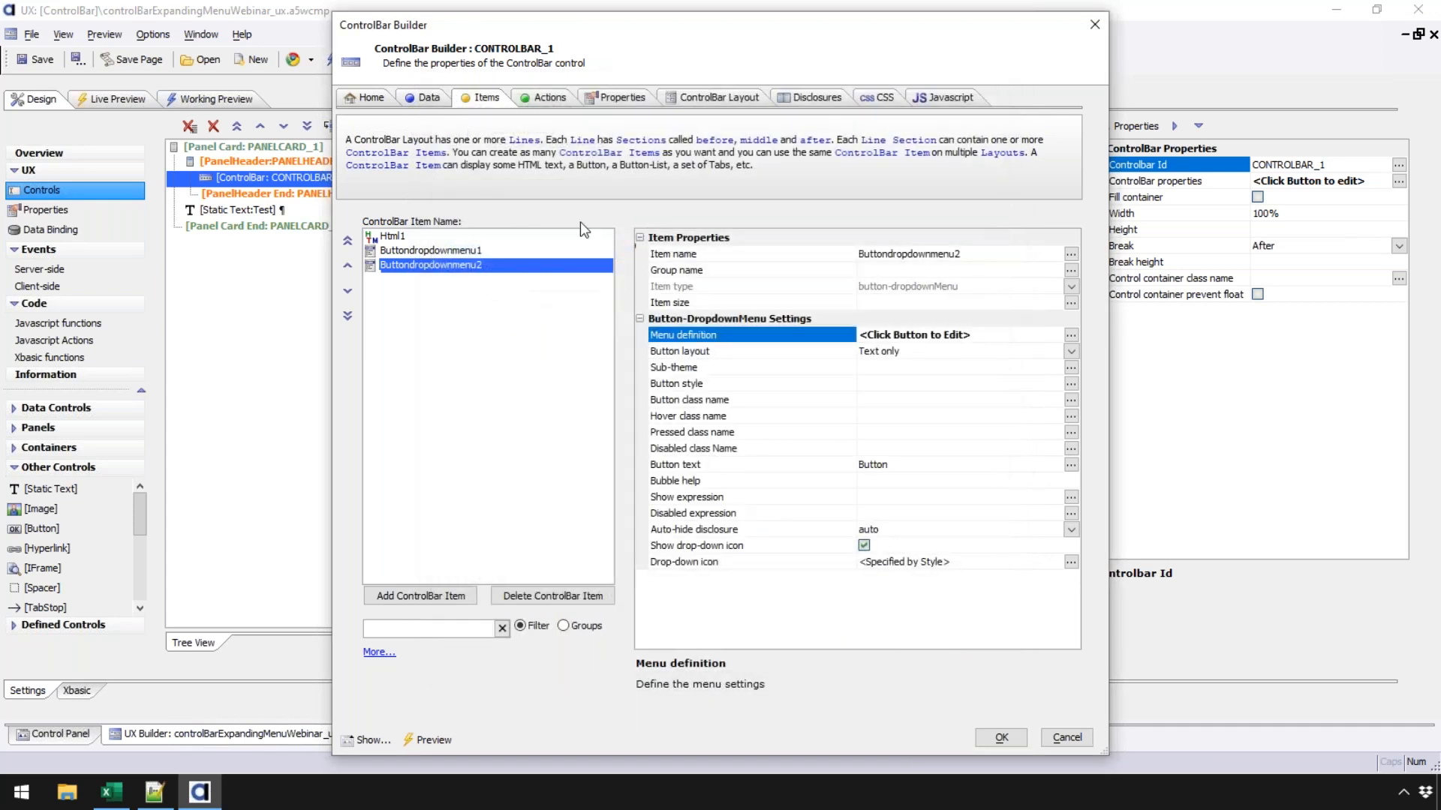
click(1001, 738)
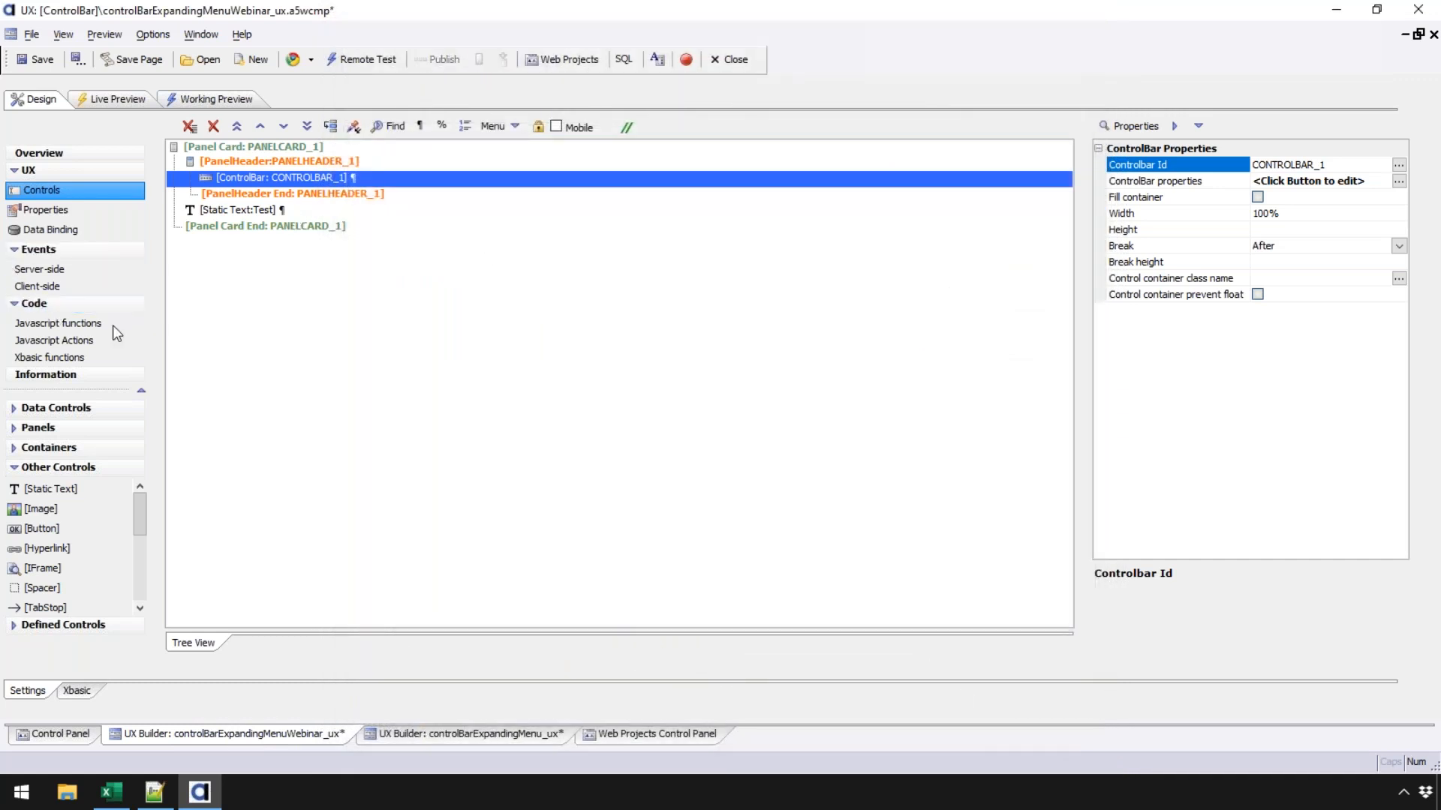
- Uncomment the Method 2 tree-text menu definition on lines 46-56 of the Xbasic functions
click(90, 359)
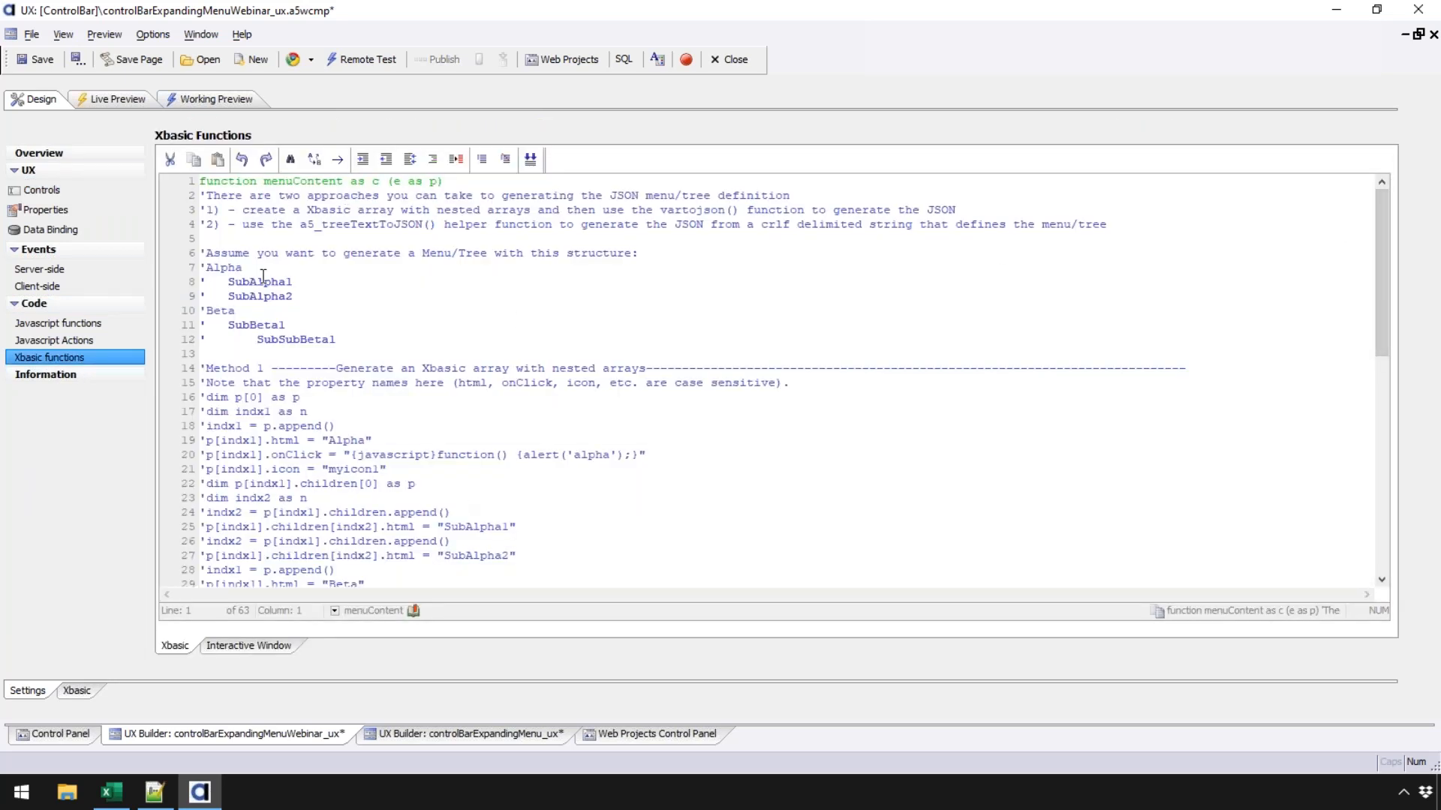
drag(203, 268, 330, 339)
click(331, 339)
drag(1386, 287, 1396, 518)
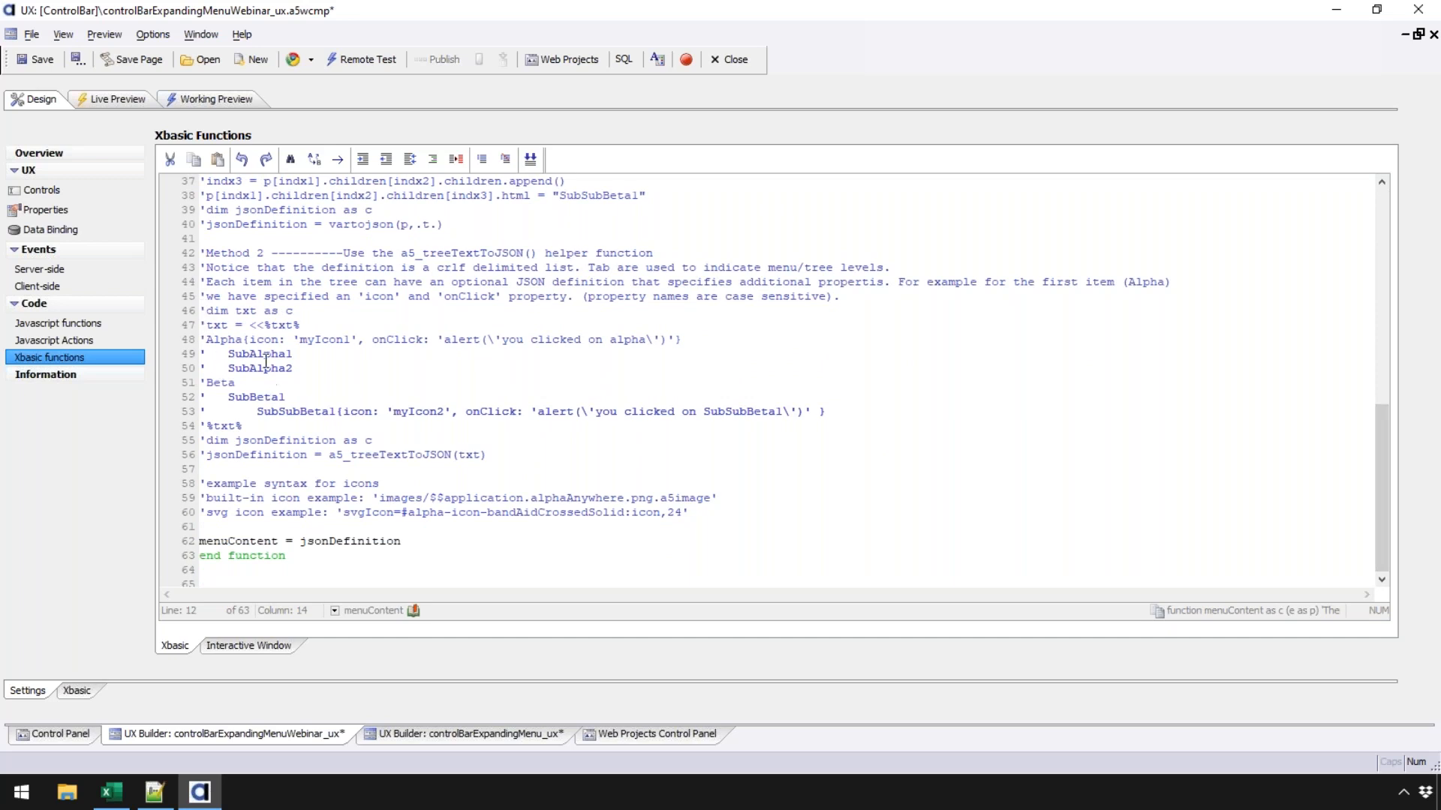
drag(222, 458, 303, 458)
drag(550, 455, 181, 316)
click(505, 160)
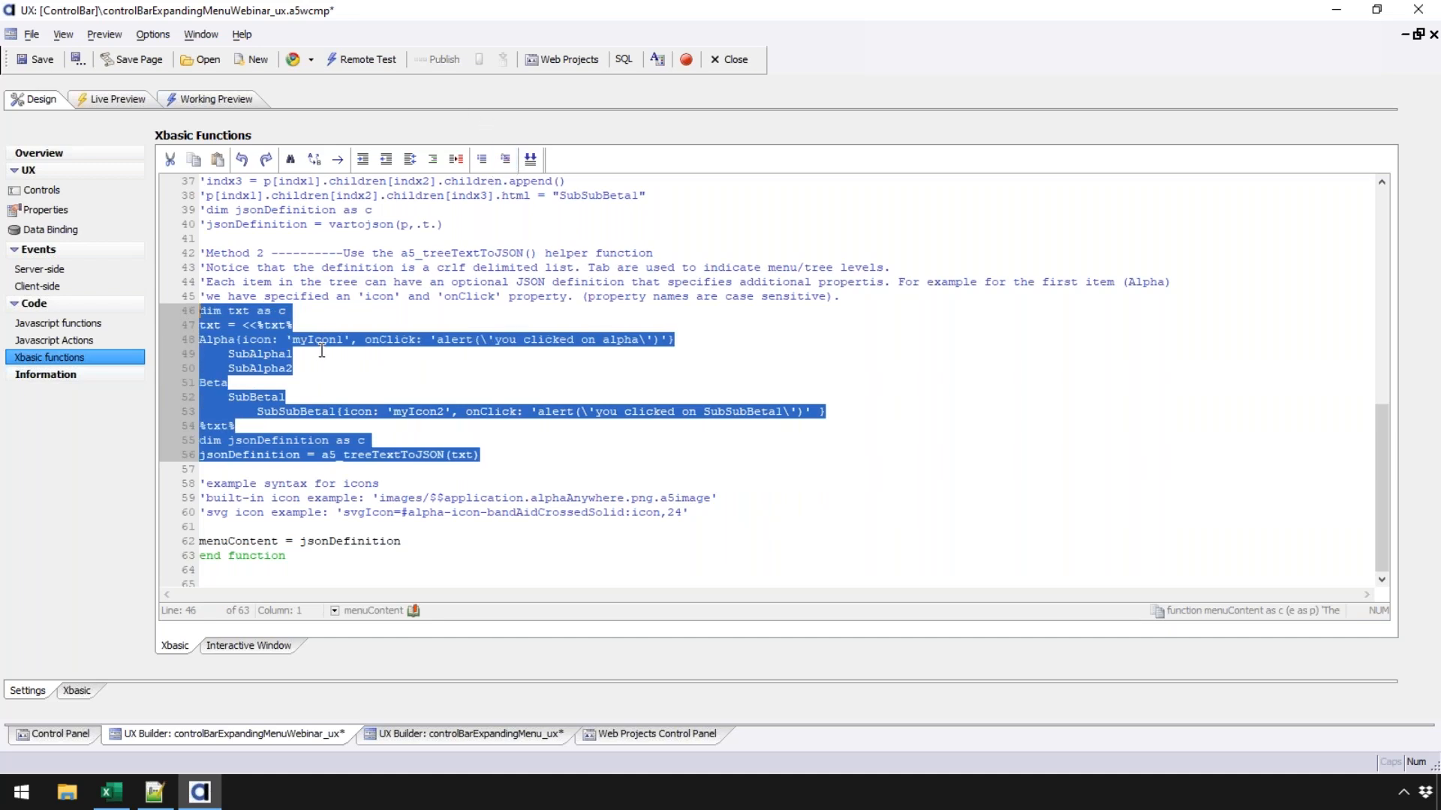
click(300, 354)
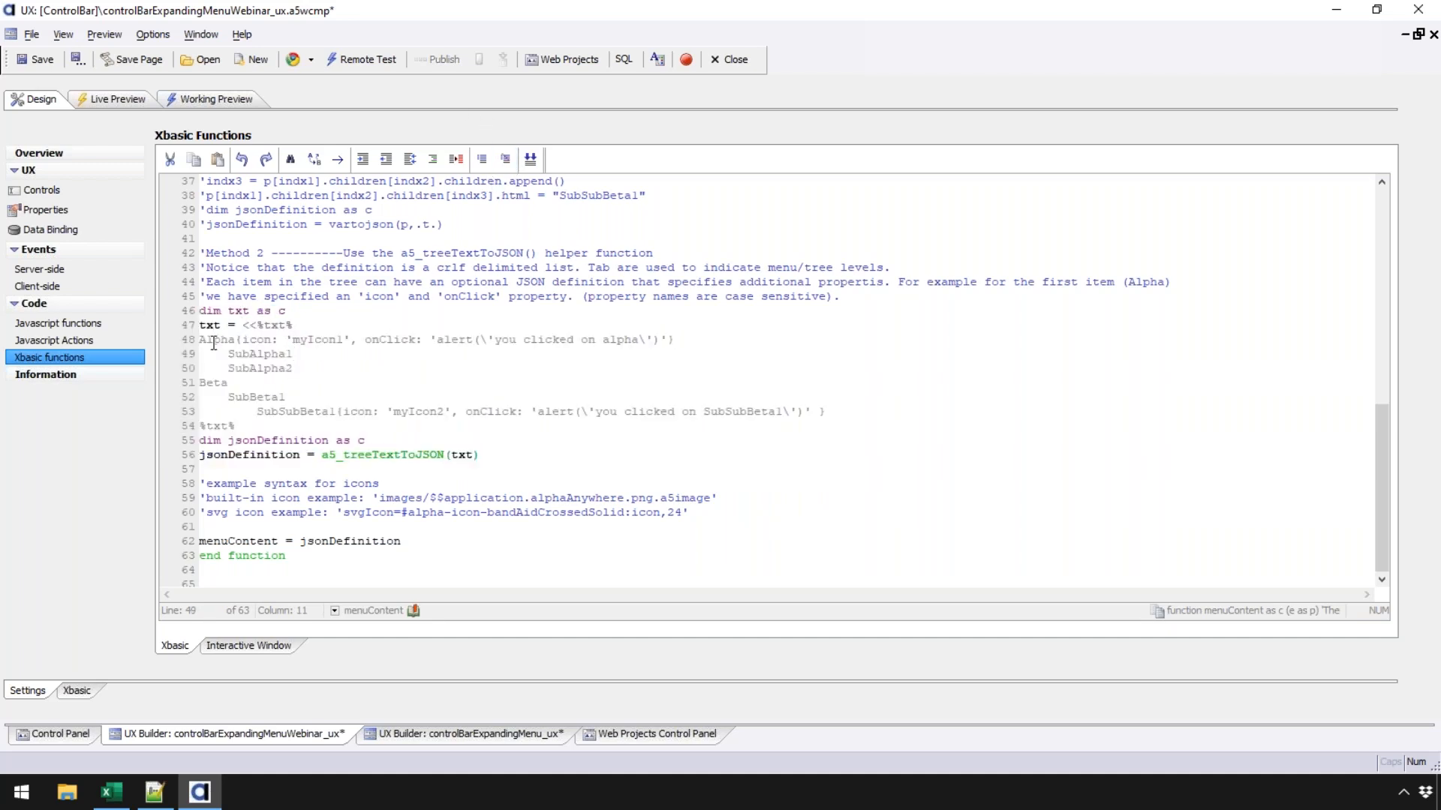
- Review the uncommented Alpha/Beta menu tree and a5_treeTextToJSON call, then save and return to Controls
drag(201, 339, 833, 412)
click(442, 369)
drag(321, 455, 454, 455)
click(468, 455)
click(202, 337)
shift+click(279, 397)
click(258, 469)
click(39, 65)
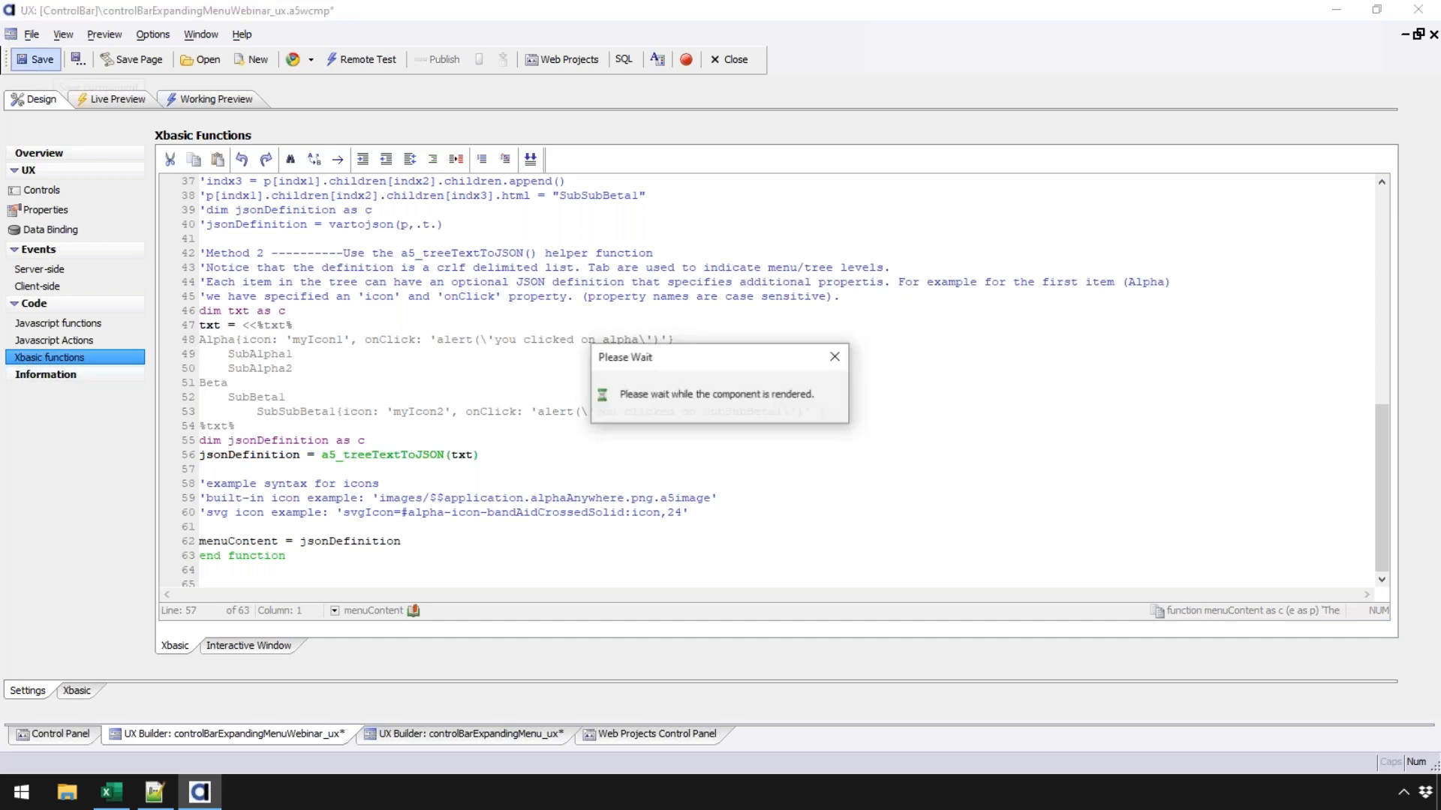
click(89, 192)
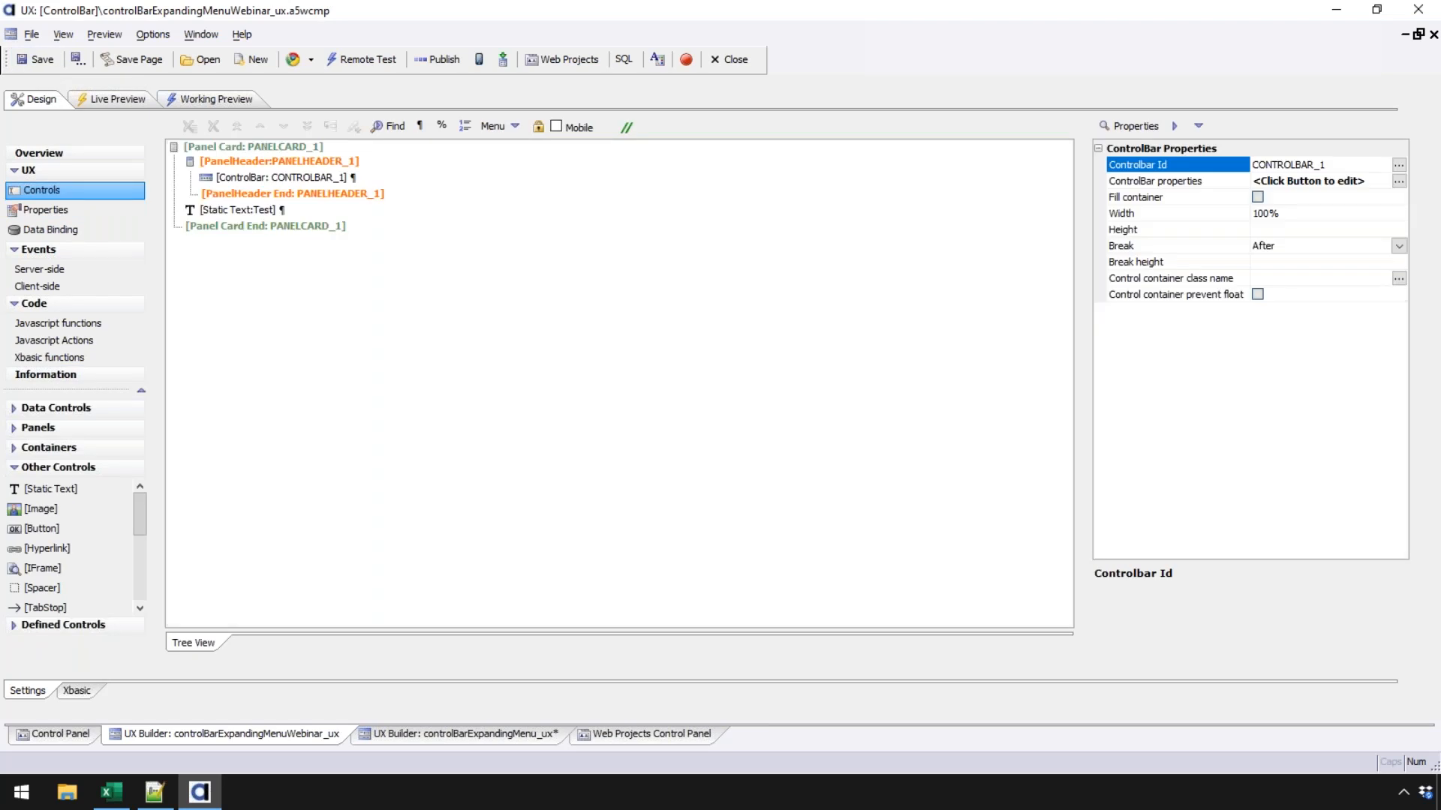
- Set Buttondropdownmenu2's button text to 'Click Me!' in the ControlBar builder
double_click(252, 180)
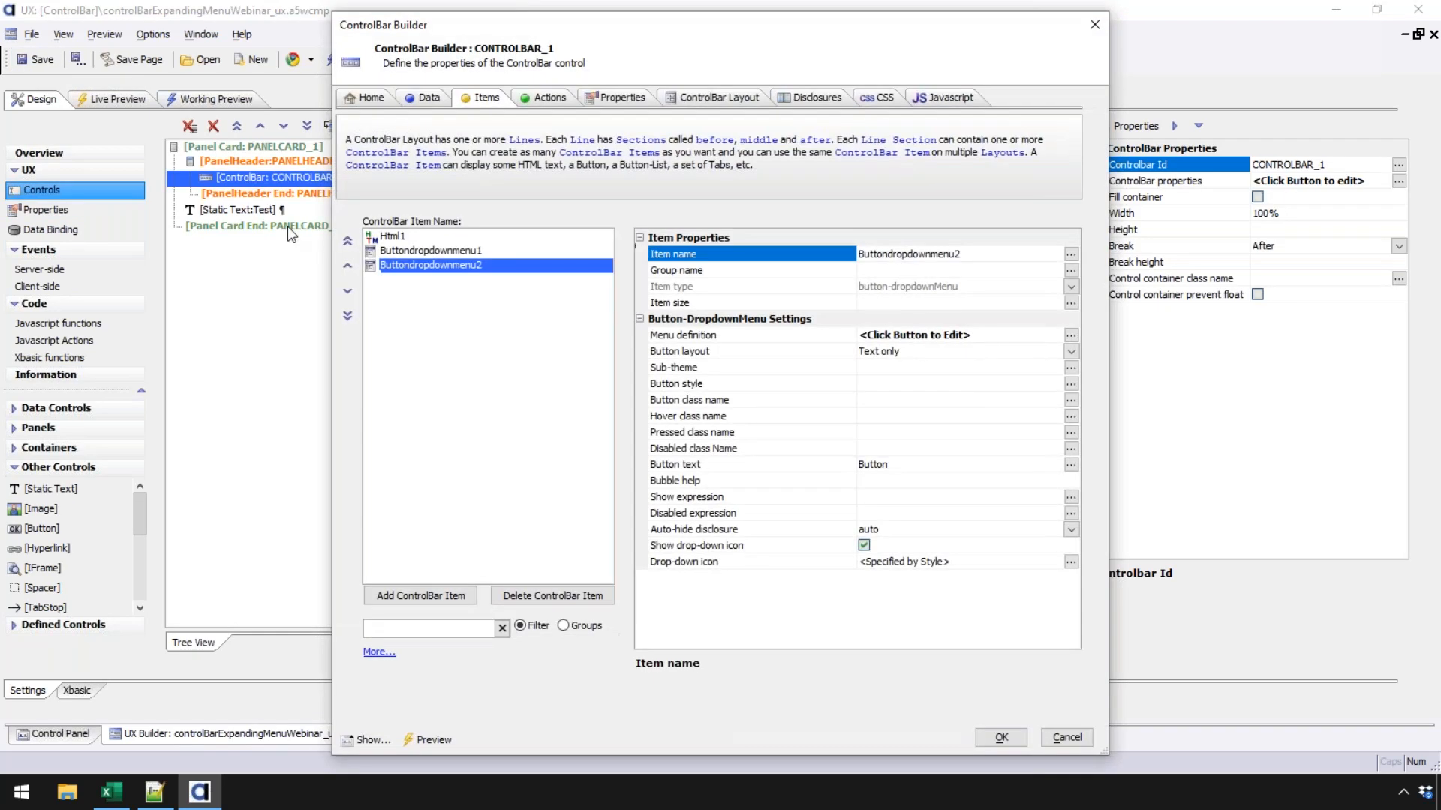
click(720, 97)
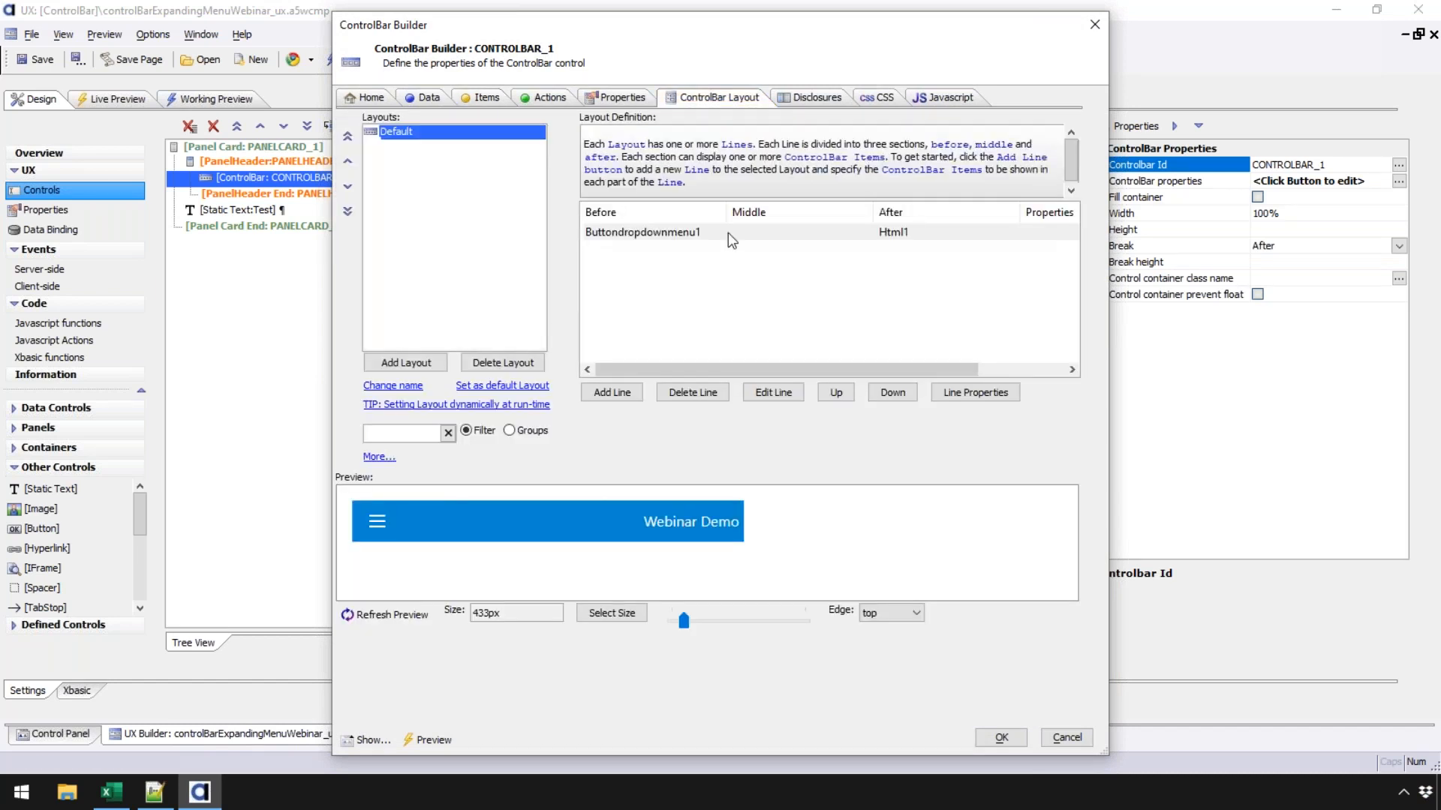
click(657, 235)
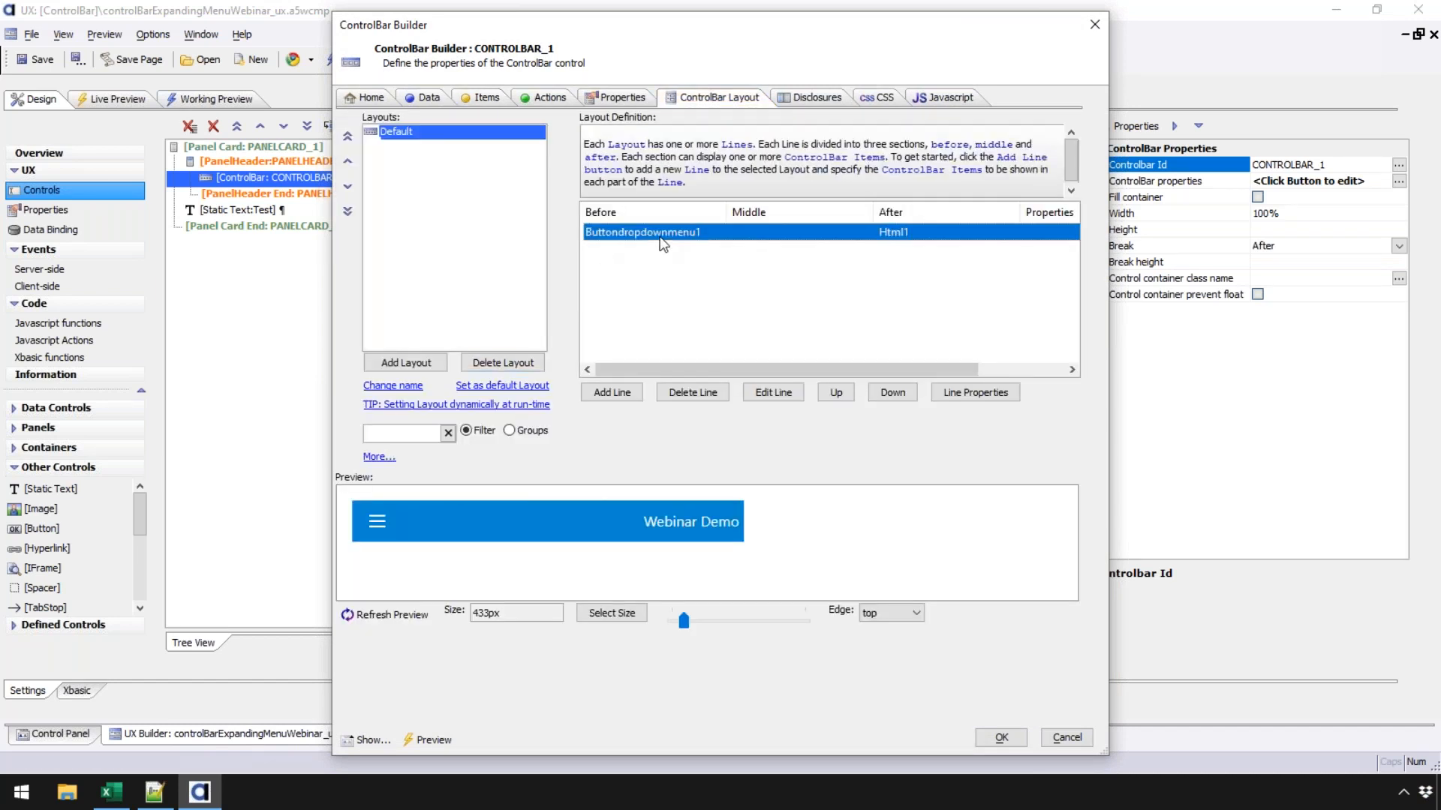
click(480, 97)
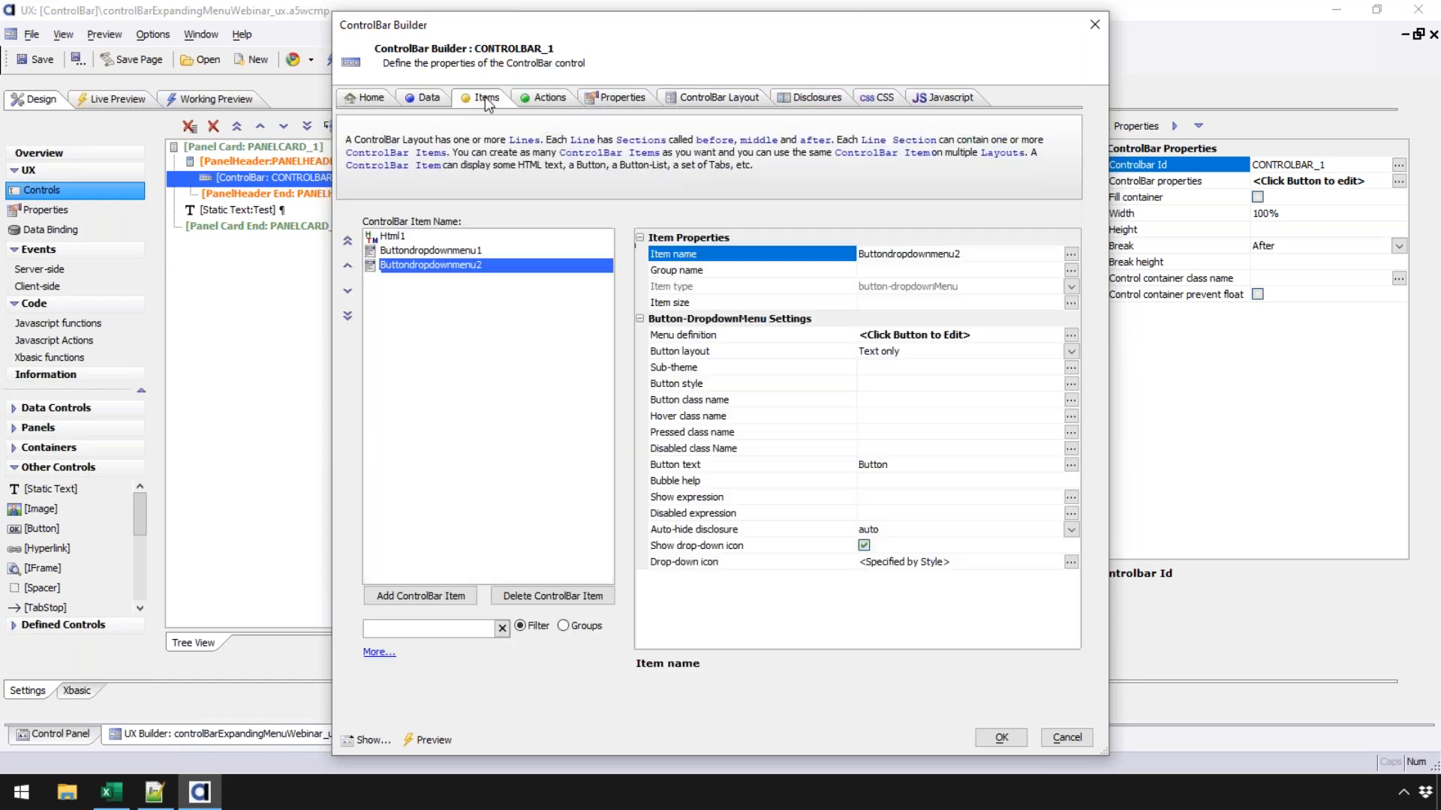
click(883, 464)
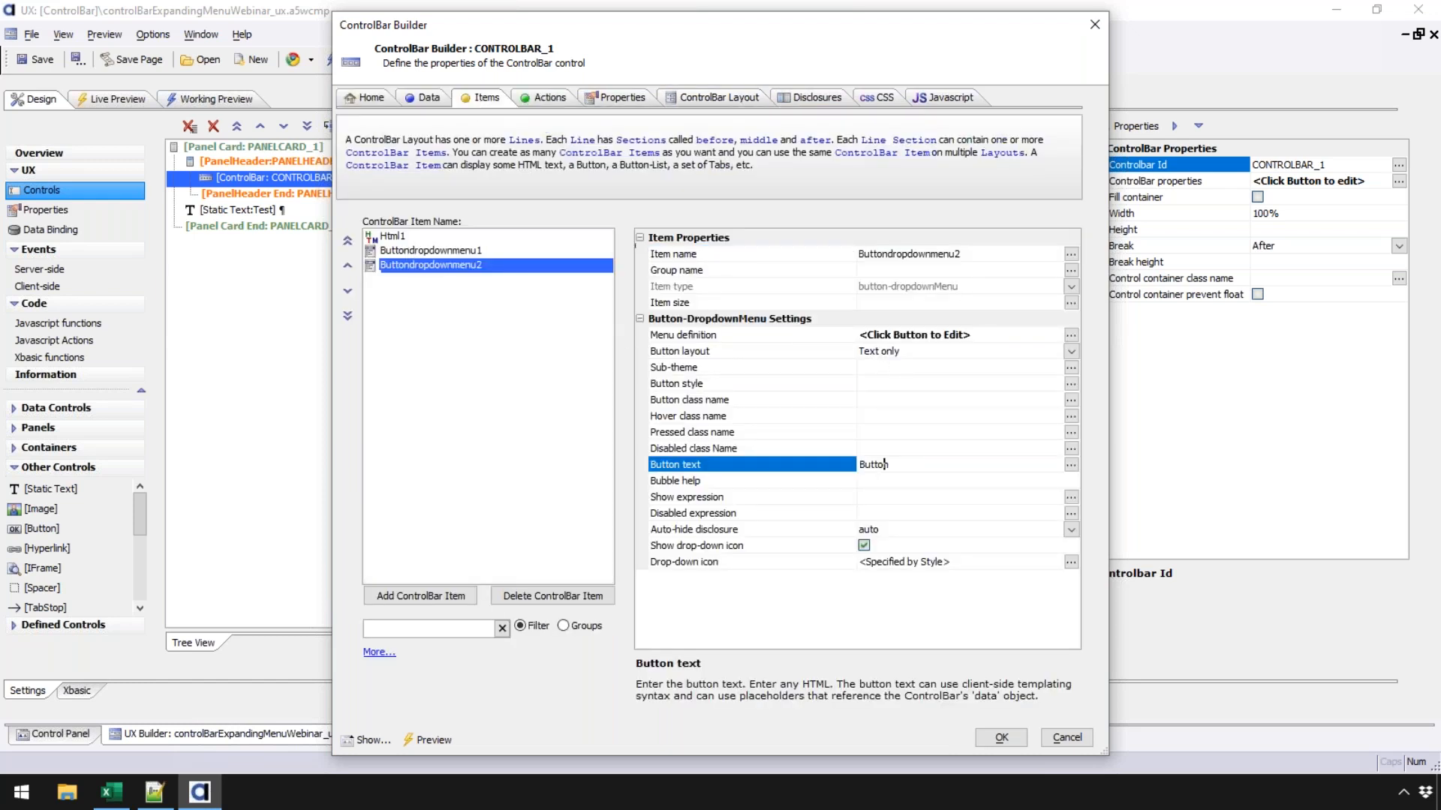
double_click(884, 464)
text(Click Me!)
click(833, 416)
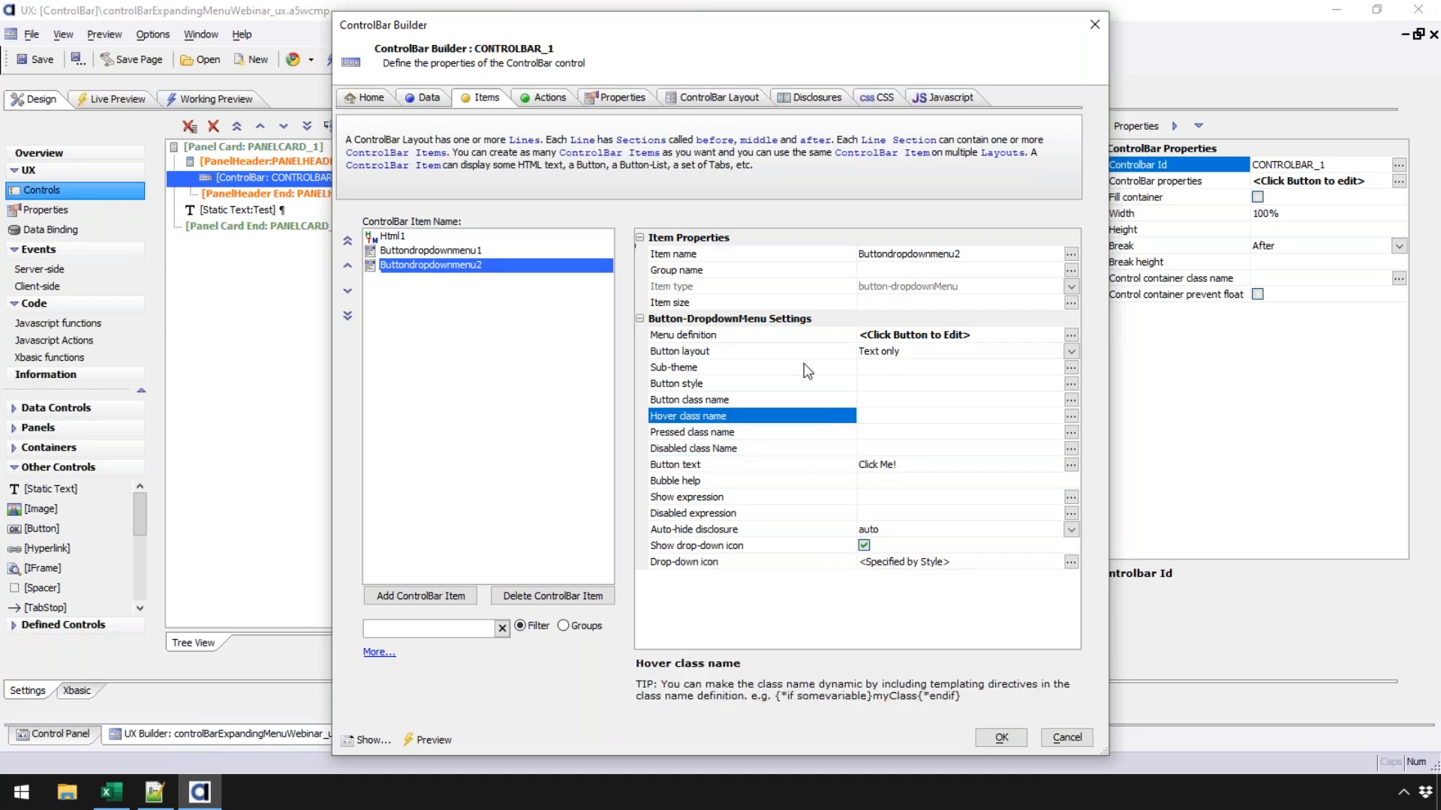
- Place Buttondropdownmenu2 in the layout line's Middle section, close the builder, and save
click(697, 99)
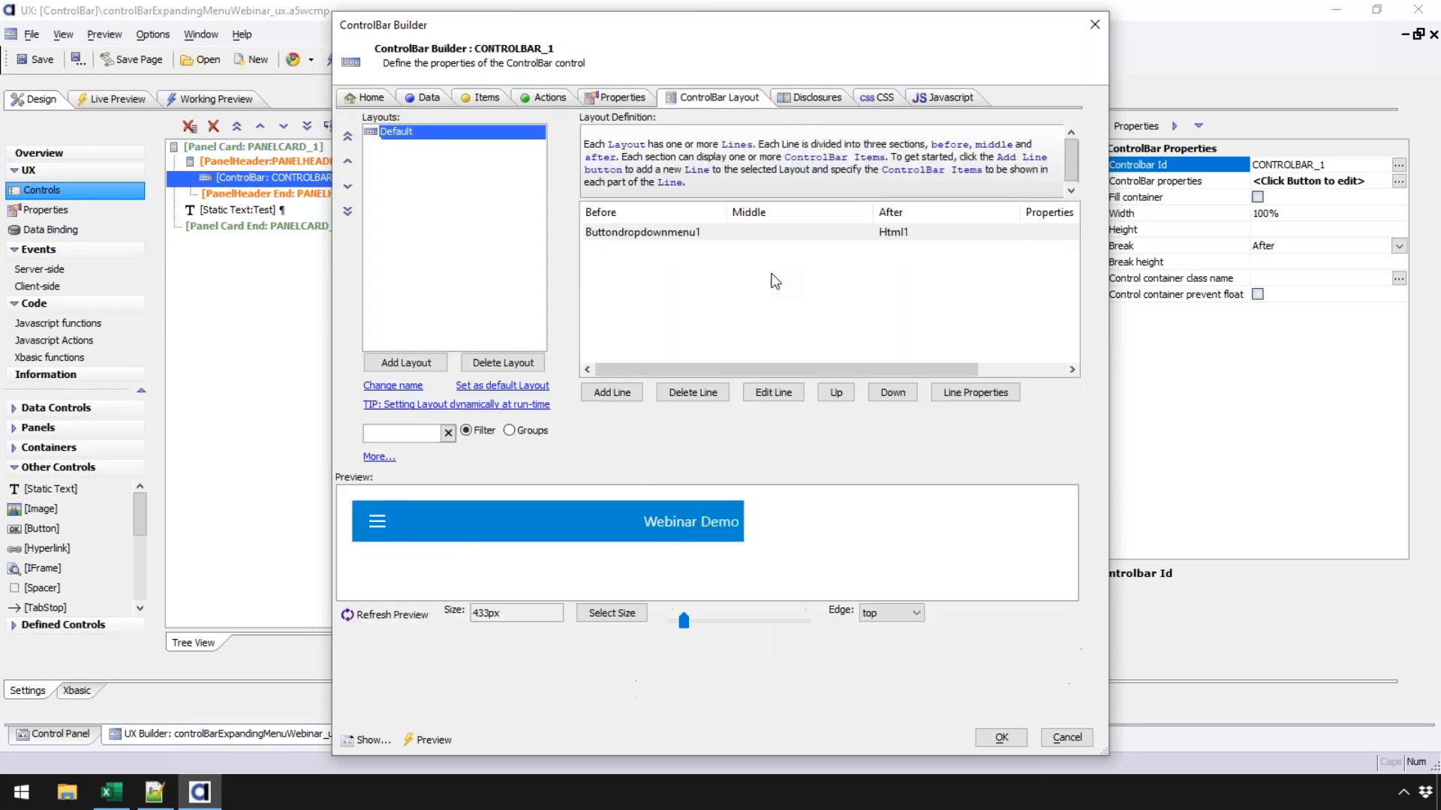
double_click(761, 228)
click(643, 492)
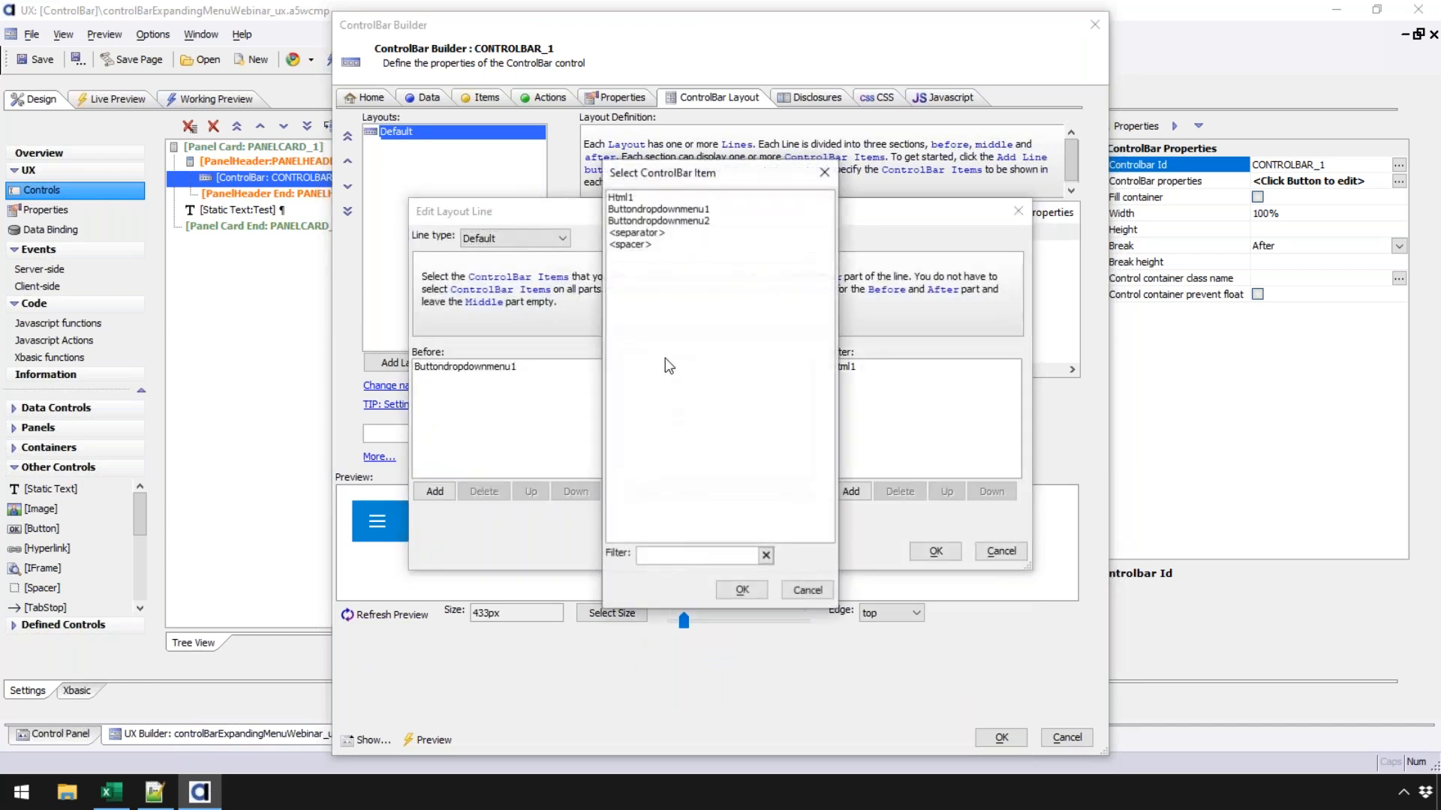
click(652, 220)
click(741, 590)
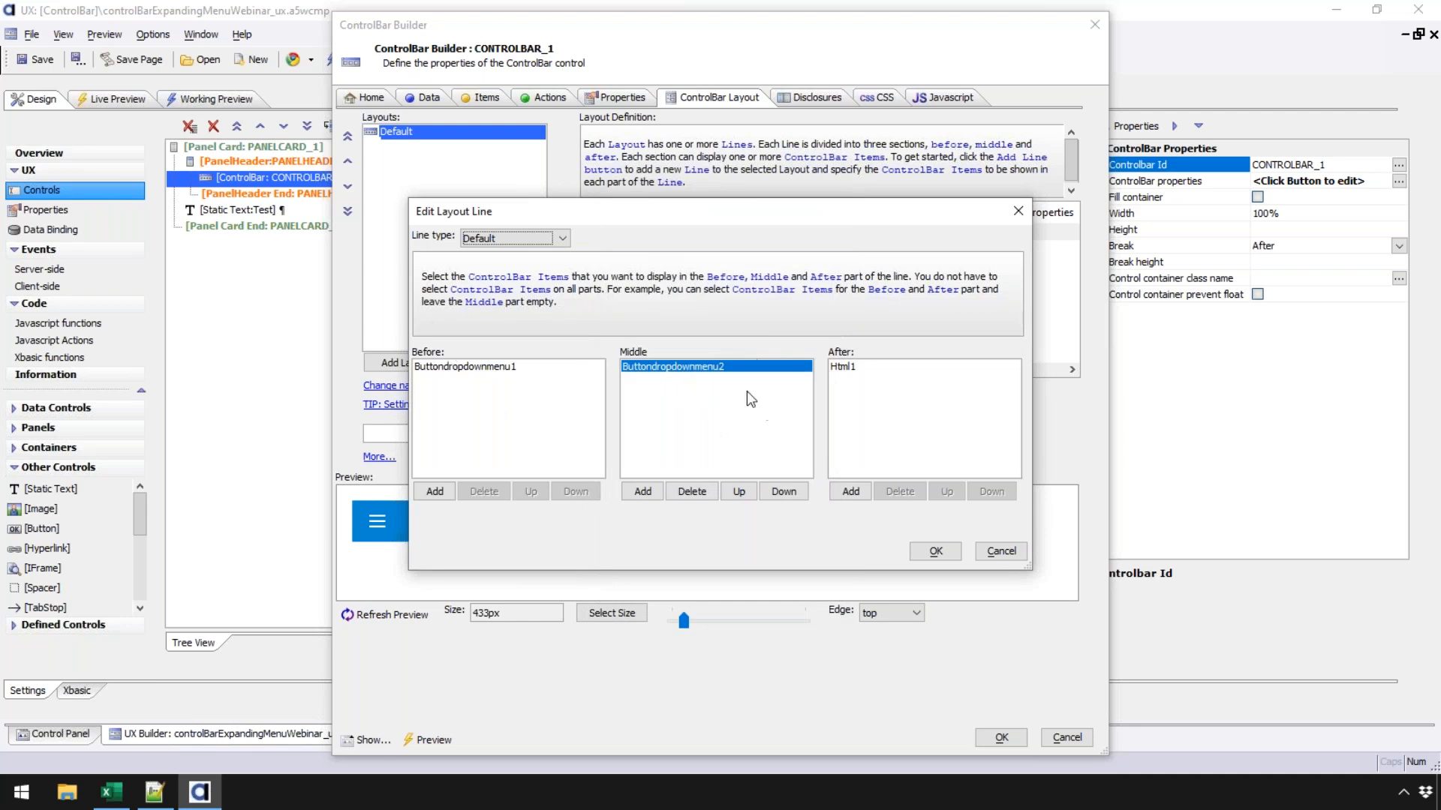
click(949, 552)
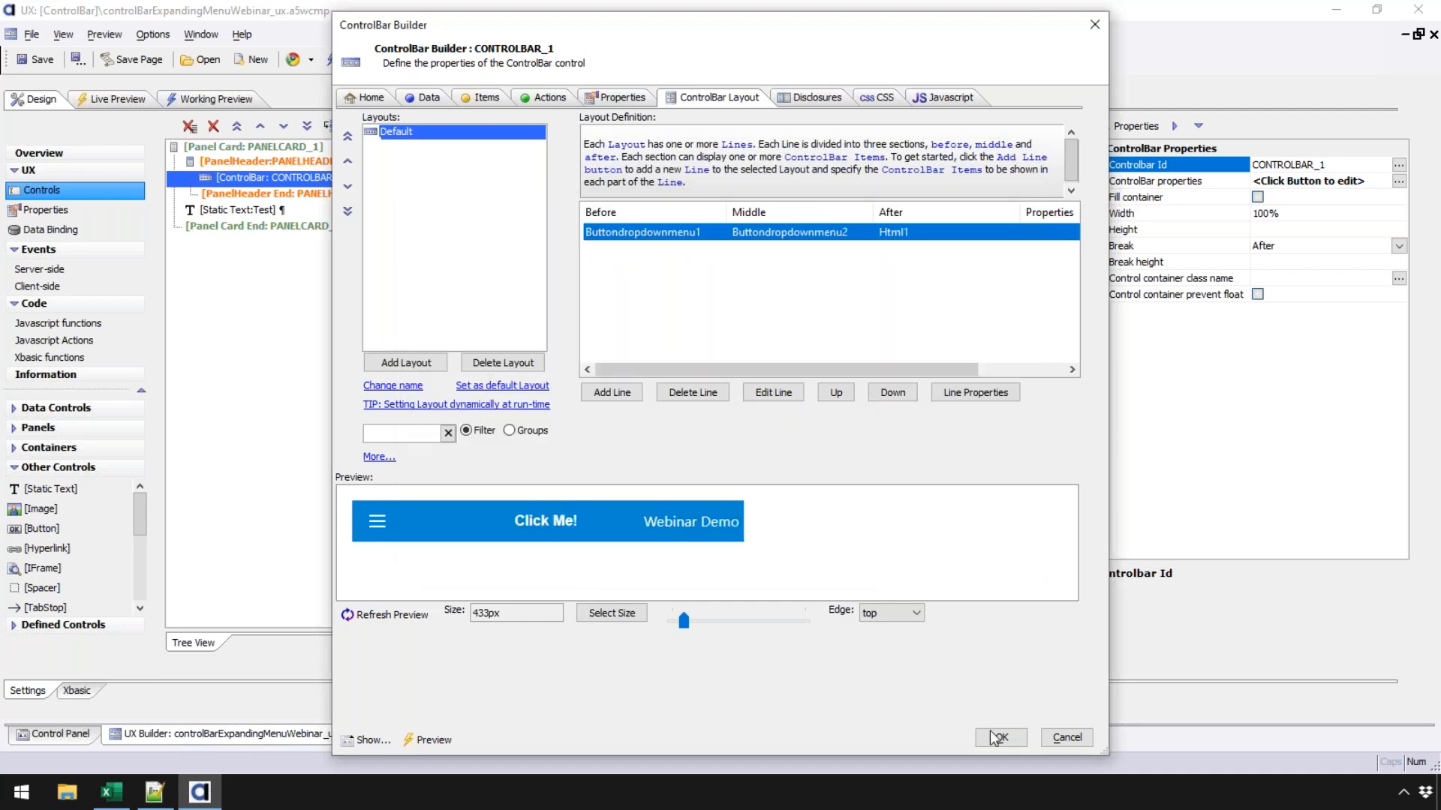
click(1001, 738)
click(34, 64)
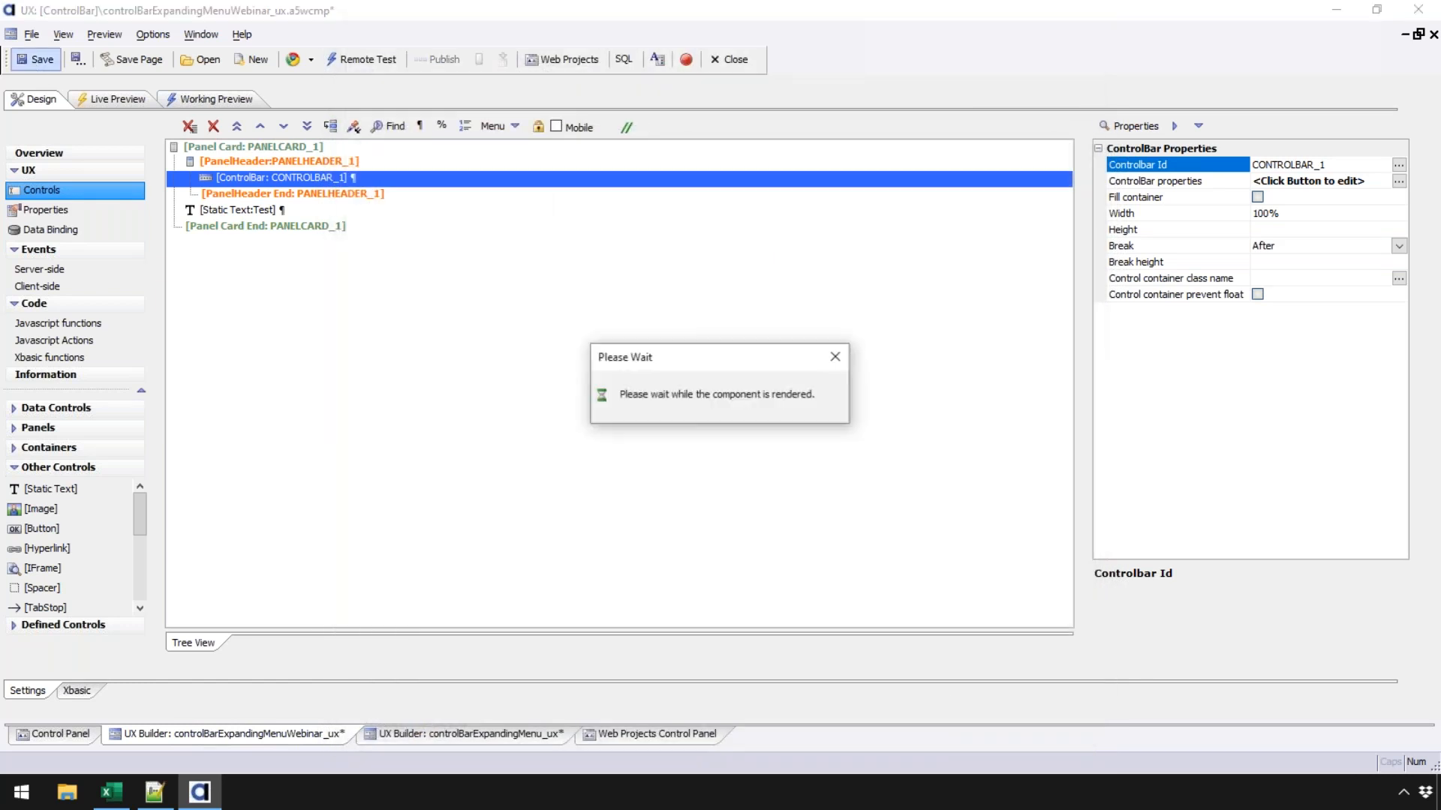
- Run a working preview and test the hamburger menu's Settings submenu
click(208, 101)
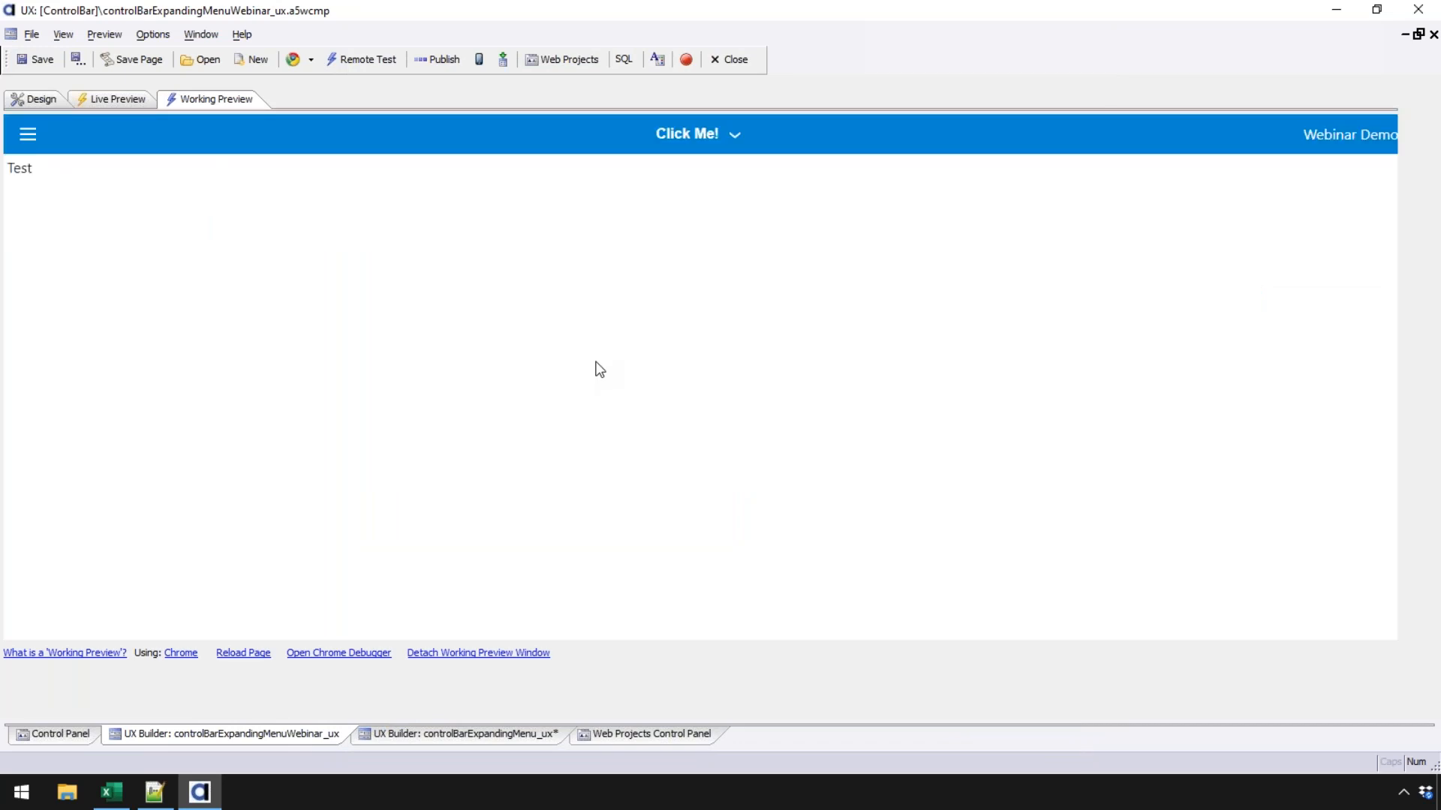
click(28, 135)
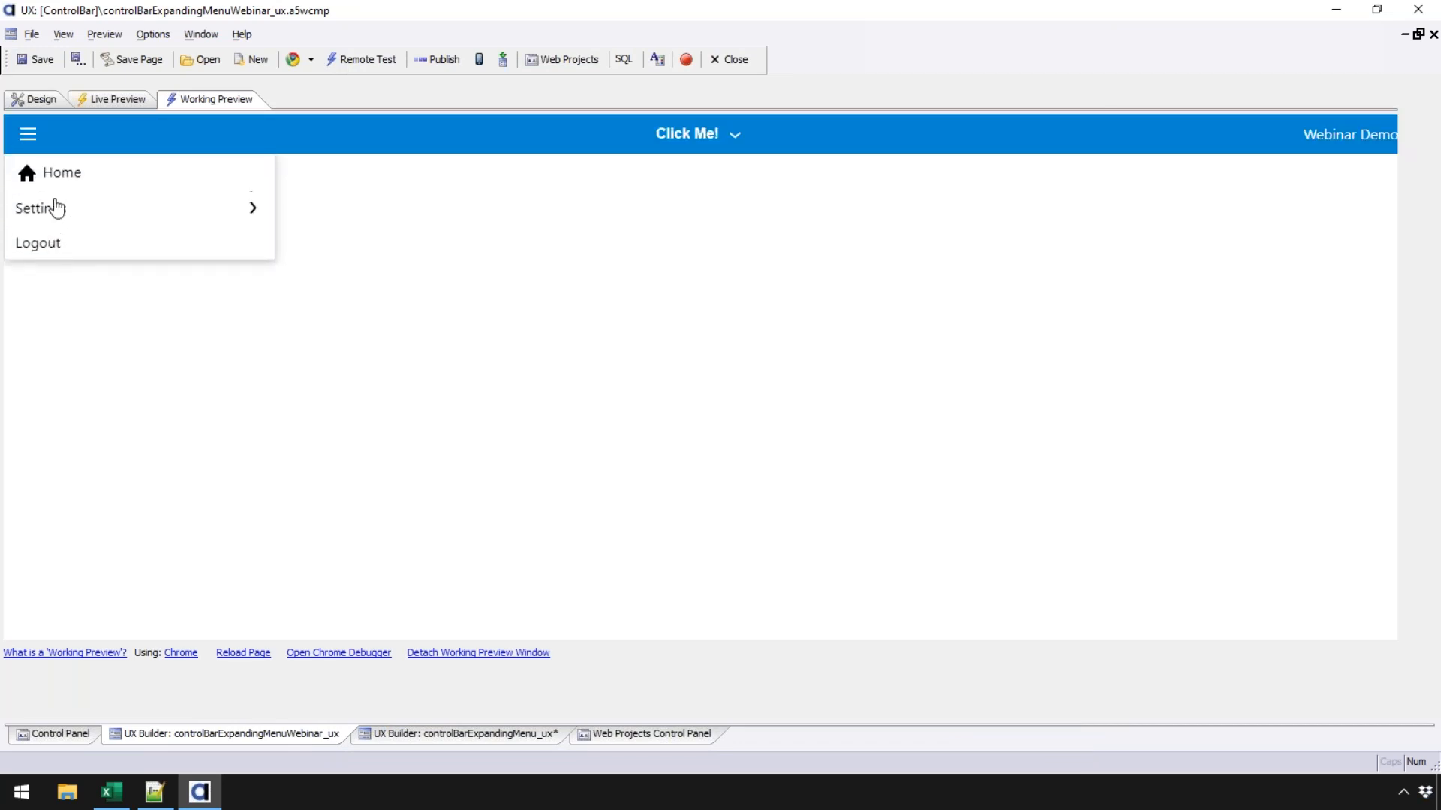
click(56, 216)
click(1147, 244)
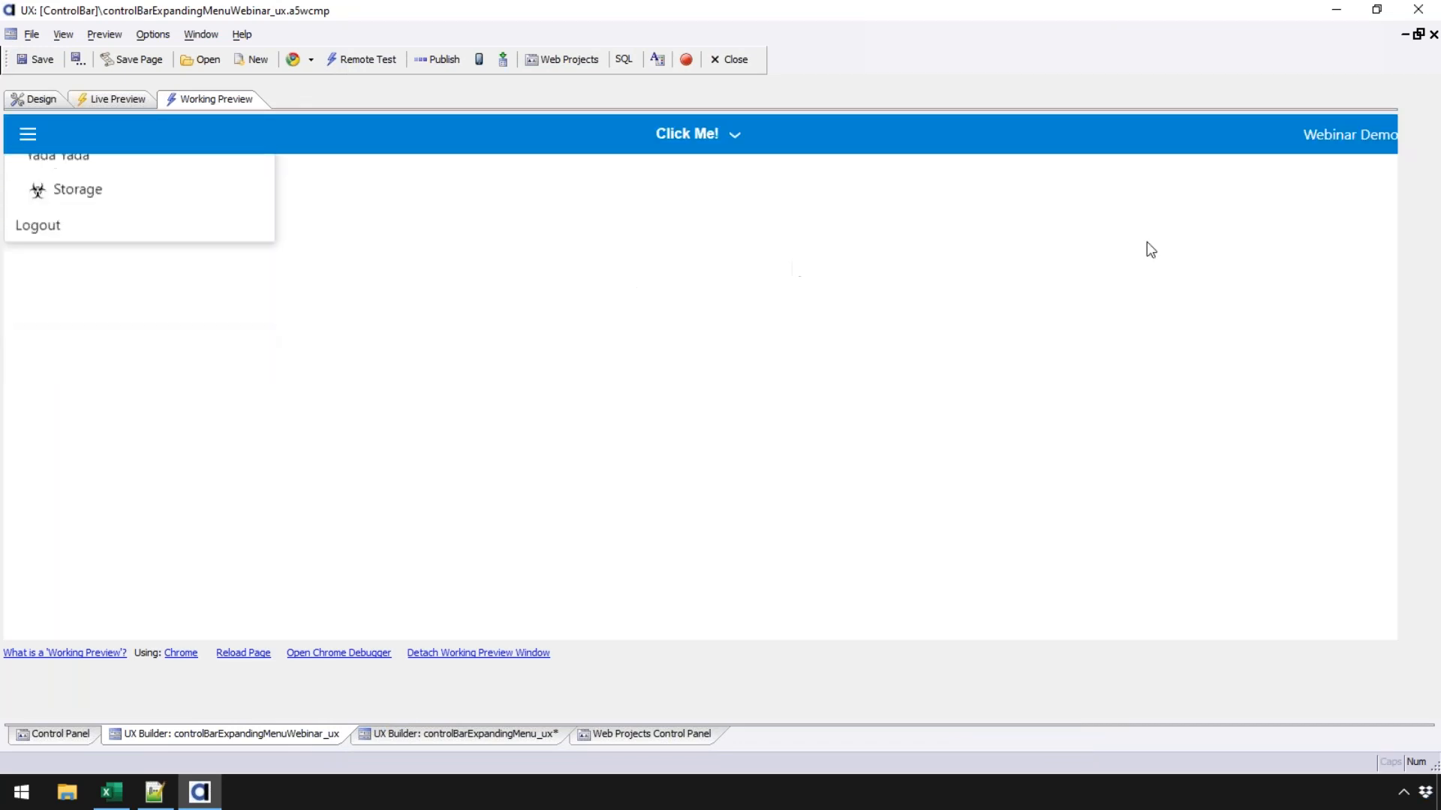
- Test the Click Me! menu's Alpha and SubSubBeta1 alerts, then return to the Xbasic functions code
click(711, 145)
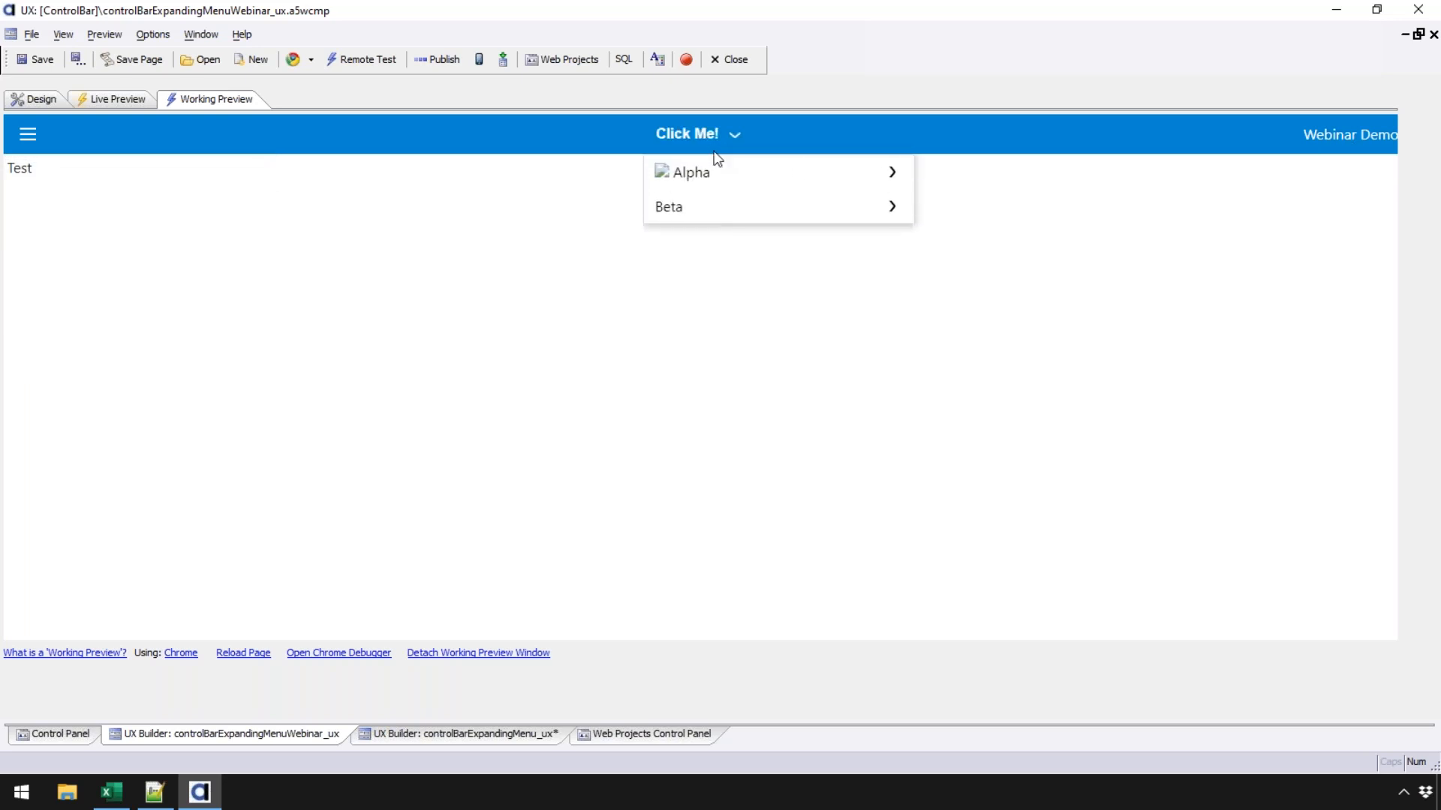
click(704, 210)
click(800, 177)
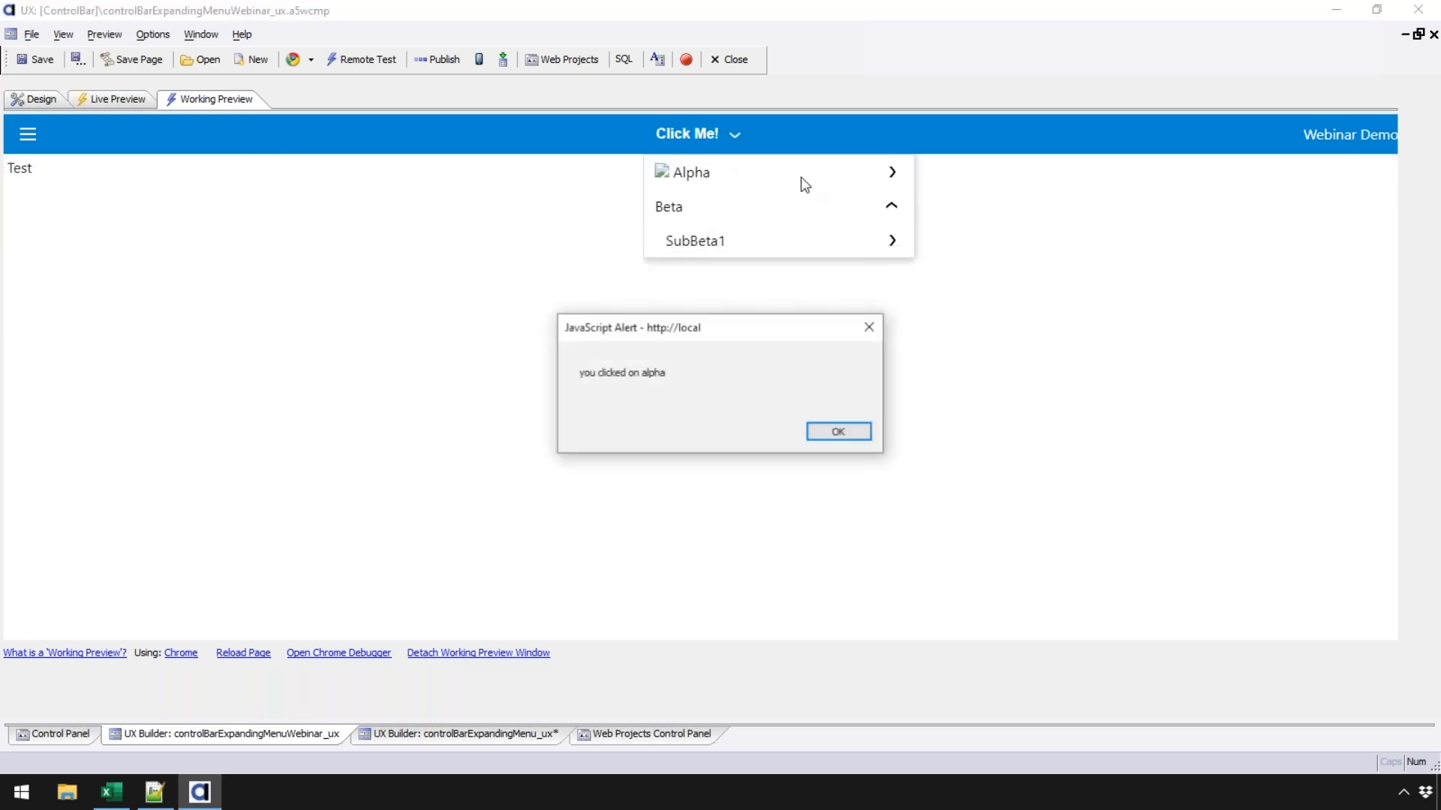
click(846, 430)
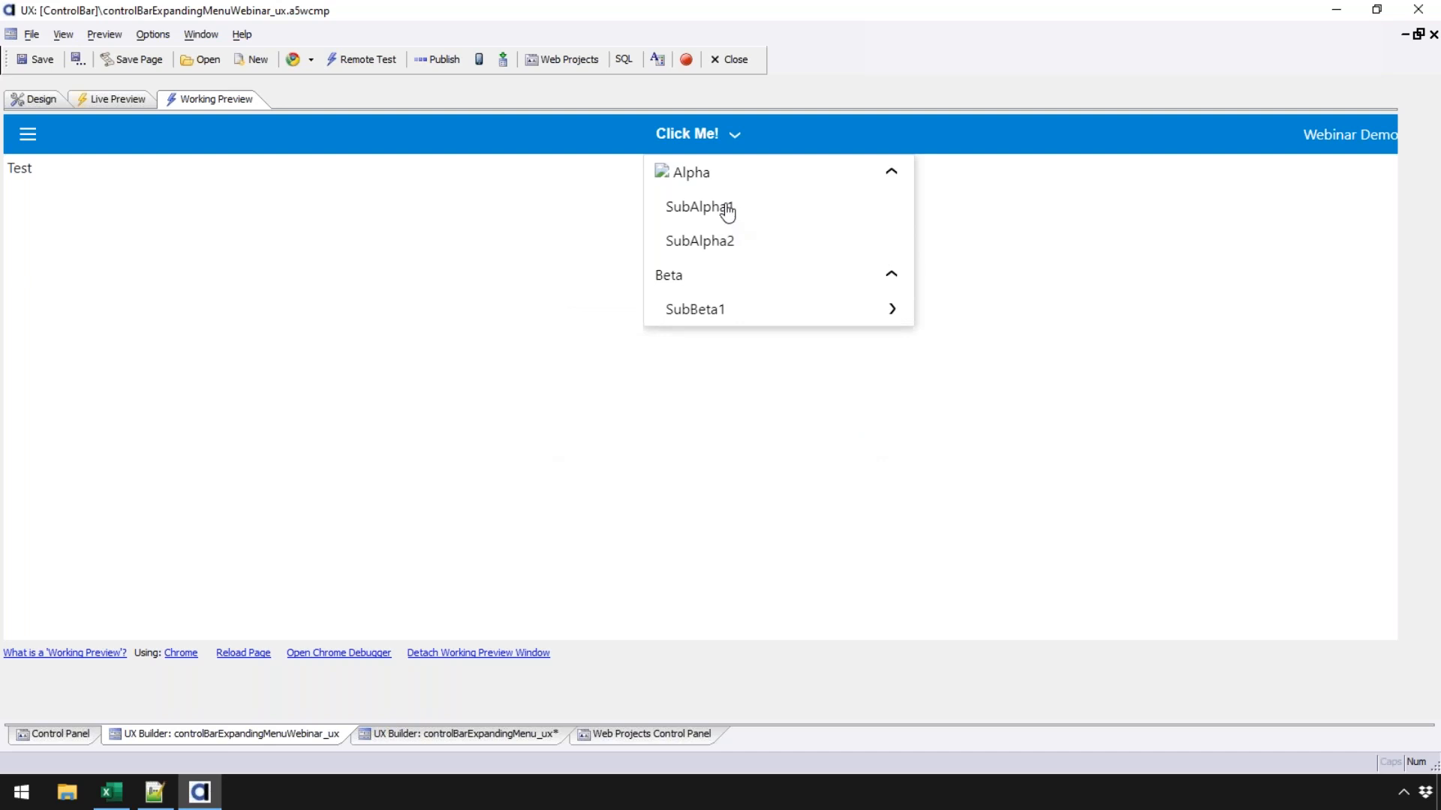
click(713, 309)
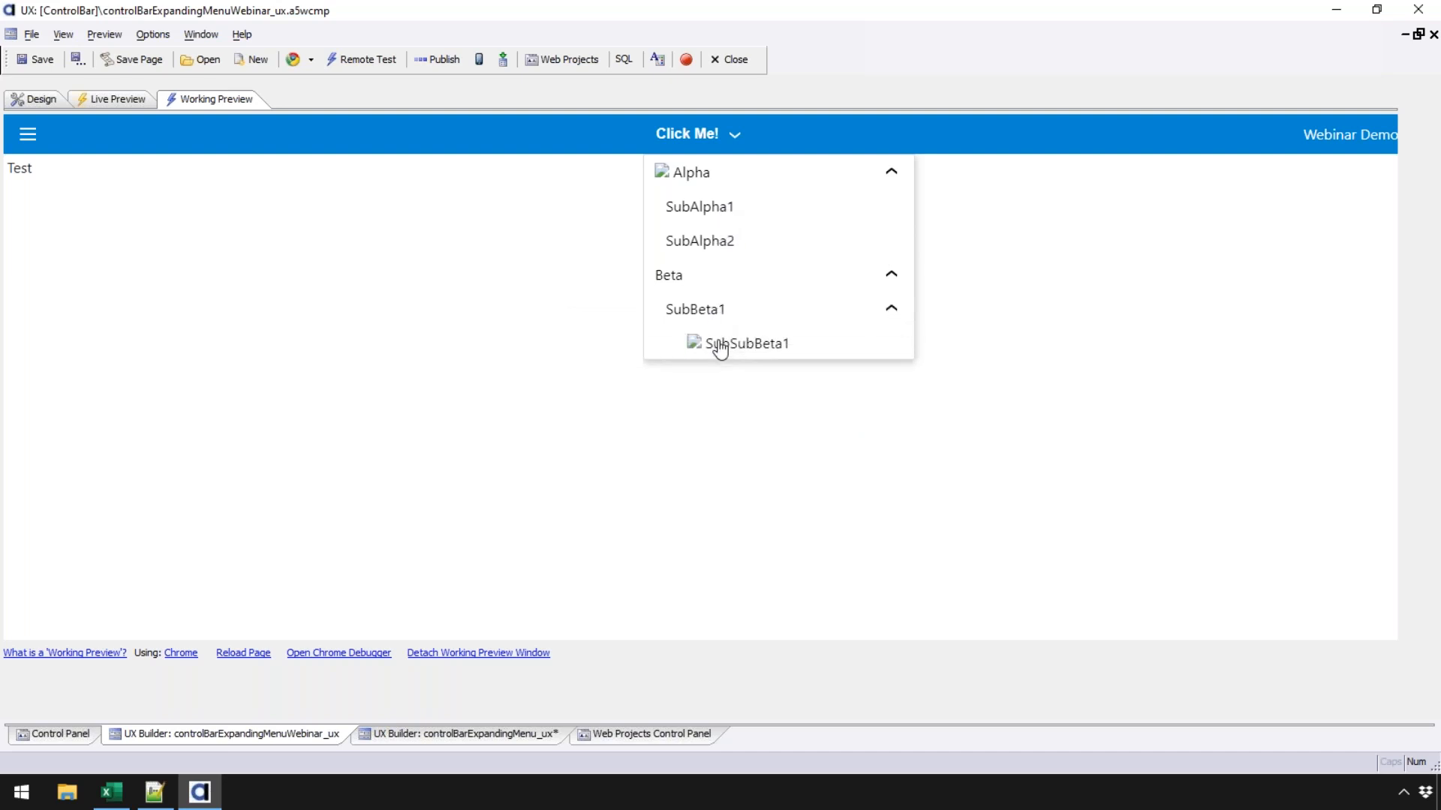
click(718, 342)
click(826, 436)
click(35, 99)
click(61, 360)
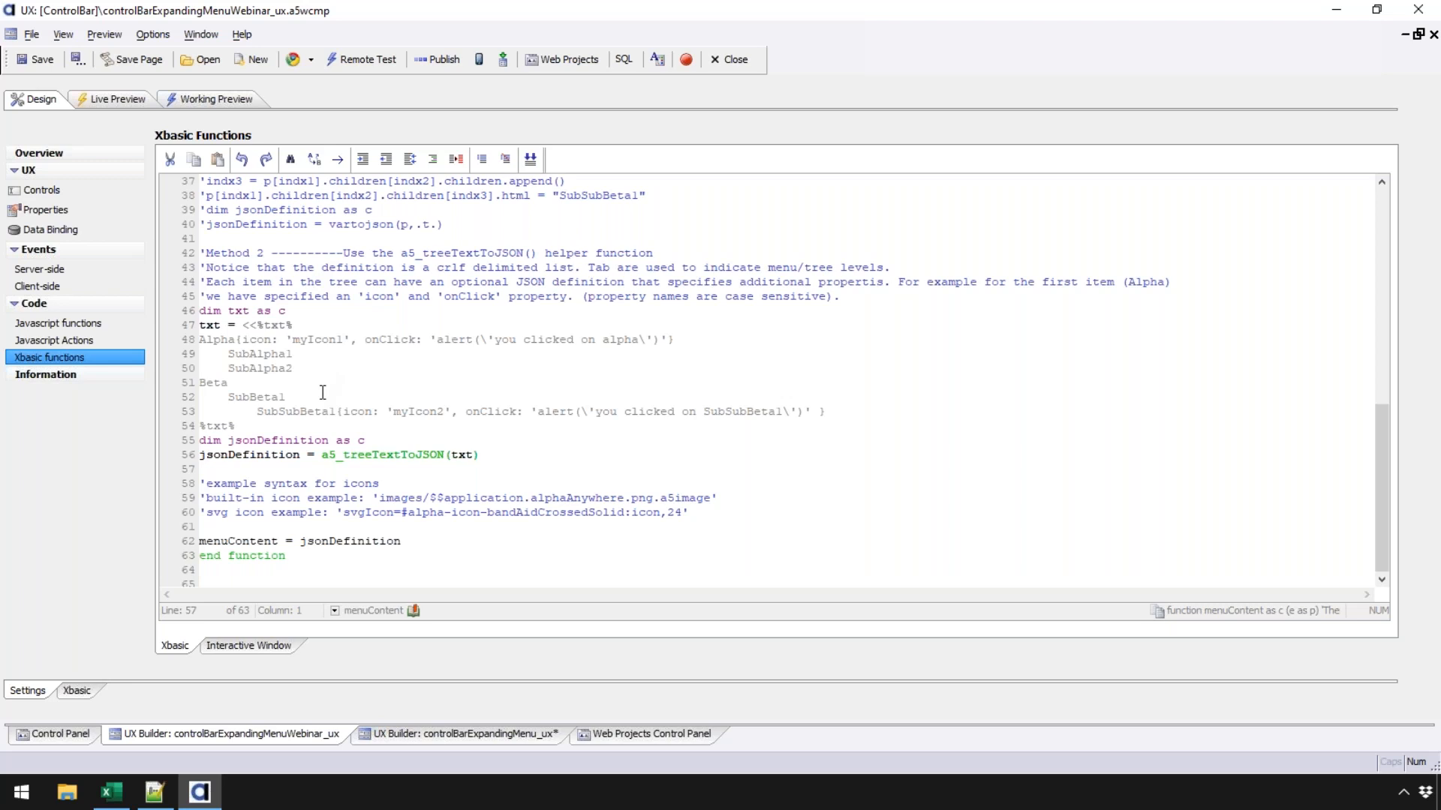
- In the control tree, select the Test static text and insert a new Button control after it
click(126, 188)
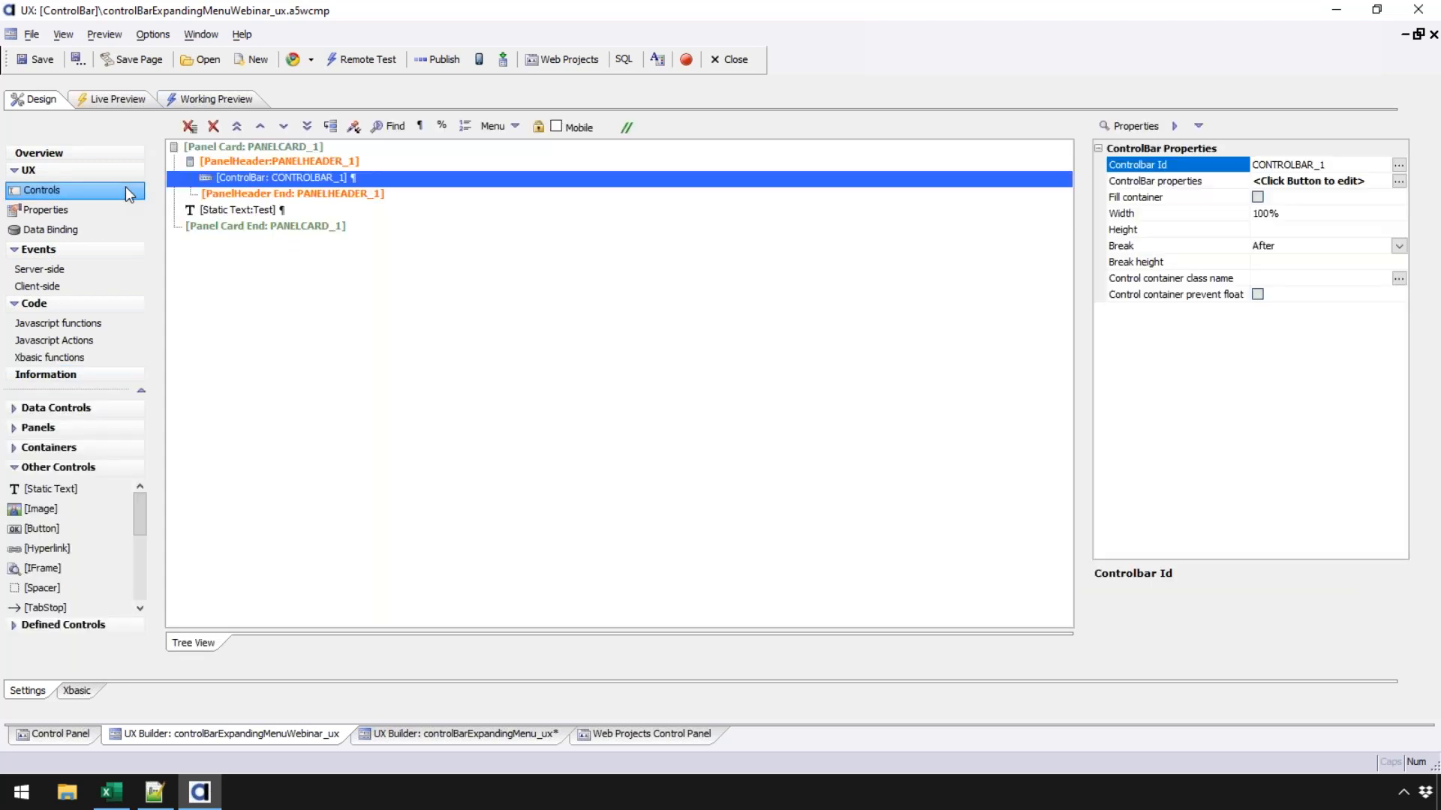
click(264, 209)
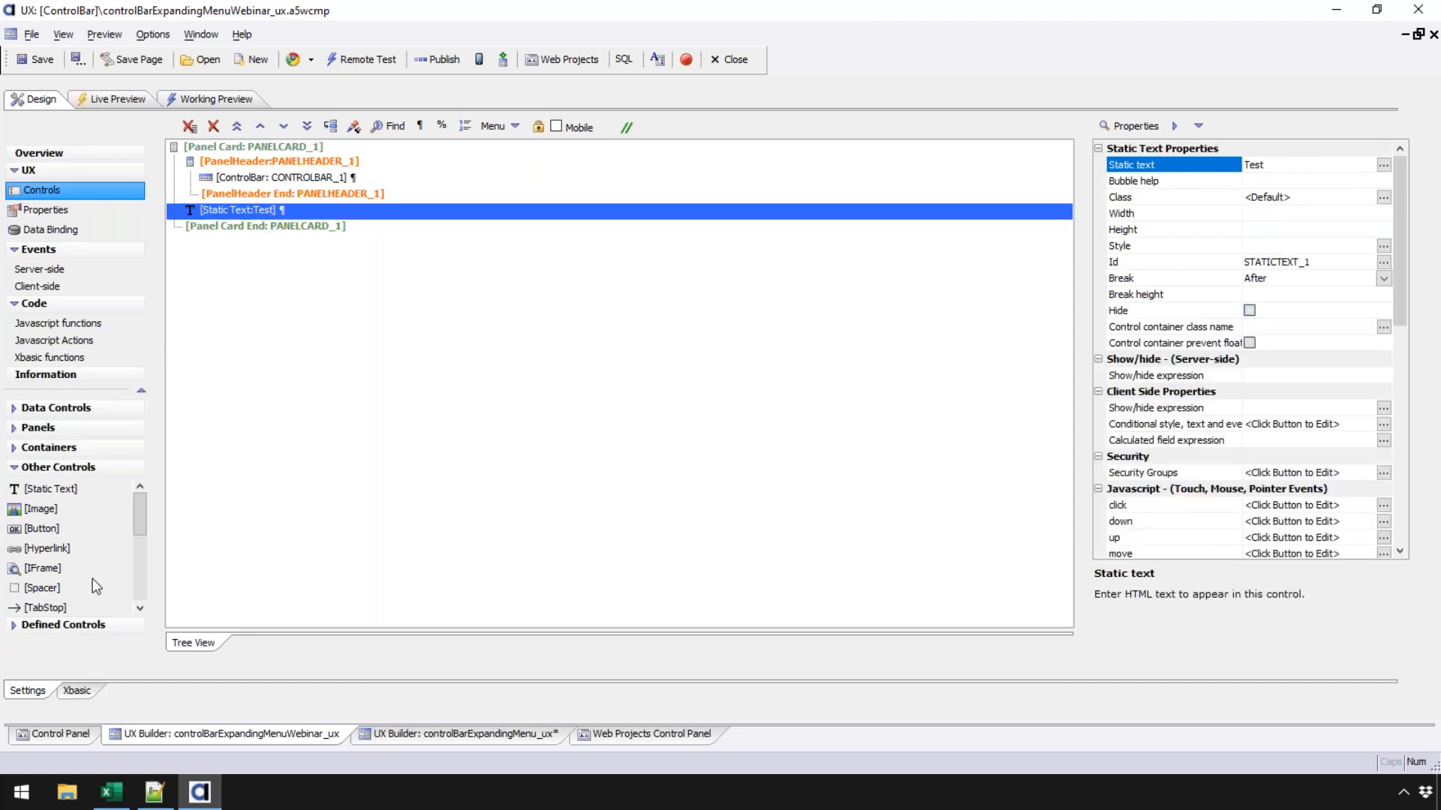
click(77, 530)
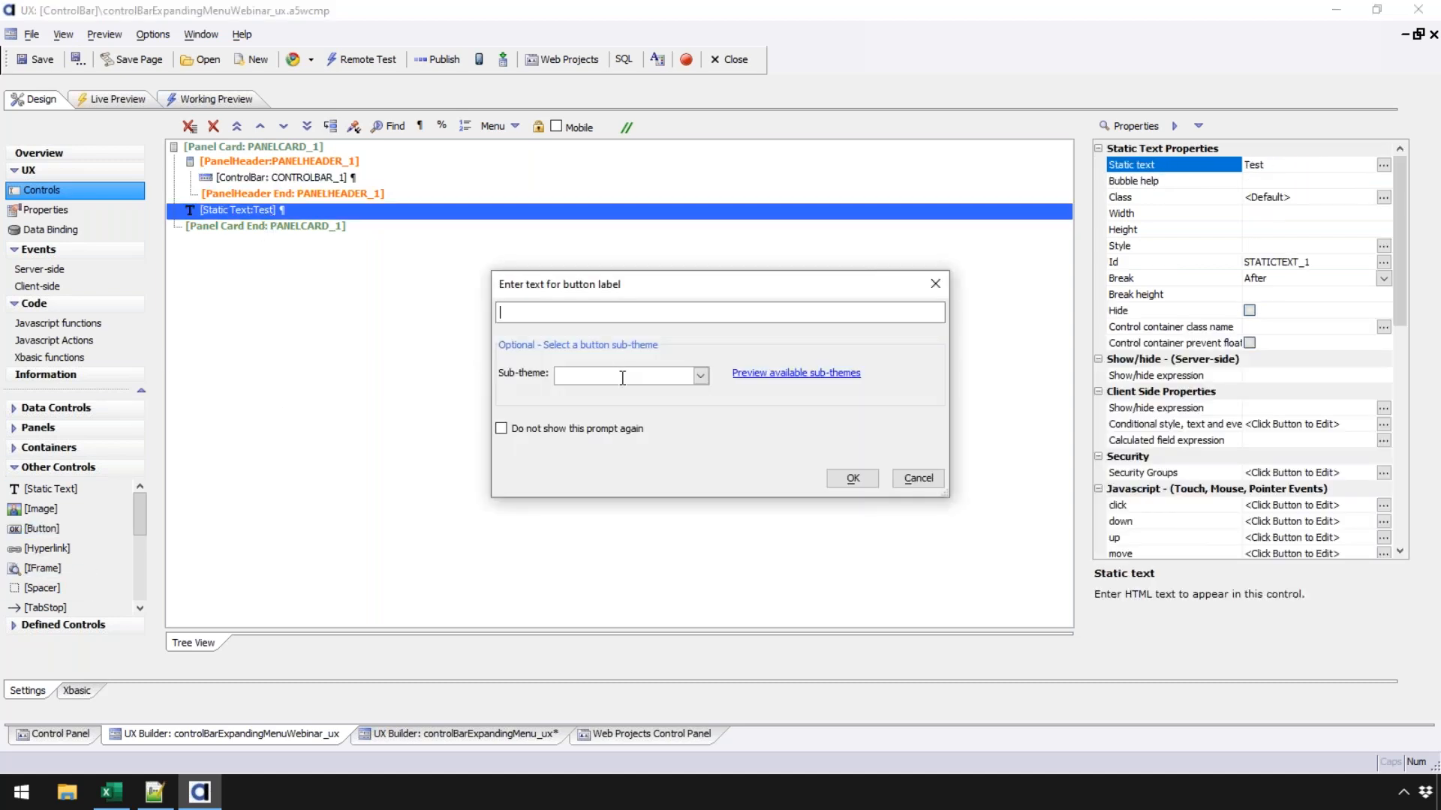
- Add the new button below Test with the label Refresh
click(564, 314)
text(Refr)
text(esh)
click(852, 478)
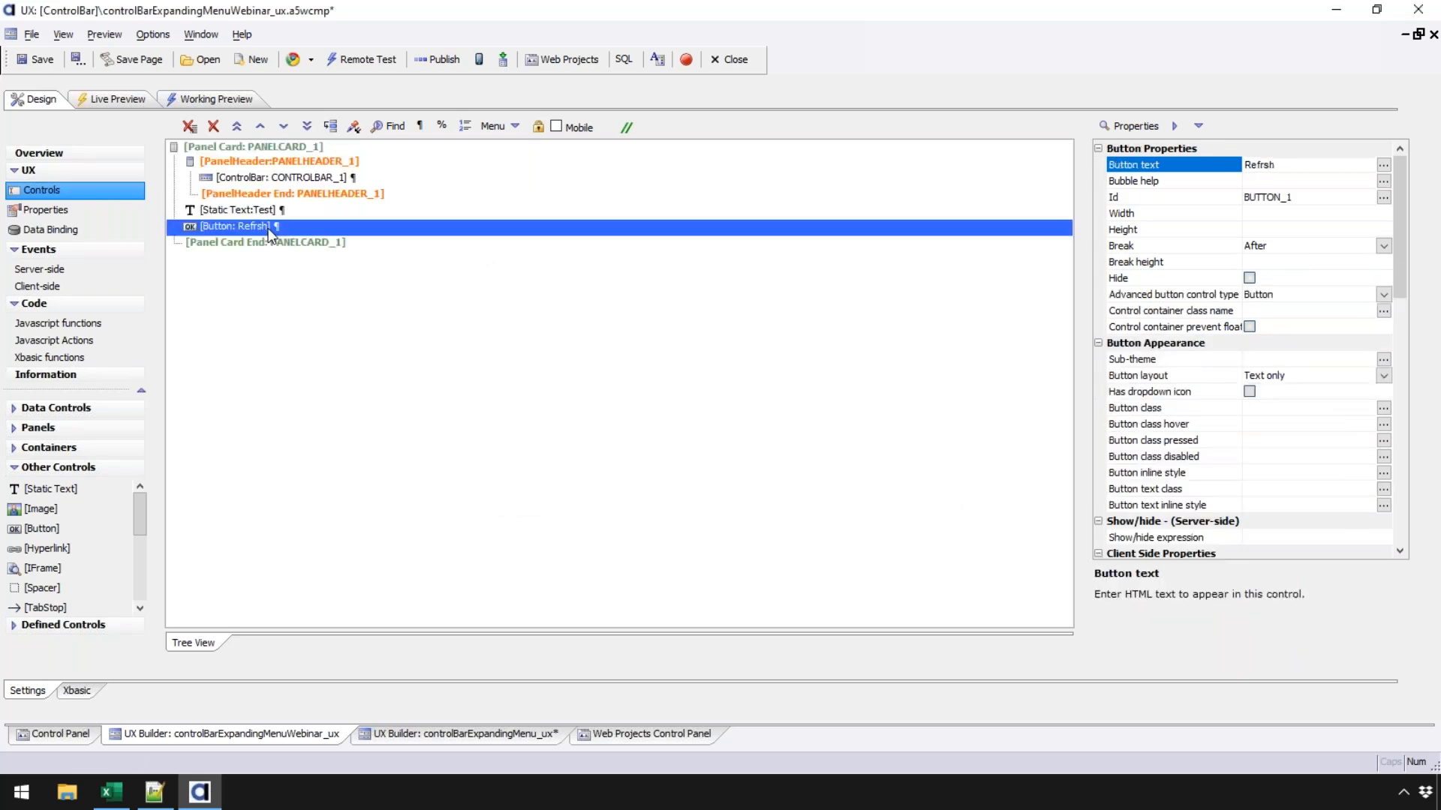
- Correct the button's misspelled label to Refresh
double_click(264, 228)
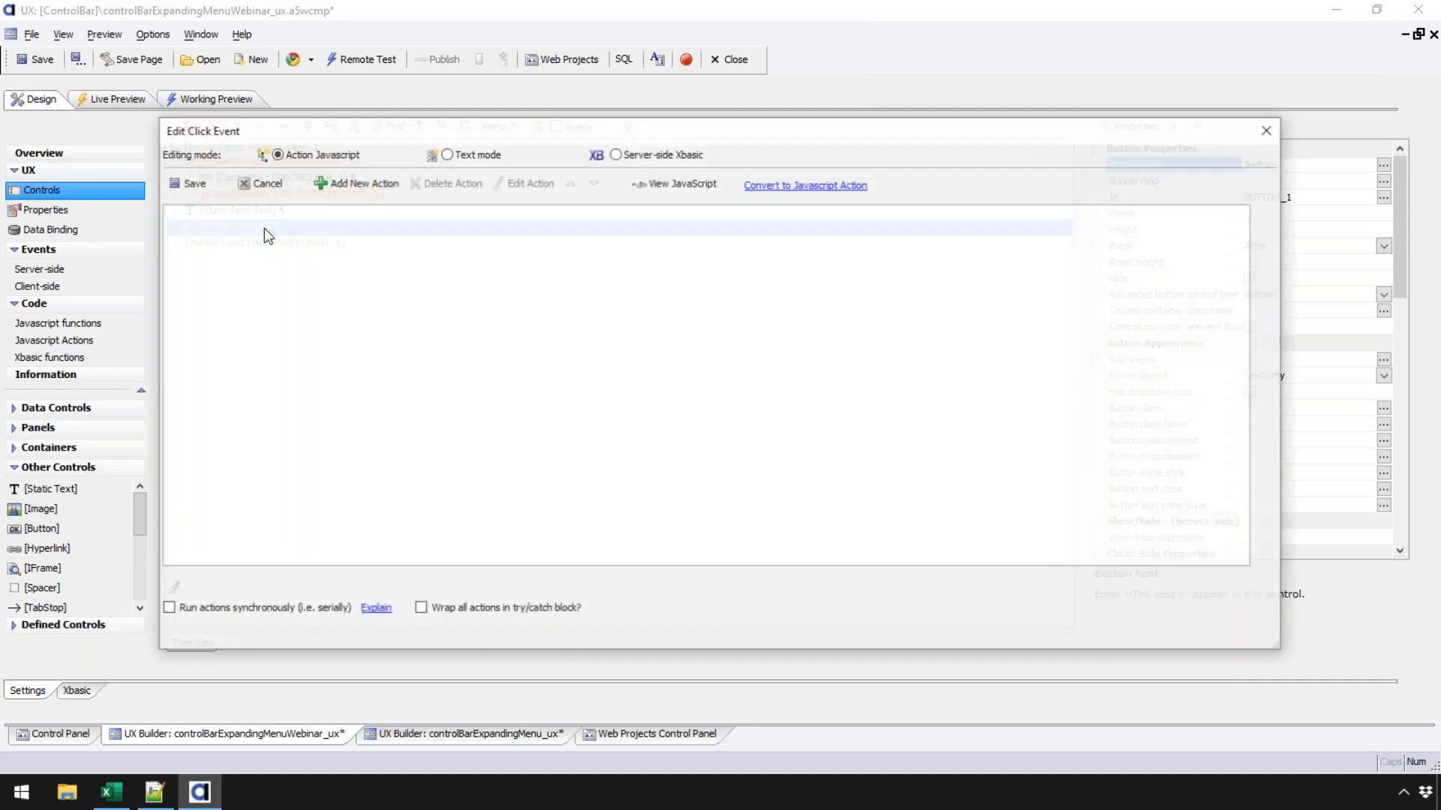
click(262, 183)
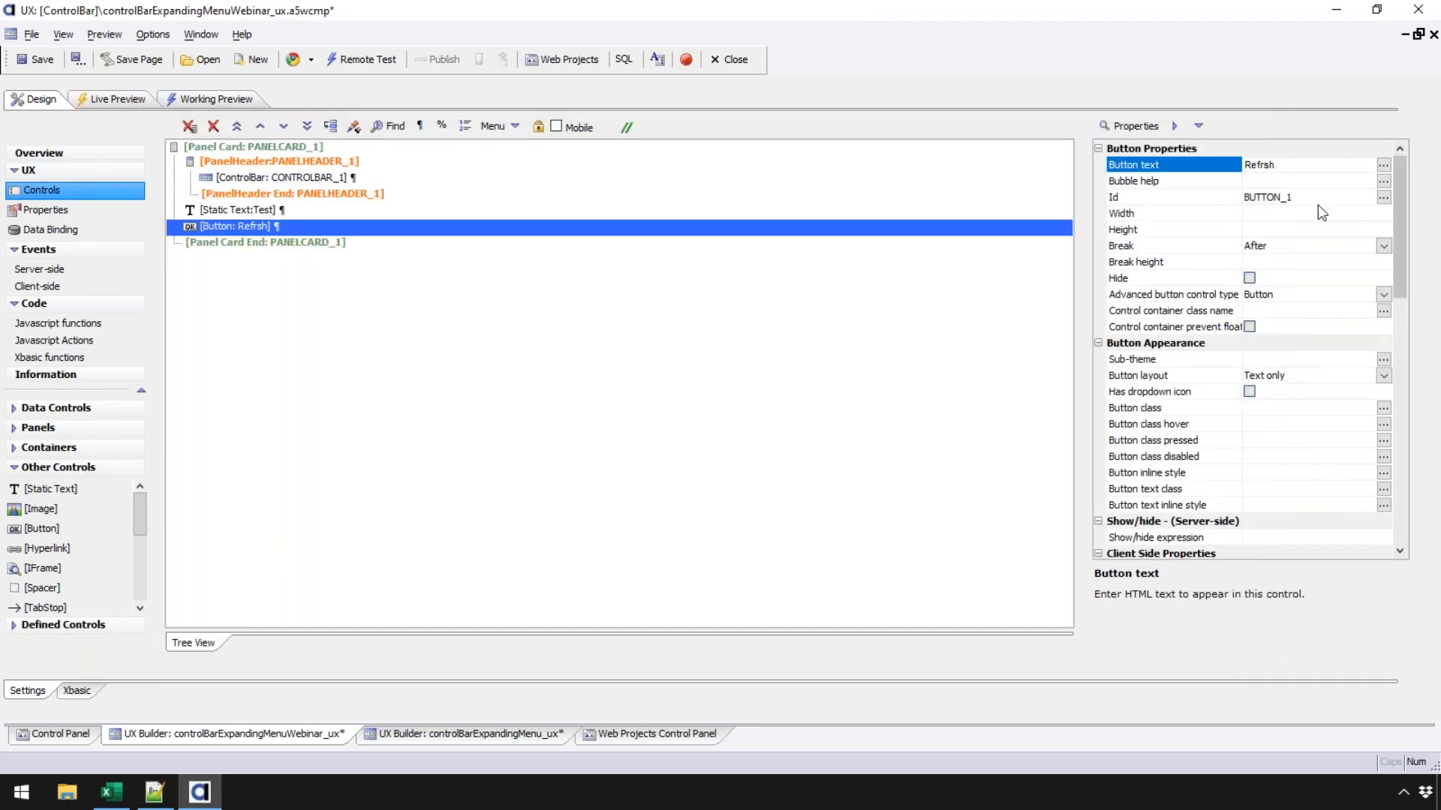
double_click(1293, 167)
text(Refresh)
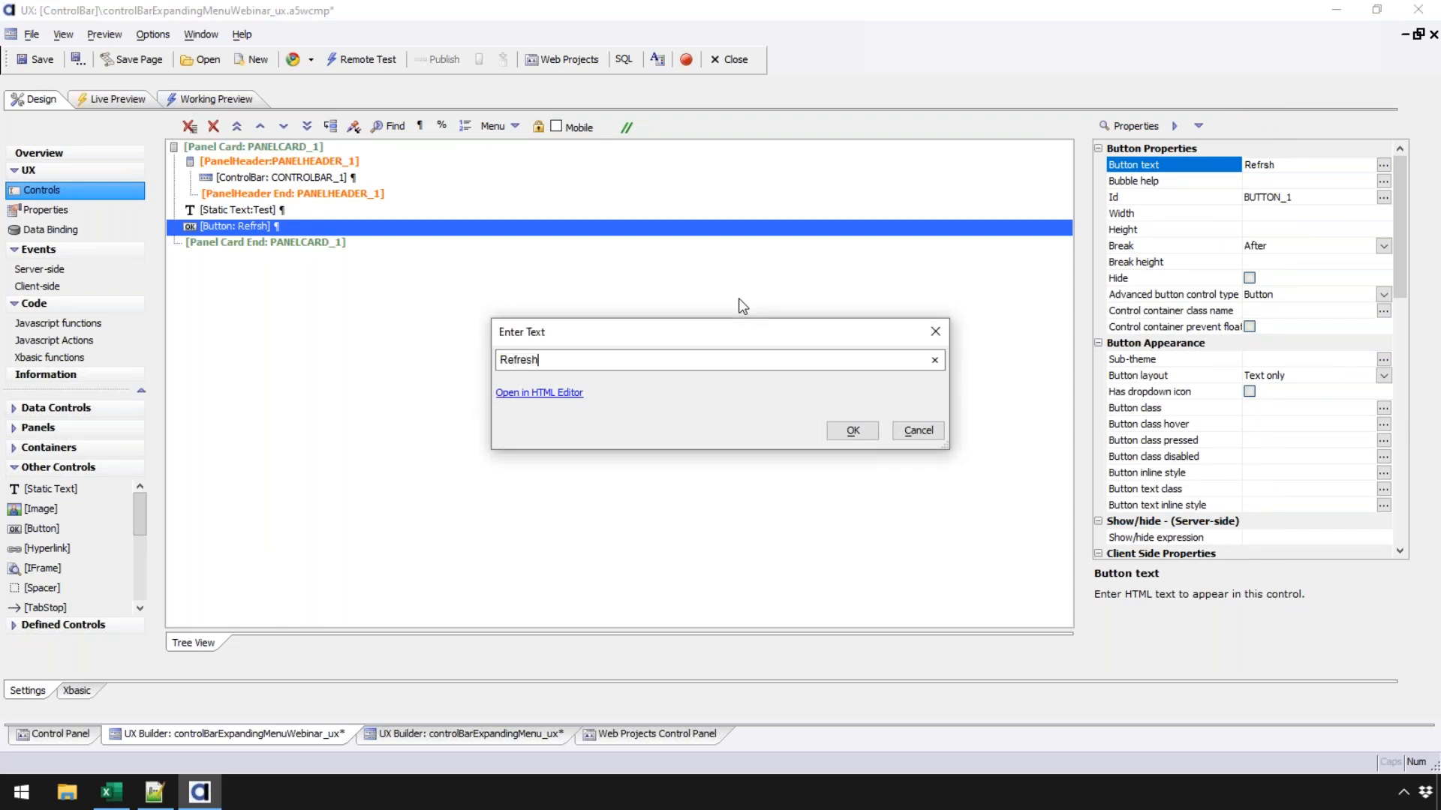
click(852, 430)
double_click(221, 223)
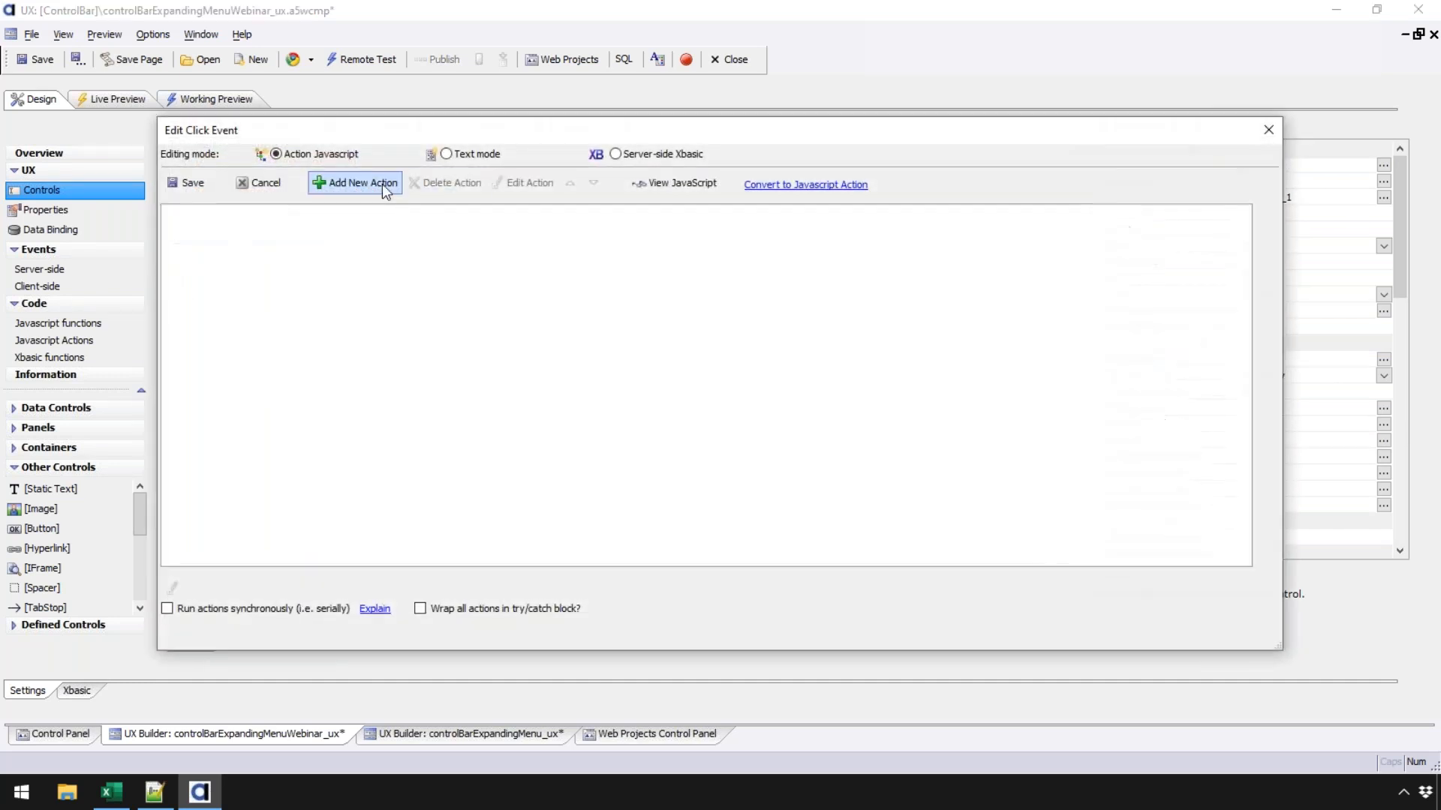
click(381, 183)
text(cont)
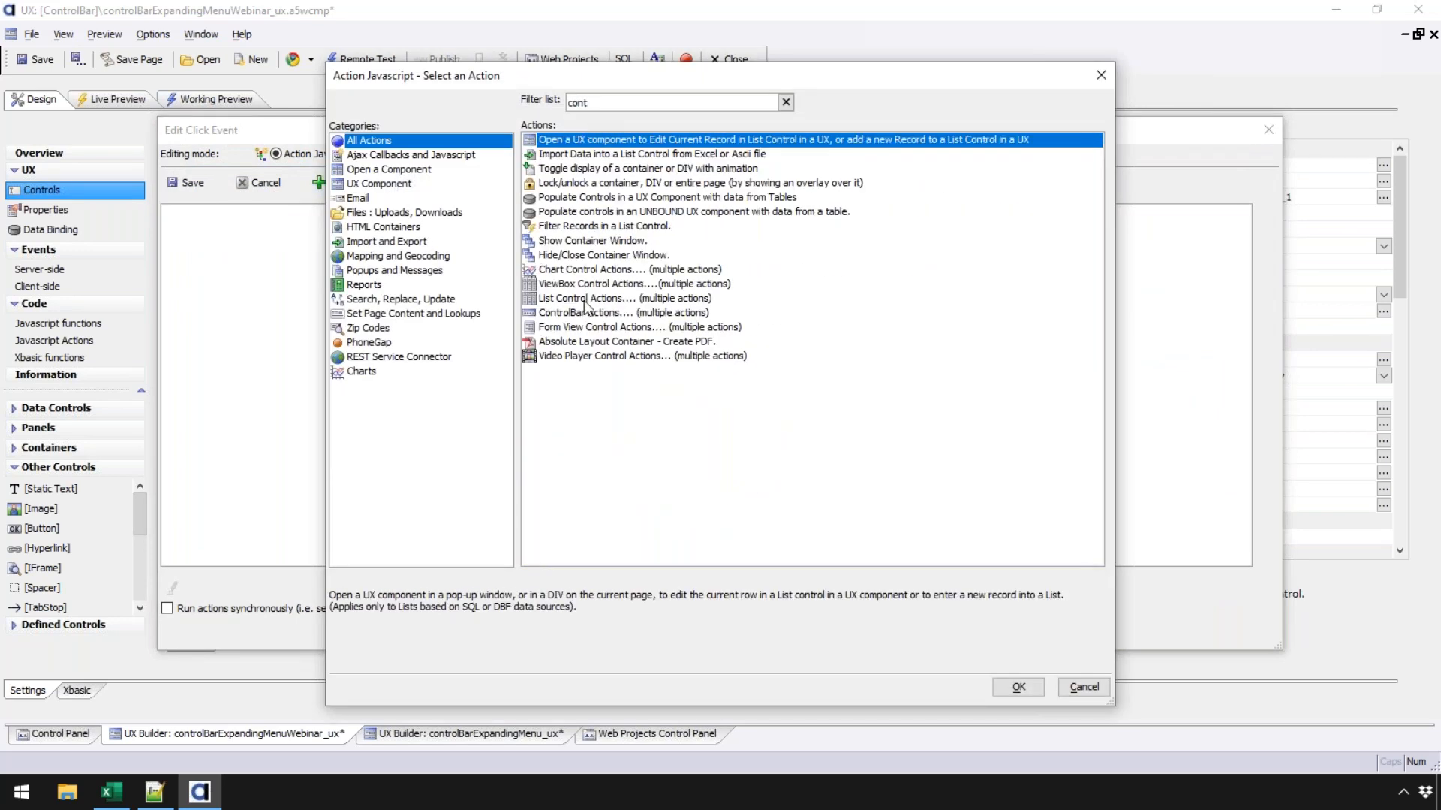
double_click(586, 311)
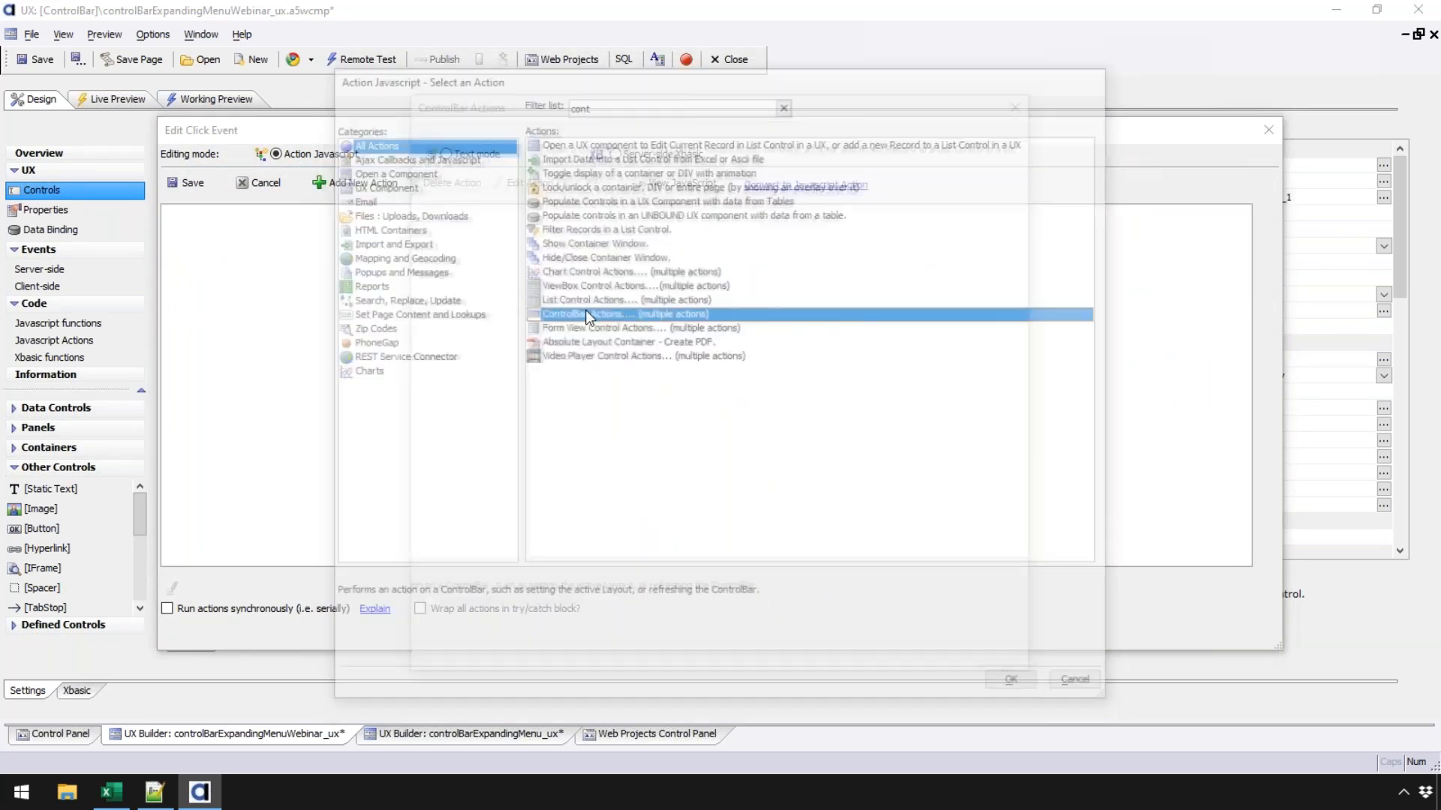
click(1024, 208)
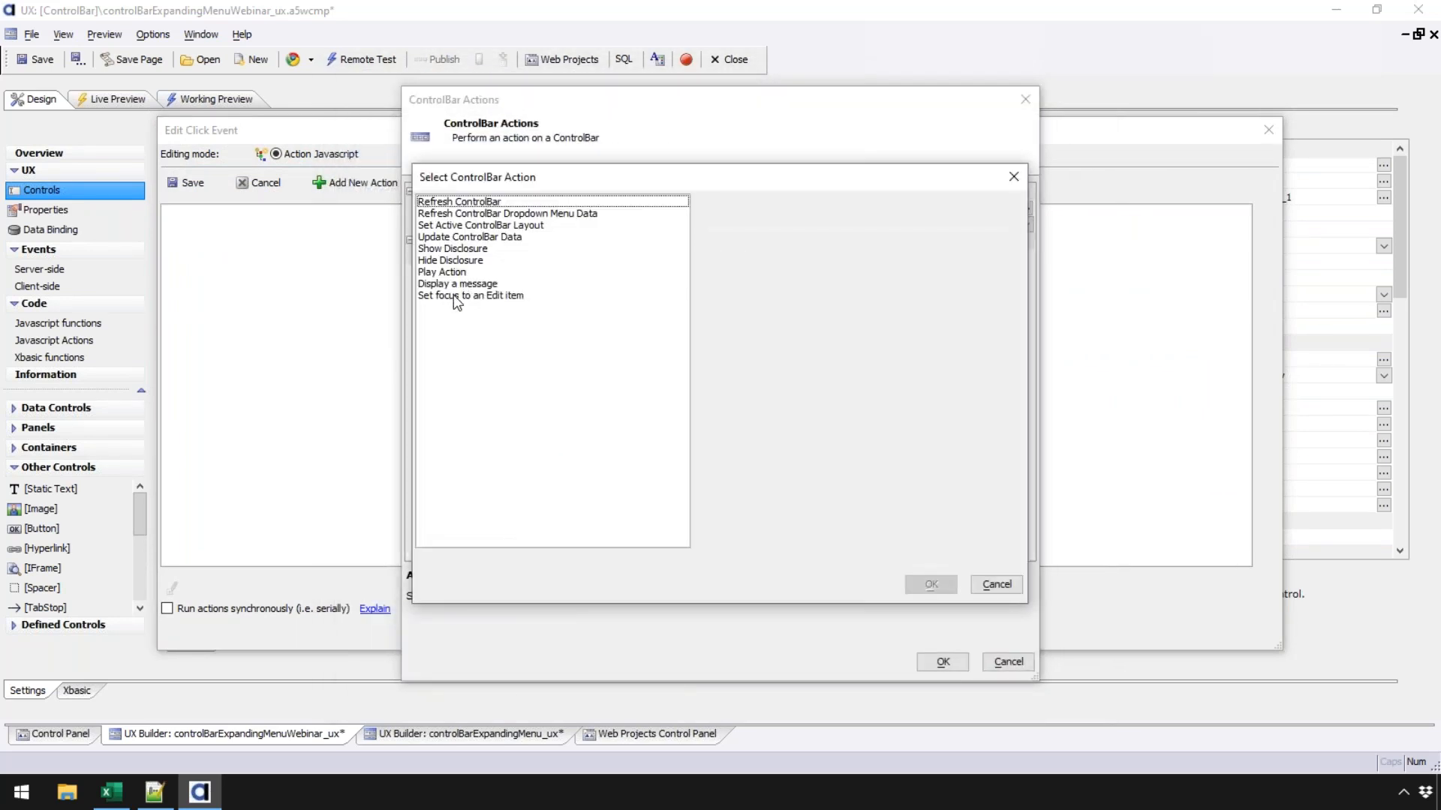
click(492, 216)
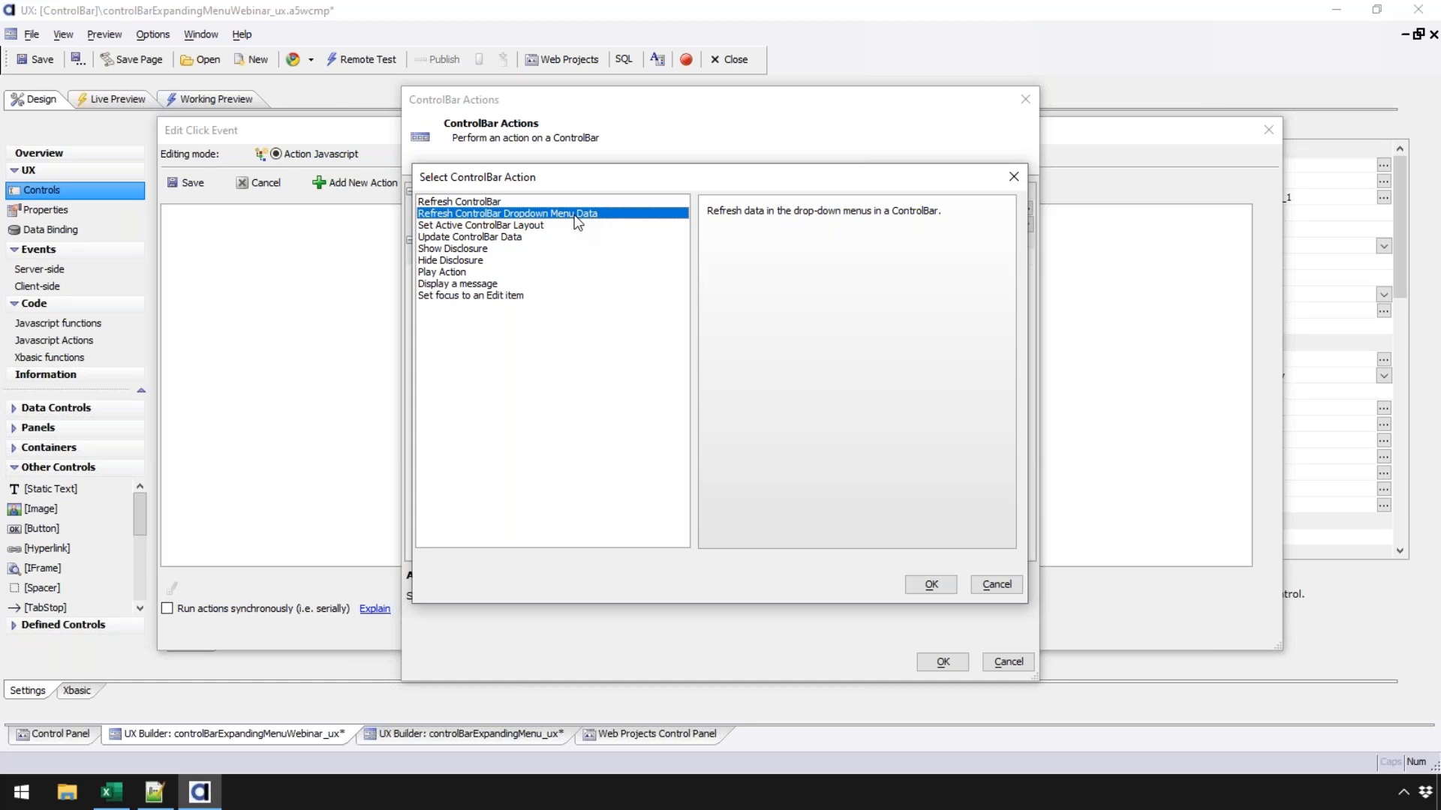
click(996, 585)
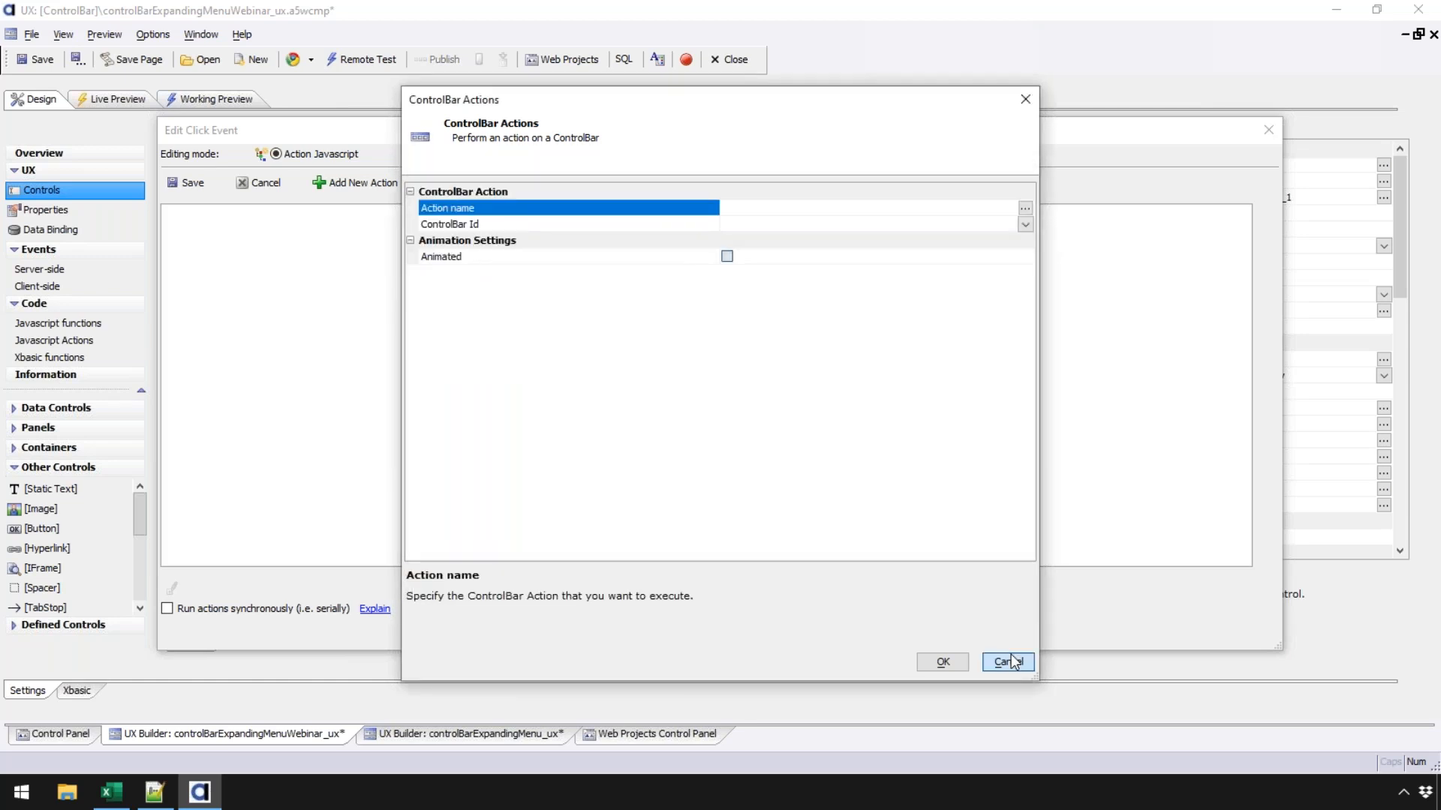
click(1009, 661)
click(257, 183)
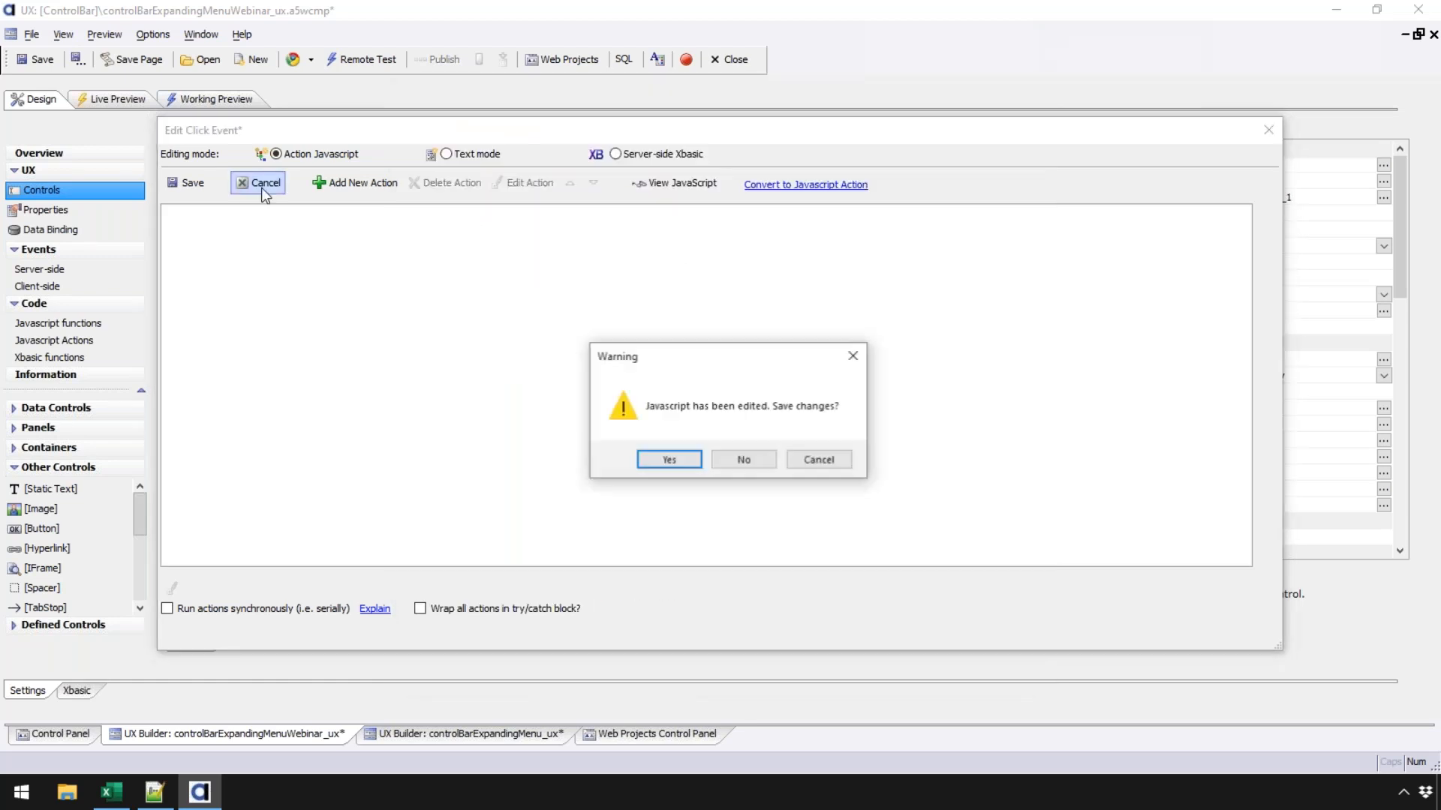
click(743, 456)
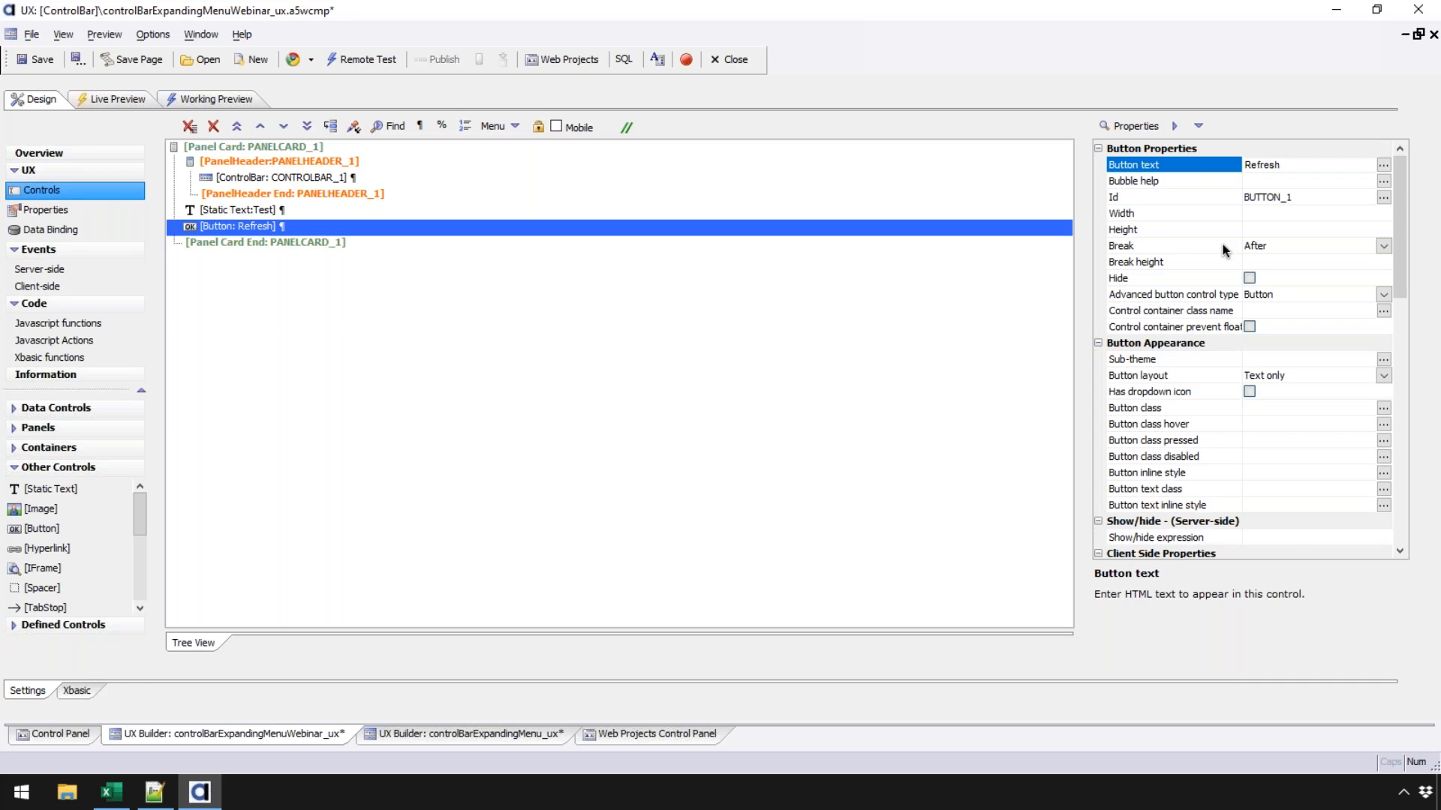
click(242, 34)
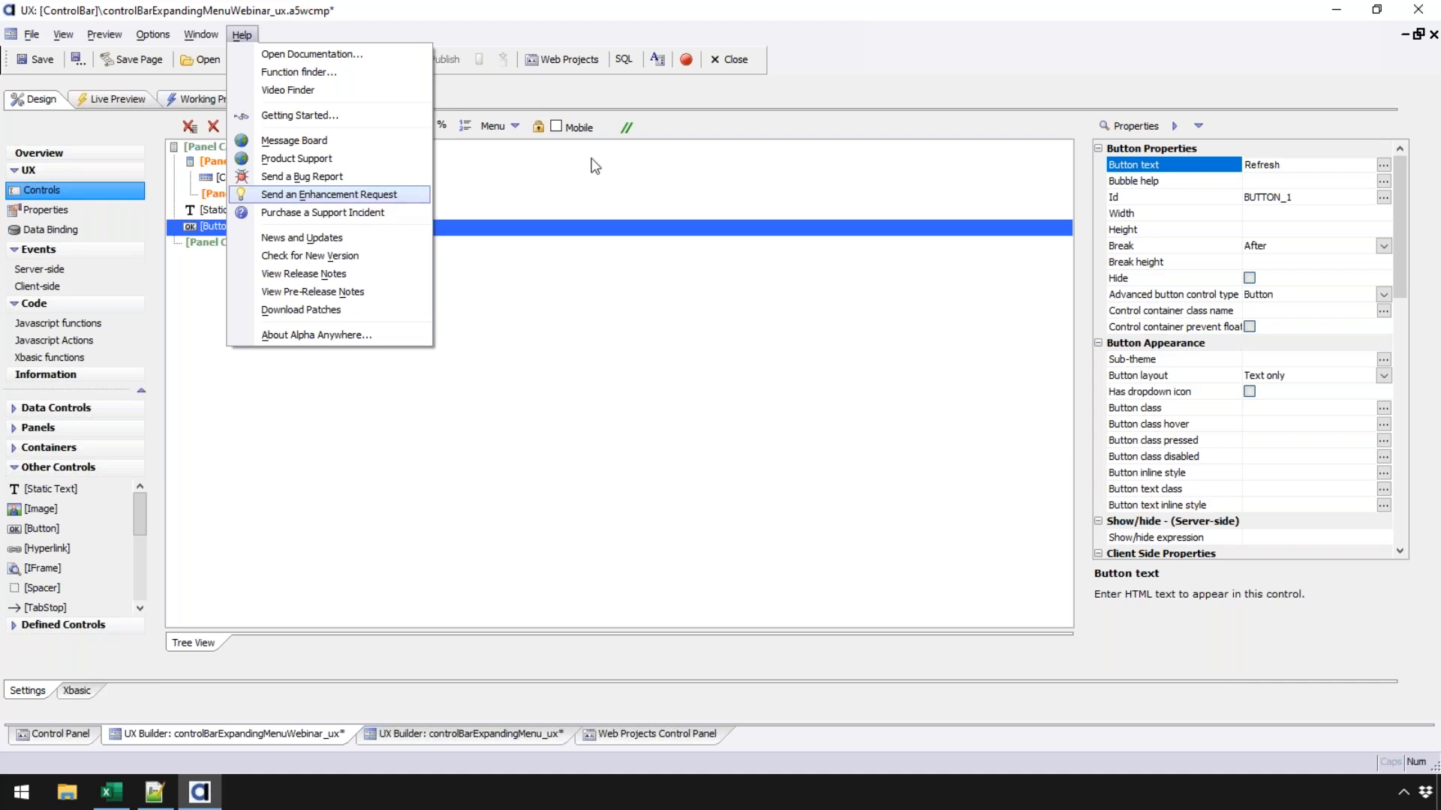
click(340, 177)
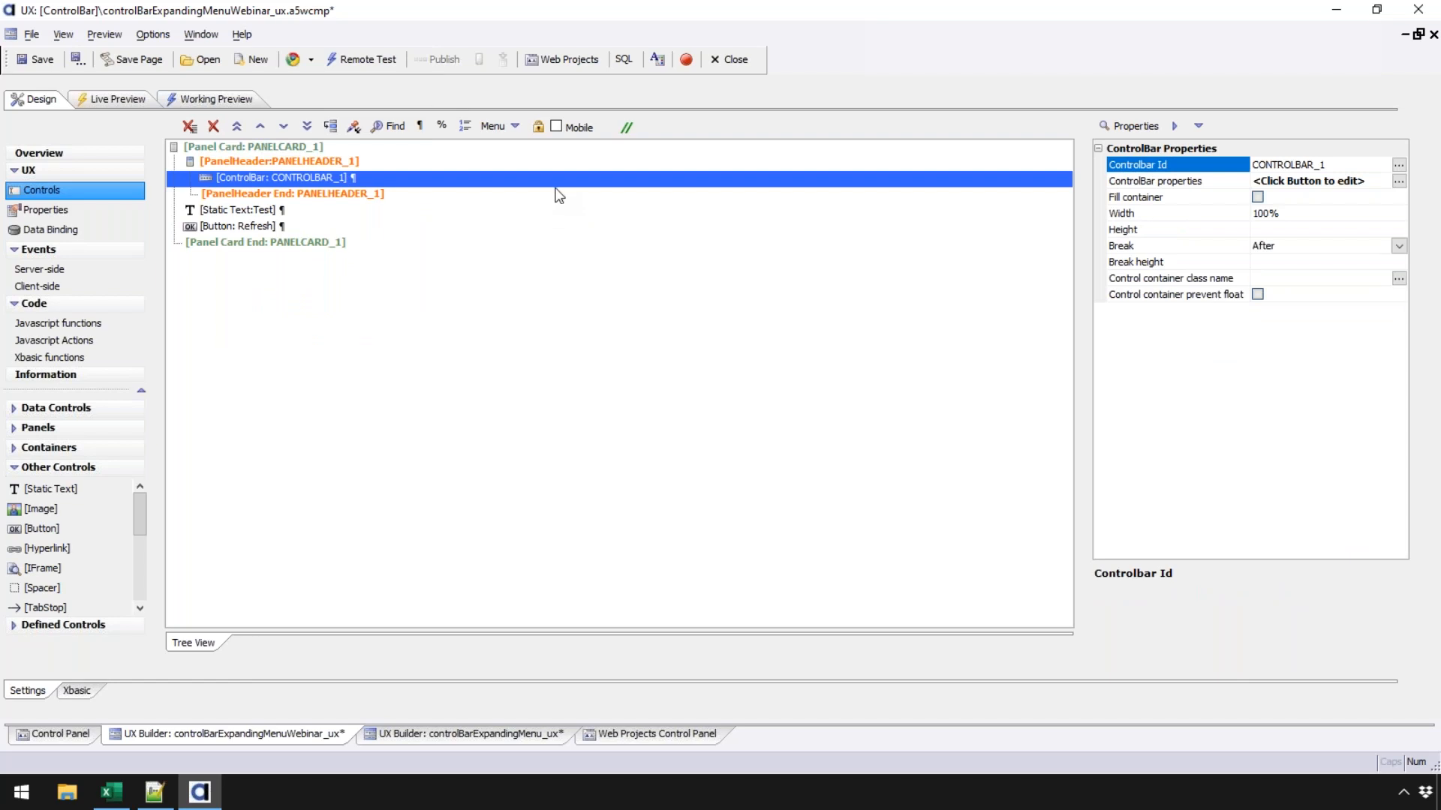
click(486, 98)
click(458, 249)
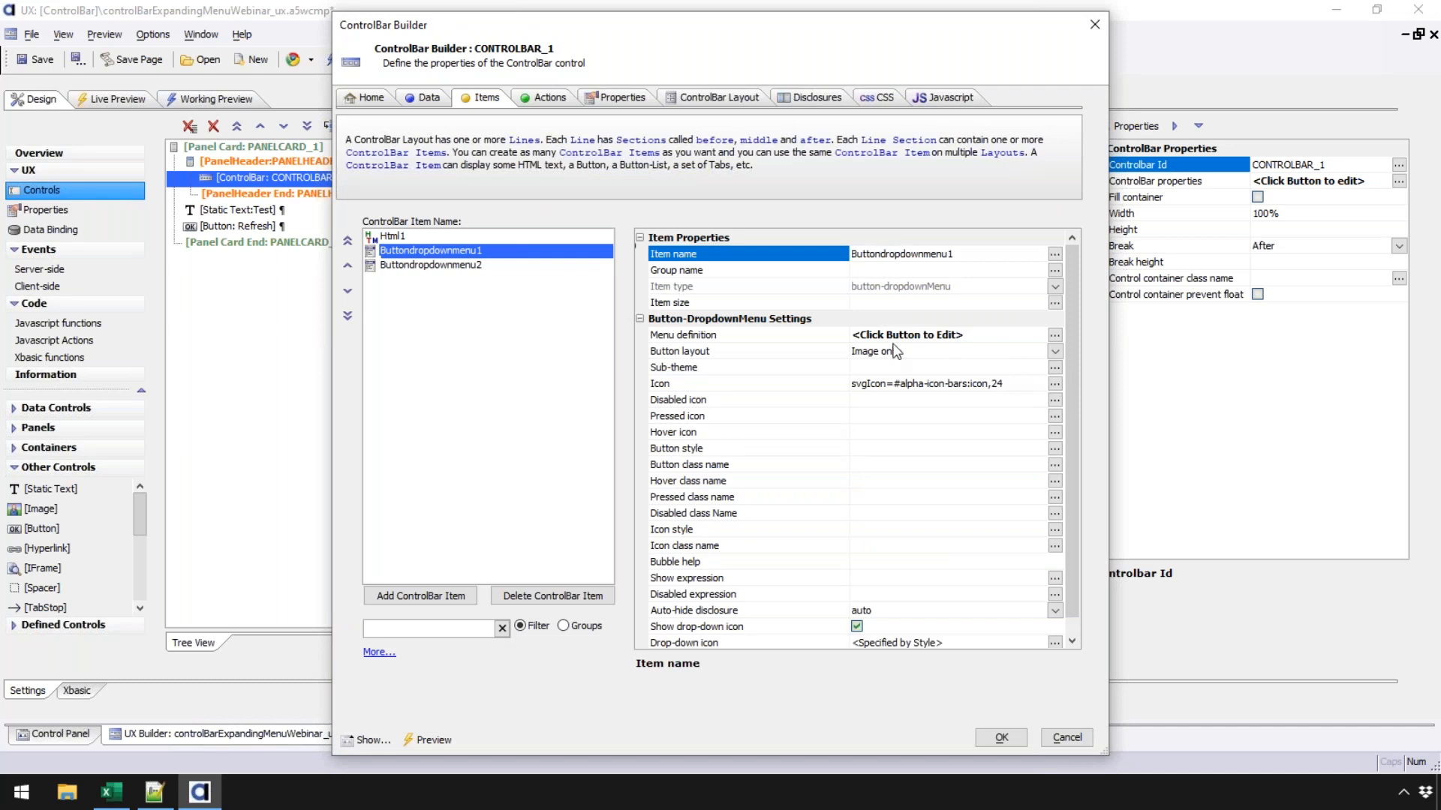
double_click(758, 339)
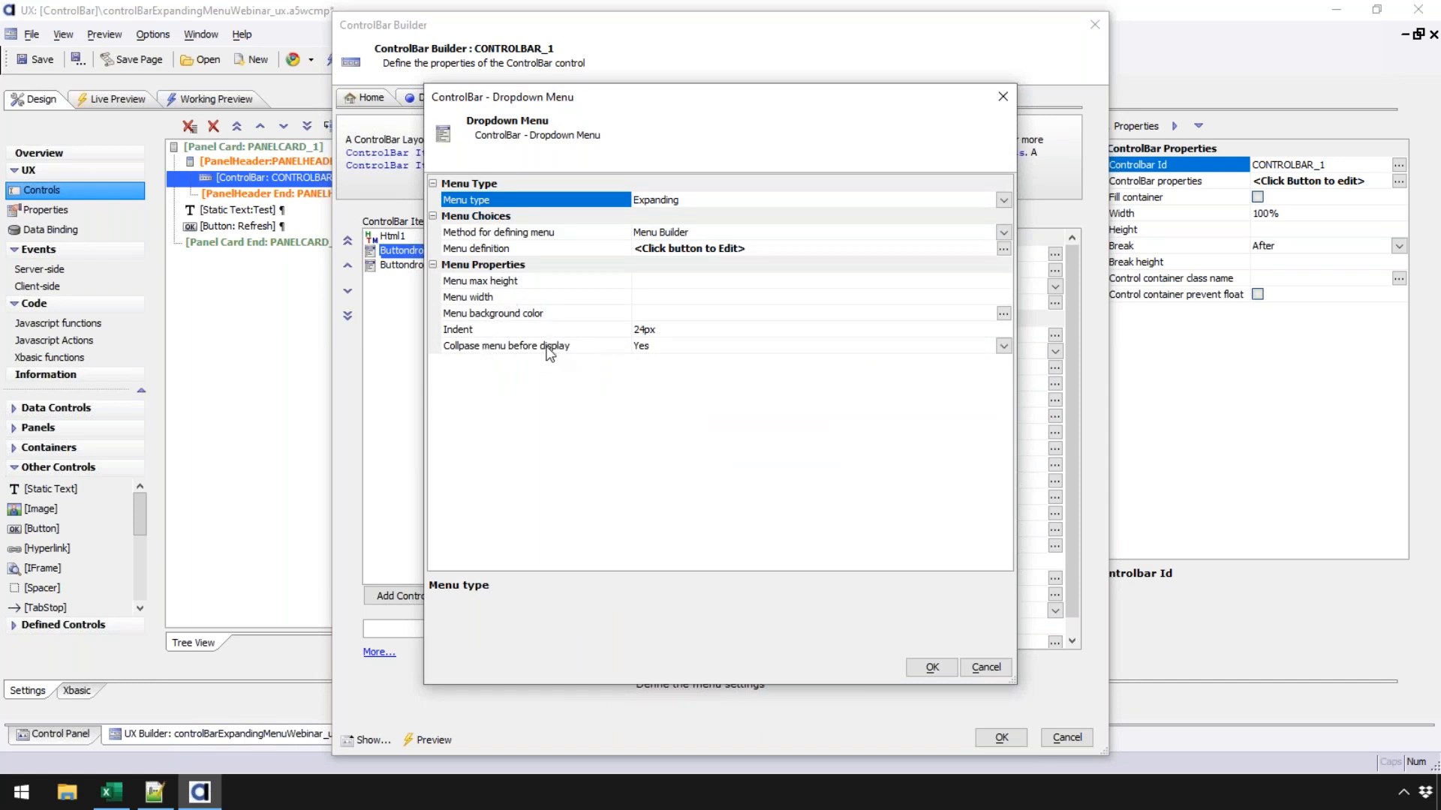
click(1004, 199)
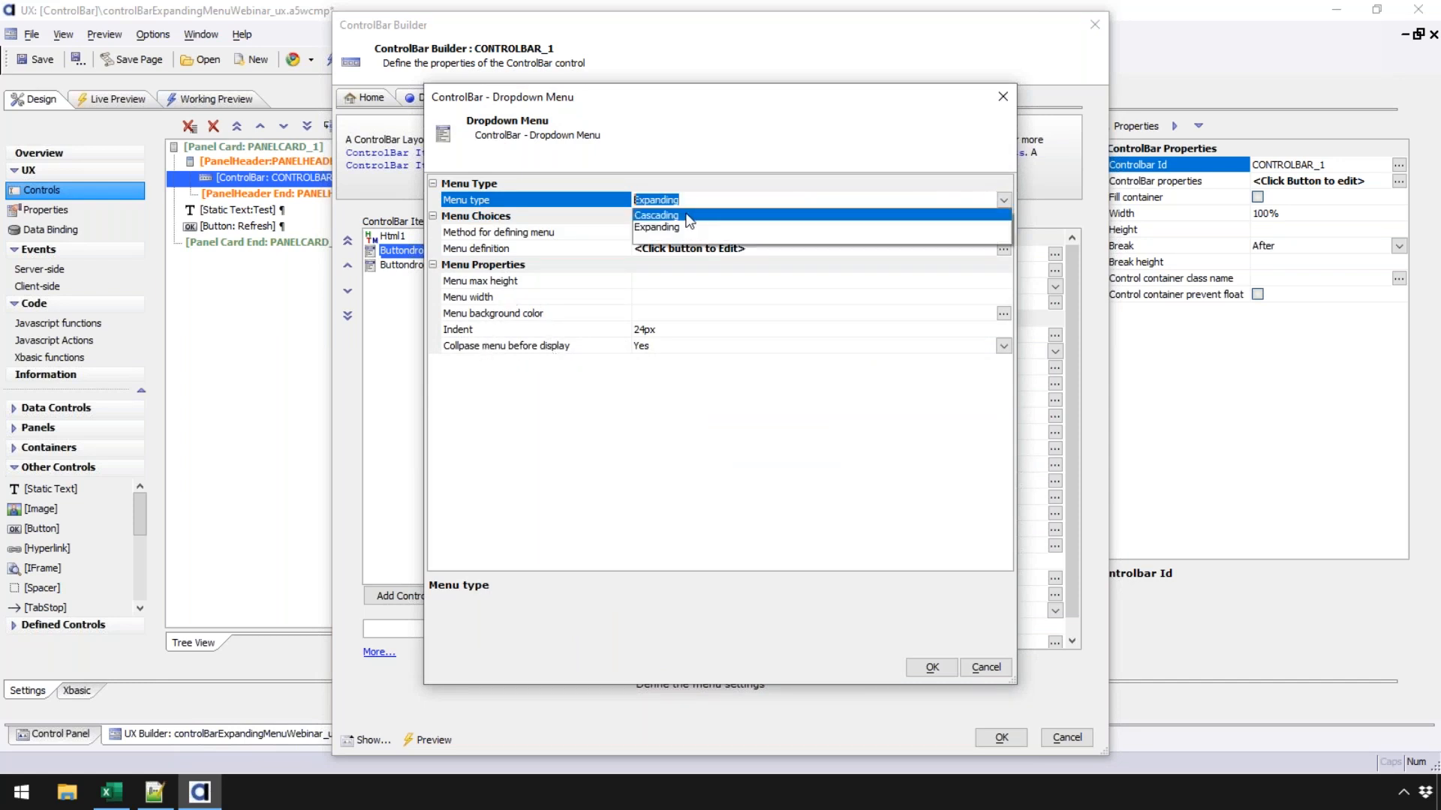
click(661, 217)
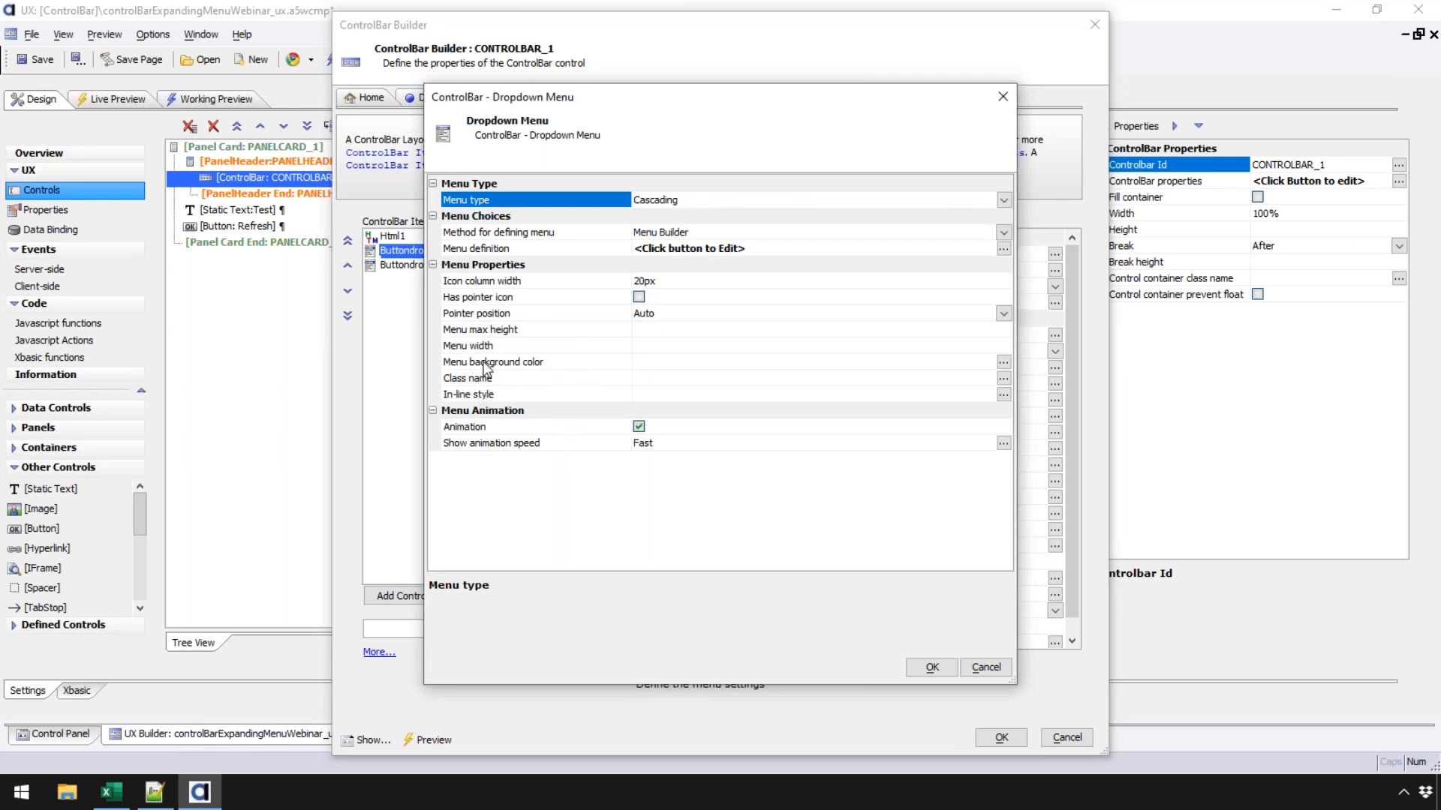
click(486, 313)
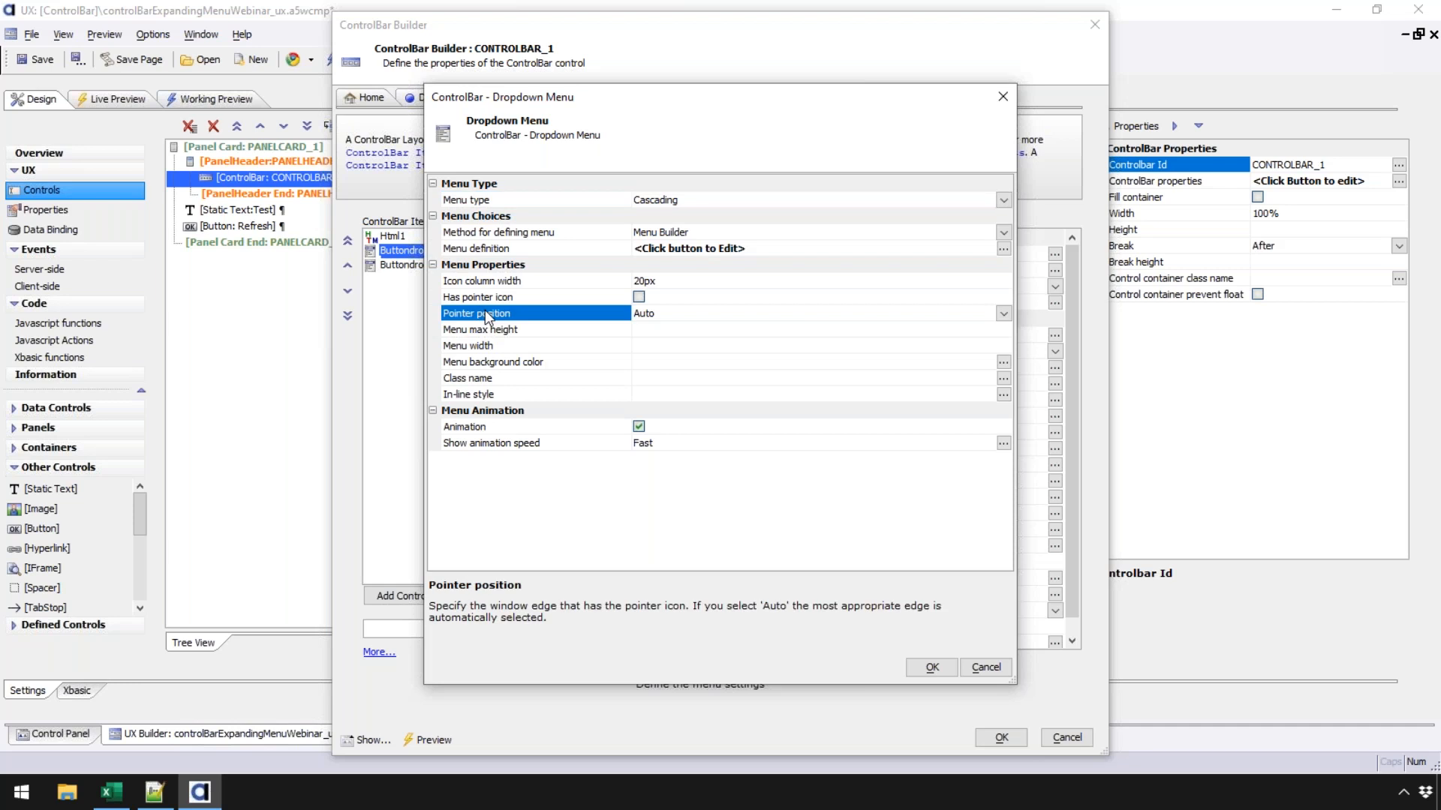
click(1008, 313)
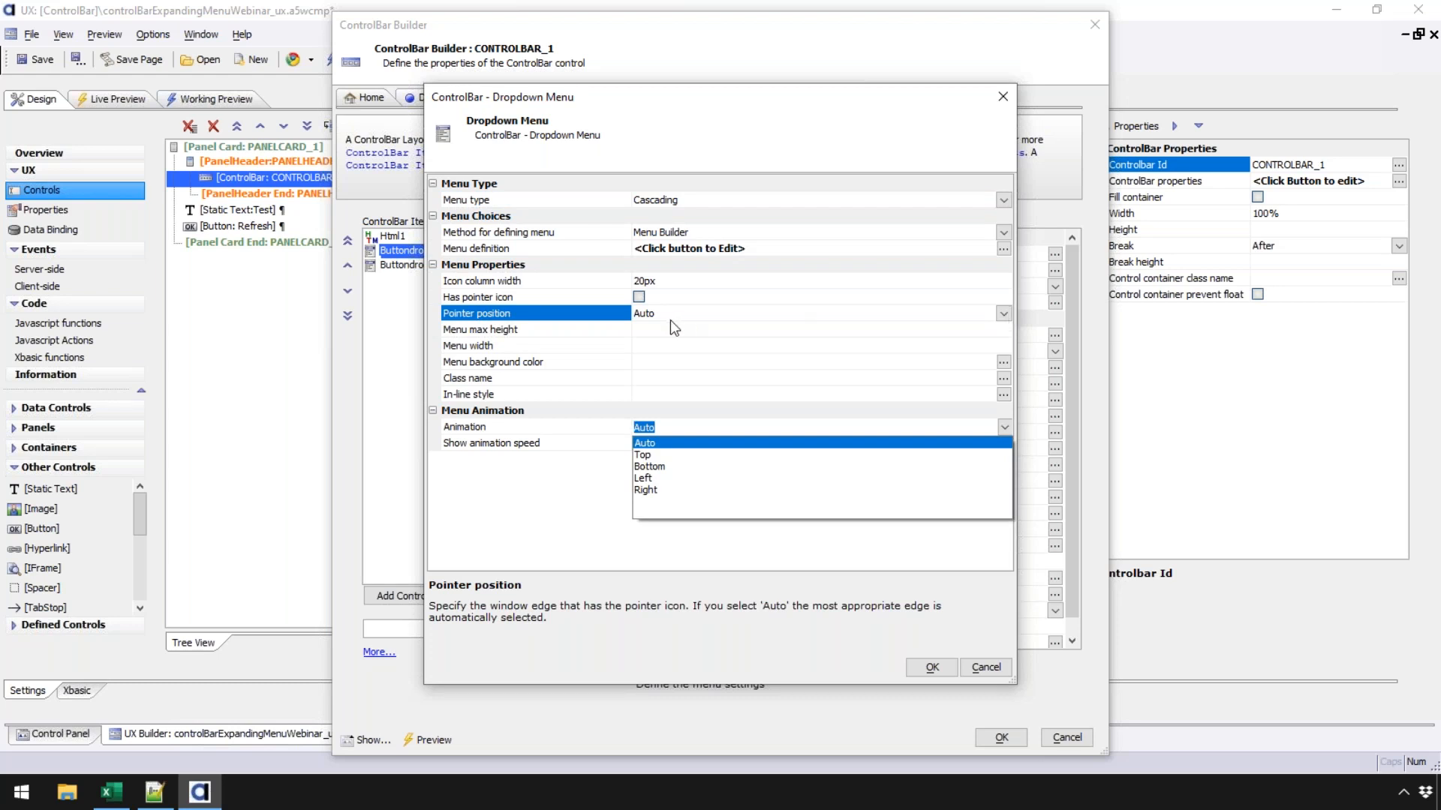
click(577, 316)
click(638, 296)
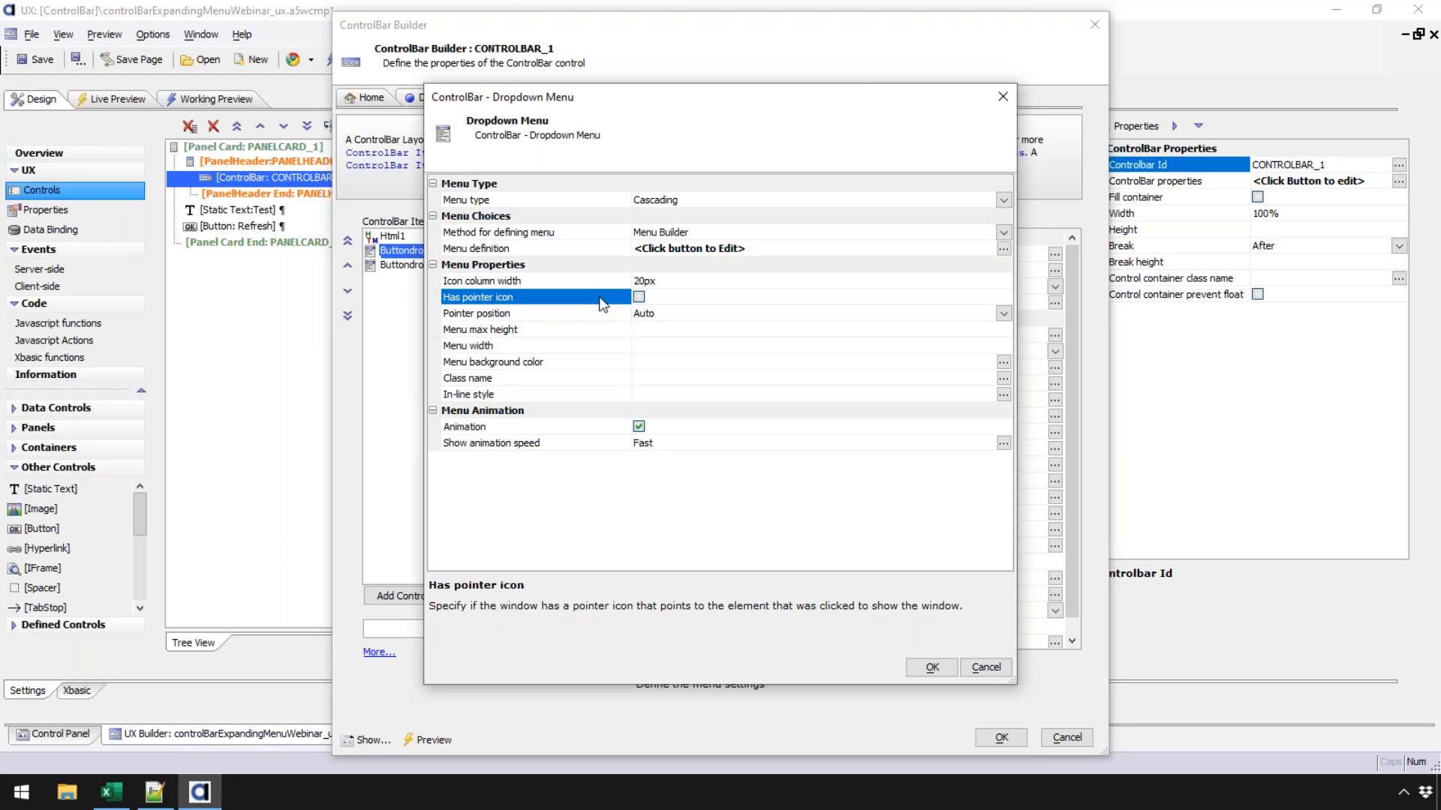
click(579, 313)
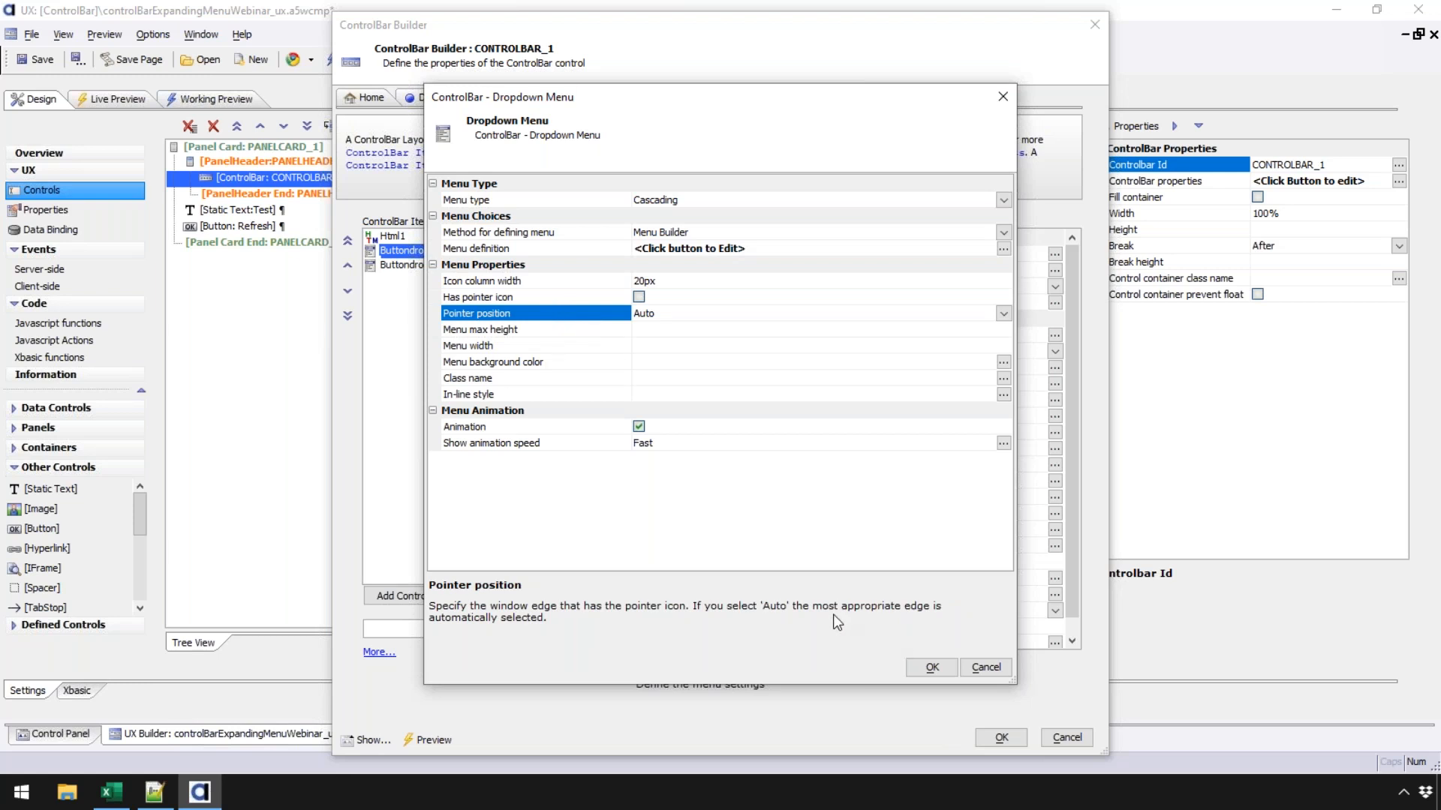
click(986, 667)
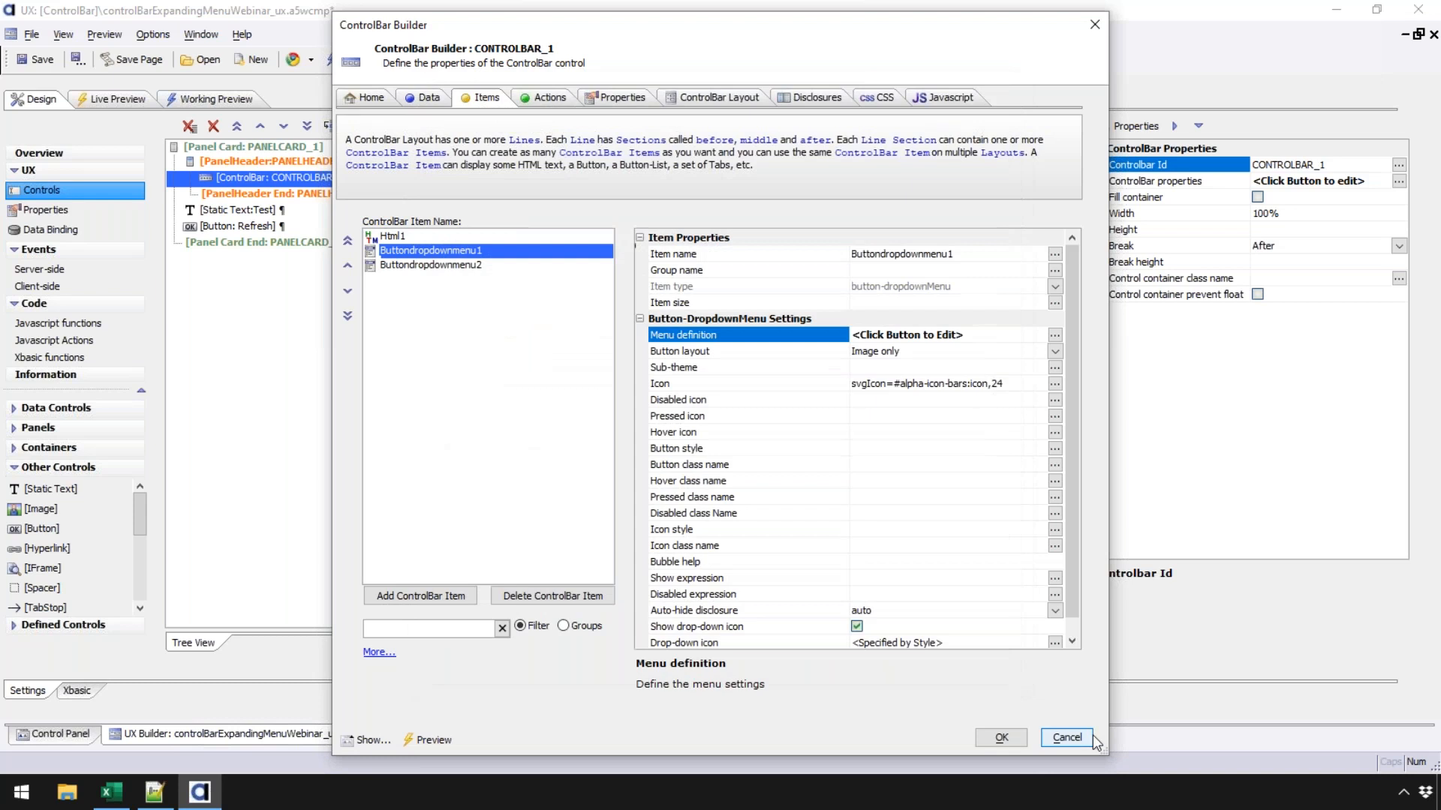
click(1089, 738)
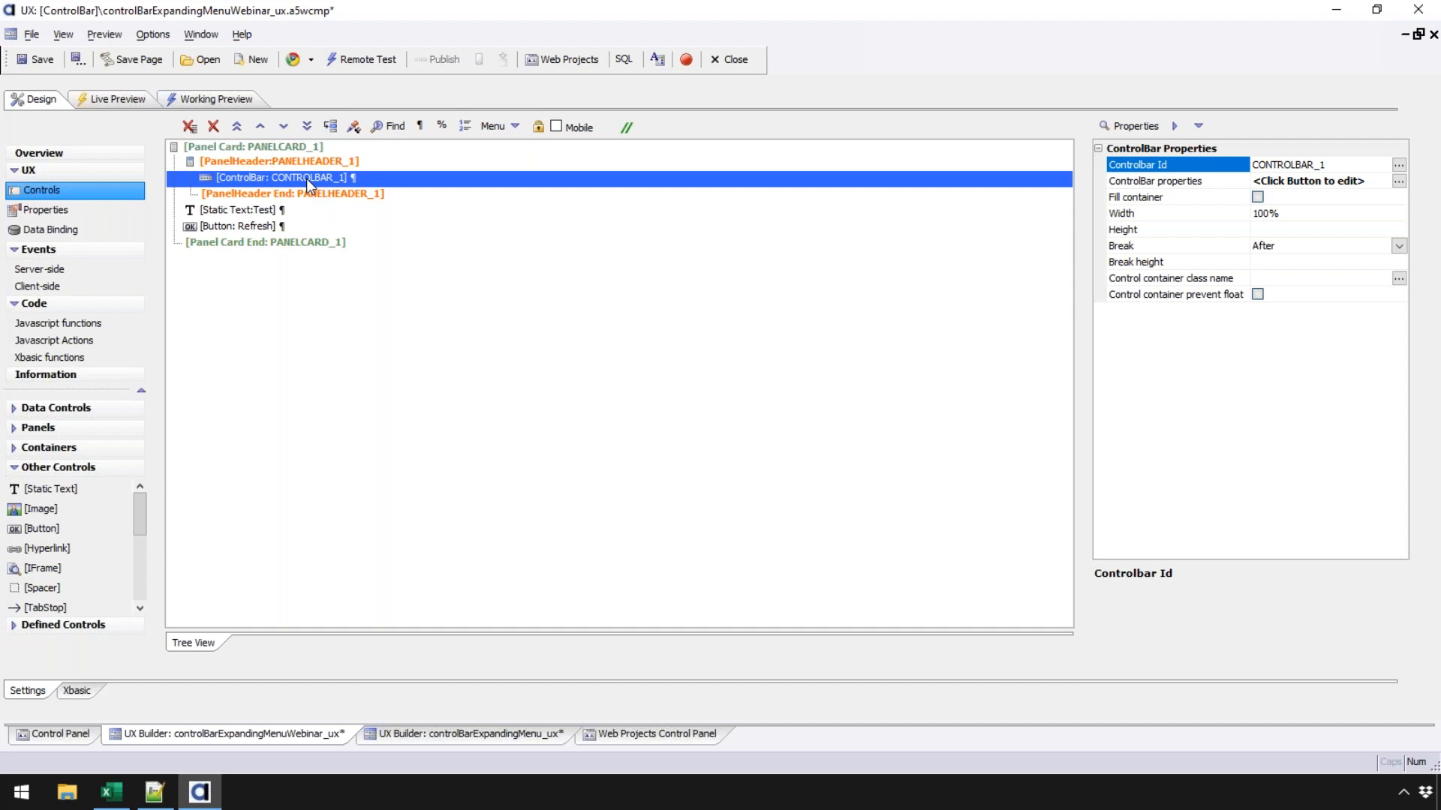
- Save the component from the toolbar so the Refresh button is kept
click(32, 60)
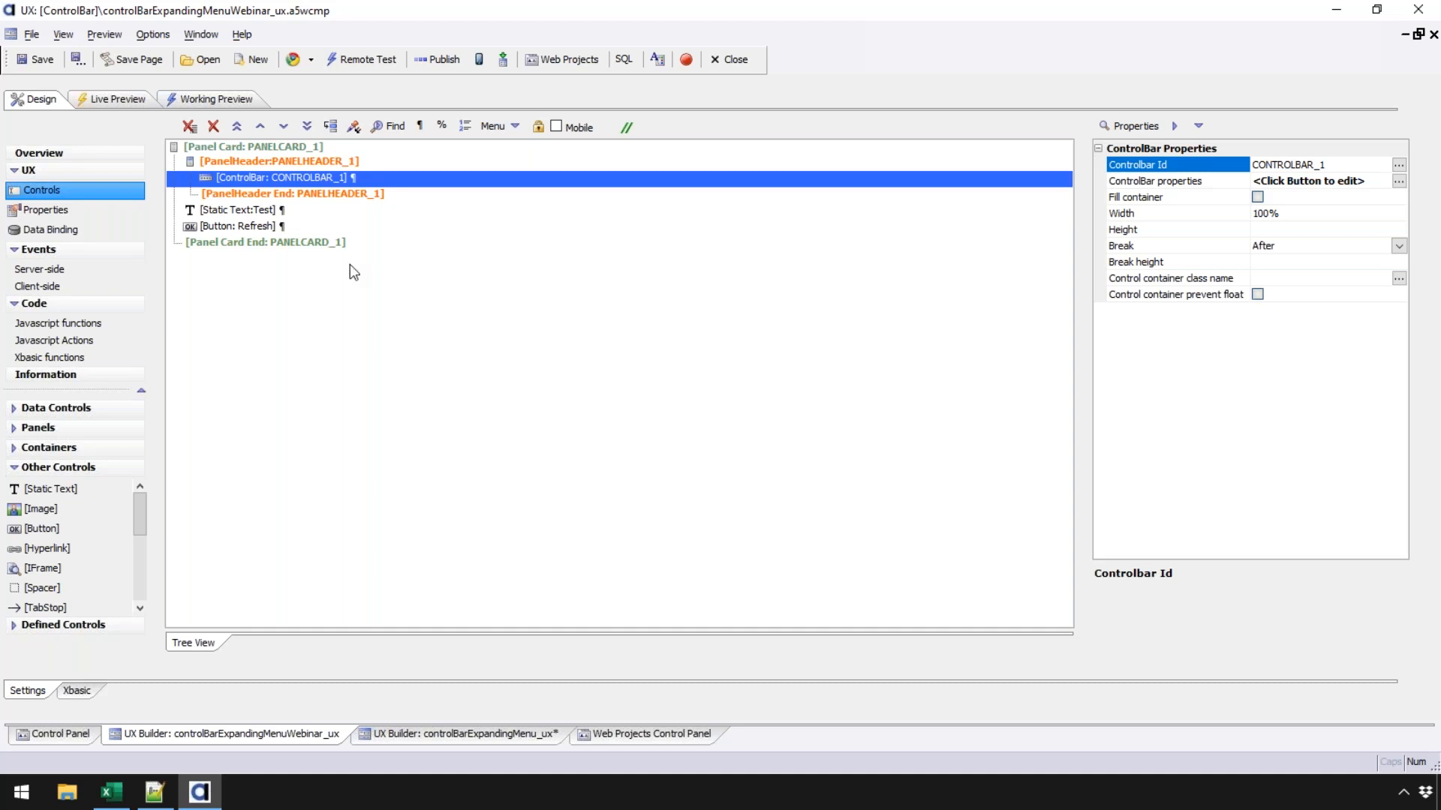
- Close the webinar and controlBarExpandingMenu_ux builders, saving changes
click(745, 62)
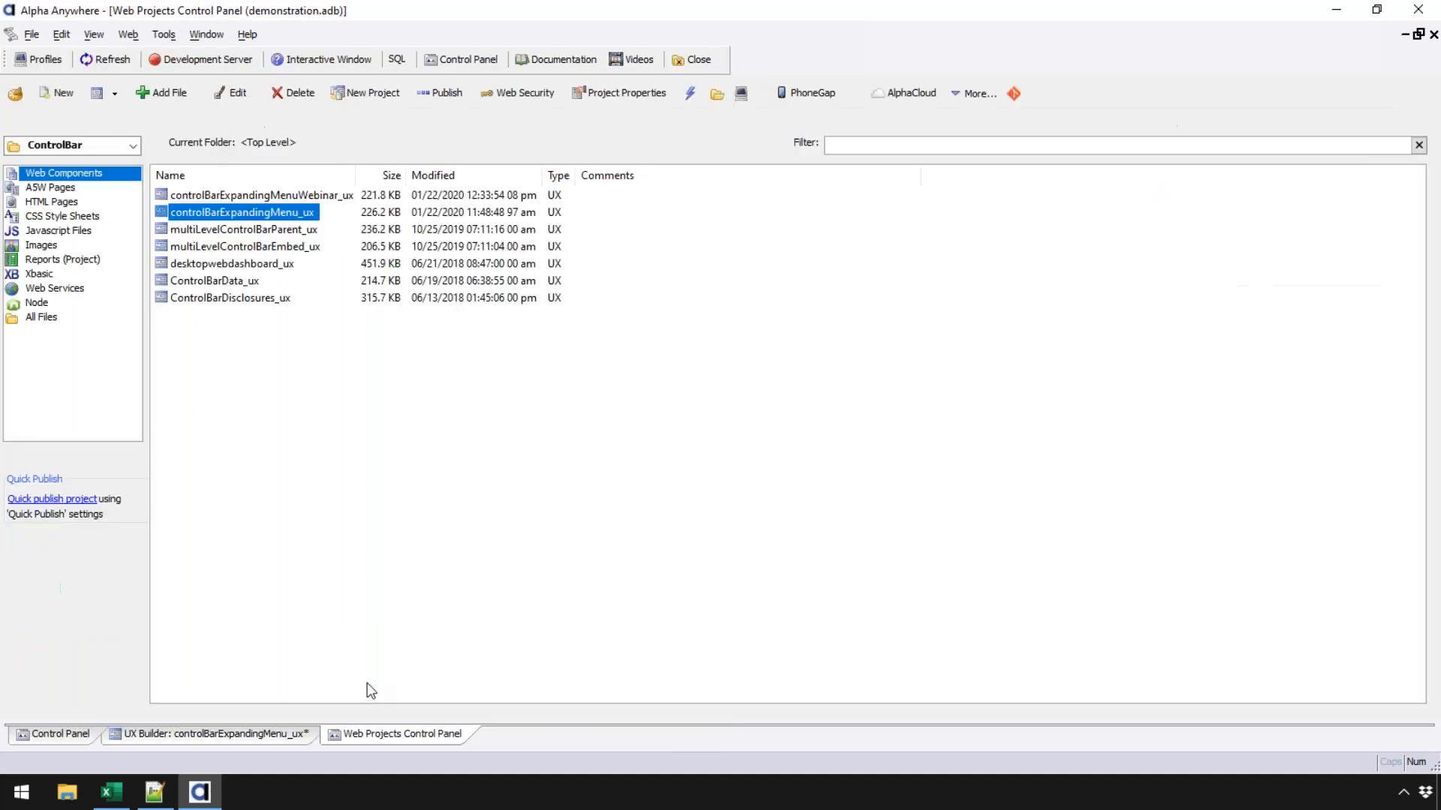
click(247, 732)
click(727, 59)
click(730, 472)
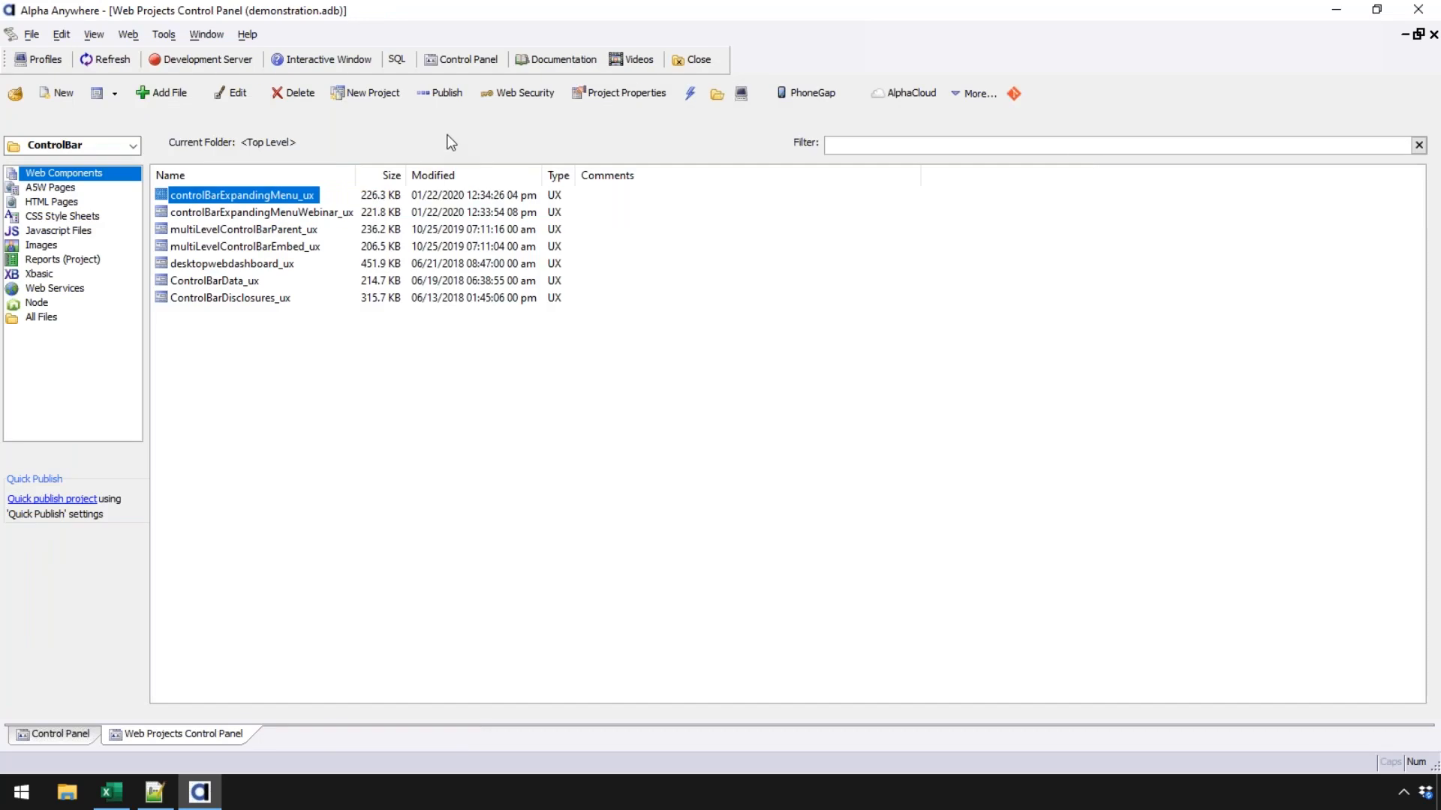
- Switch to the Security project, select createNewUserAndExtended_ux, and widen the Name column
click(112, 145)
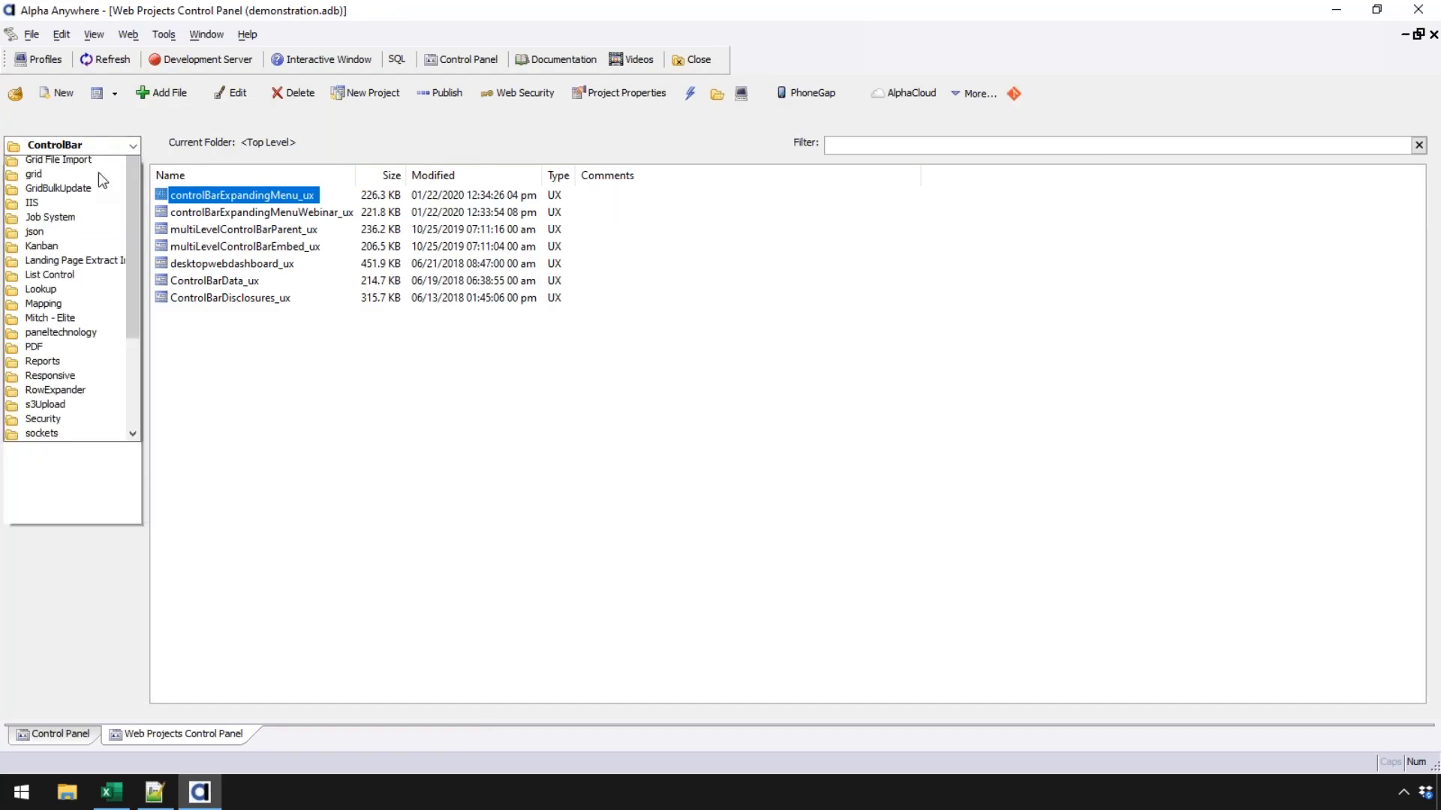
scroll(102, 530, down, 2)
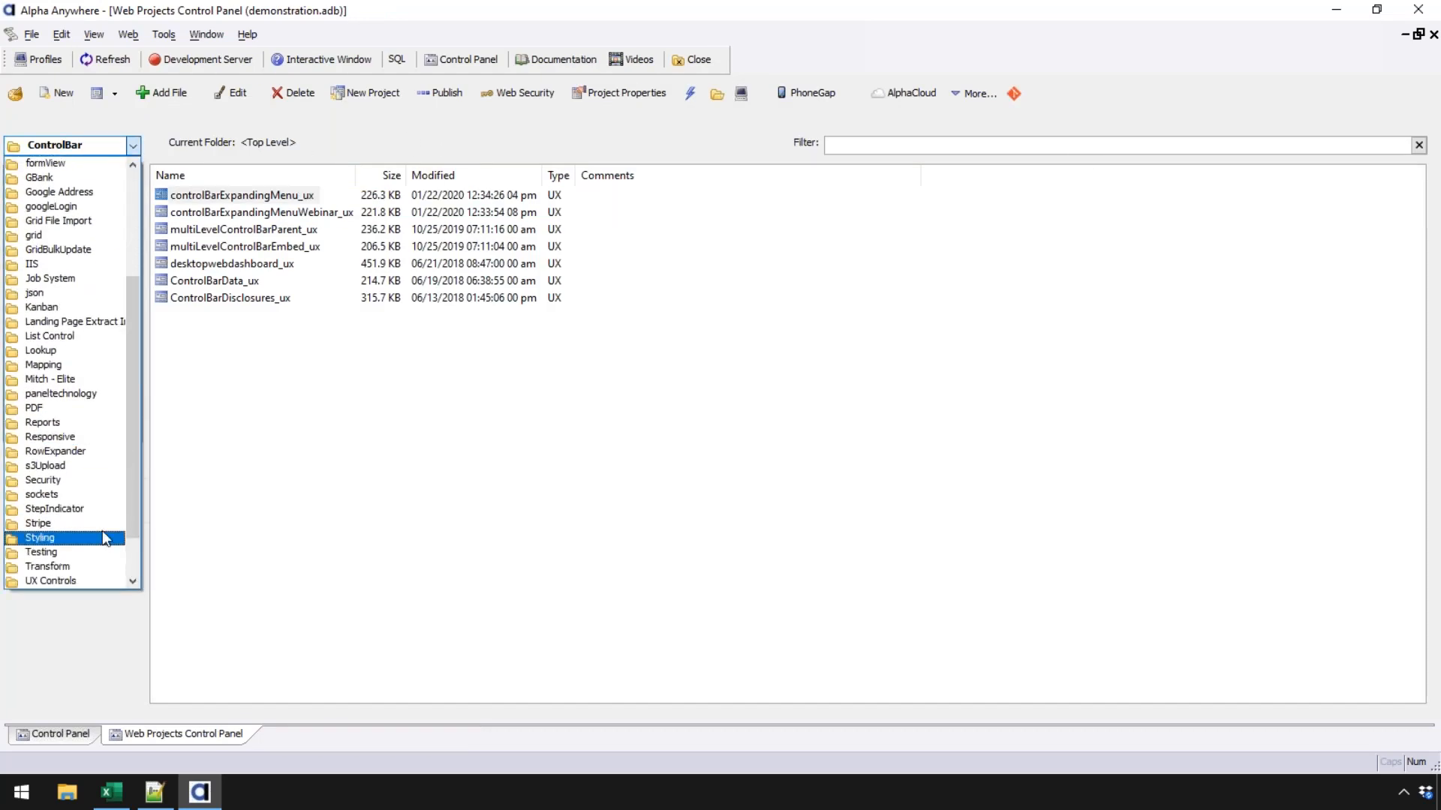
click(75, 480)
click(291, 193)
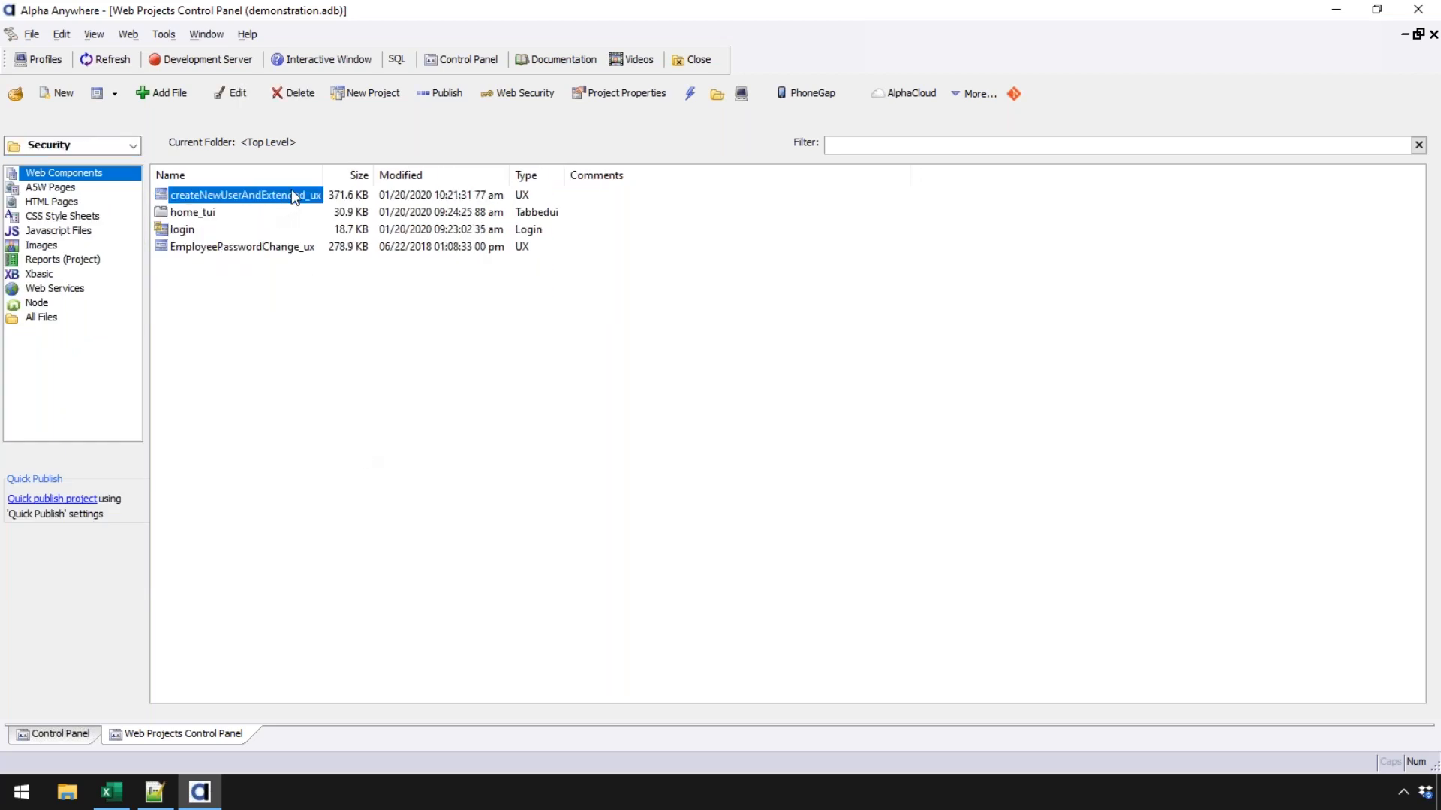
drag(322, 175, 457, 175)
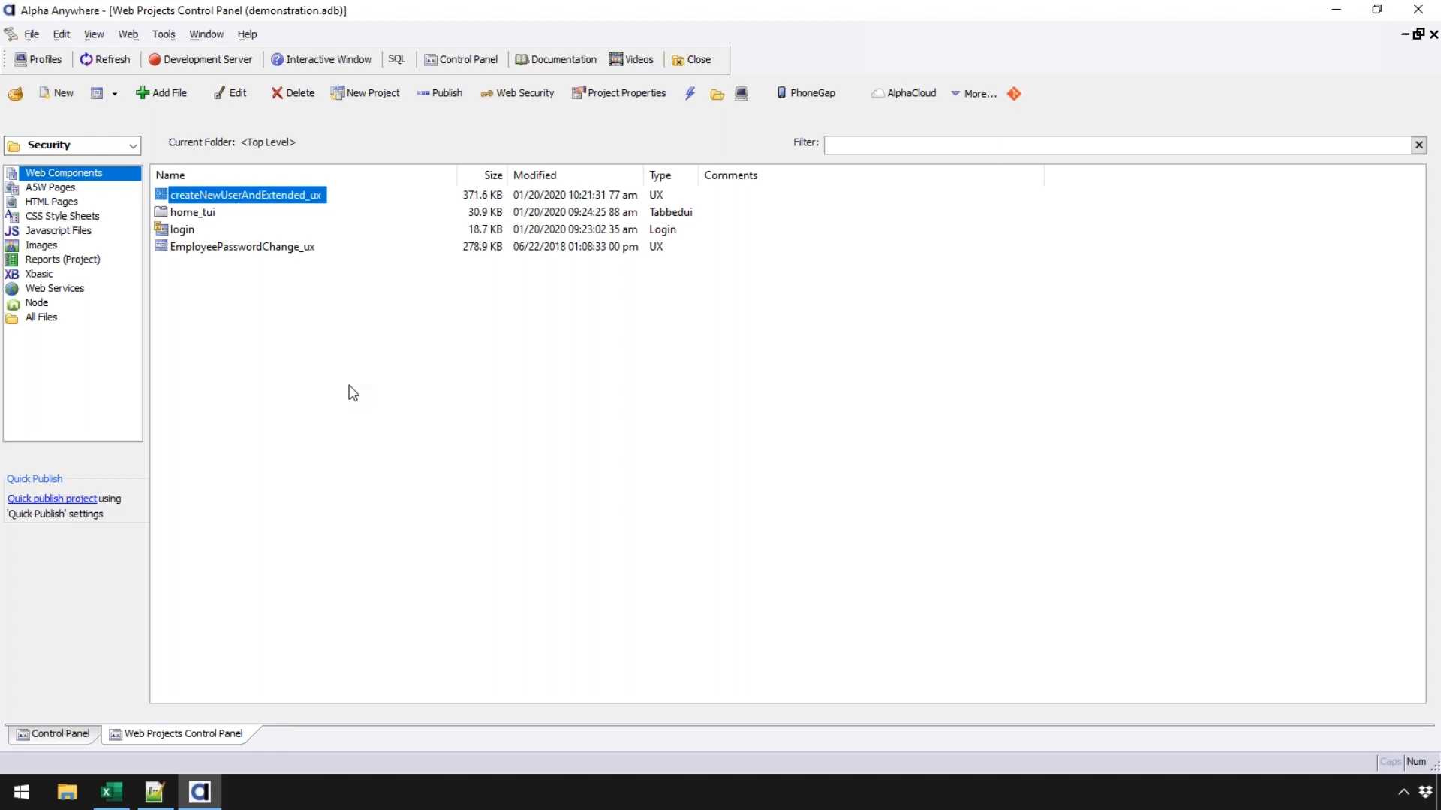
- In Project Properties, inspect the extended user security info and open the extended_user_information table settings
click(599, 96)
scroll(474, 384, down, 10)
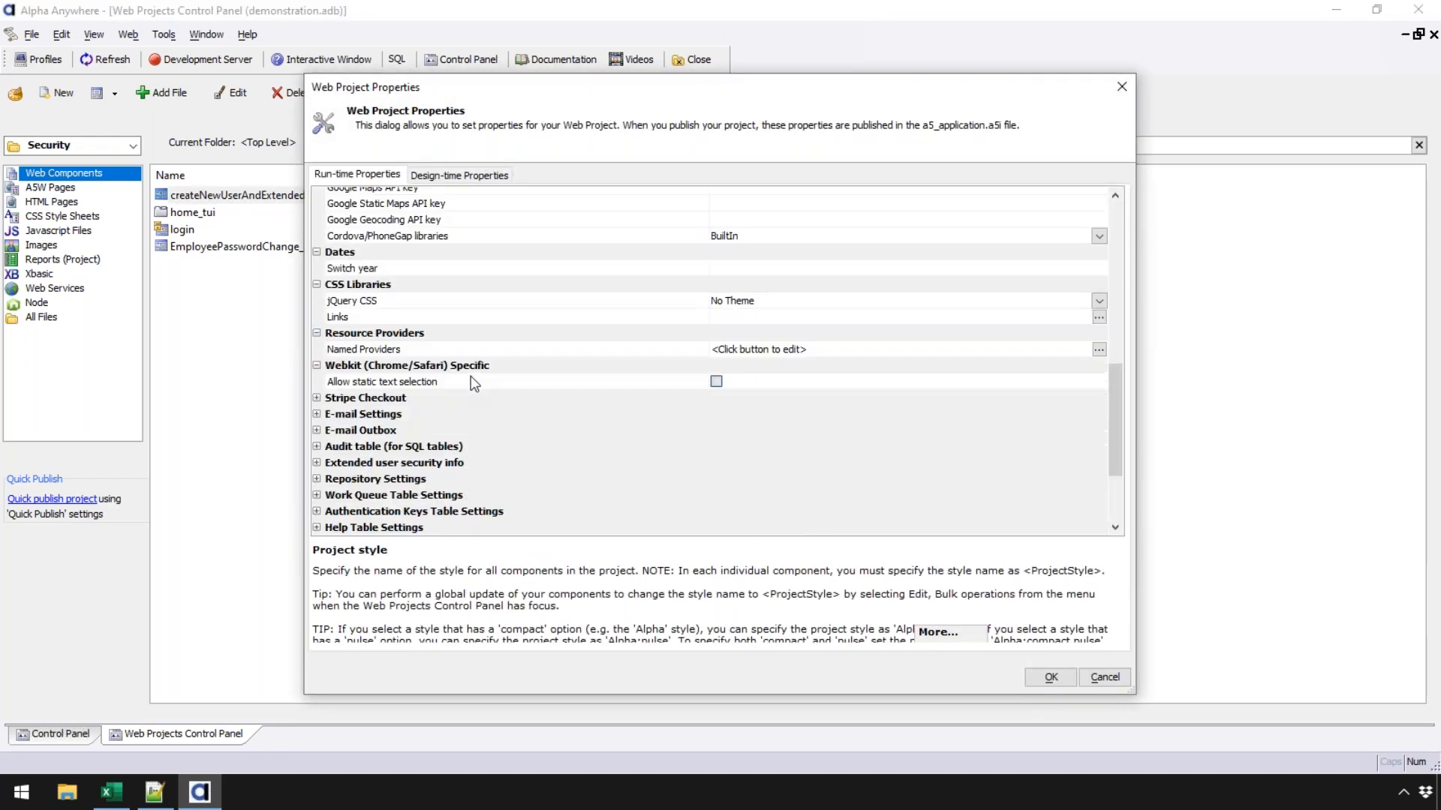
scroll(474, 385, down, 4)
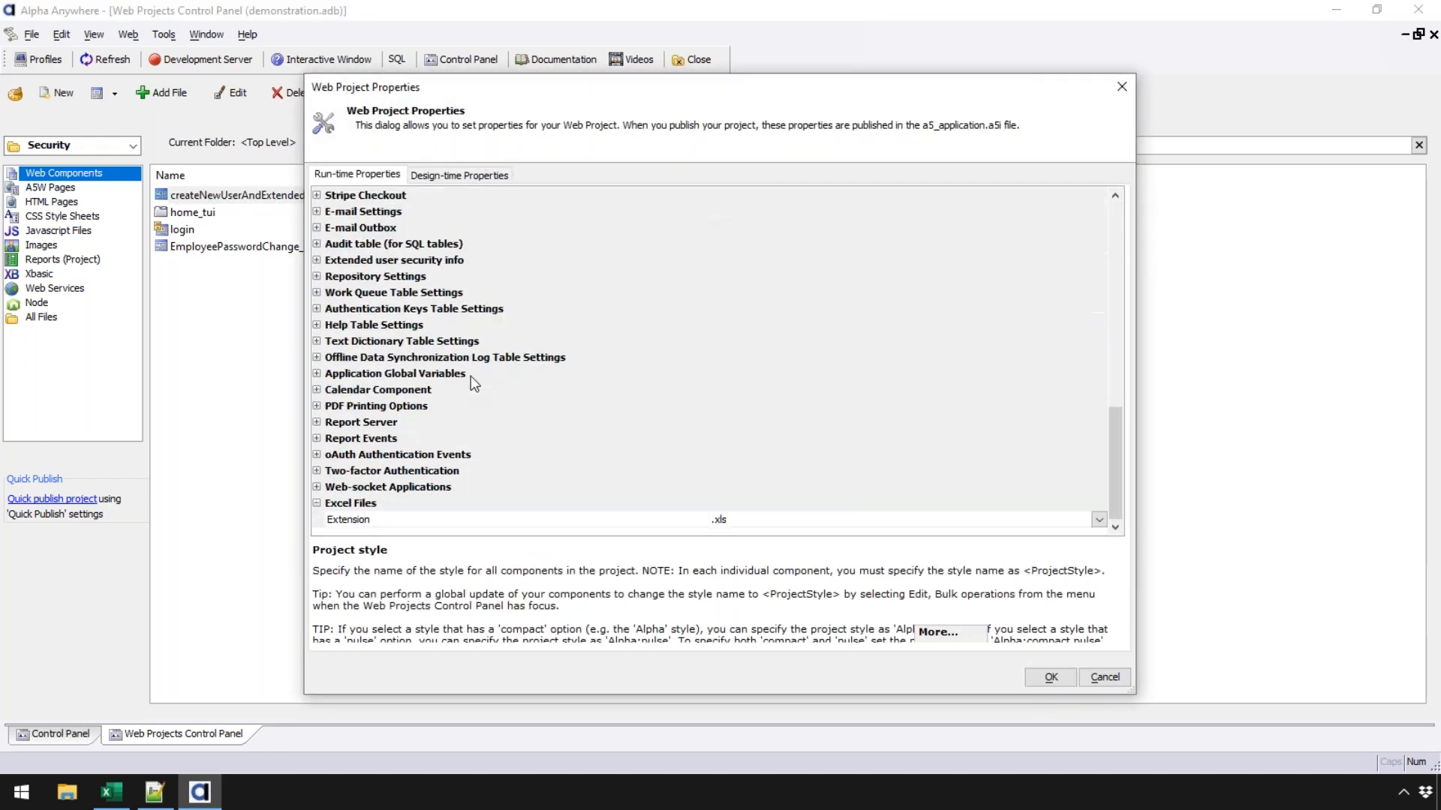
click(316, 261)
click(463, 278)
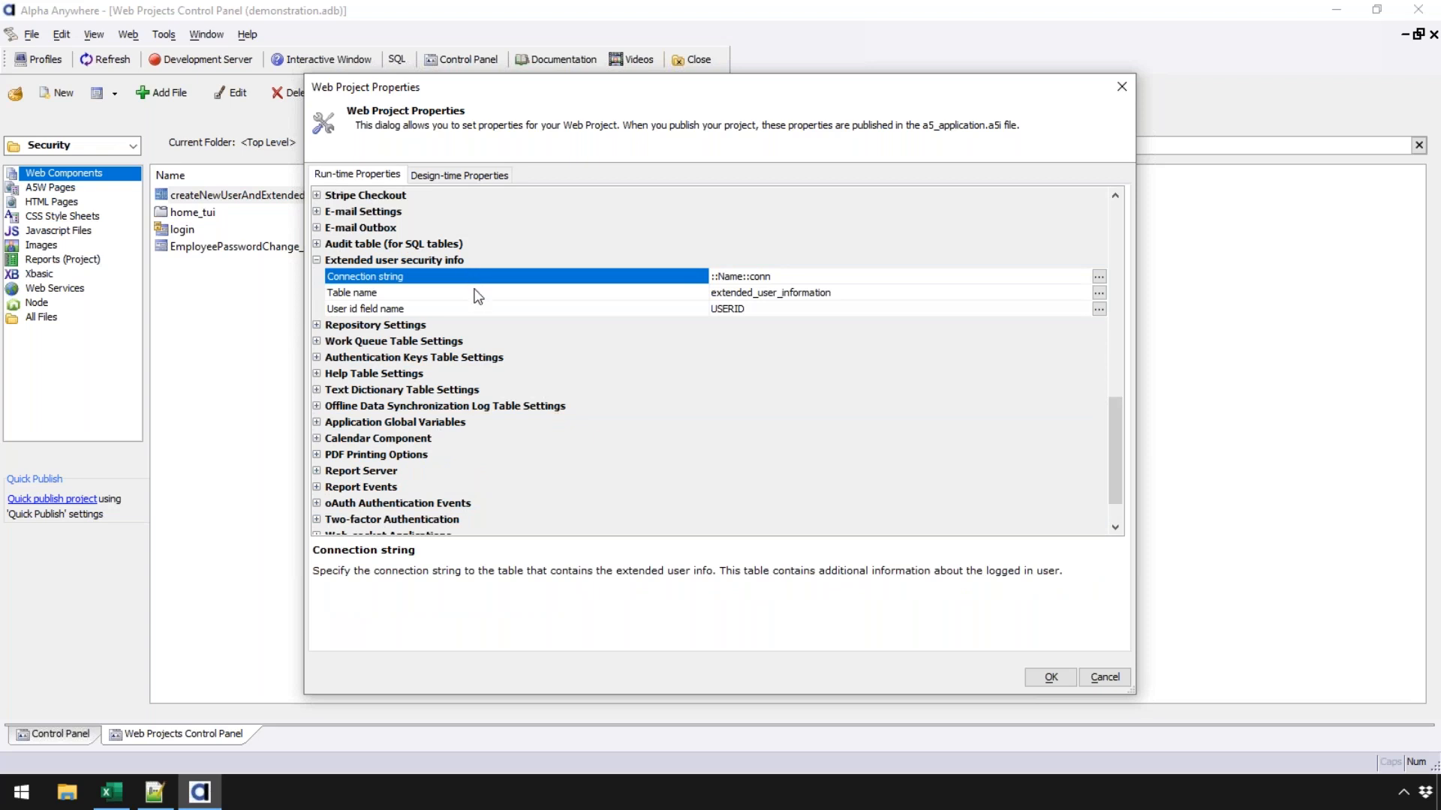
click(475, 294)
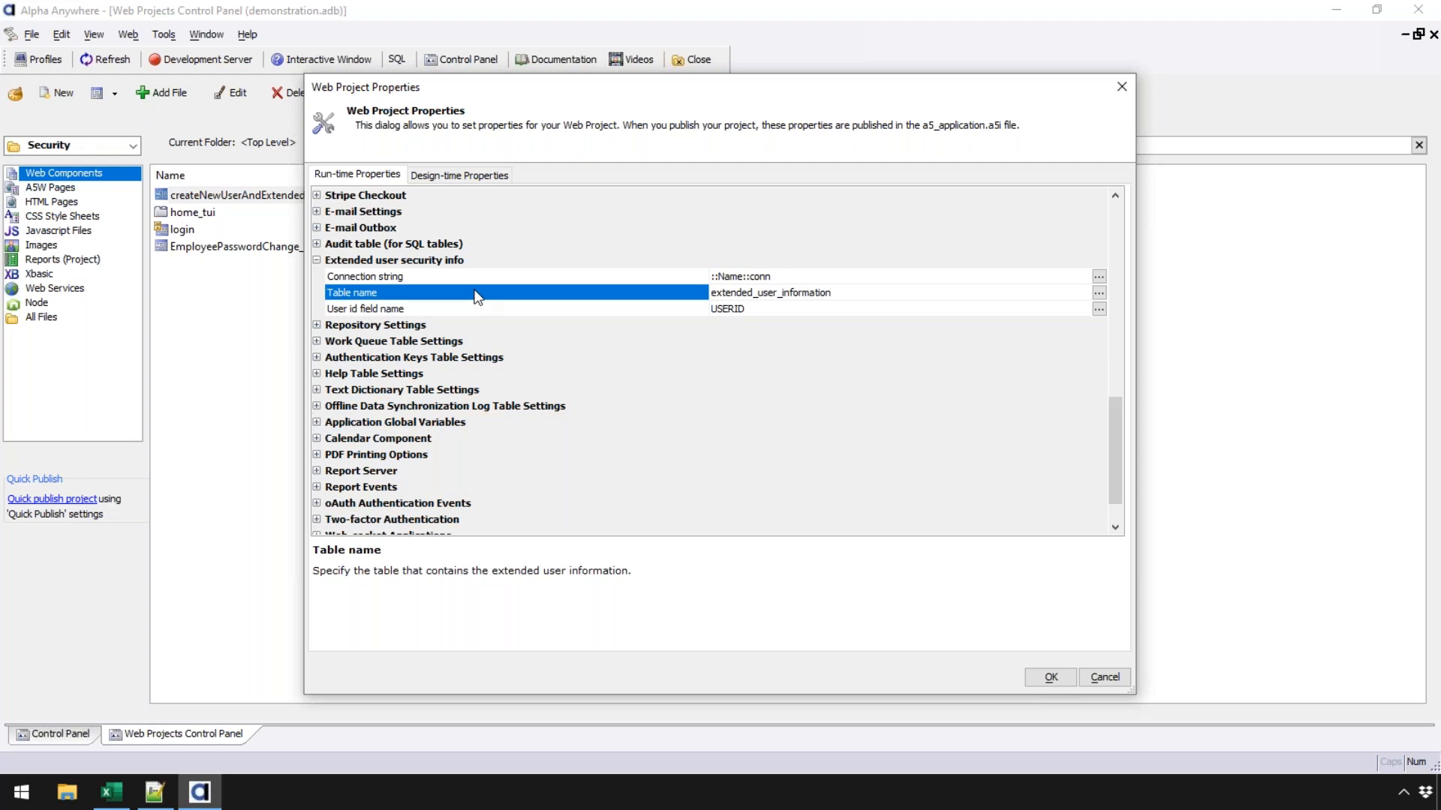
click(481, 309)
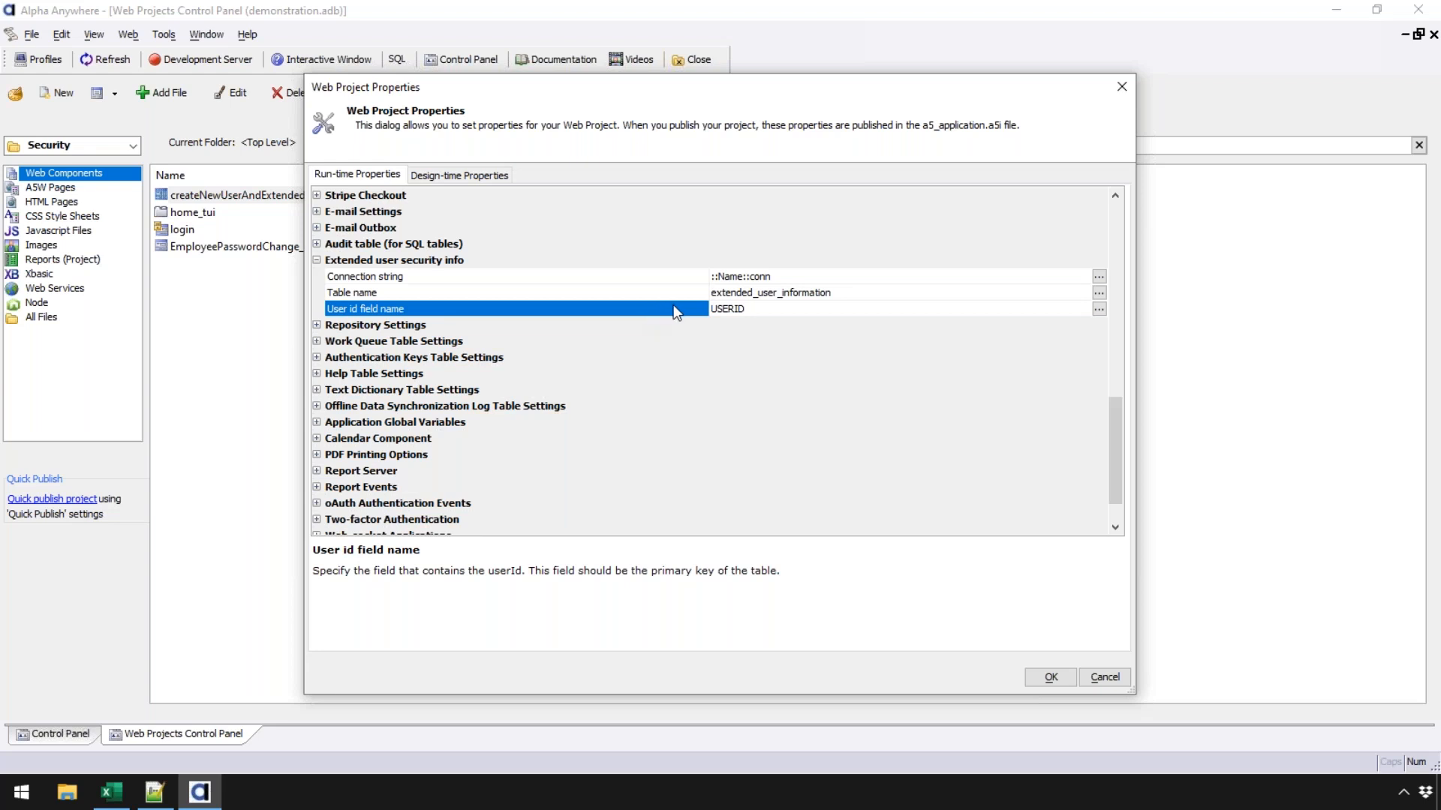
double_click(665, 295)
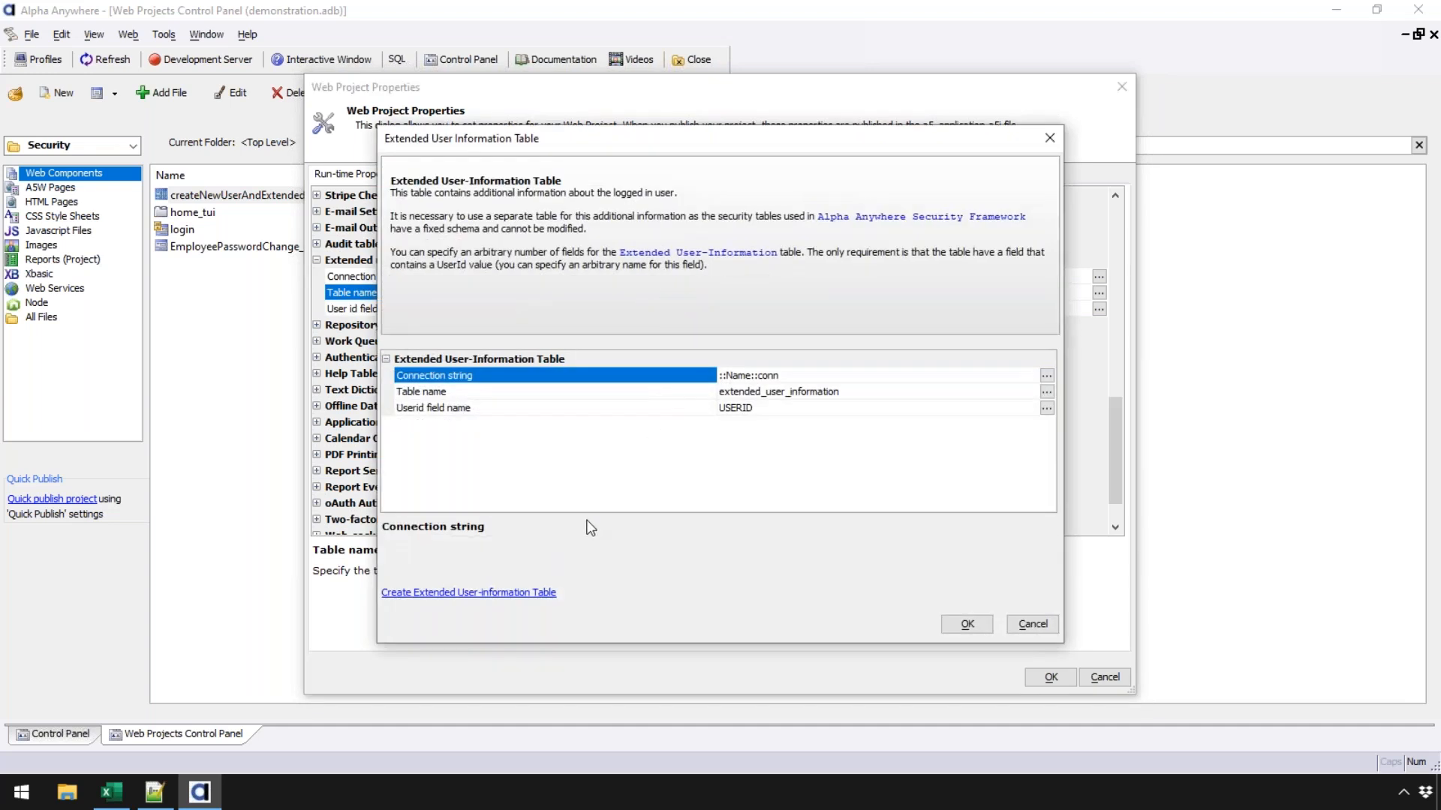
- Review the USERID field selection, cancel every dialog, close Project Properties, and bring up Publish
click(1053, 624)
click(1099, 308)
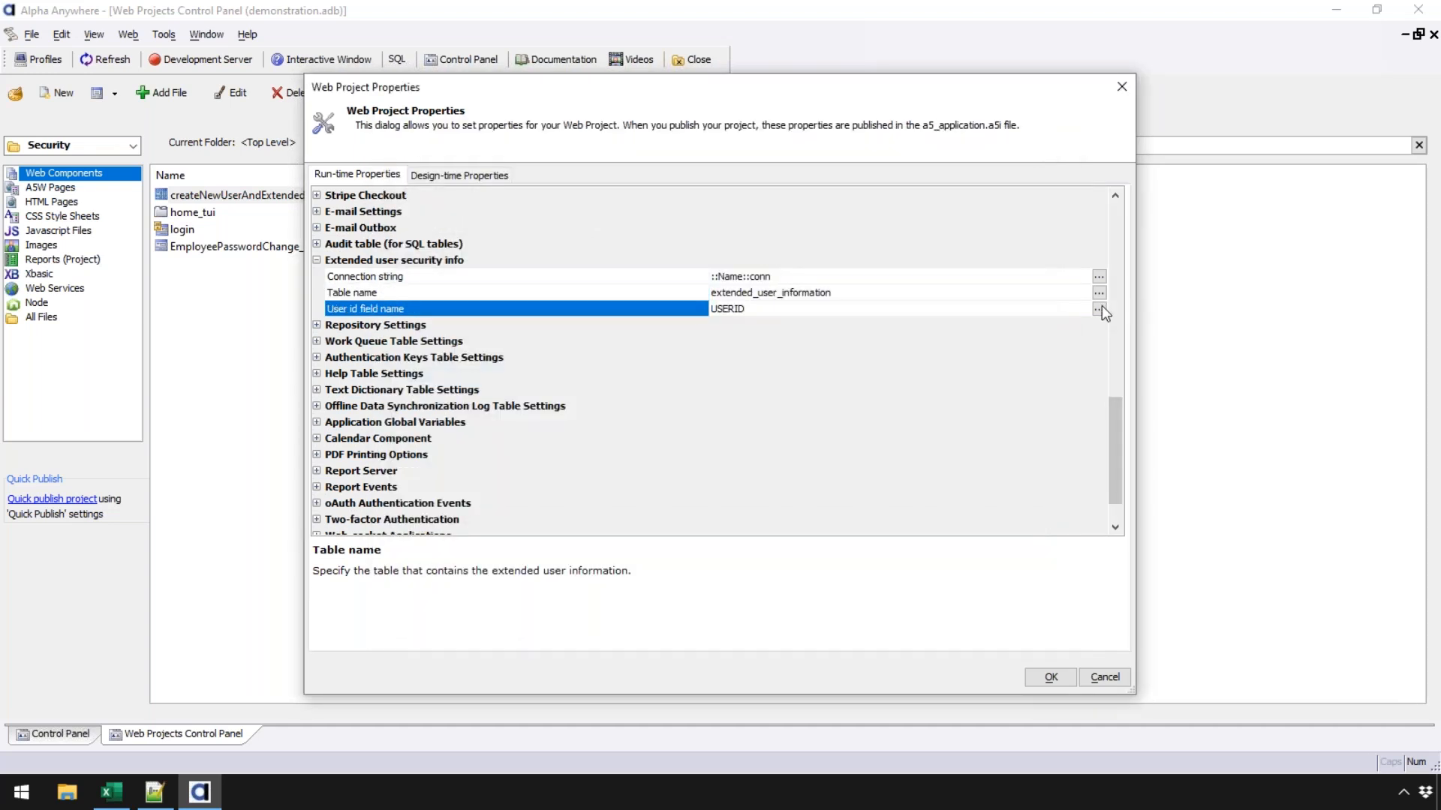
click(627, 409)
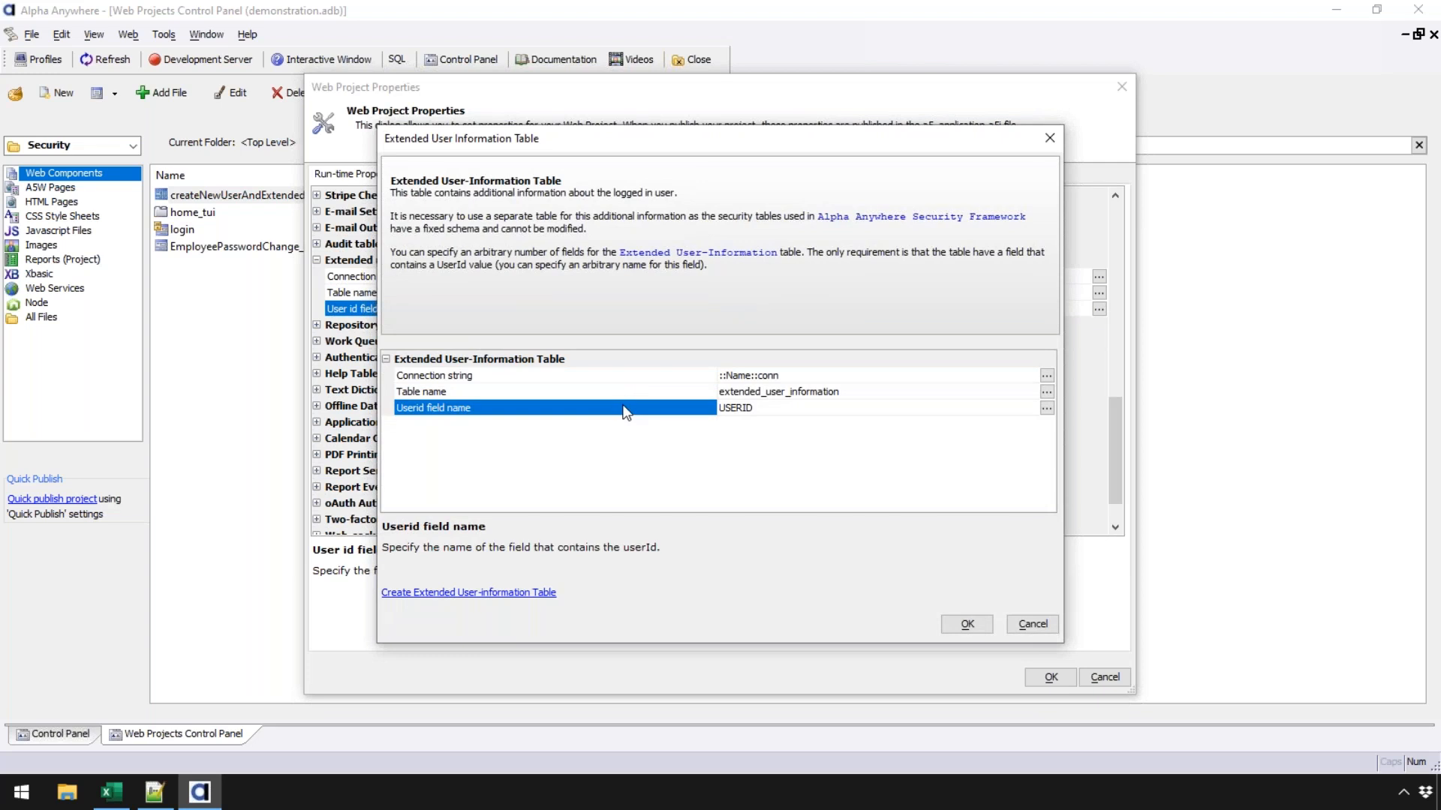
click(1048, 408)
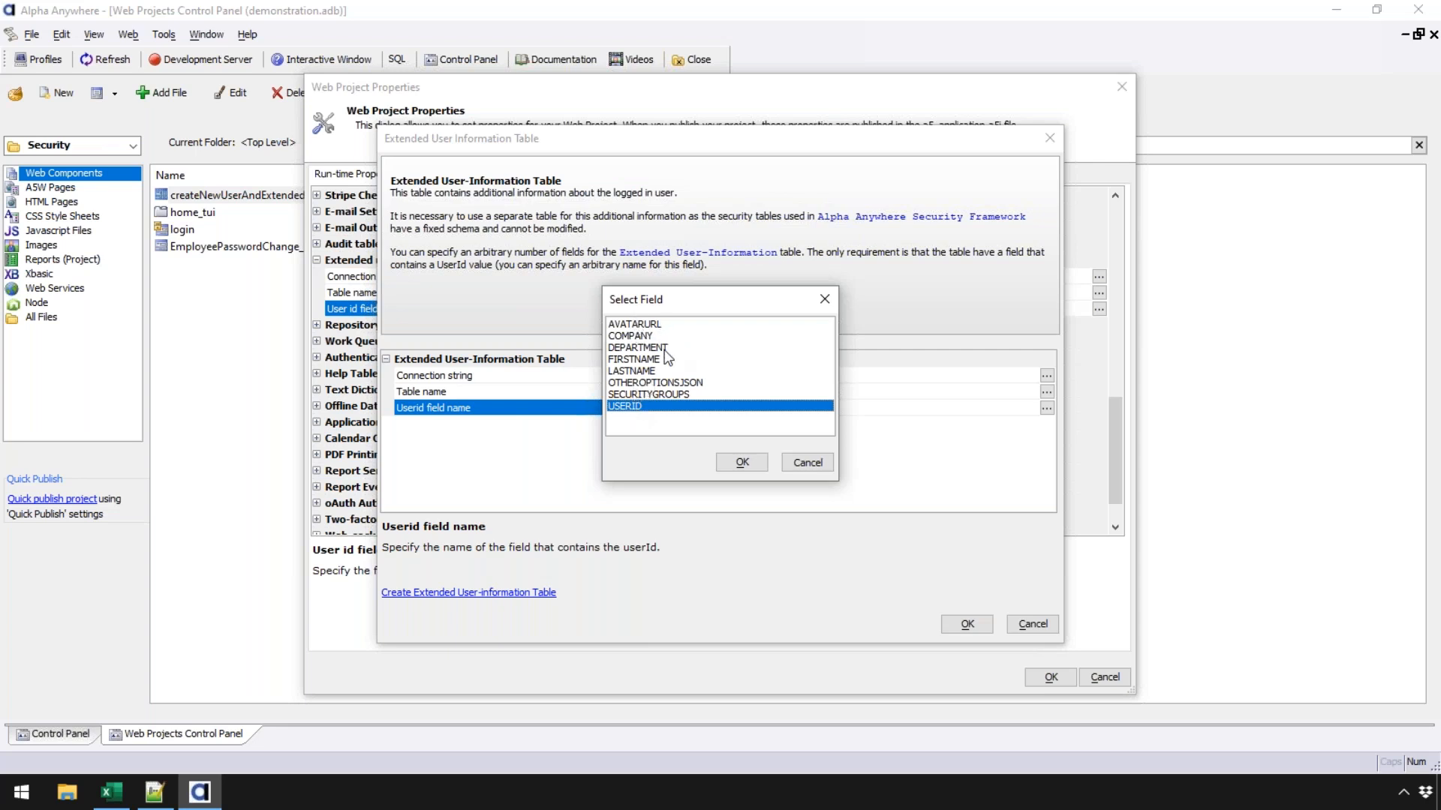
click(789, 470)
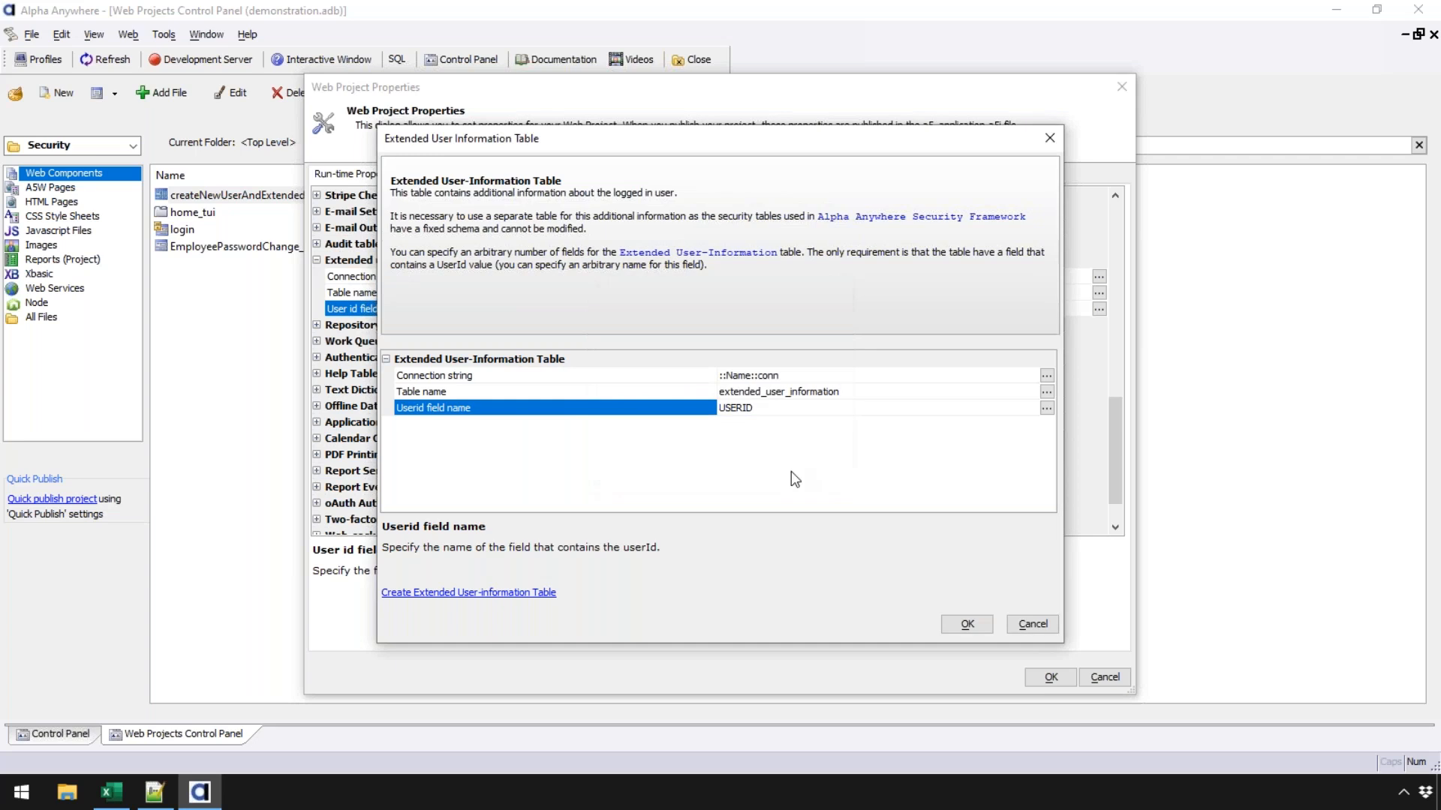
click(1031, 625)
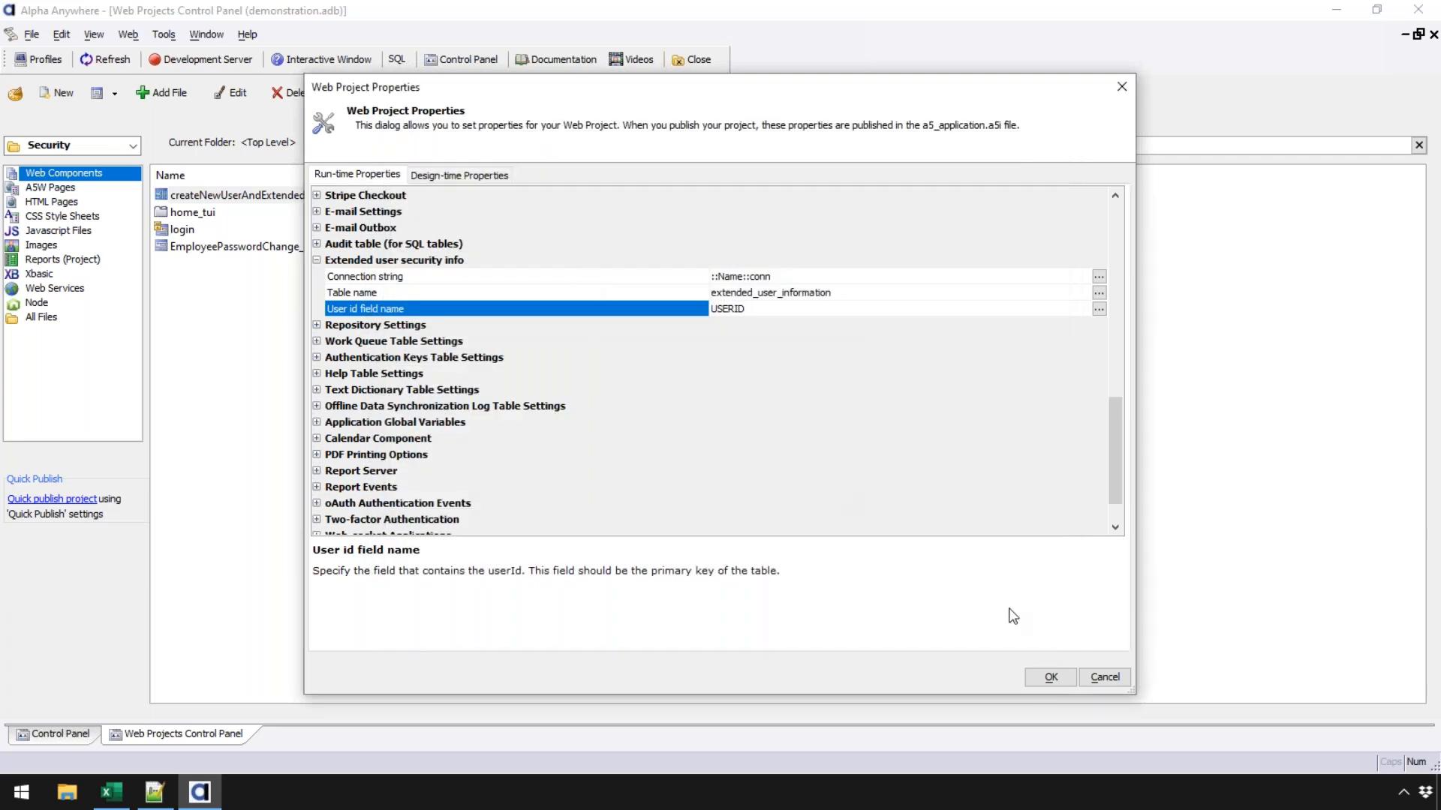
click(1051, 677)
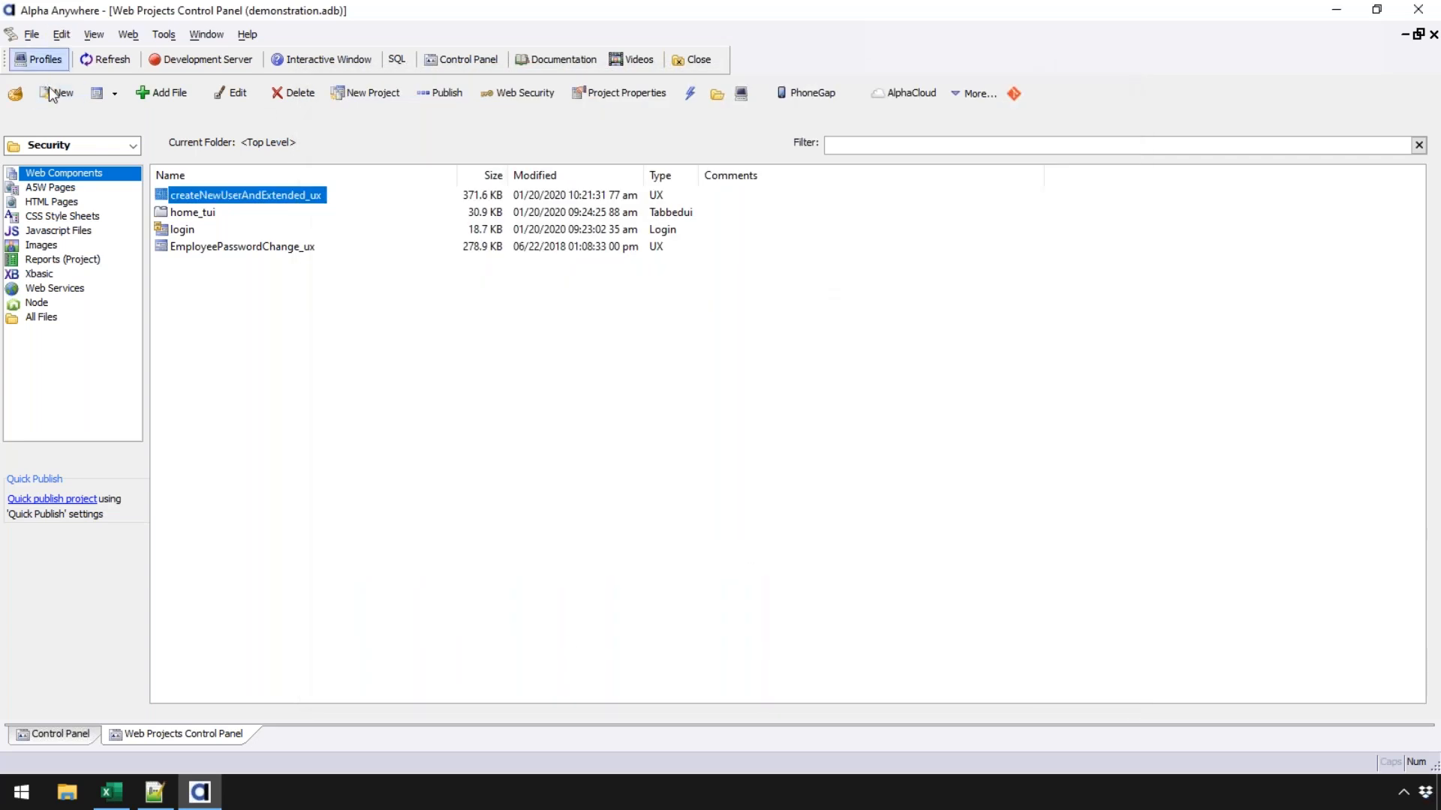
click(440, 93)
- Publish all Security project files to Local Webroot, launching the browser on index.a5w
click(562, 189)
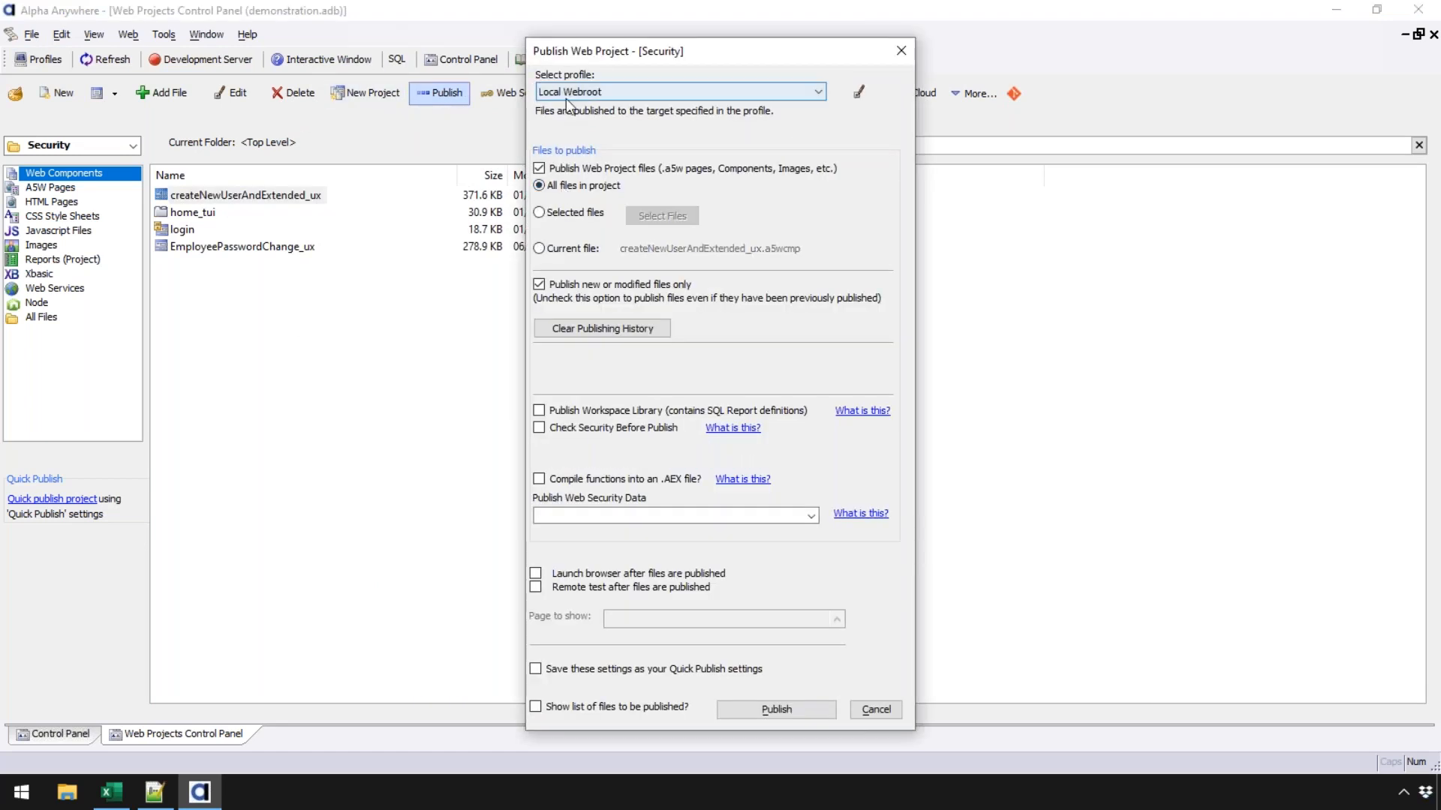
click(535, 573)
click(719, 450)
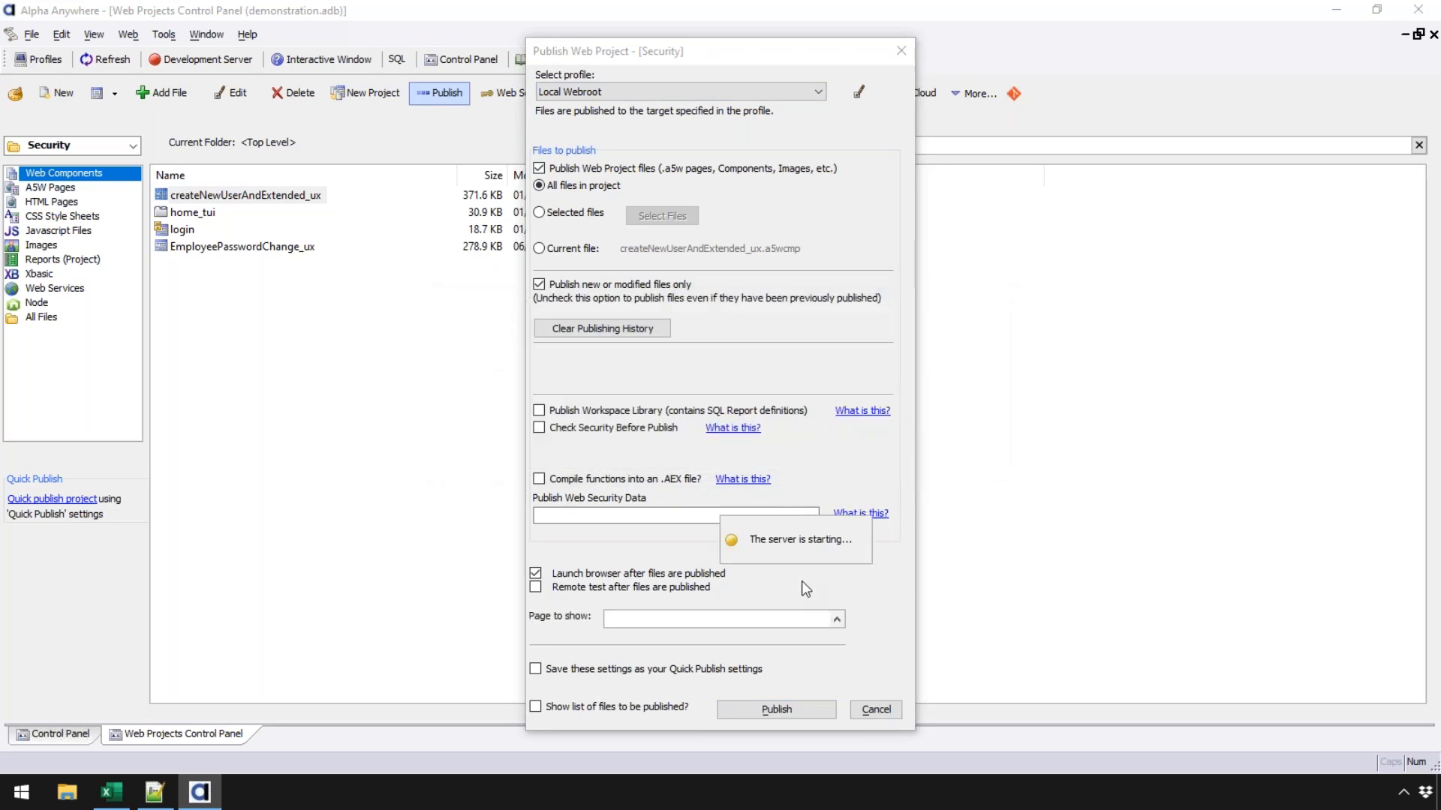
click(837, 619)
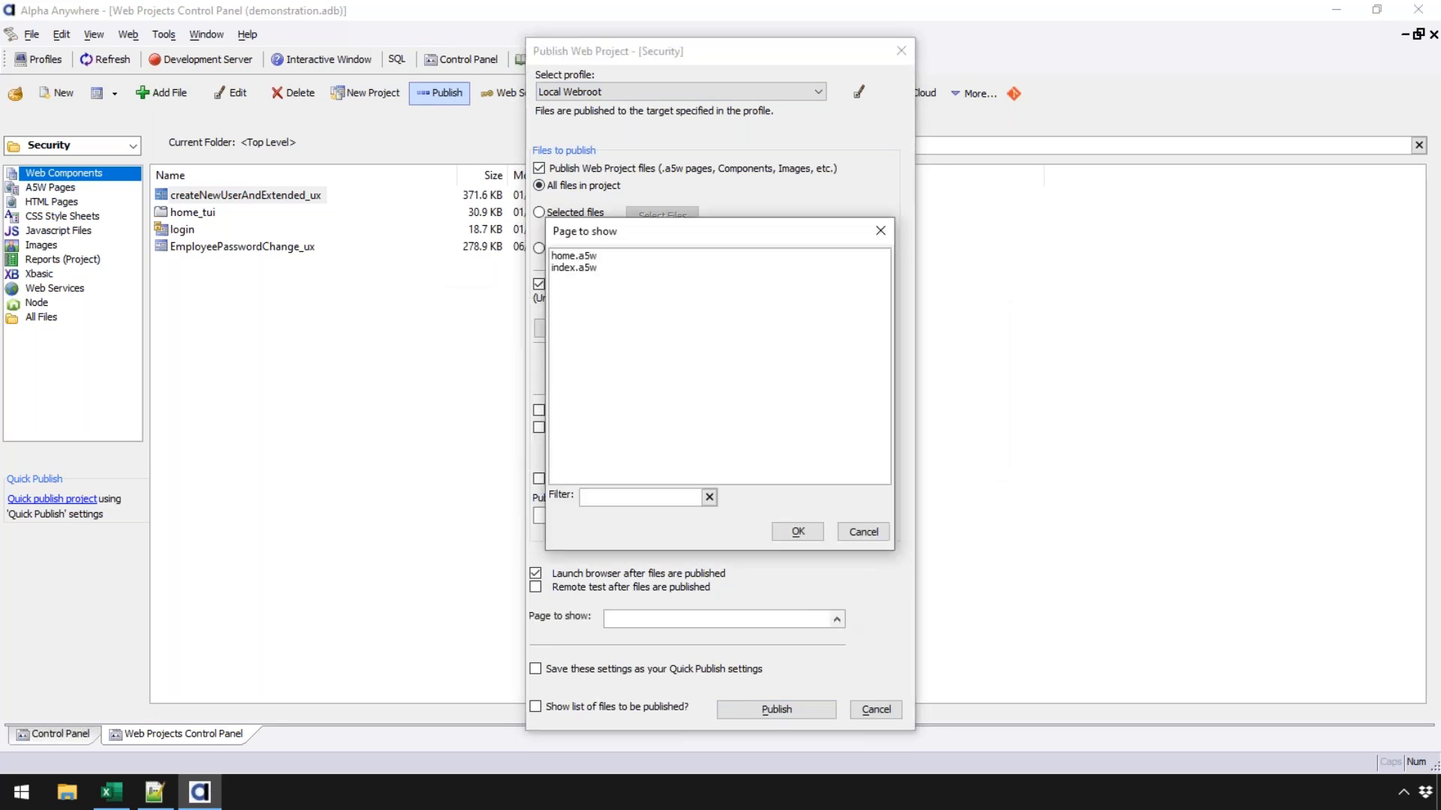
click(611, 270)
click(787, 530)
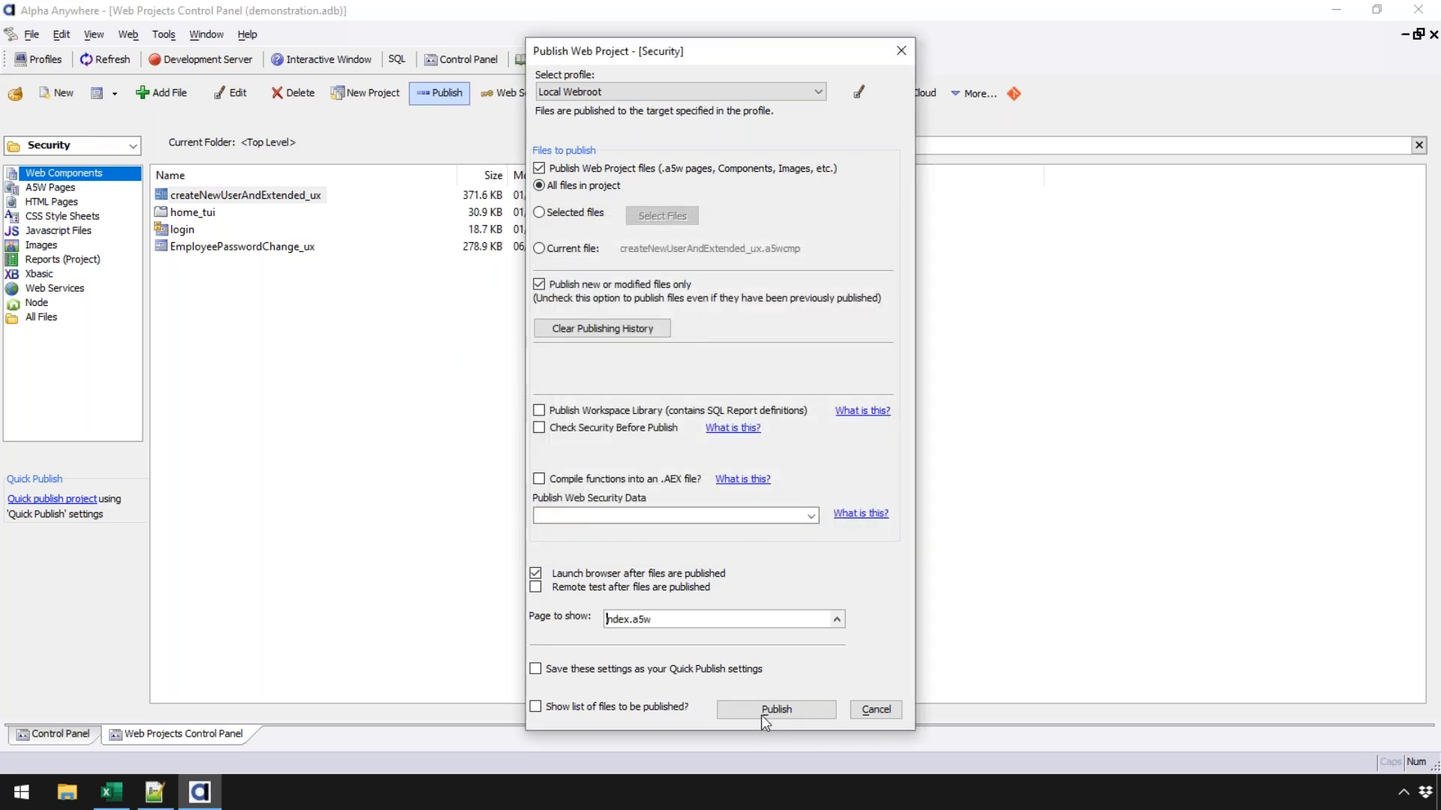
click(776, 710)
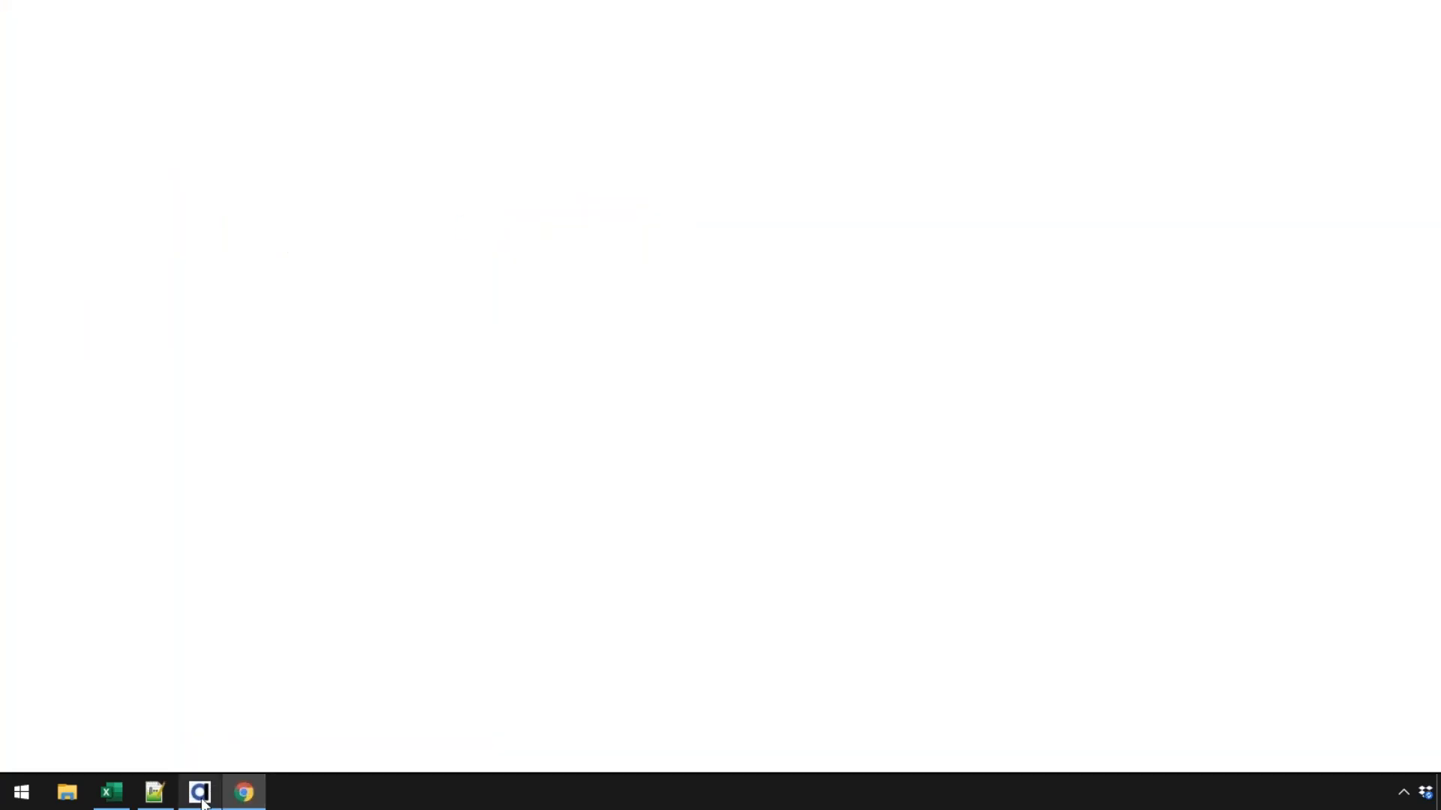
- Return from Chrome to Alpha Anywhere and choose Users and Groups in Web Security options
mouse_move(203, 802)
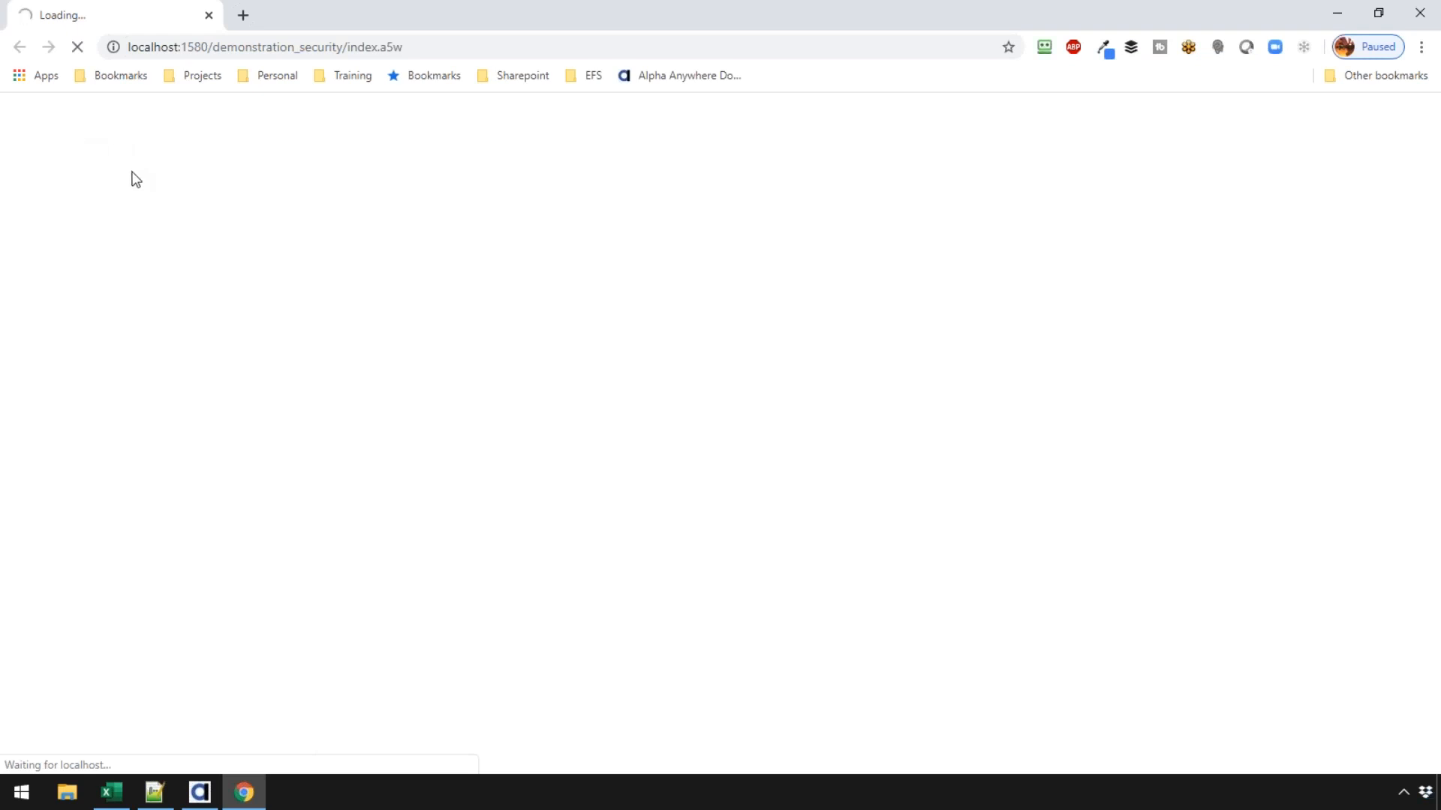
click(199, 793)
click(520, 93)
click(737, 285)
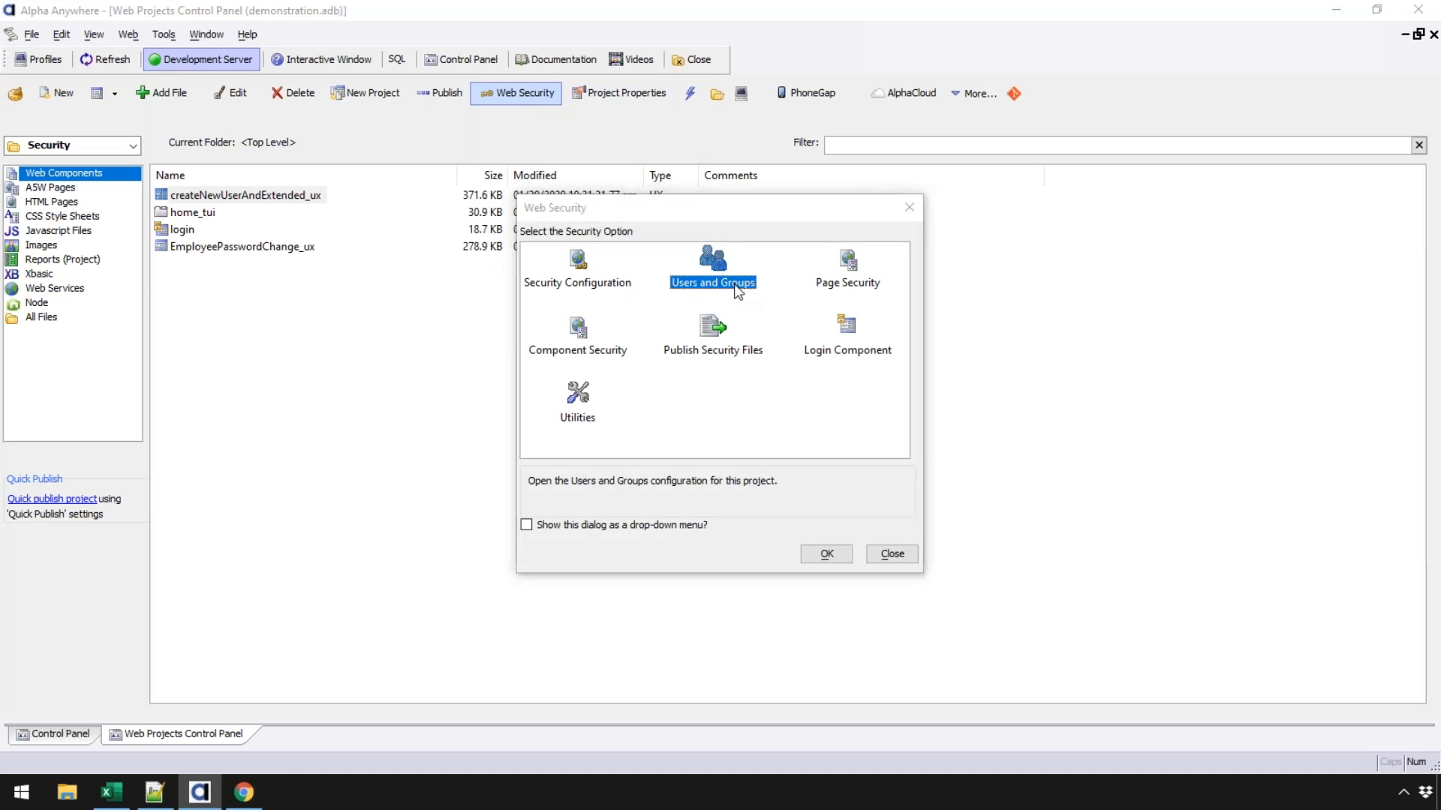
- Check the Users group and each of the three users' memberships, then cancel and switch to Chrome
double_click(738, 290)
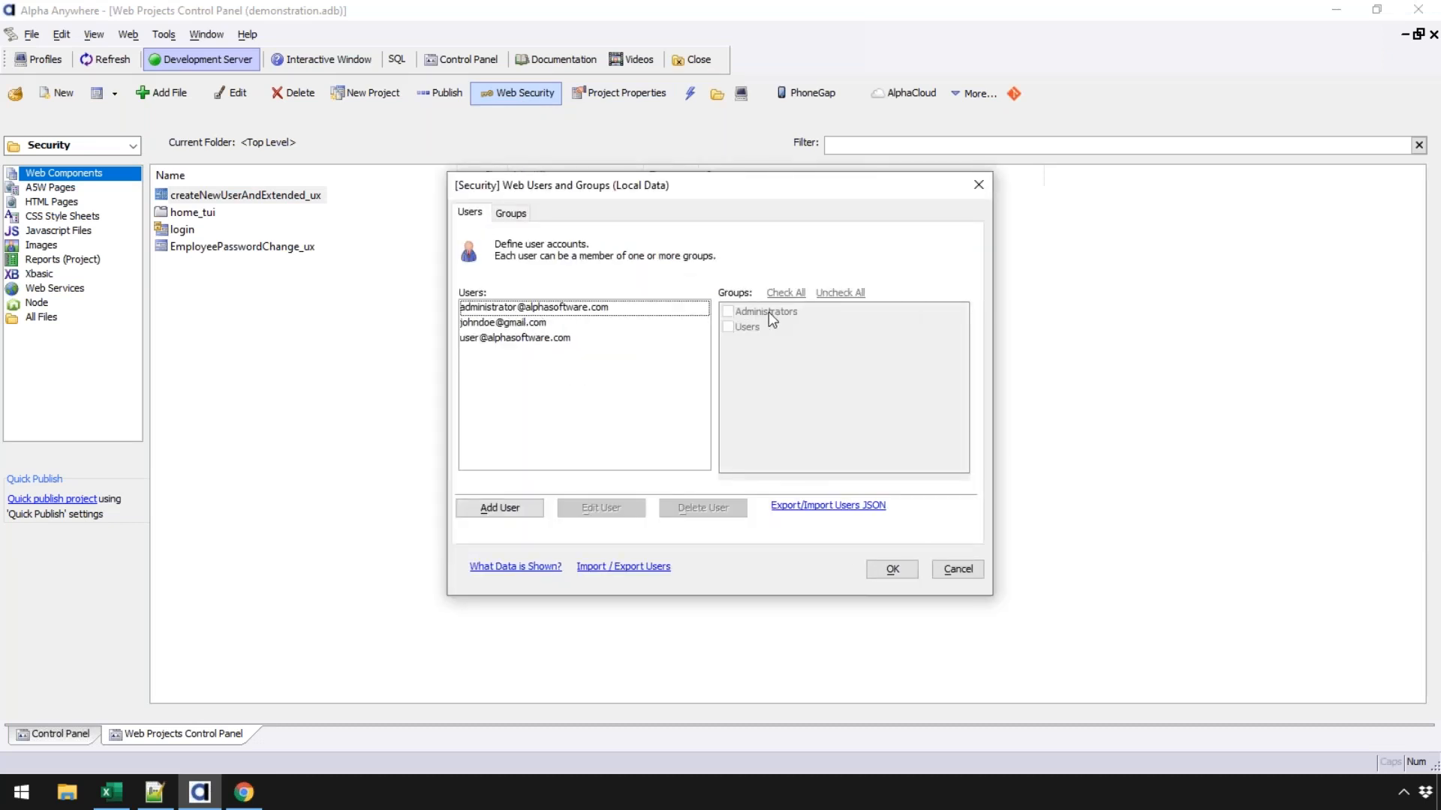
click(510, 213)
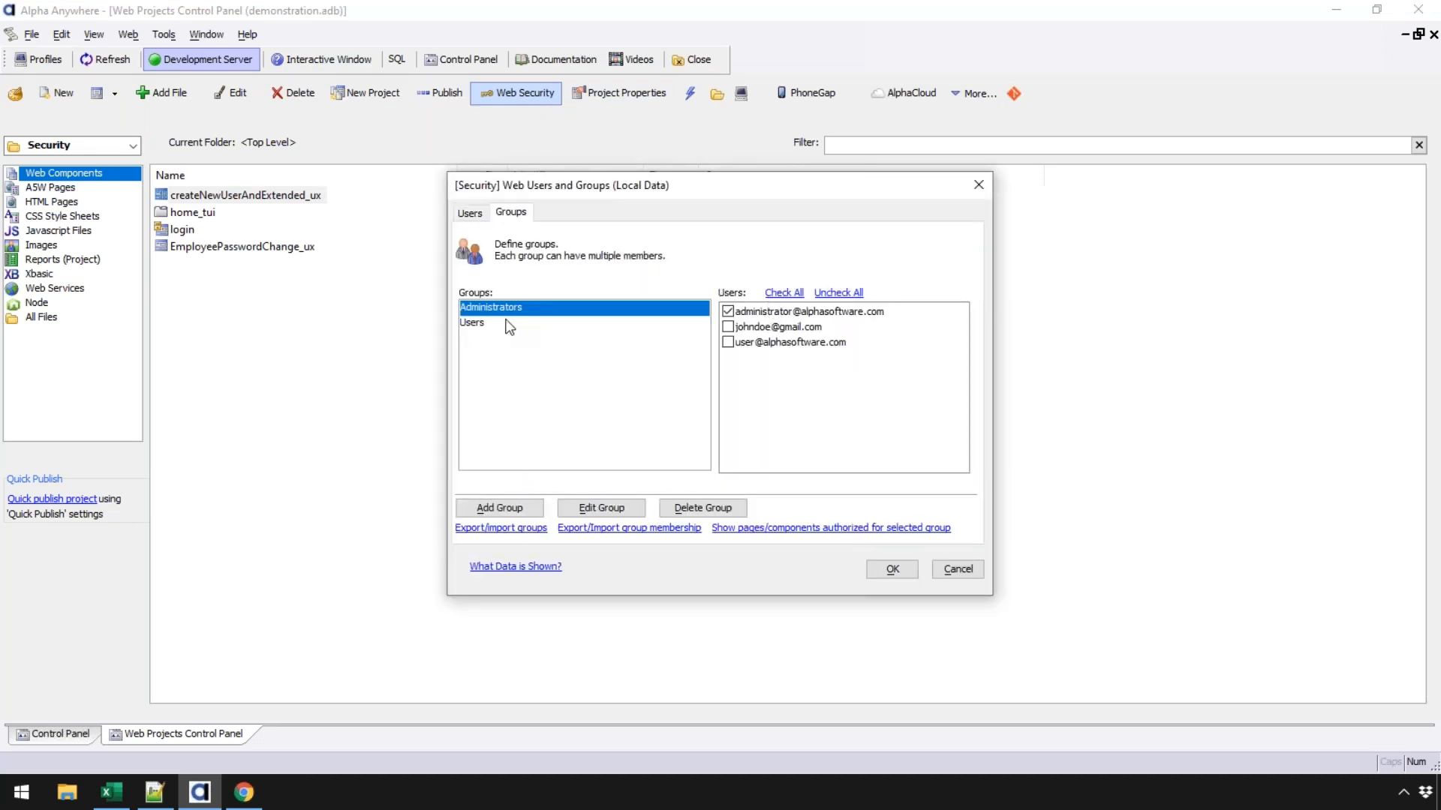
click(499, 325)
click(472, 214)
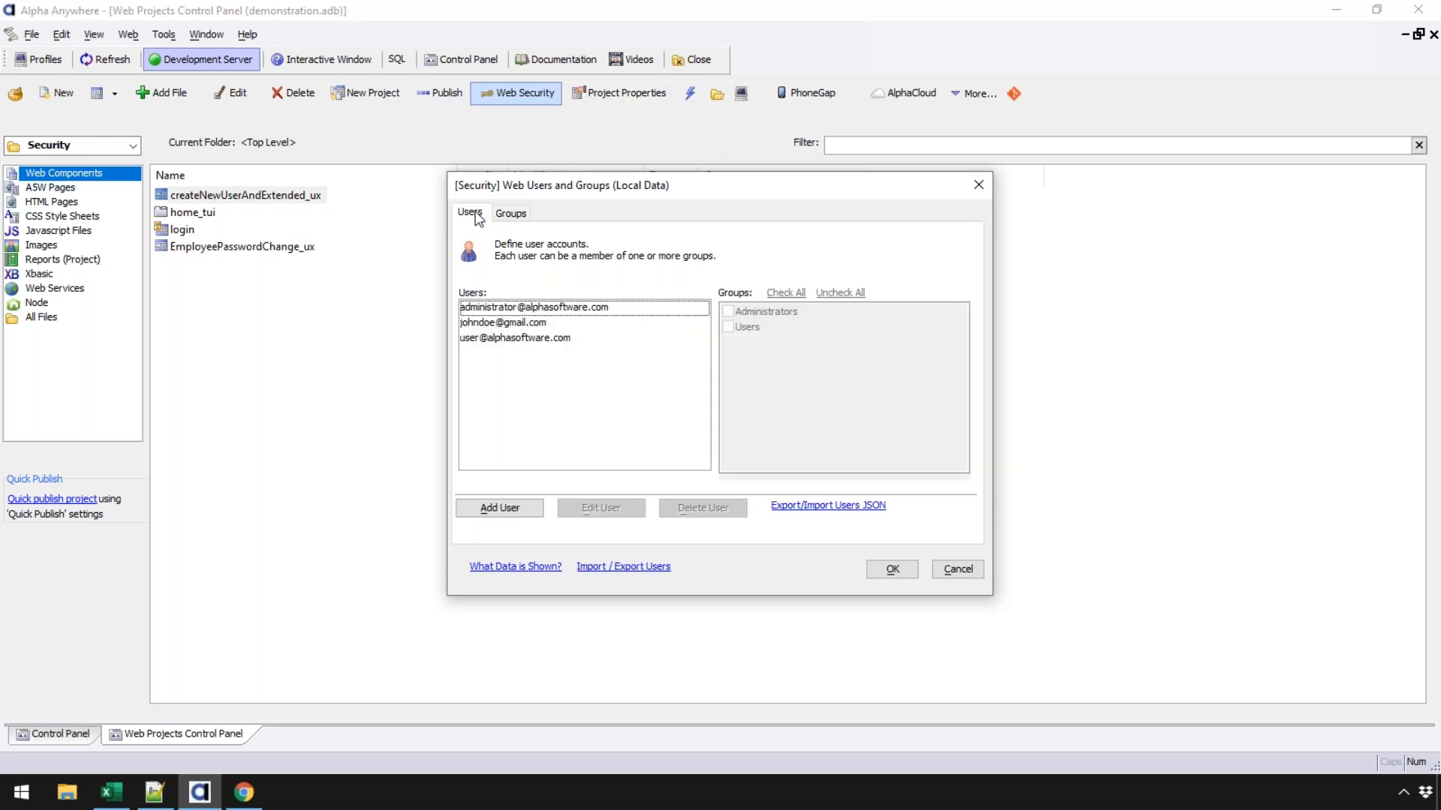
click(527, 311)
click(504, 323)
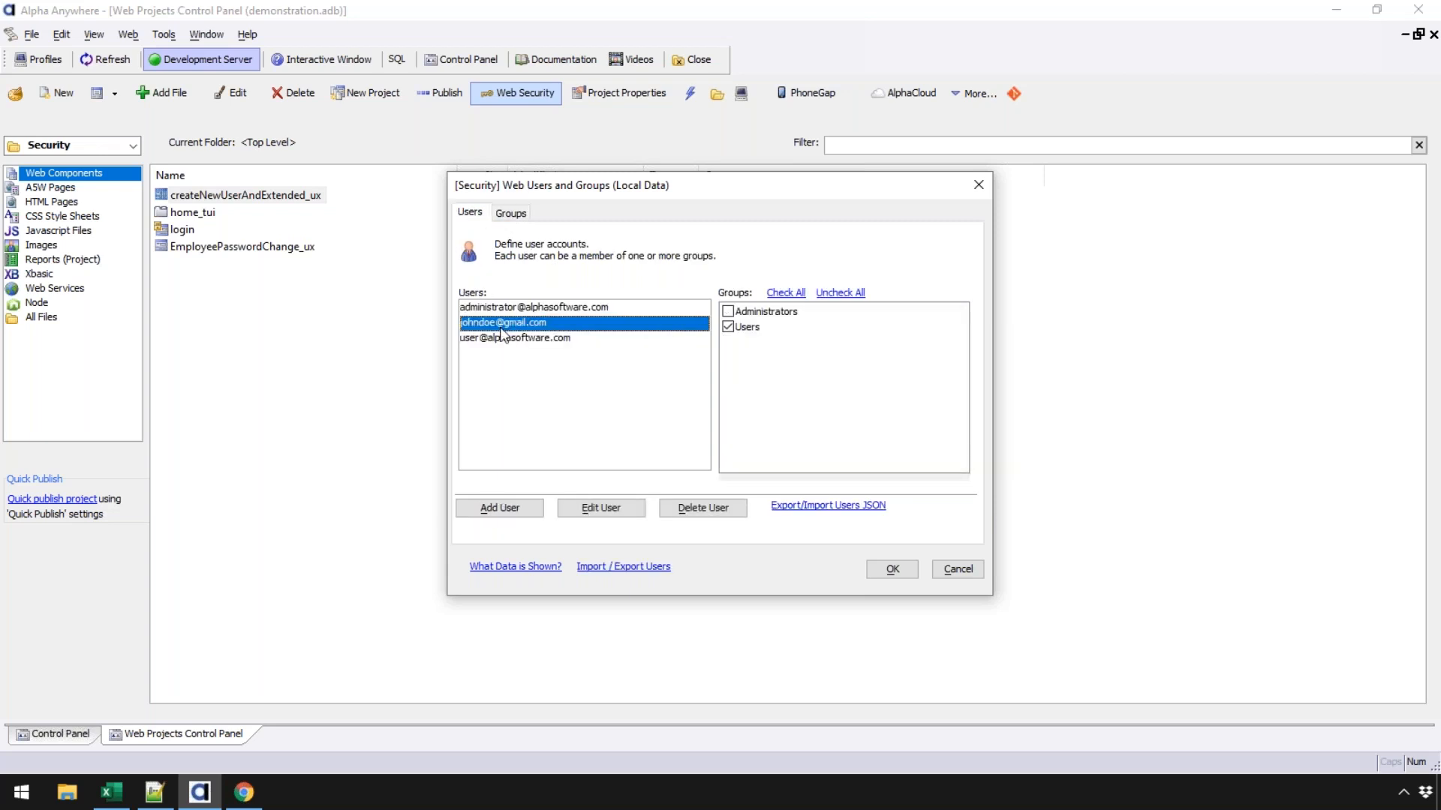
click(505, 340)
click(956, 570)
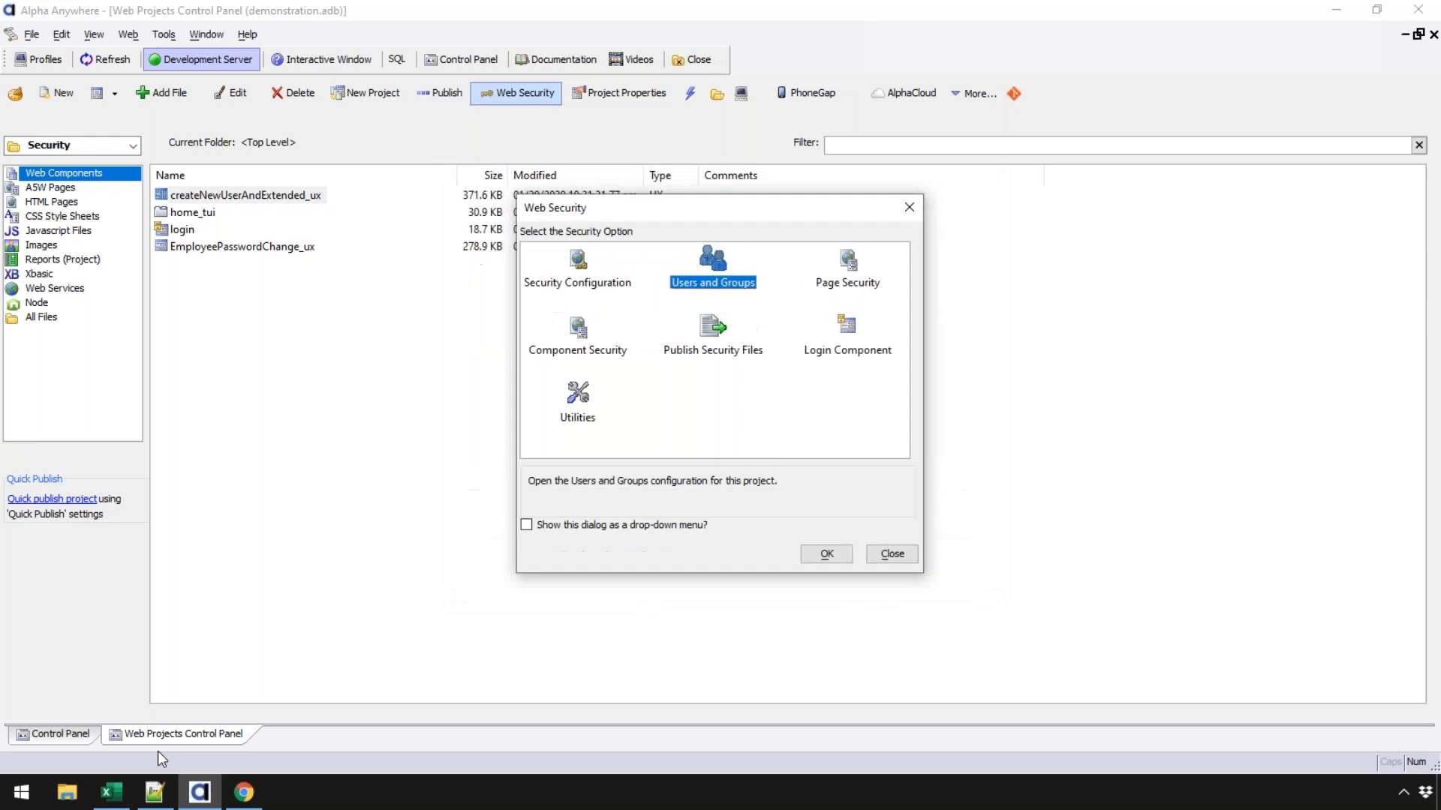
click(243, 791)
- Log in with the administrator's e-mail and password, then open the createNewUserAndExtended_ux pane
click(105, 136)
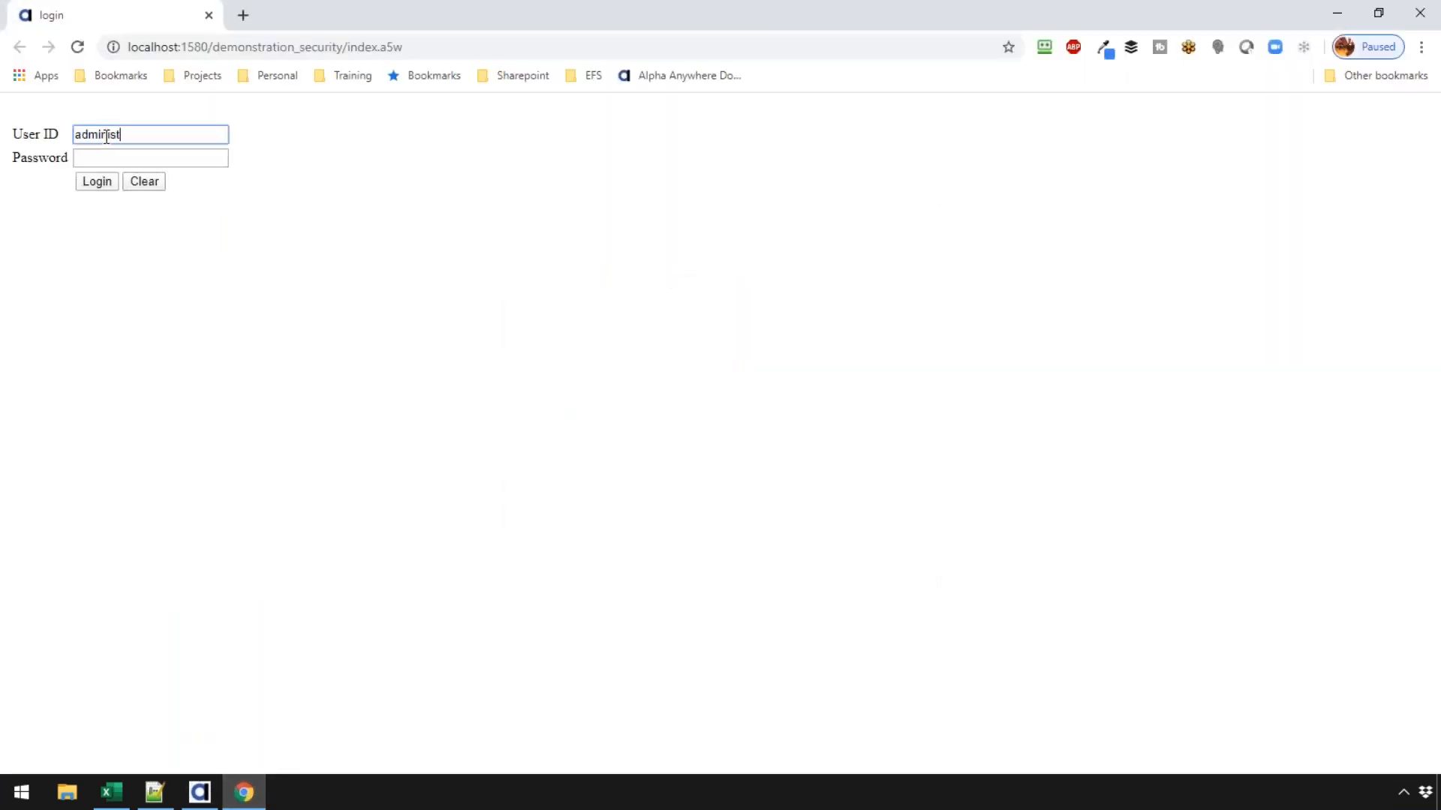
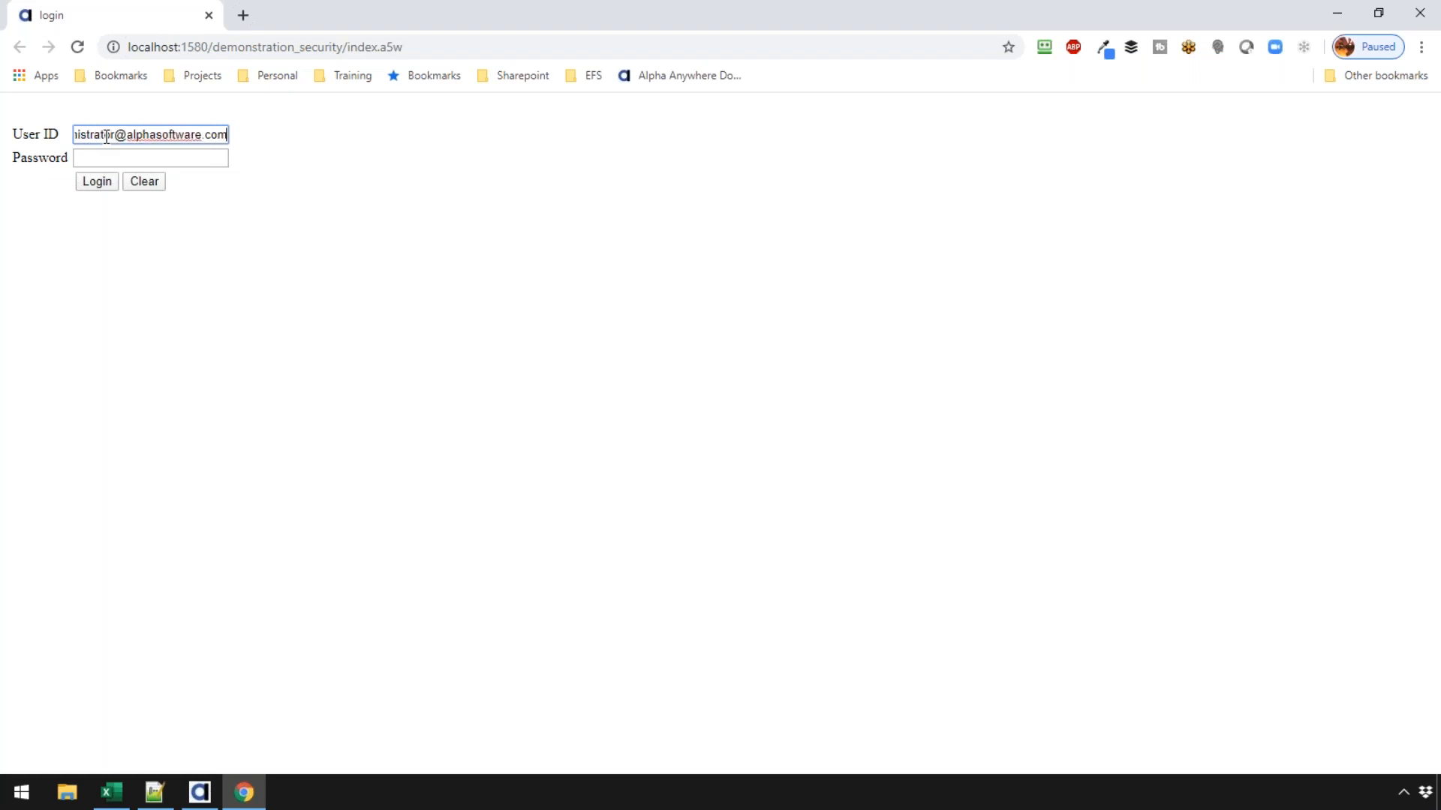
key(Tab)
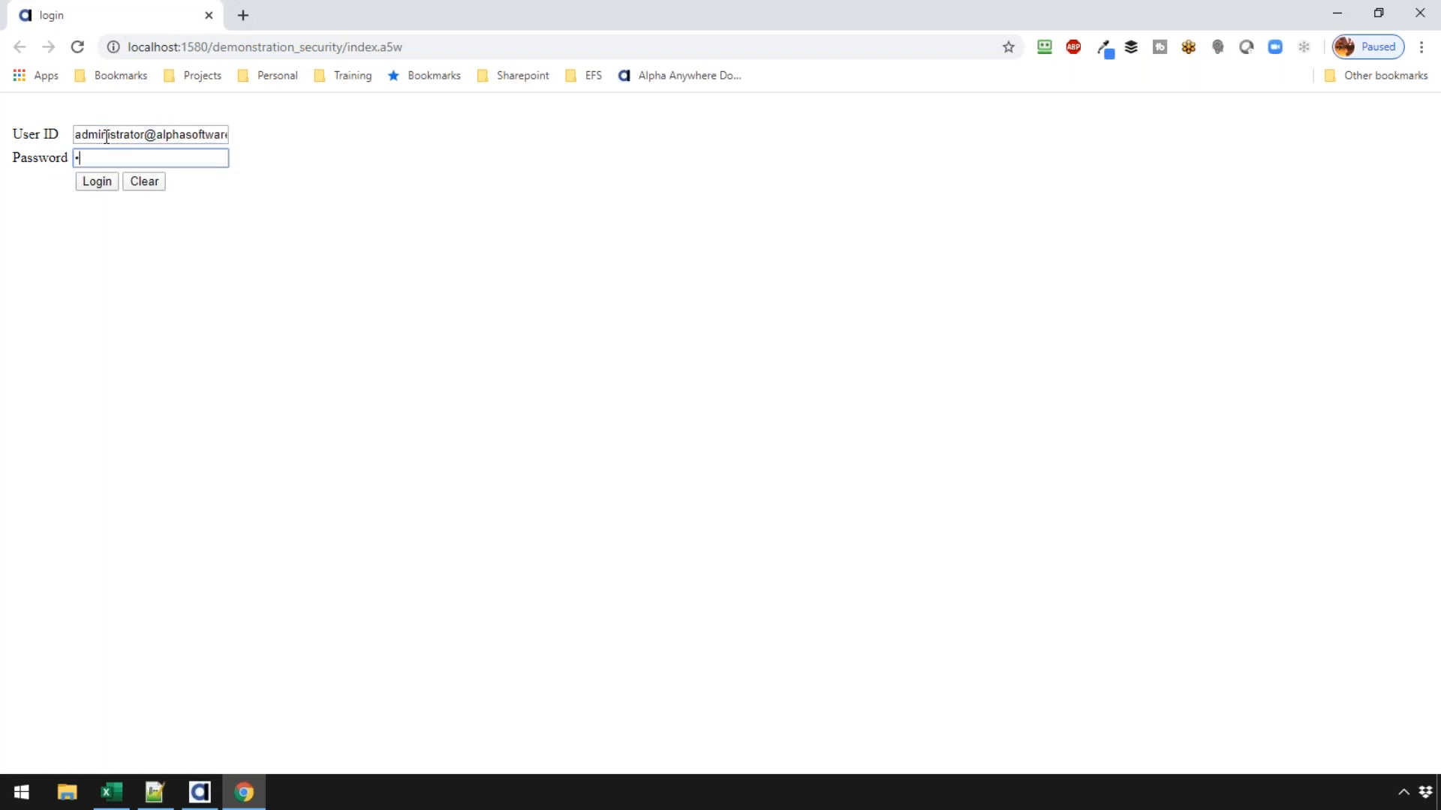
text(••••••••)
click(90, 184)
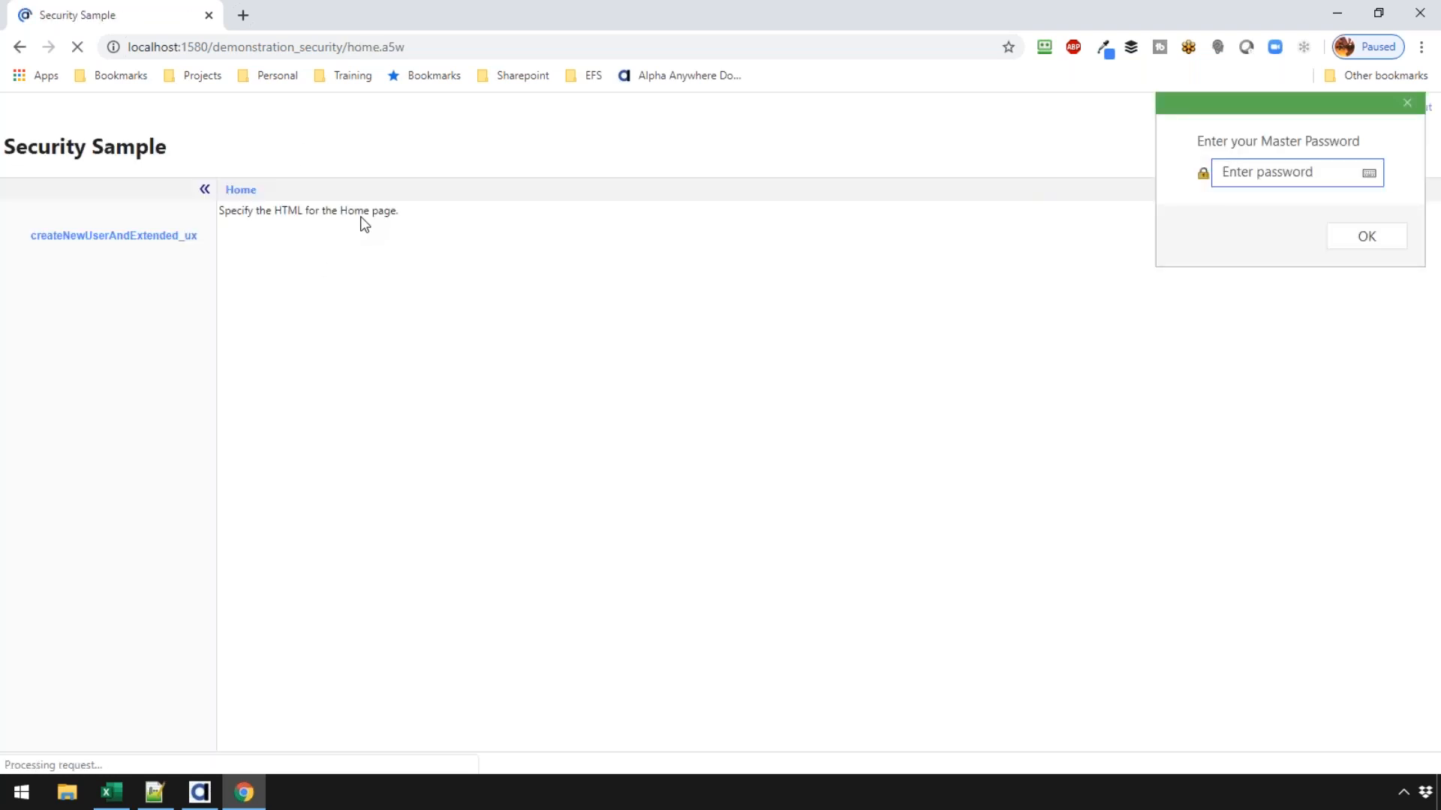
click(109, 237)
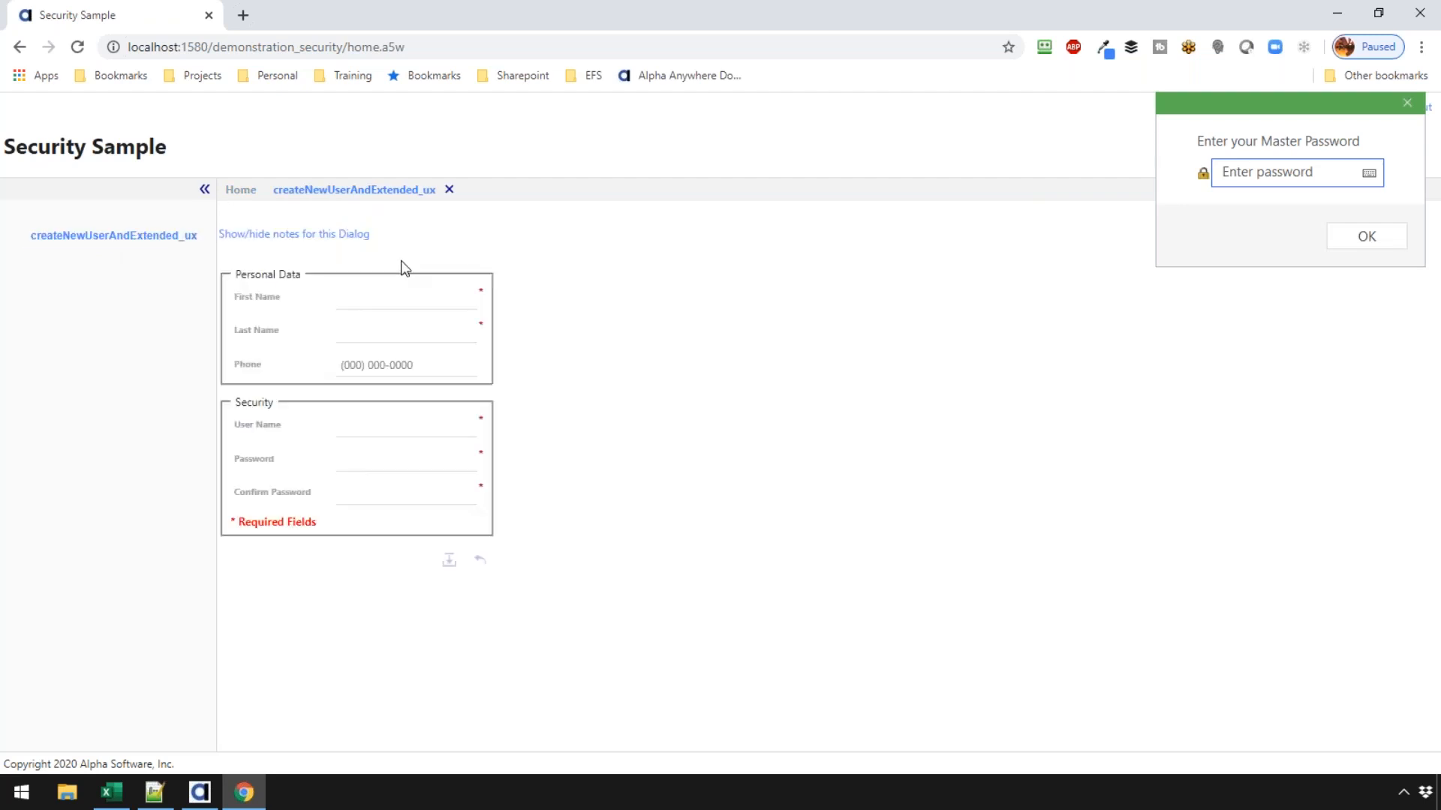
- Enter the new user's first name, last name and phone number
click(433, 297)
text(Jane)
key(Tab)
text(Doe)
key(Tab)
text(809)
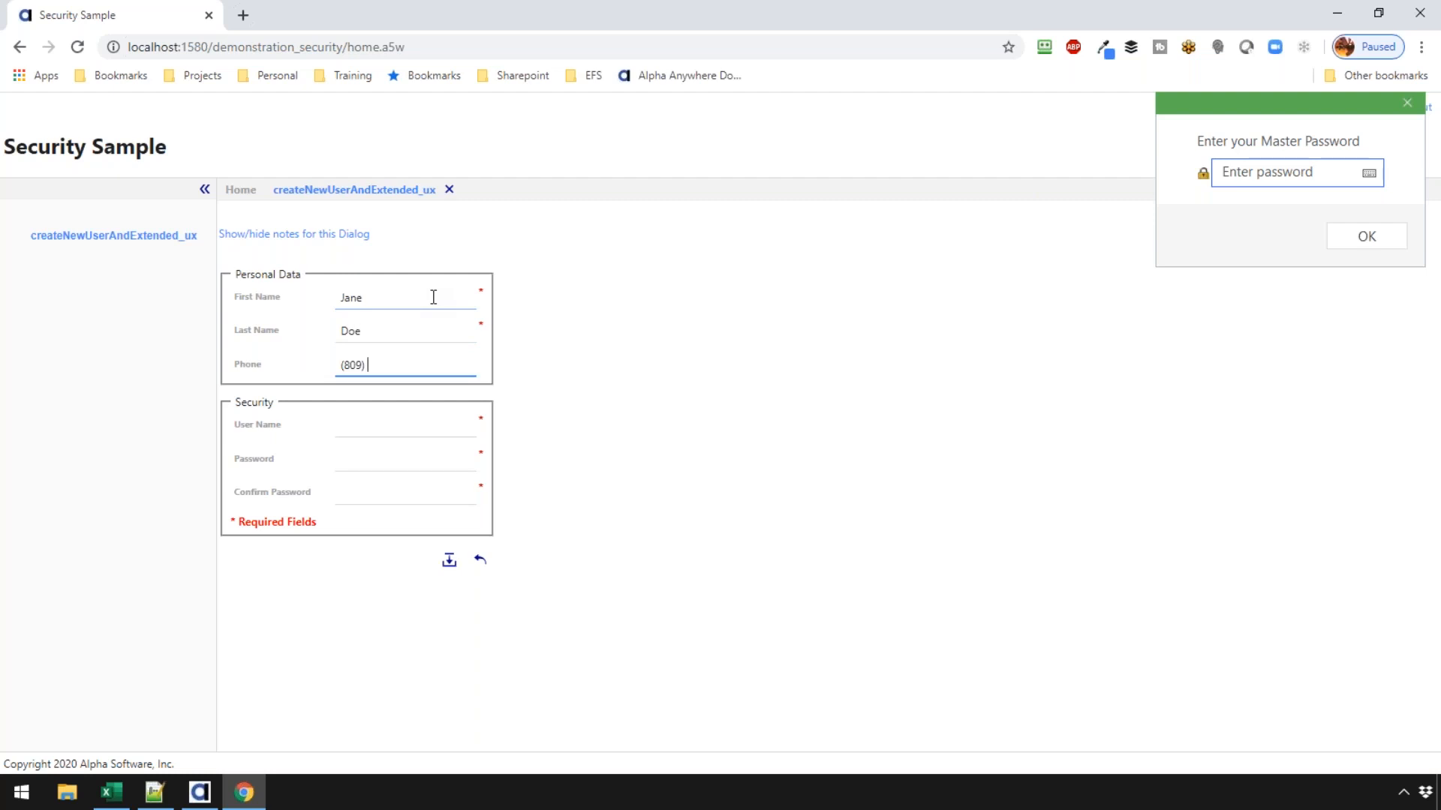
text(5551212)
- Enter the user's e-mail as user name, set and confirm the password, then close the pane
key(Tab)
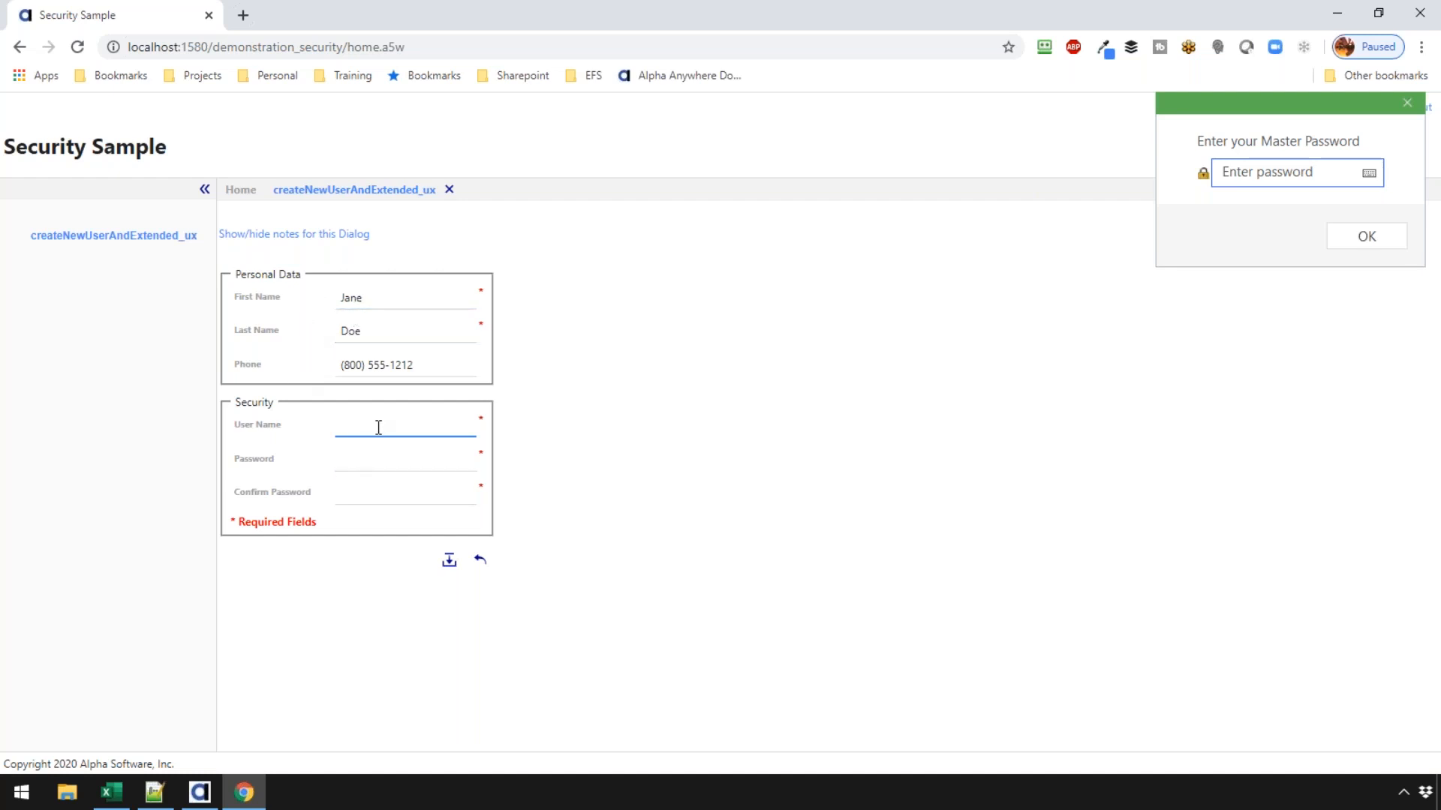
key(Tab)
text(••••••••)
key(Tab)
text(••••••••)
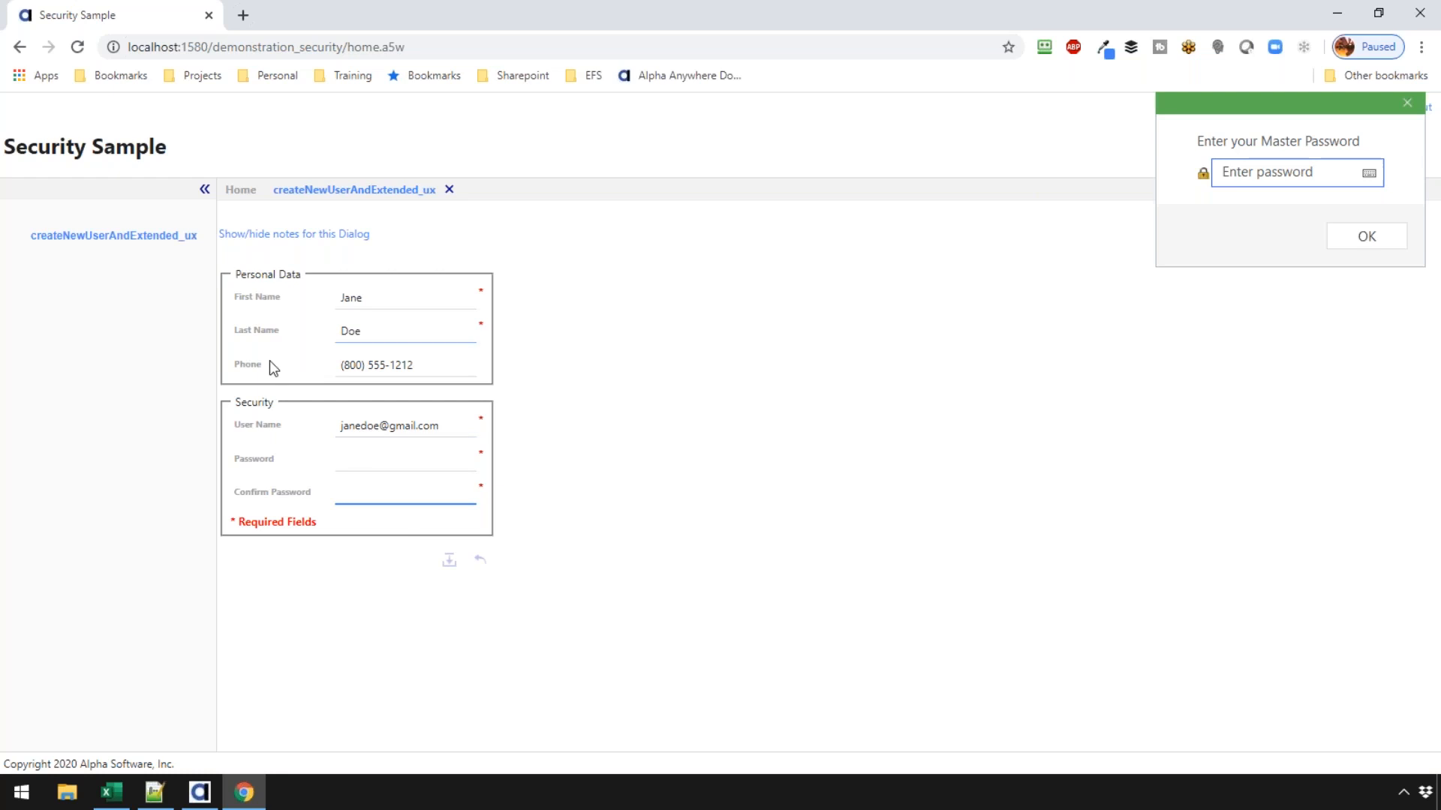
click(448, 189)
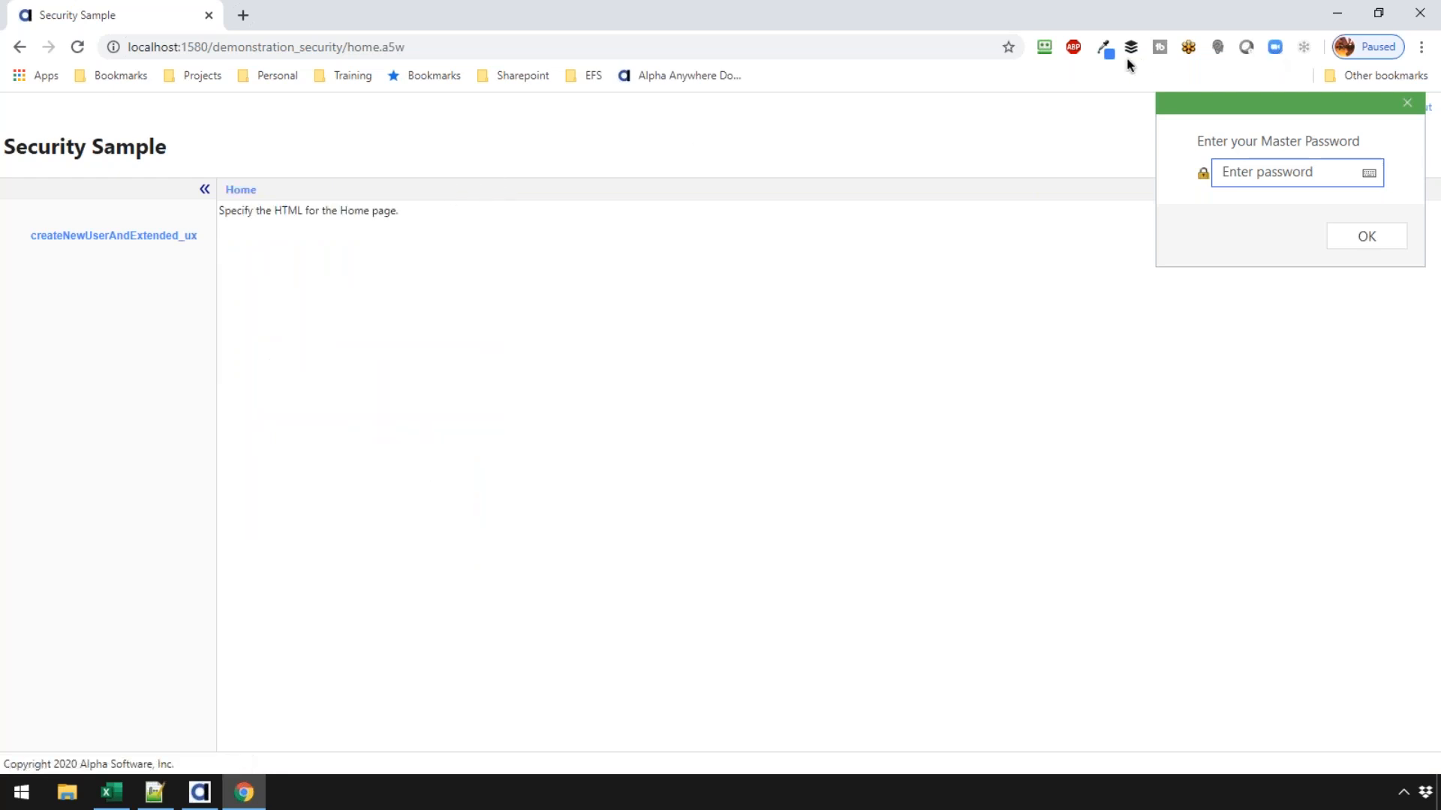
- Dismiss the password prompt, log out, and try signing in as the new user
click(1407, 103)
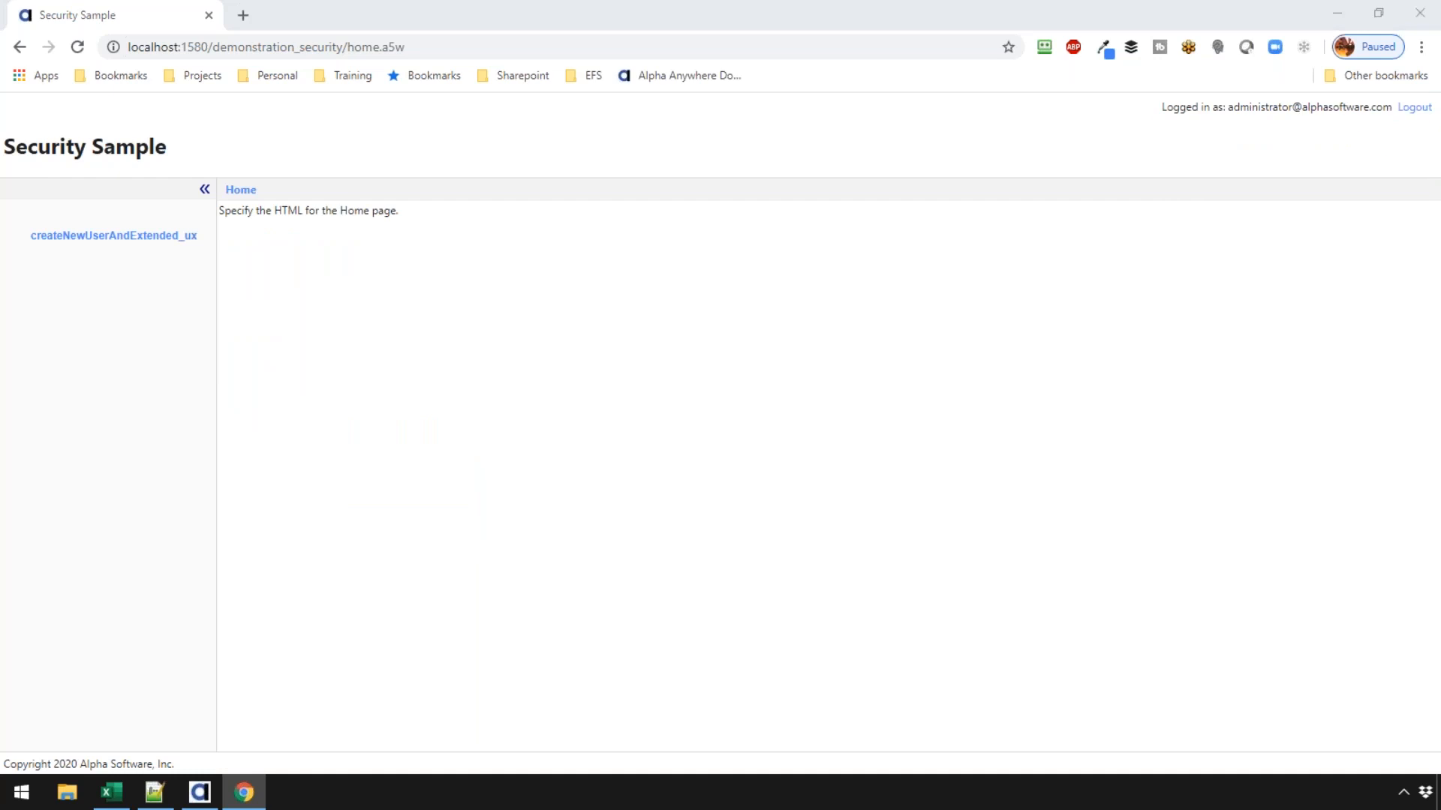
click(1408, 108)
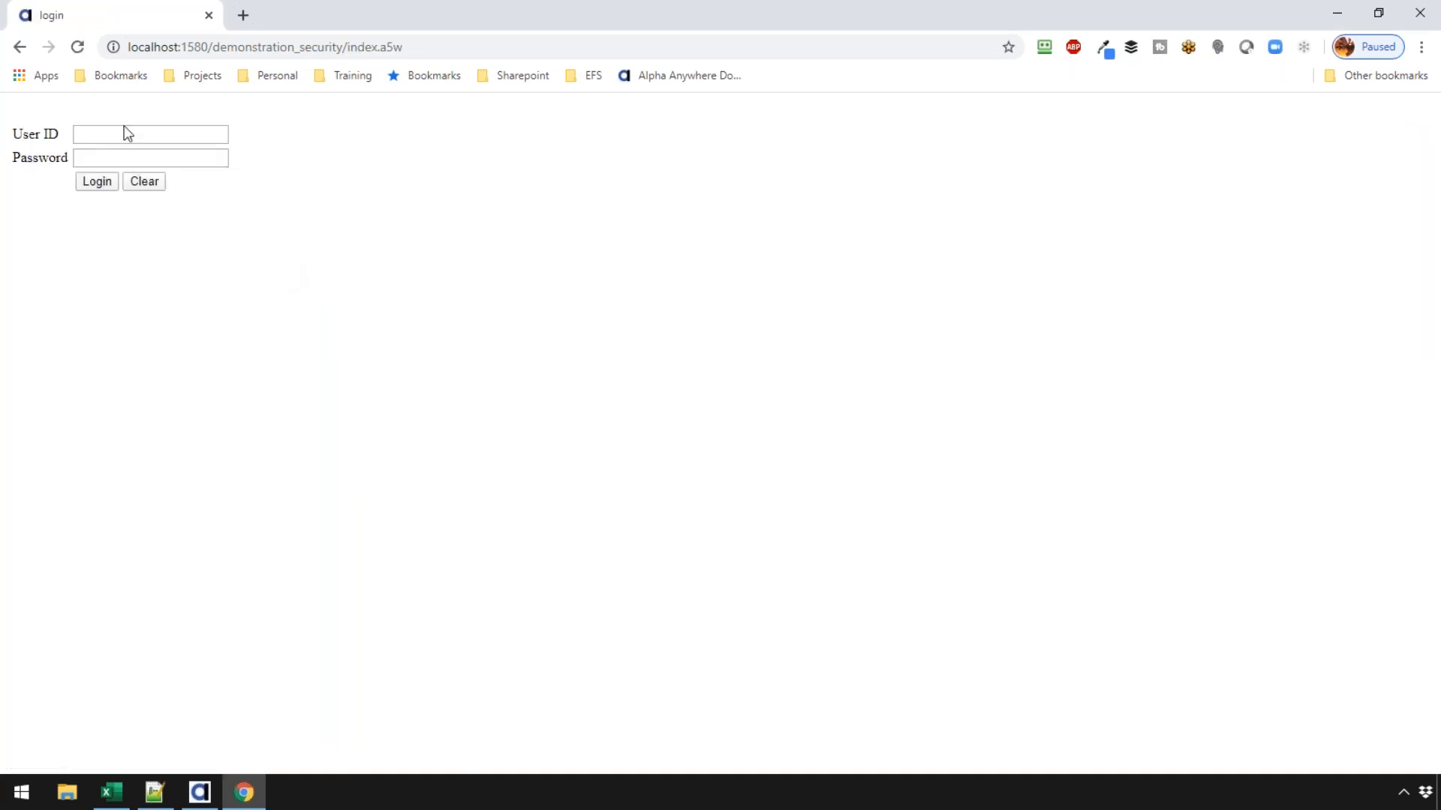
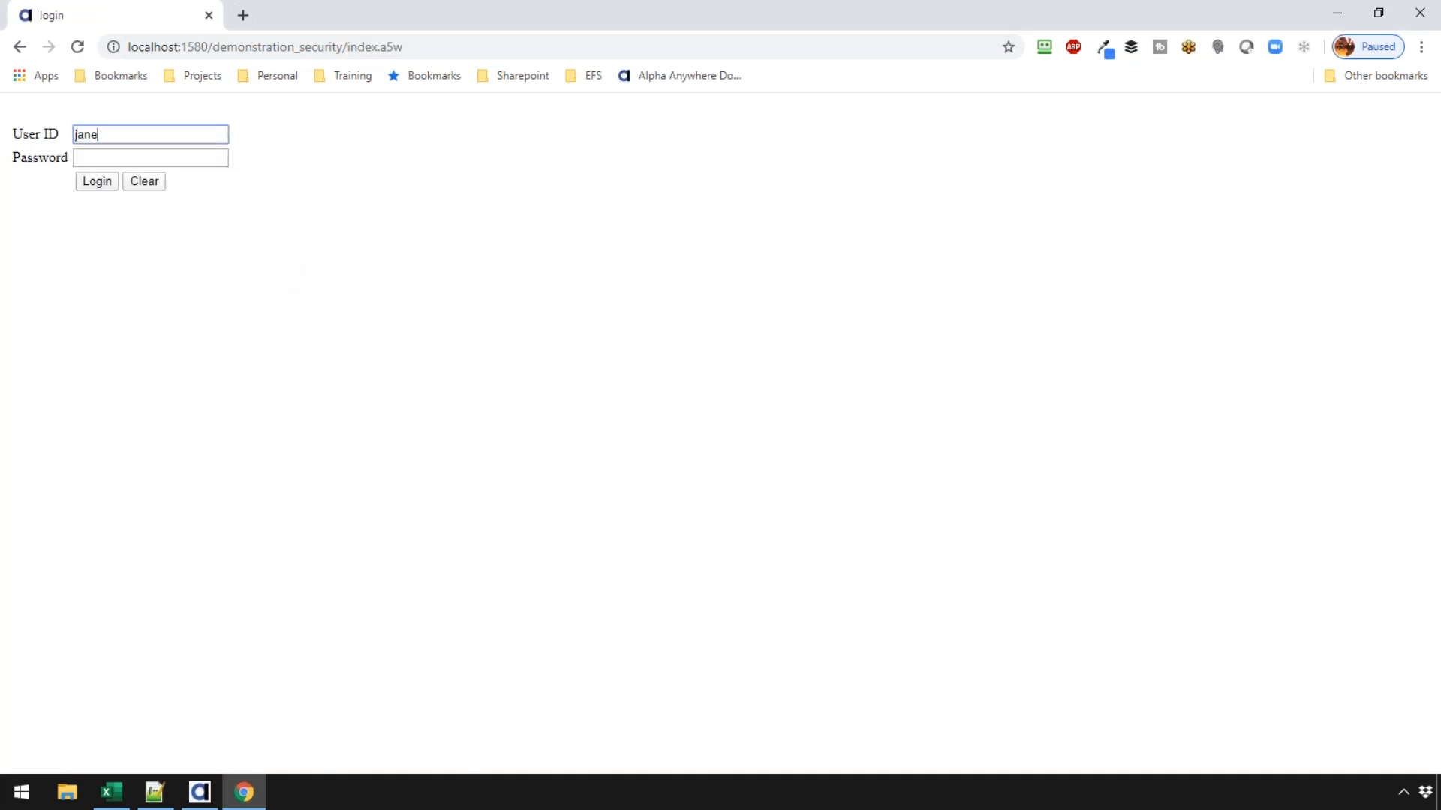
key(Tab)
text(•••)
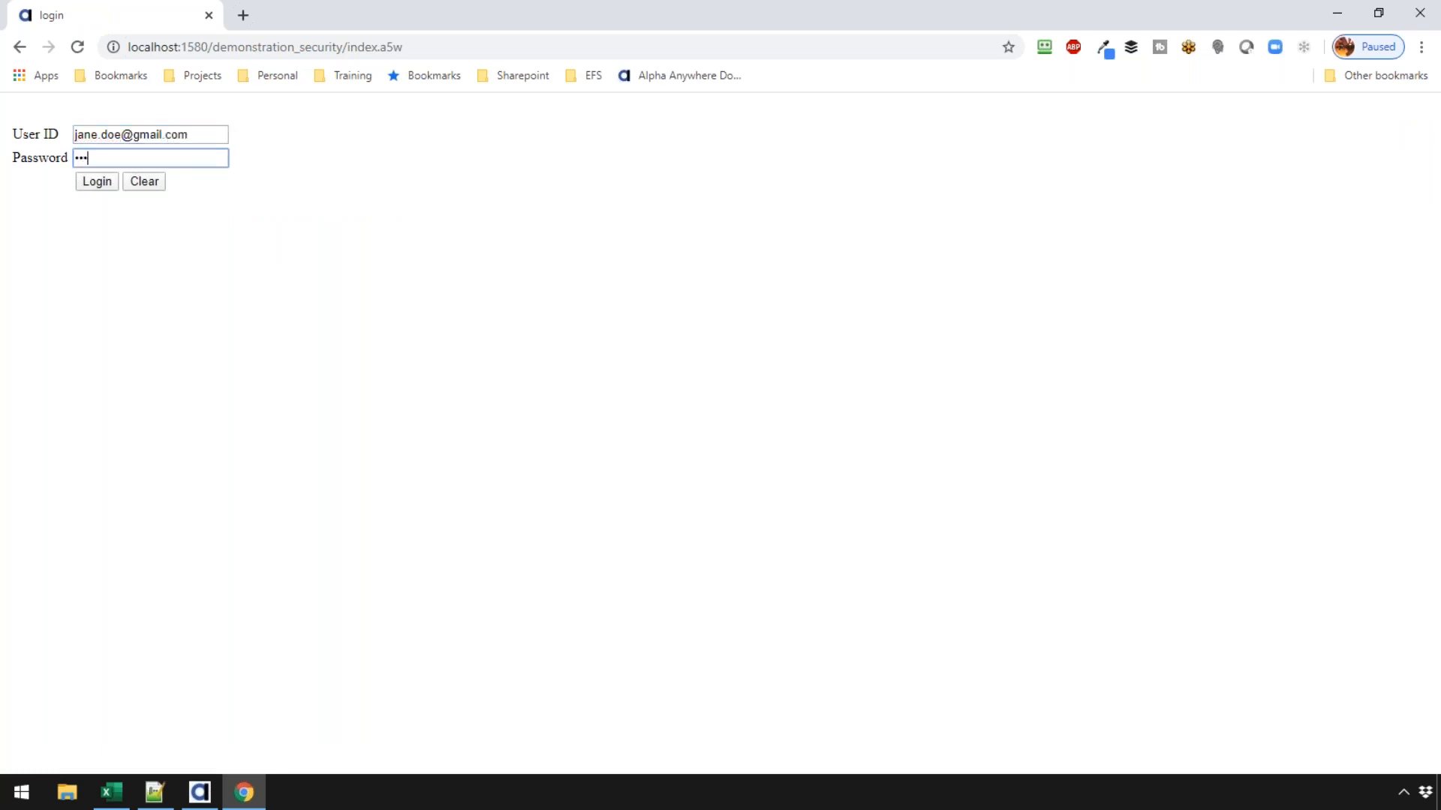
text(••••)
key(Return)
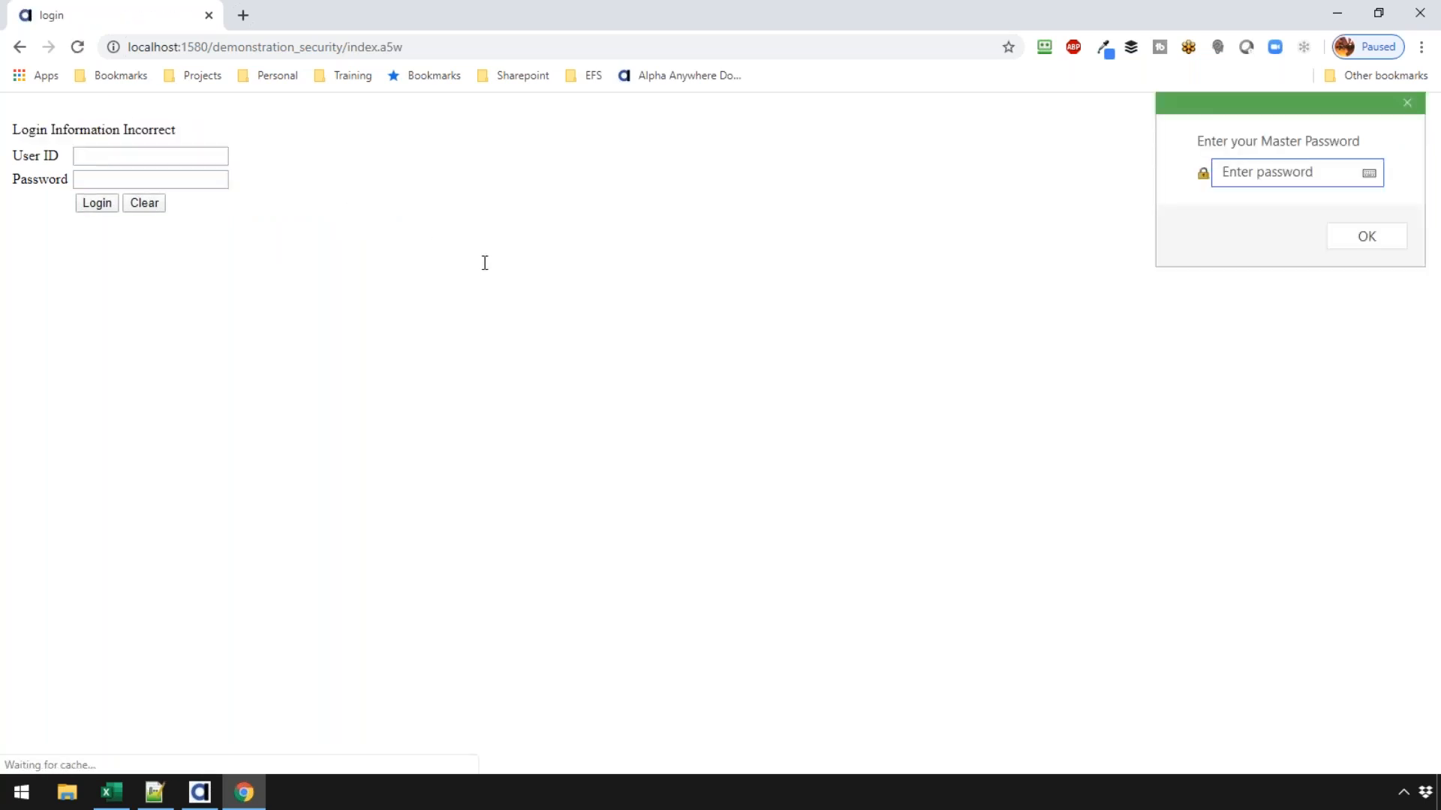
- Check the new user's group membership in Users and Groups, then re-enter their user ID
click(103, 165)
text(jane da)
key(BackSpace)
key(BackSpace)
key(BackSpace)
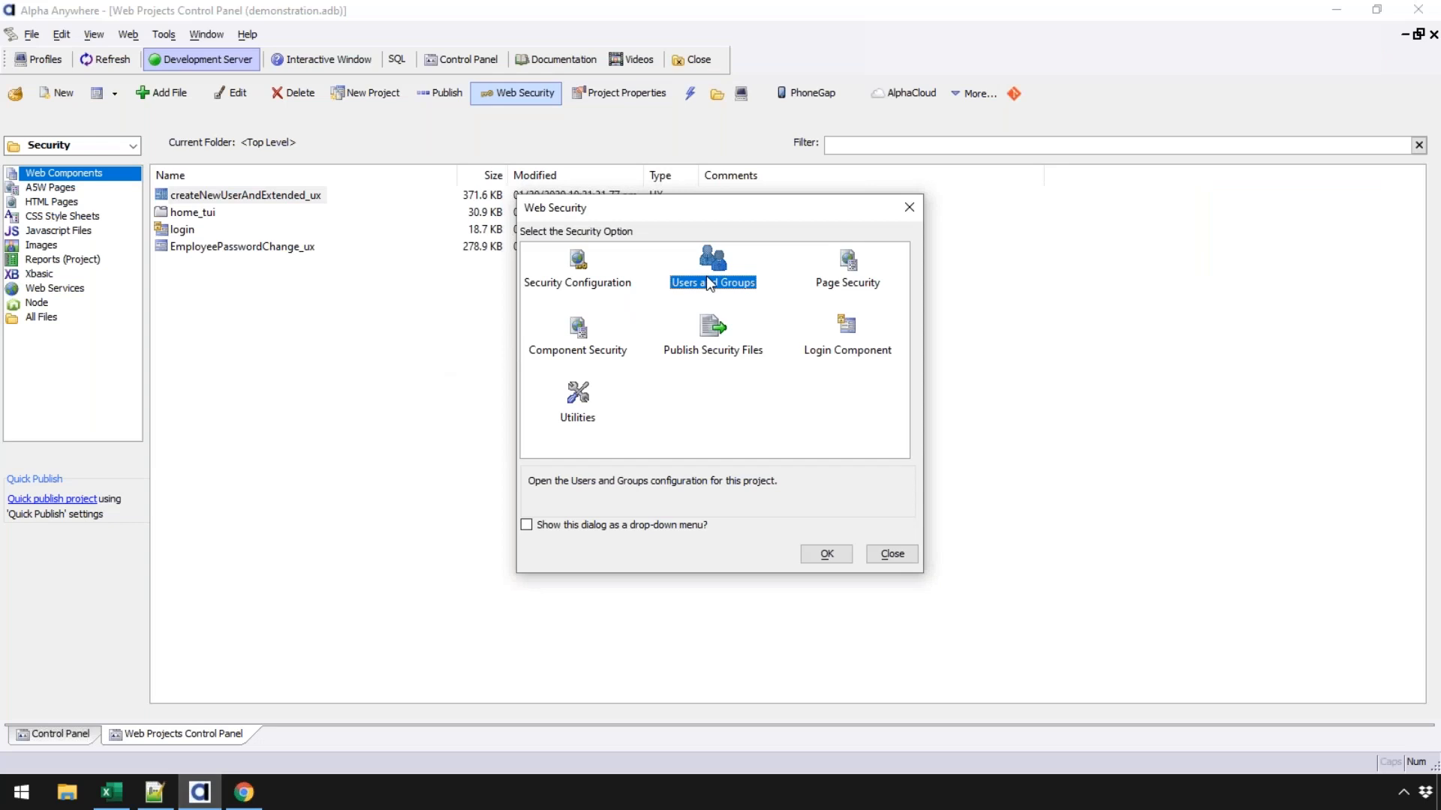
double_click(707, 279)
click(503, 321)
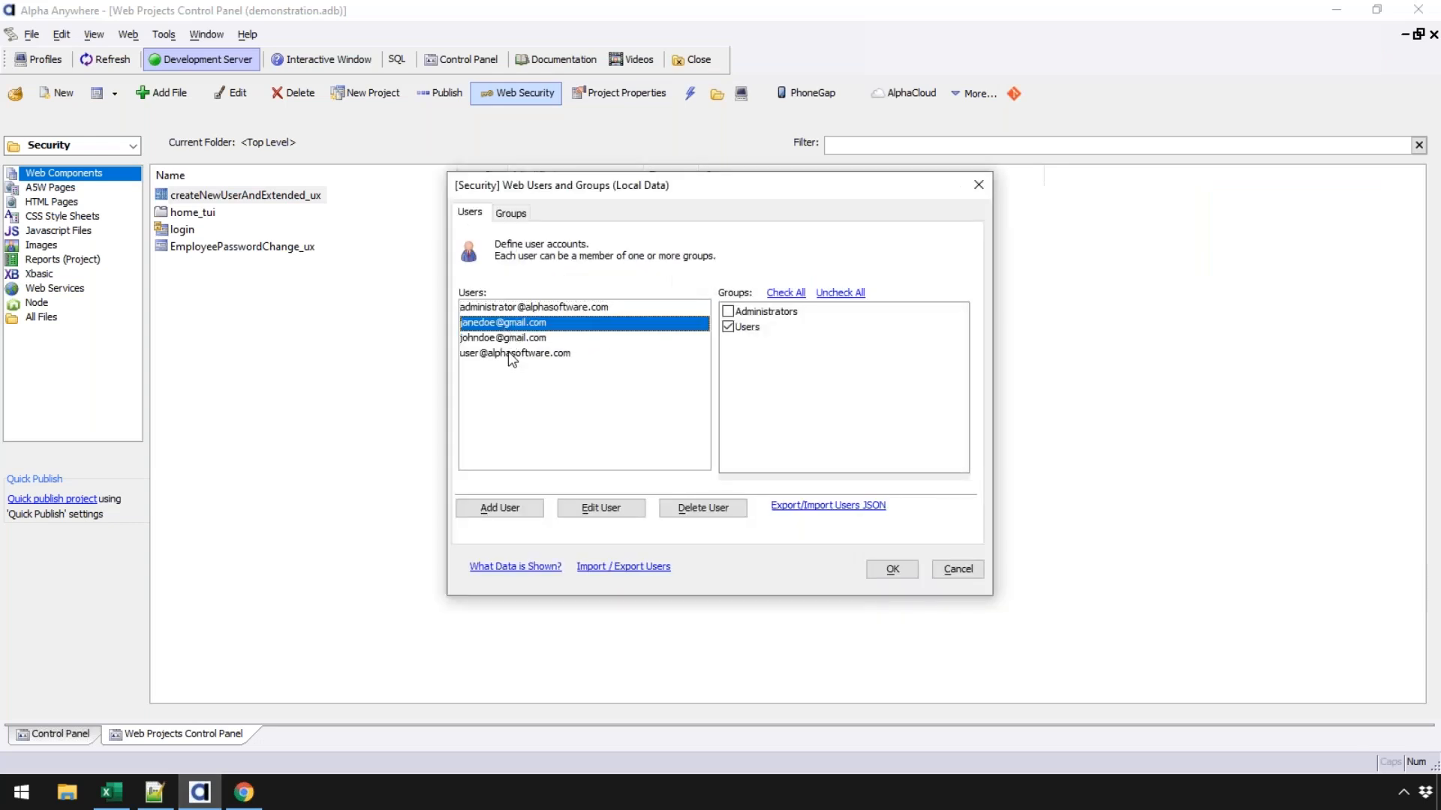
click(244, 792)
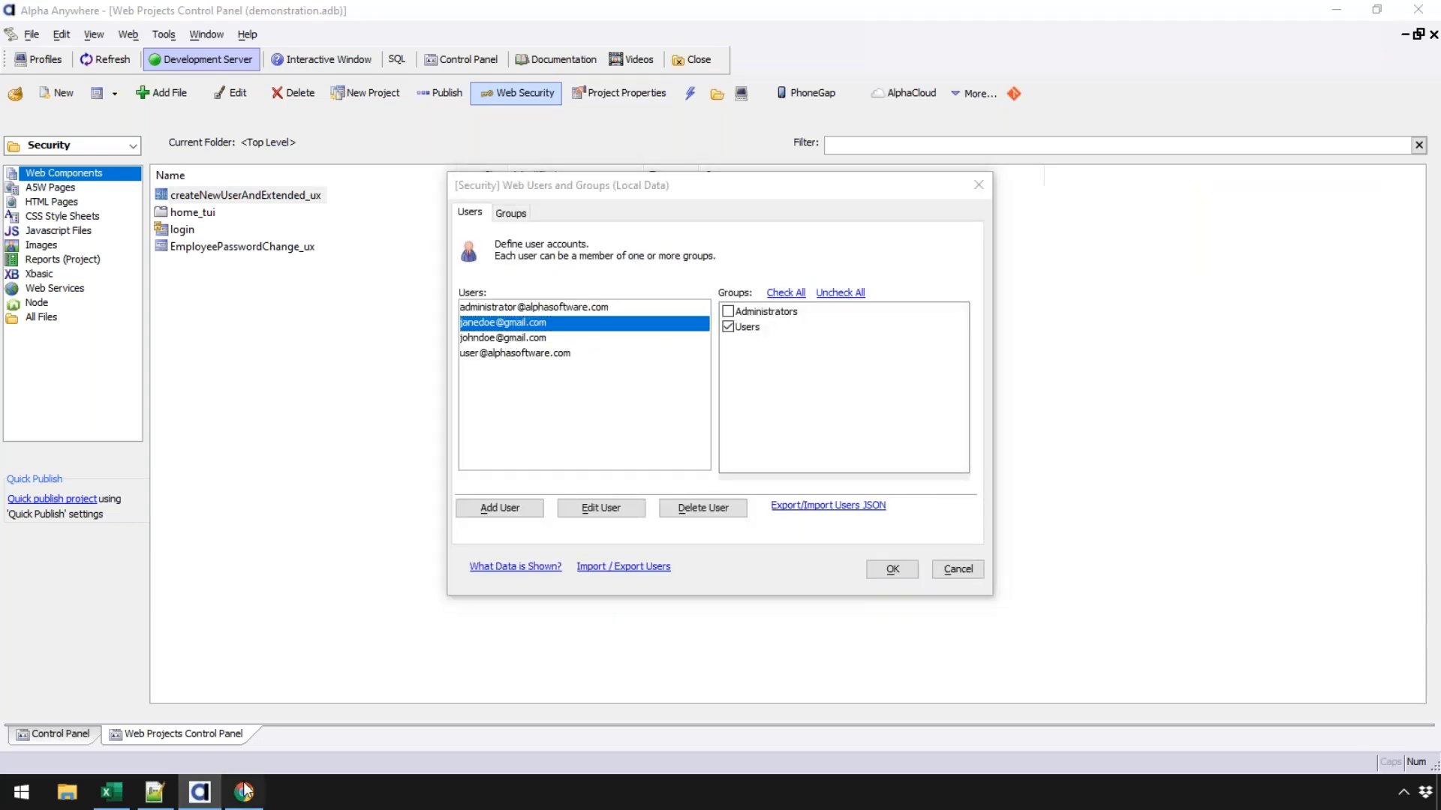
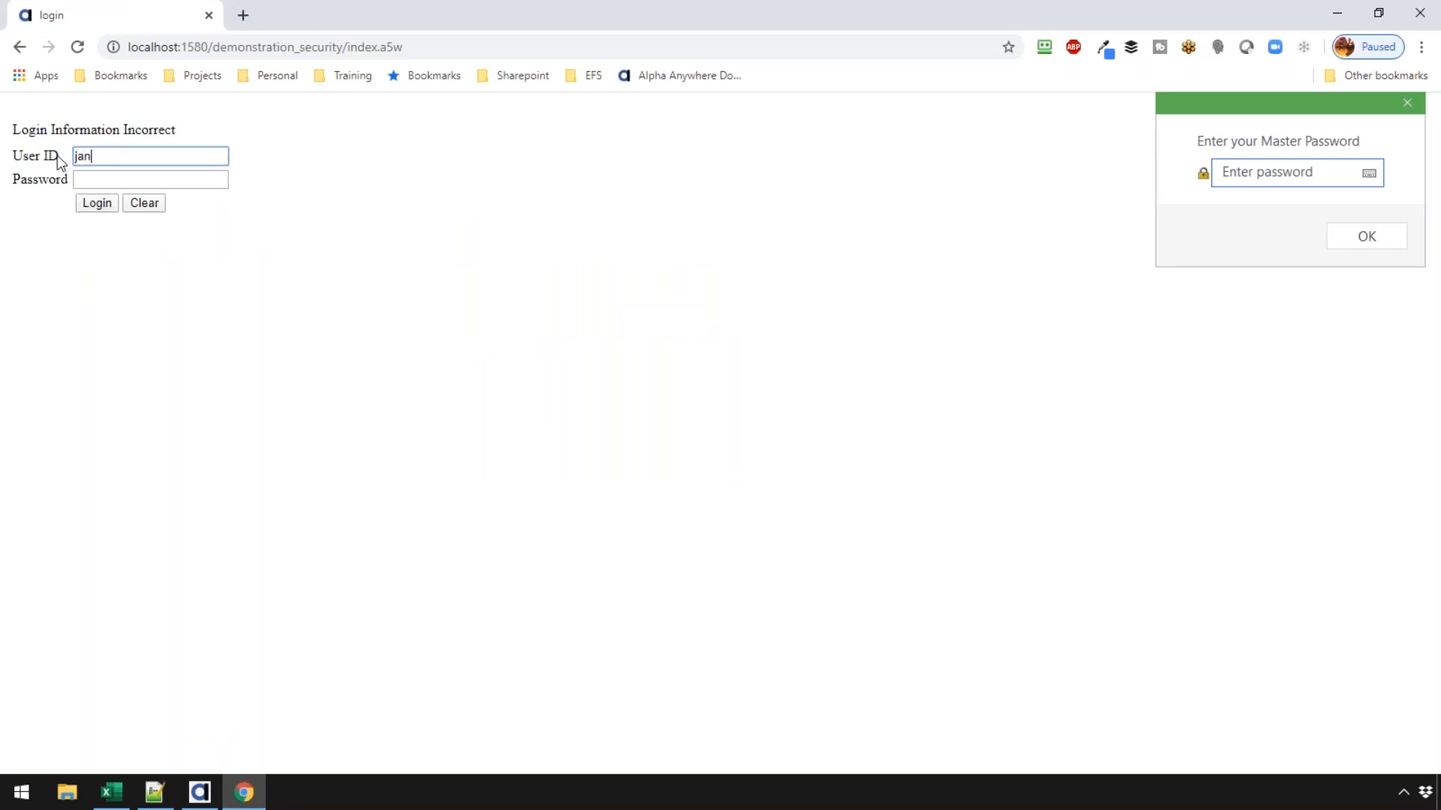
- Enter the password to log in as the new user, then return to Alpha Anywhere
key(Tab)
text(•••••)
click(95, 204)
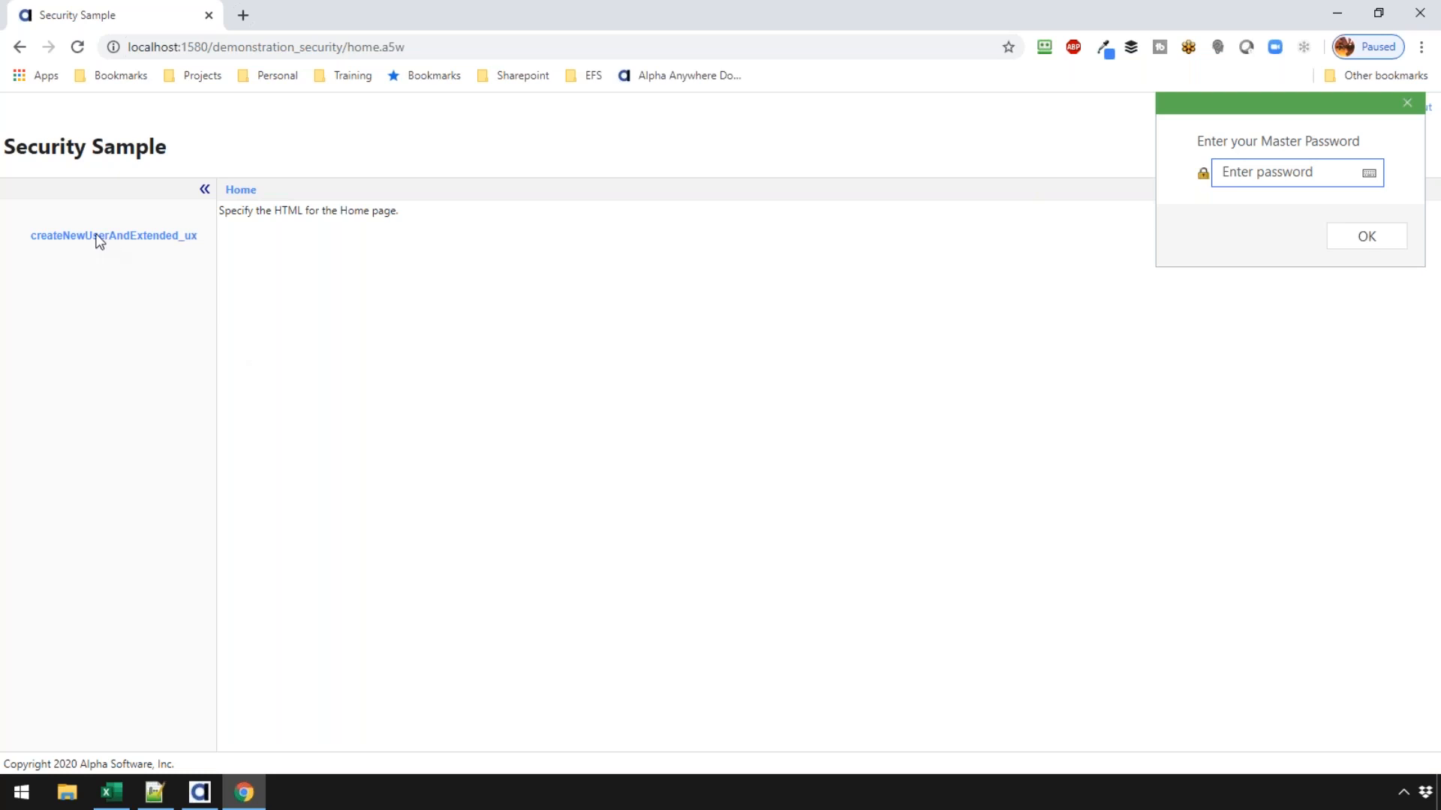
click(200, 793)
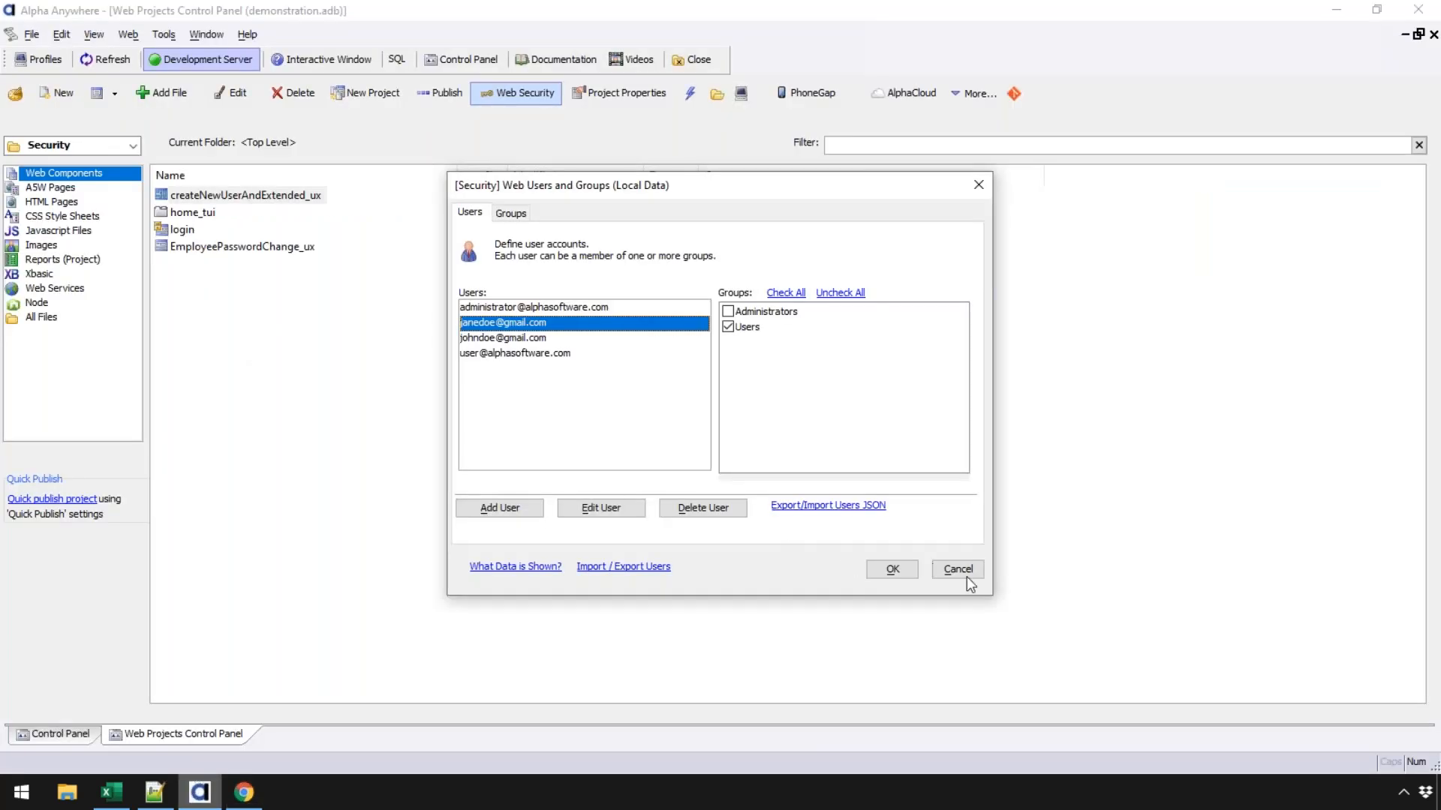
- Close the security dialogs and open home_tui in the Tabbed UI Builder
click(967, 576)
click(899, 554)
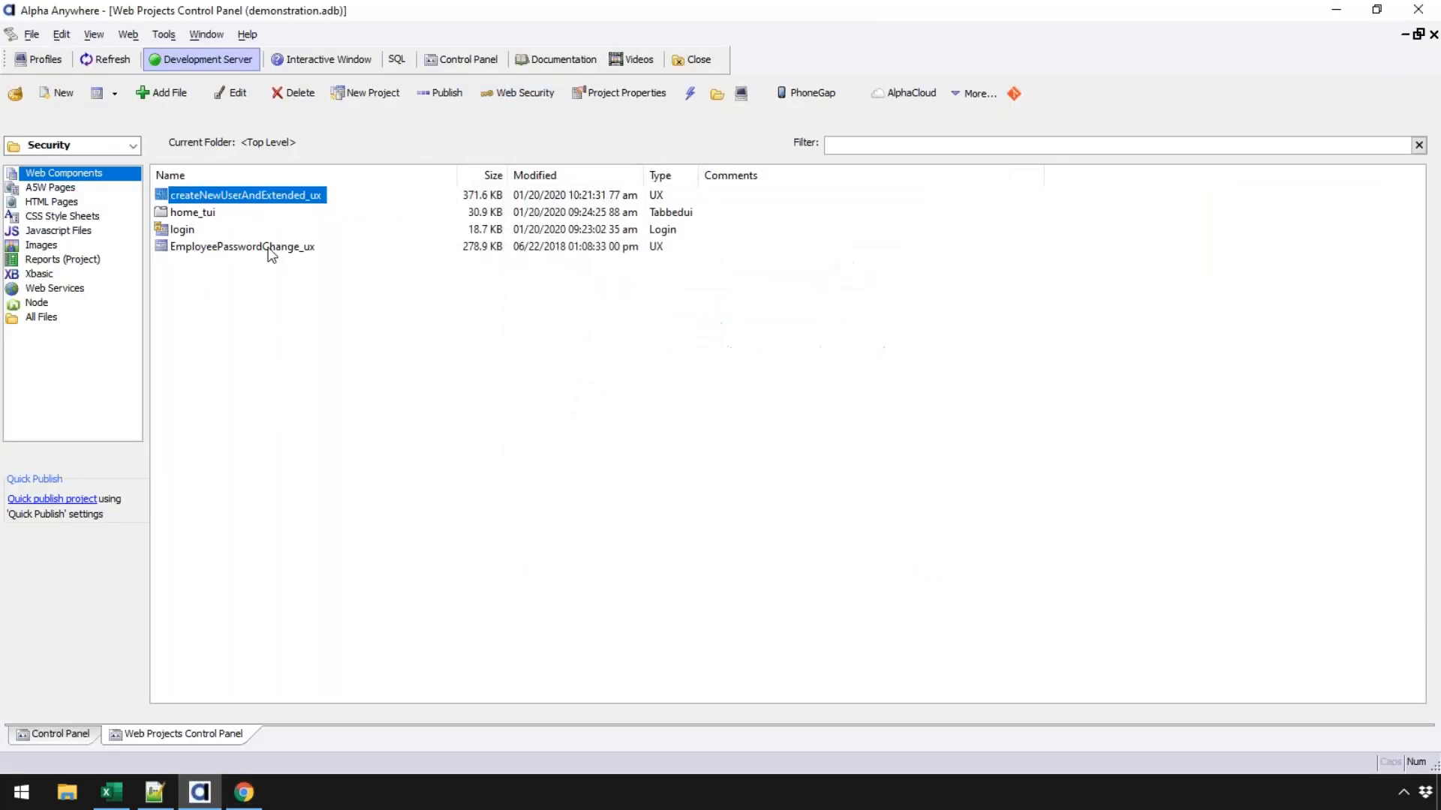
double_click(194, 213)
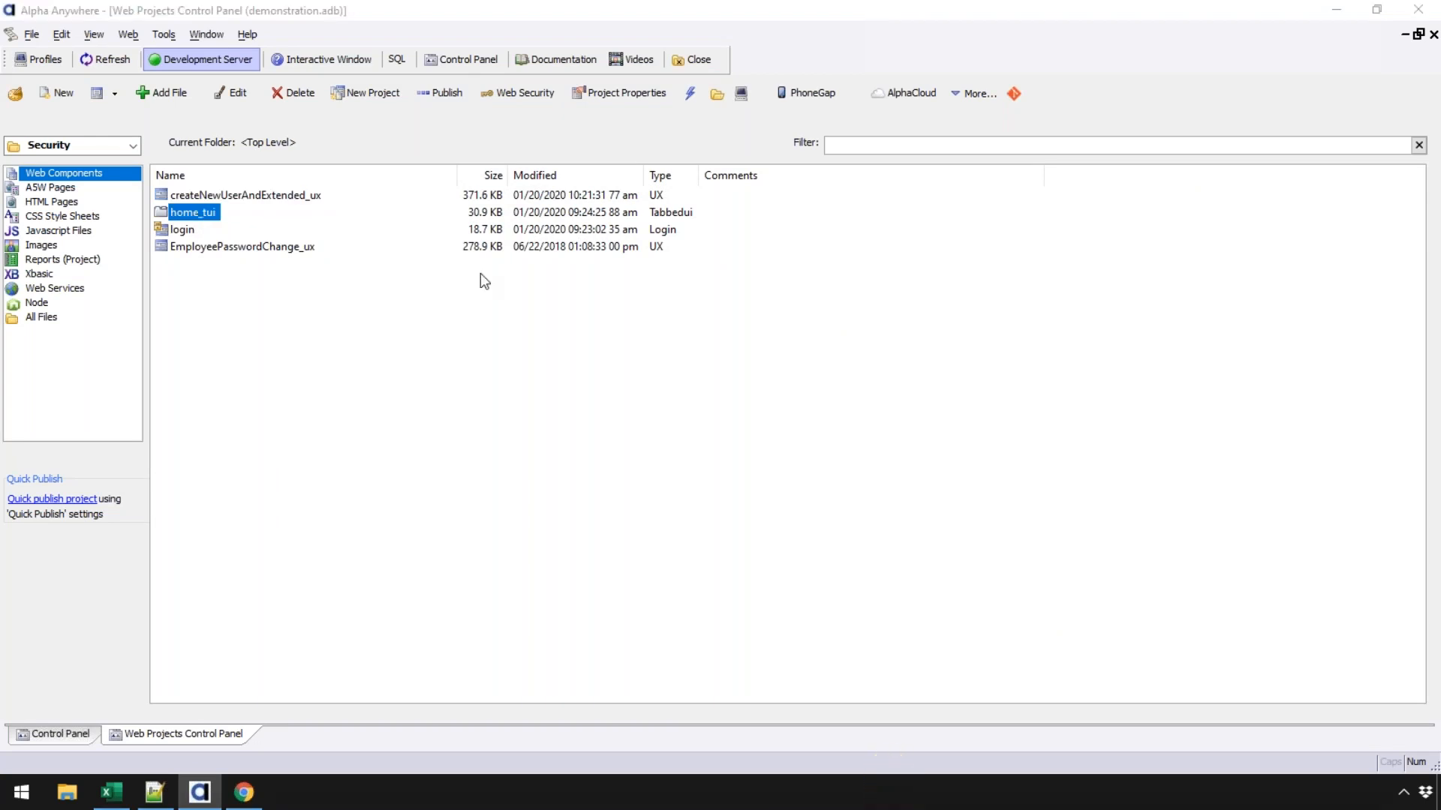
- Restrict the createNewUserAndExtended_ux button's Security Groups to Administrators
click(45, 165)
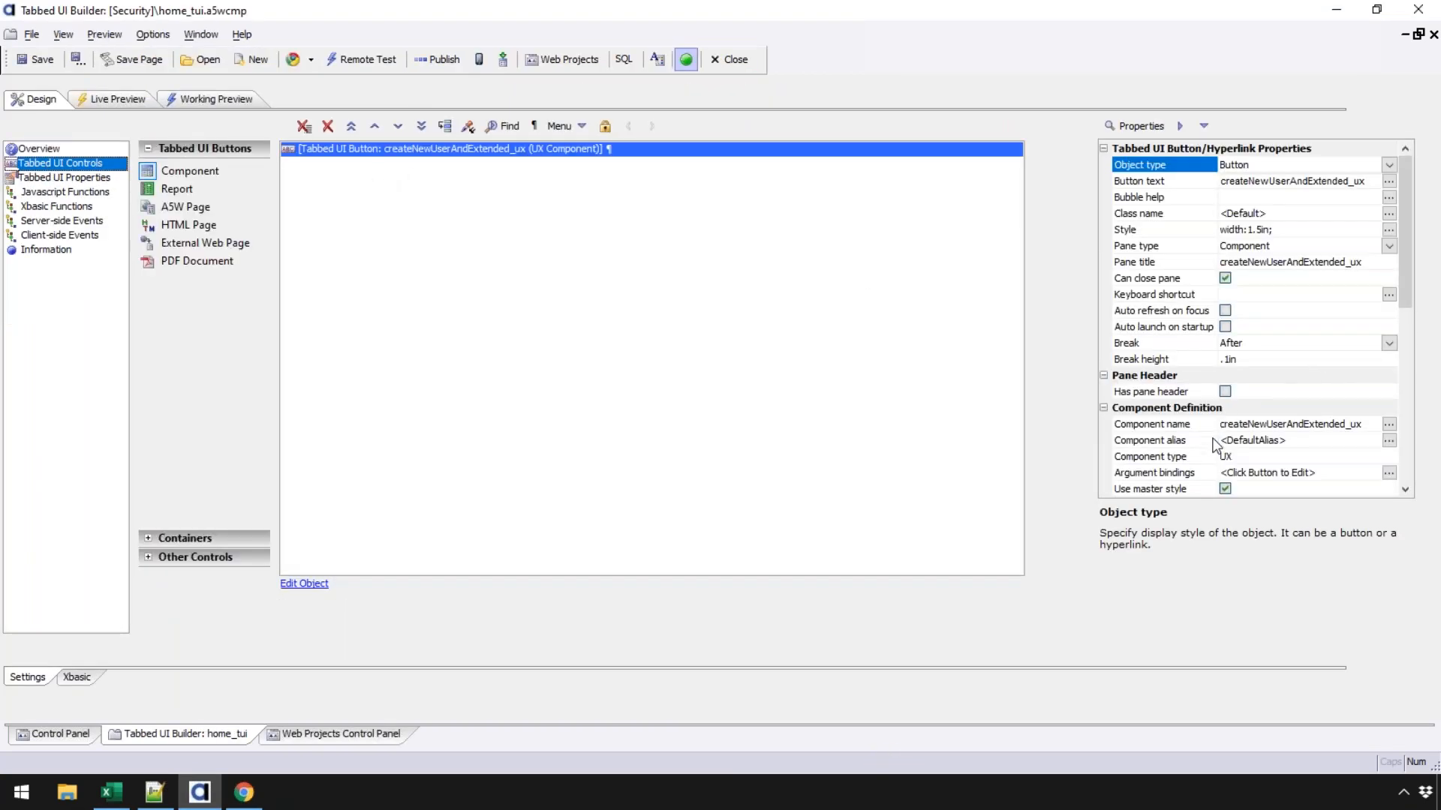
click(1405, 443)
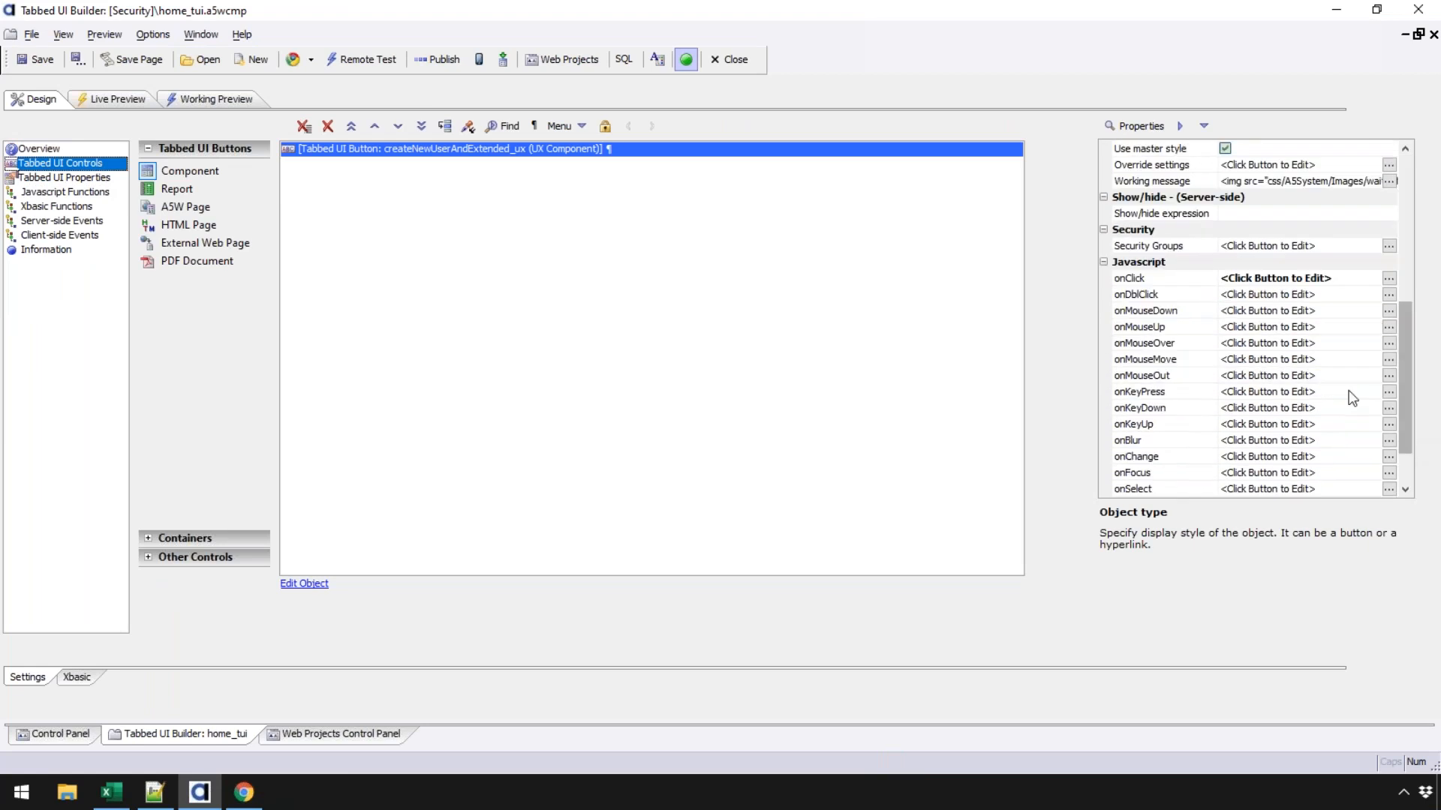
double_click(1173, 247)
click(602, 324)
click(603, 327)
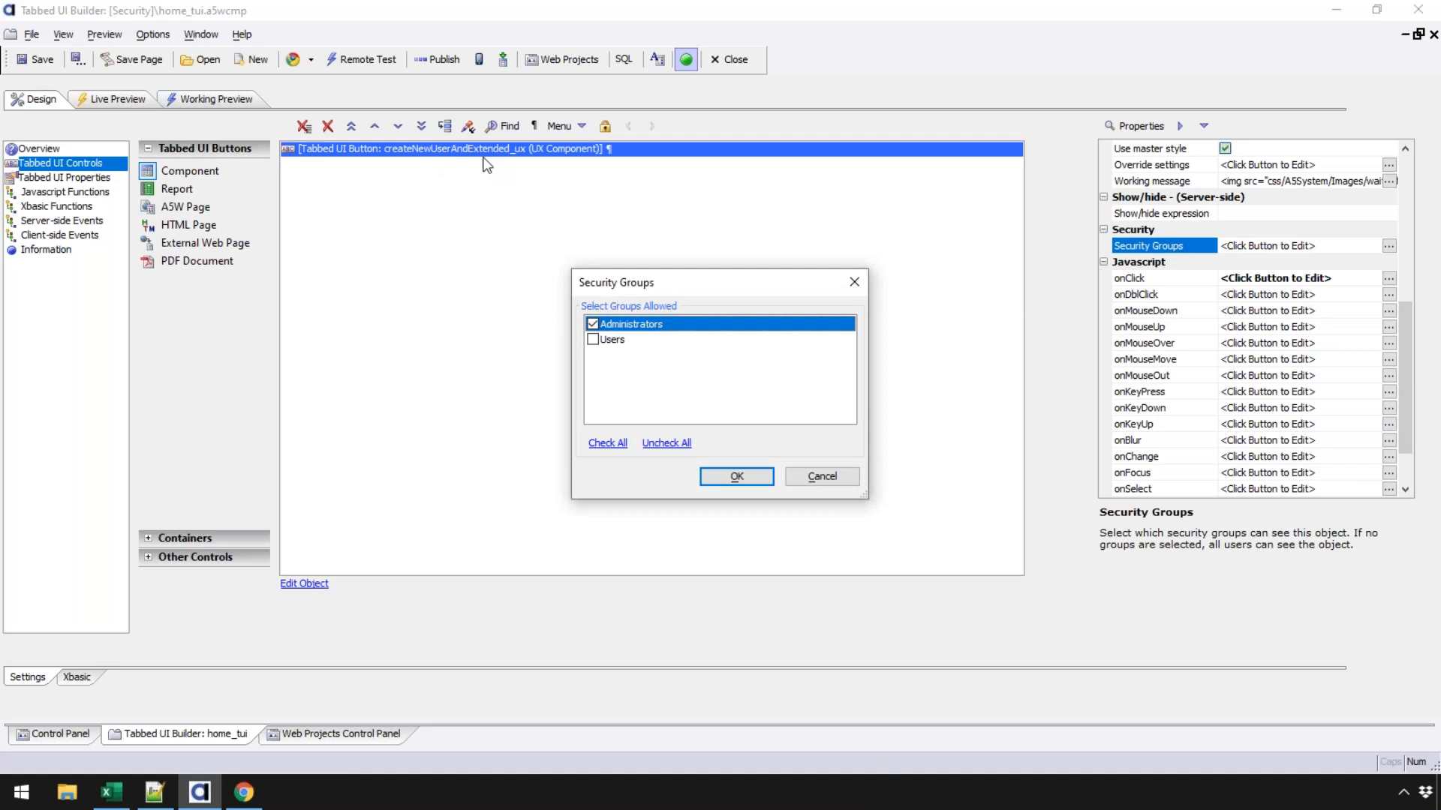
- Save home_tui with the Administrators restriction, test the pane in Chrome, and return to the Control Panel
click(736, 476)
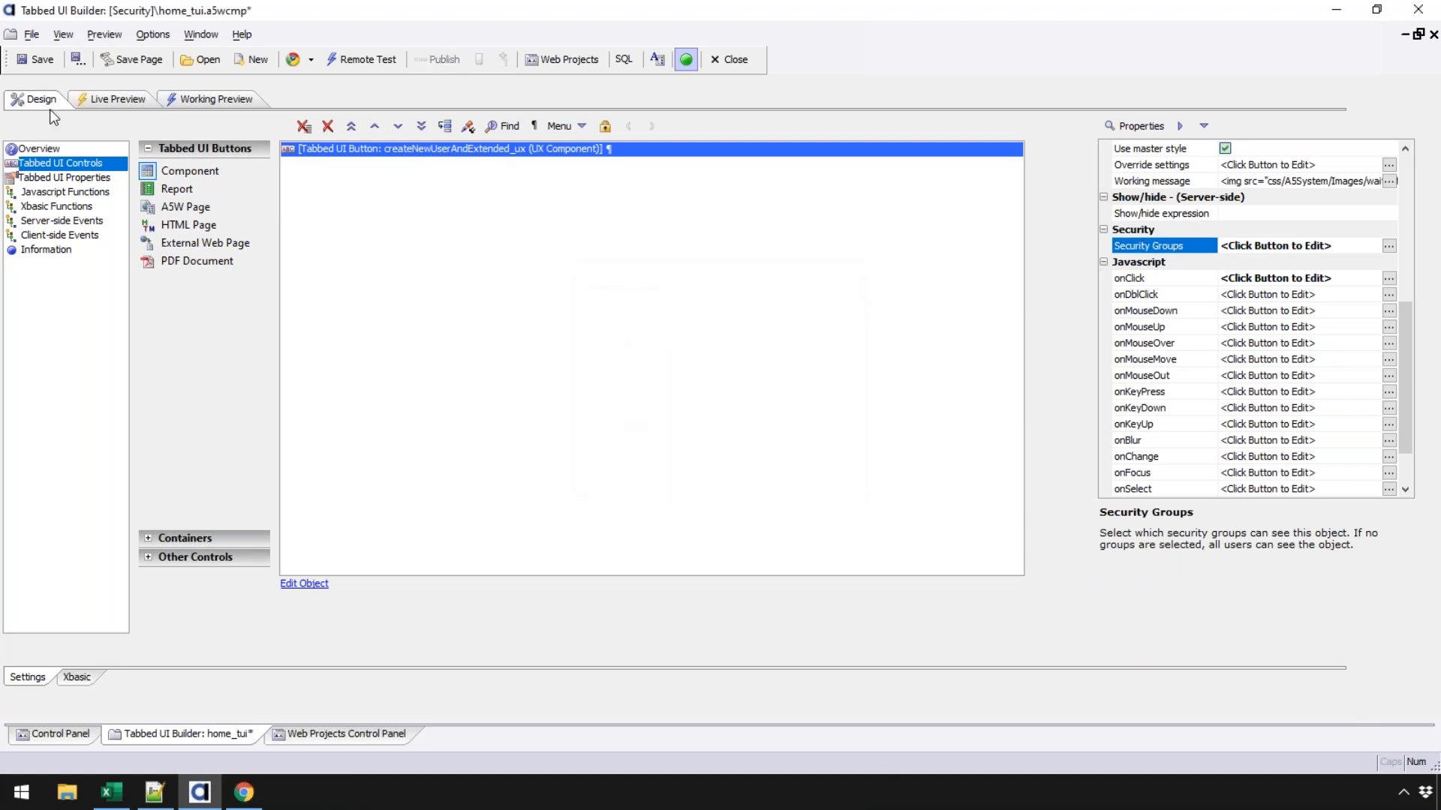
click(48, 62)
click(244, 793)
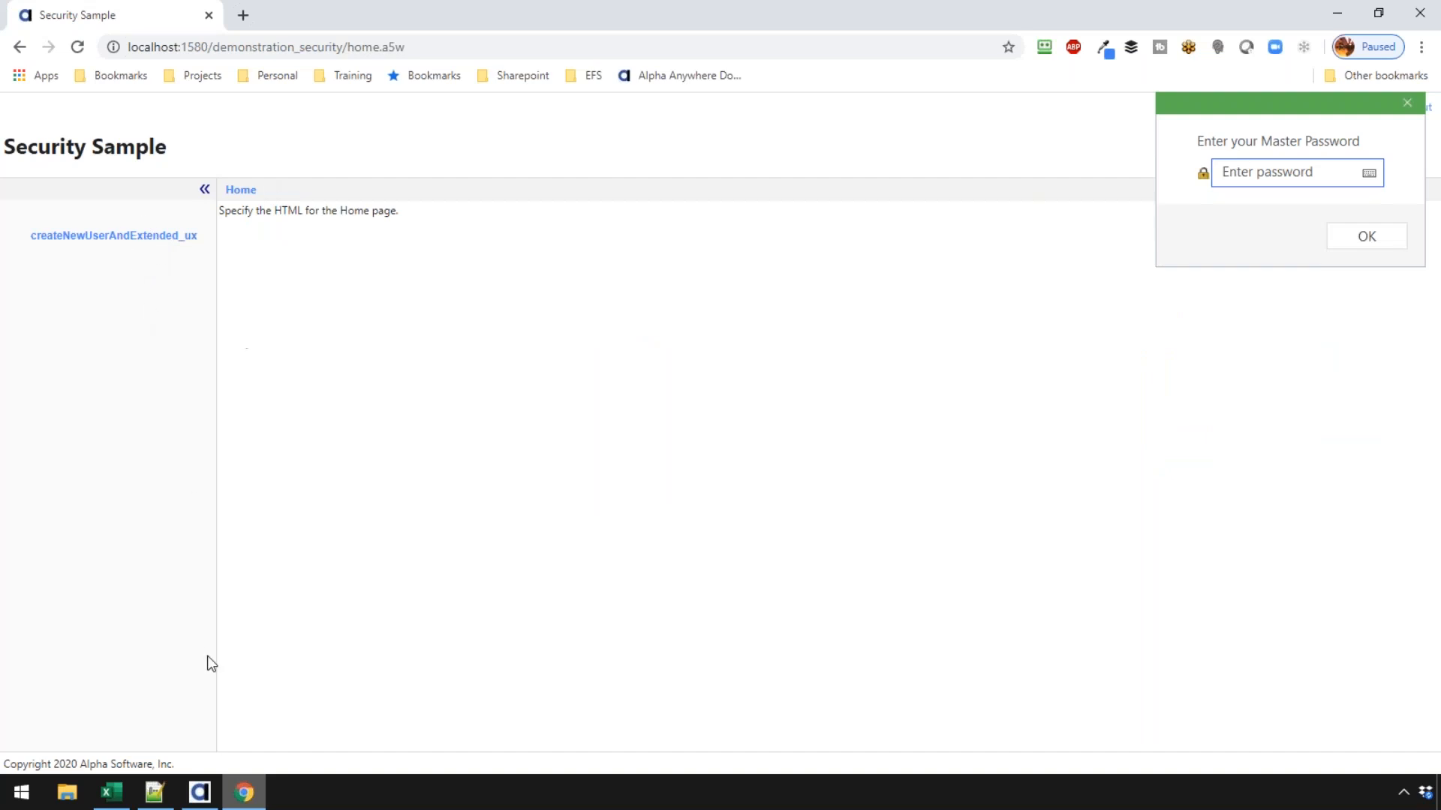
click(168, 236)
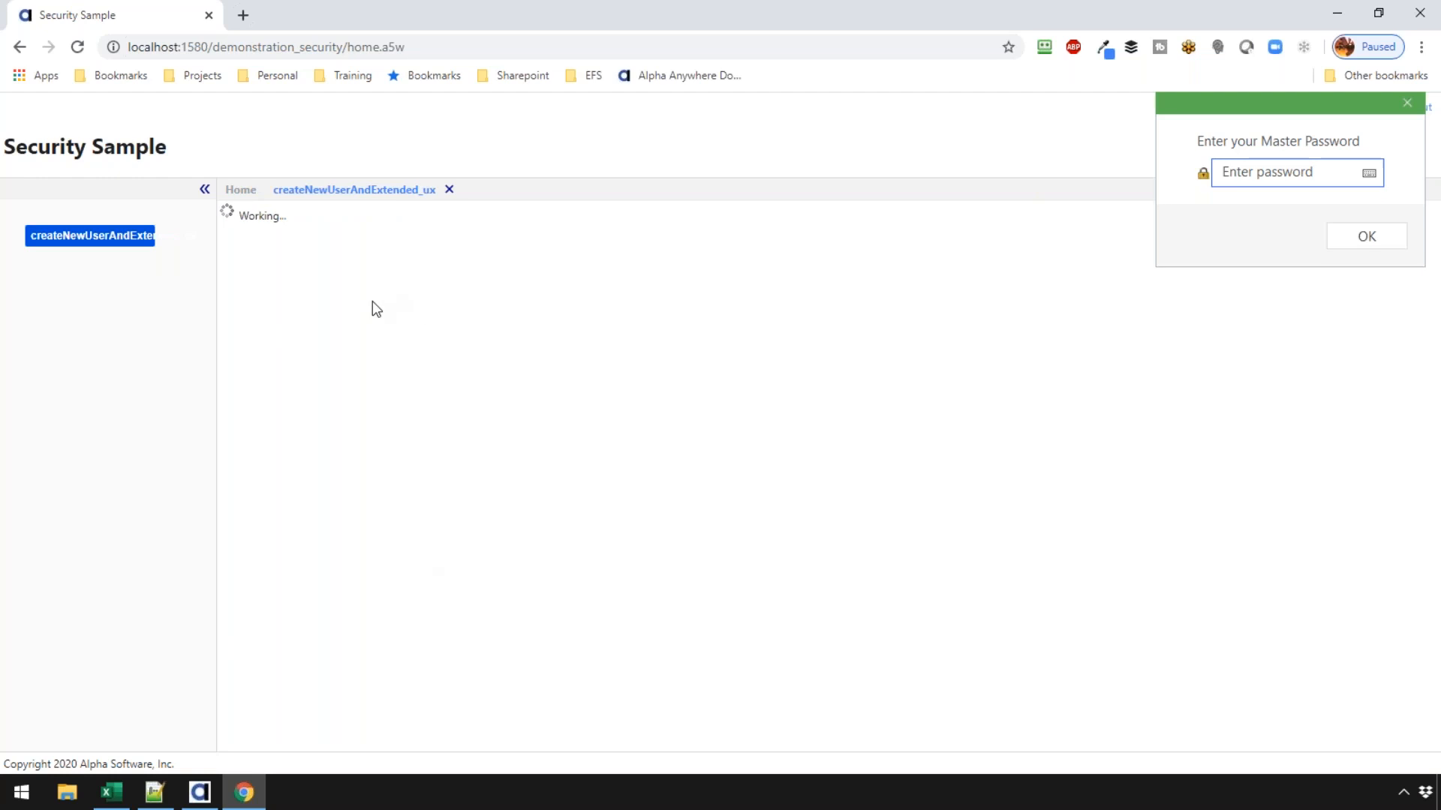
click(199, 792)
click(381, 726)
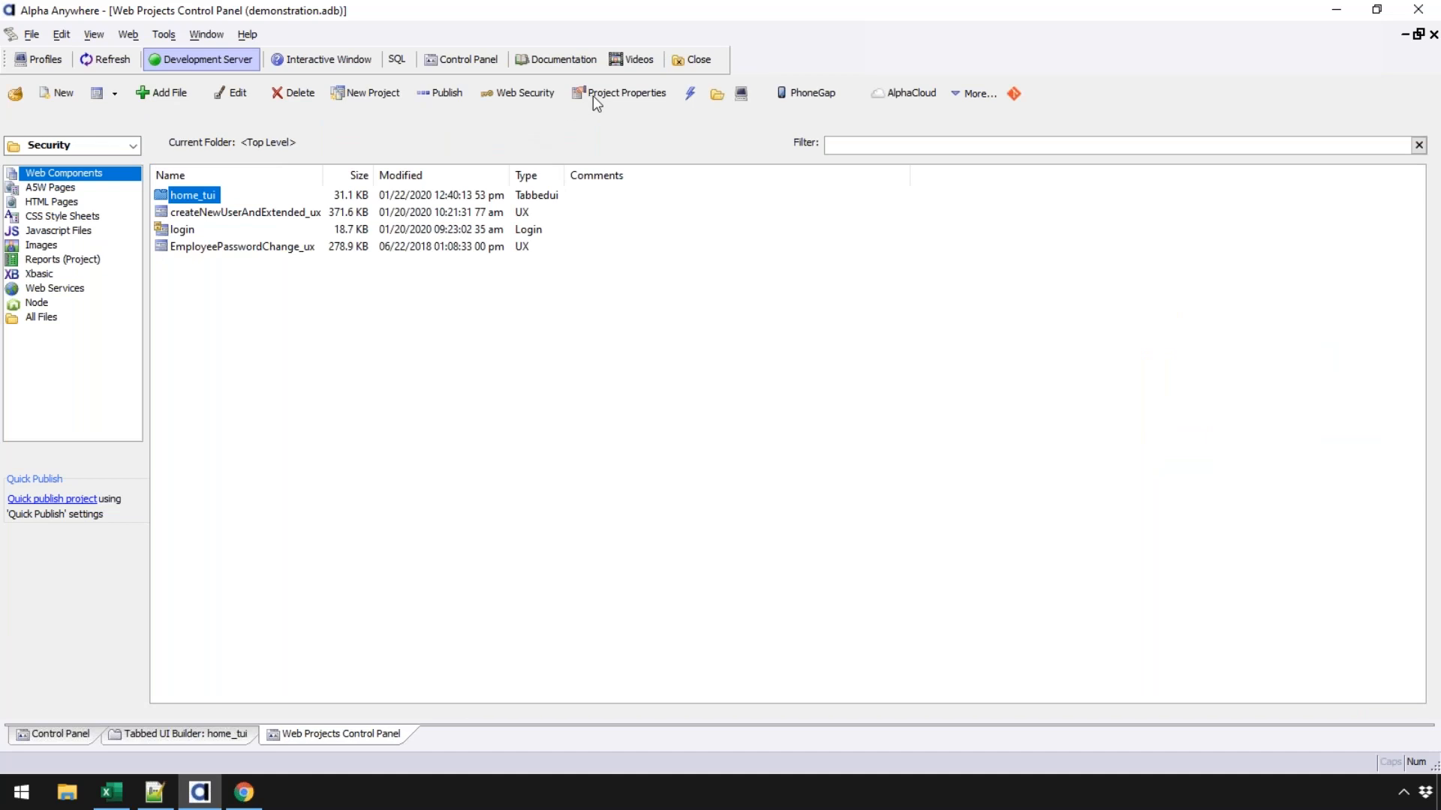
- Open Web Security's Users and Groups and add the administrator account to Administrators
click(525, 95)
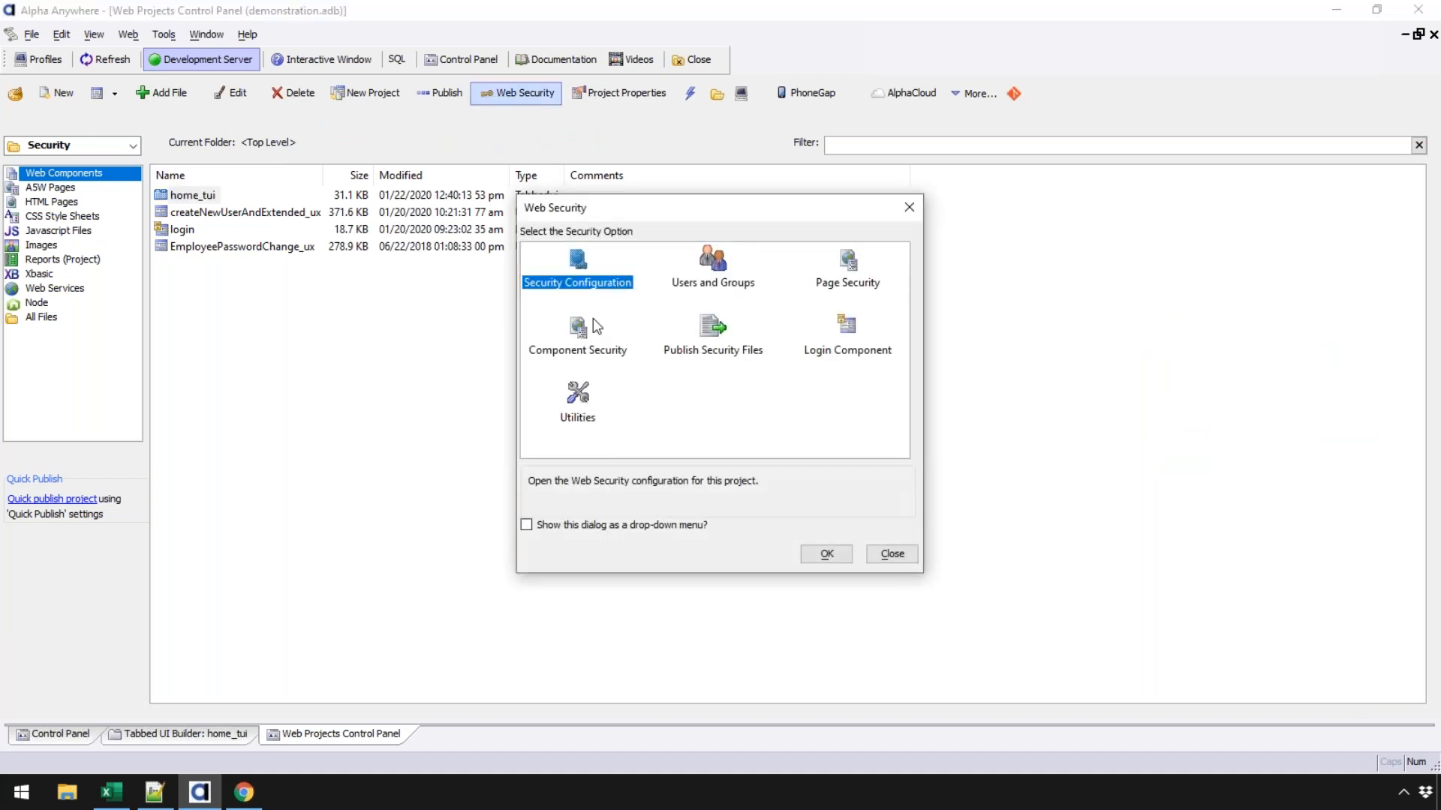
click(707, 285)
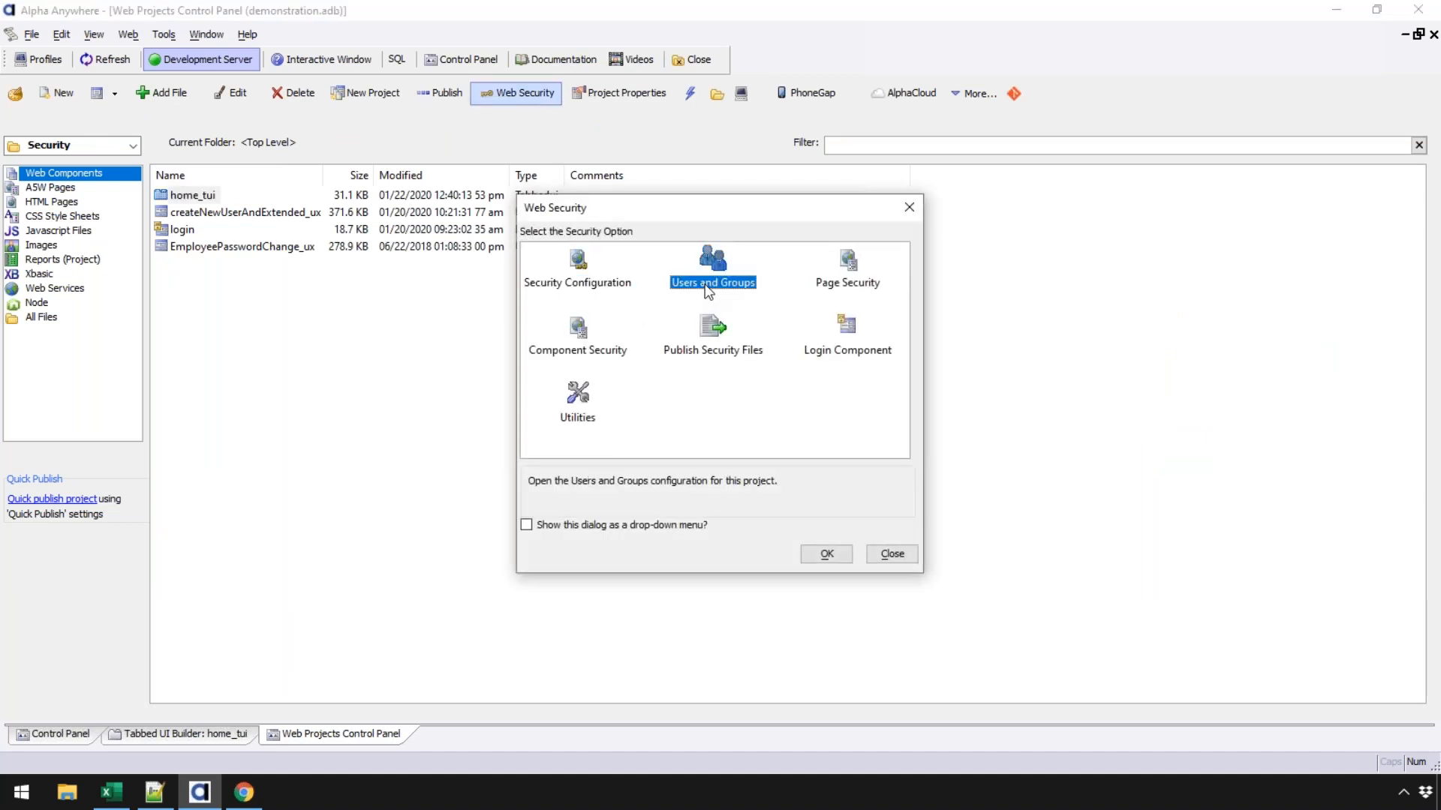
double_click(707, 285)
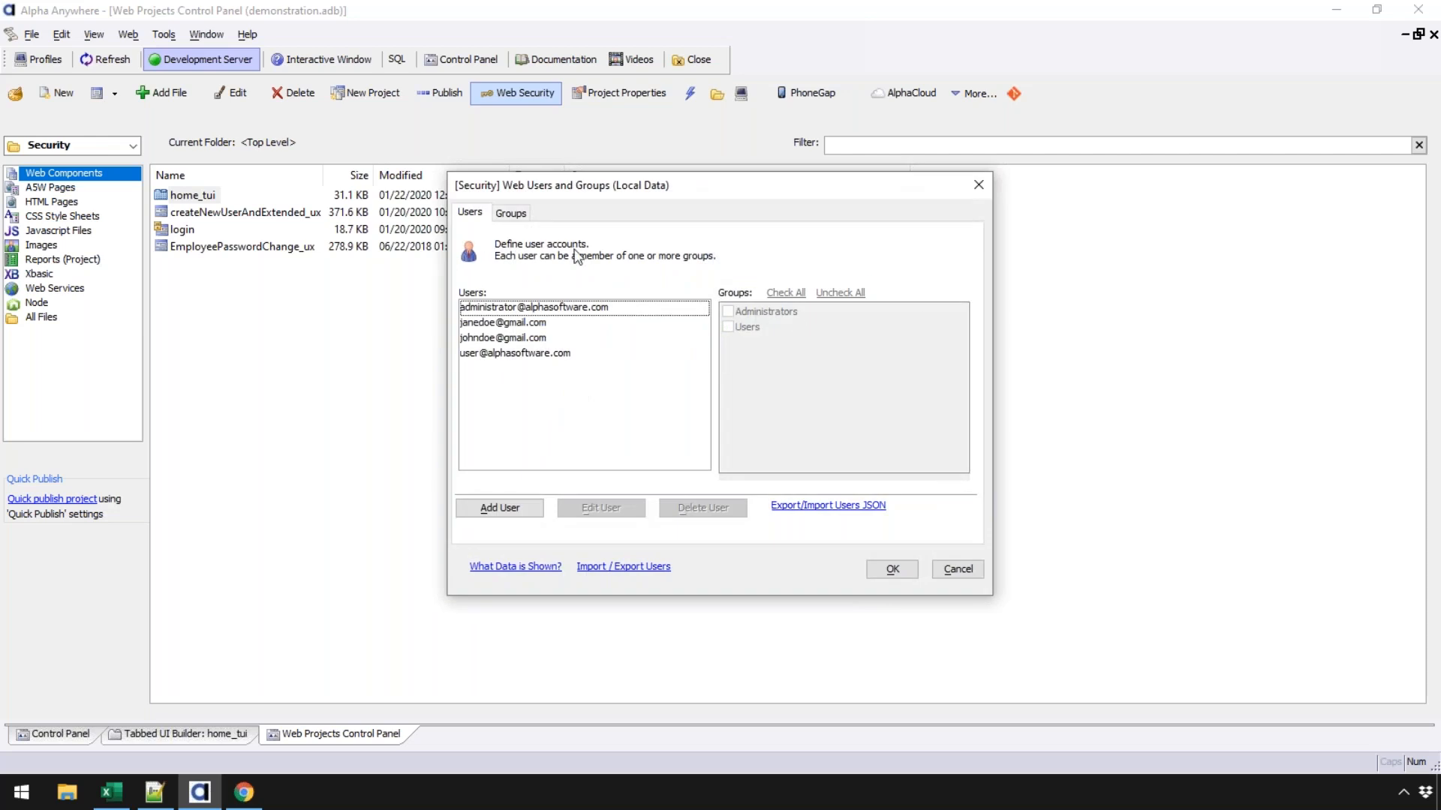
click(526, 214)
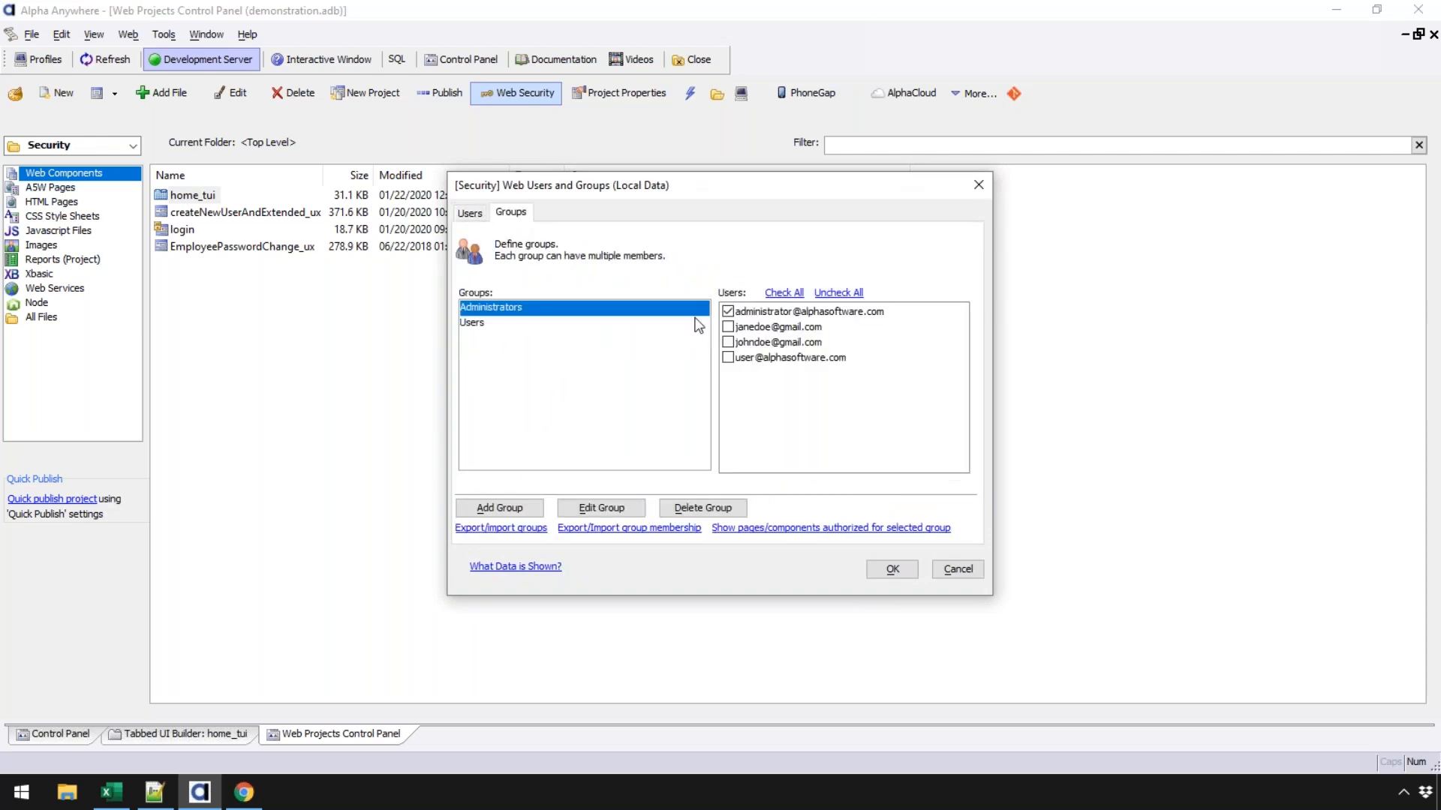
click(727, 311)
- Verify the administrator account's groups, then close Users and Groups and Web Security
click(470, 213)
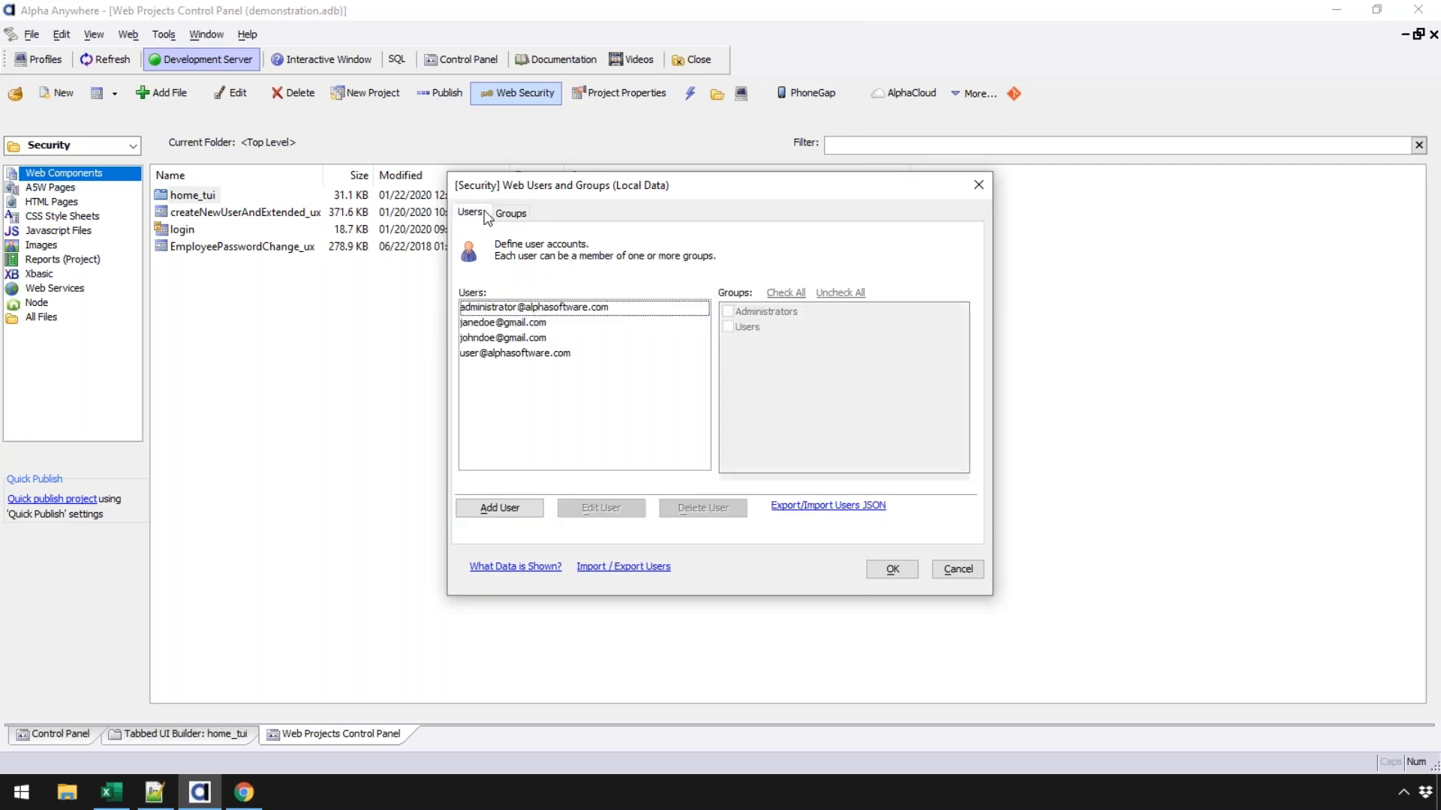
click(524, 308)
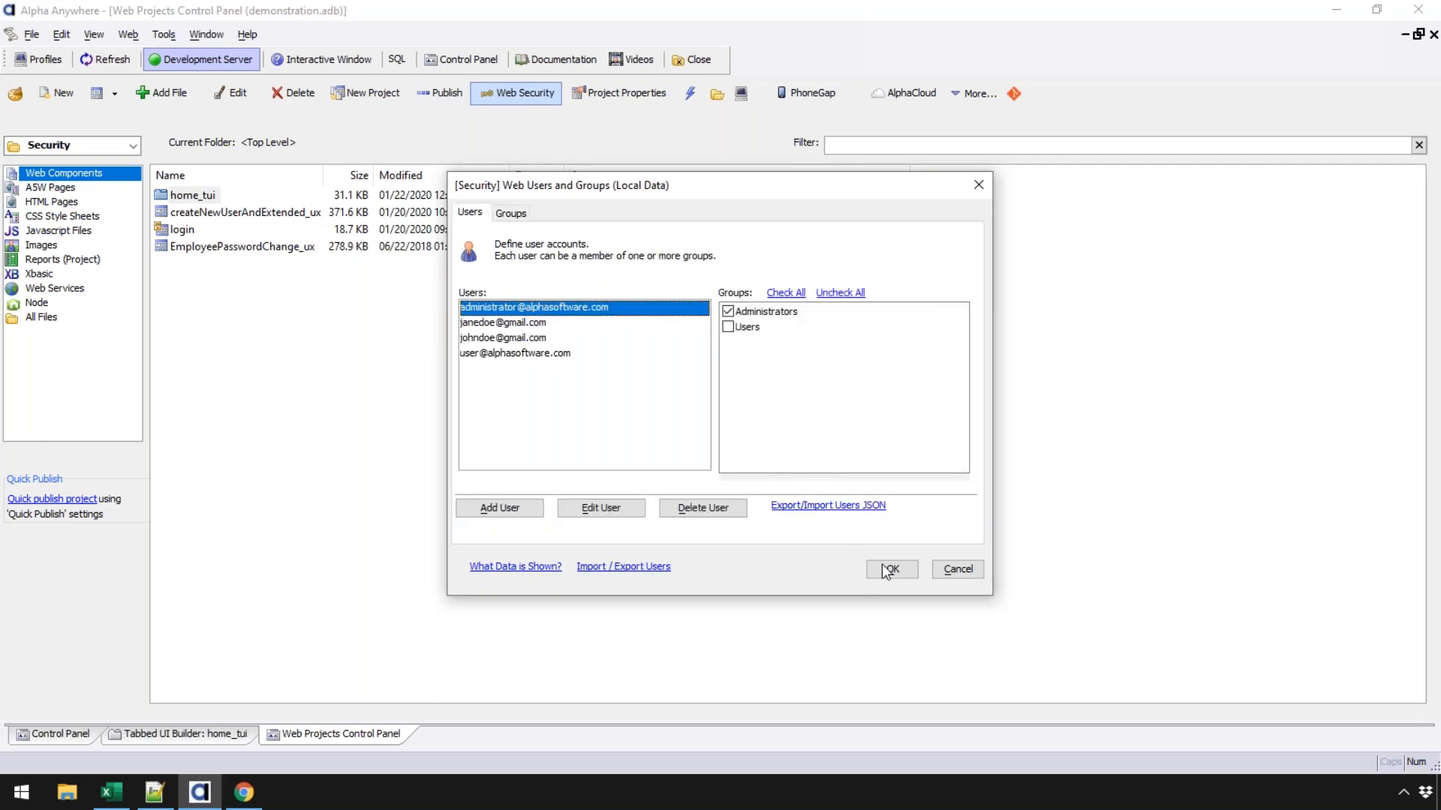
click(950, 567)
click(898, 557)
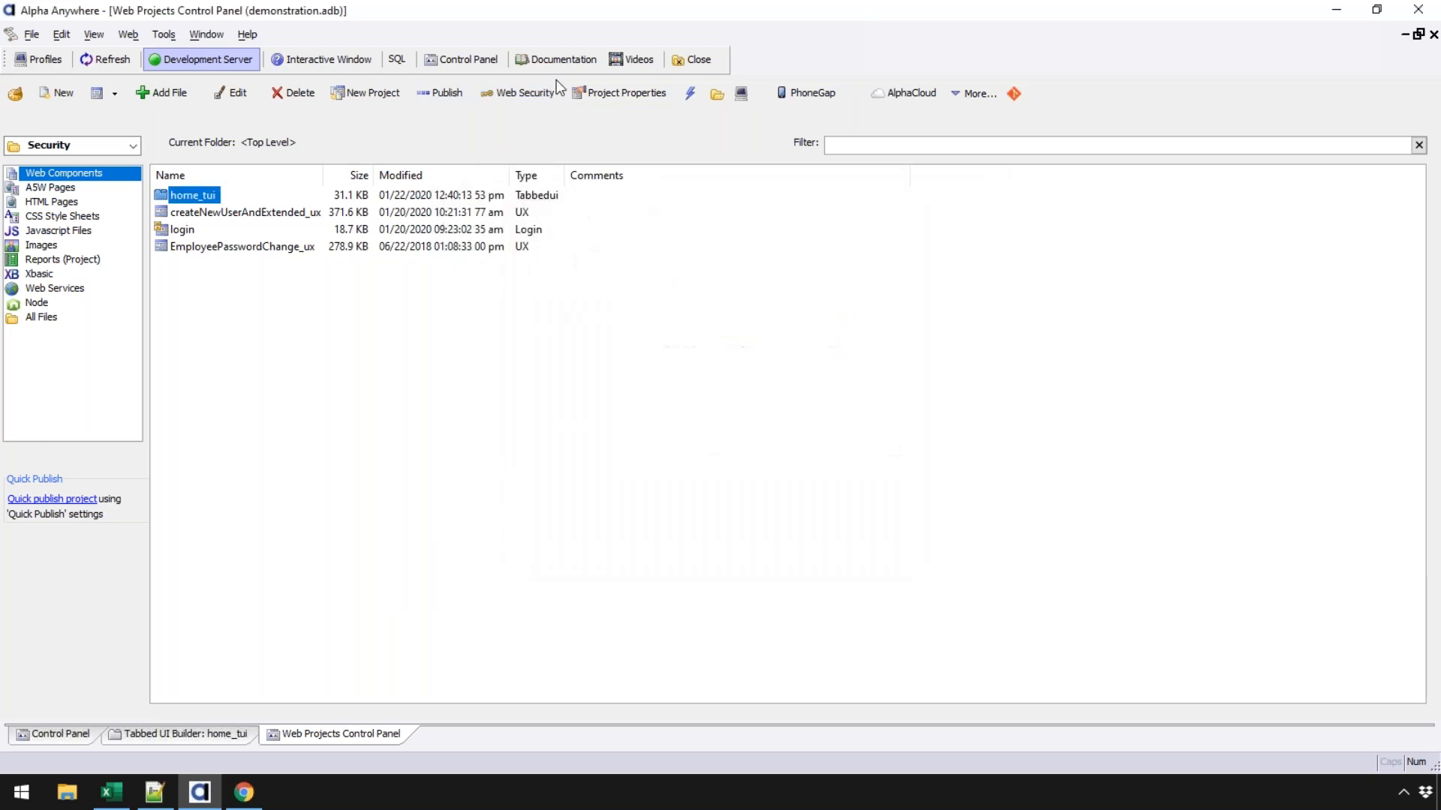
- Expand Extended user security info in Project Properties and open its Table name setting
click(619, 93)
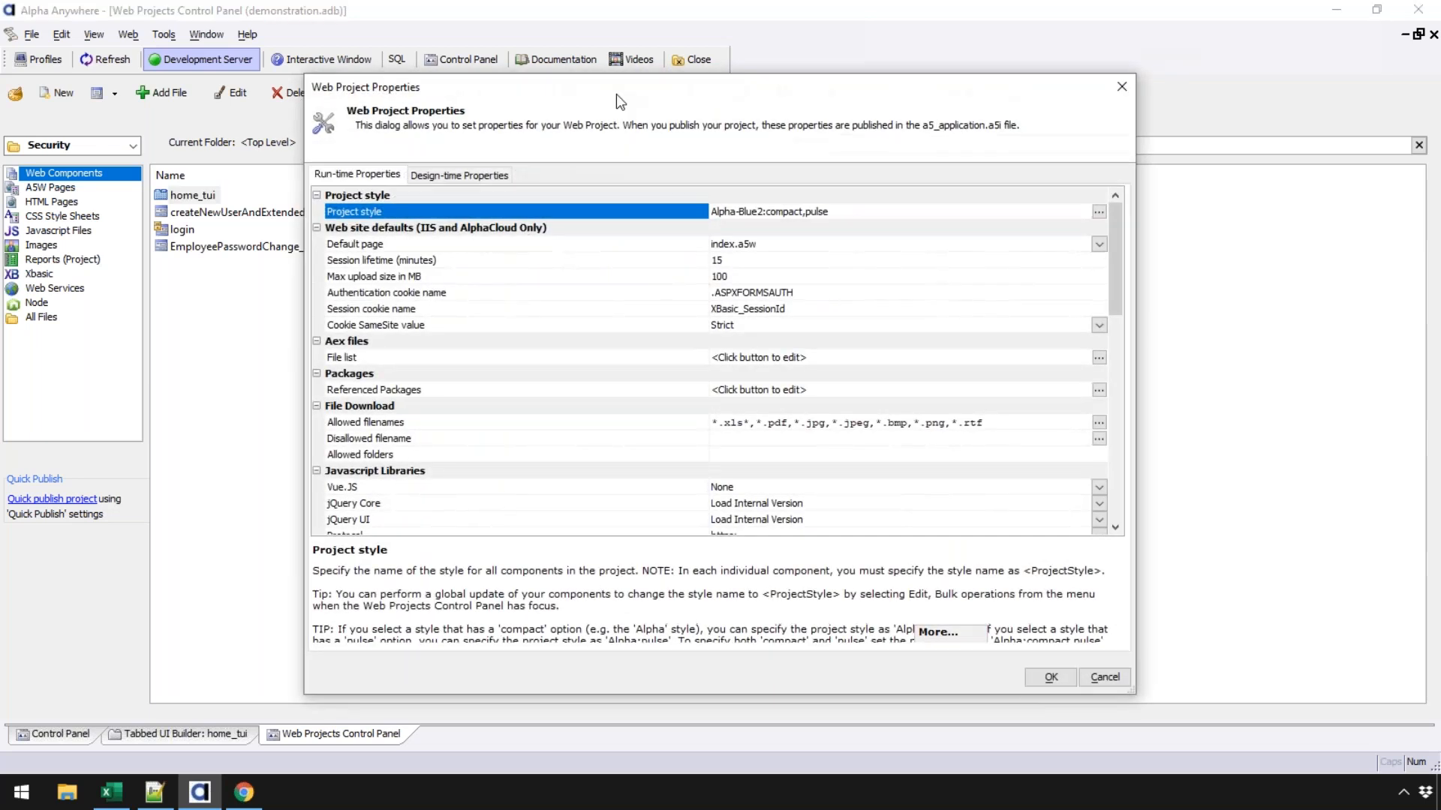
scroll(1110, 498, down, 15)
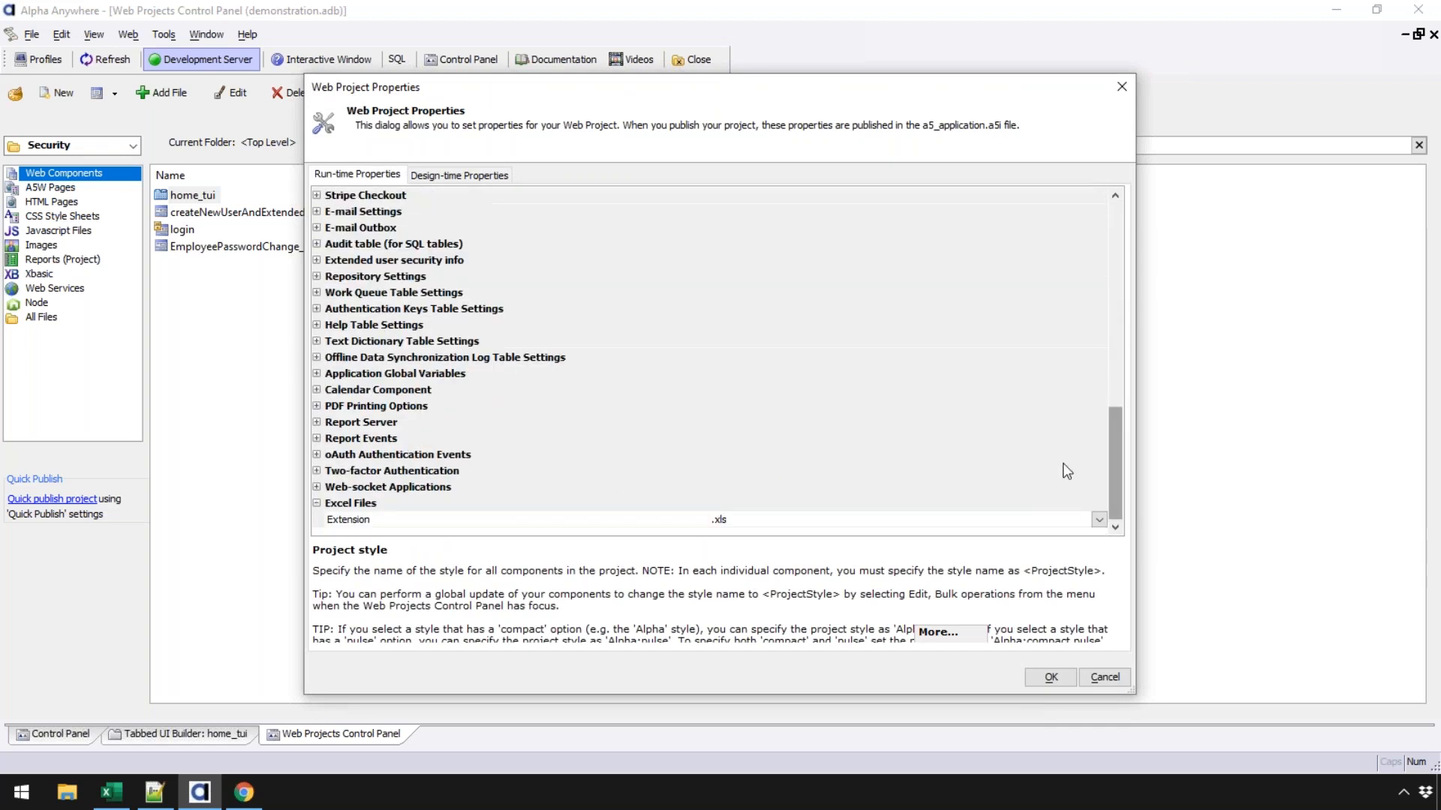
click(316, 259)
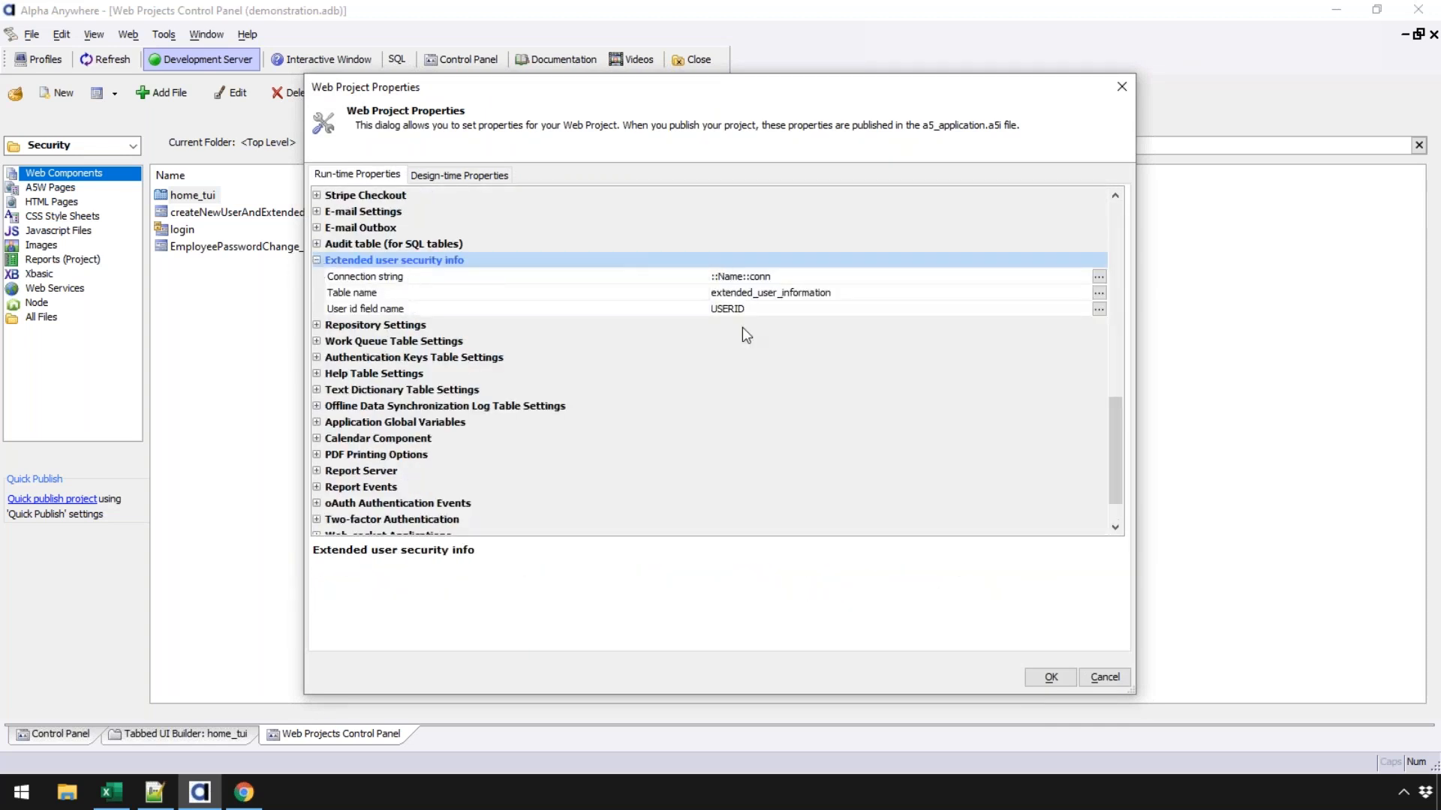
click(665, 278)
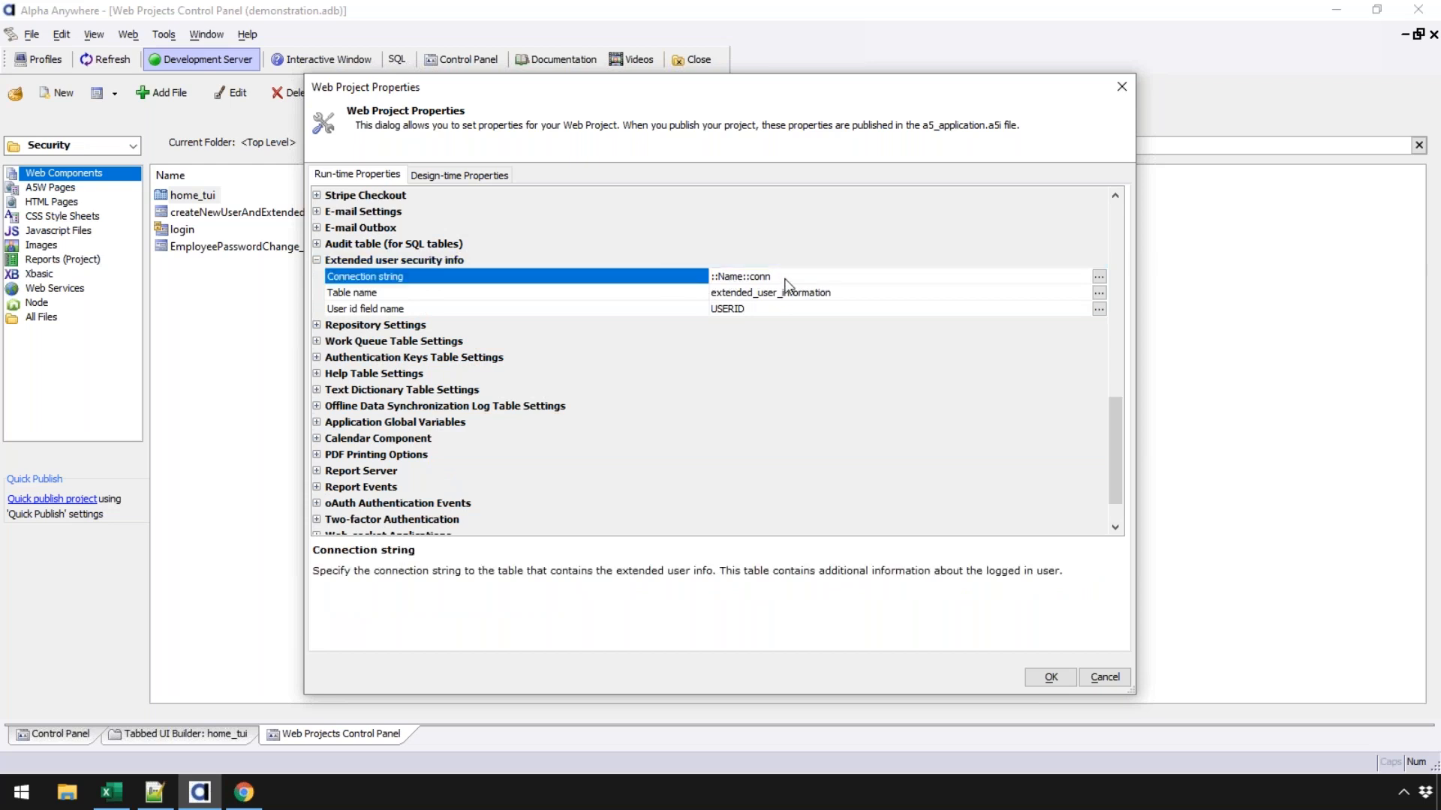
click(618, 293)
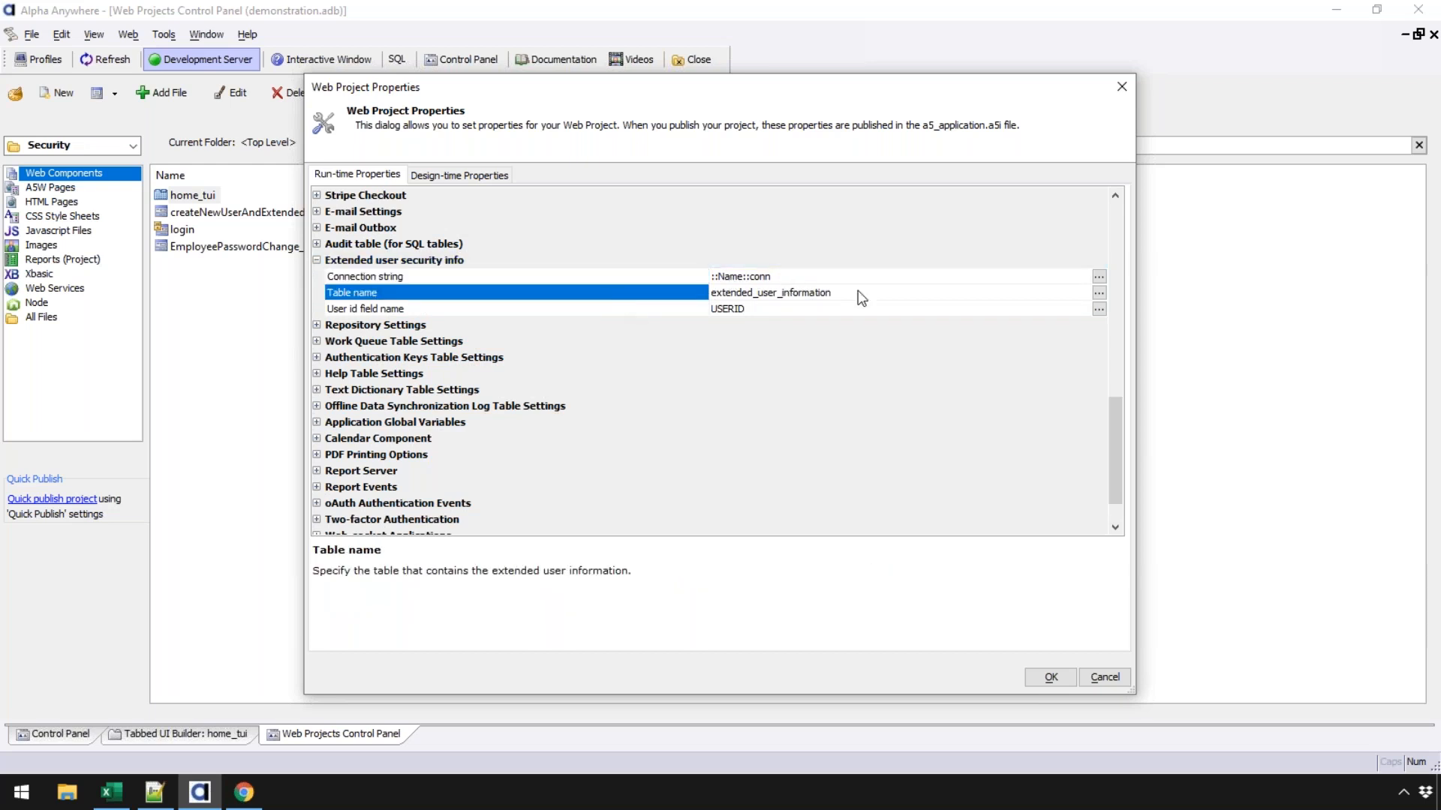
click(566, 308)
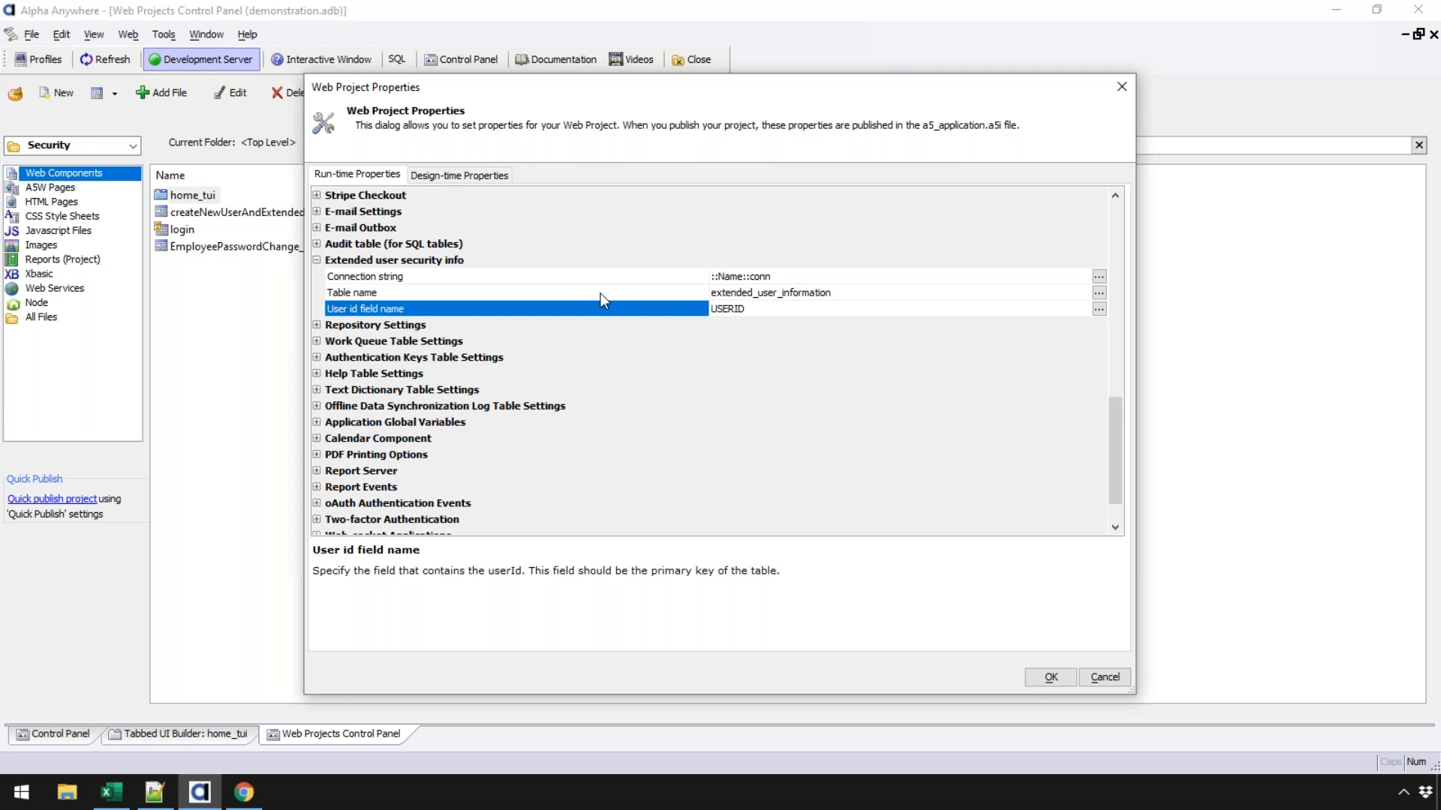
double_click(601, 293)
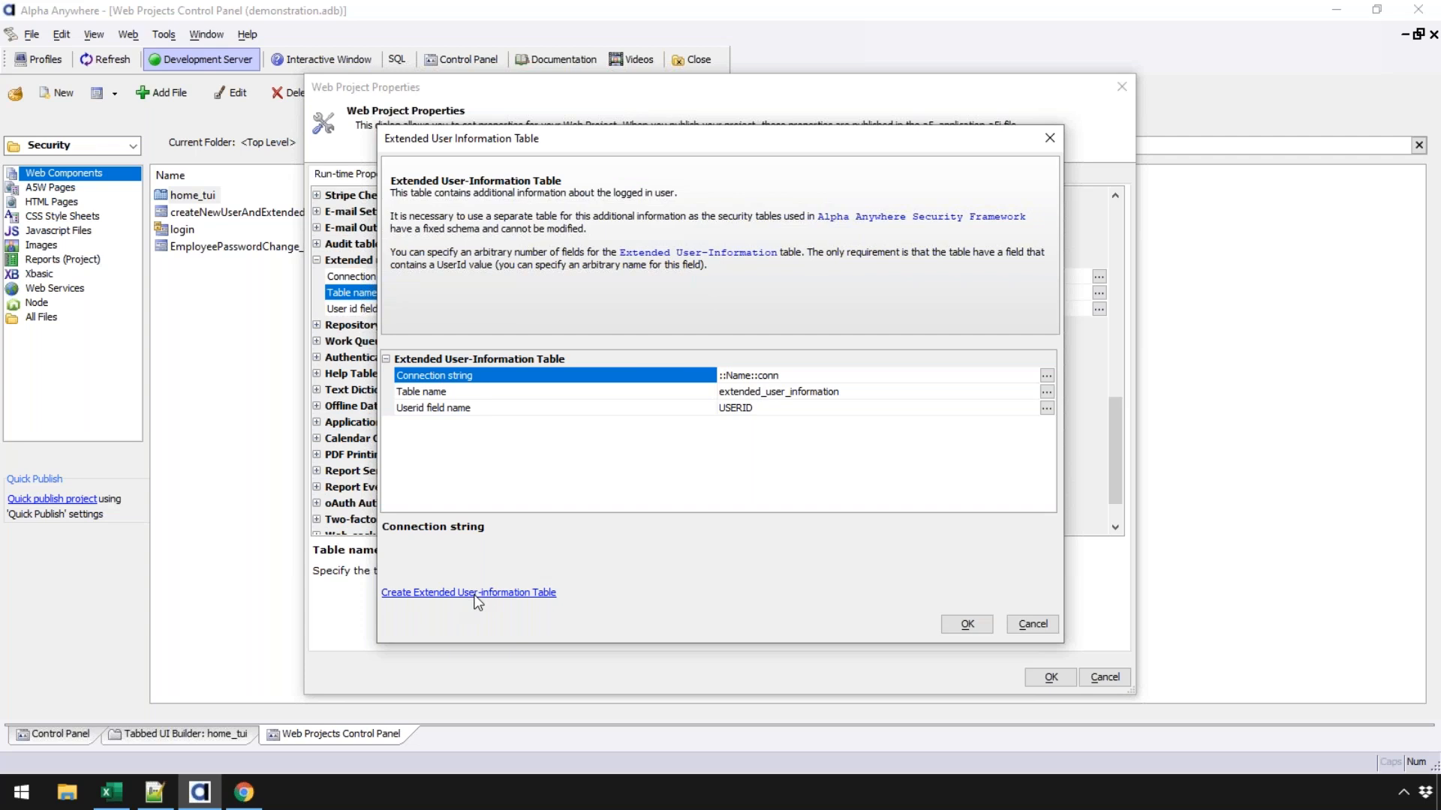
- Select the Table name setting and briefly preview the extended table field definitions
click(665, 395)
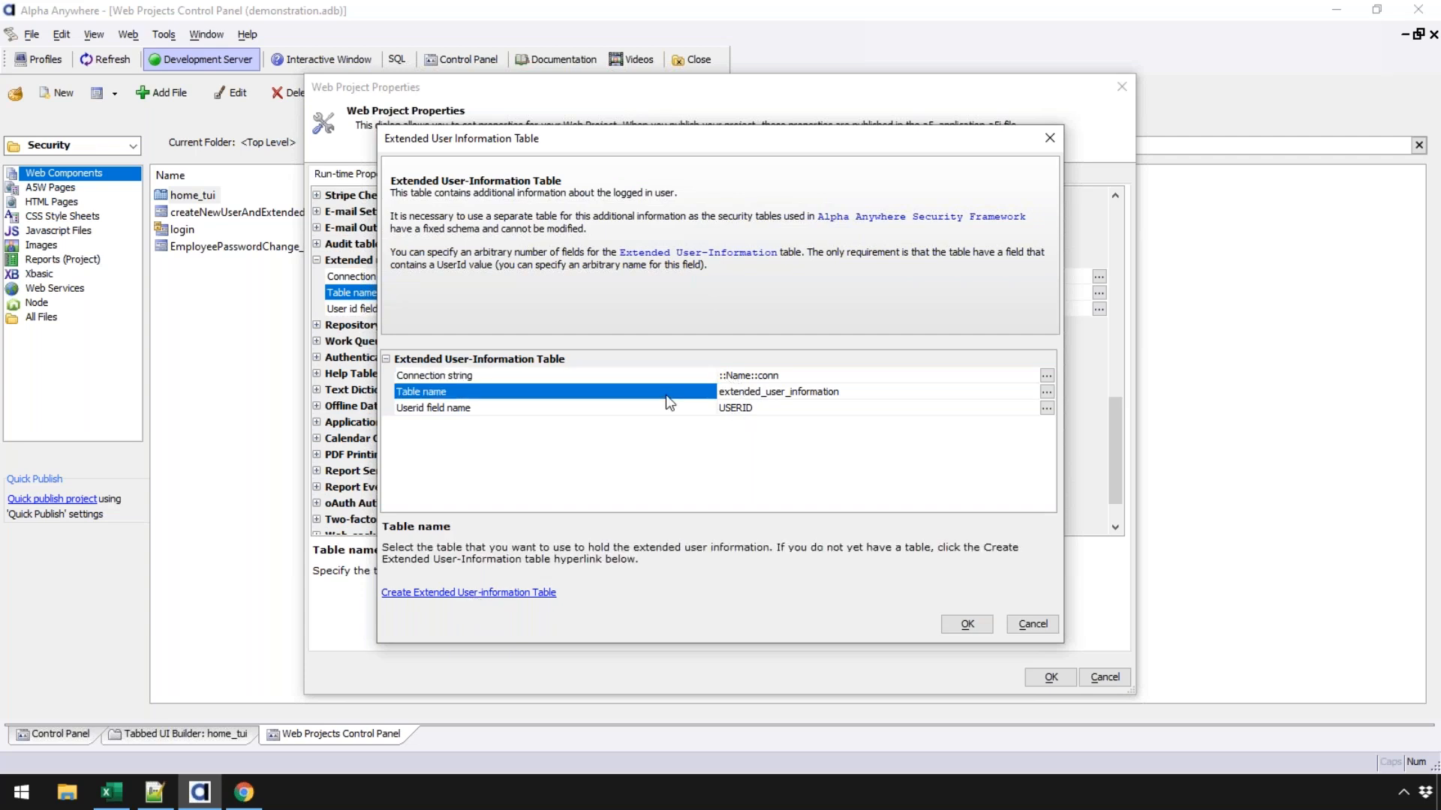
click(539, 592)
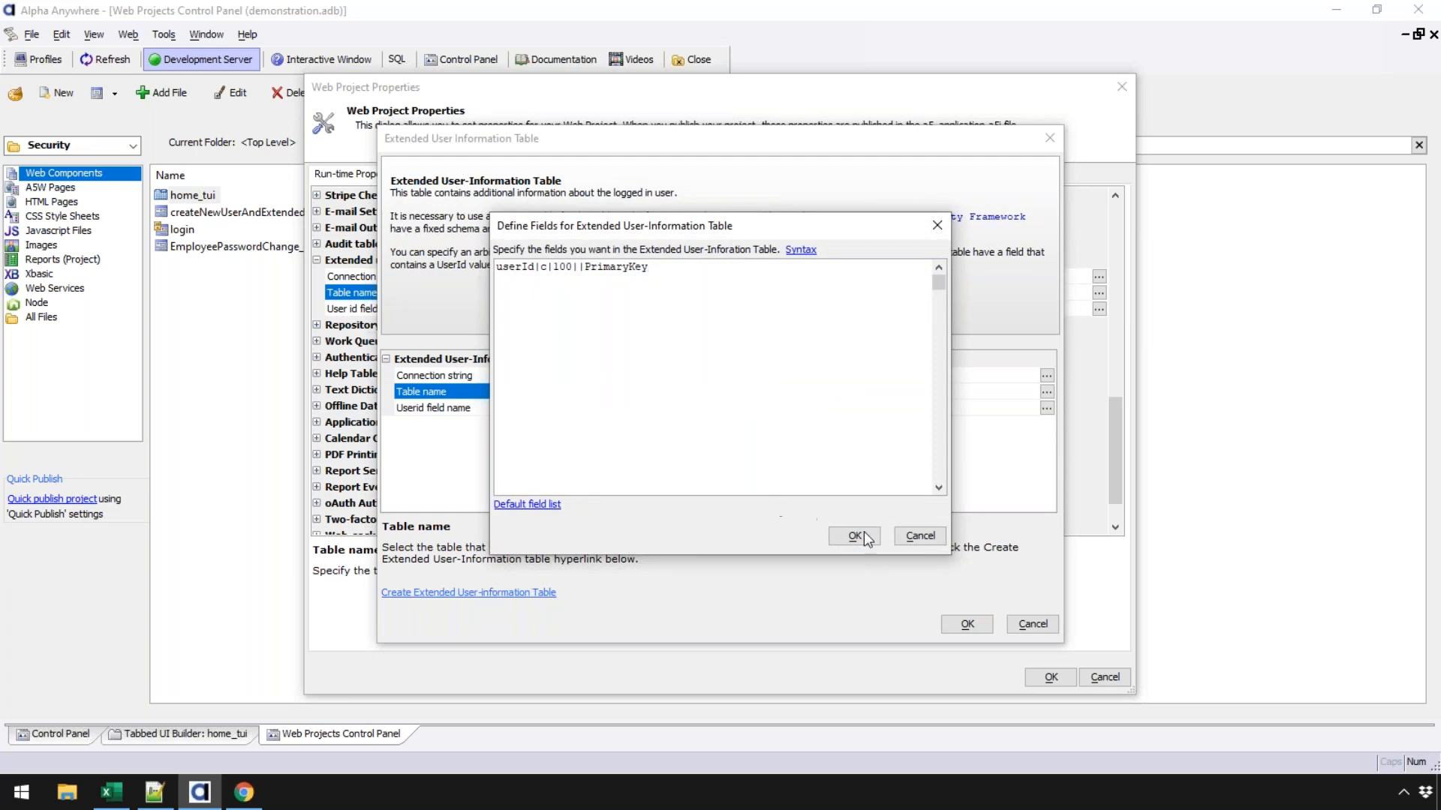
click(931, 539)
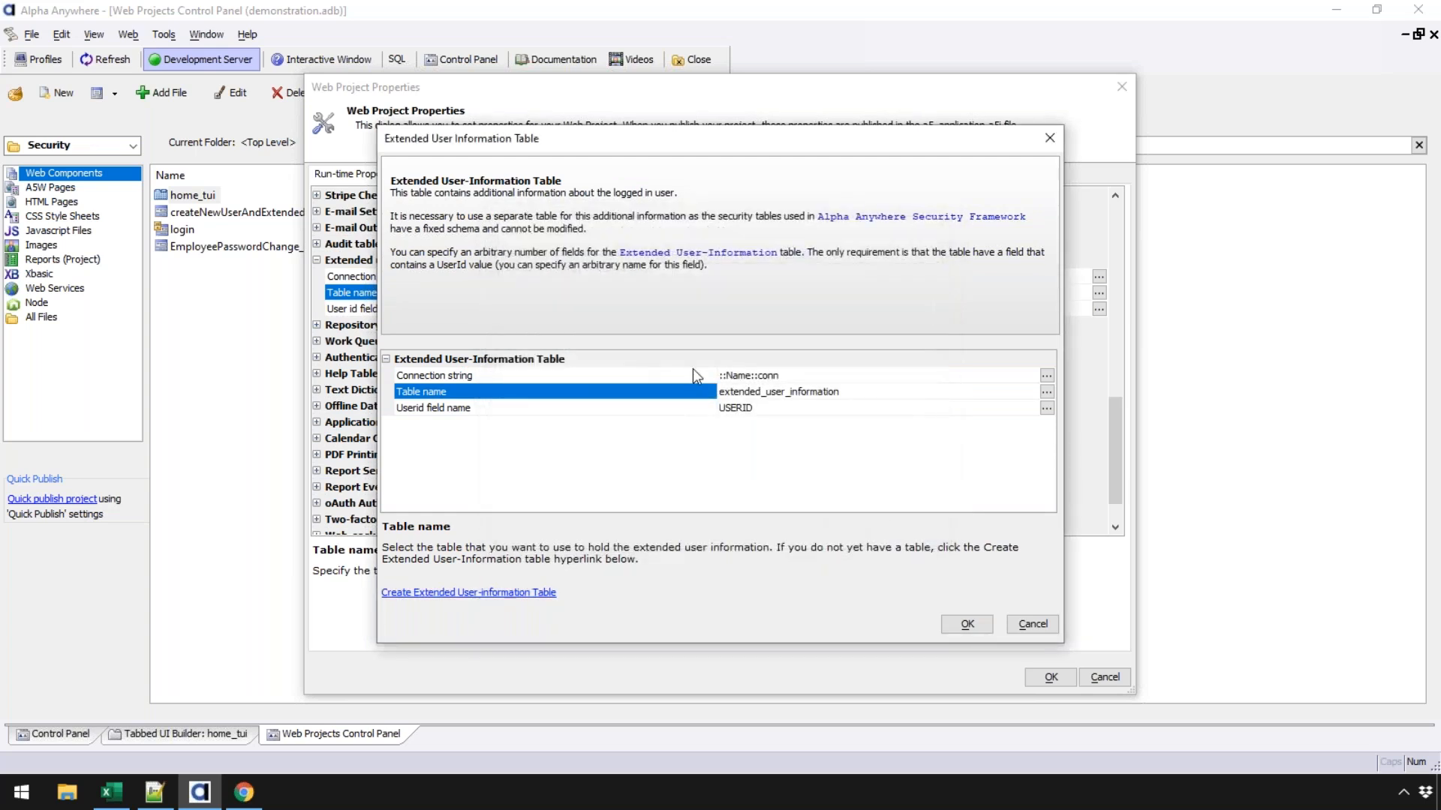
- Change the table name to 'users', then review the syntax help and default field list
click(830, 394)
text(users)
click(474, 593)
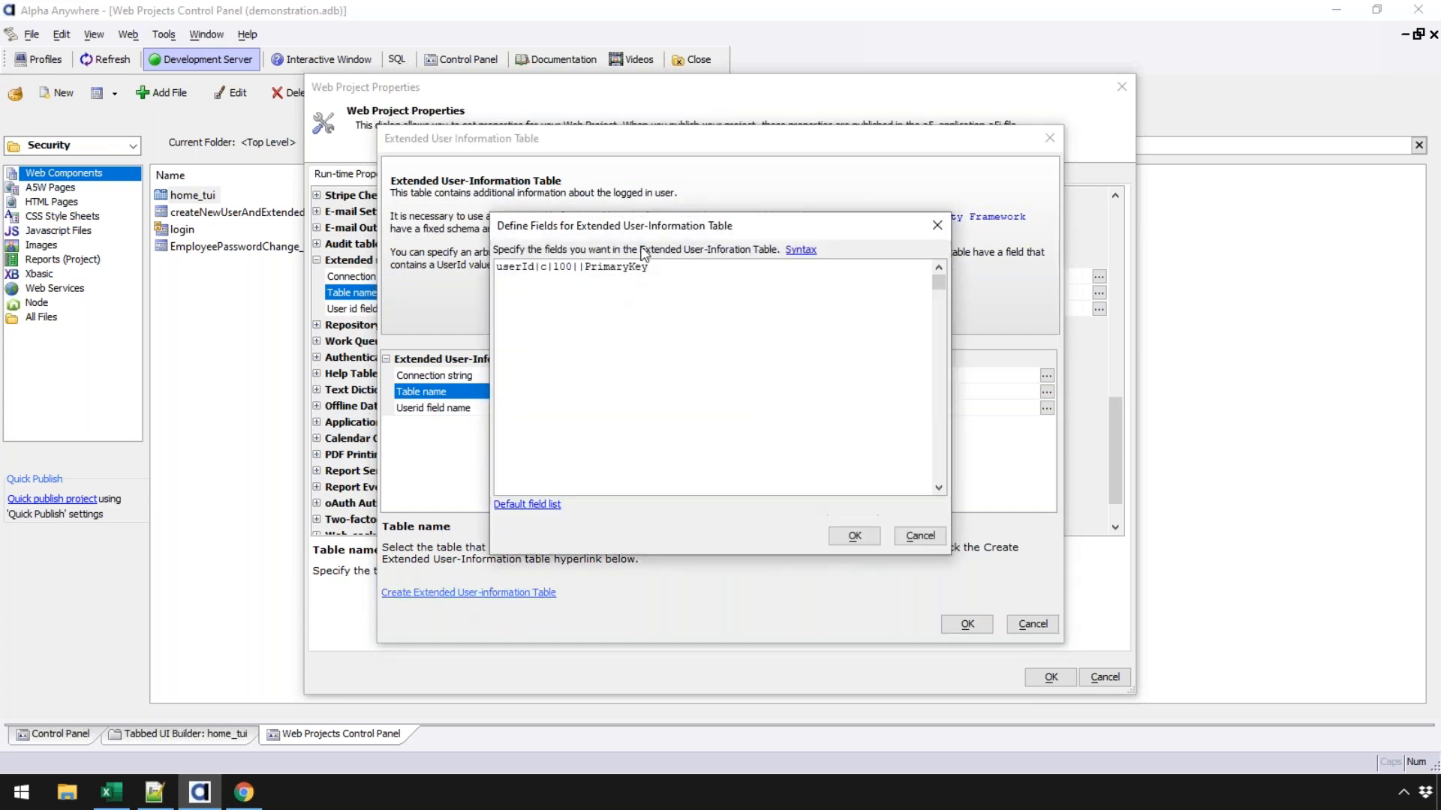
click(797, 250)
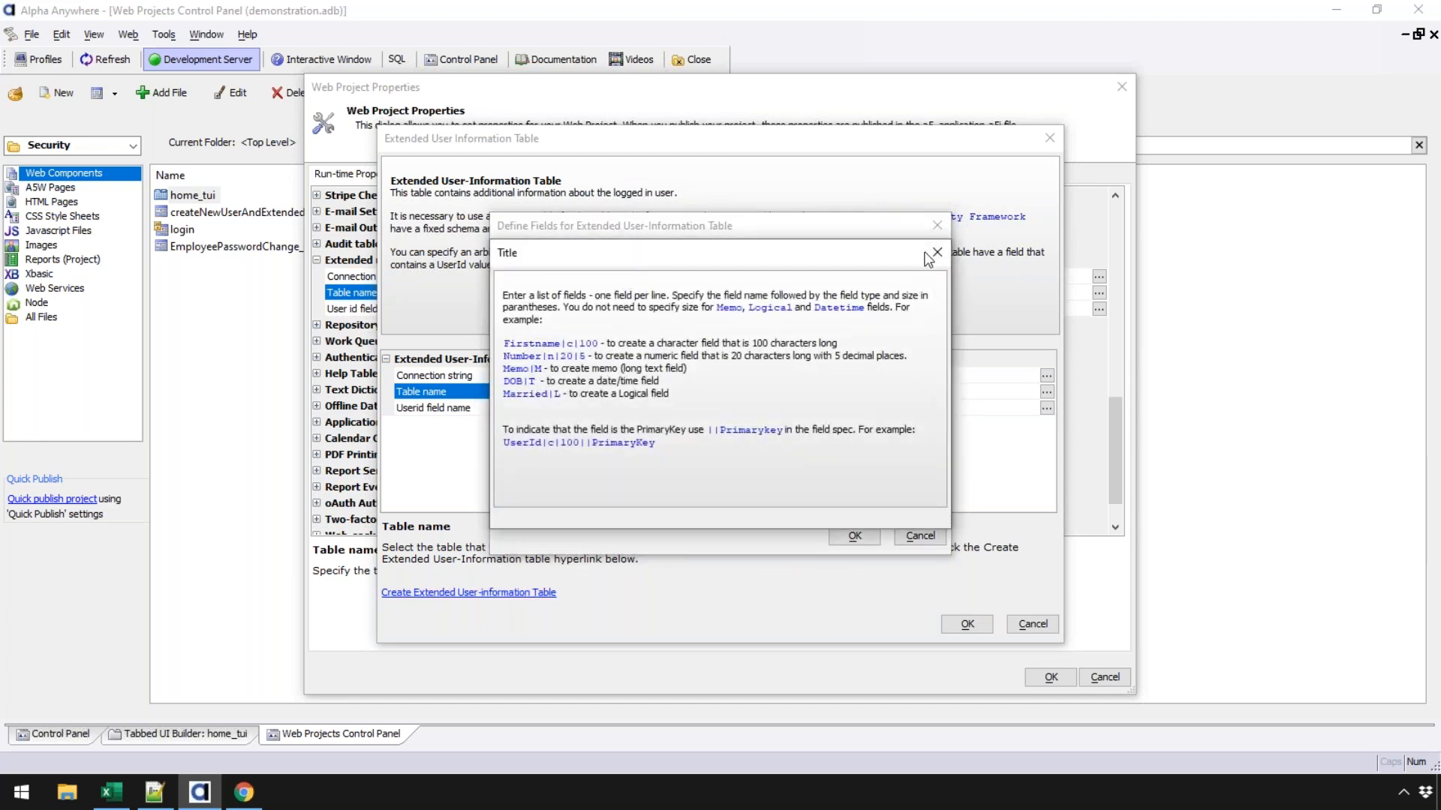
click(937, 252)
click(525, 504)
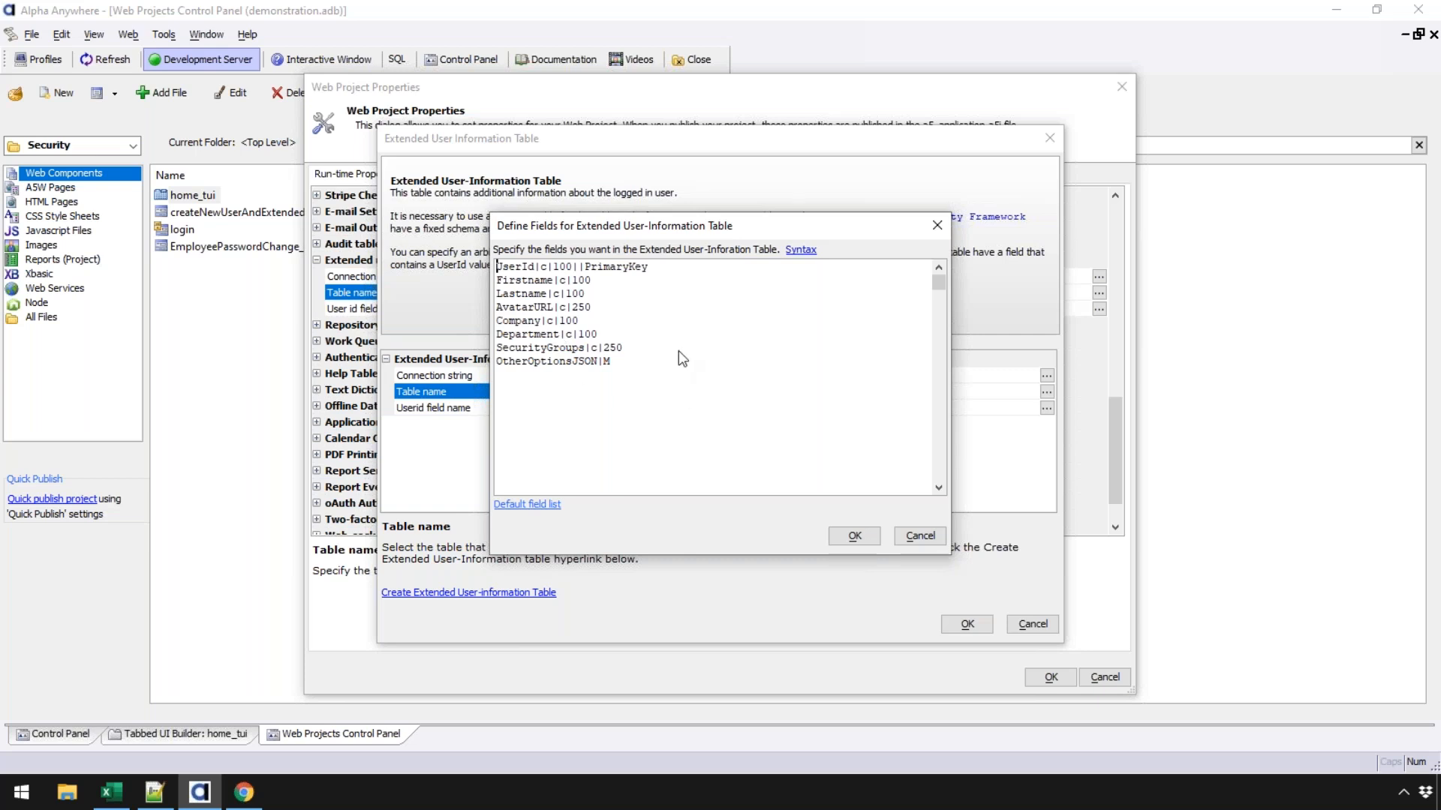
click(919, 536)
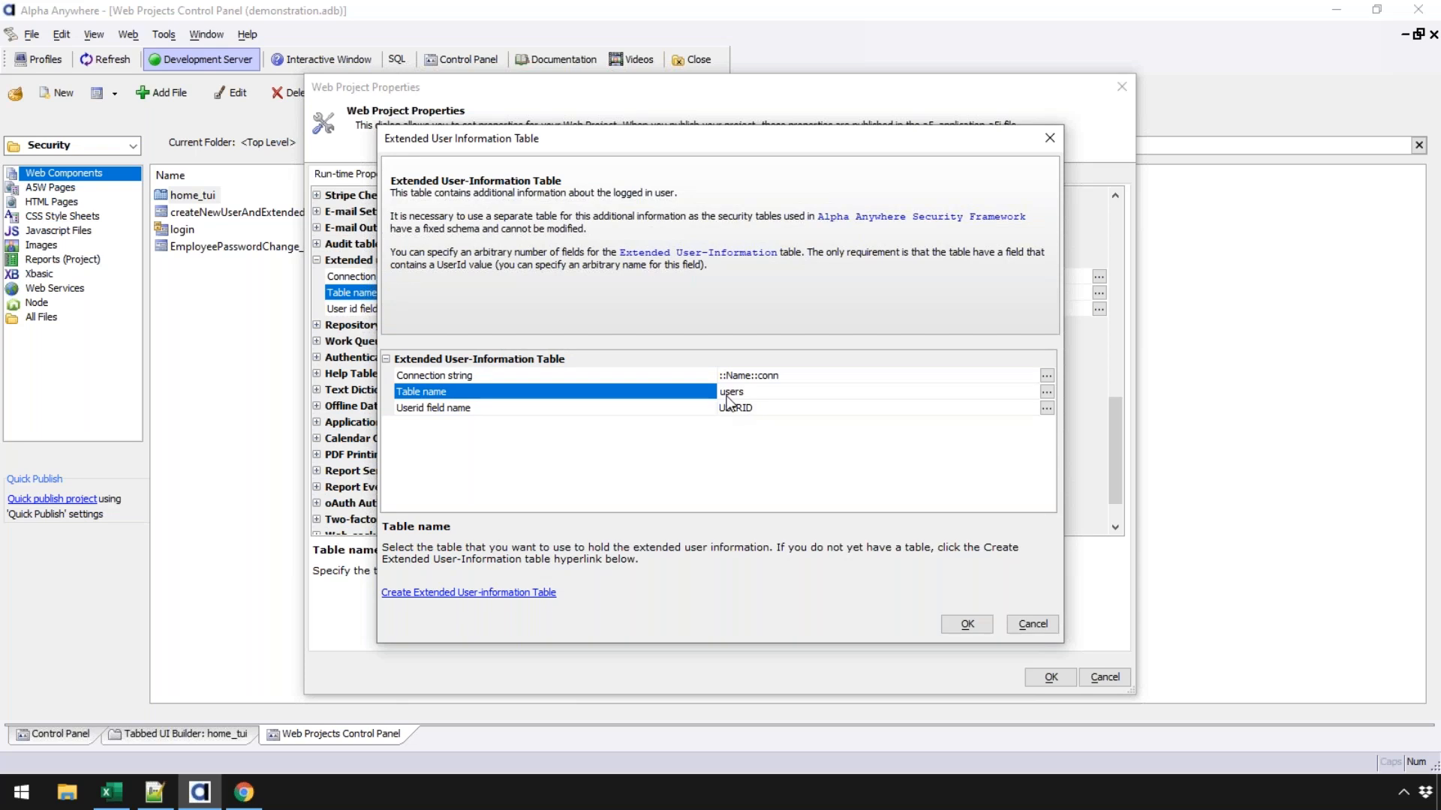
- Cancel the Extended User Information Table changes and close Web Project Properties without saving
click(485, 409)
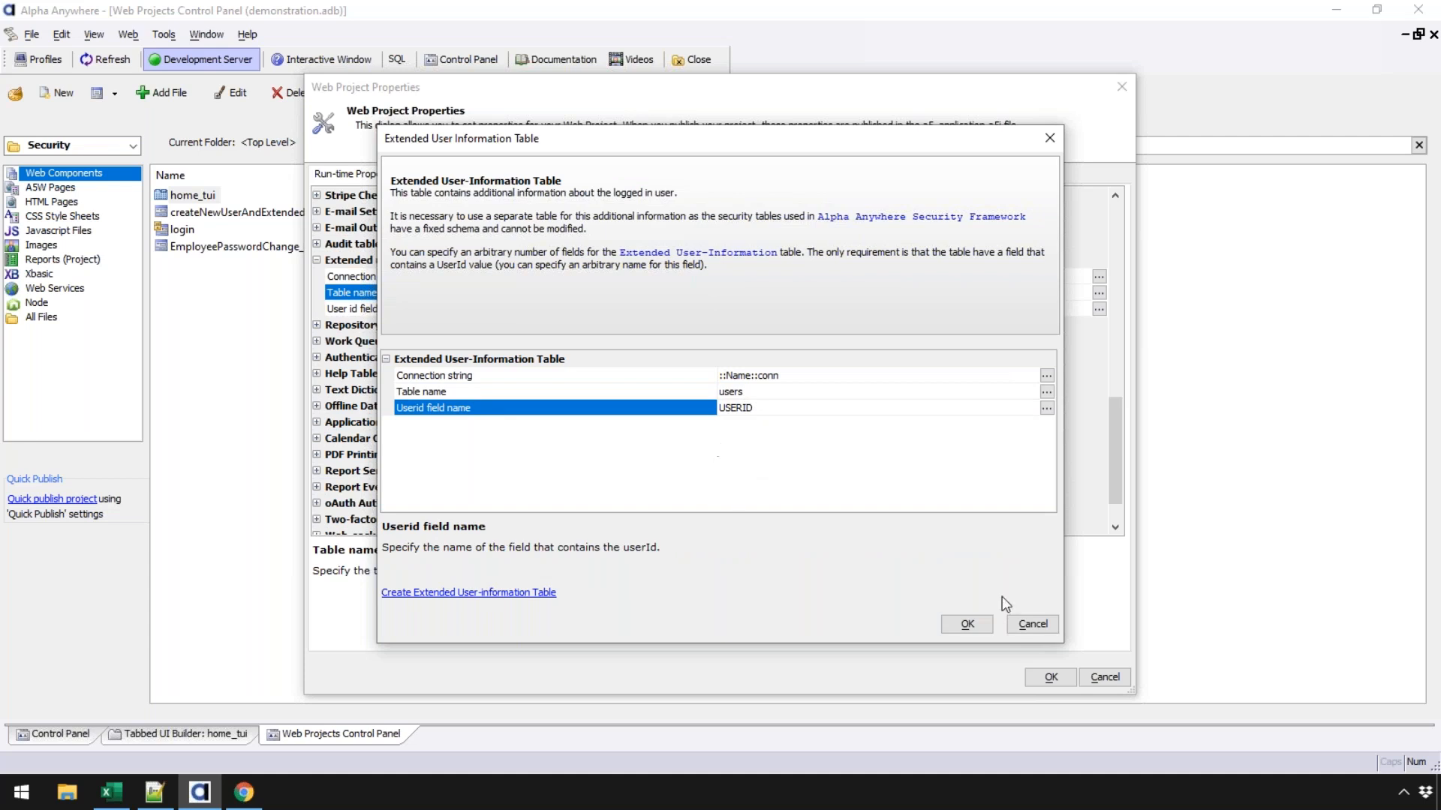
click(1036, 626)
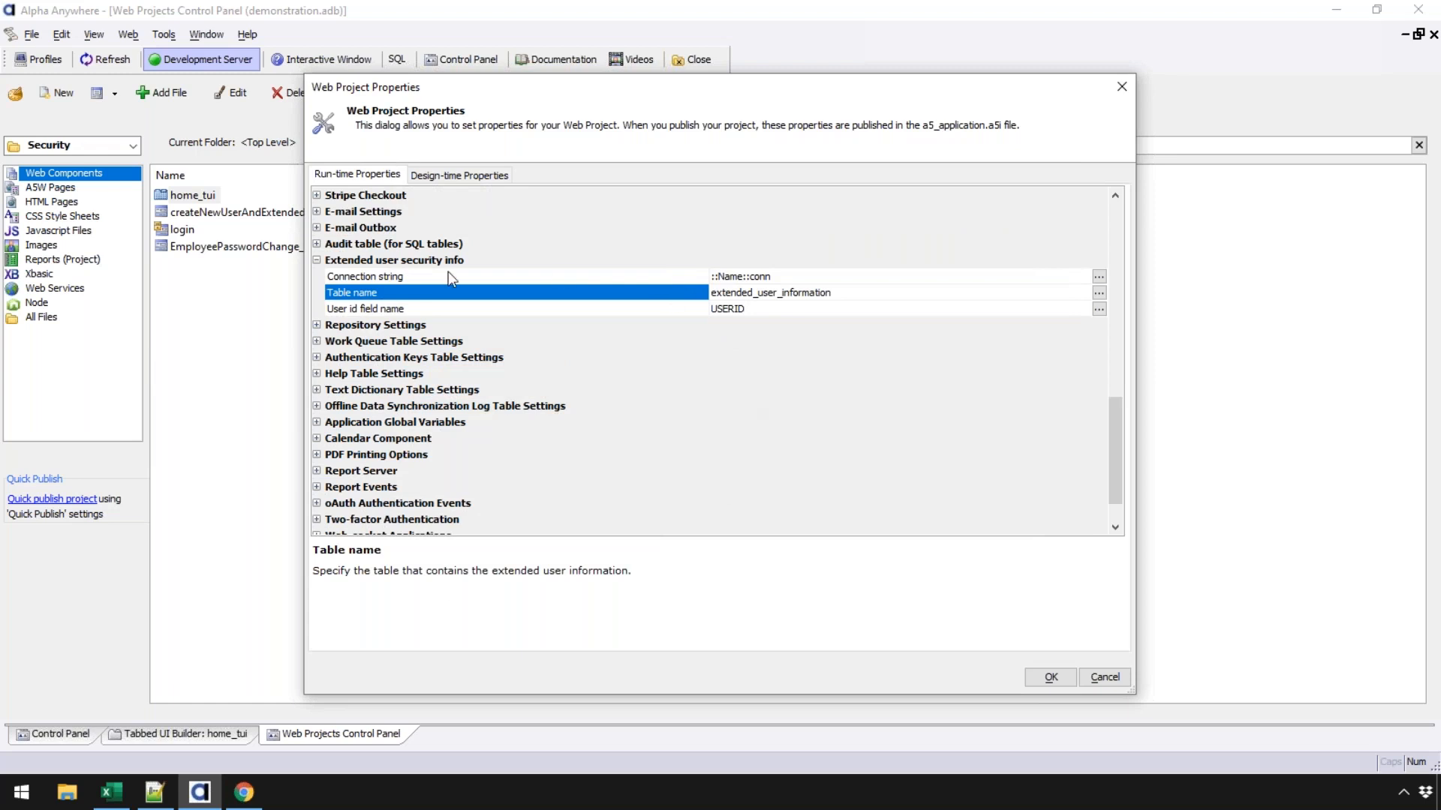
click(674, 309)
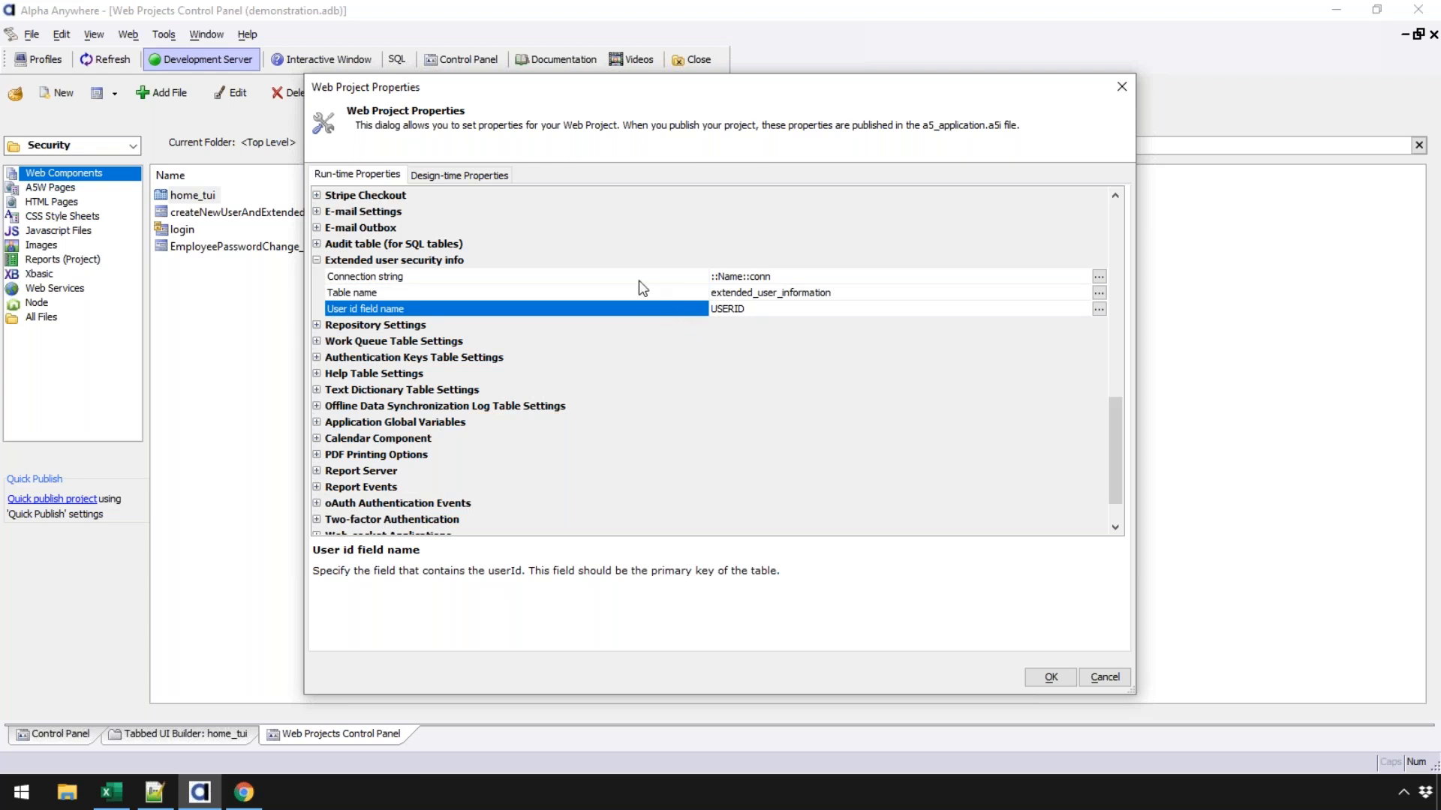
click(1108, 678)
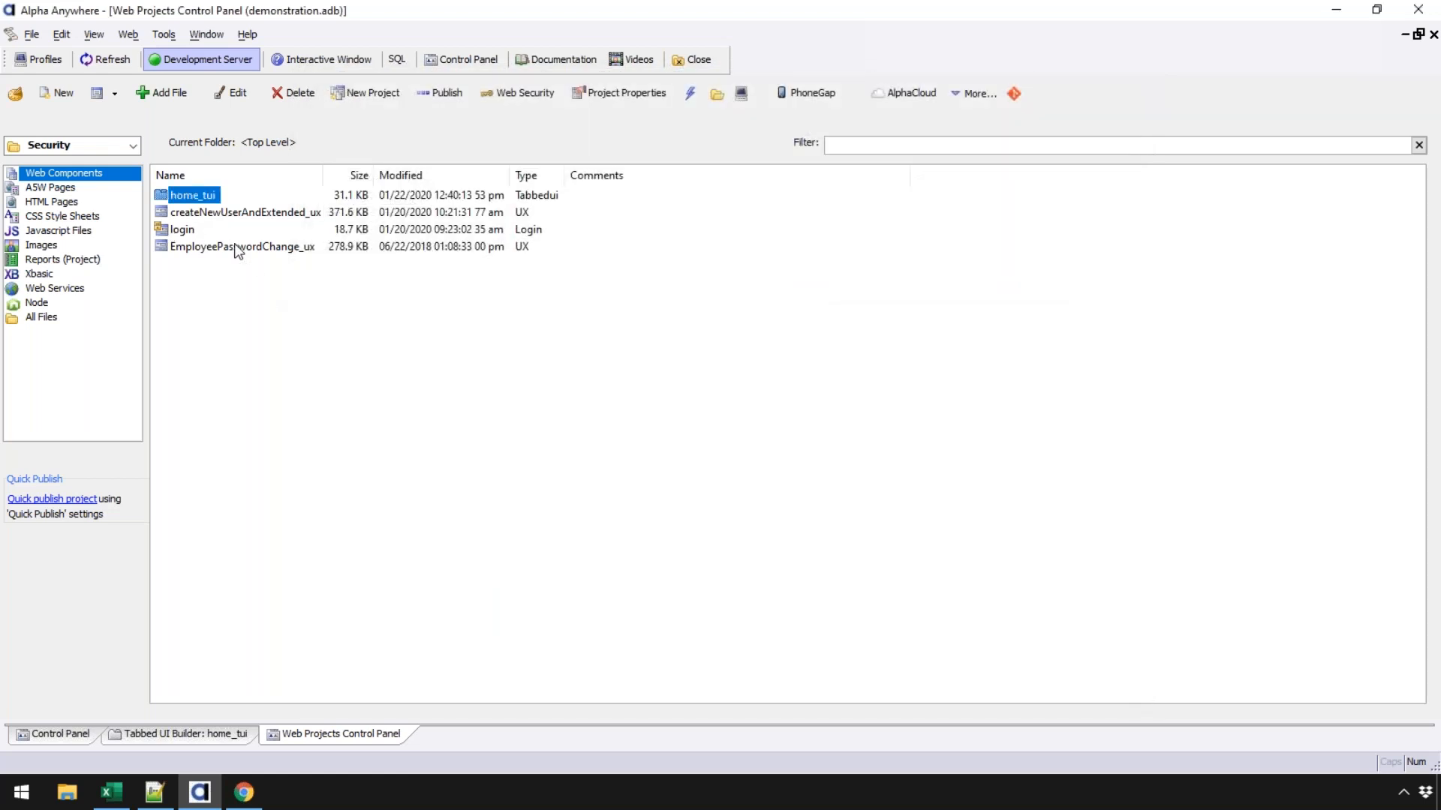
- Start a new UX web component and browse the template list
click(57, 93)
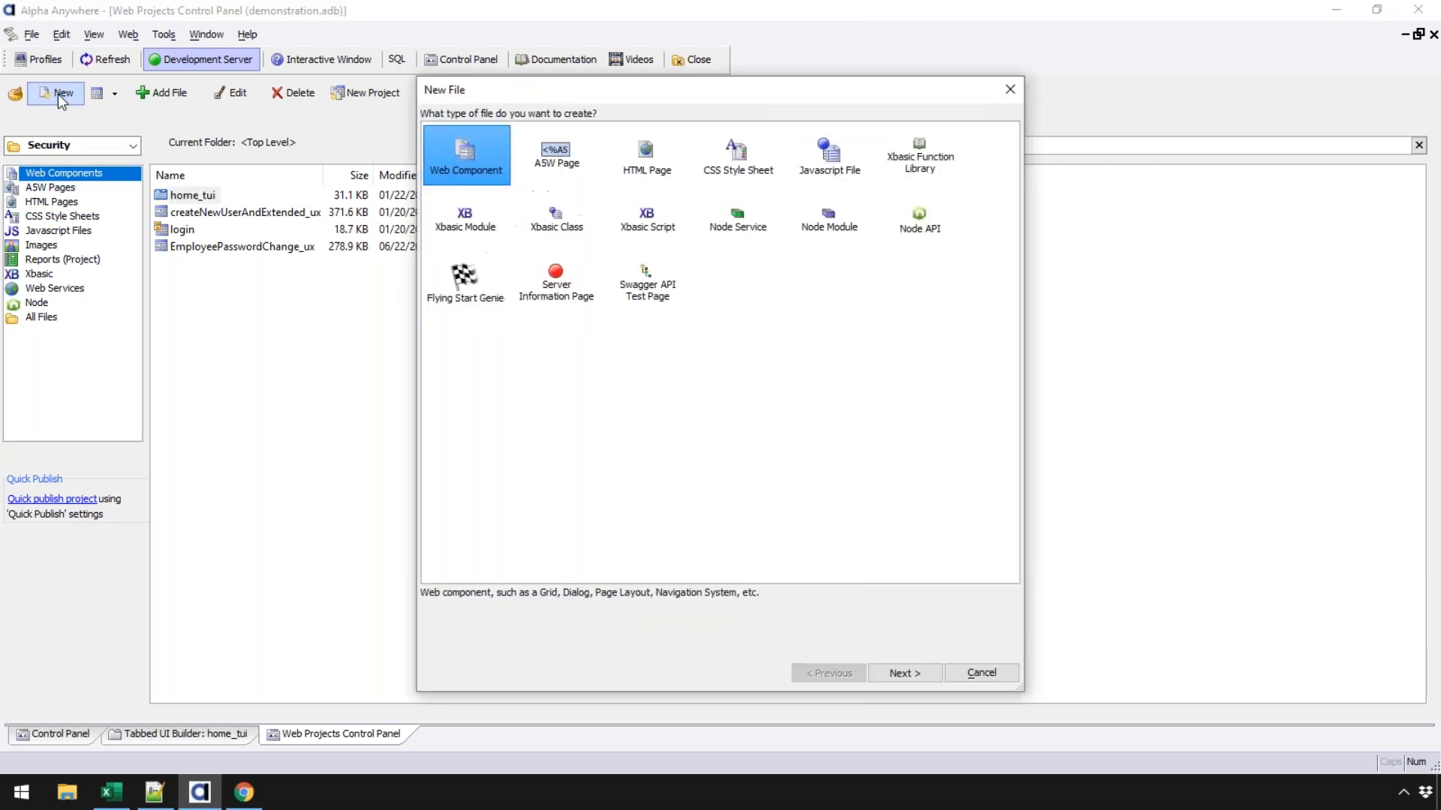
click(904, 673)
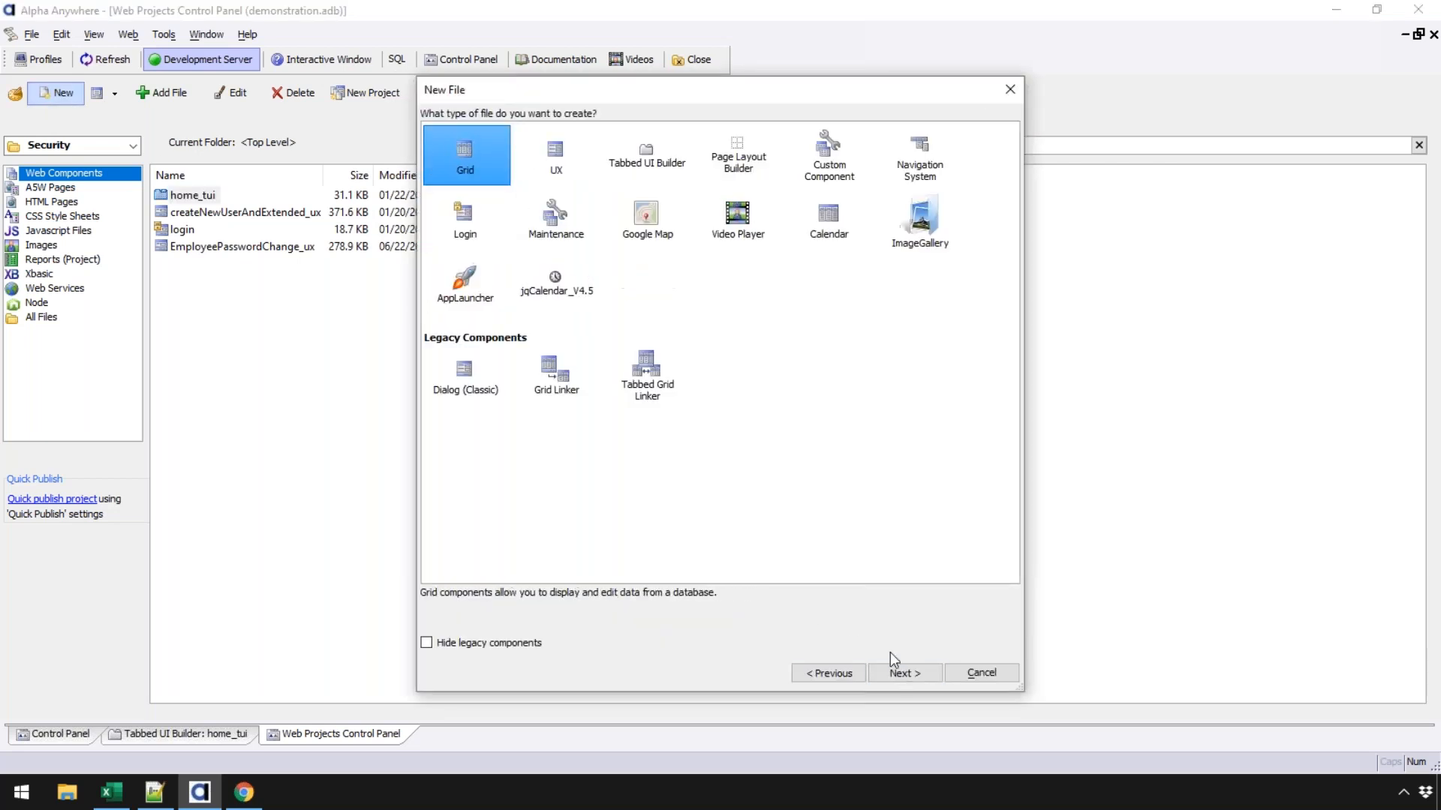
click(905, 672)
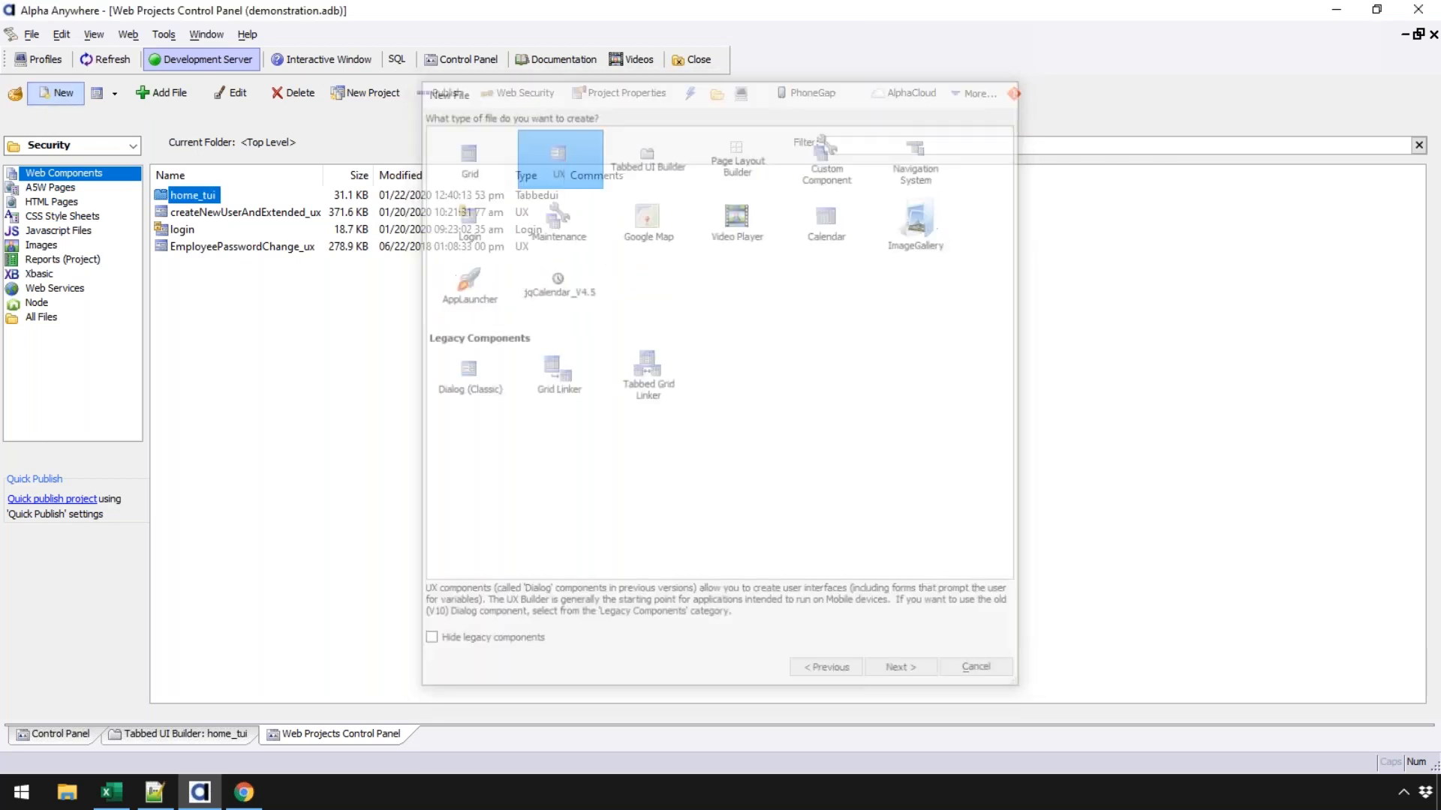
click(1004, 239)
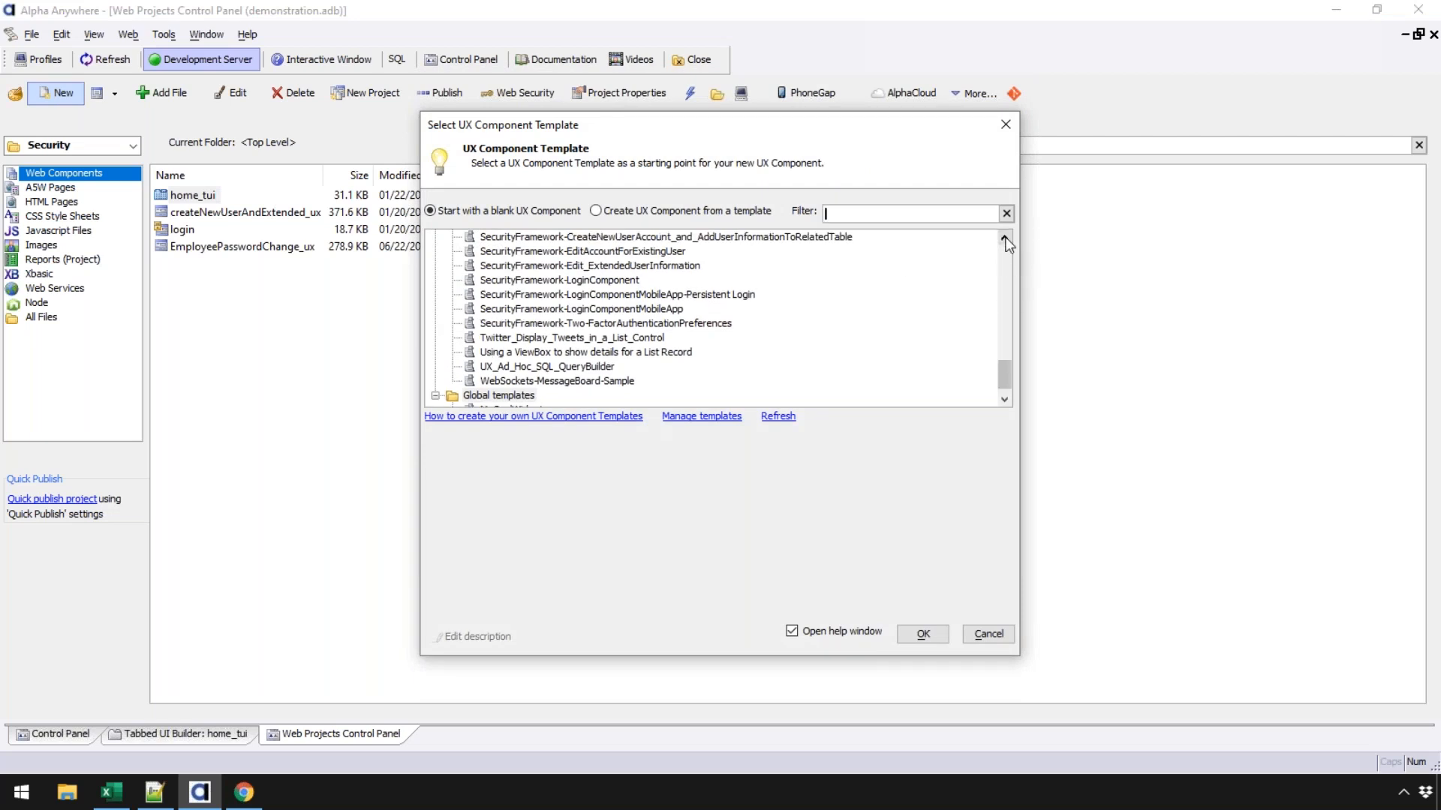
click(1005, 238)
click(1004, 238)
click(1004, 238)
drag(1006, 373, 1007, 367)
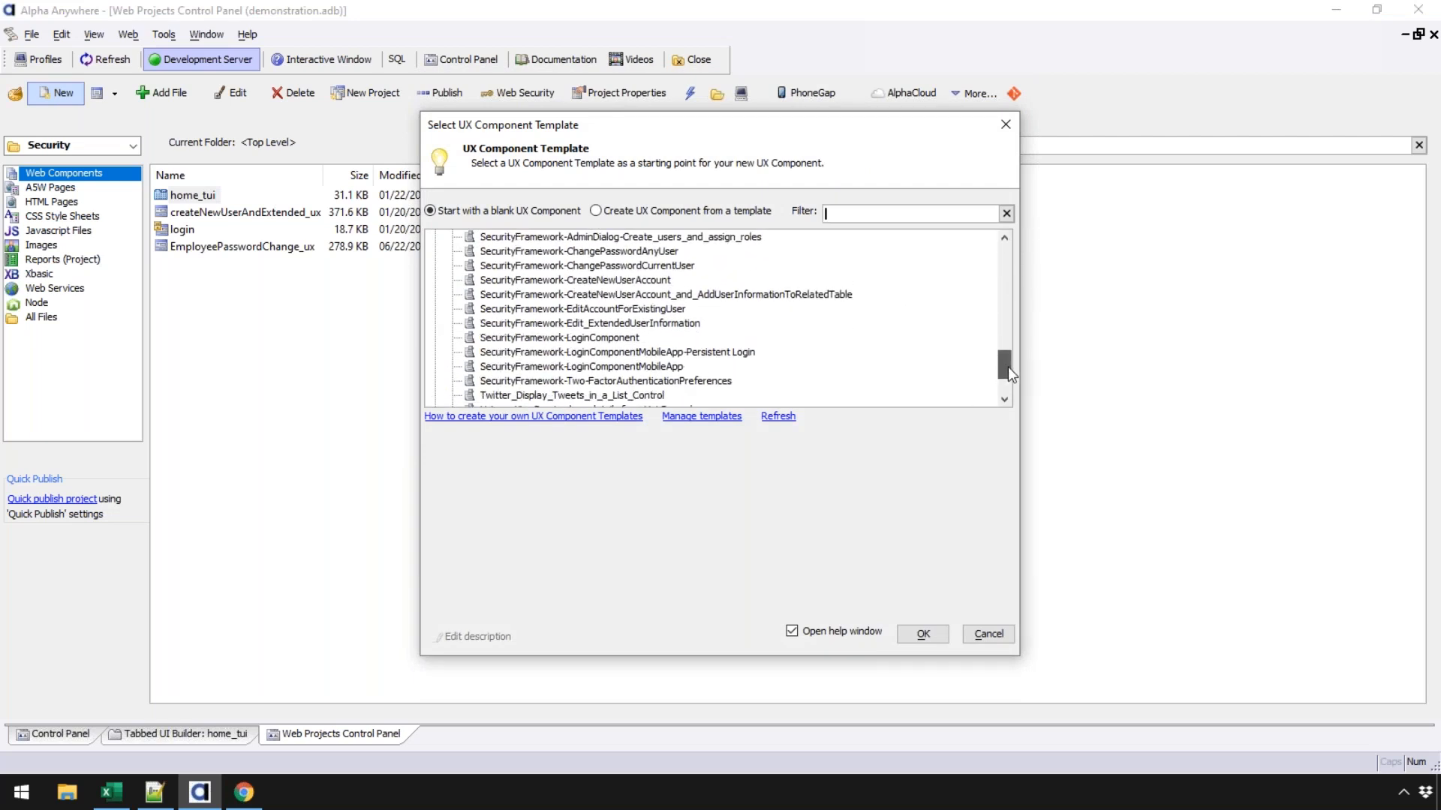
- Choose the SecurityFramework-CreateNewUserAccount_and_AddUserInformationToRelatedTable template and refresh the database schema
click(639, 295)
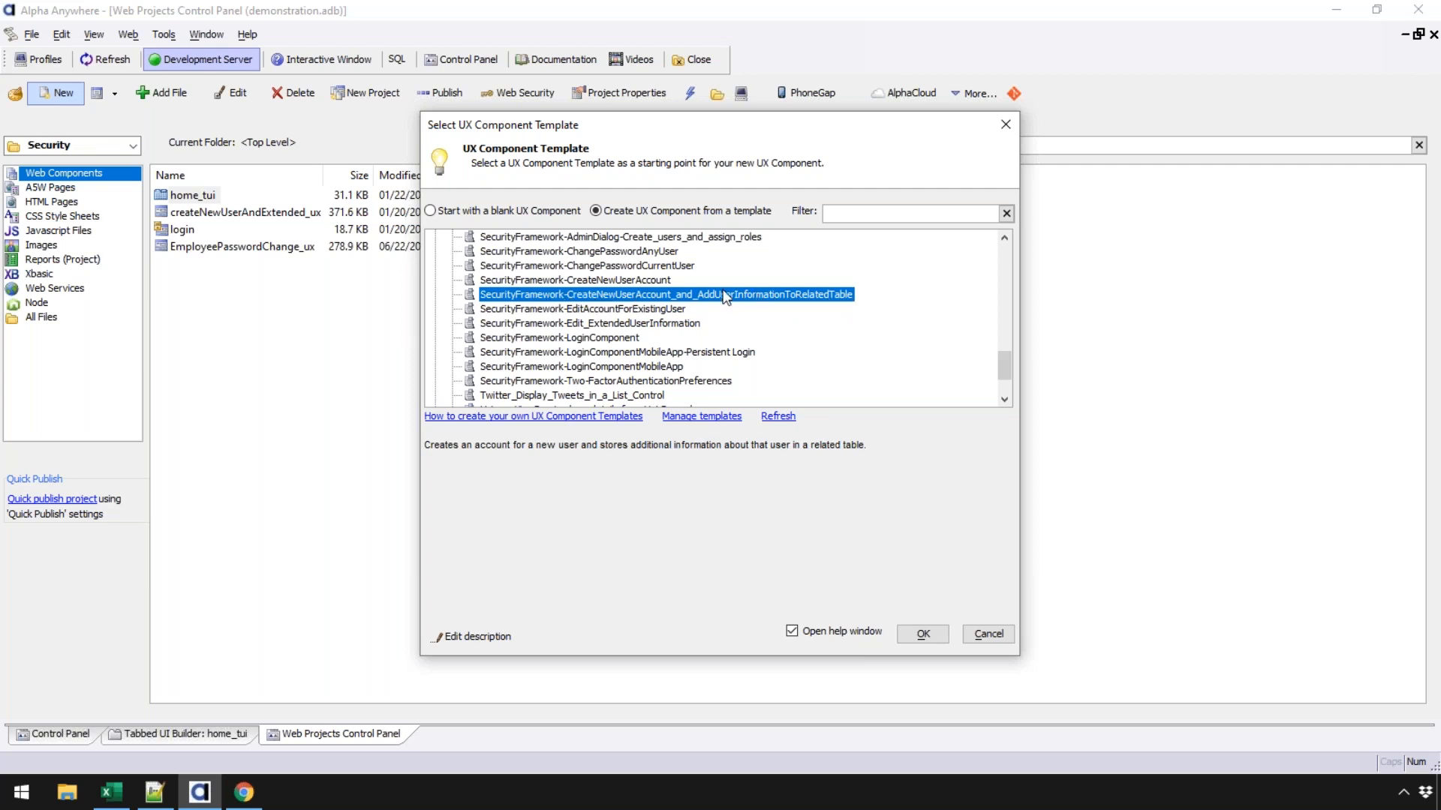
click(648, 282)
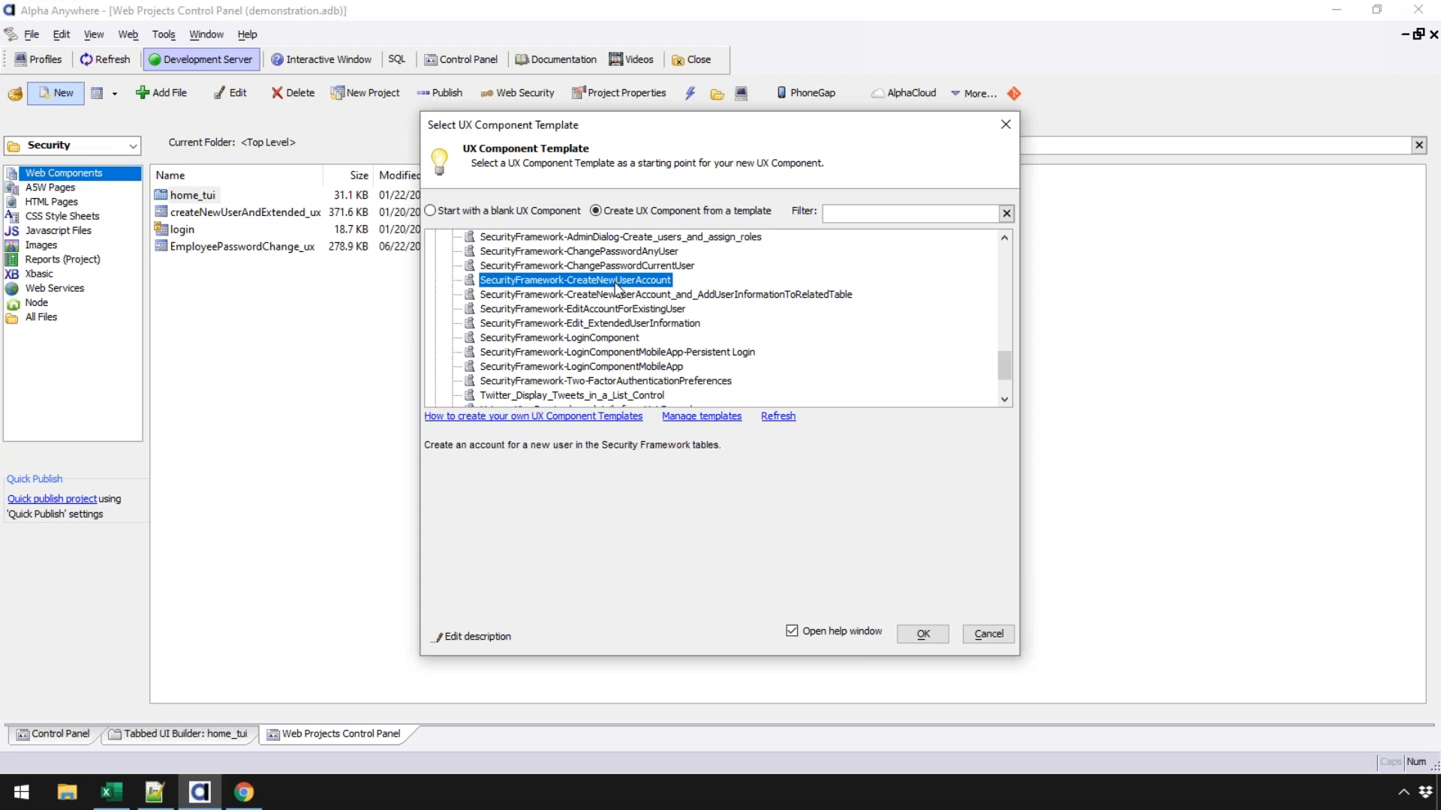
click(619, 295)
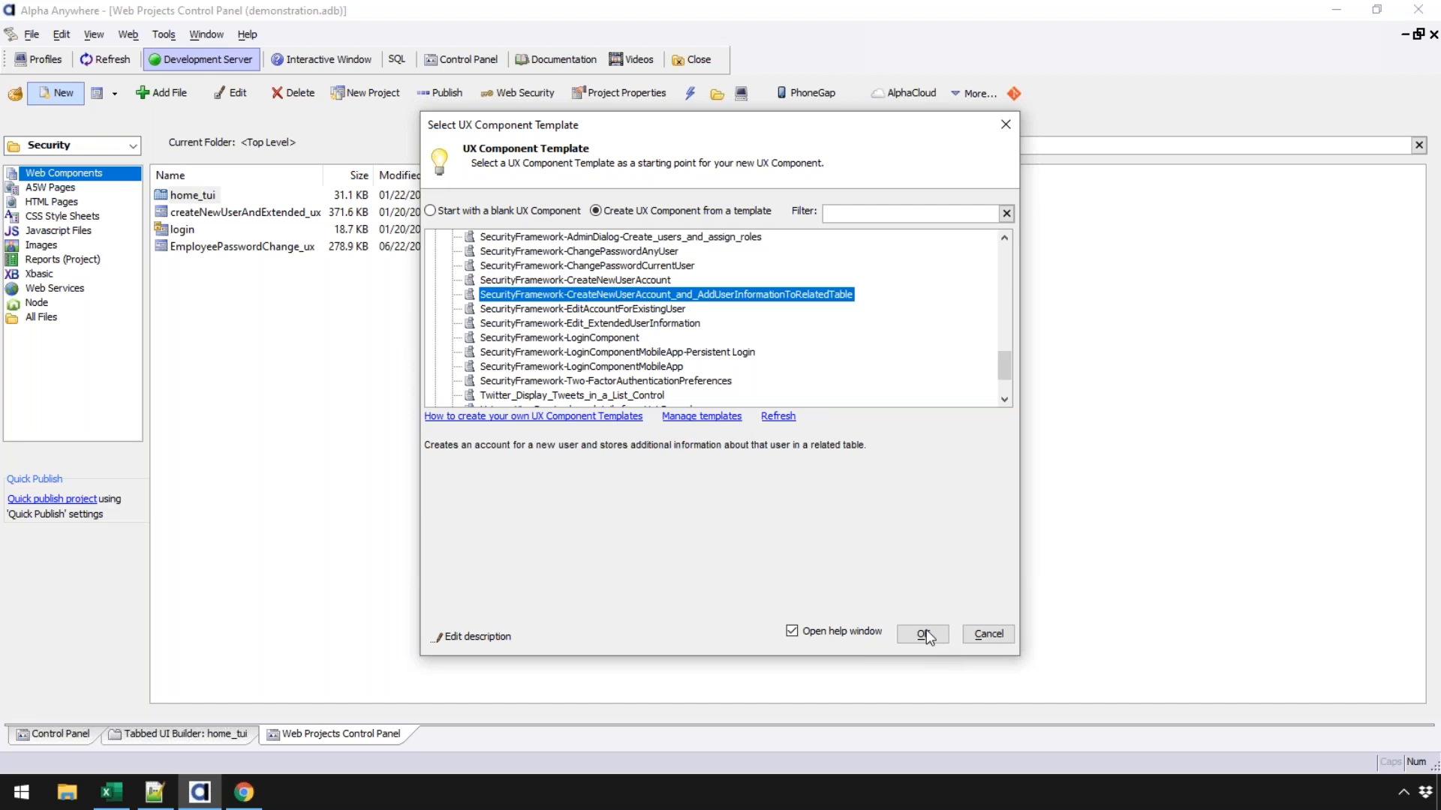
click(924, 634)
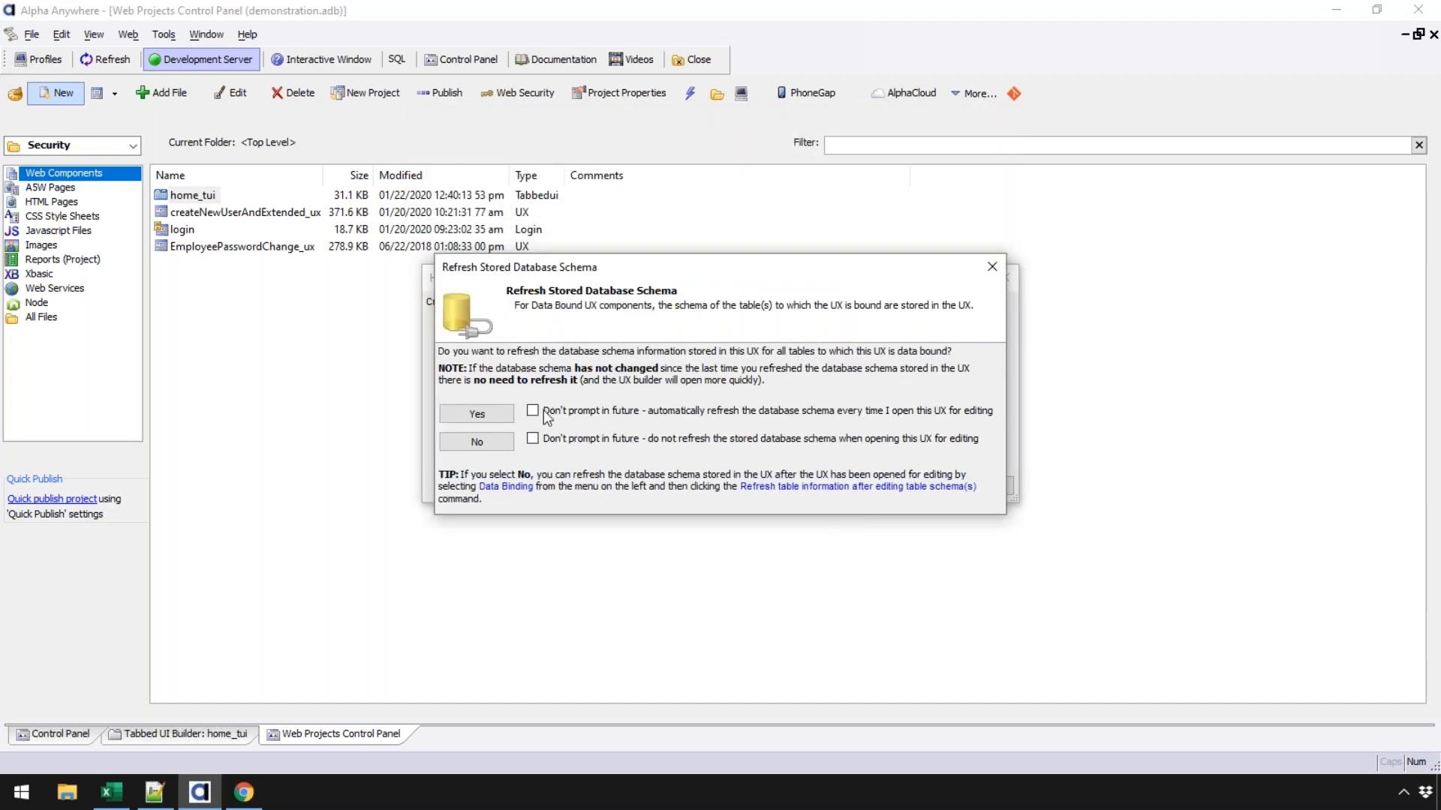
click(533, 412)
click(508, 414)
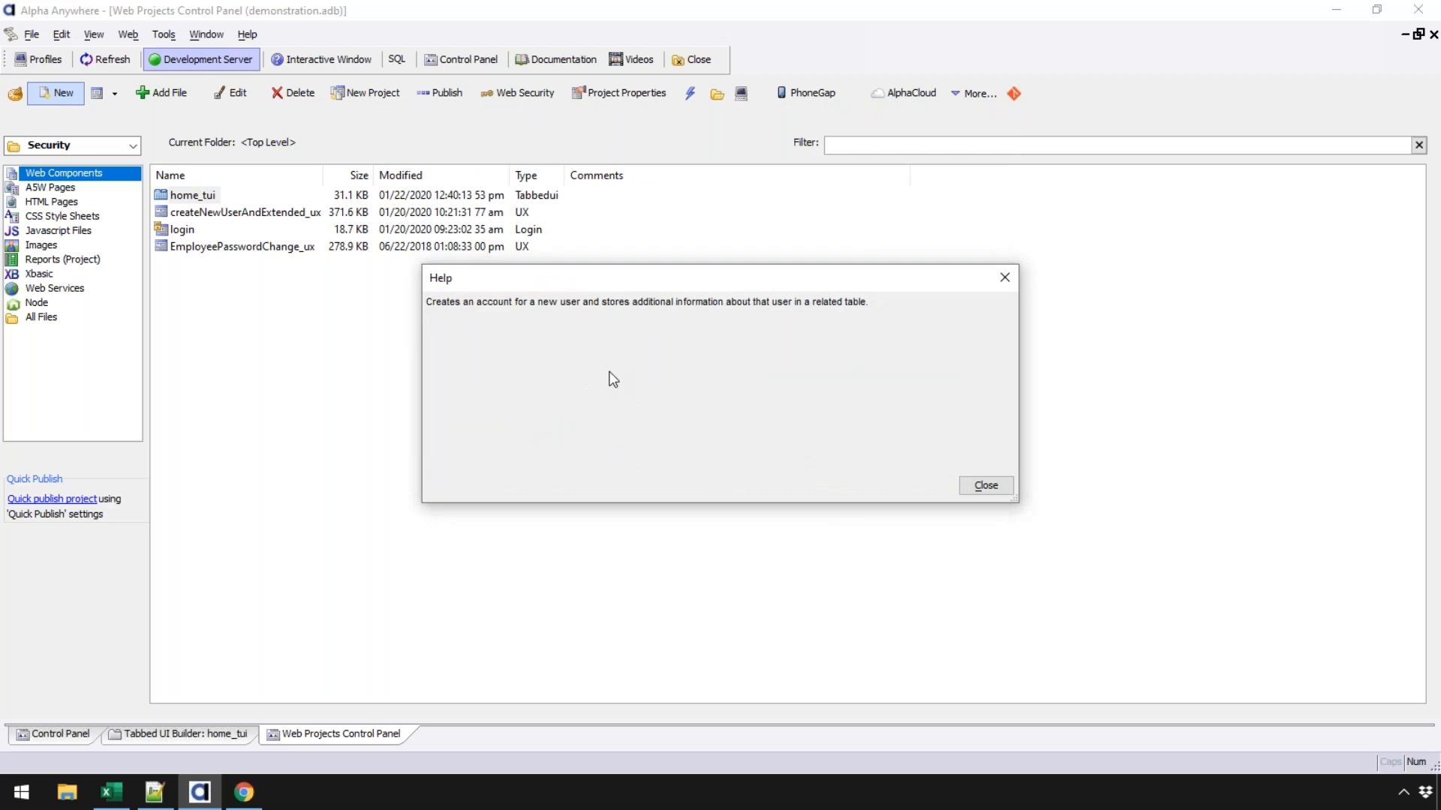
- Change the new UX's style from iOS7 to the project style and show its control tree
click(984, 486)
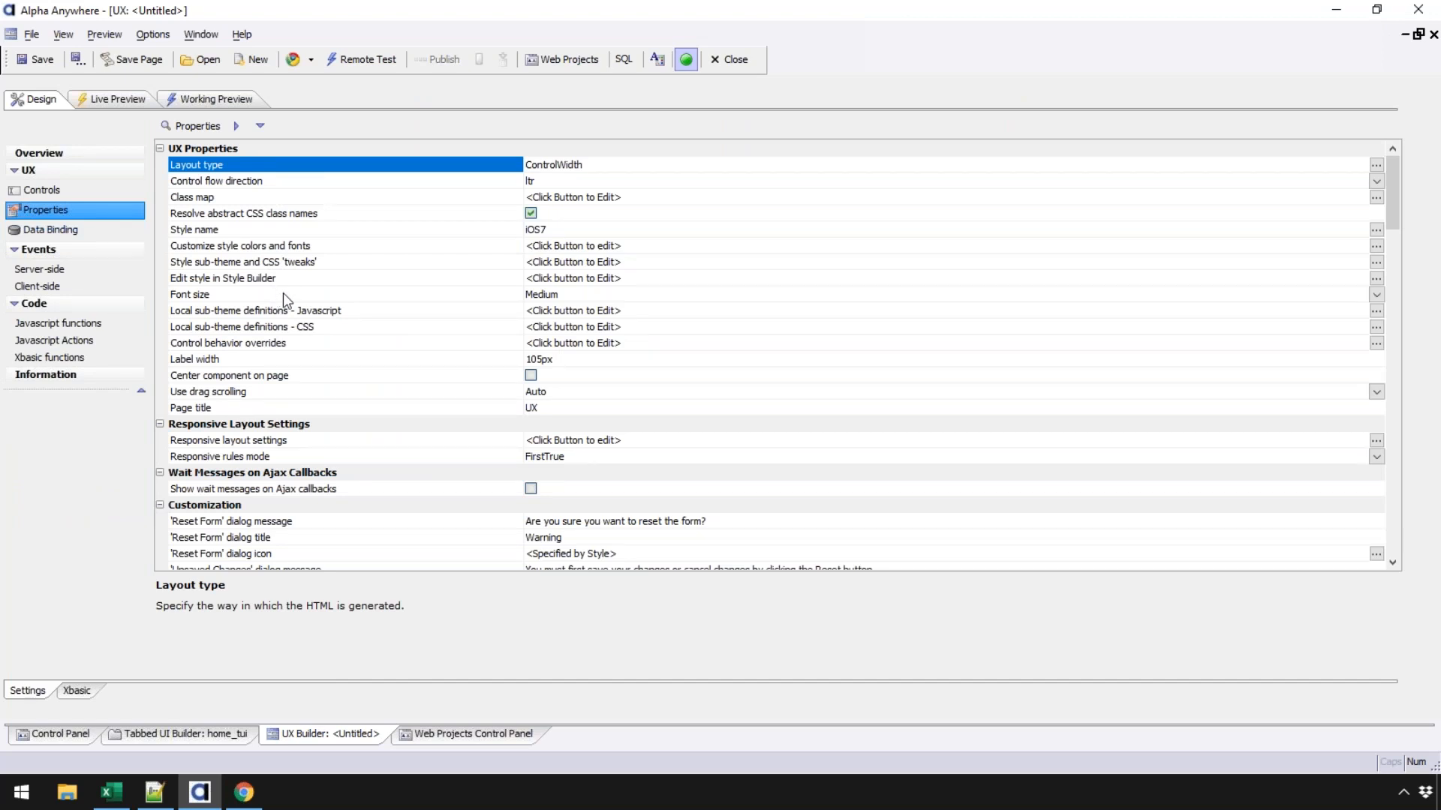
click(224, 230)
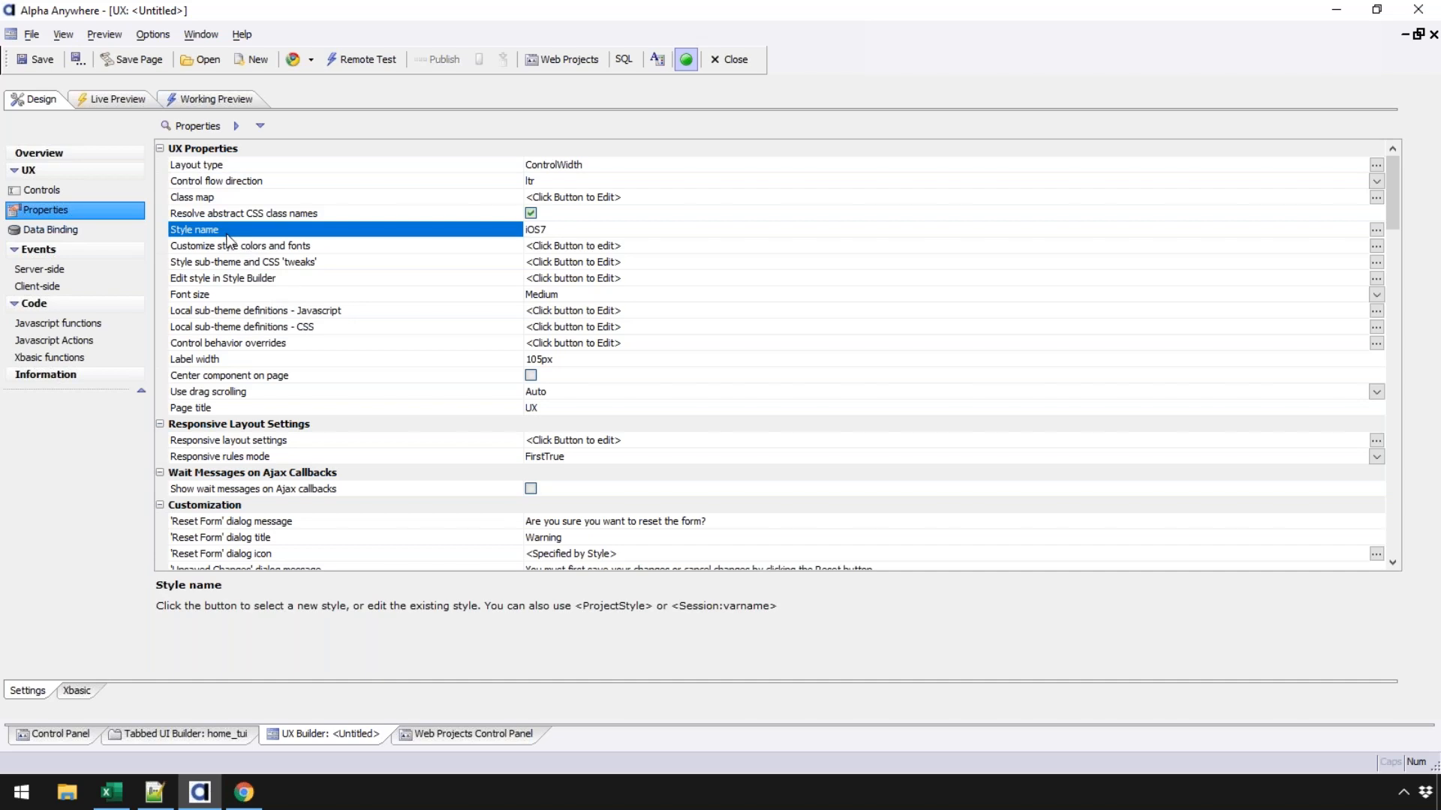
double_click(500, 232)
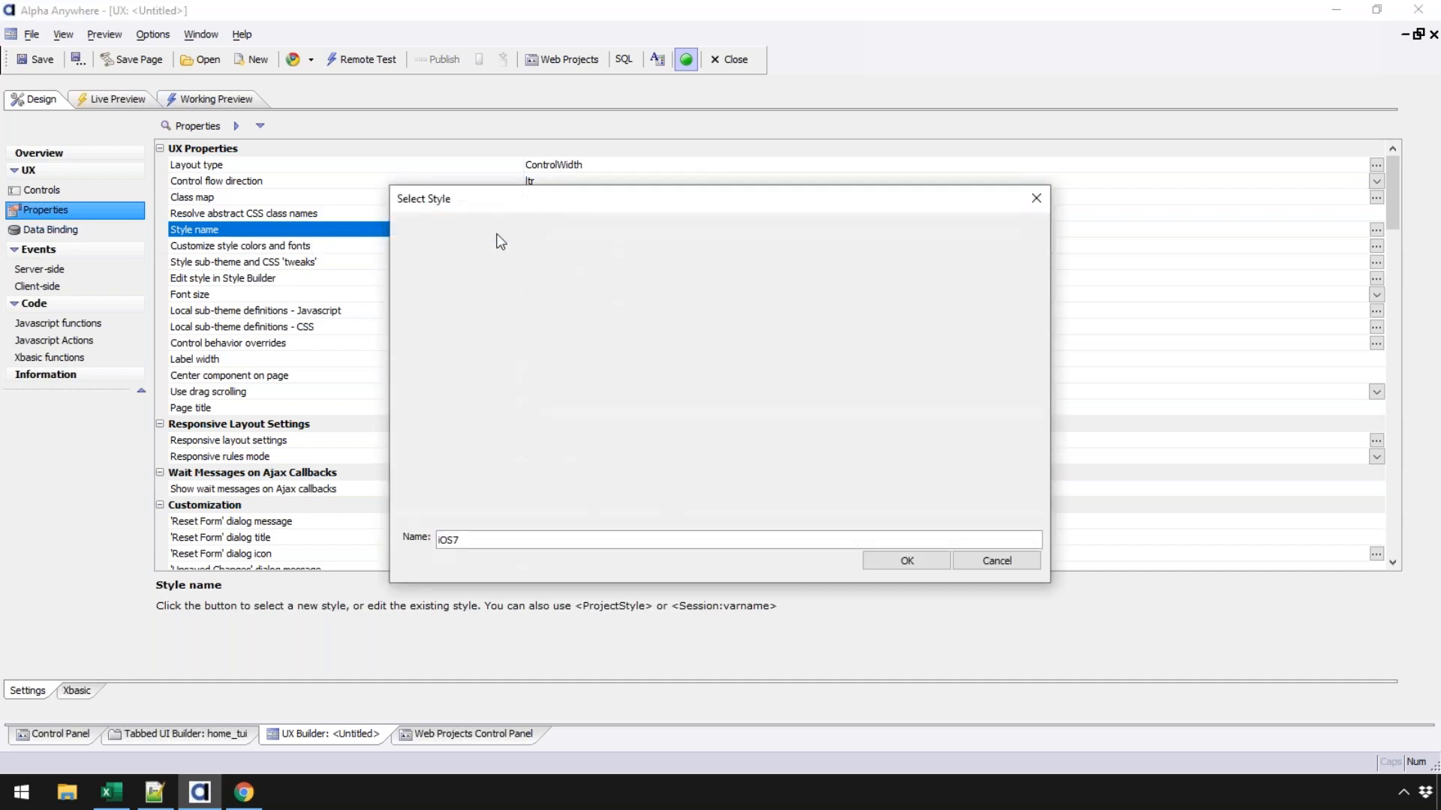
click(476, 504)
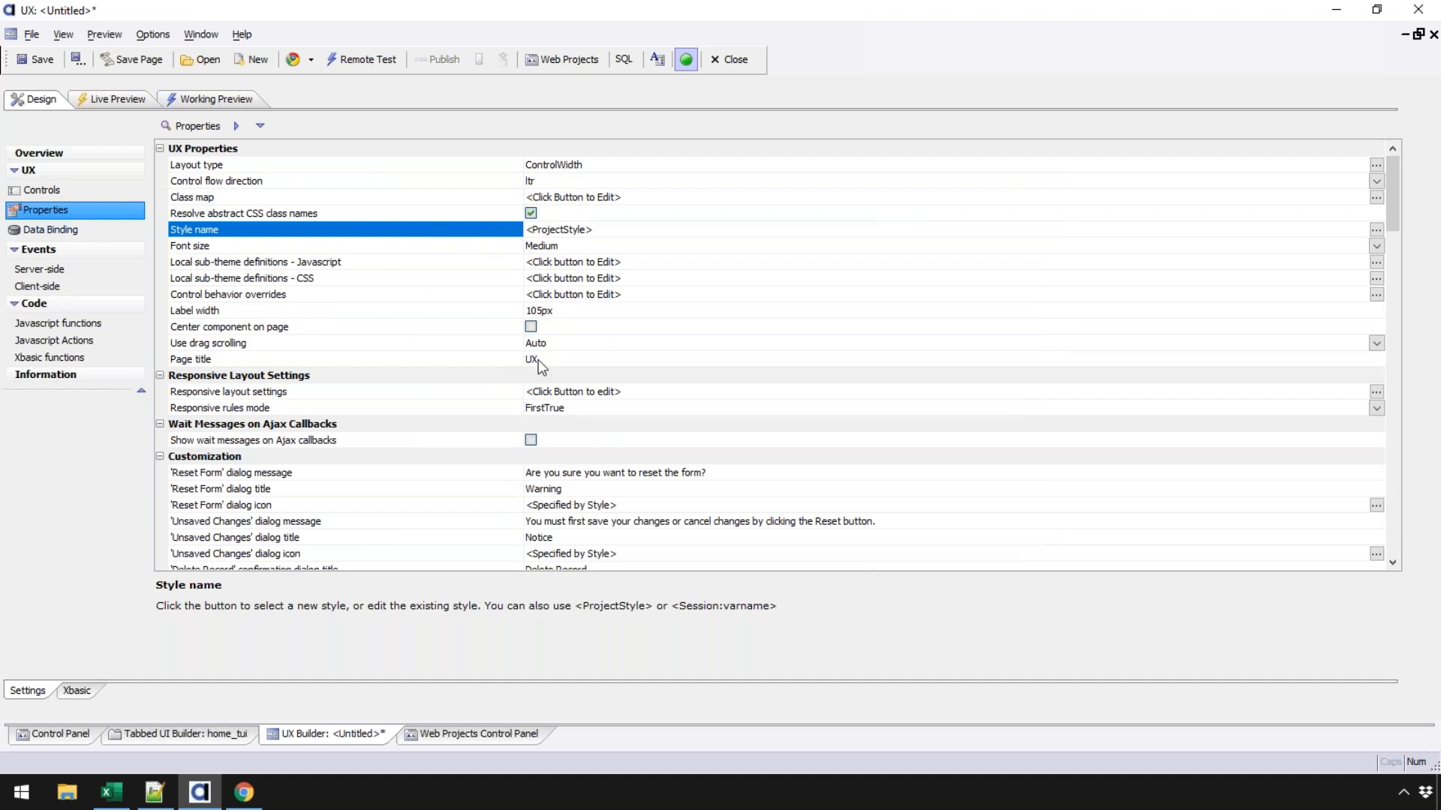
click(43, 191)
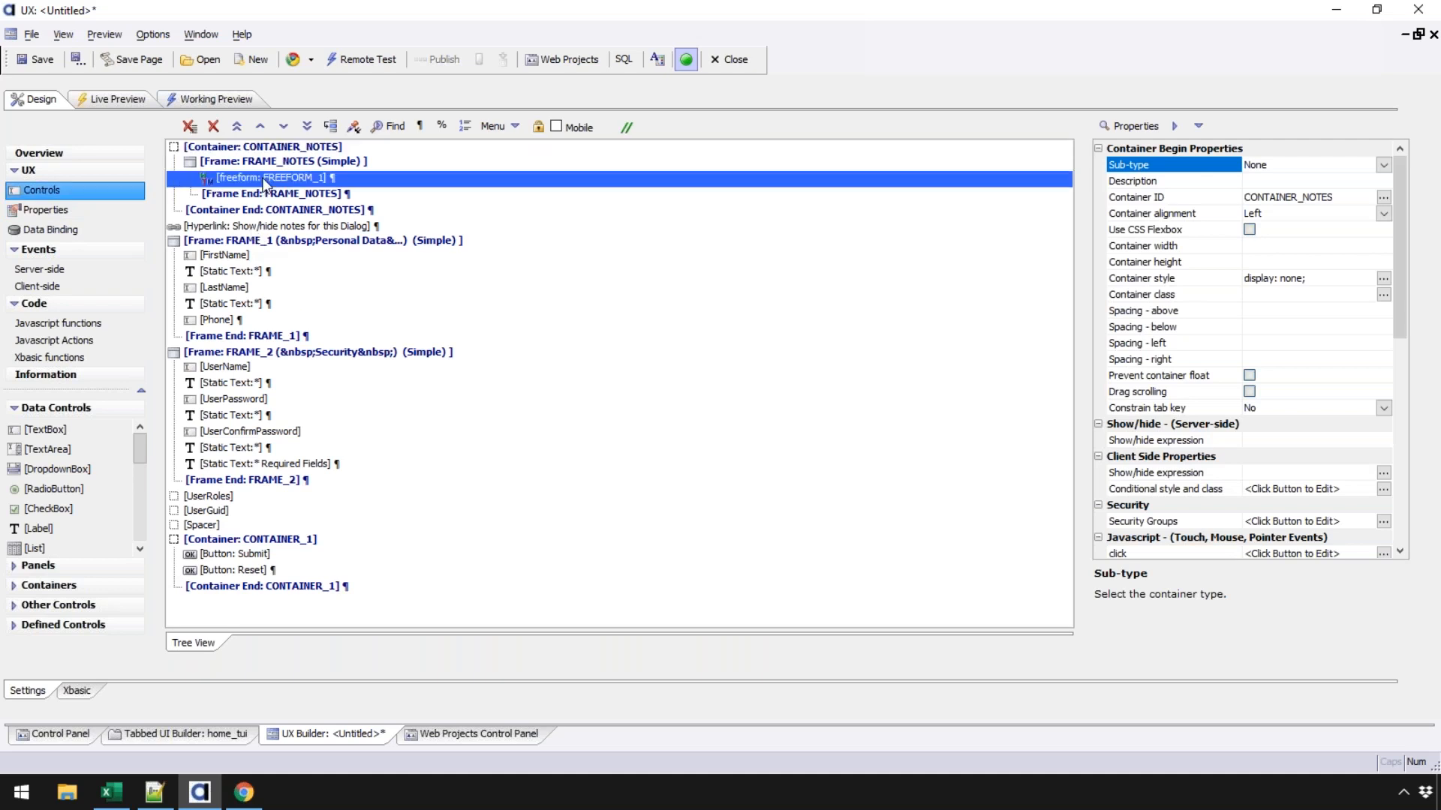
- Inspect the HTML notes control and FRAME_1's FirstName, LastName and Phone fields
click(264, 180)
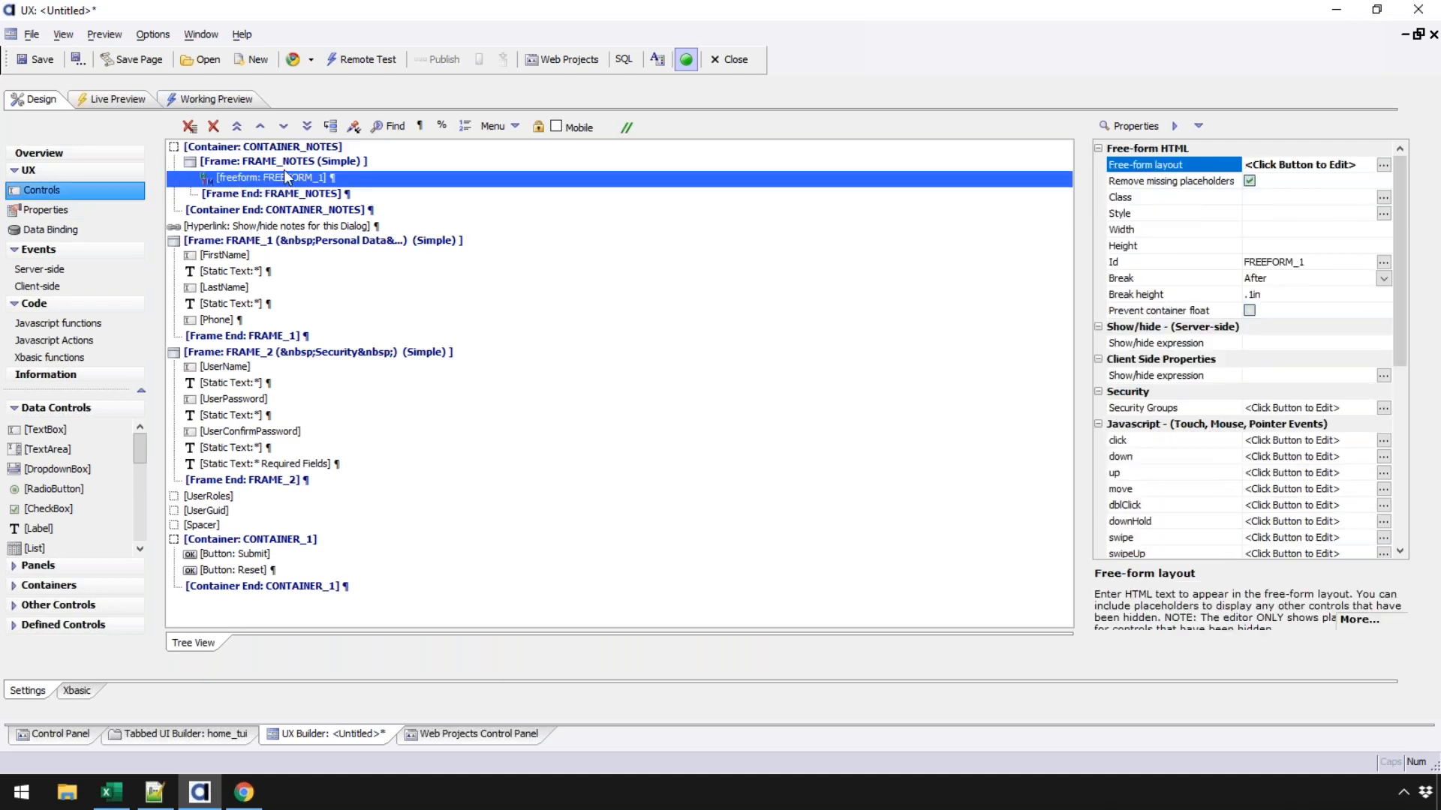
drag(297, 241, 306, 339)
click(237, 240)
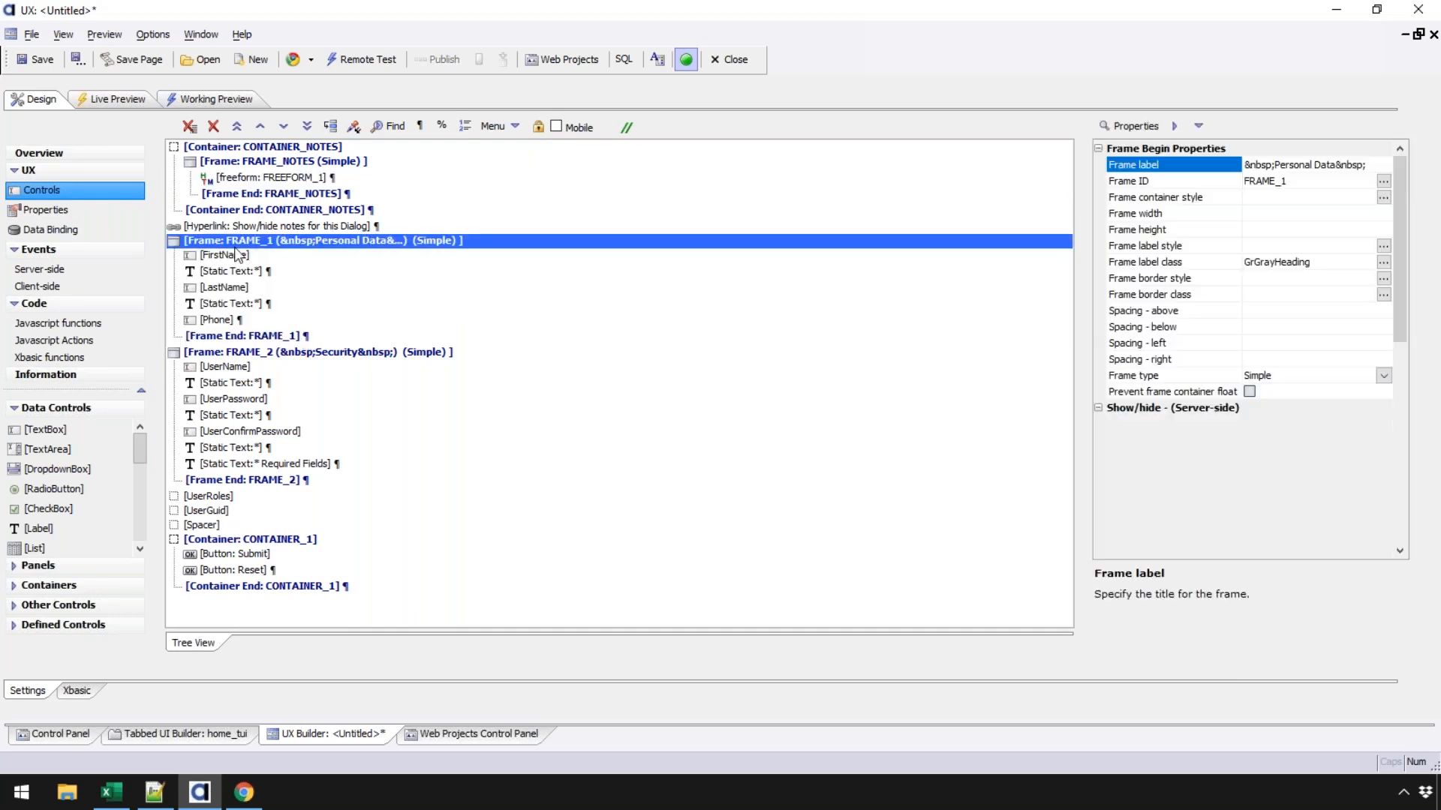
click(237, 255)
click(236, 291)
click(236, 320)
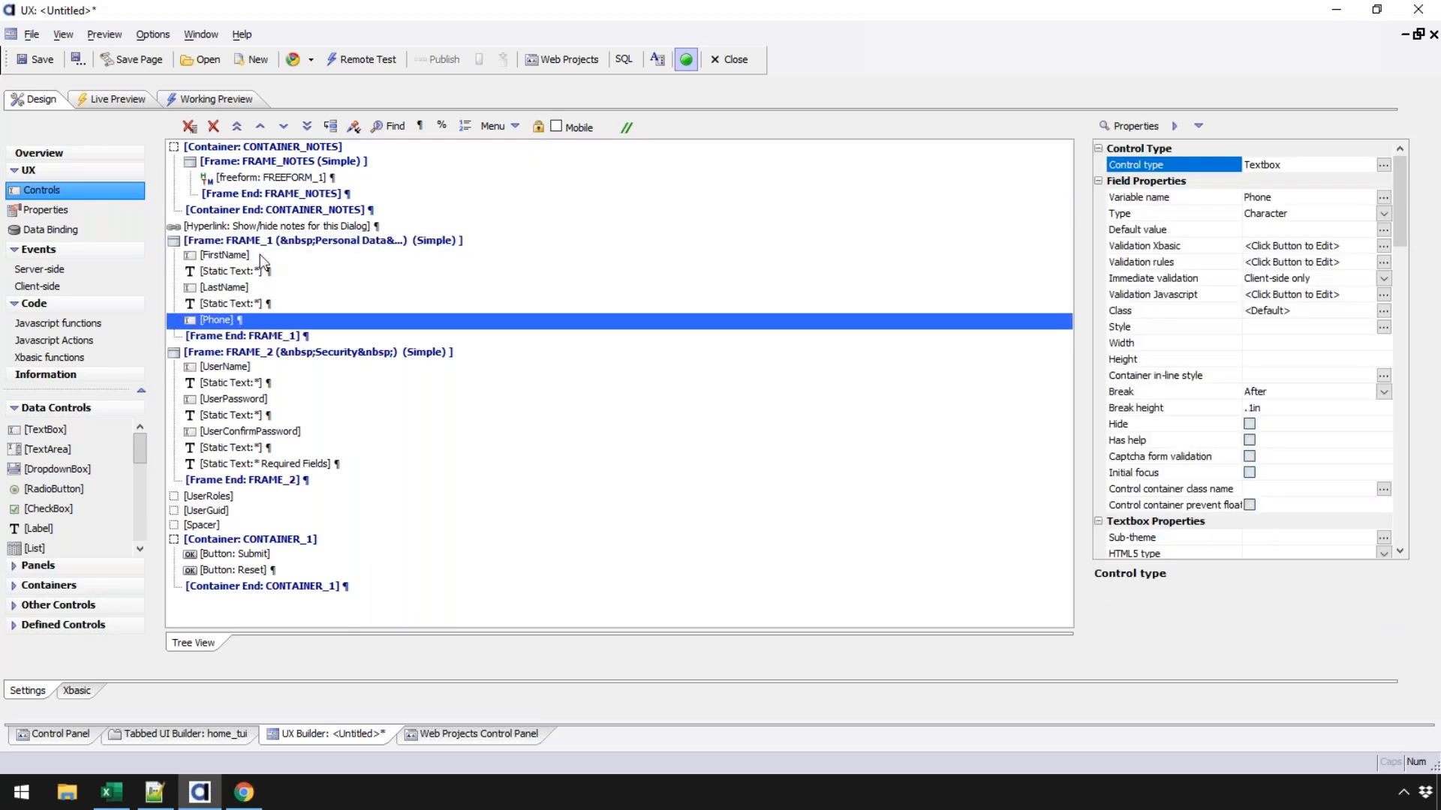
drag(275, 241, 276, 336)
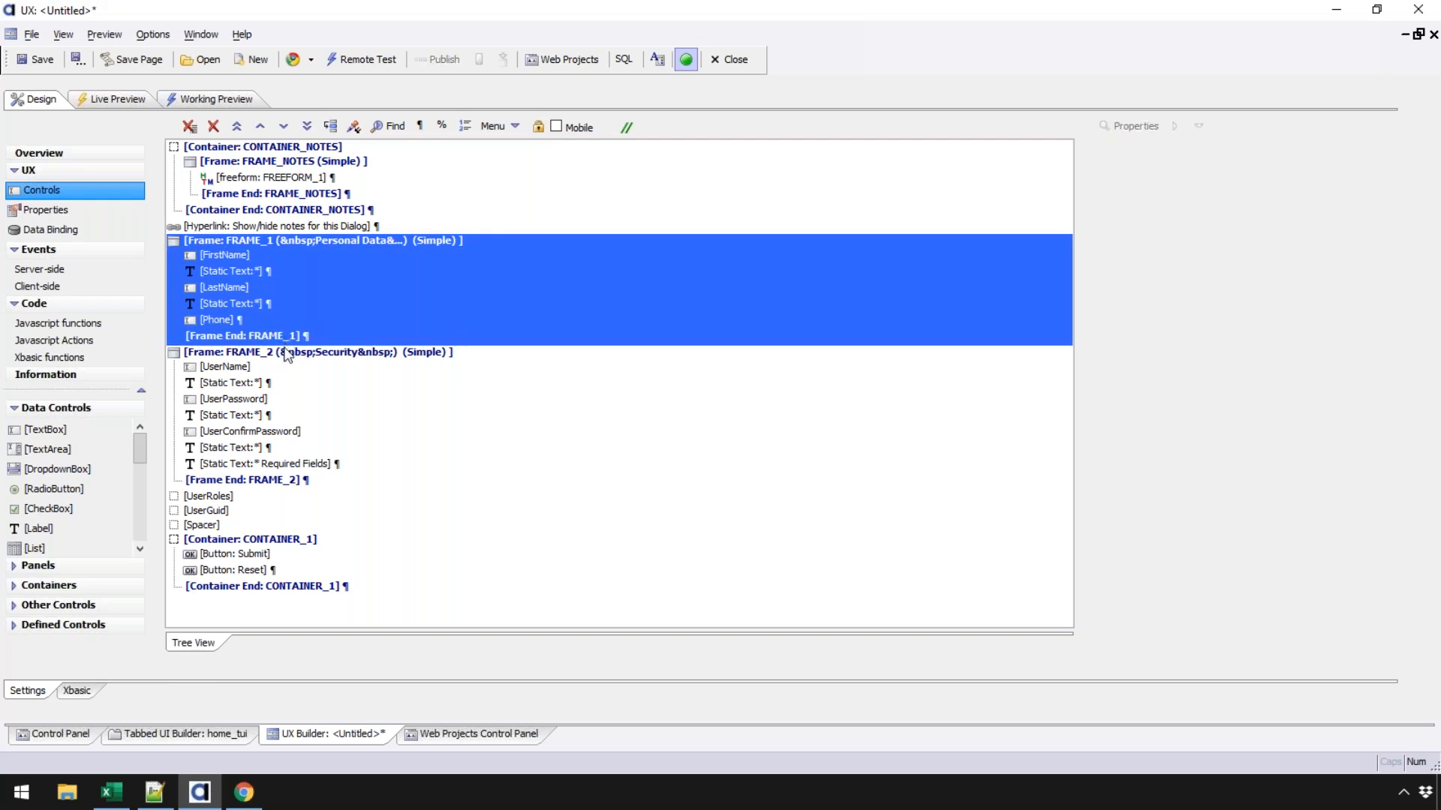
- Inspect FRAME_2's UserName, UserPassword, UserConfirmPassword, hidden UserRoles and UserGuid fields, and the spacer
drag(278, 354, 283, 484)
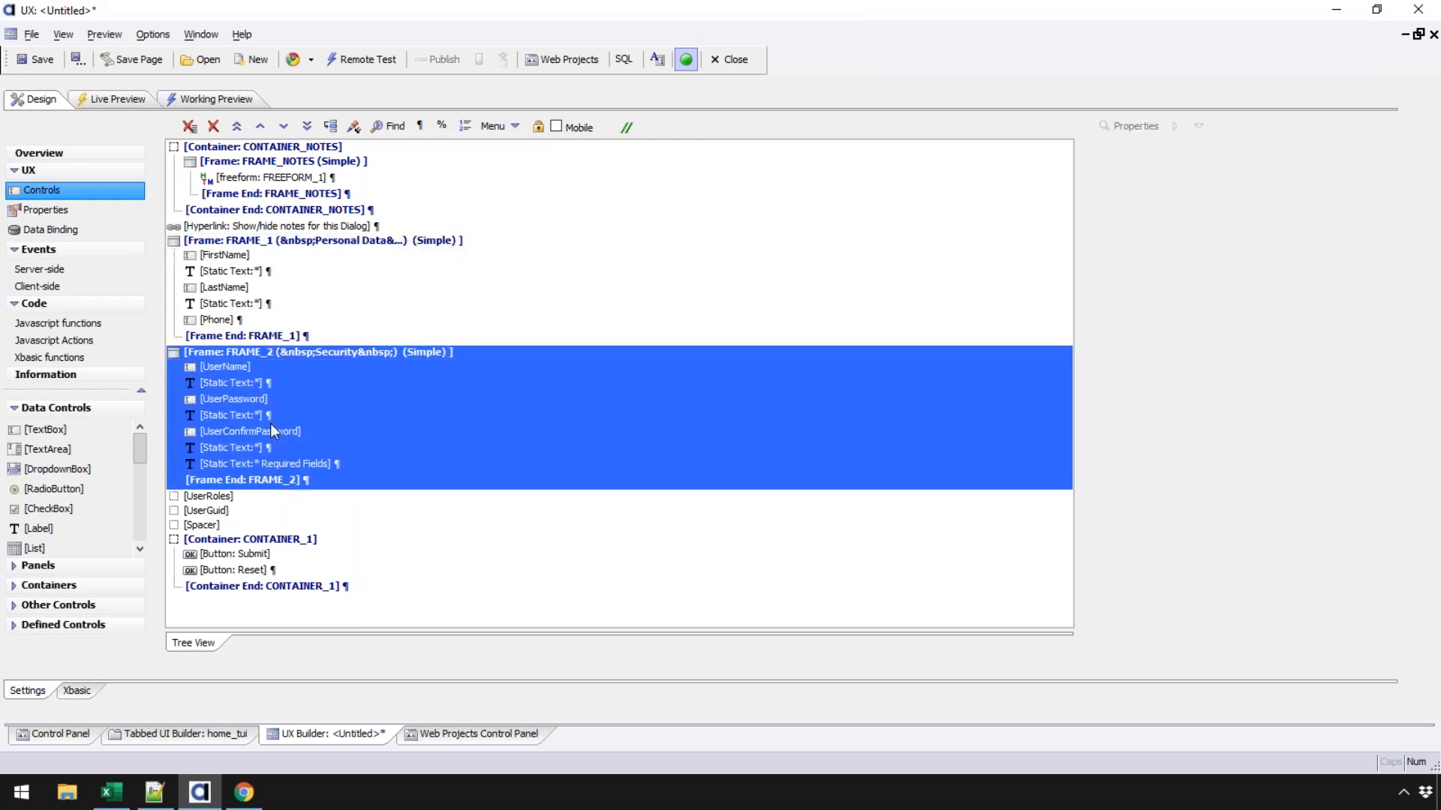
click(233, 367)
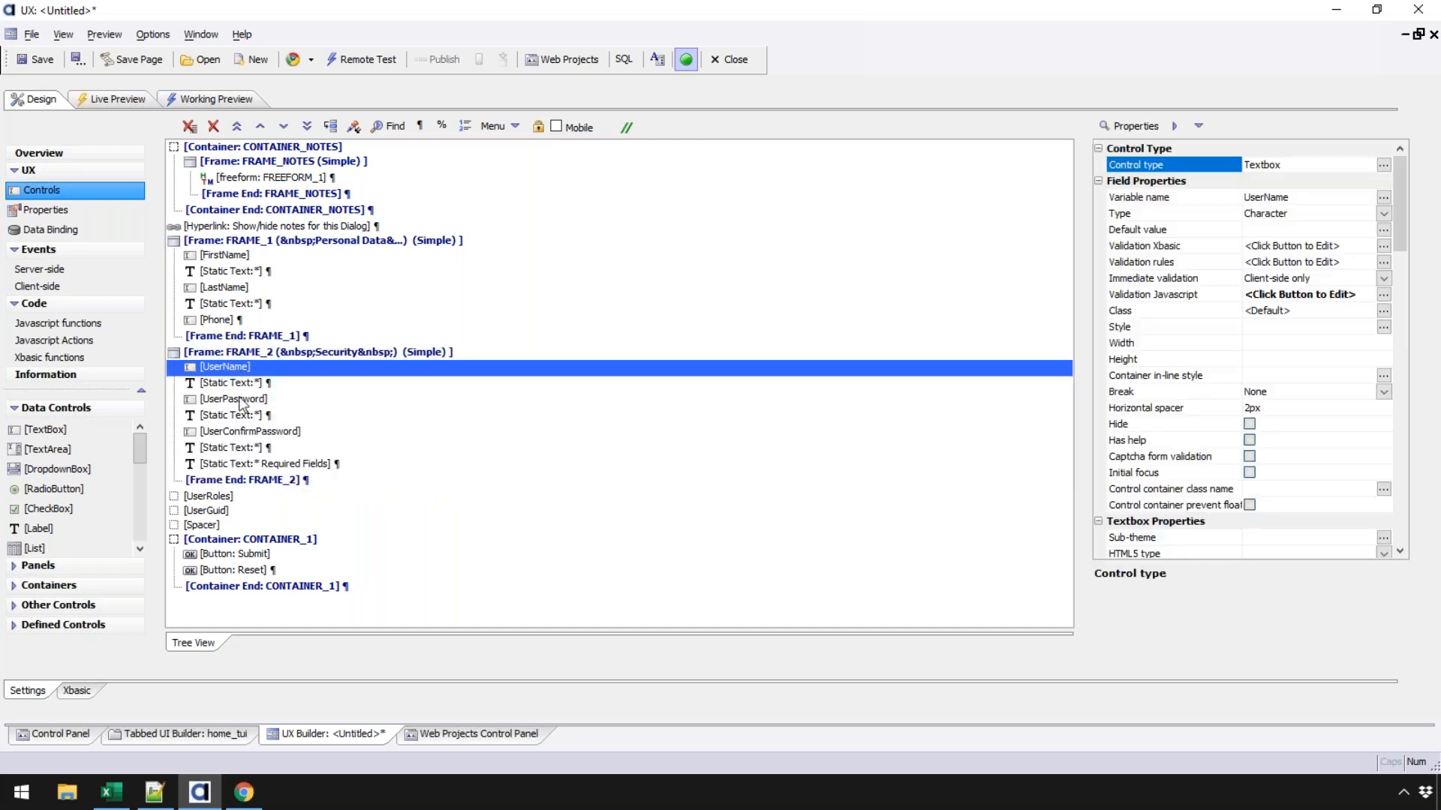
click(238, 399)
click(246, 432)
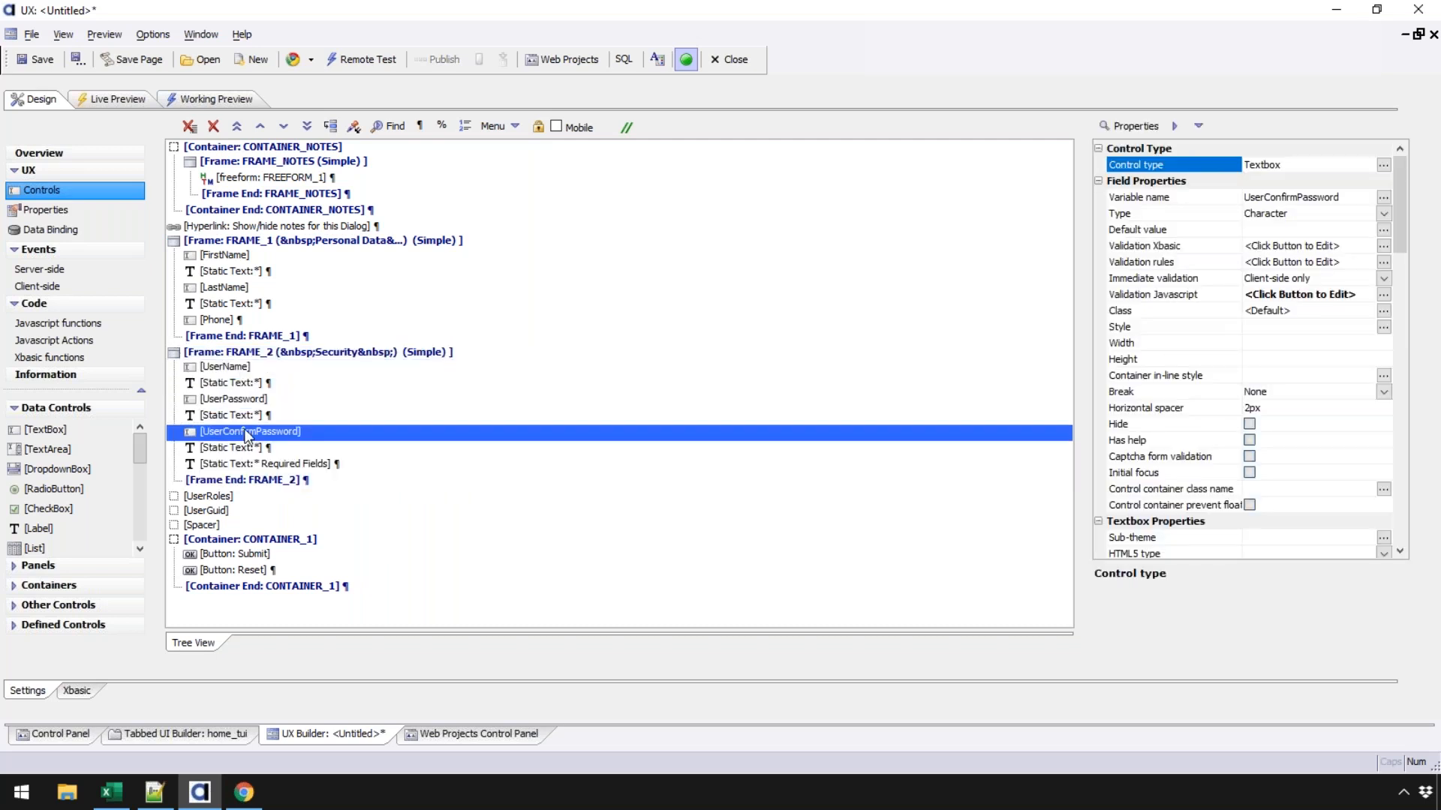
click(219, 498)
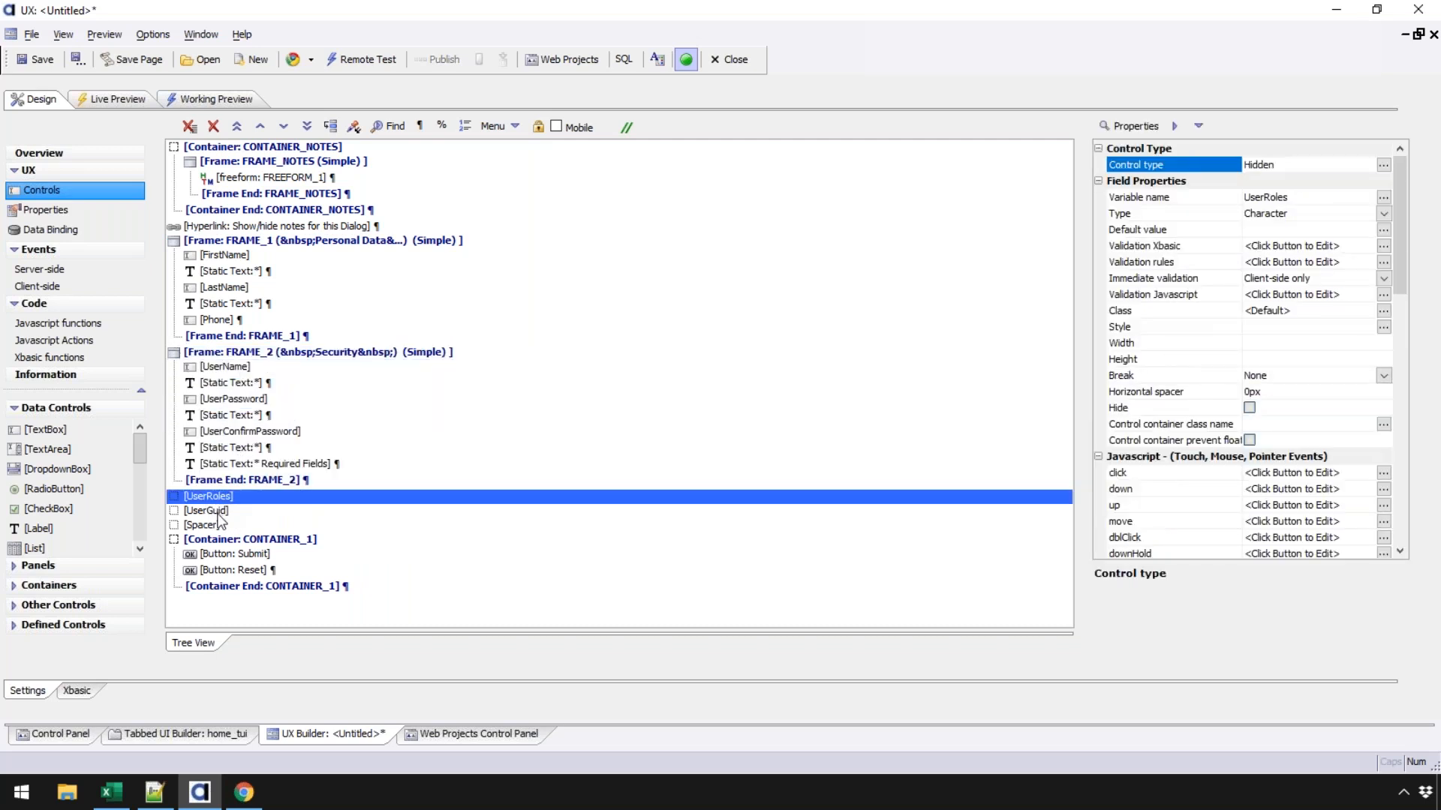
click(221, 513)
click(220, 527)
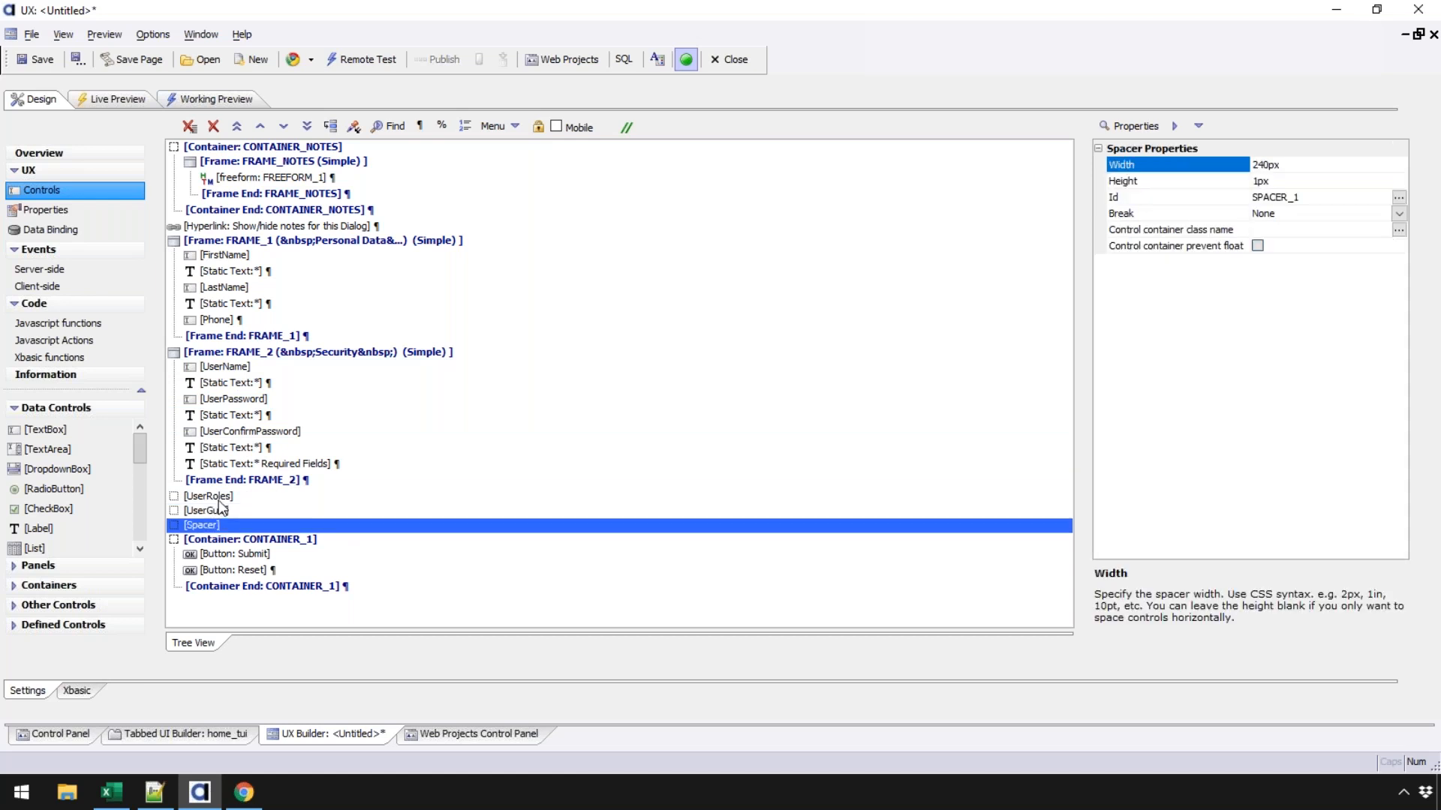
click(222, 498)
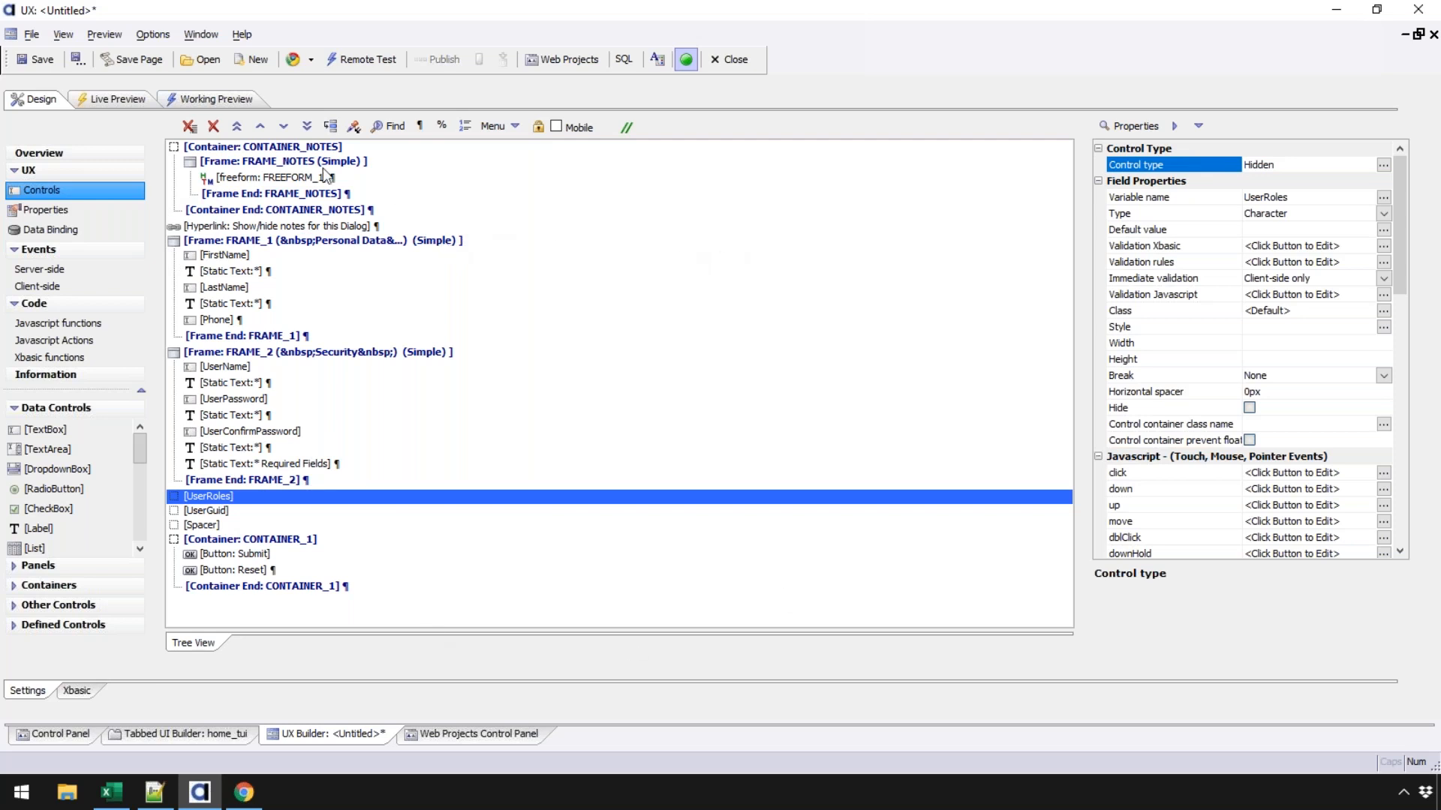
- Check that FirstName is bound to the RegisteredUsers table, then open the Data Binding page
click(235, 258)
drag(1403, 246, 1402, 537)
click(1181, 508)
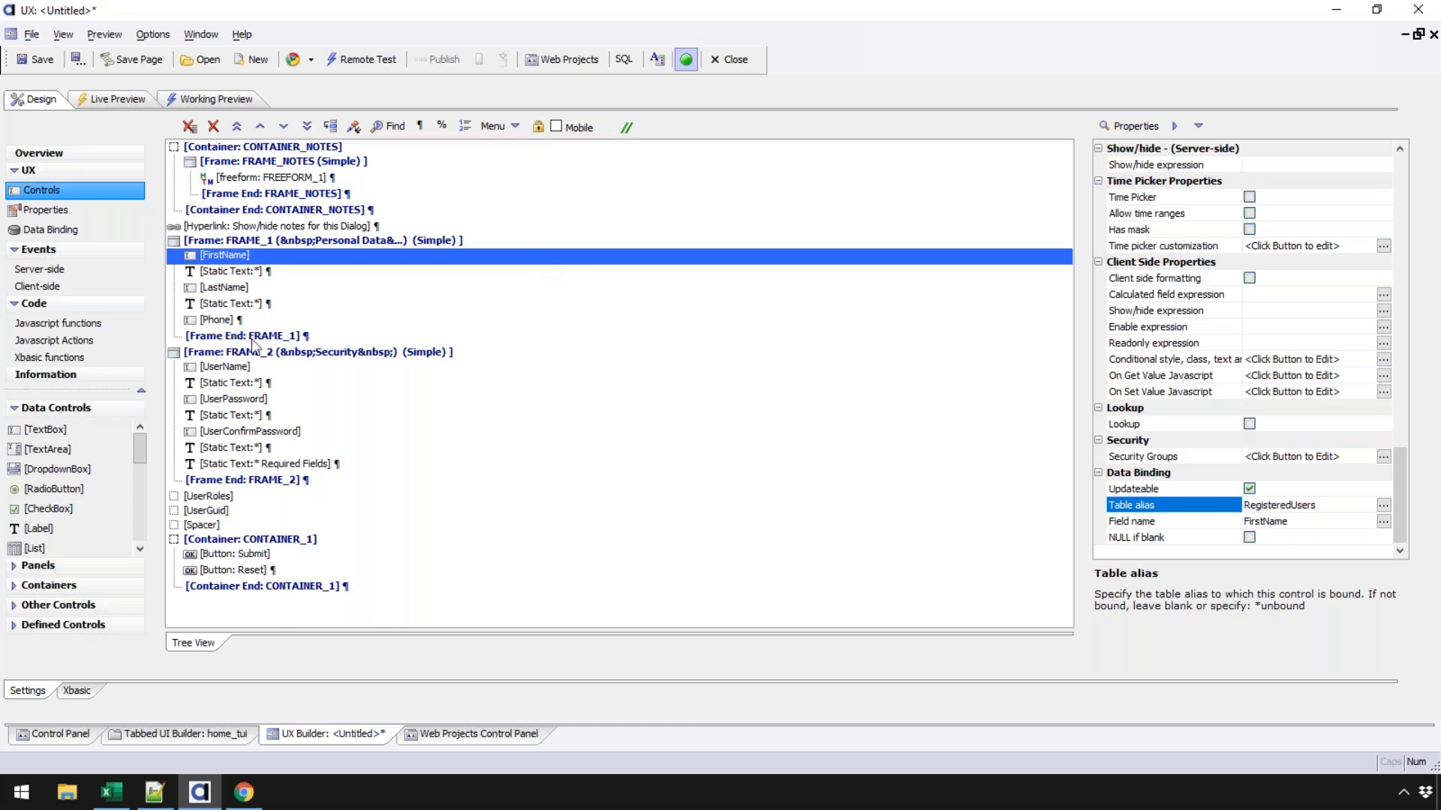
click(59, 229)
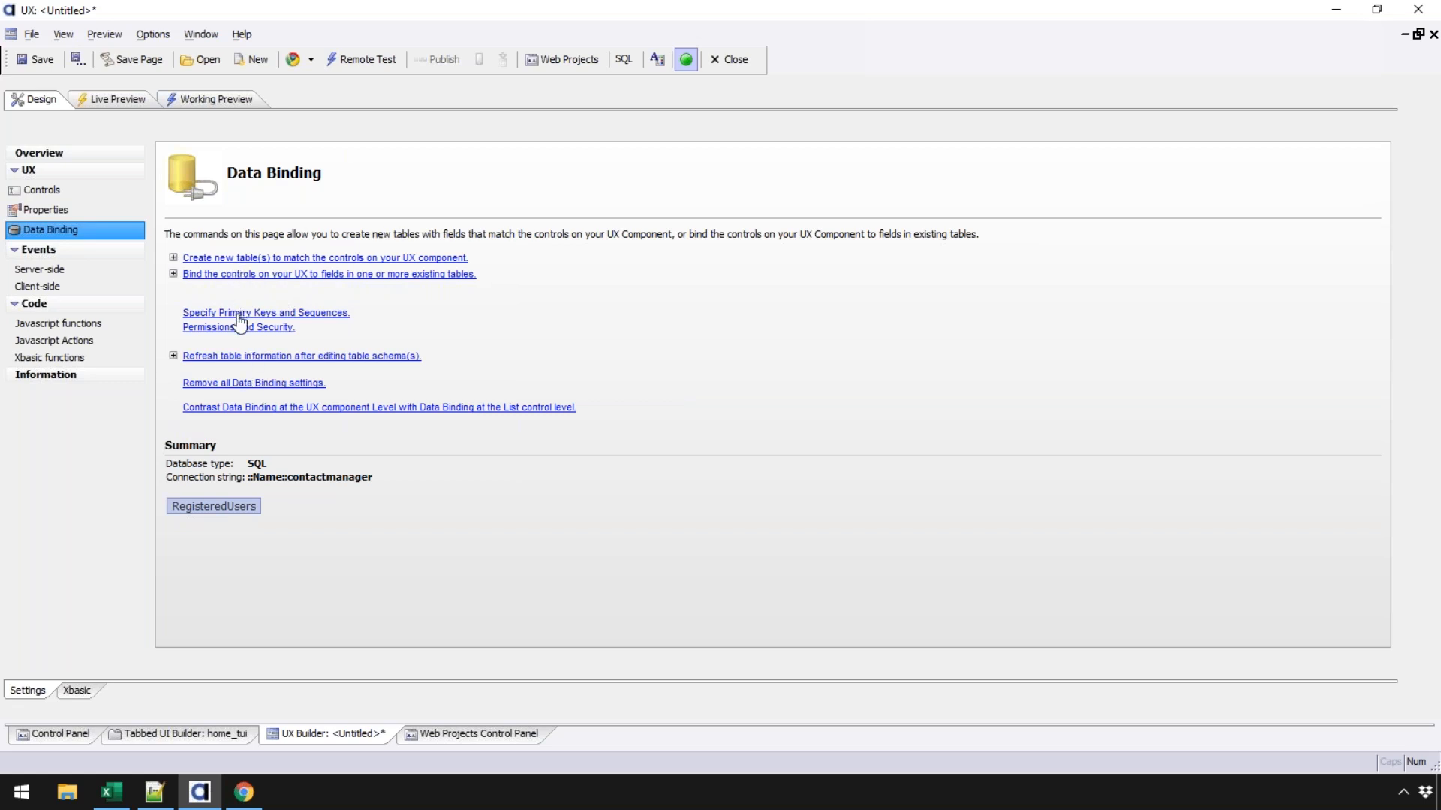
- Delete RegisteredUsers from the list of tables bound to the UX controls
click(246, 275)
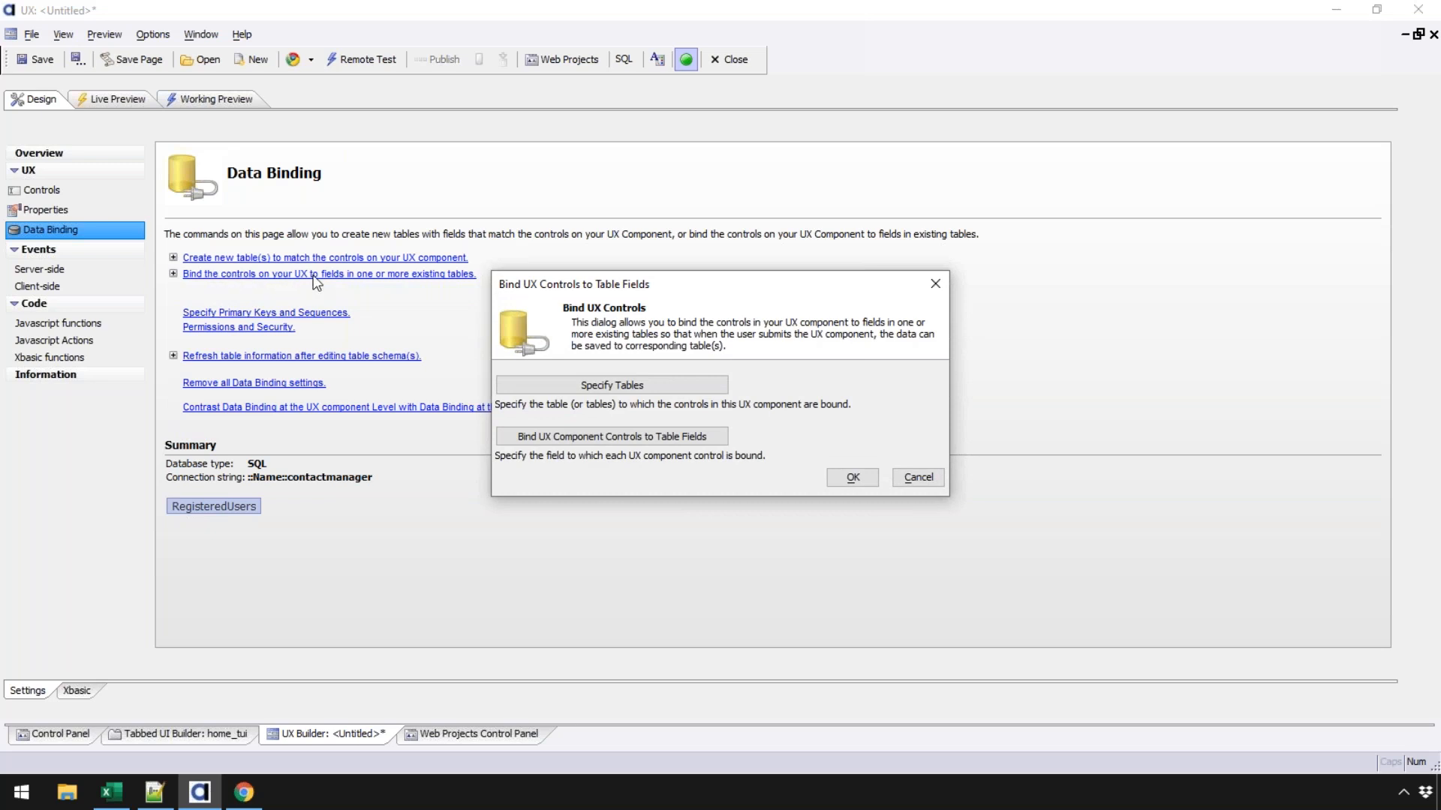
click(575, 390)
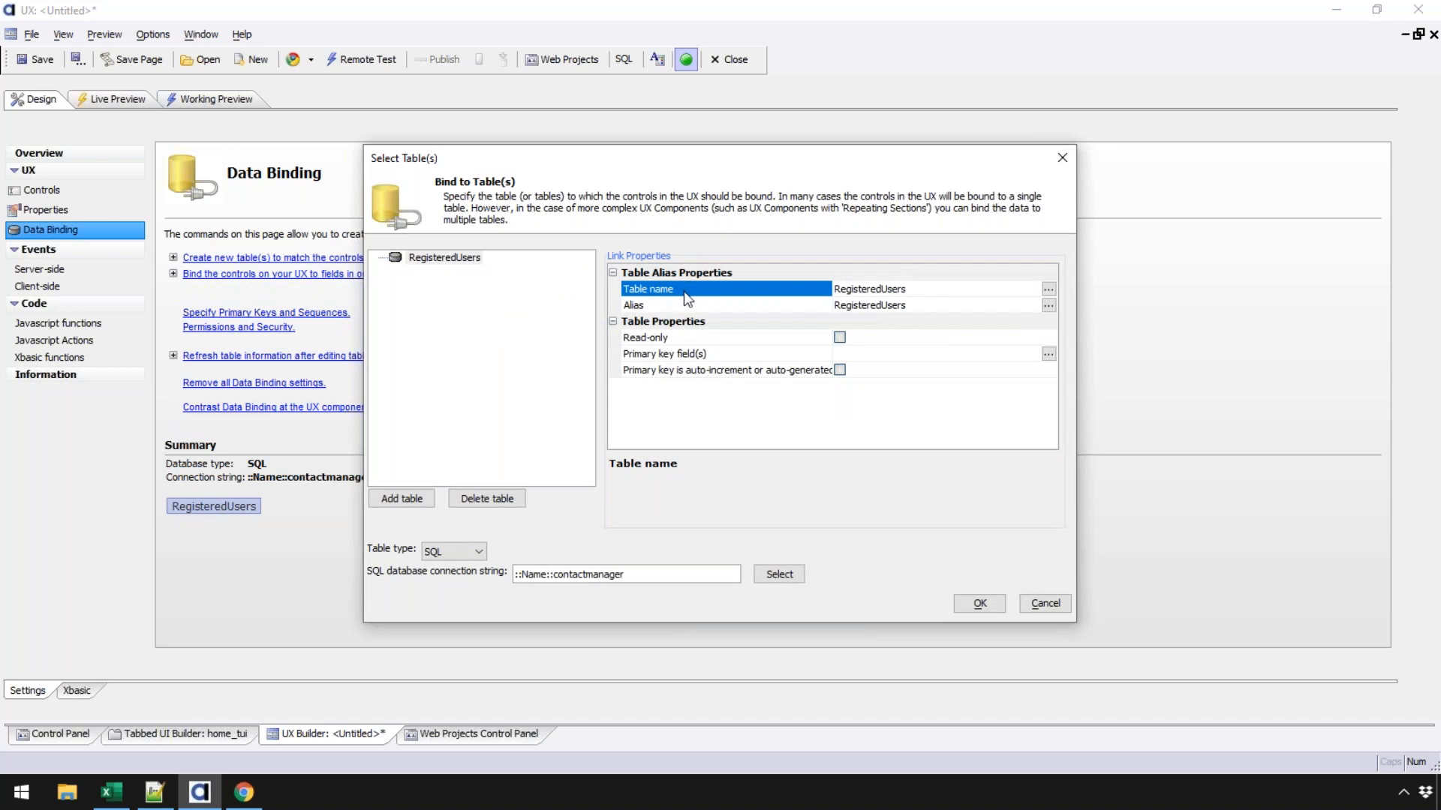
click(501, 499)
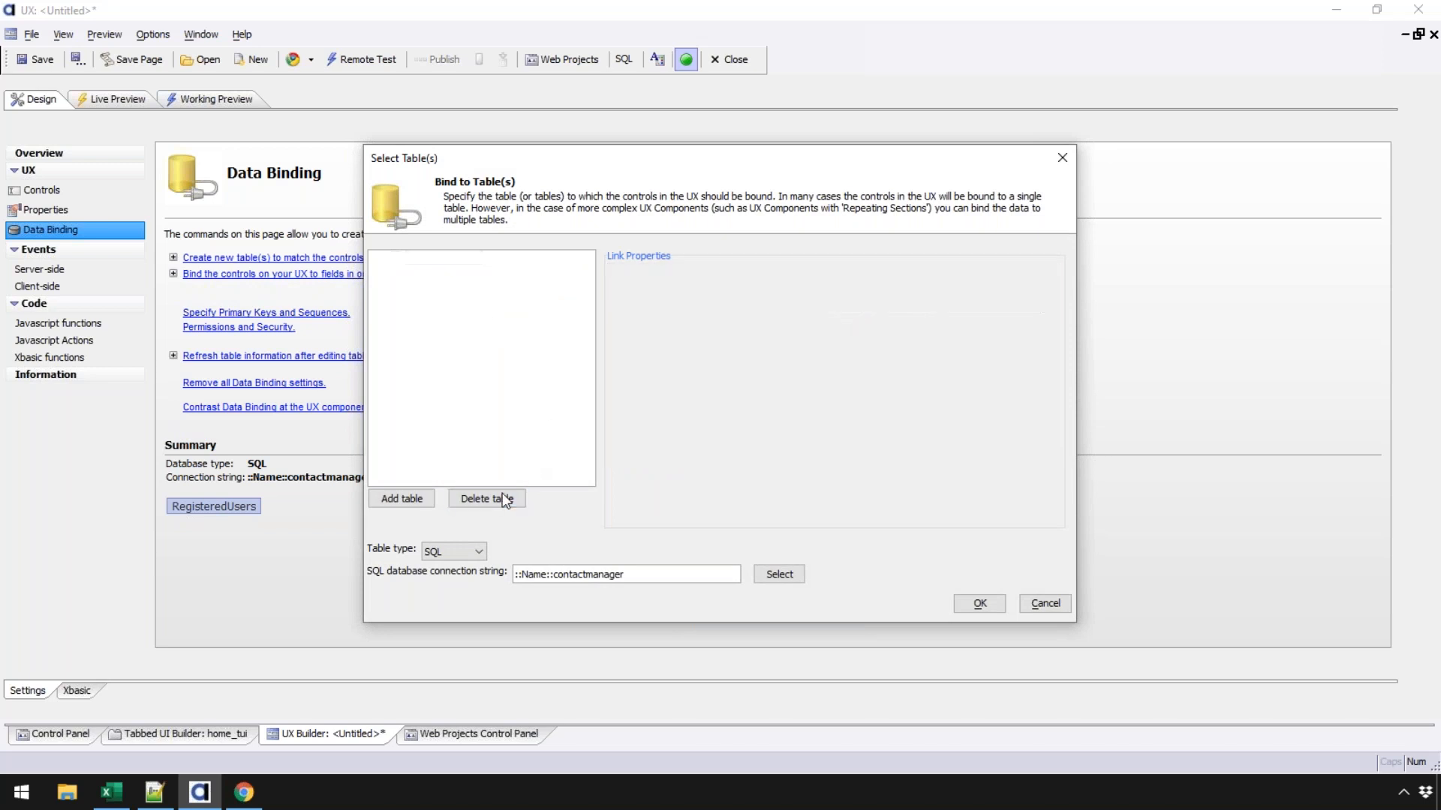
- Try adding a table, dismiss the connection error, cancel, and accept the bound-table changes
click(422, 500)
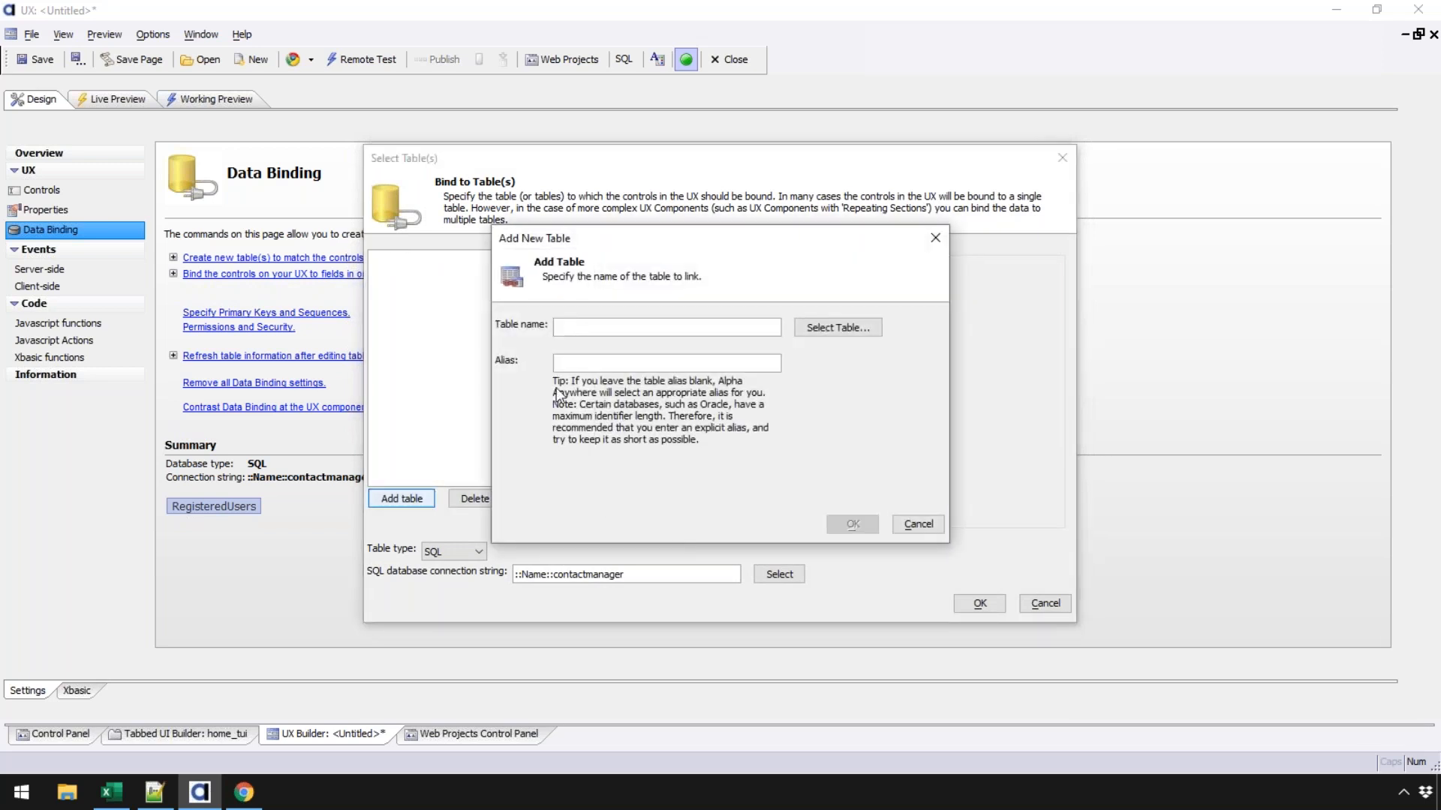
click(825, 335)
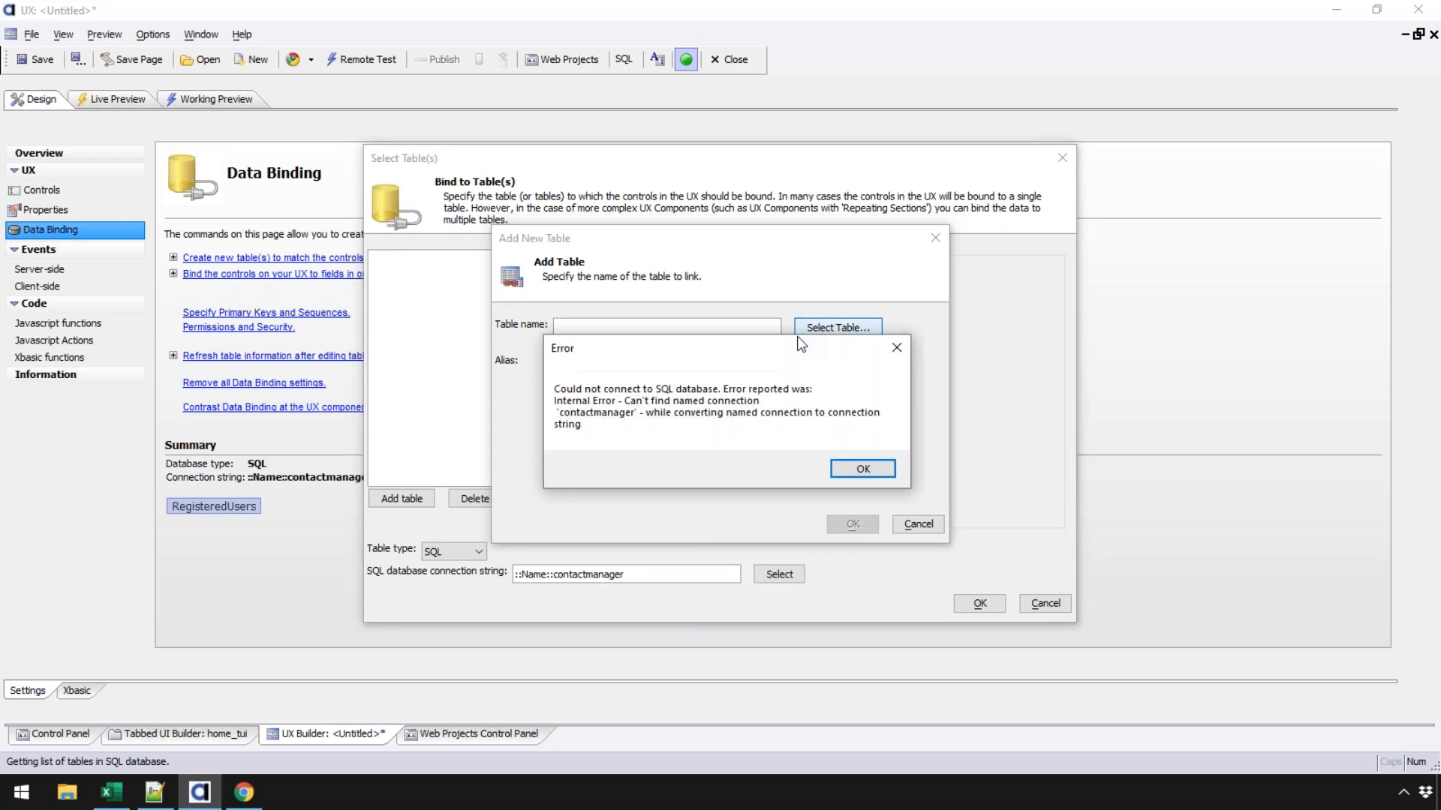
click(856, 470)
click(914, 514)
click(920, 524)
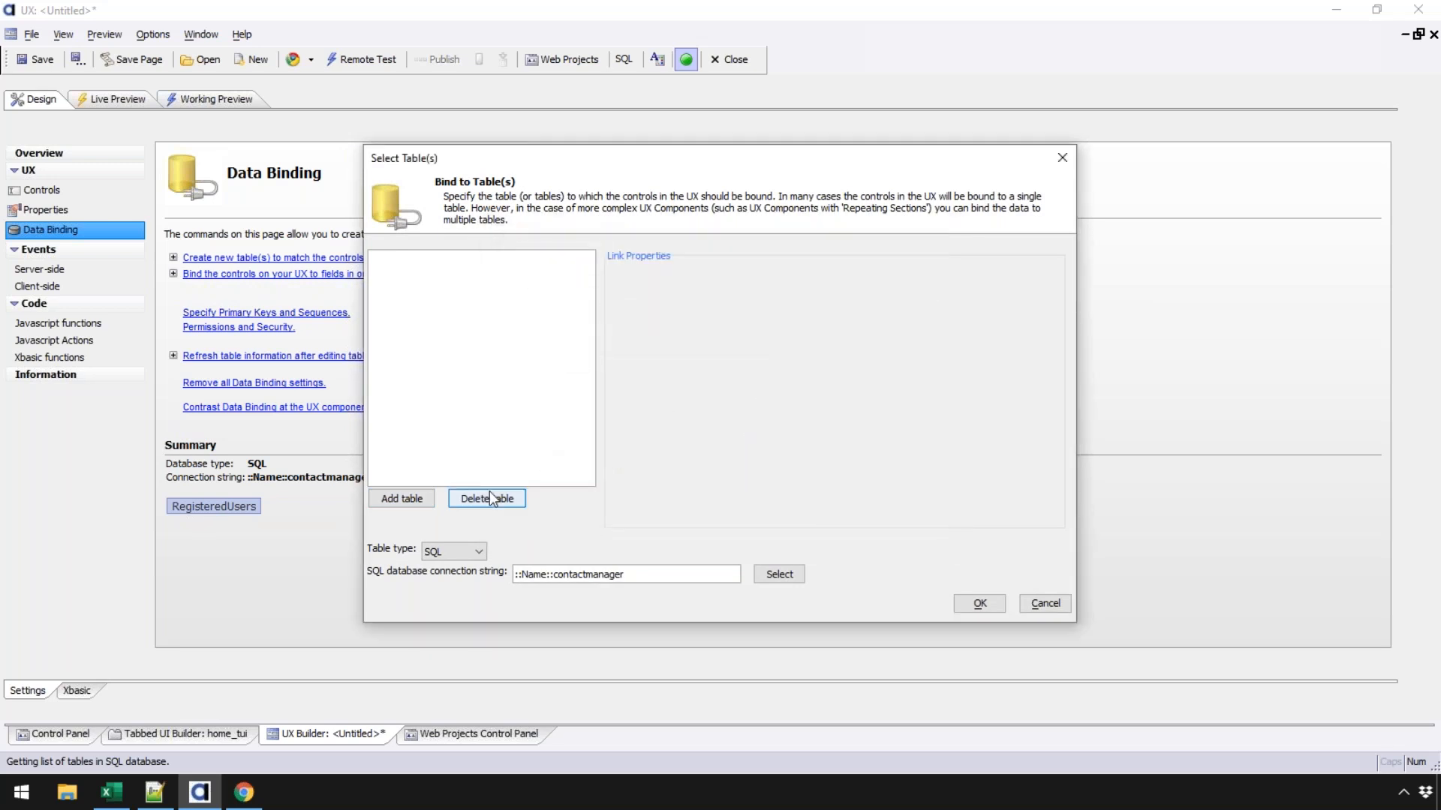
drag(514, 576, 625, 575)
click(980, 604)
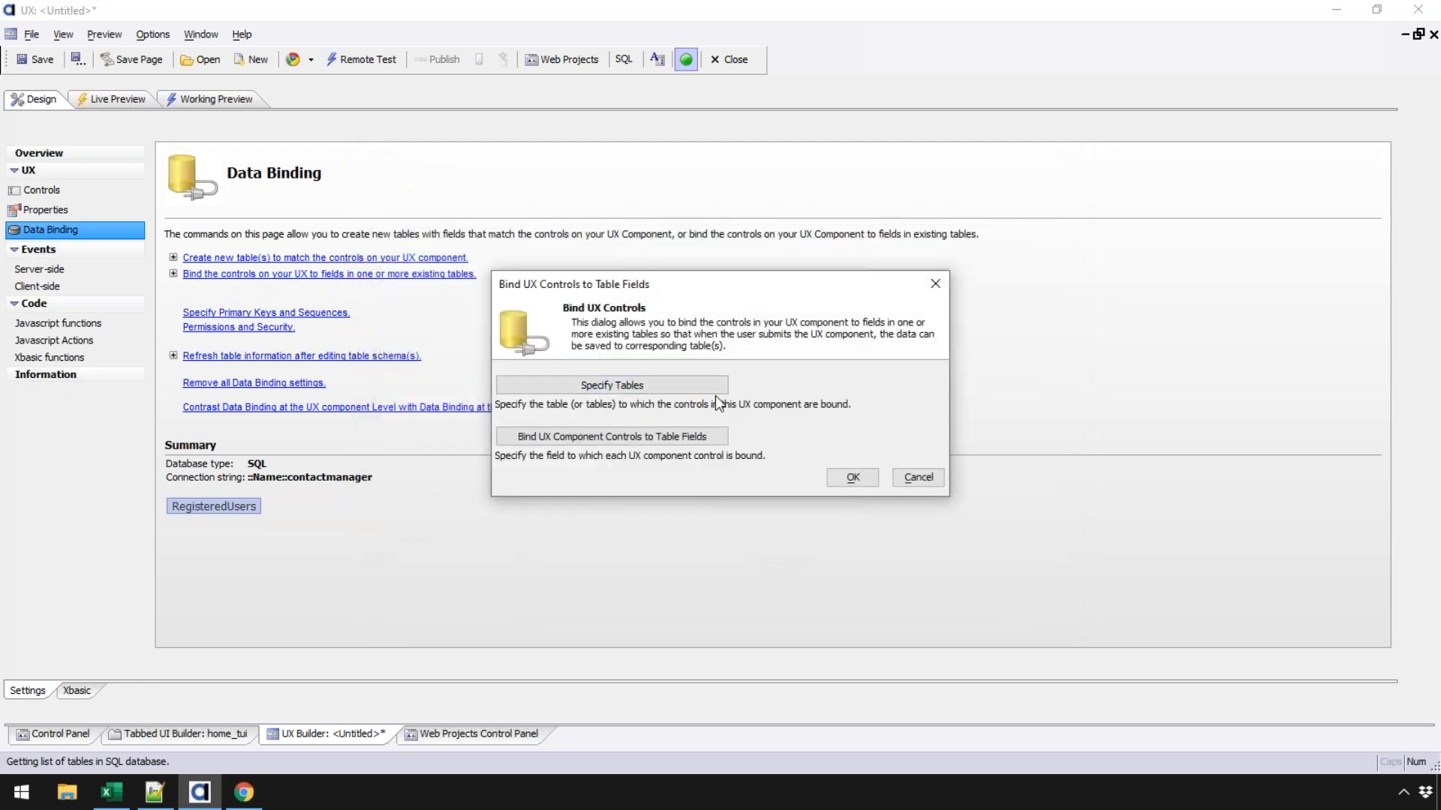
- Switch the bound-table connection from contactmanager to the conn connection
click(664, 386)
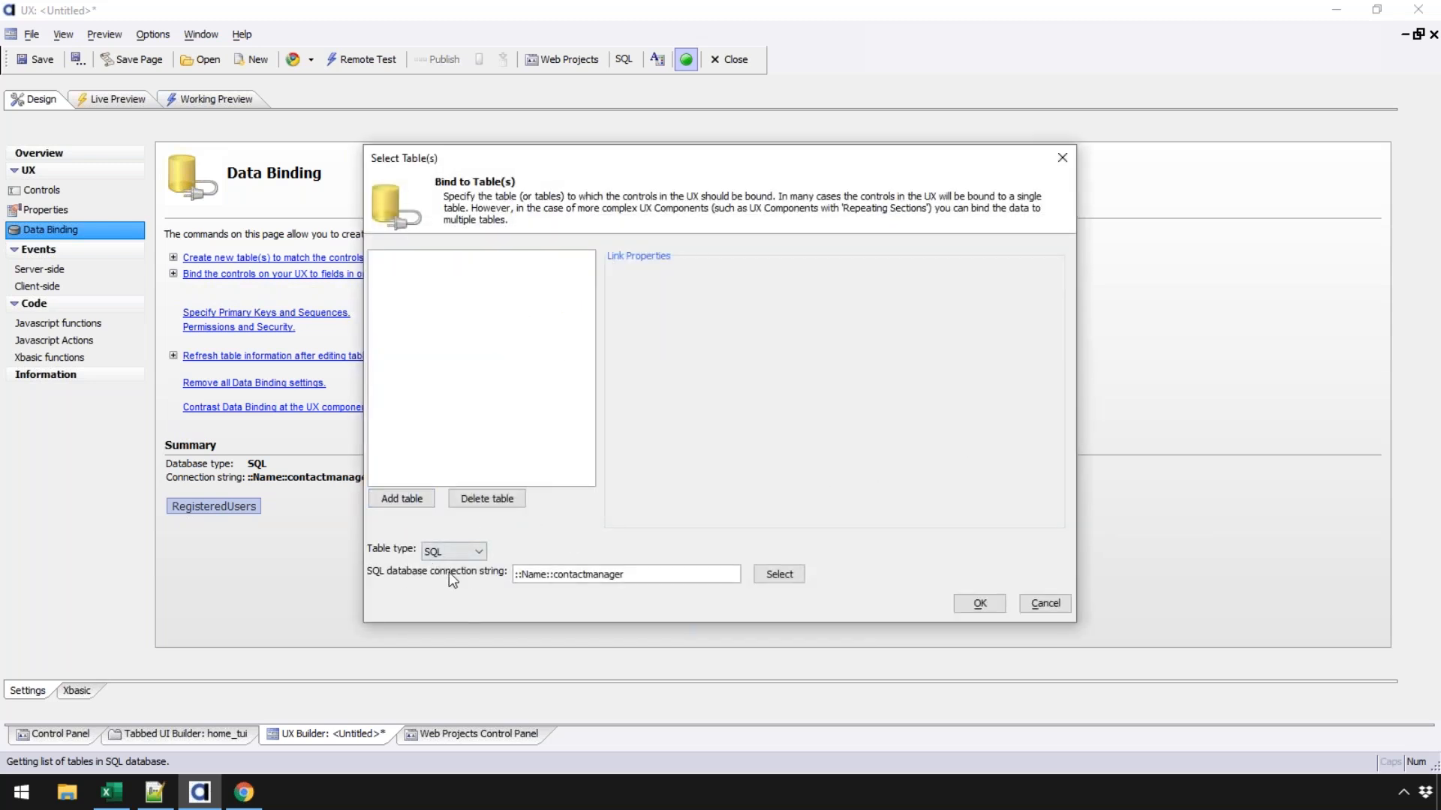
drag(553, 575, 621, 575)
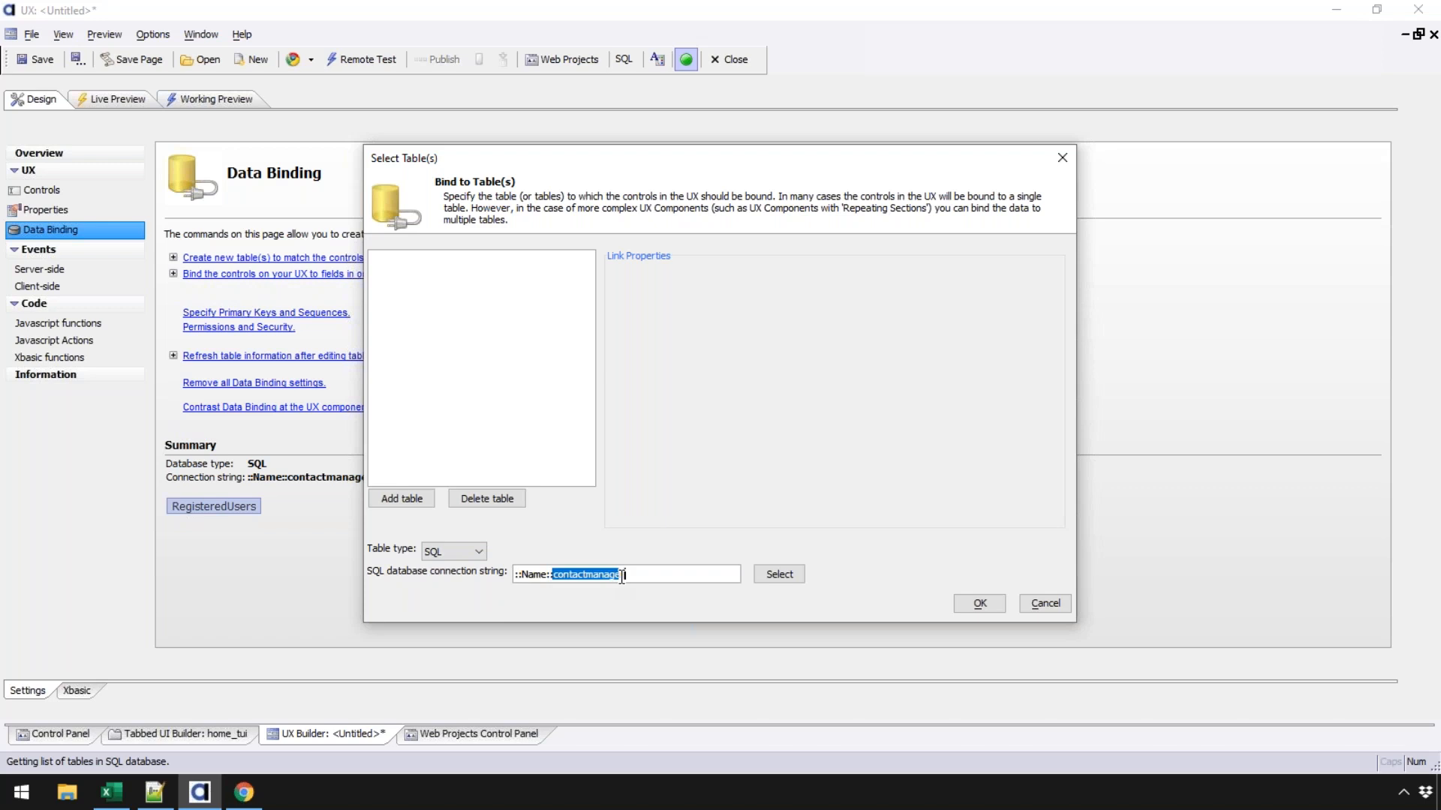
click(781, 575)
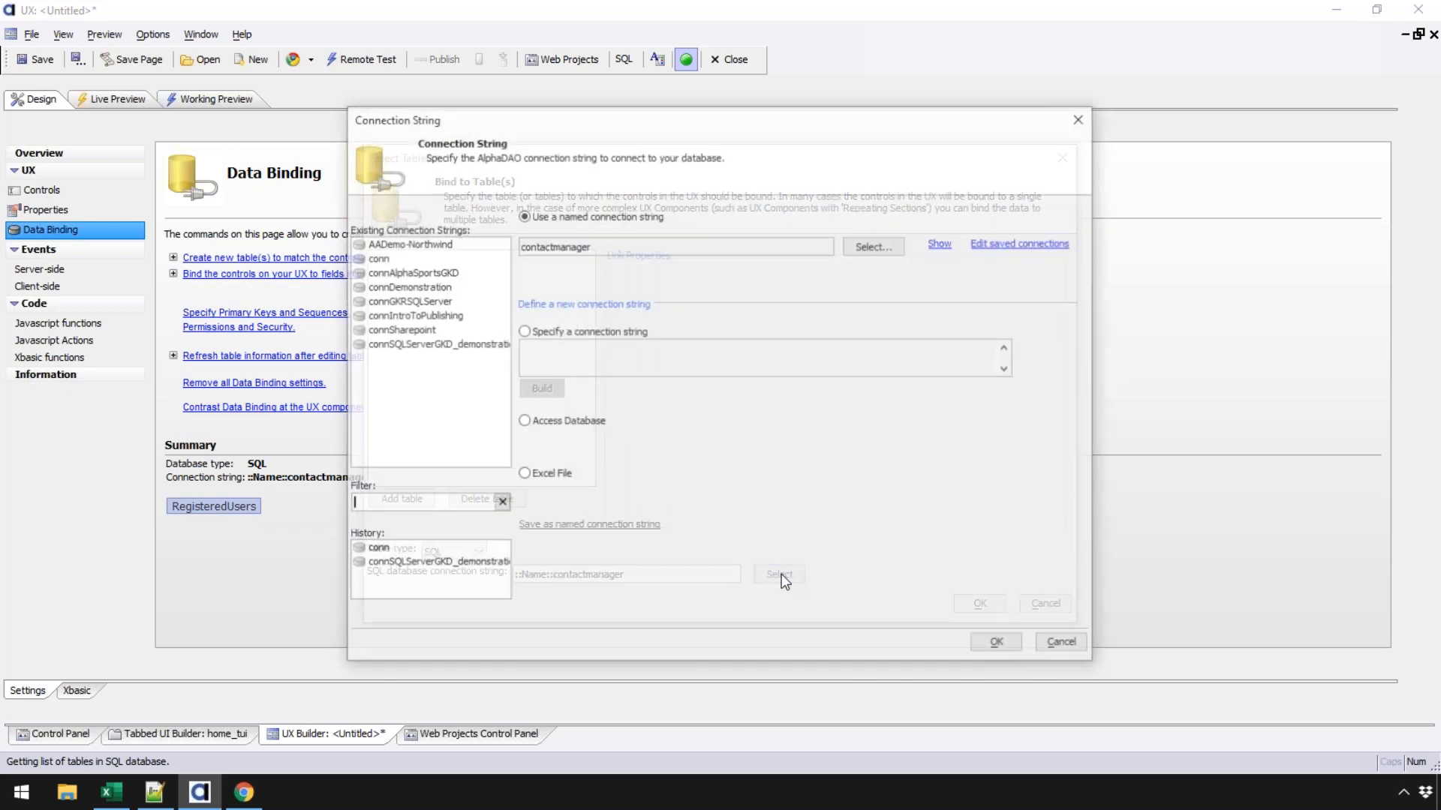
click(368, 259)
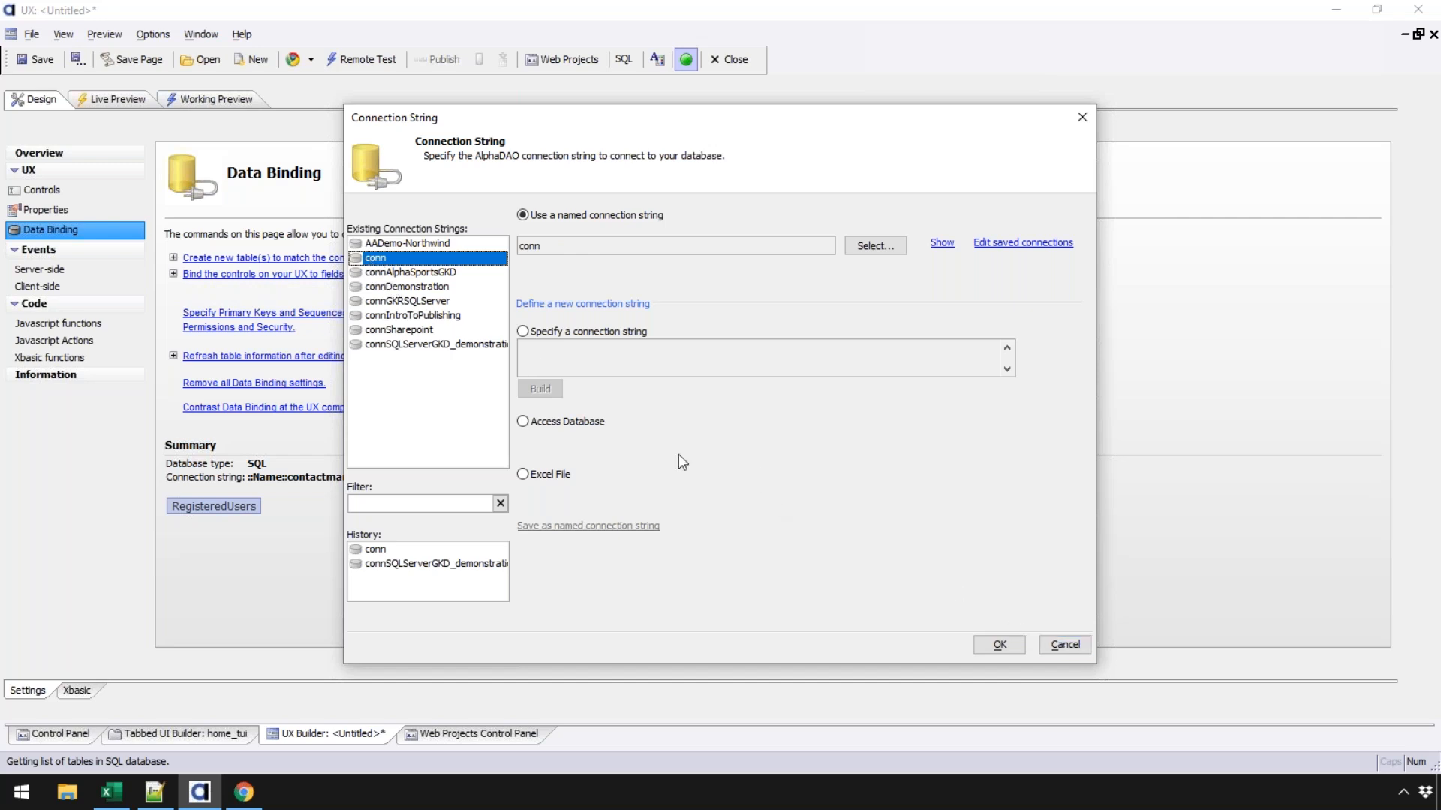
click(1000, 645)
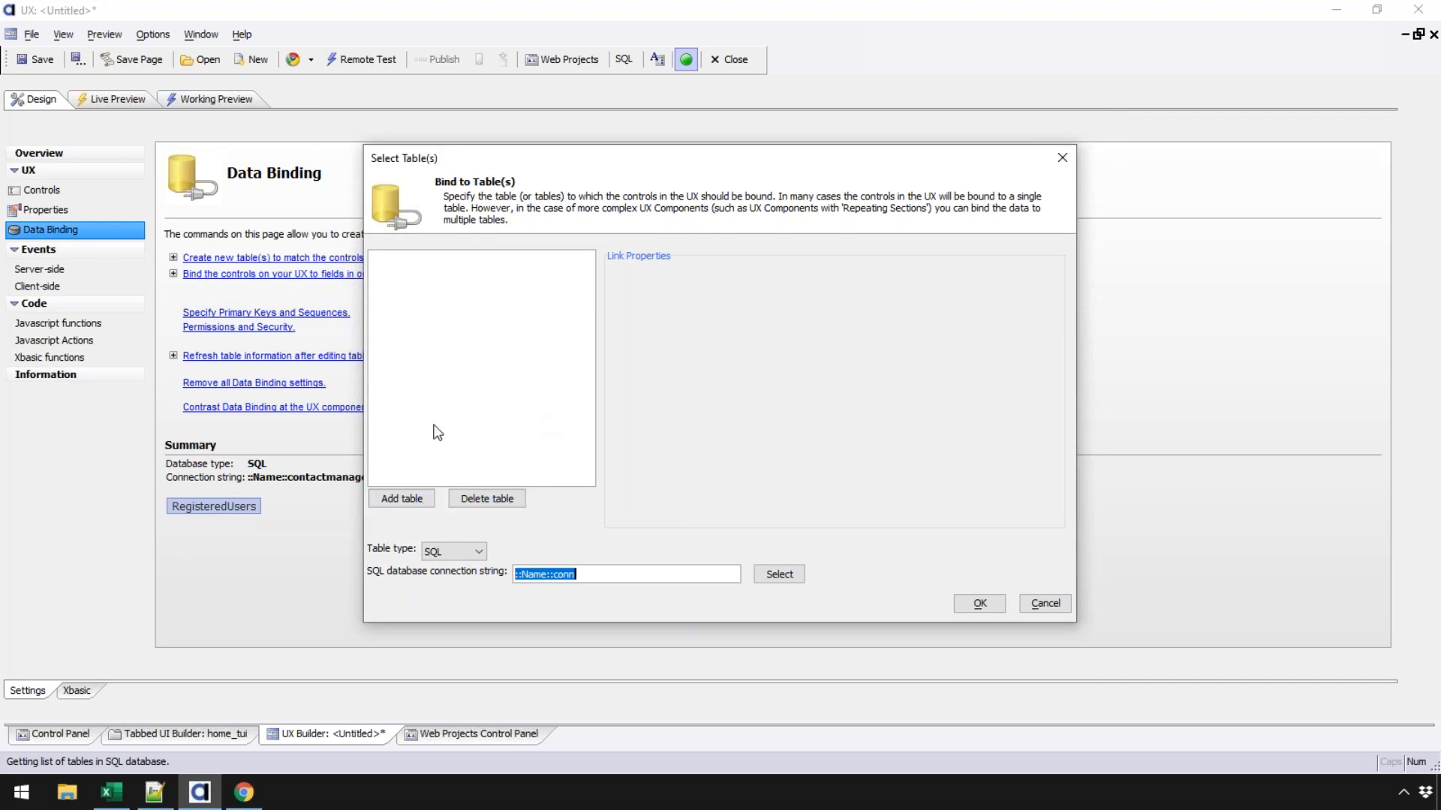
- Add extended_user_information with USERID as primary key and accept the server-side-actions warning
click(428, 500)
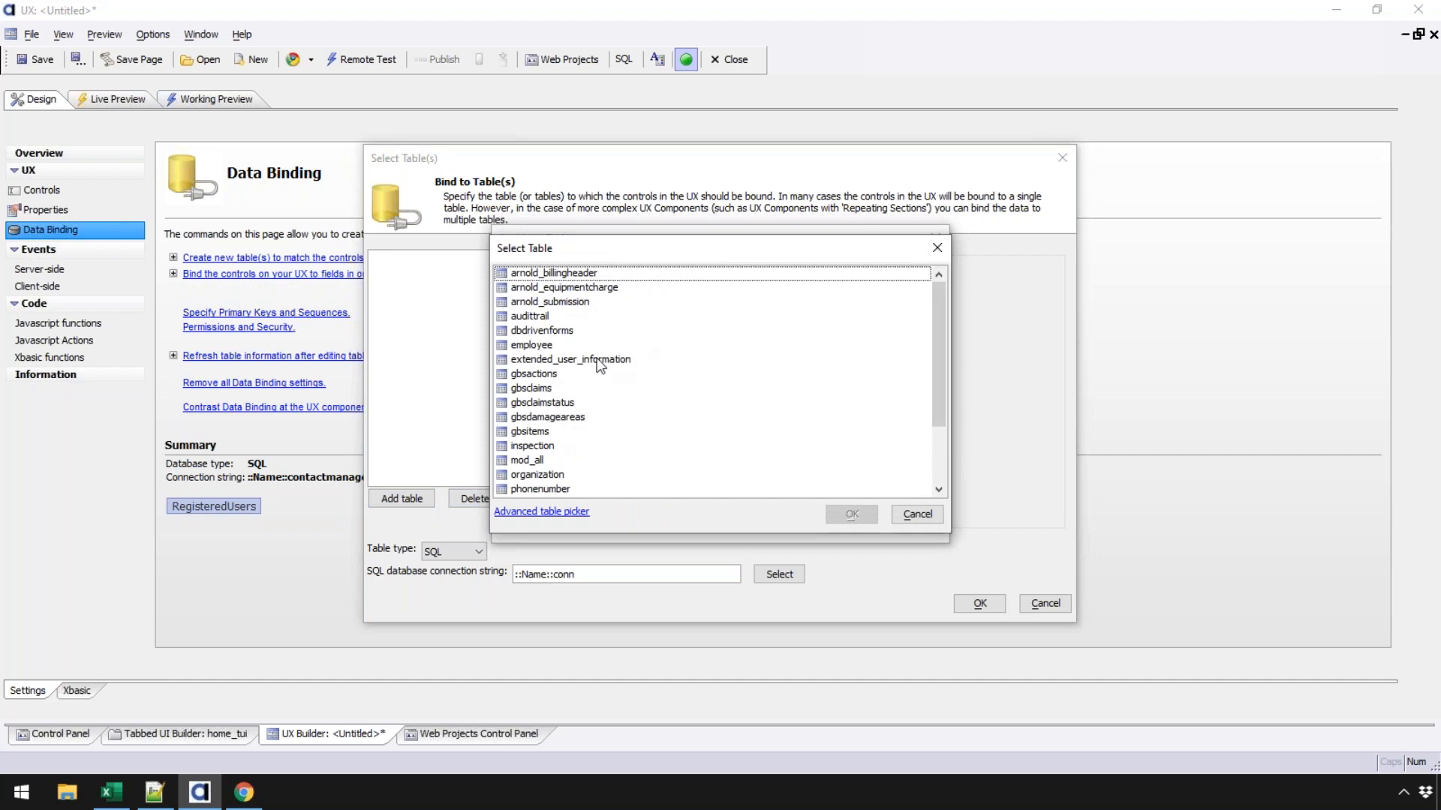
click(599, 362)
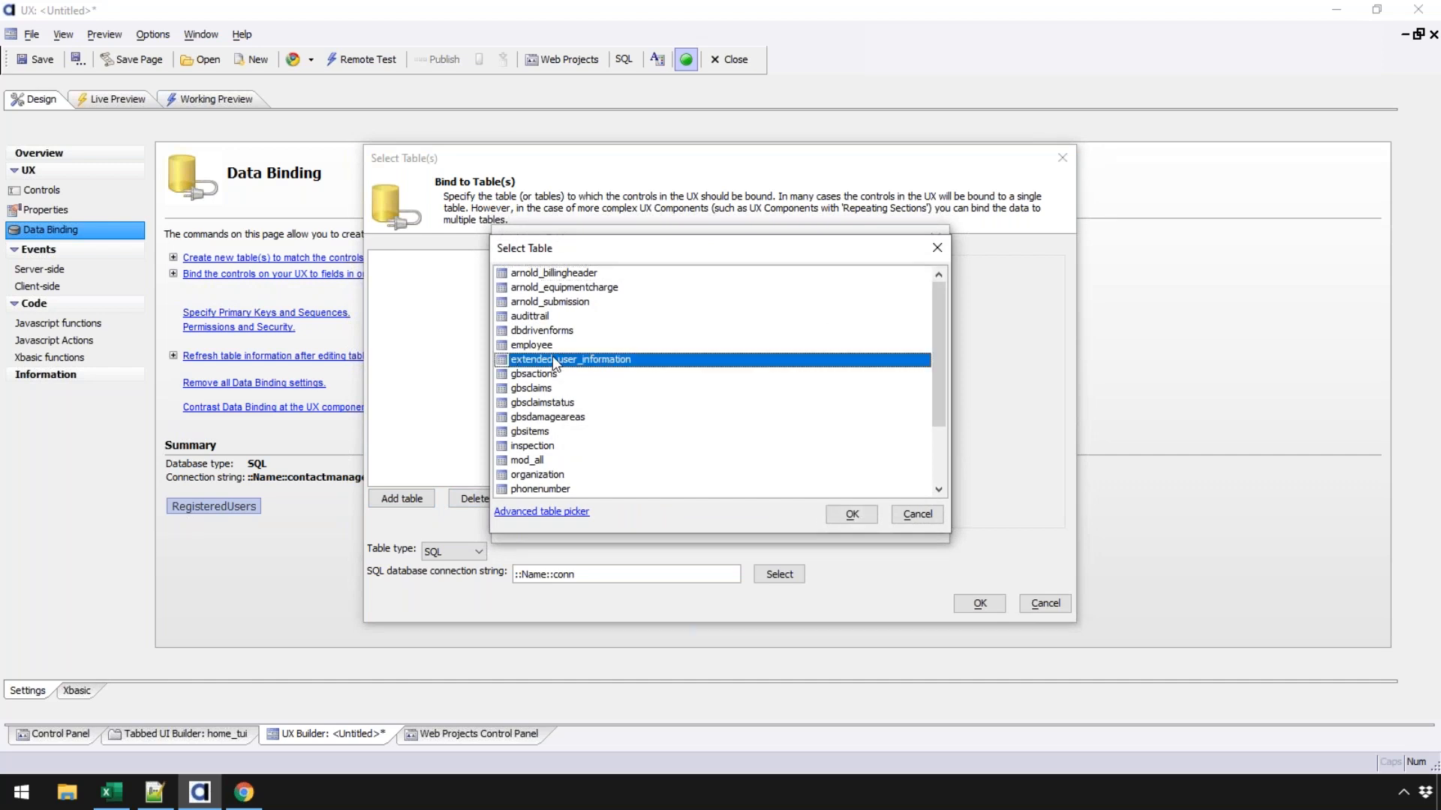
click(854, 515)
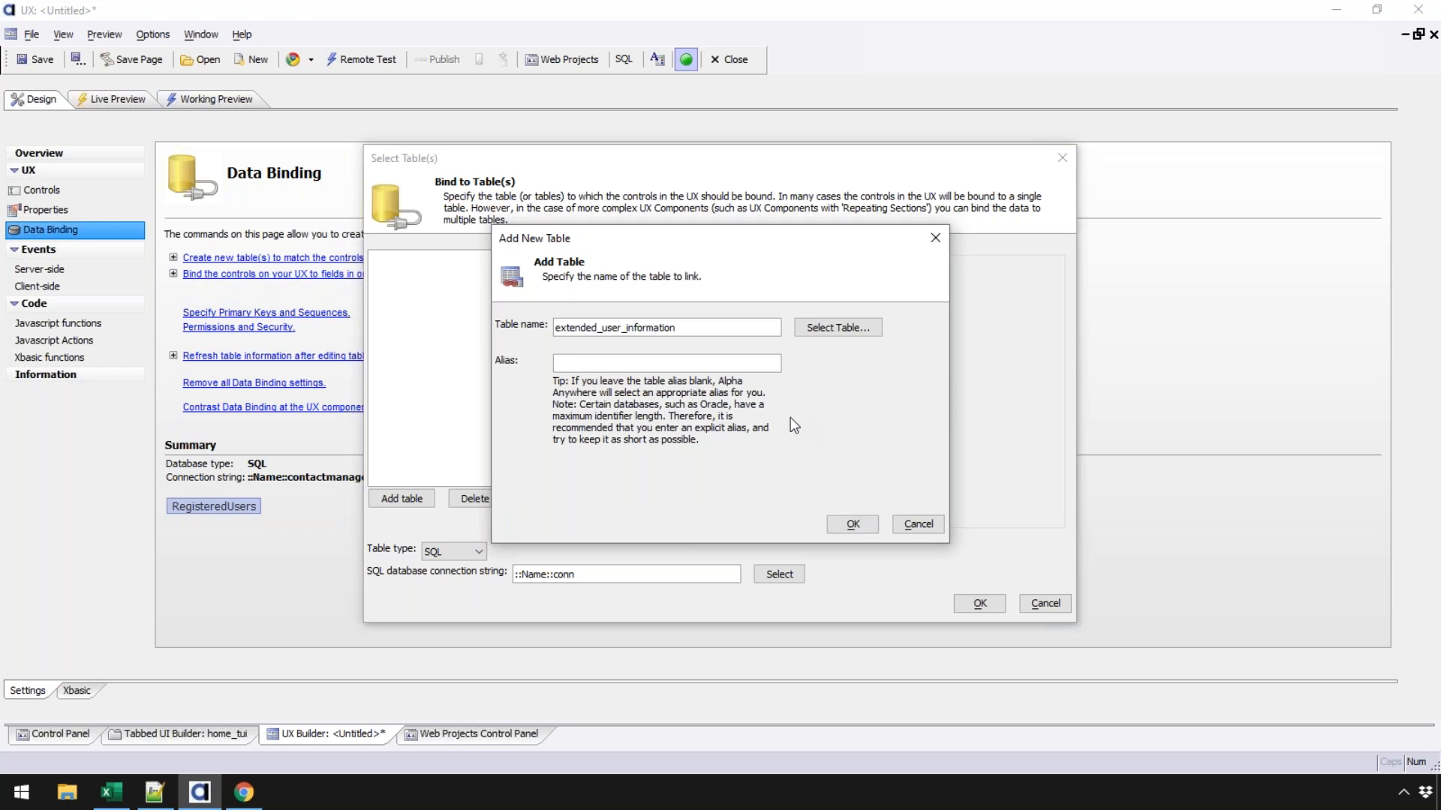
click(853, 524)
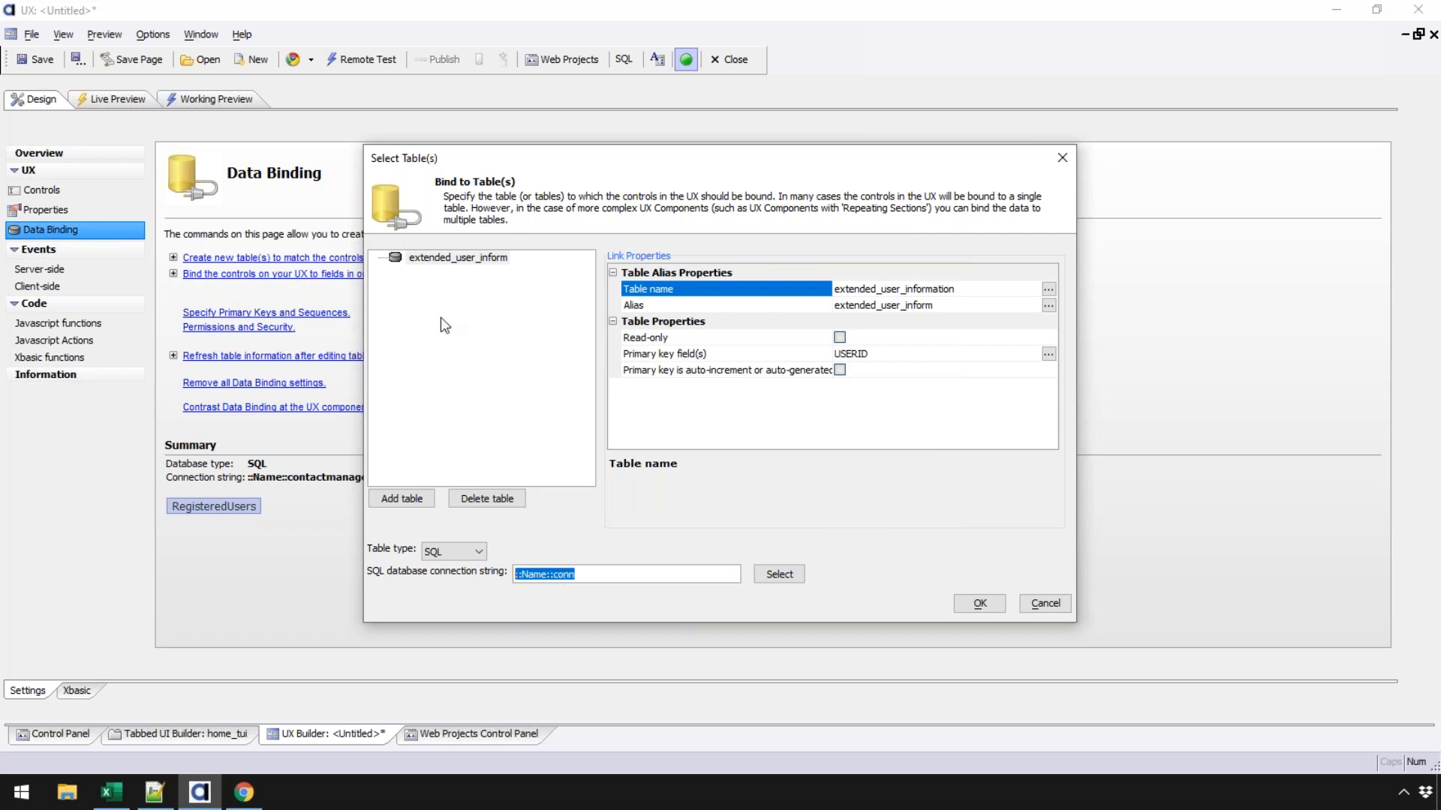
click(739, 356)
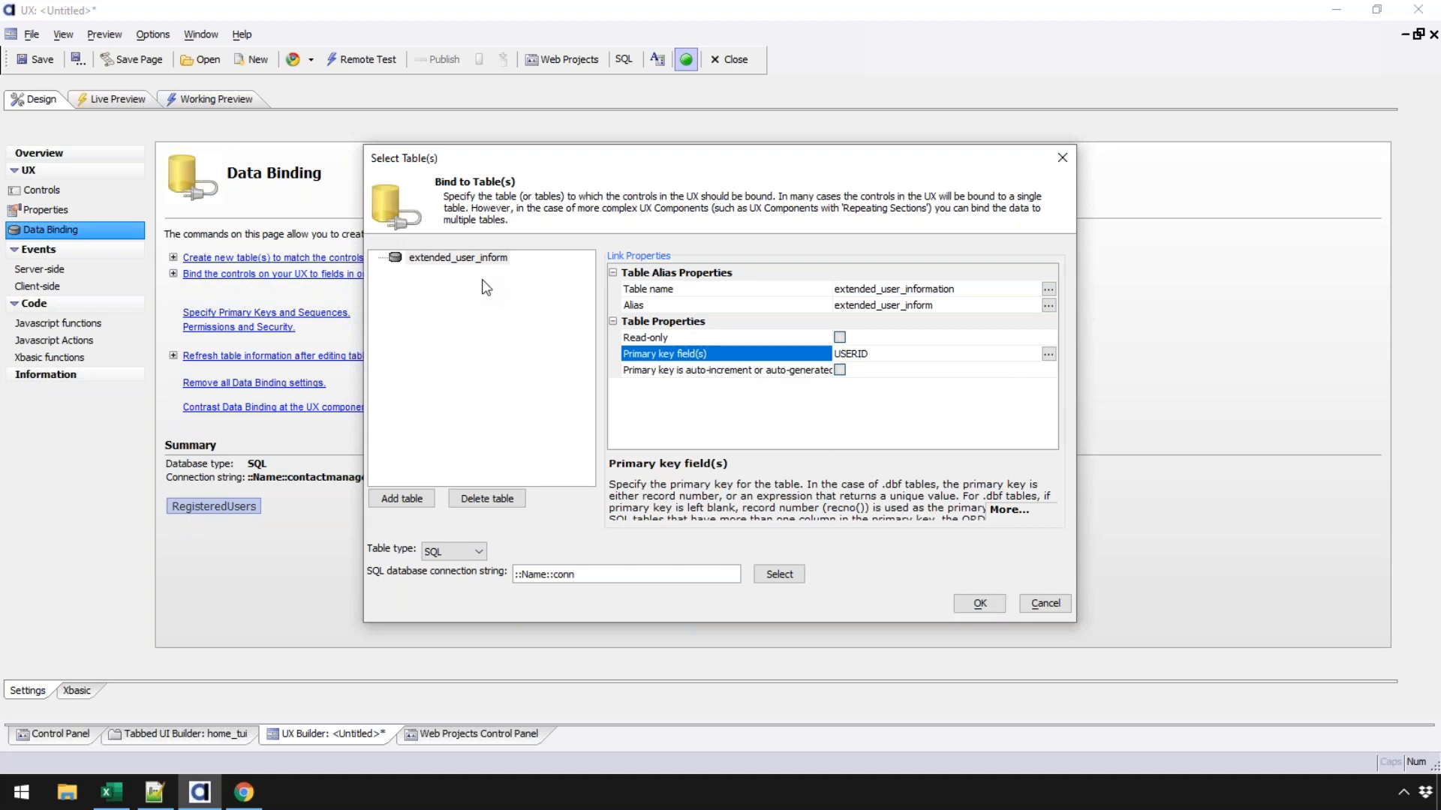
click(985, 604)
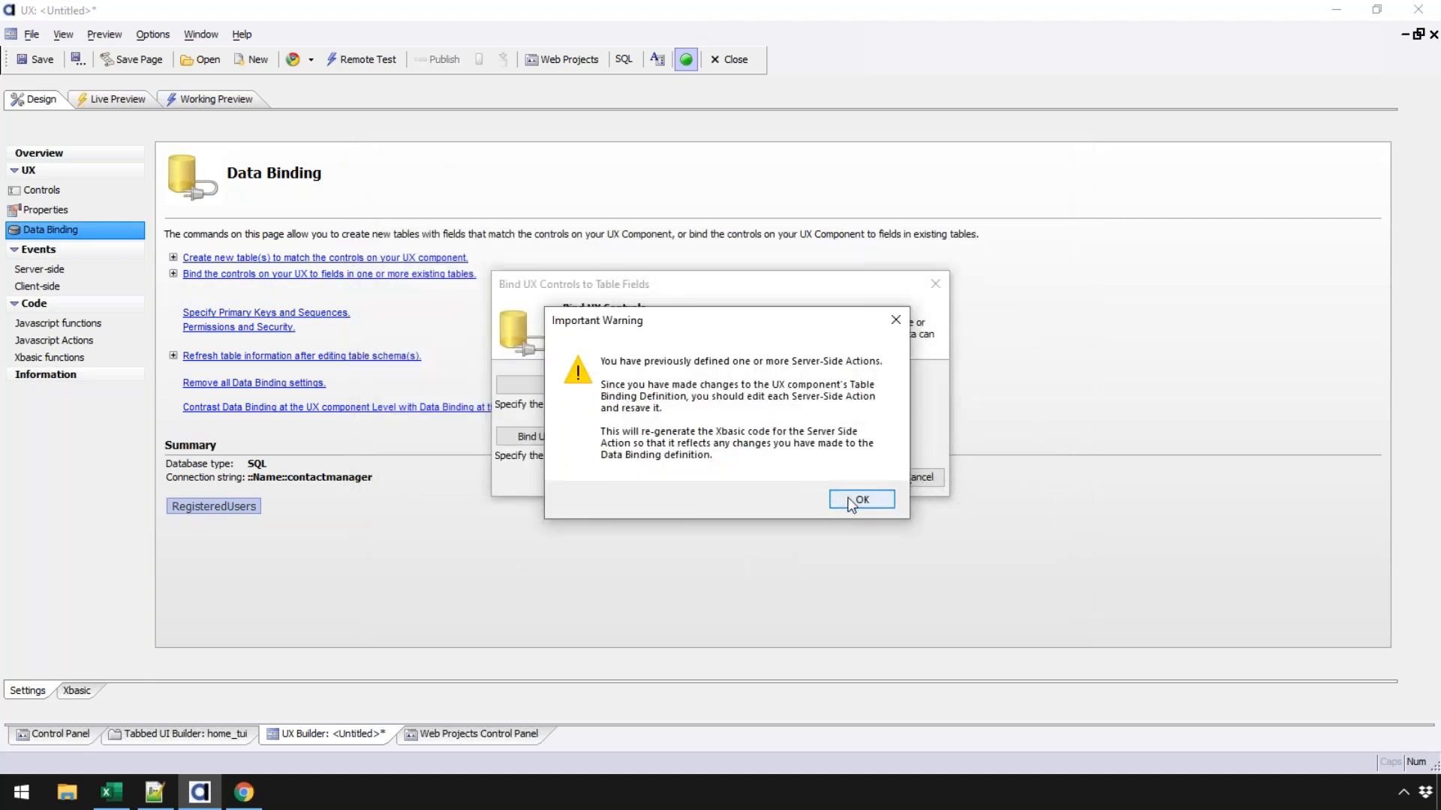
click(874, 499)
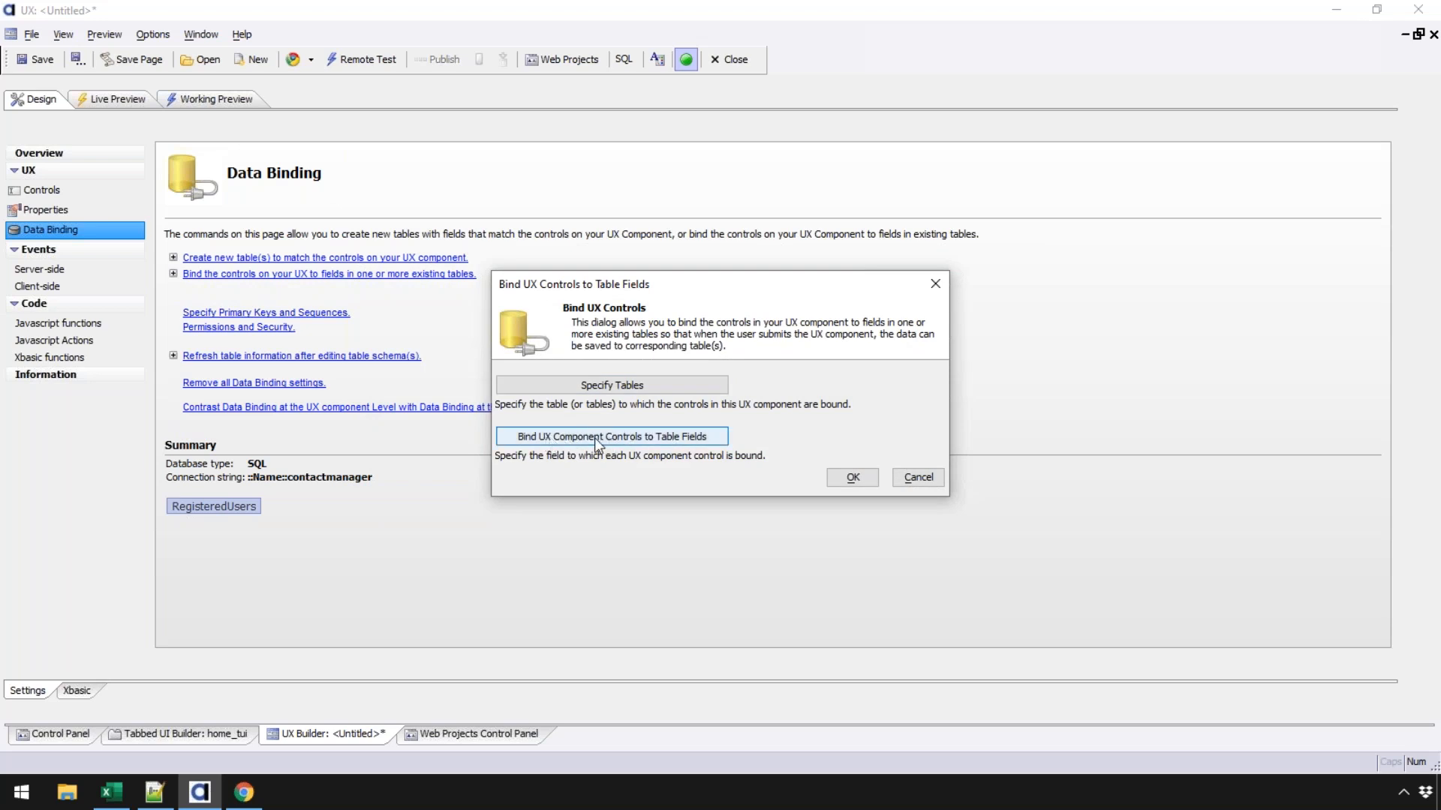
- Bind the FirstName control to FIRSTNAME and LastName to LASTNAME
click(658, 439)
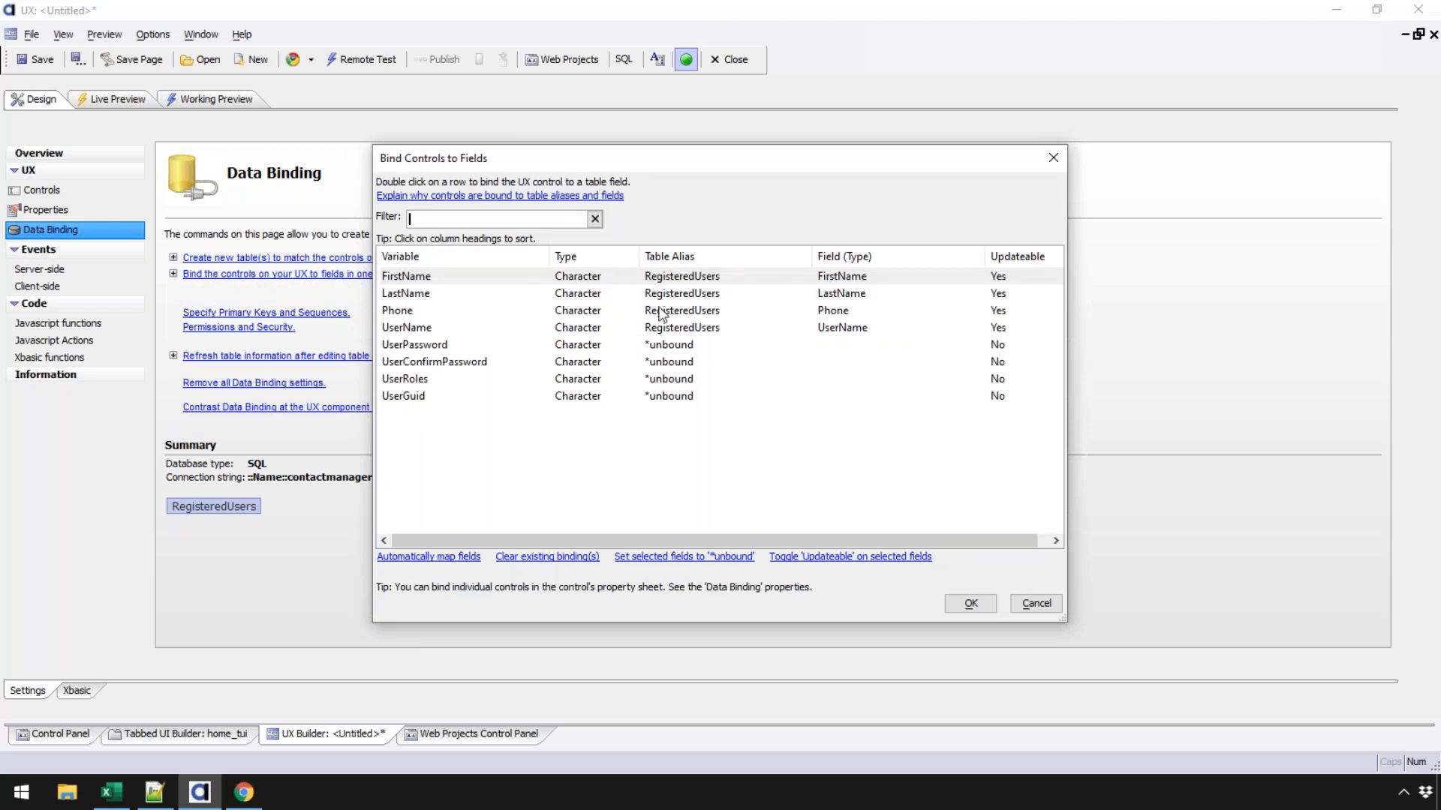
double_click(503, 278)
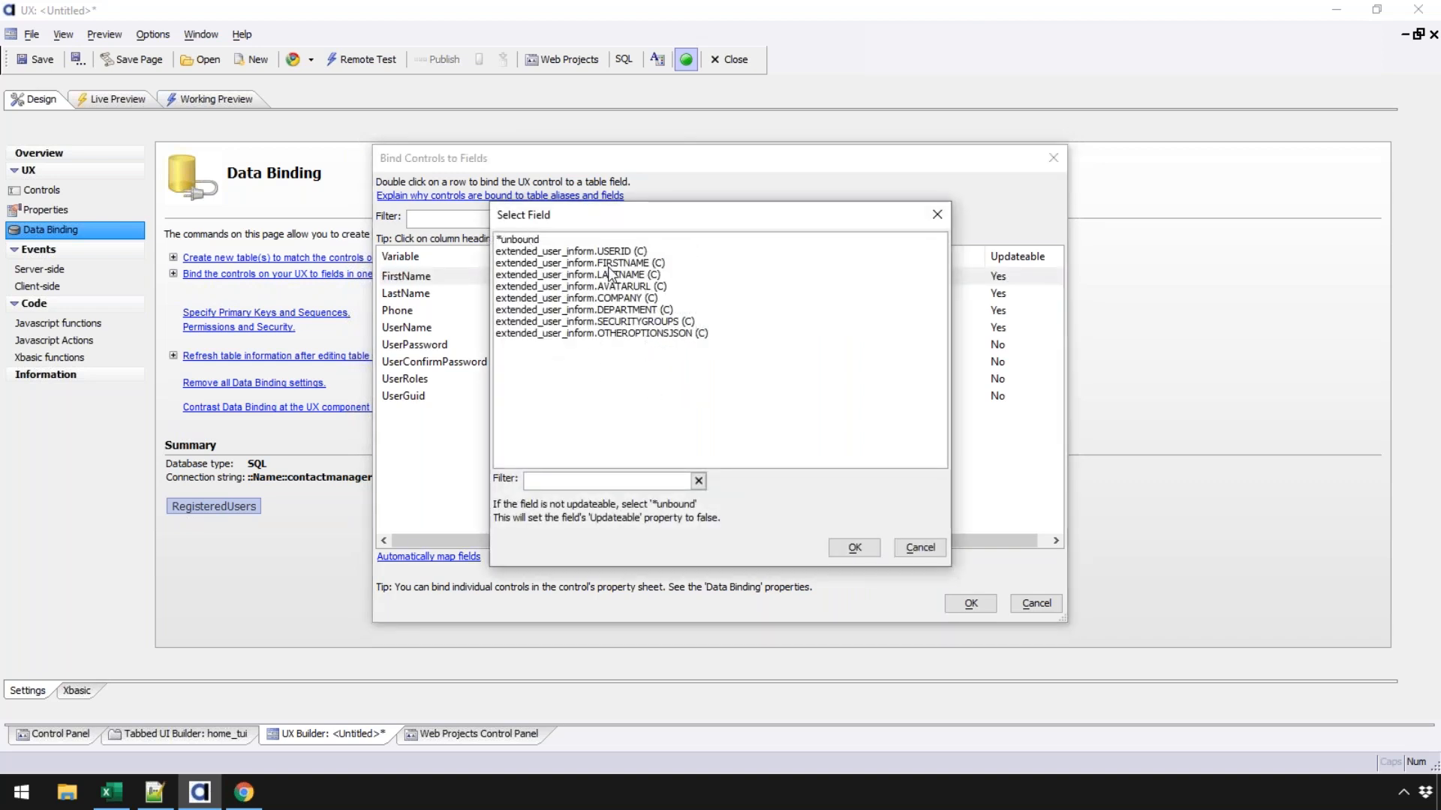
click(518, 264)
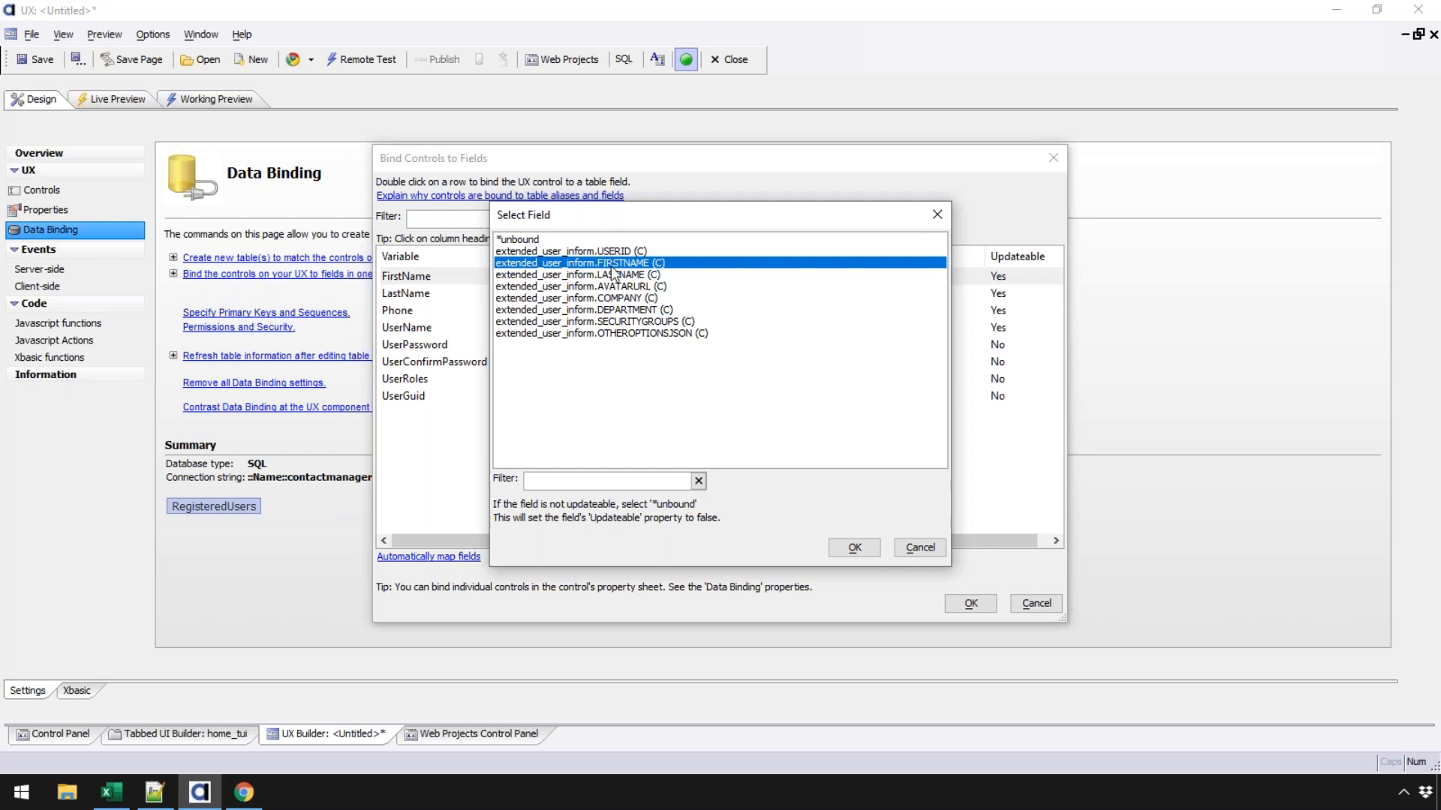
click(852, 547)
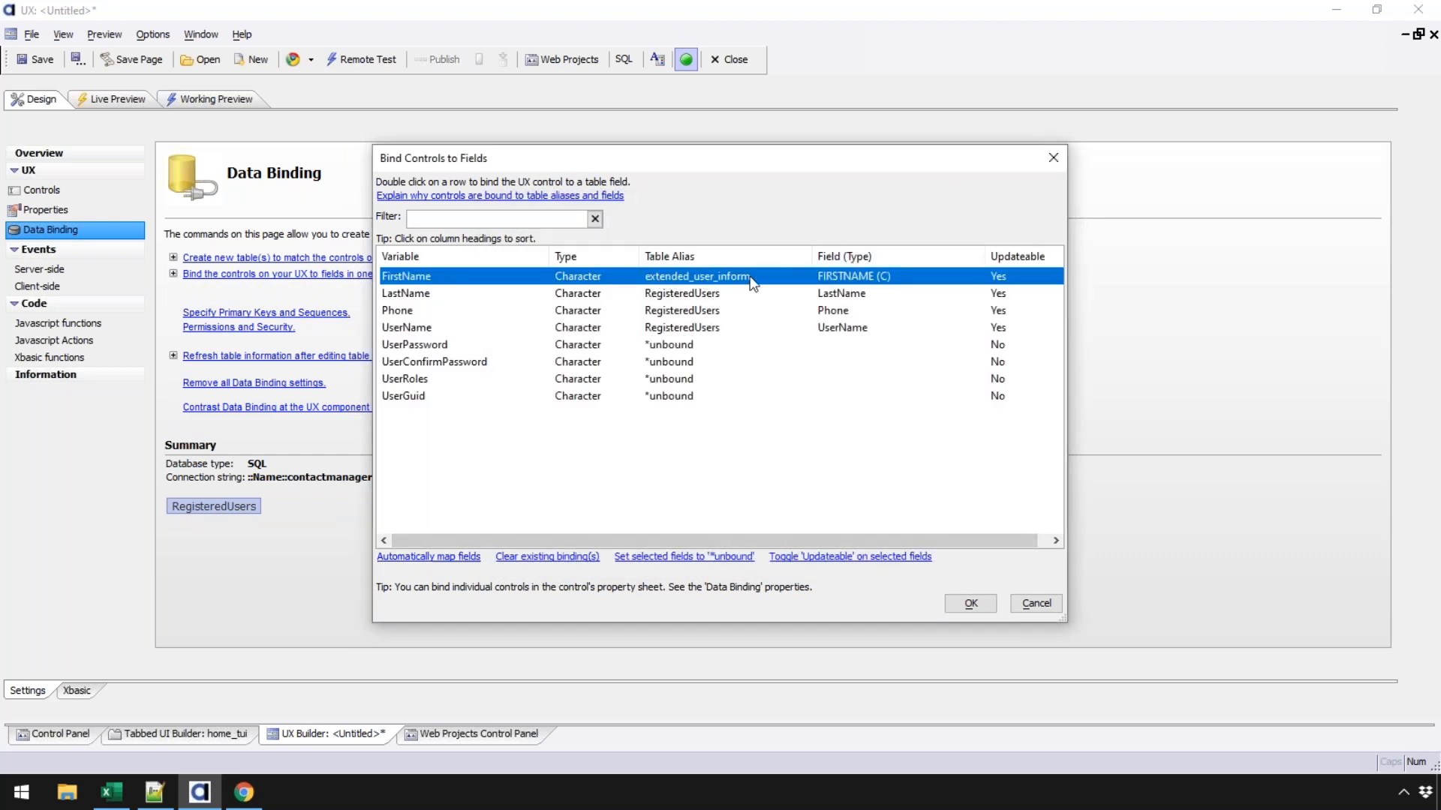
click(444, 295)
double_click(444, 295)
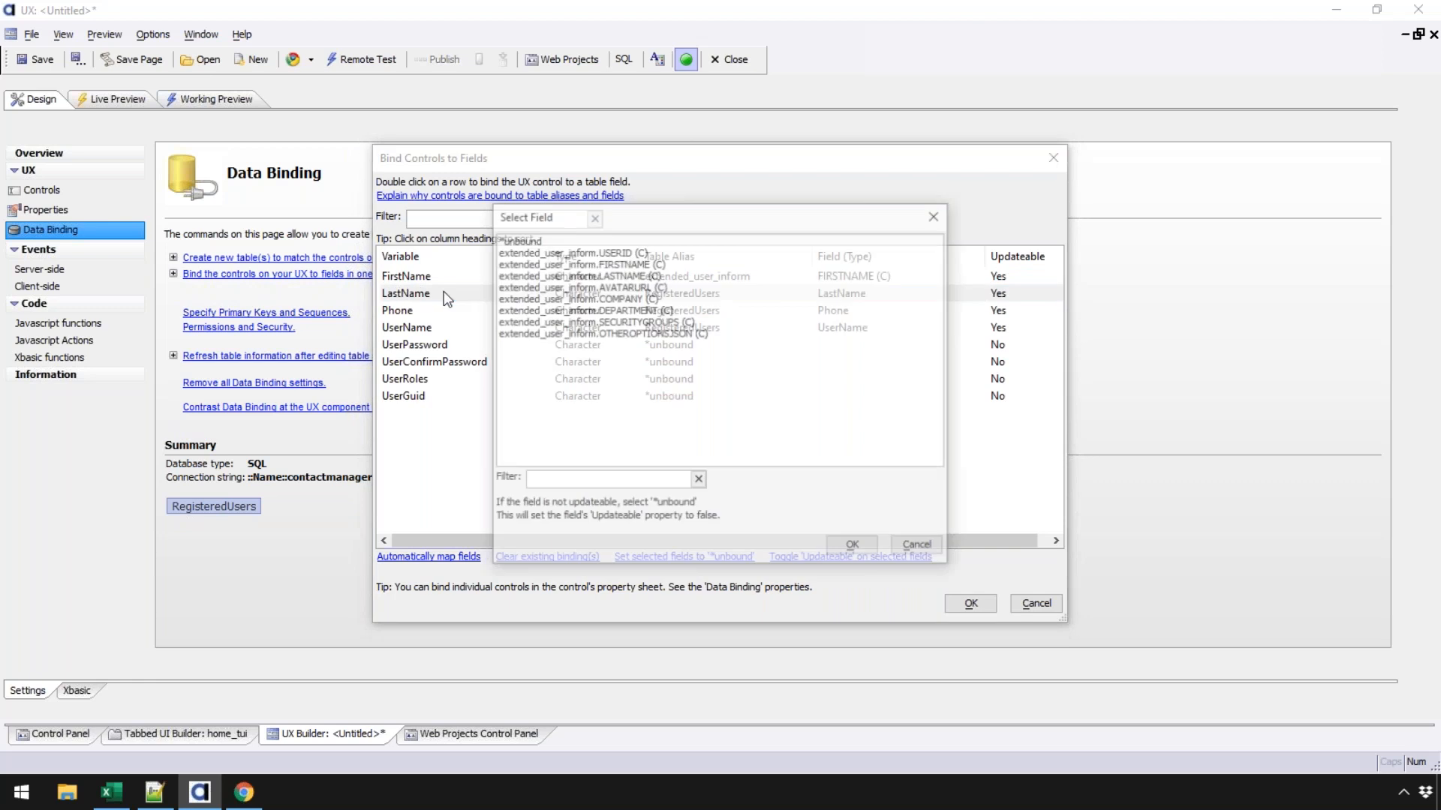
click(556, 274)
click(854, 548)
- Leave Phone unbound and non-updateable, bind UserName to USERID, and accept the bindings
click(439, 310)
double_click(439, 309)
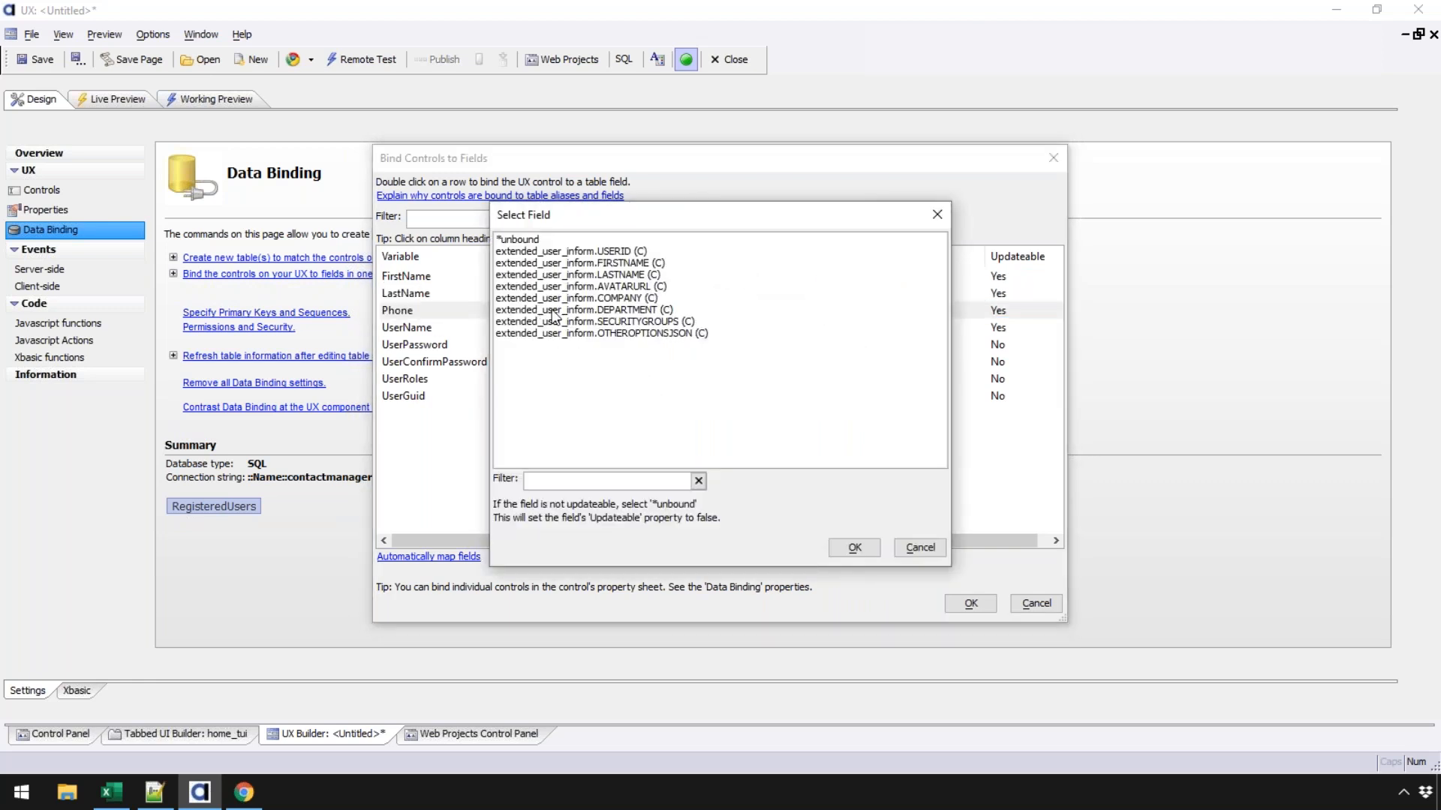
click(917, 548)
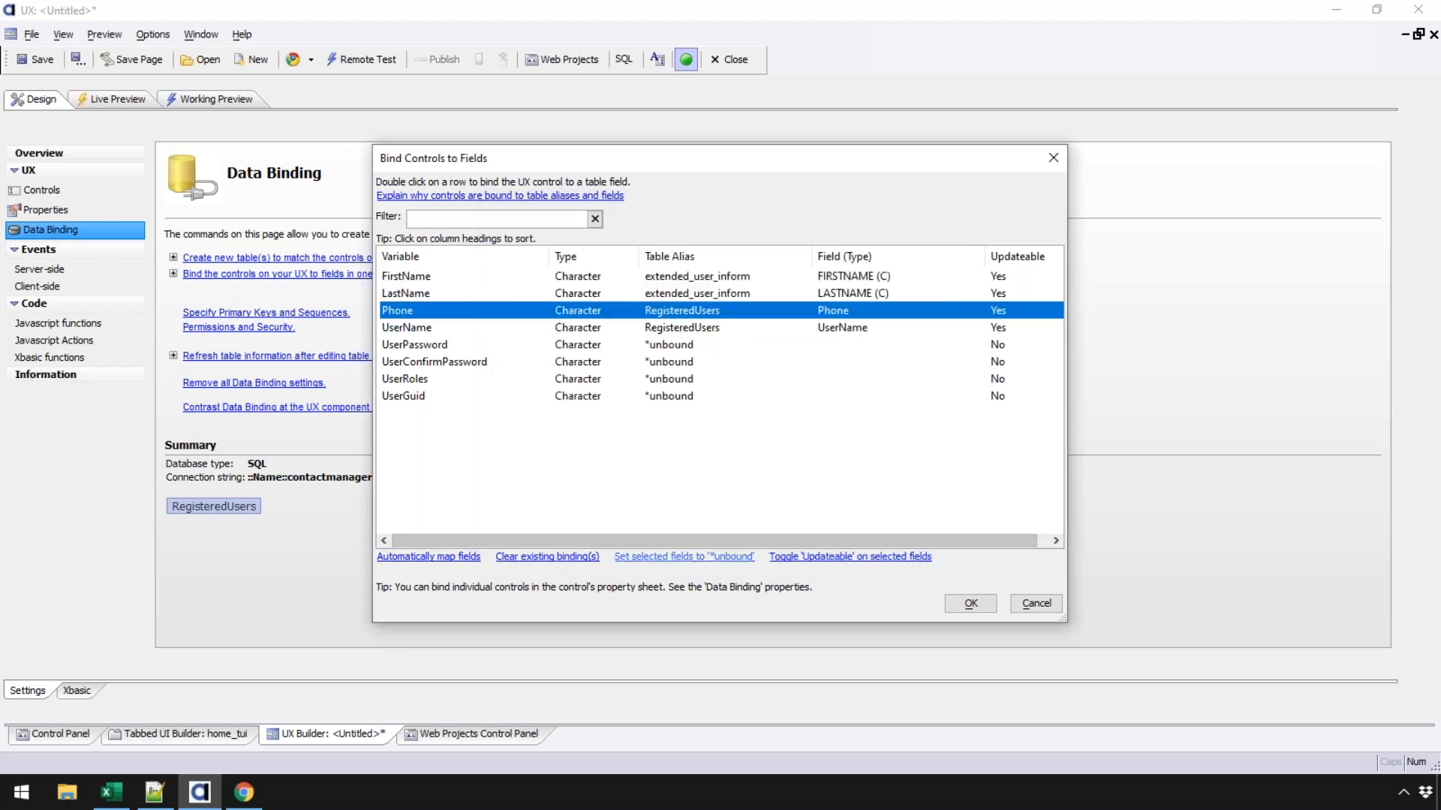
click(788, 557)
click(632, 315)
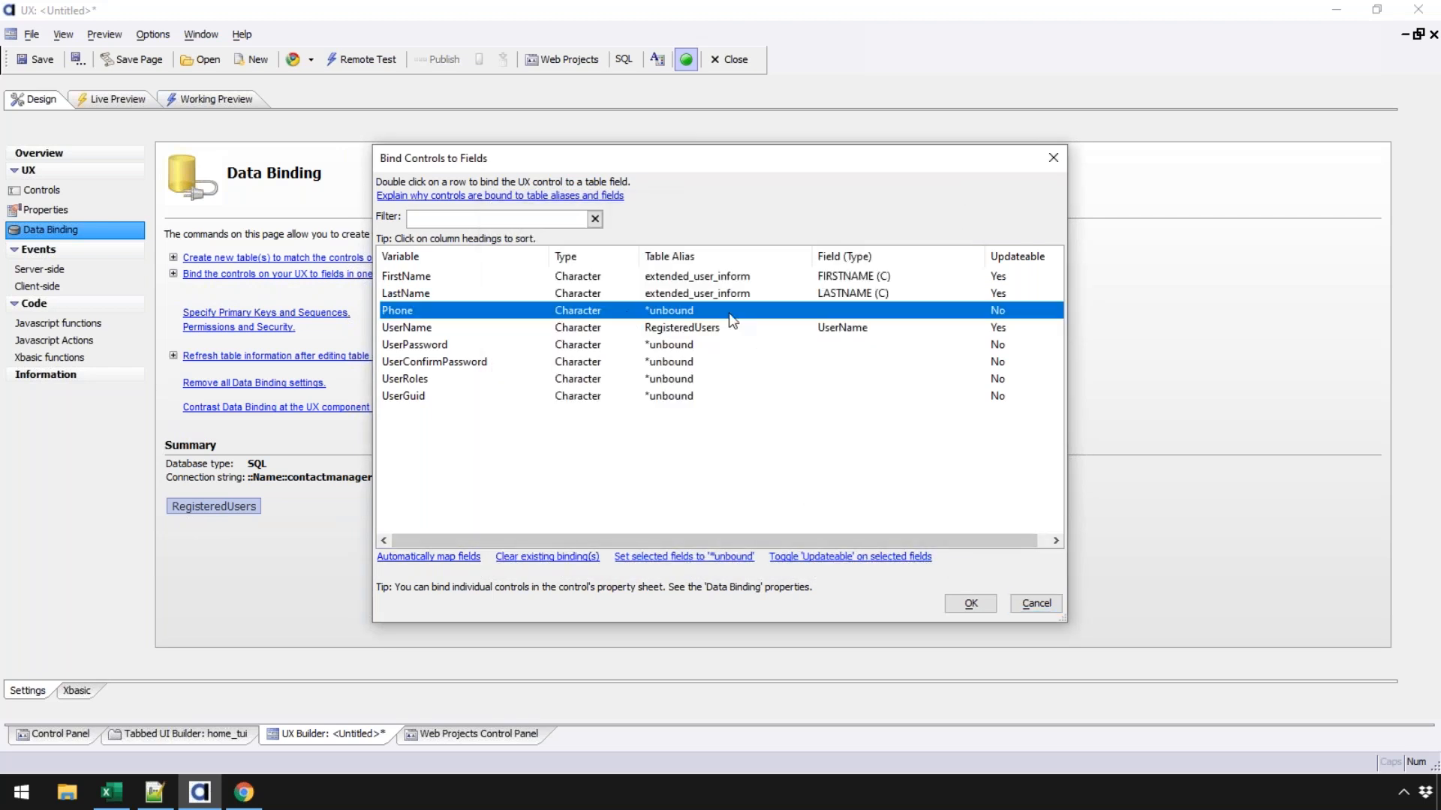
double_click(588, 328)
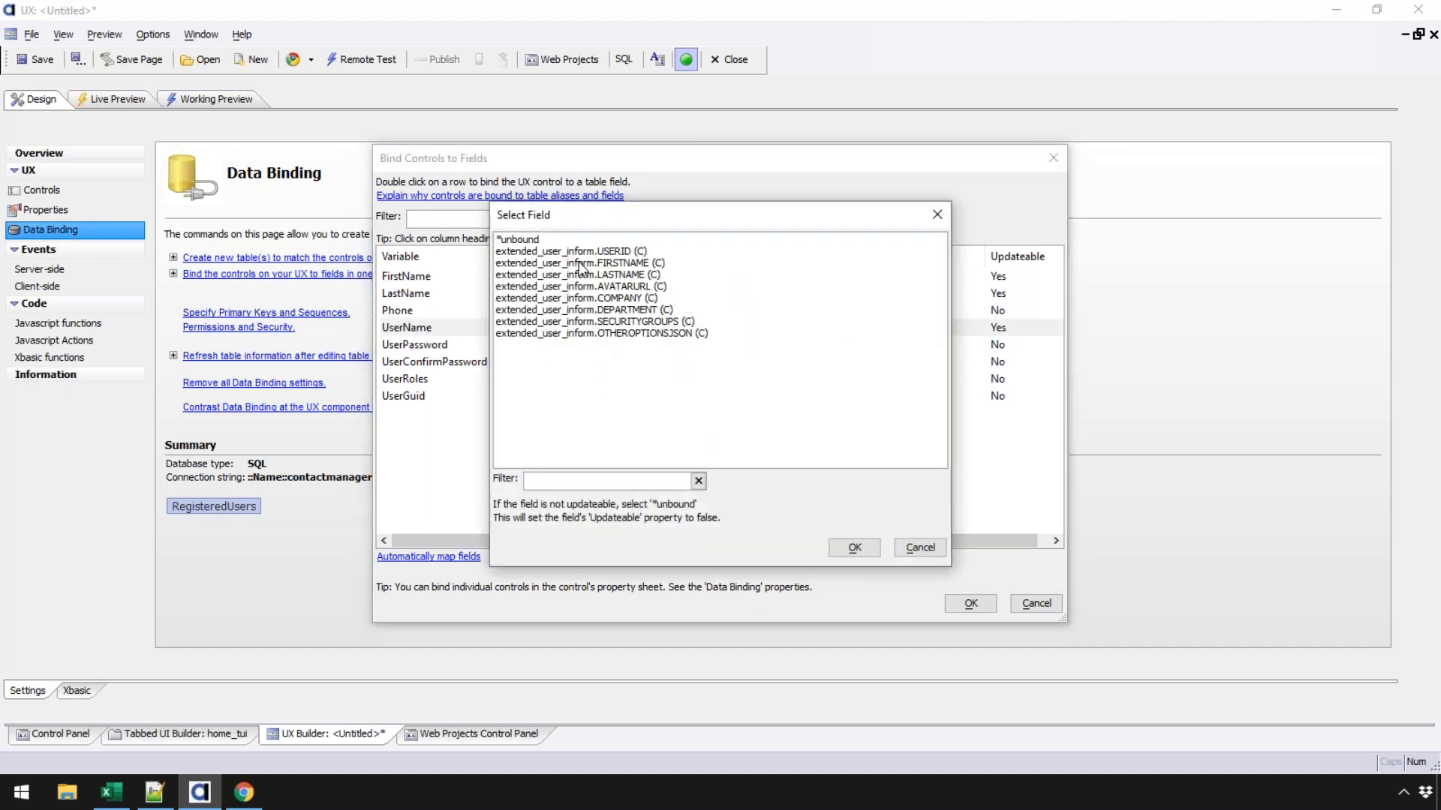
click(582, 251)
click(855, 547)
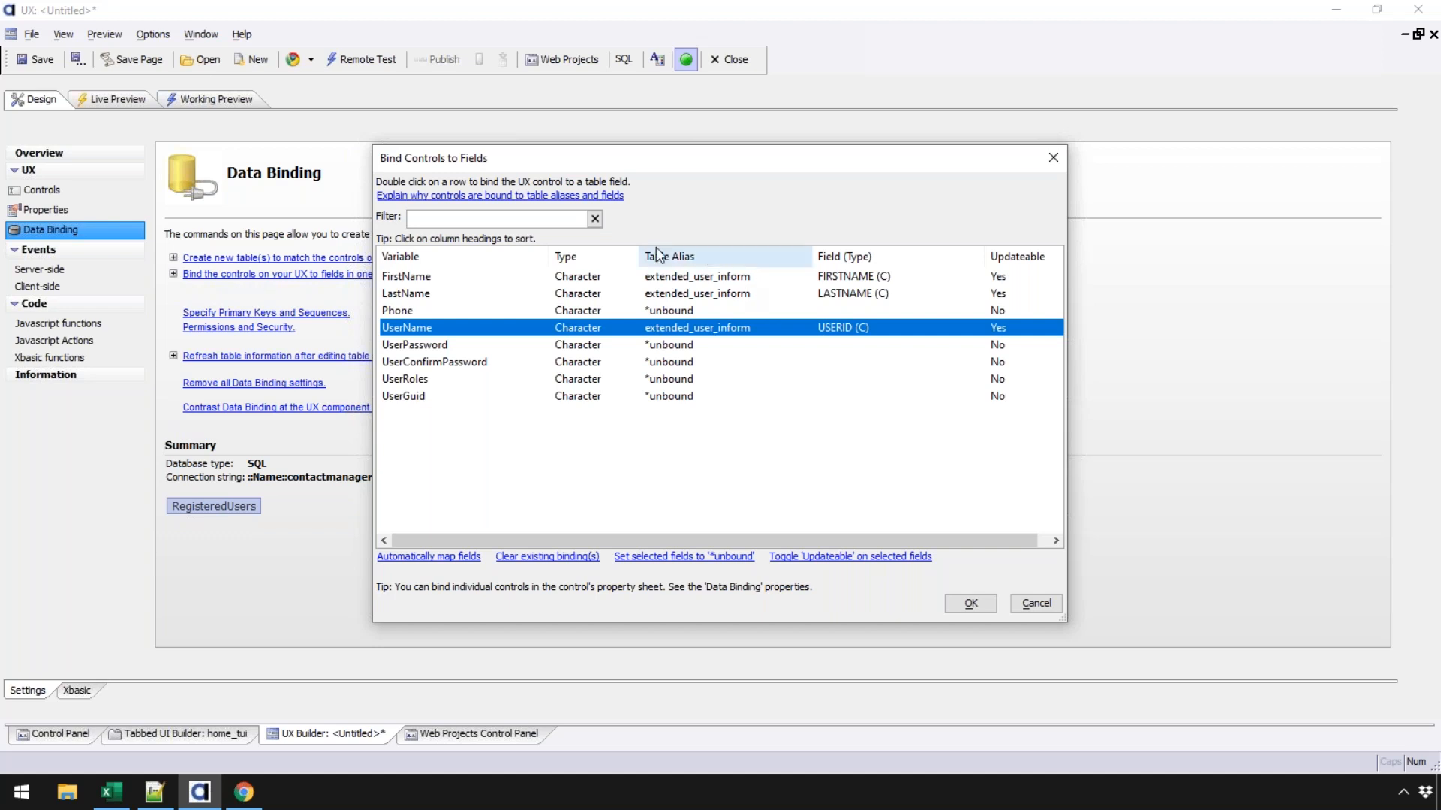
click(974, 608)
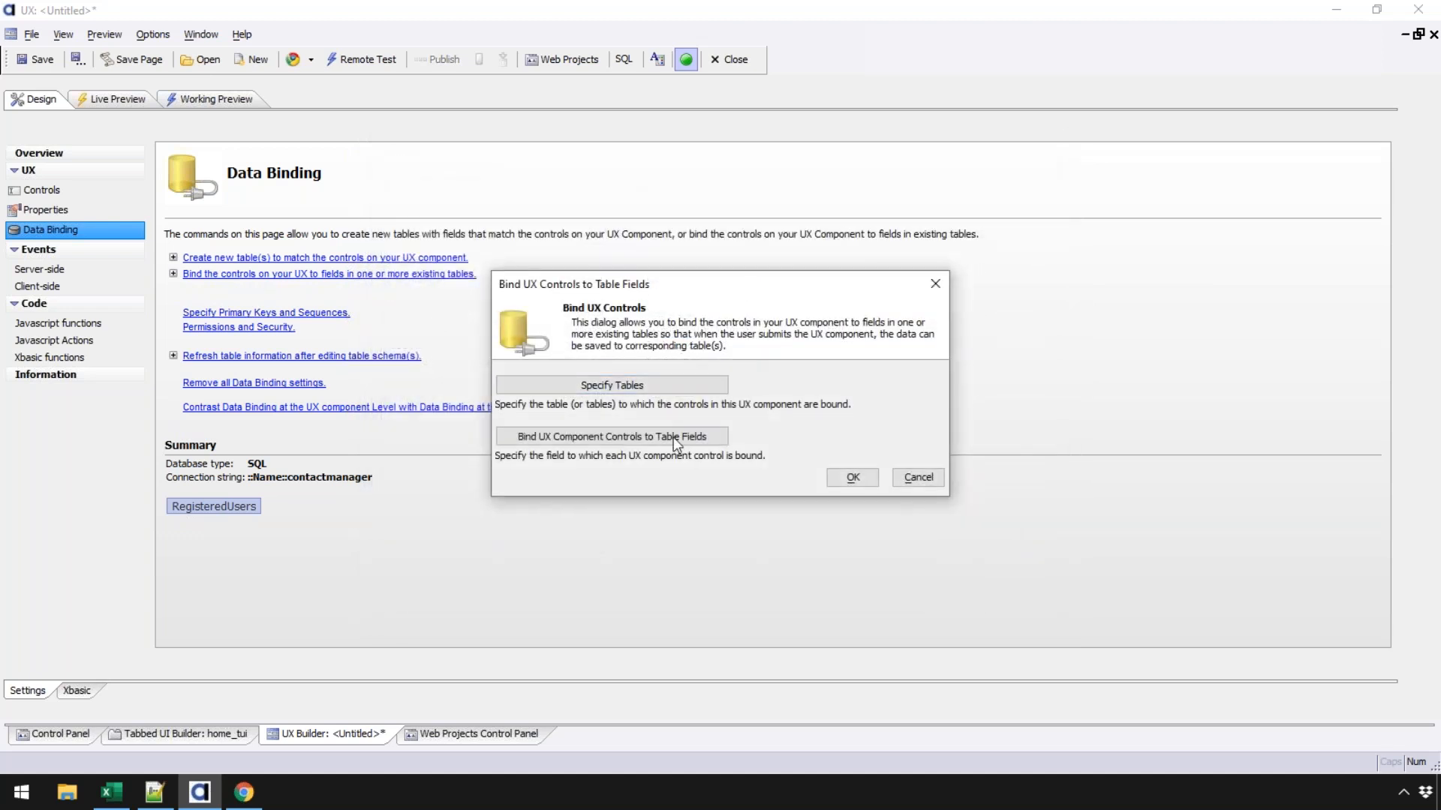
click(852, 478)
click(50, 192)
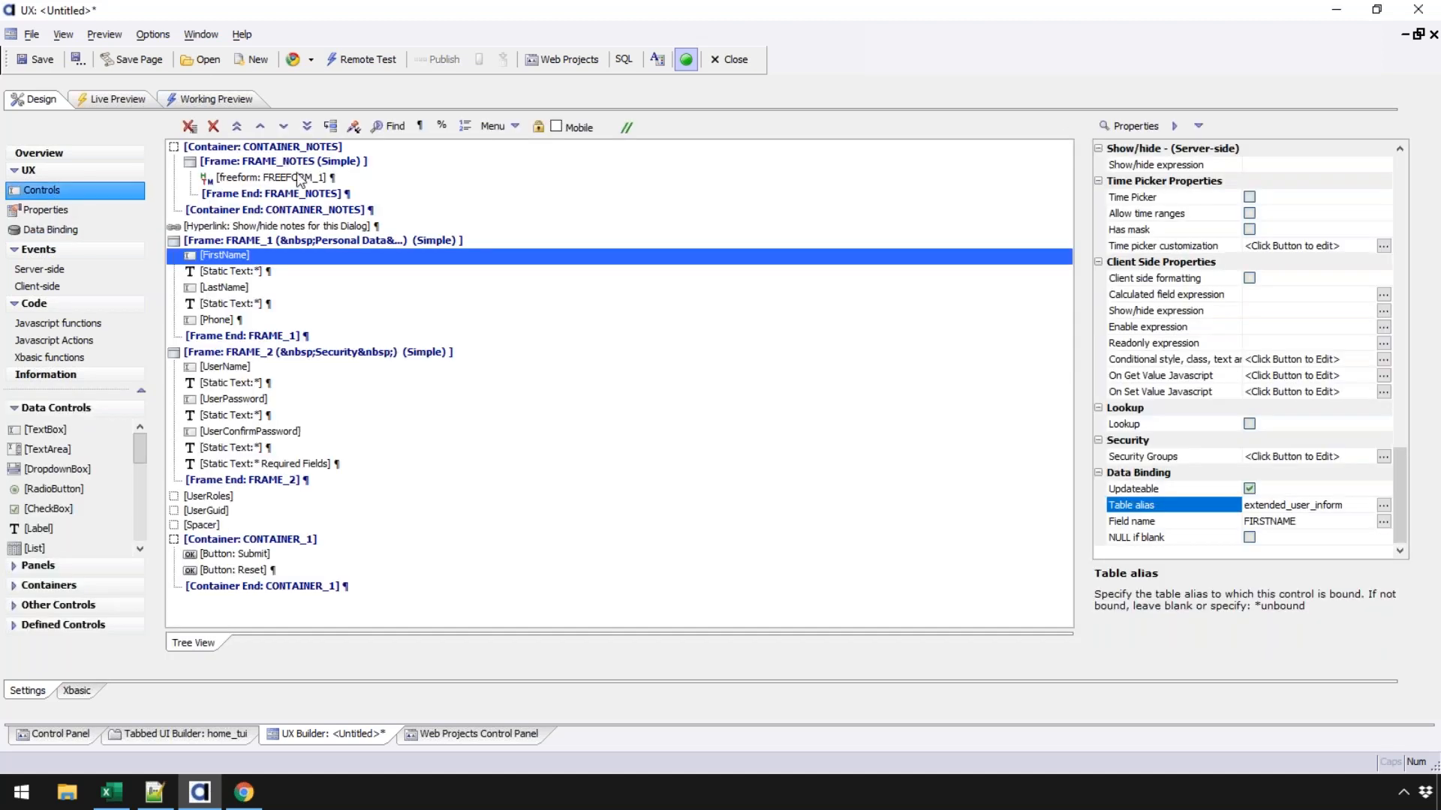
click(234, 288)
click(234, 256)
click(225, 322)
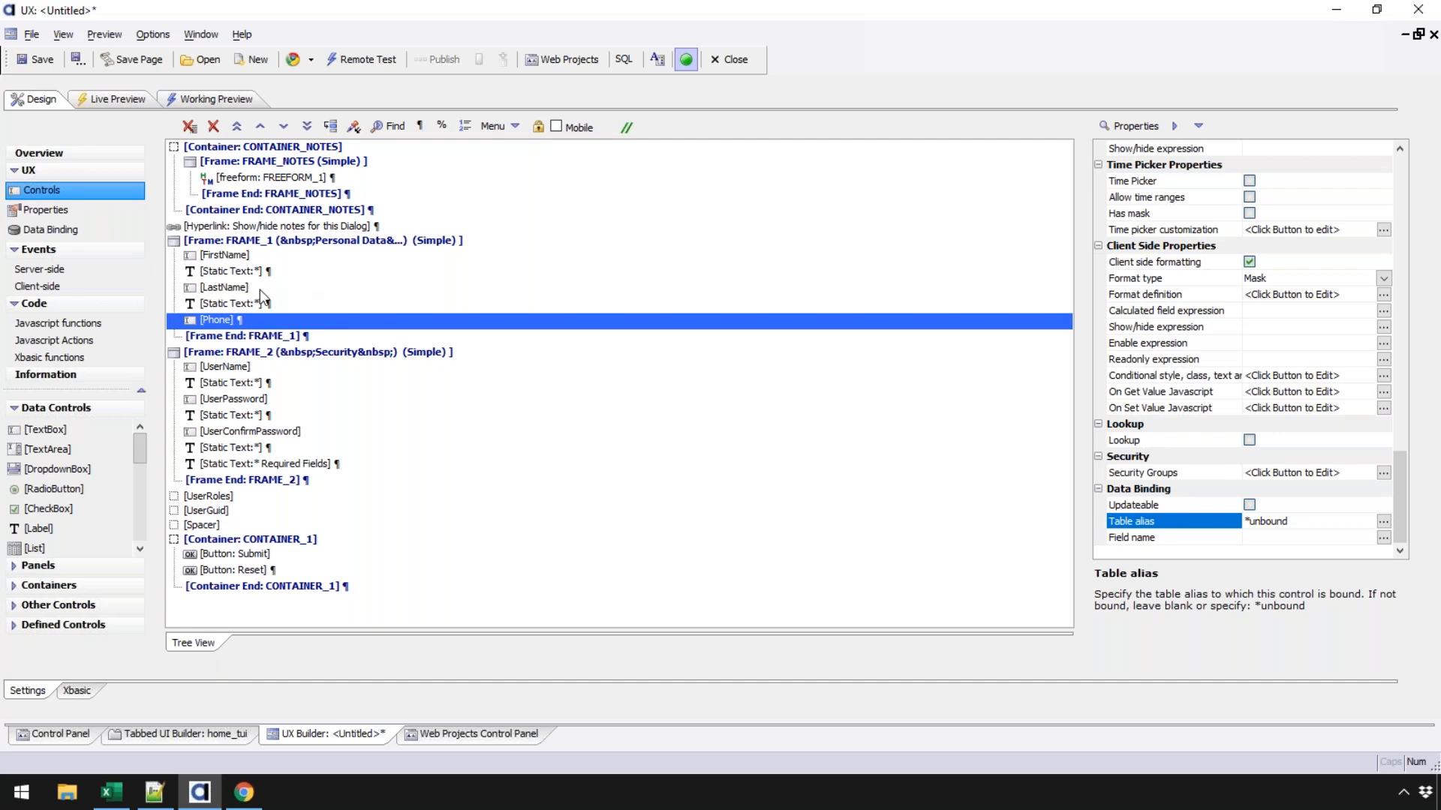
click(246, 368)
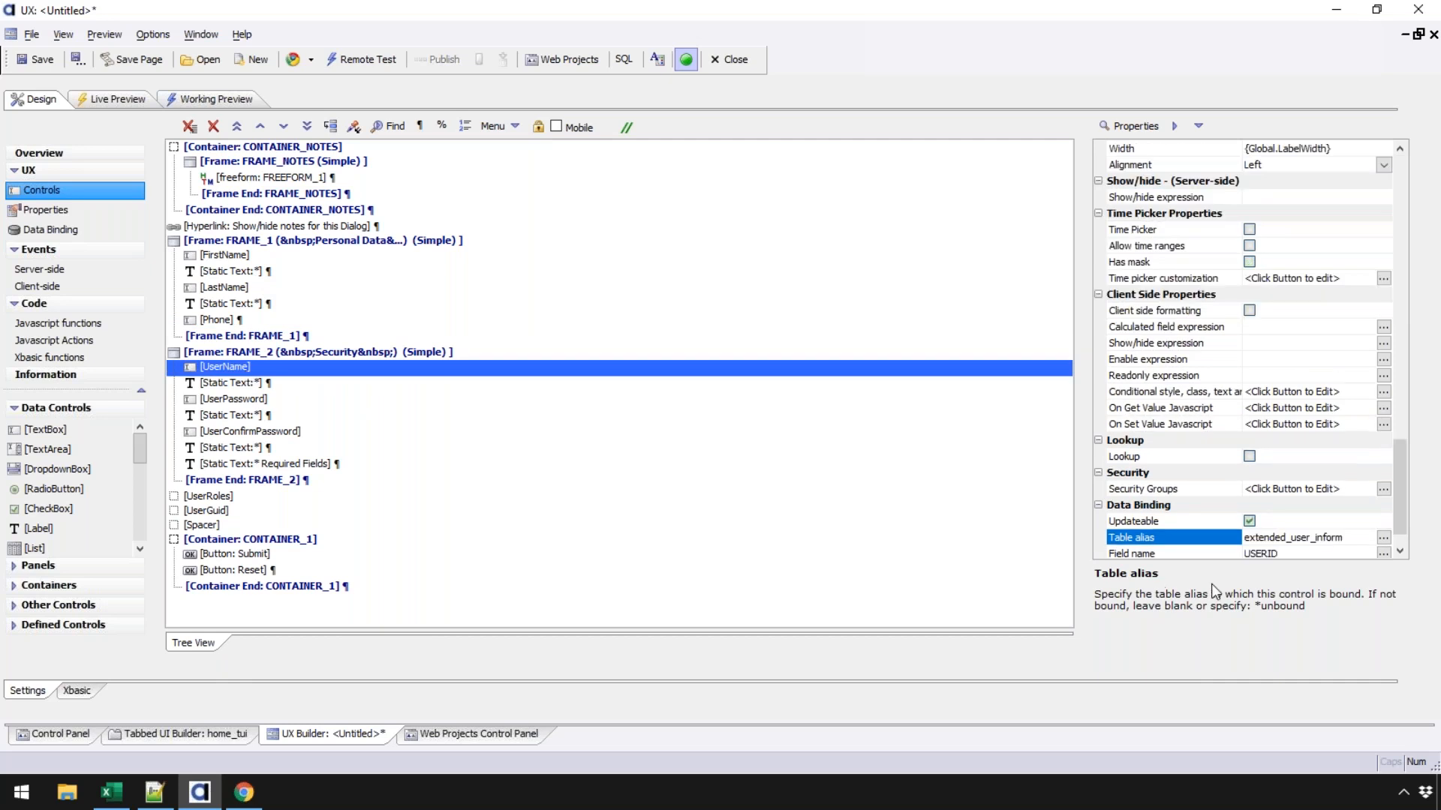
scroll(1408, 511, down, 1)
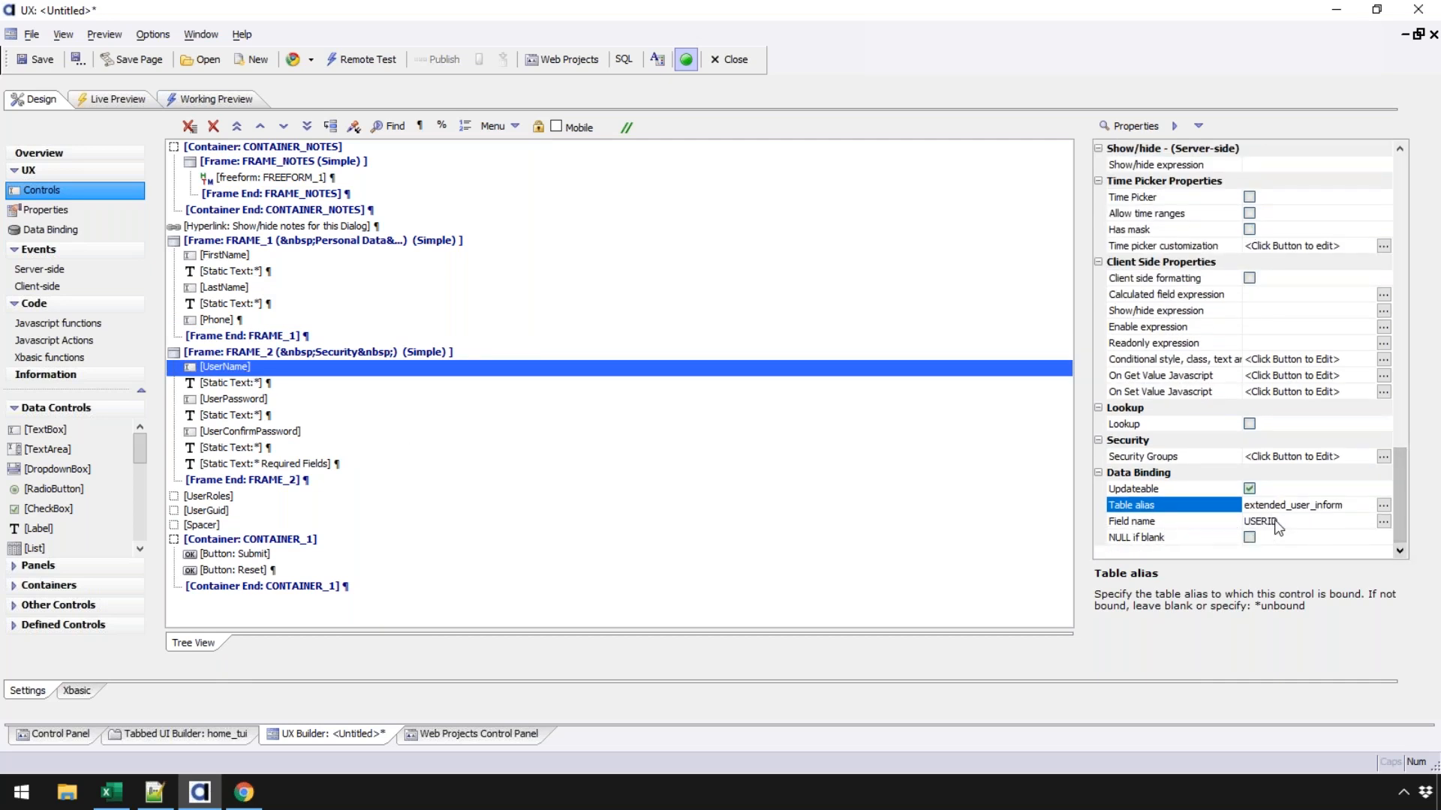
click(250, 404)
click(276, 433)
click(273, 404)
click(282, 433)
click(277, 405)
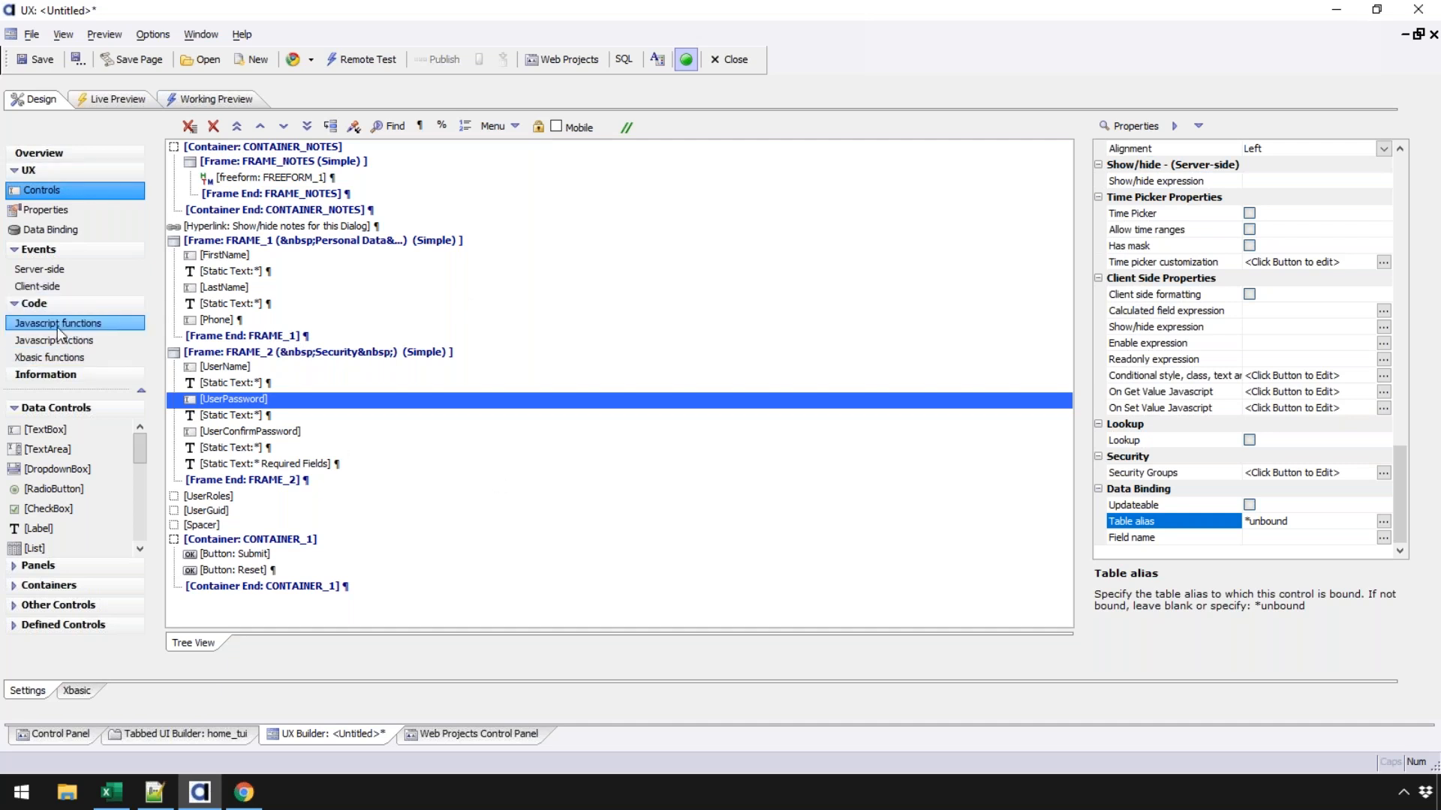
- Open the onDialogInitialize server-side code, glance at the running app, and inspect UserRoles
click(53, 273)
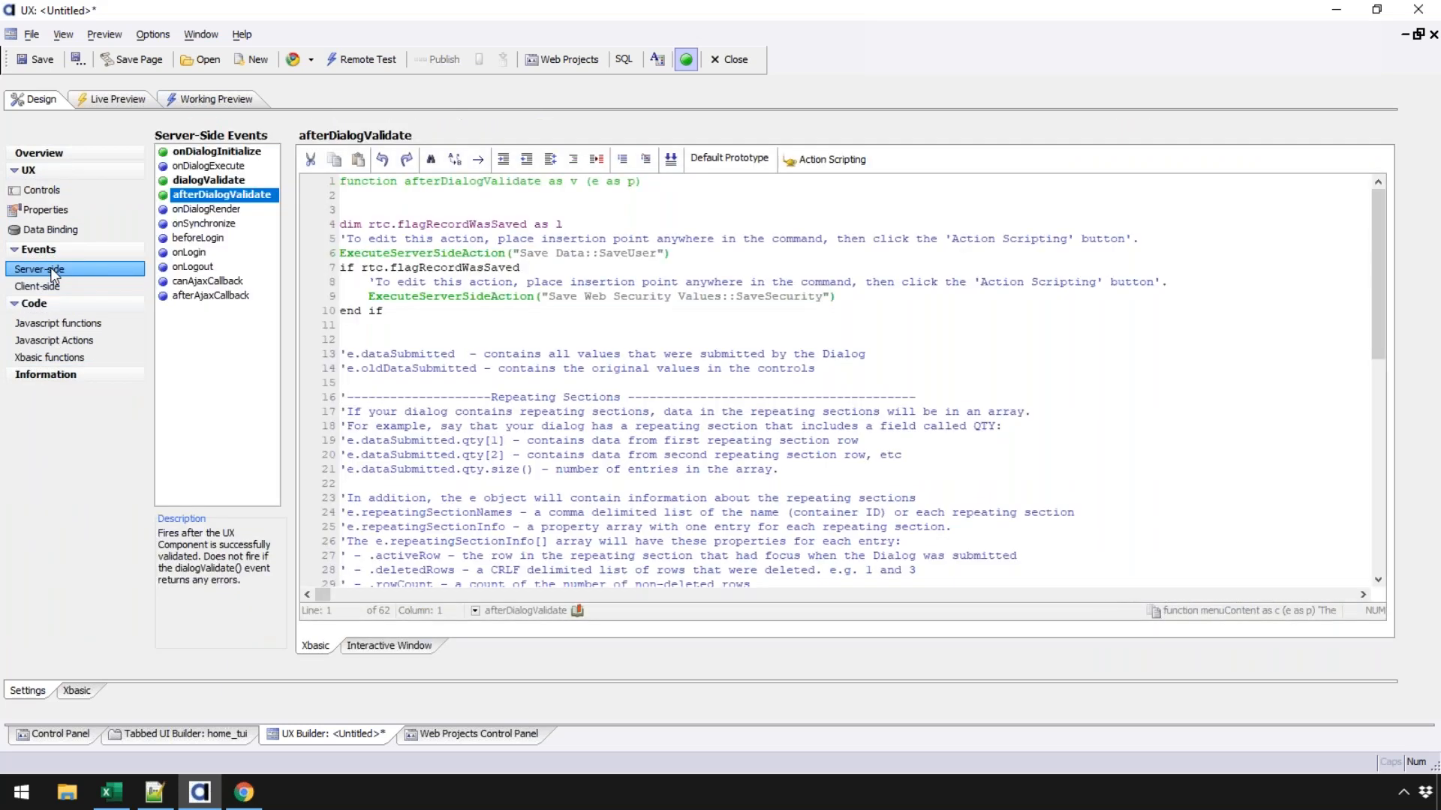
click(202, 153)
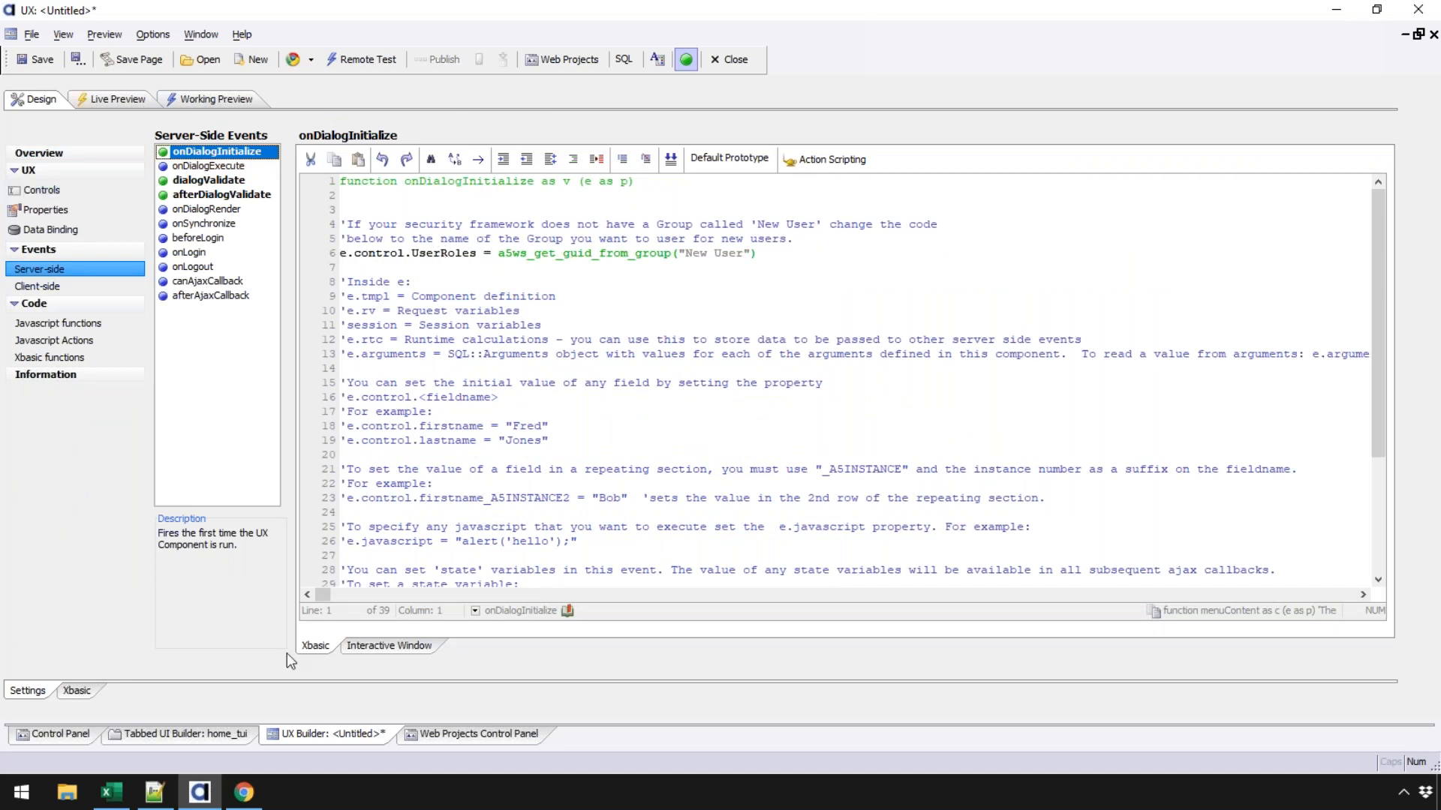
click(244, 793)
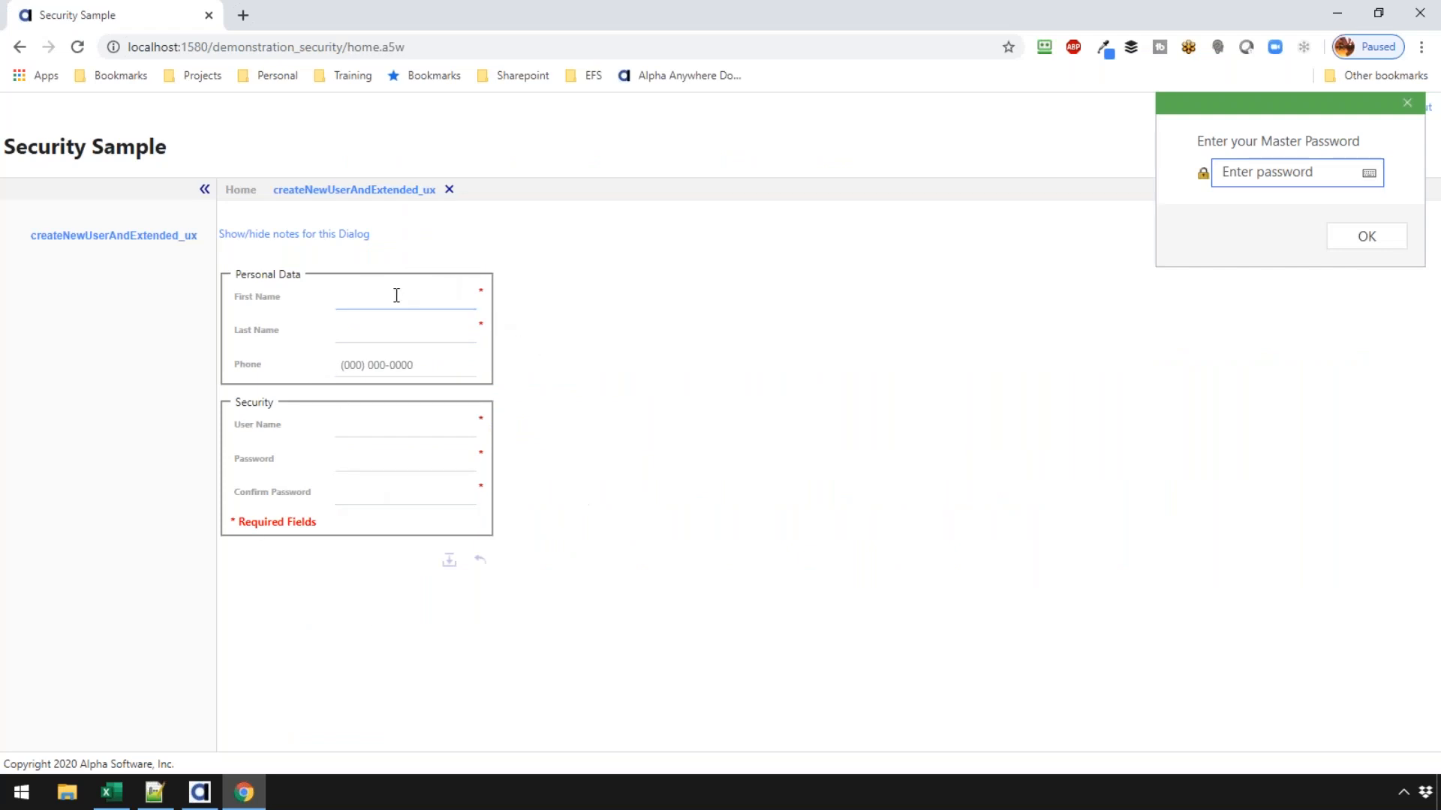
click(199, 791)
click(41, 190)
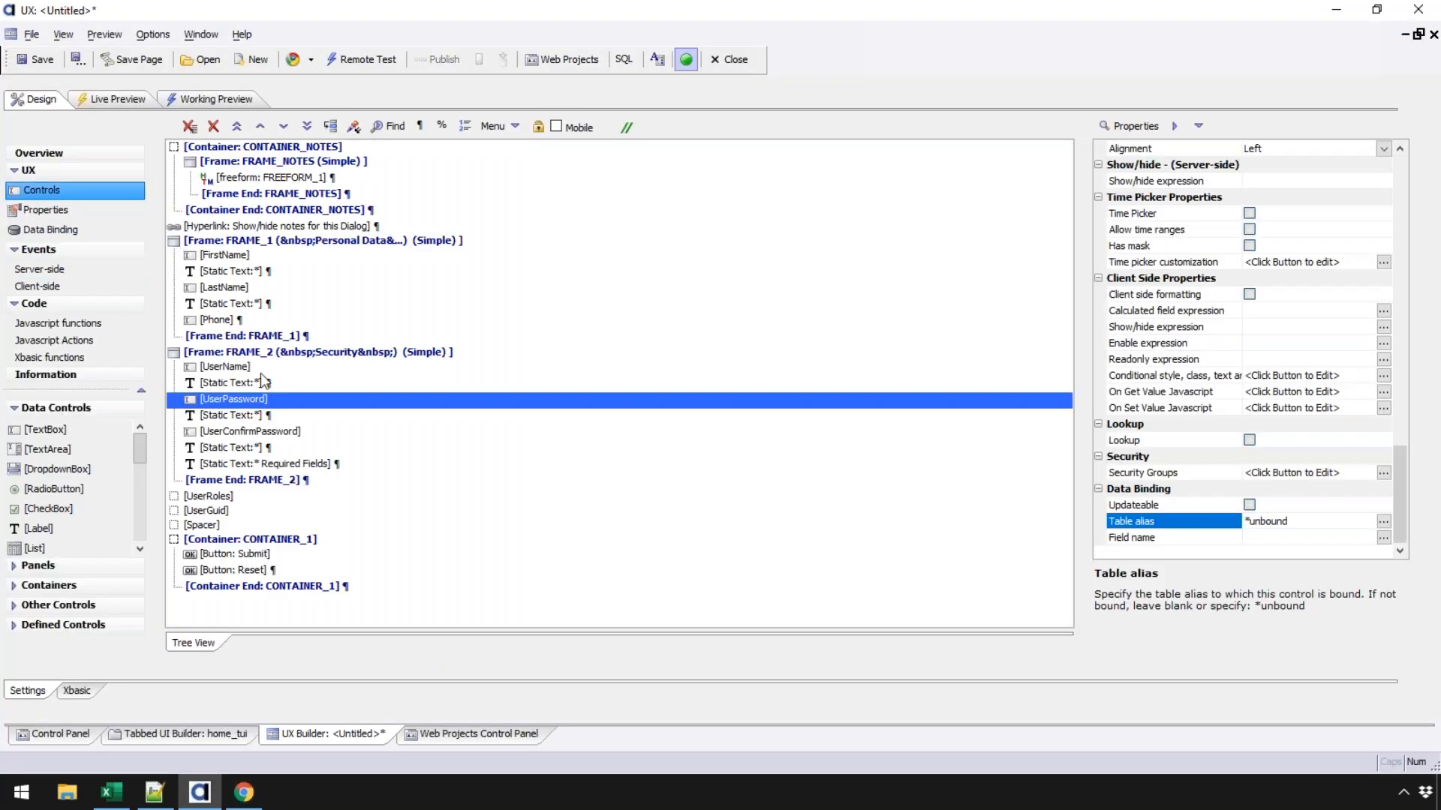
click(223, 498)
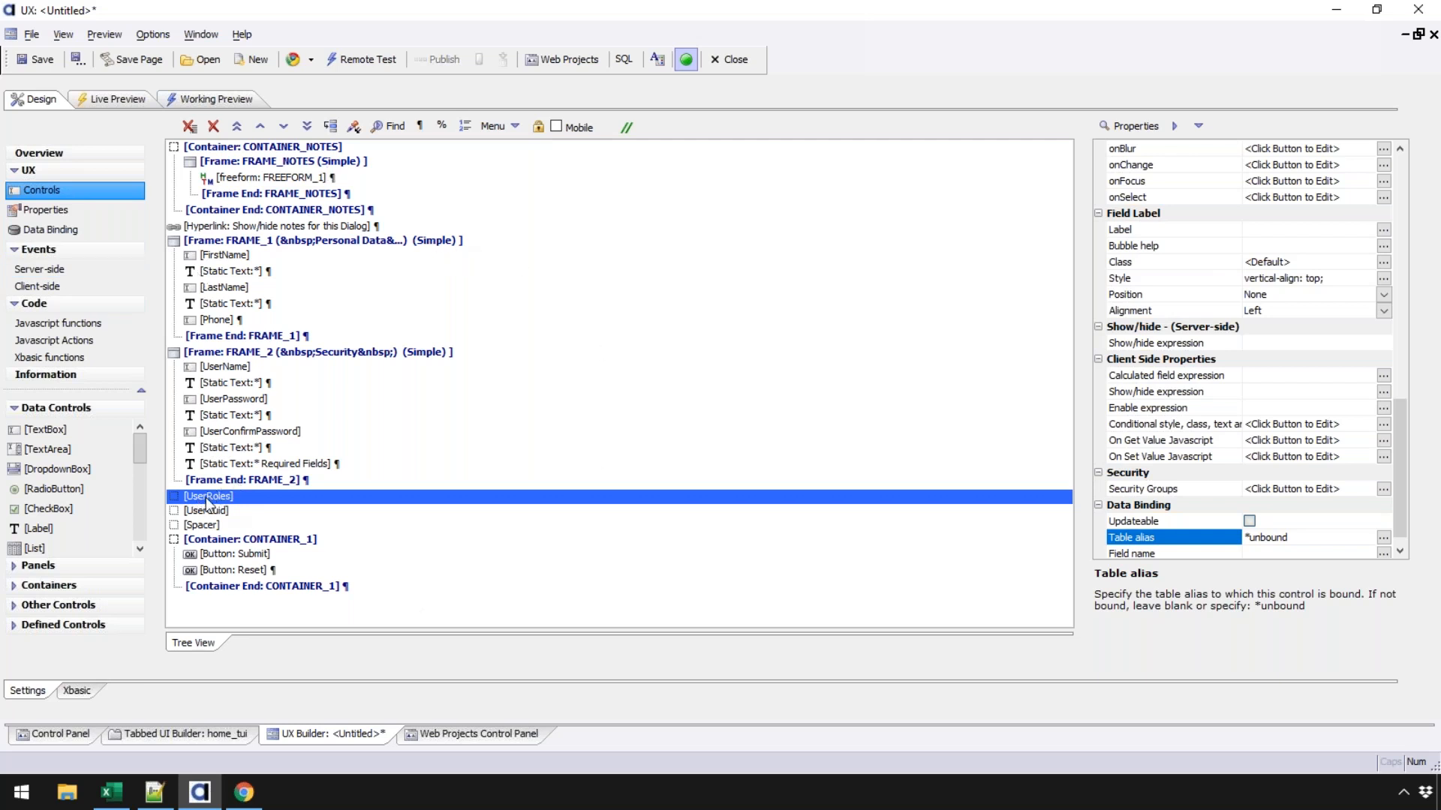
- Highlight the 'New User' group name in the onDialogInitialize code, then go to the Web Projects Control Panel
click(61, 269)
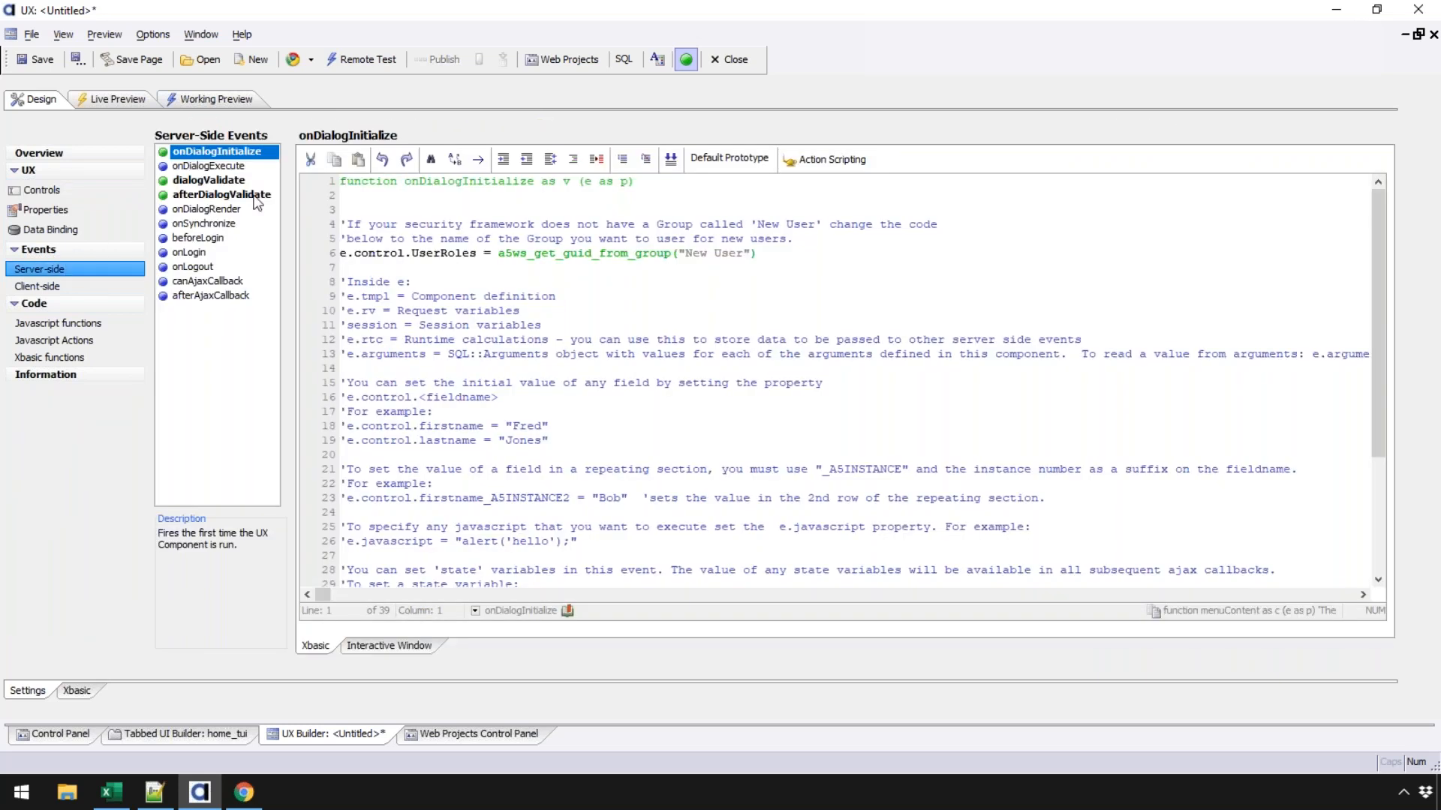
drag(684, 253, 744, 251)
click(479, 734)
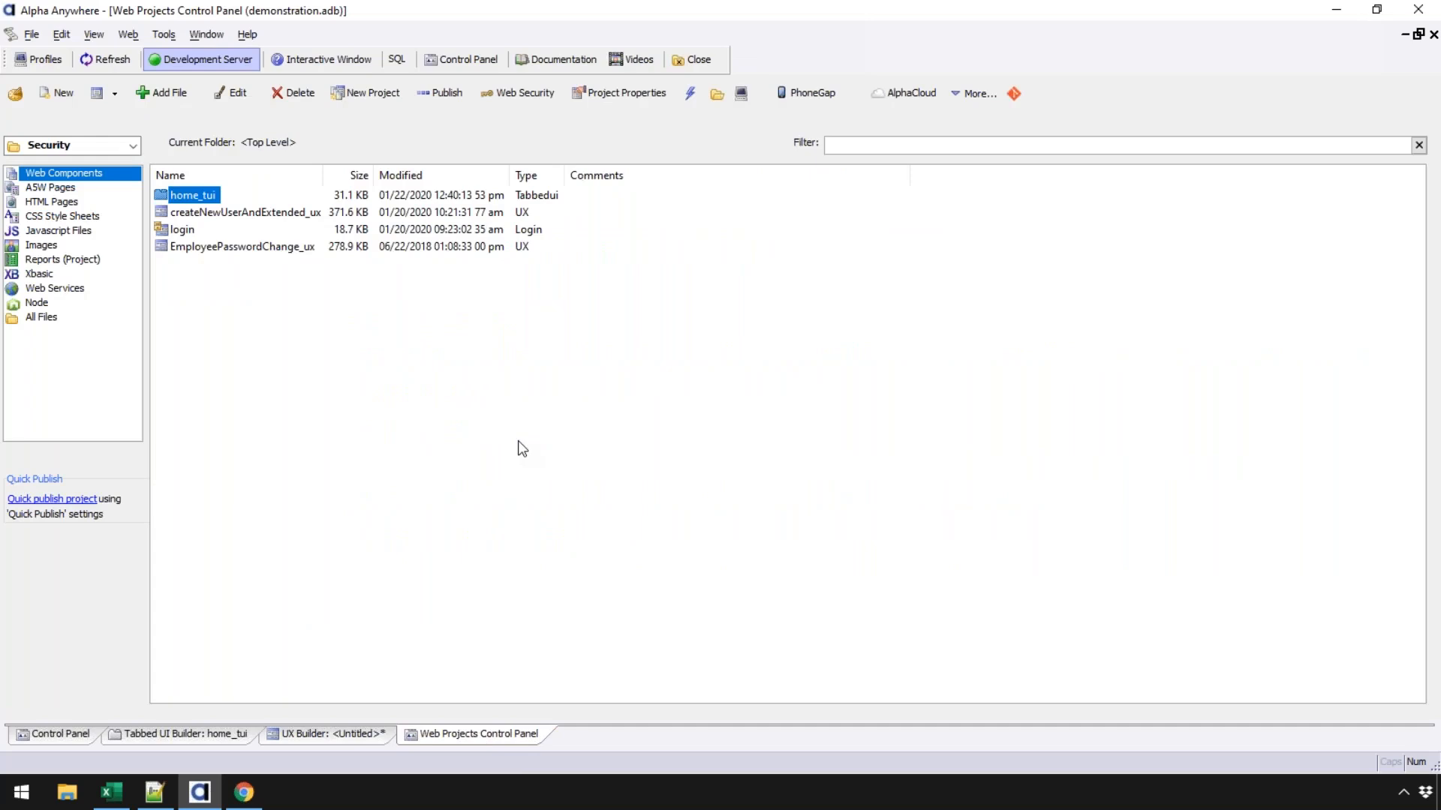
- Check the Users group's members in the web security Users and Groups settings
click(526, 93)
click(733, 292)
double_click(730, 288)
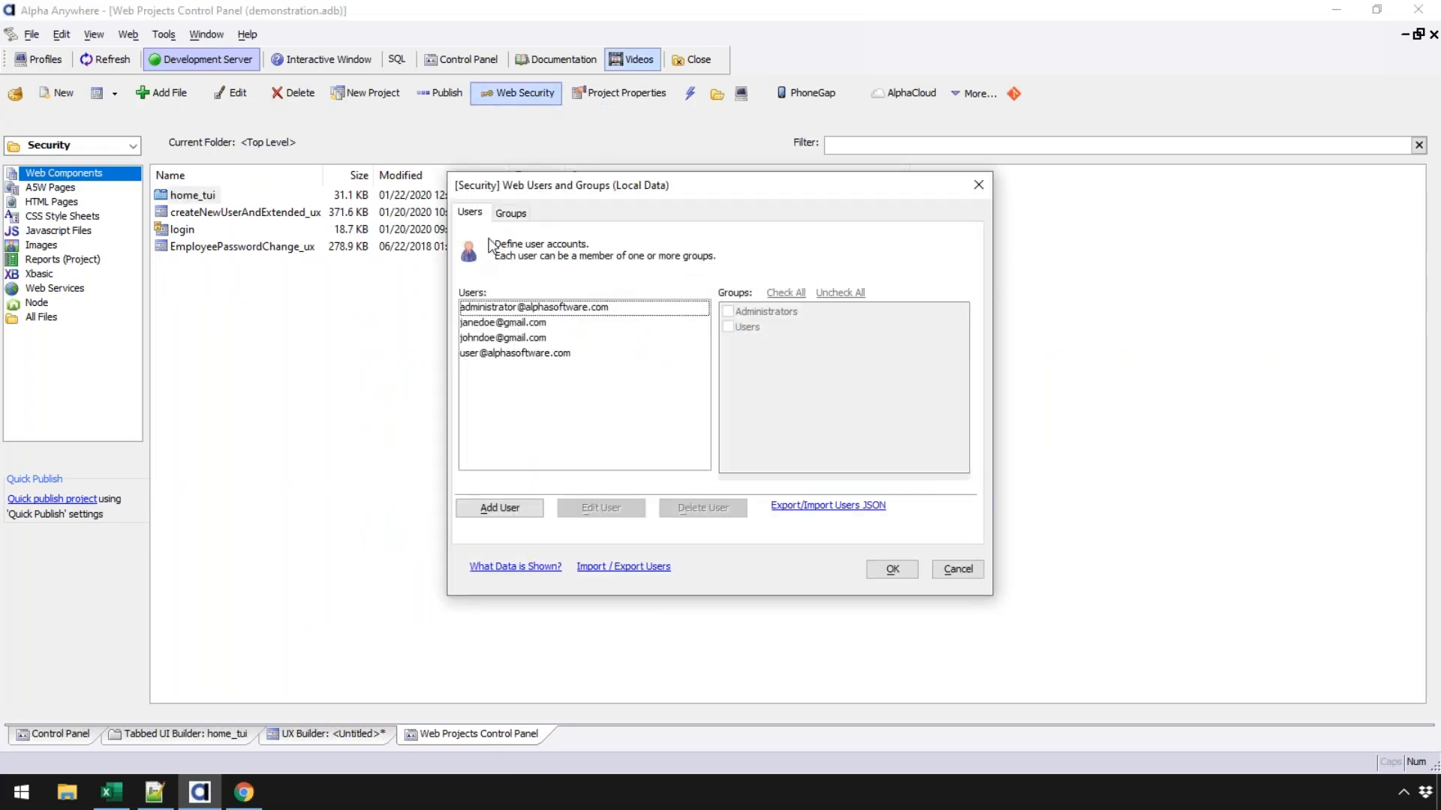
click(511, 213)
click(471, 325)
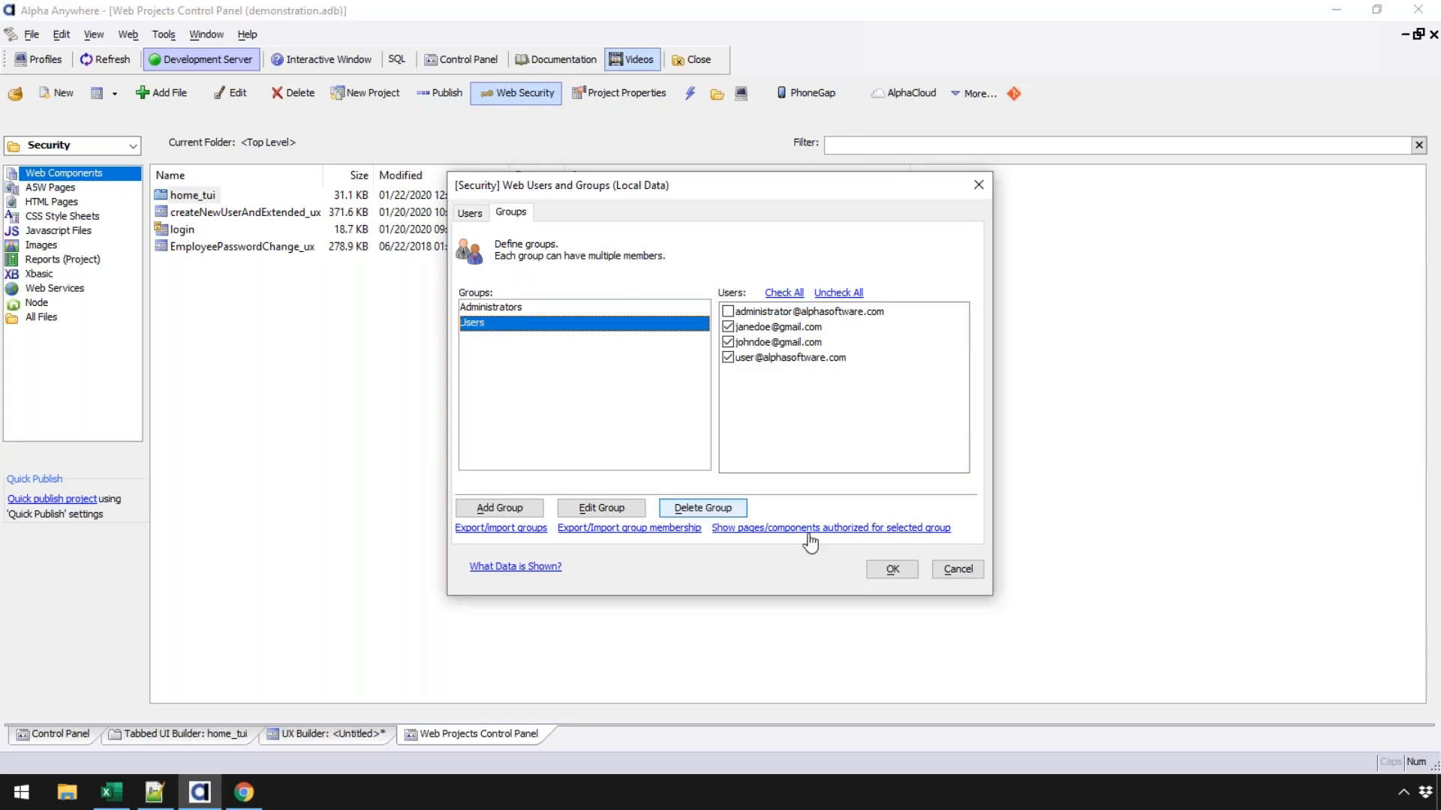
click(957, 568)
click(901, 559)
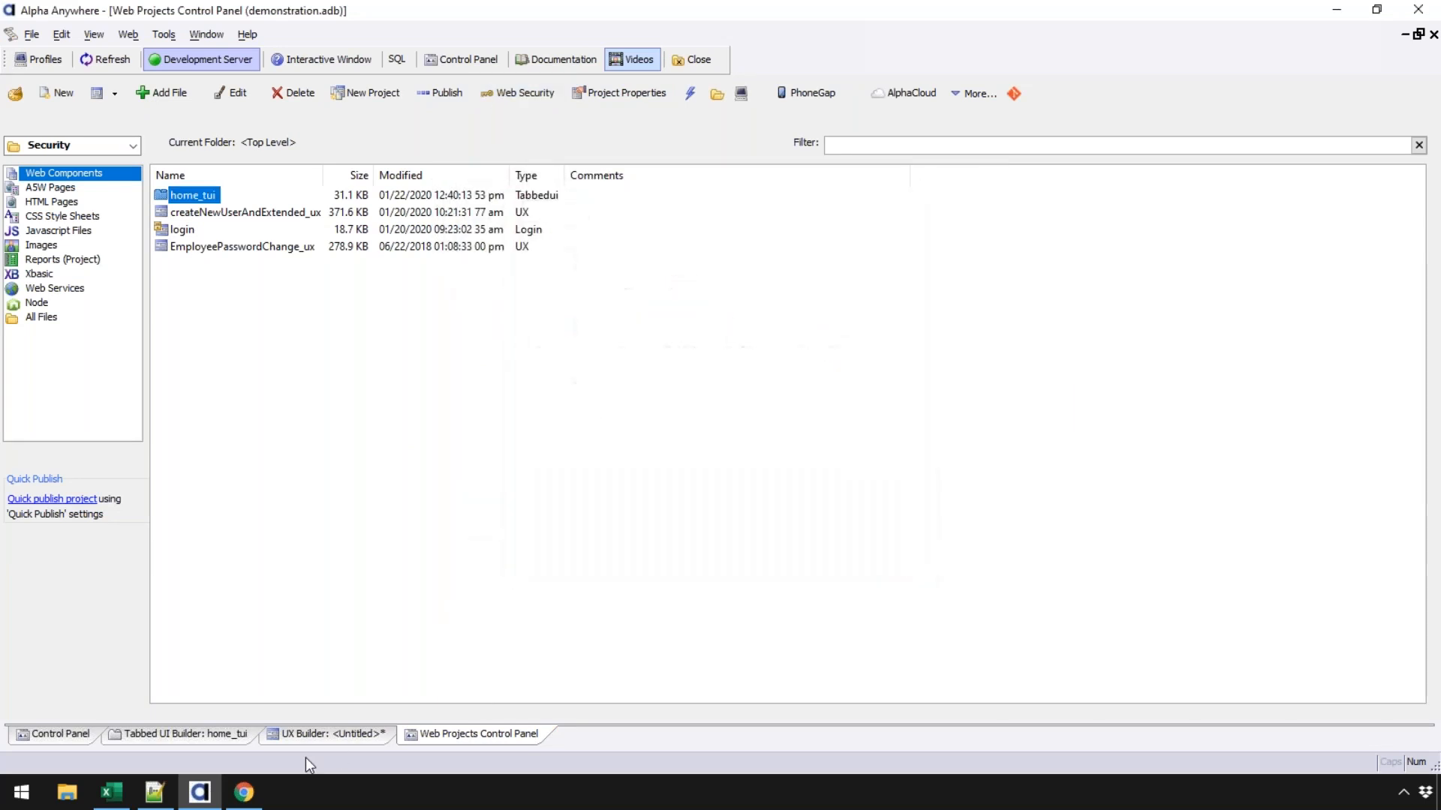
- Replace 'New User' with 'Users' in the onDialogInitialize group lookup for UserRoles
click(291, 736)
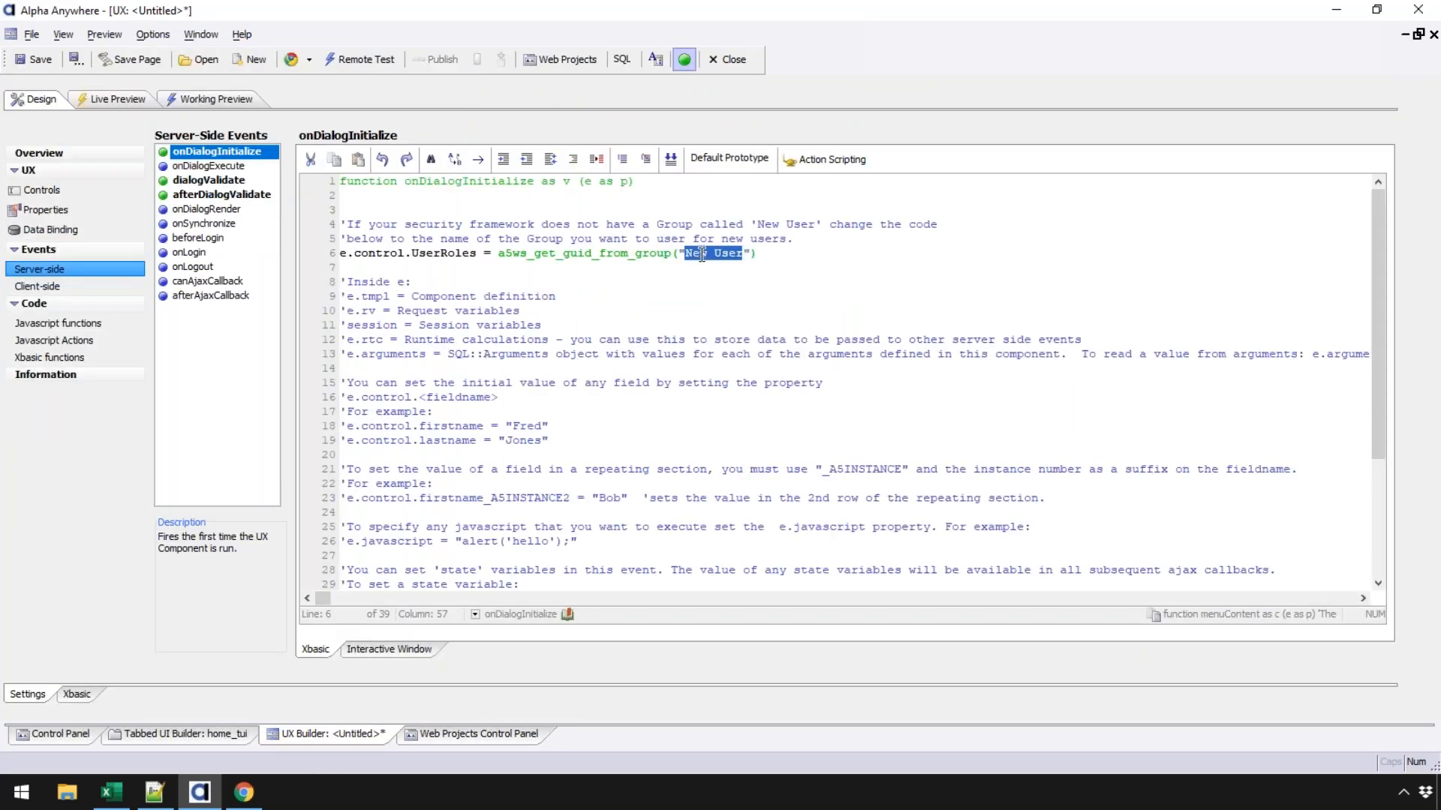
text(Users)
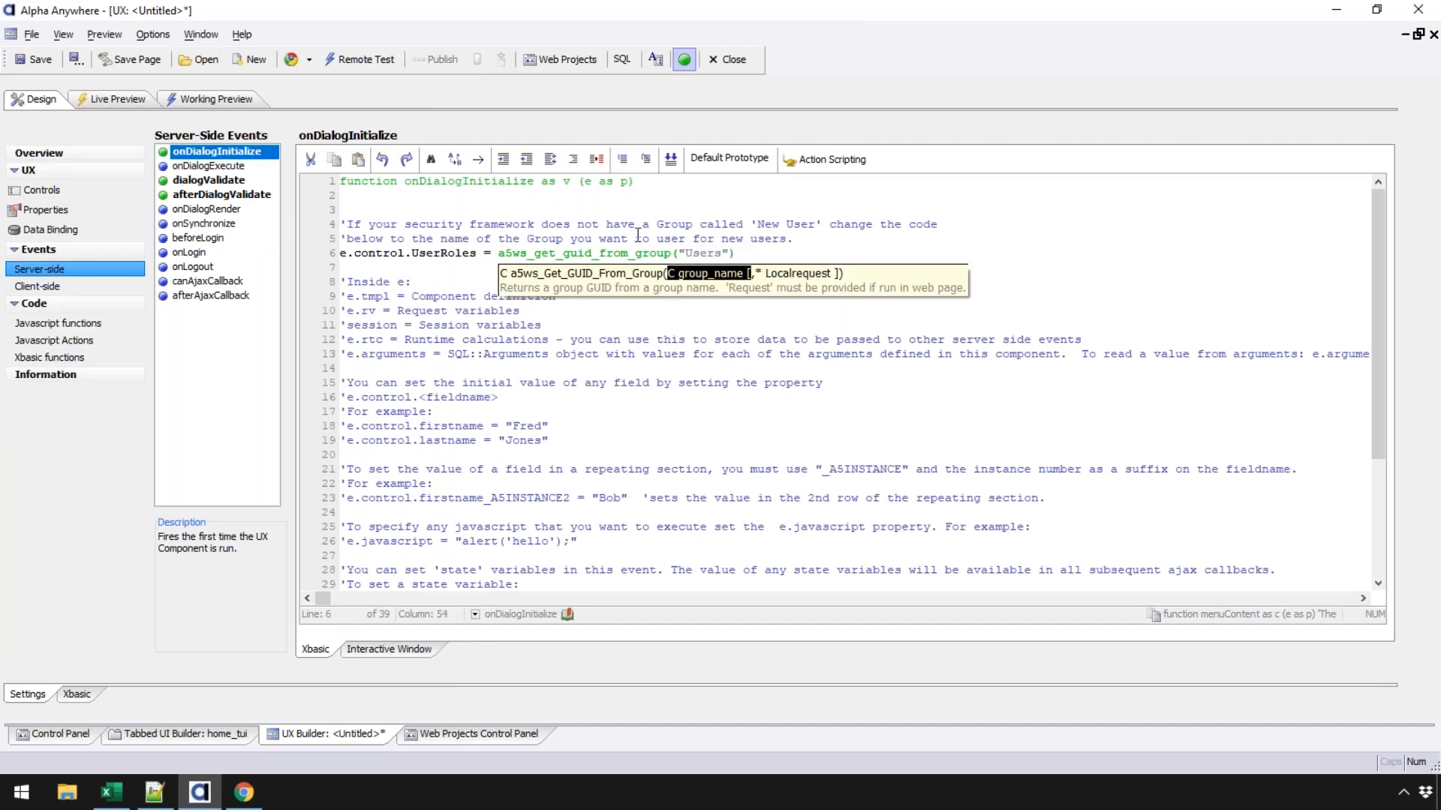
click(636, 238)
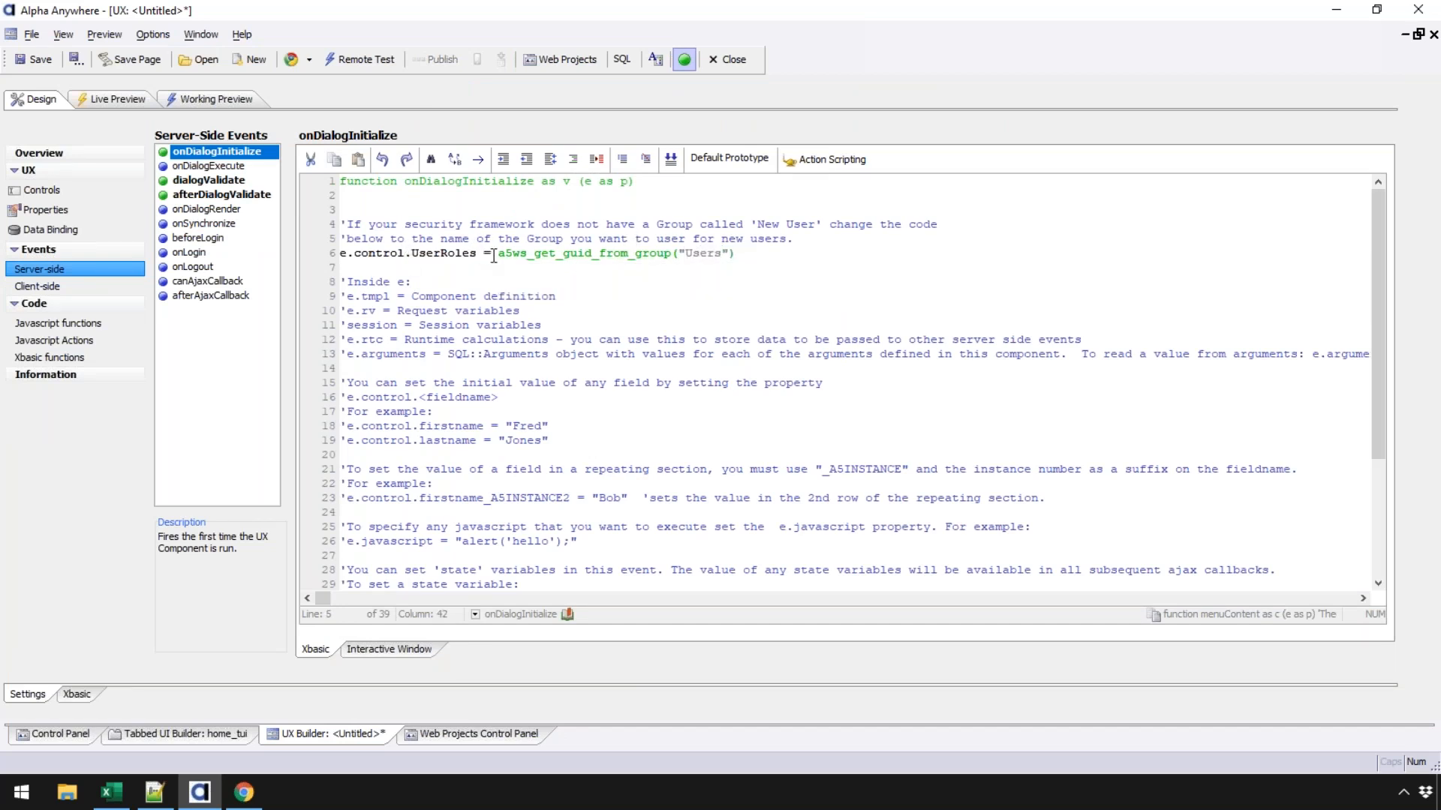
drag(498, 253, 684, 253)
click(735, 254)
drag(342, 255, 477, 254)
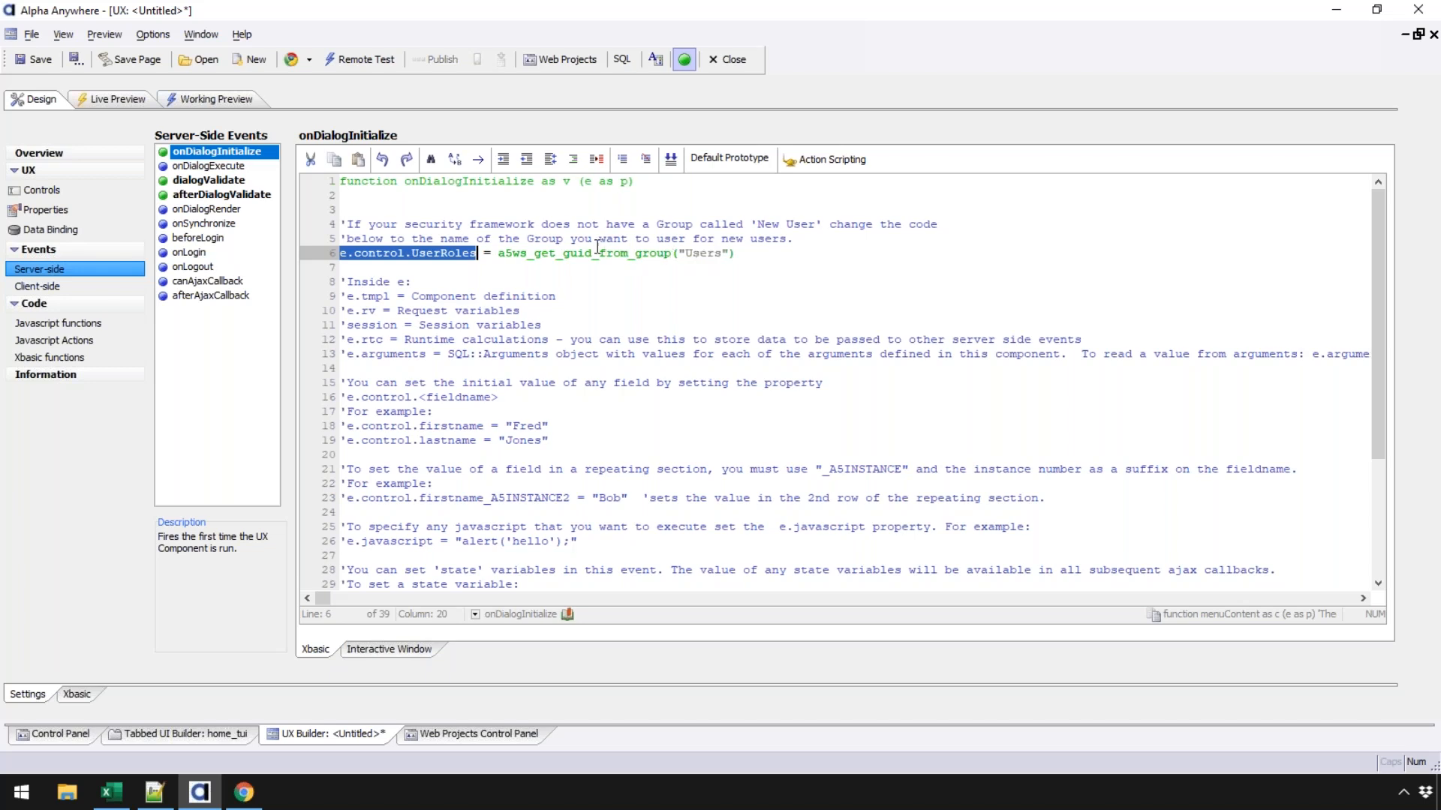
click(247, 198)
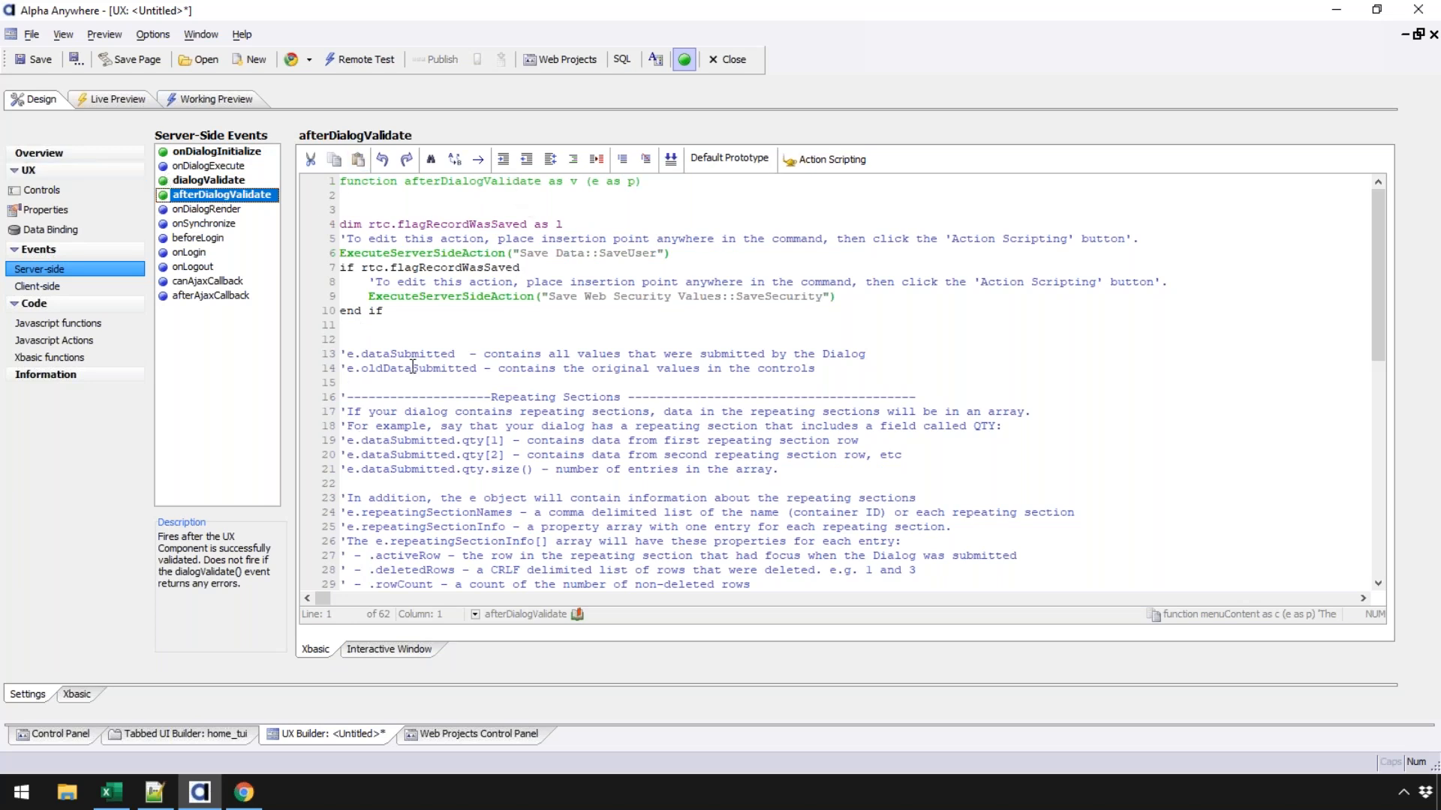
- Review afterDialogValidate's SaveUser call and rtc.flagRecordWasSaved condition, briefly checking Data Binding
click(411, 253)
drag(361, 268, 520, 267)
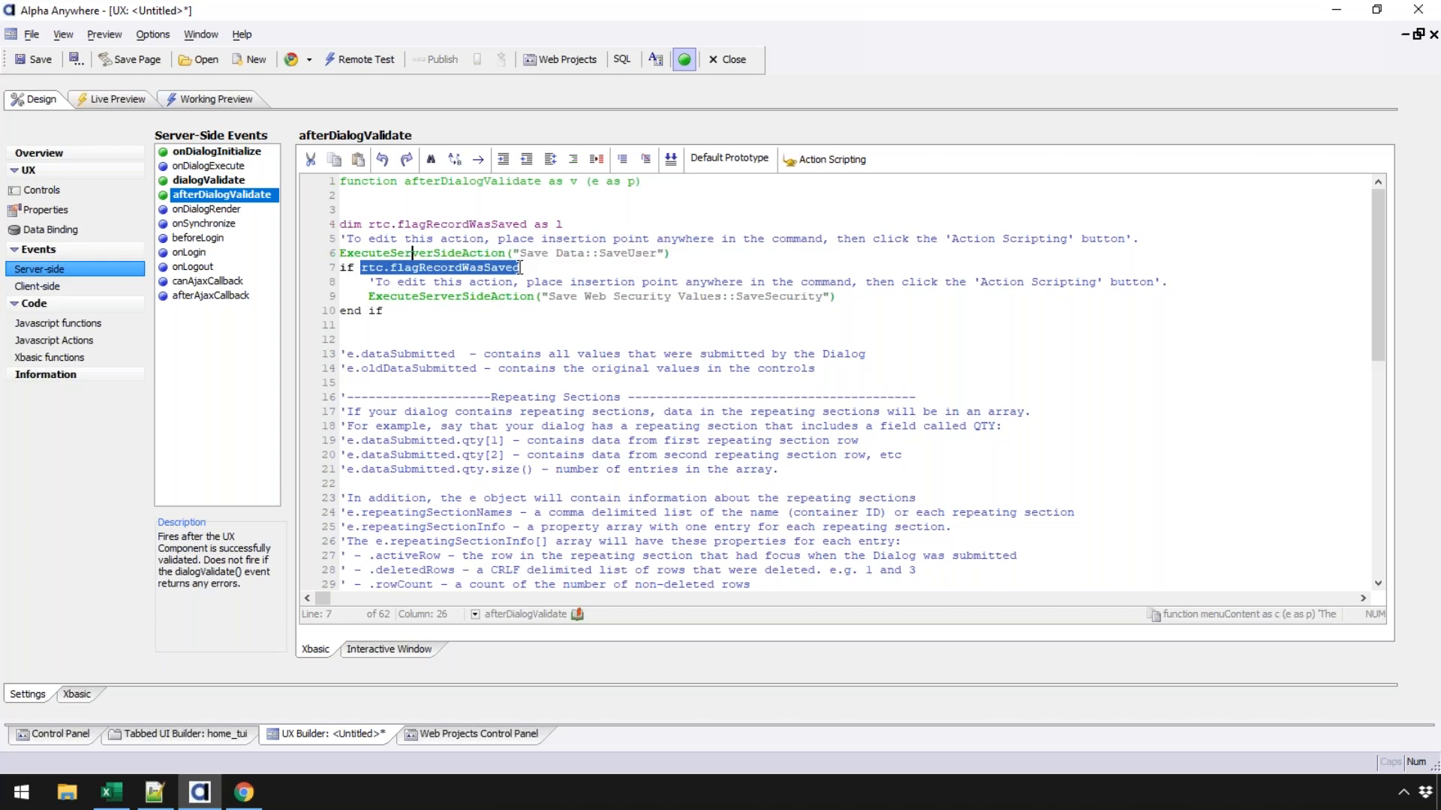
click(406, 268)
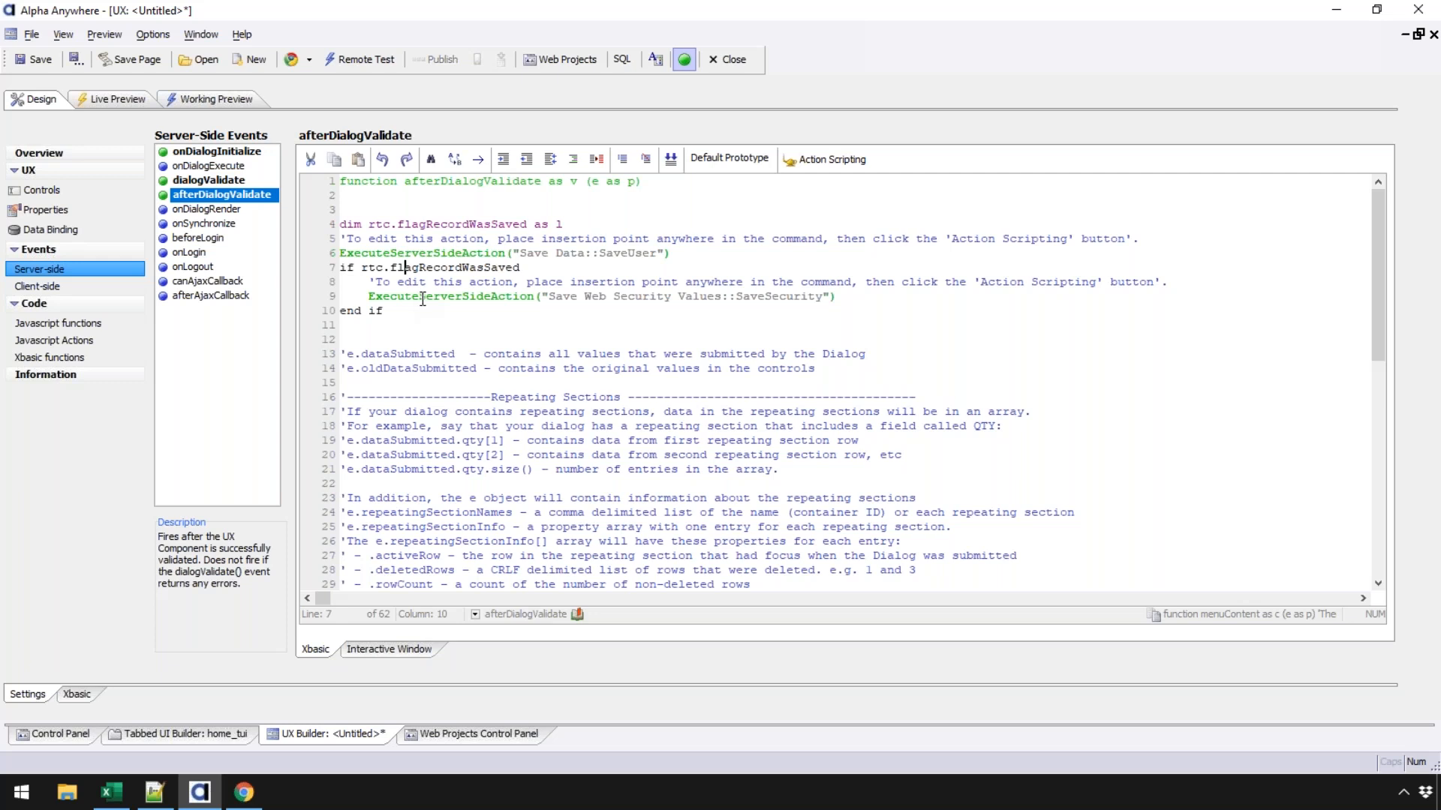
click(57, 229)
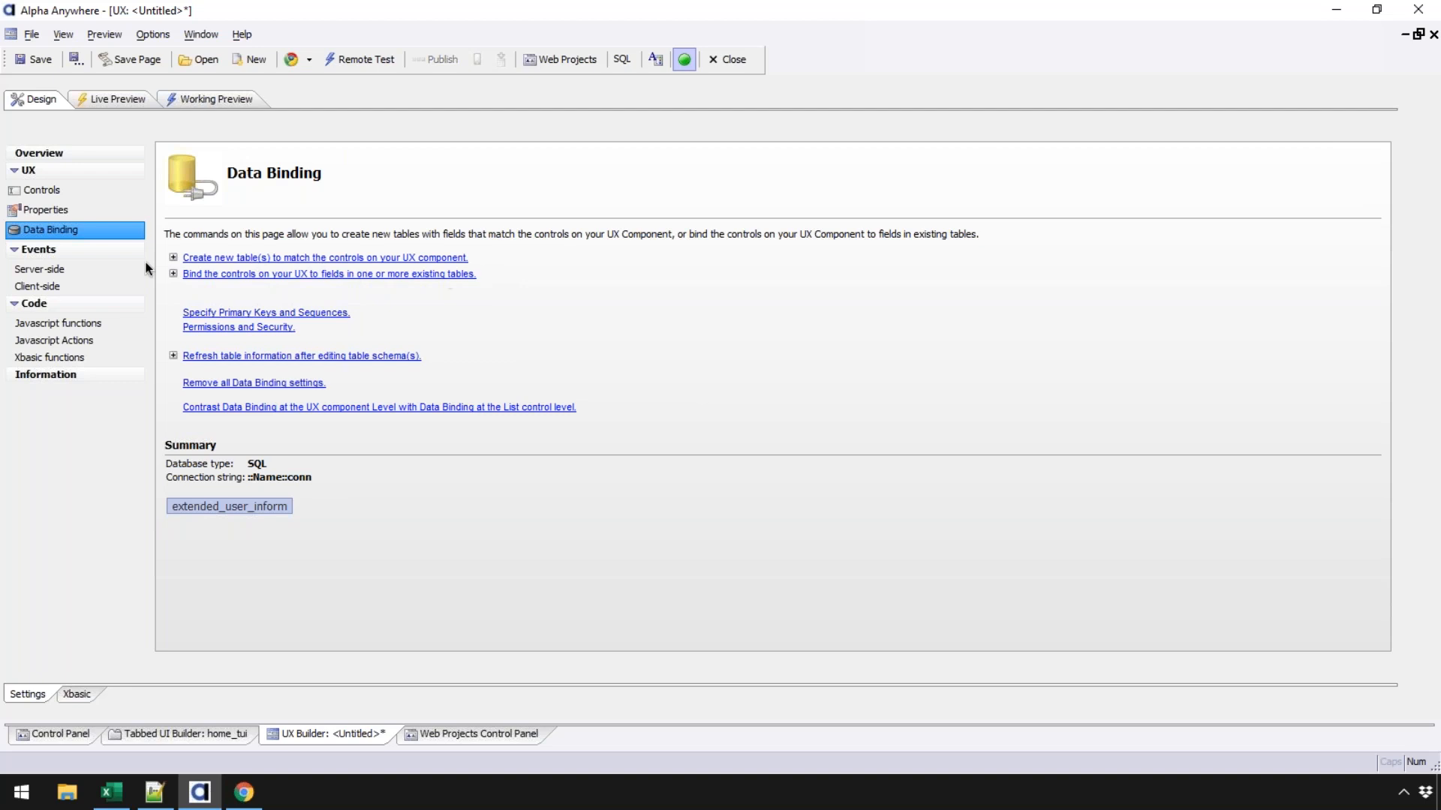
click(62, 272)
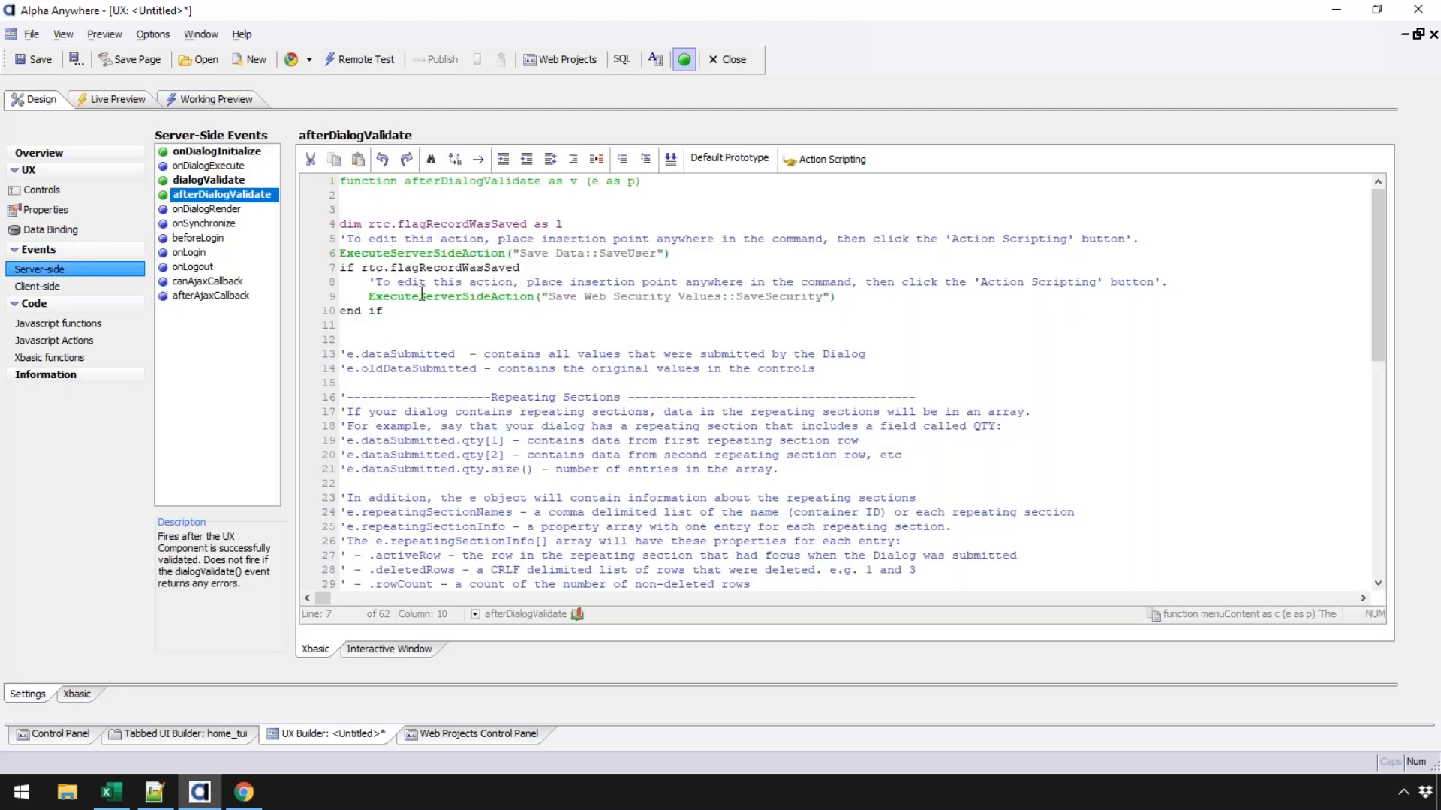
click(435, 254)
click(841, 159)
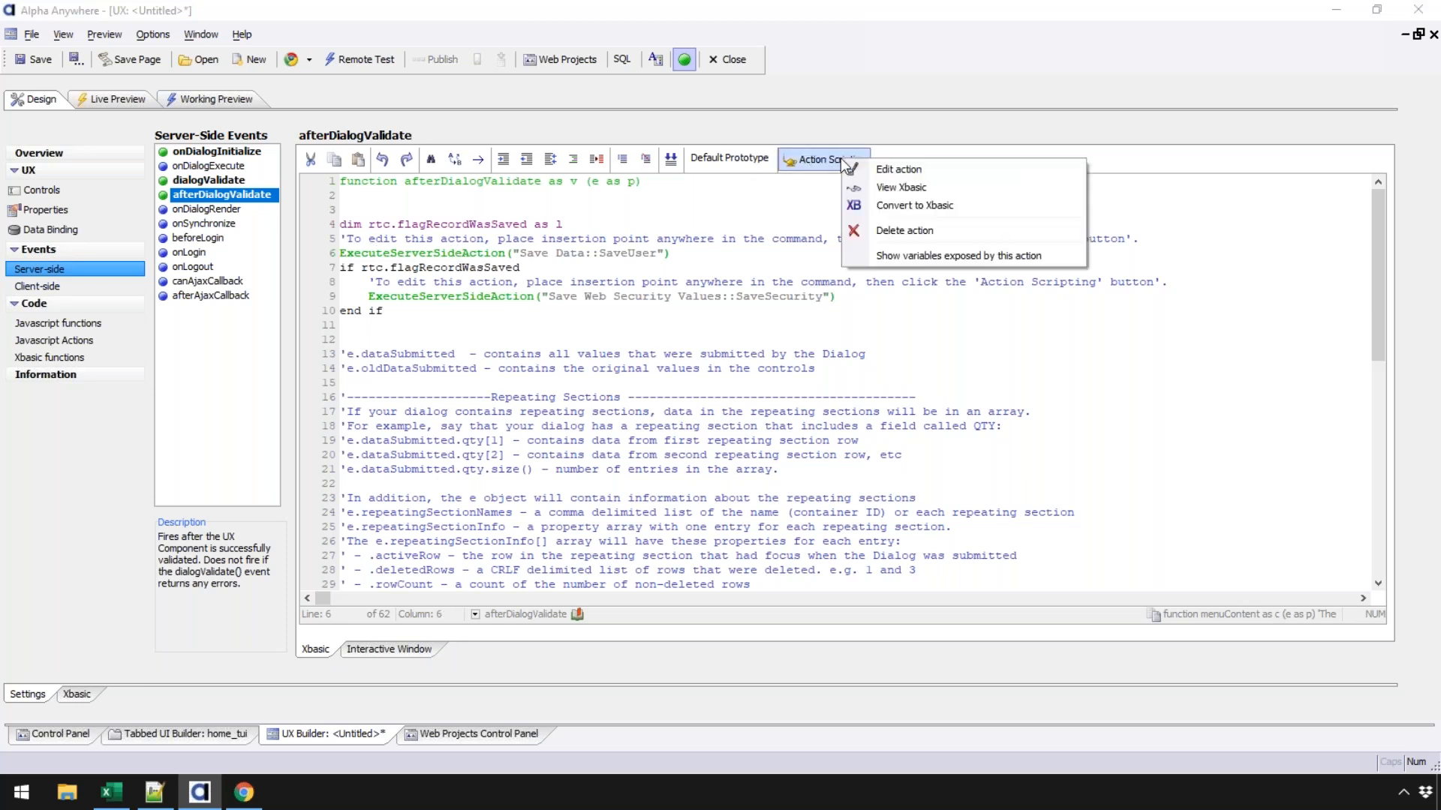
click(899, 173)
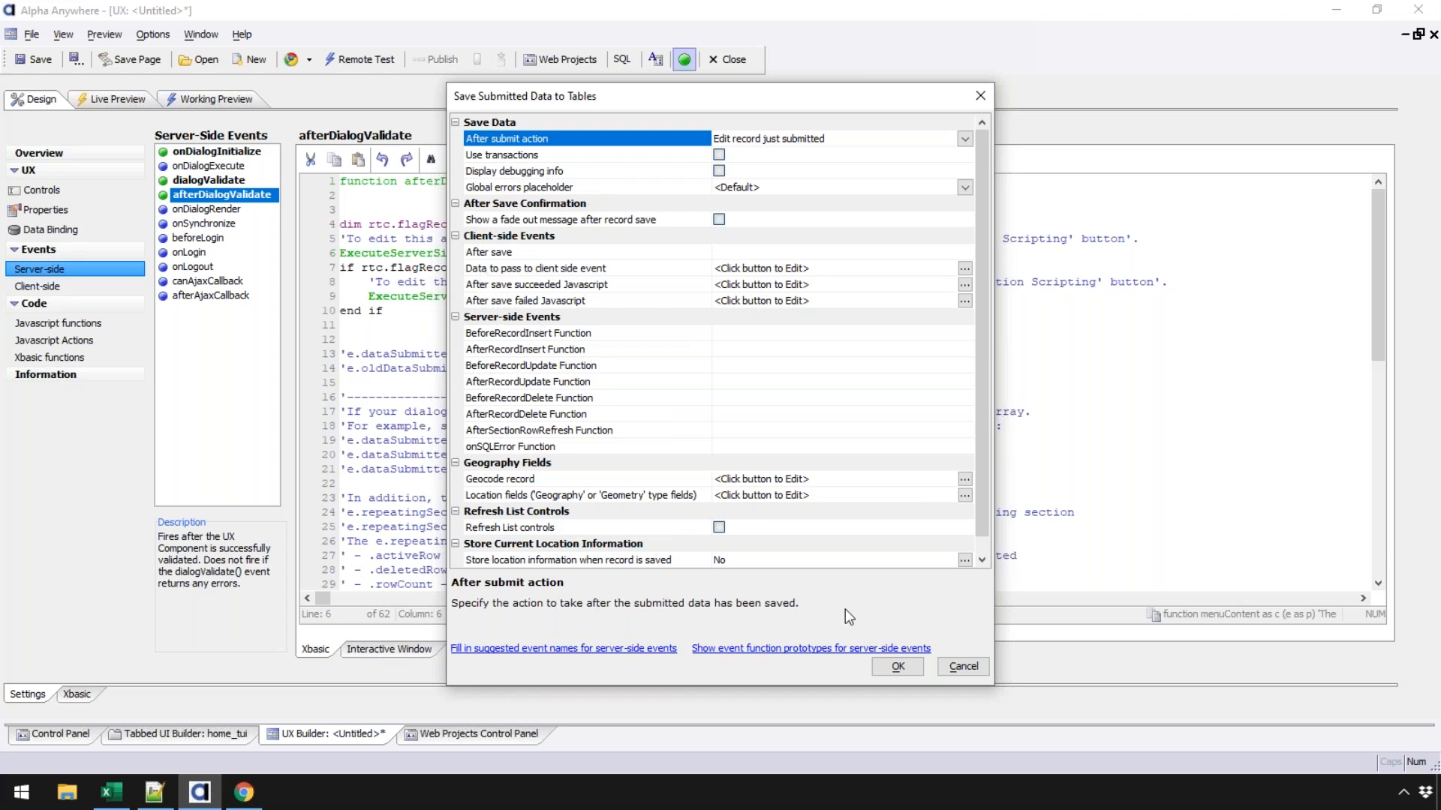
click(910, 670)
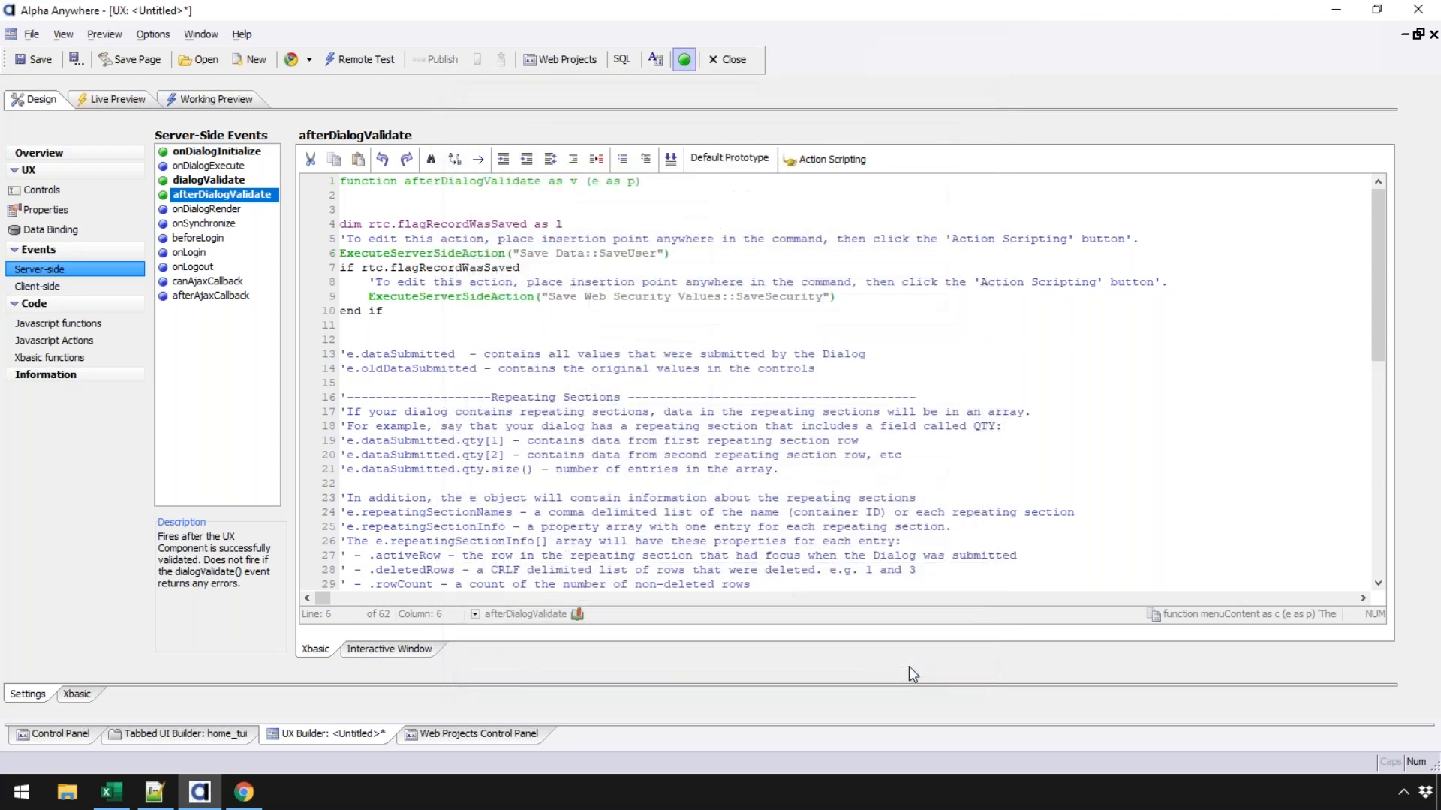
mouse_move(341, 253)
mouse_down()
mouse_move(690, 252)
mouse_move(334, 247)
mouse_up()
click(405, 253)
click(829, 163)
click(857, 172)
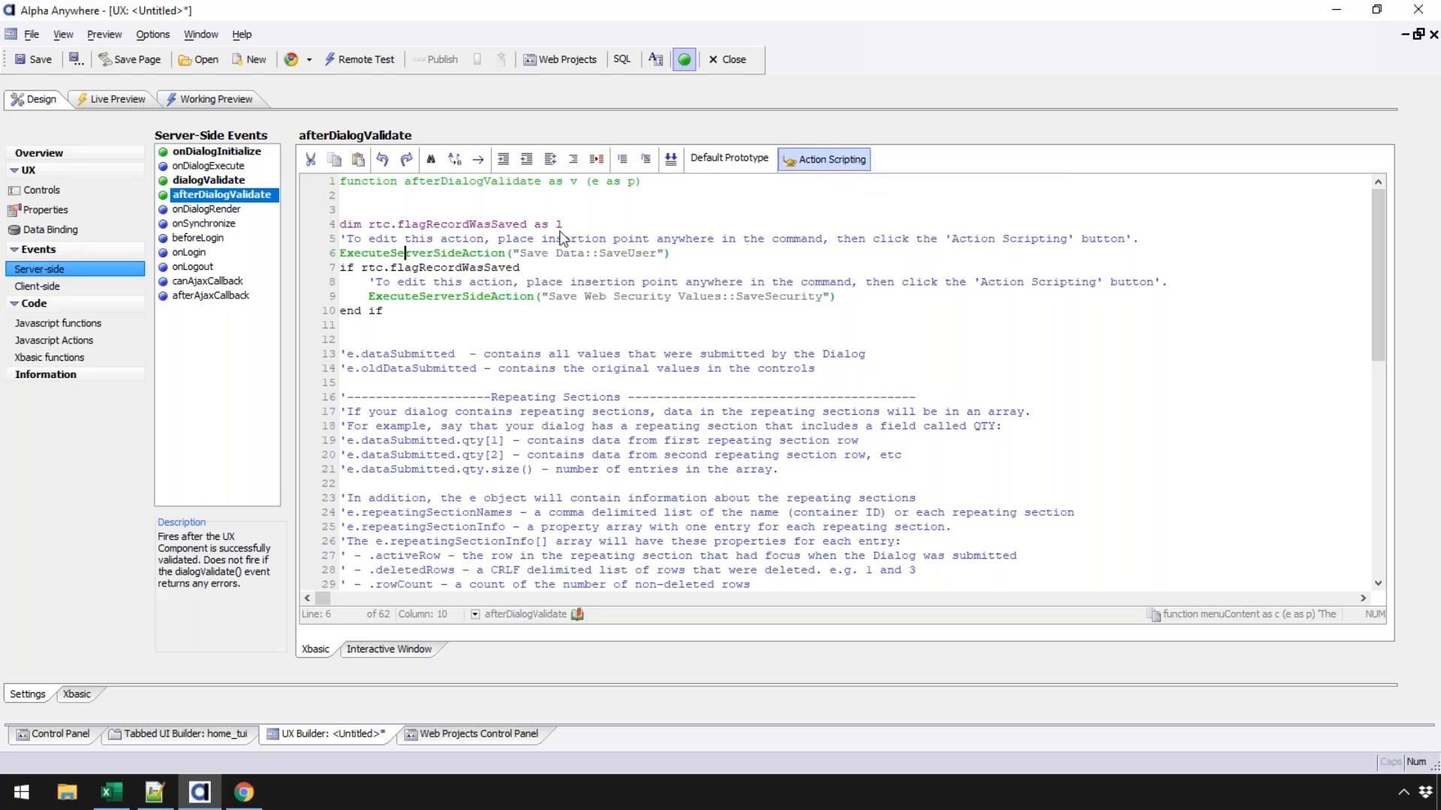
click(897, 668)
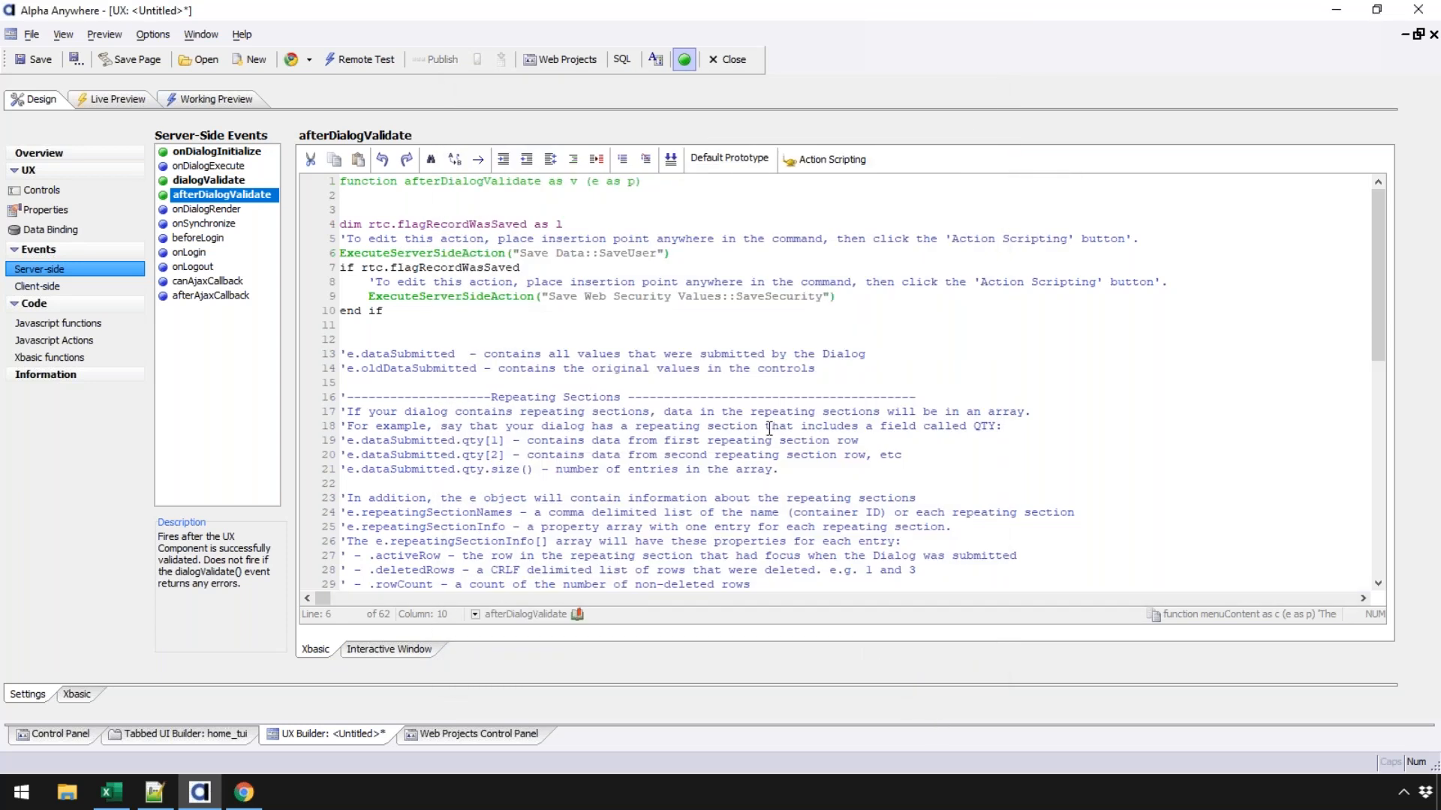
click(505, 295)
click(829, 159)
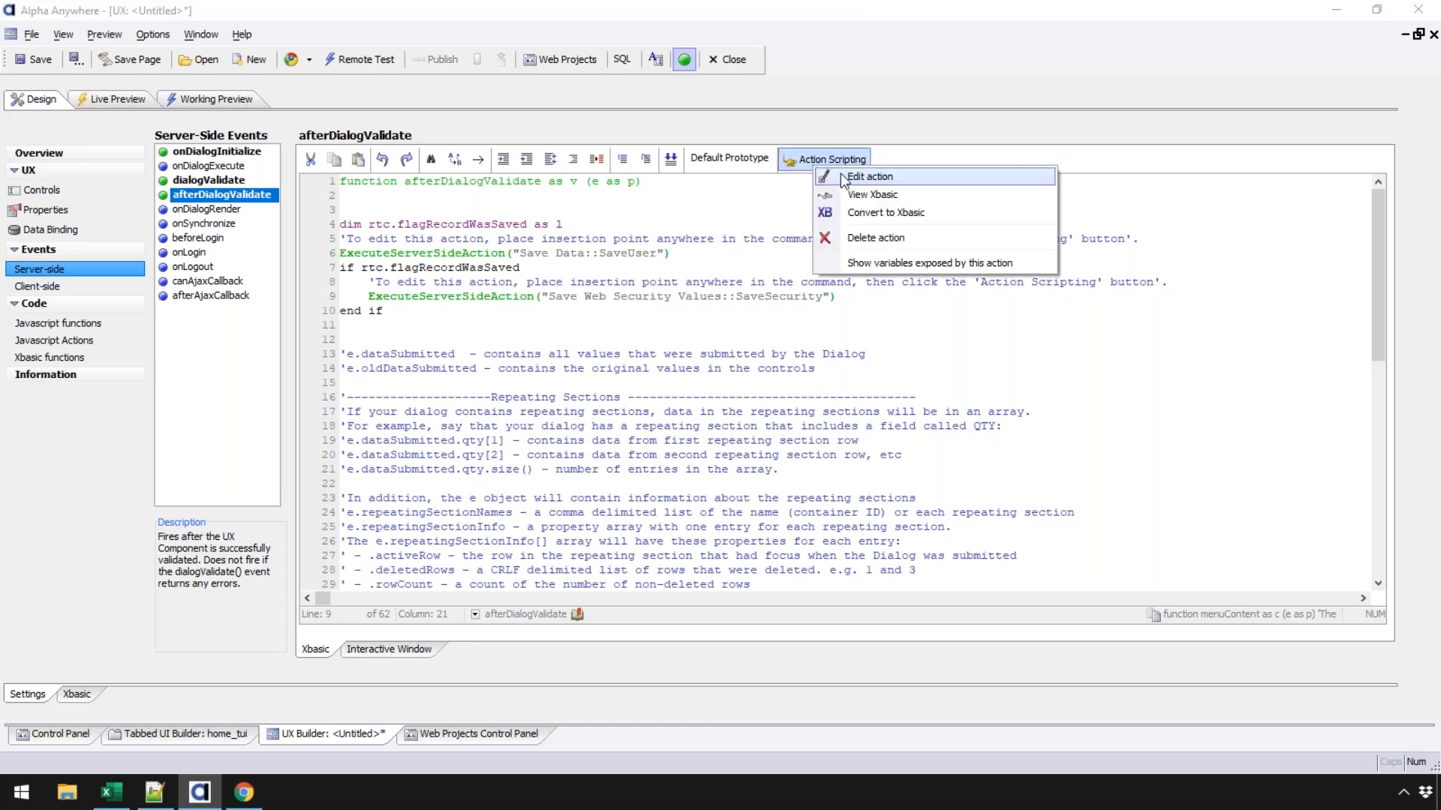
click(869, 177)
click(908, 559)
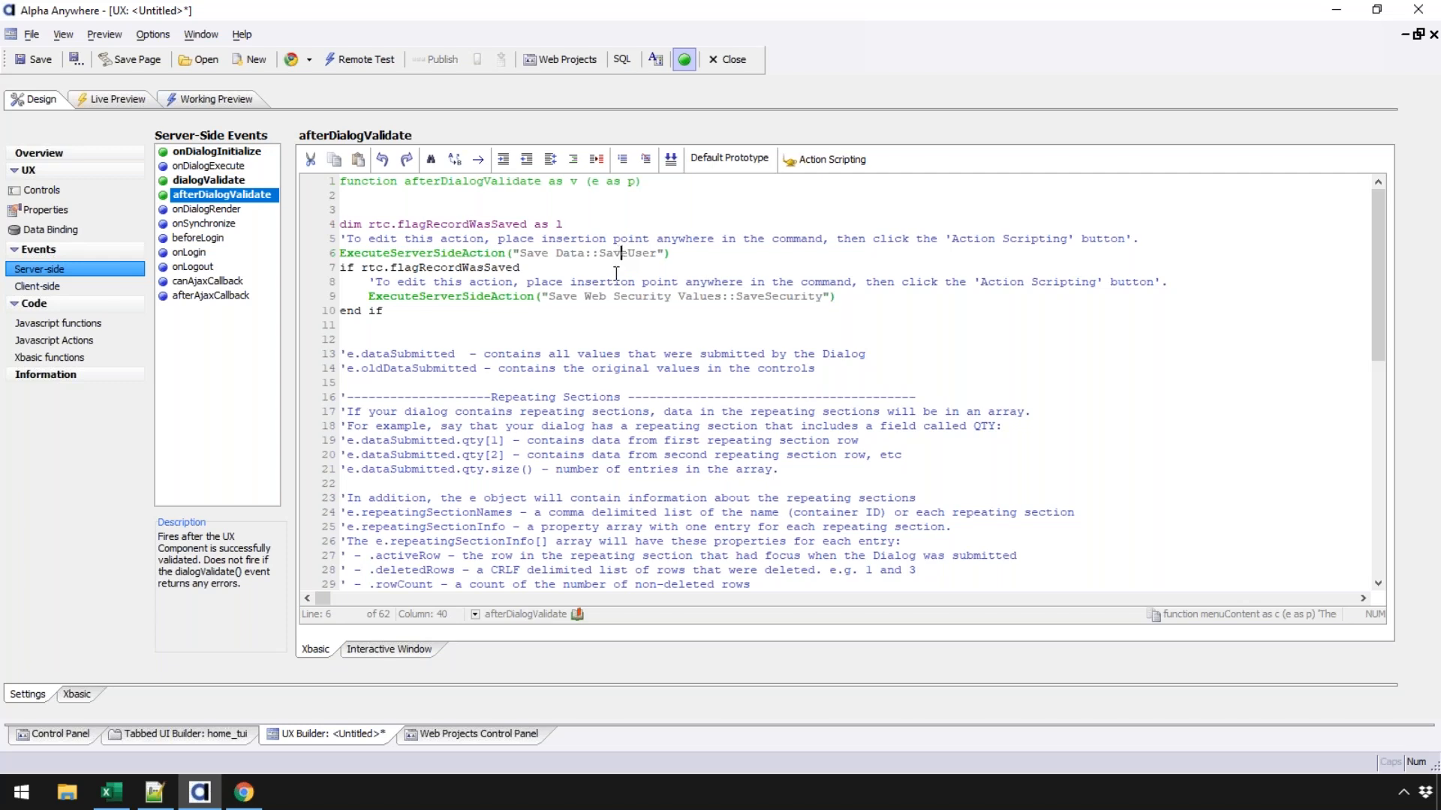
- Save the UX component as createNewUserAndExtended2_ux
click(33, 59)
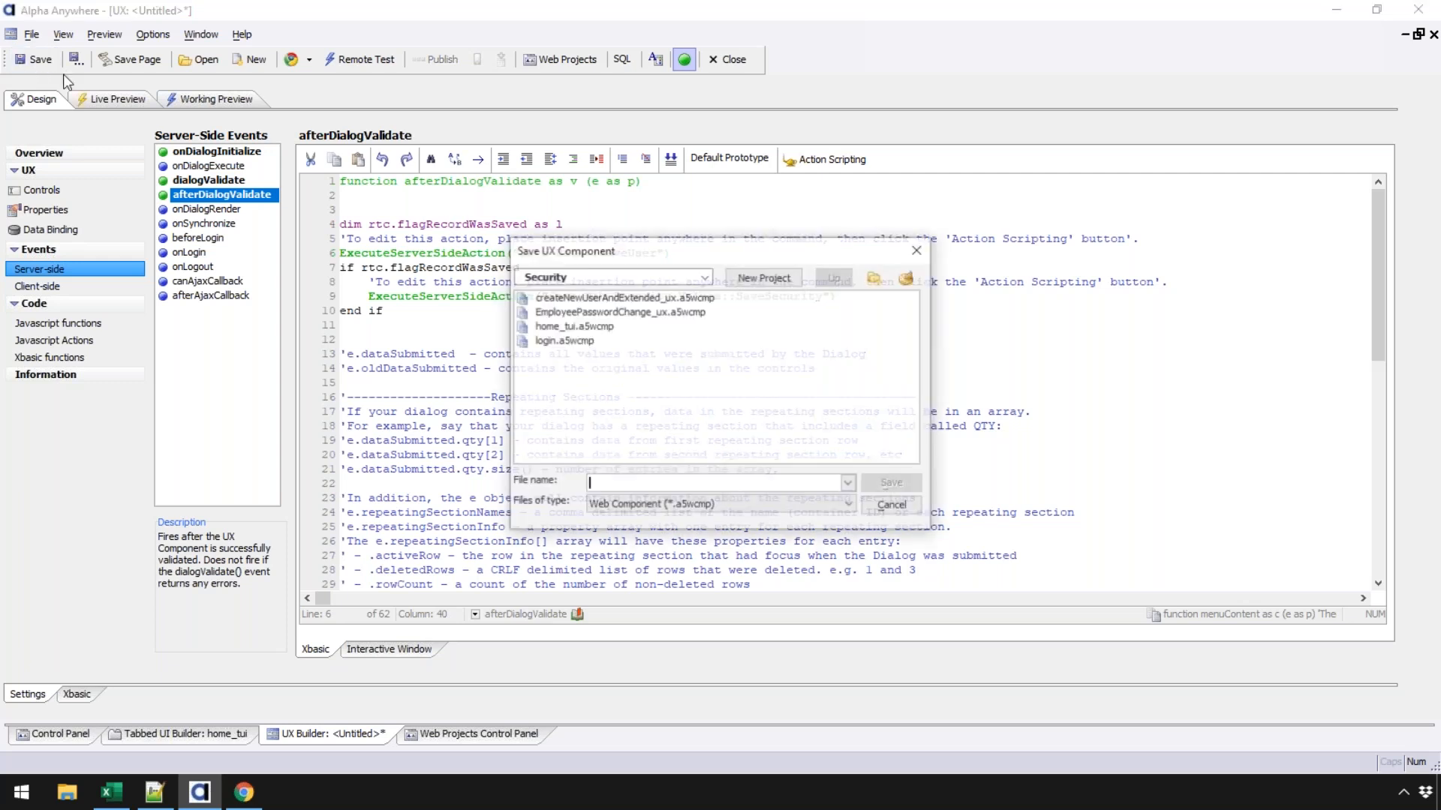
click(633, 297)
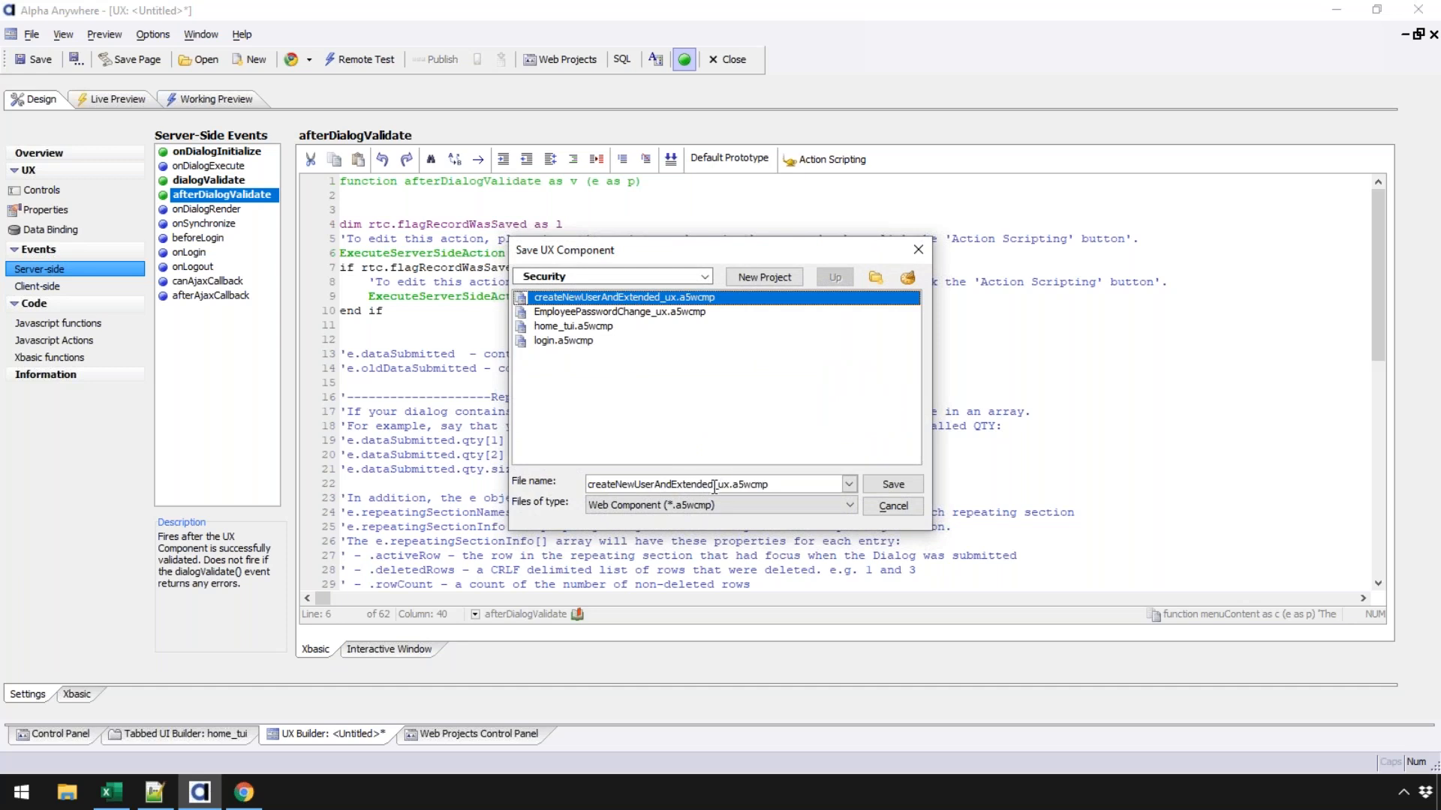
click(893, 484)
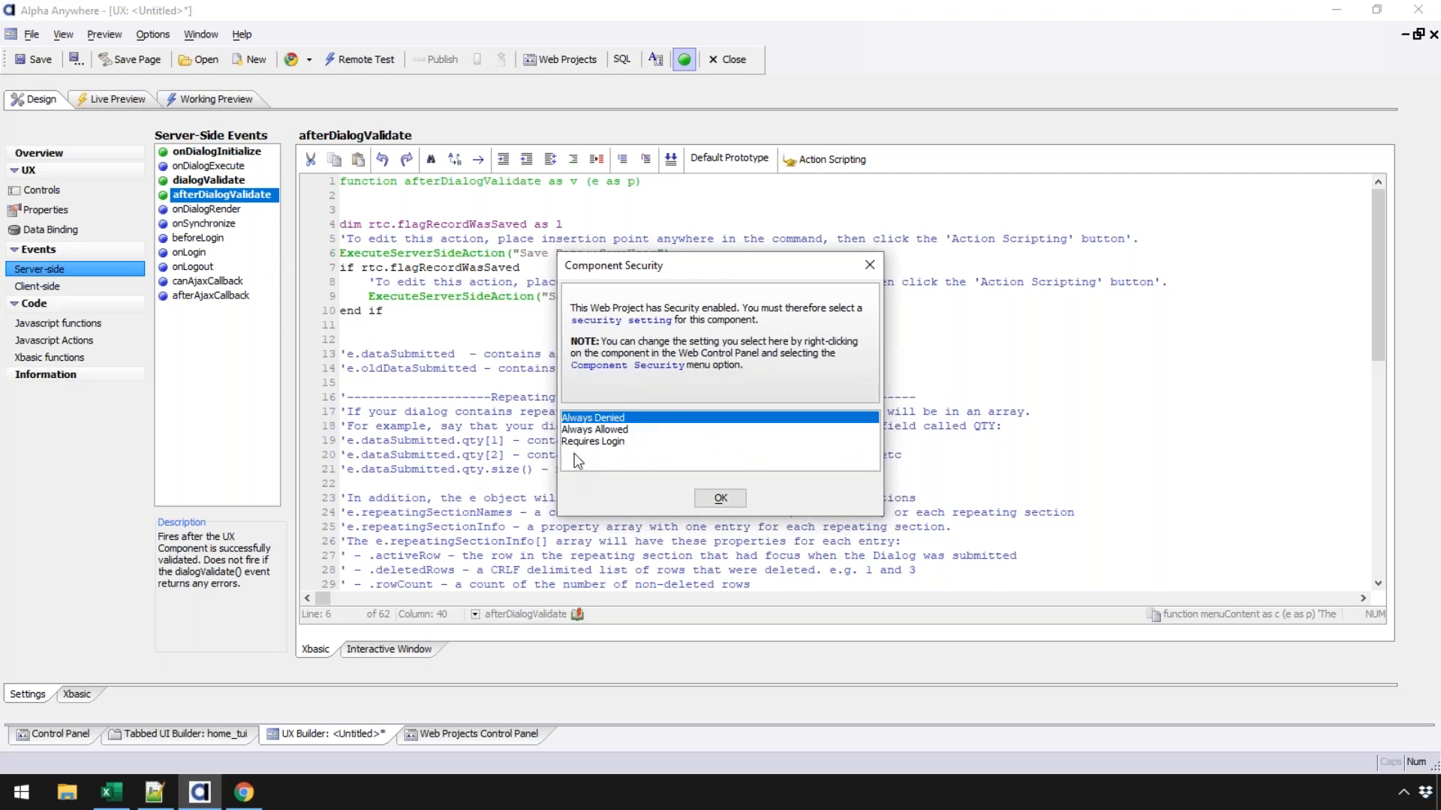
- Set the component to require login, allowing only the Administrators group
click(611, 443)
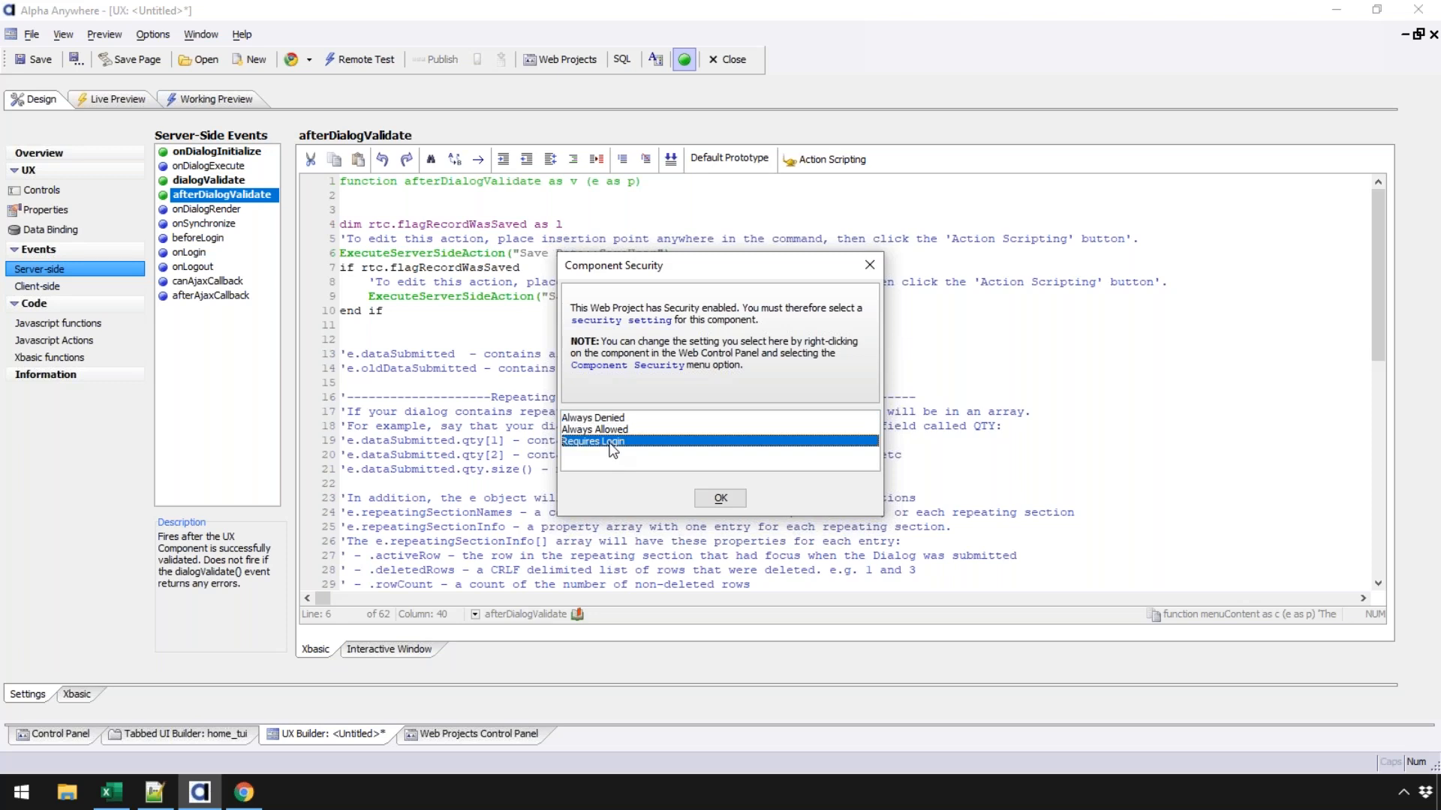
click(721, 498)
click(593, 324)
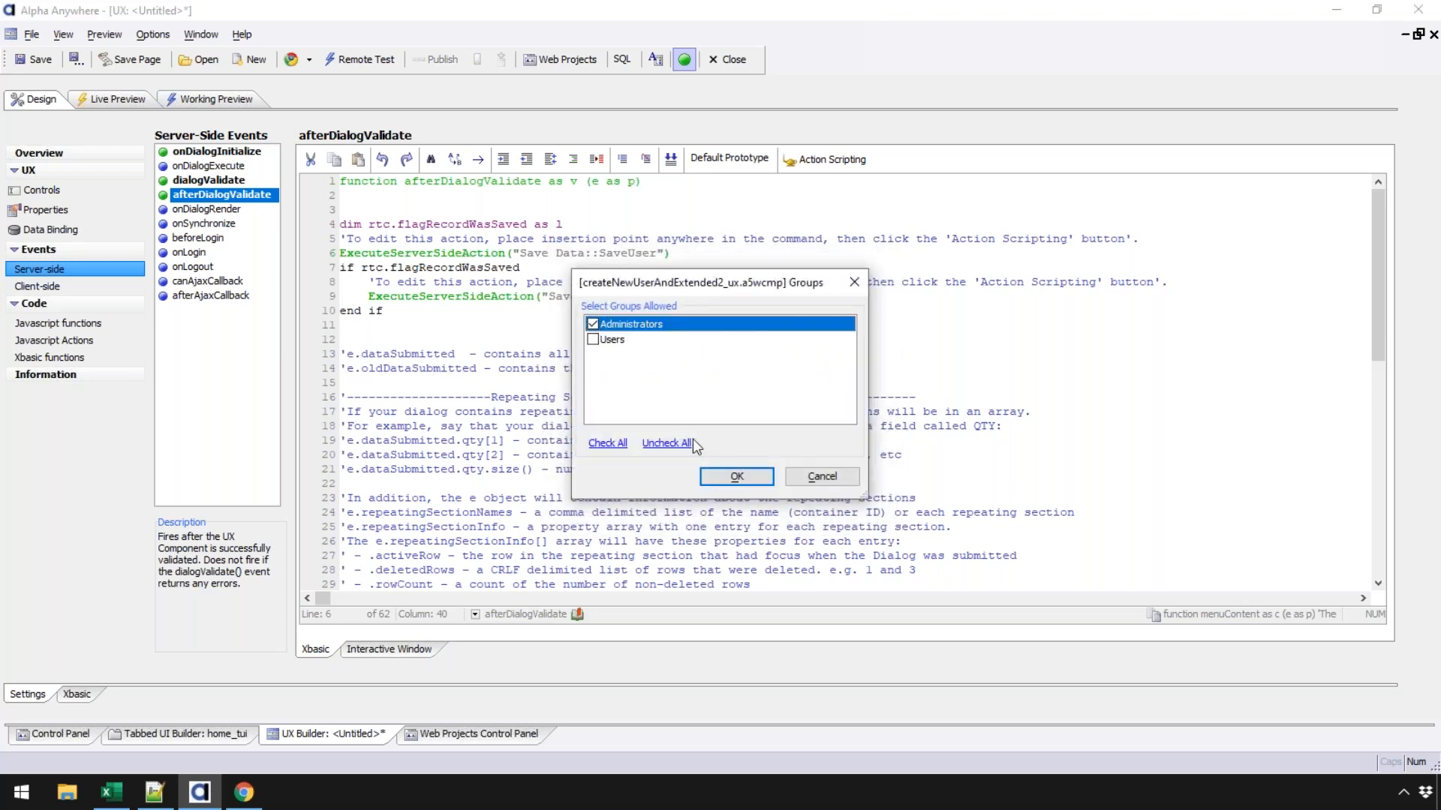
click(734, 476)
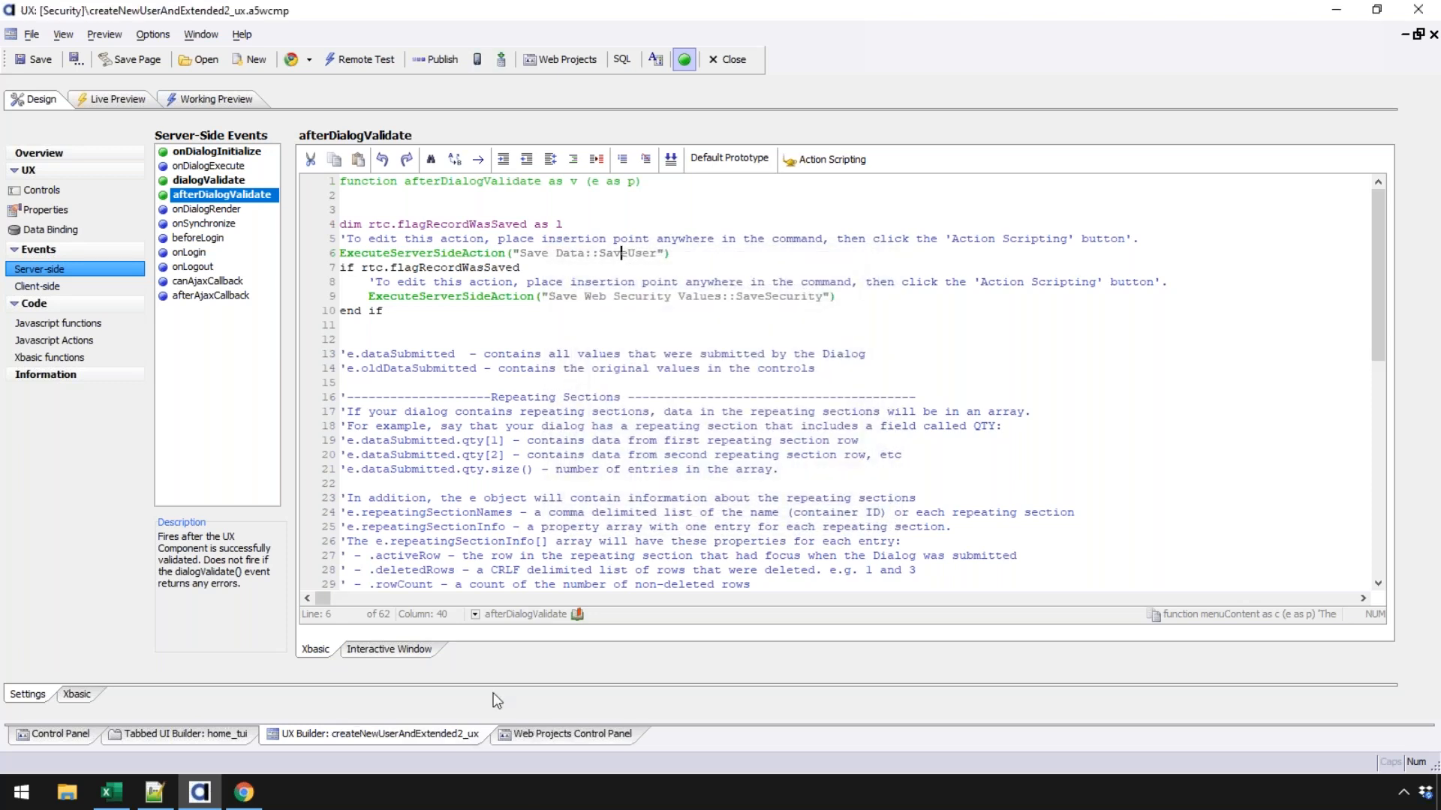
click(524, 737)
- Add a pane for createNewUserAndExtended2_ux to home_tui with button text and label 'New User'
click(158, 734)
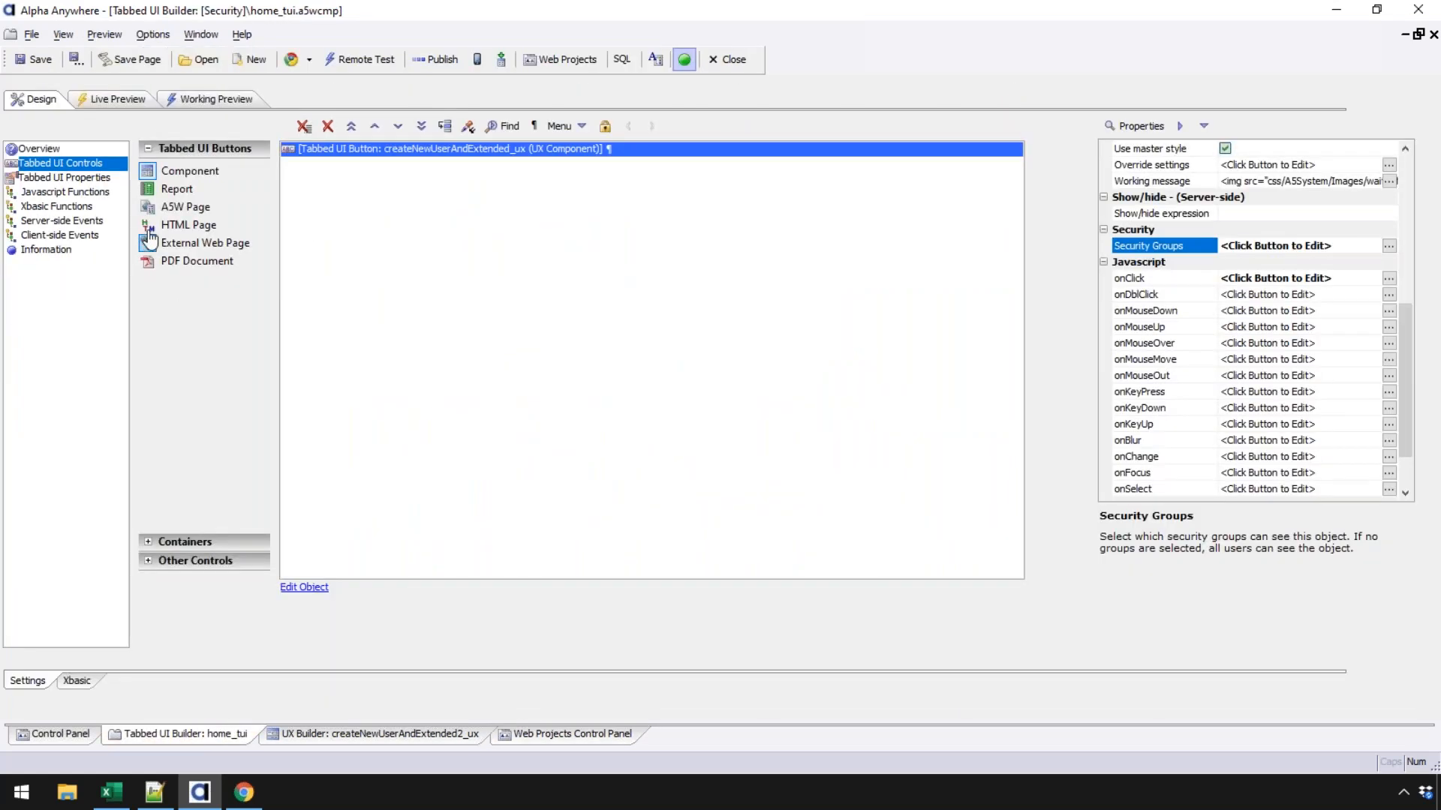
double_click(193, 178)
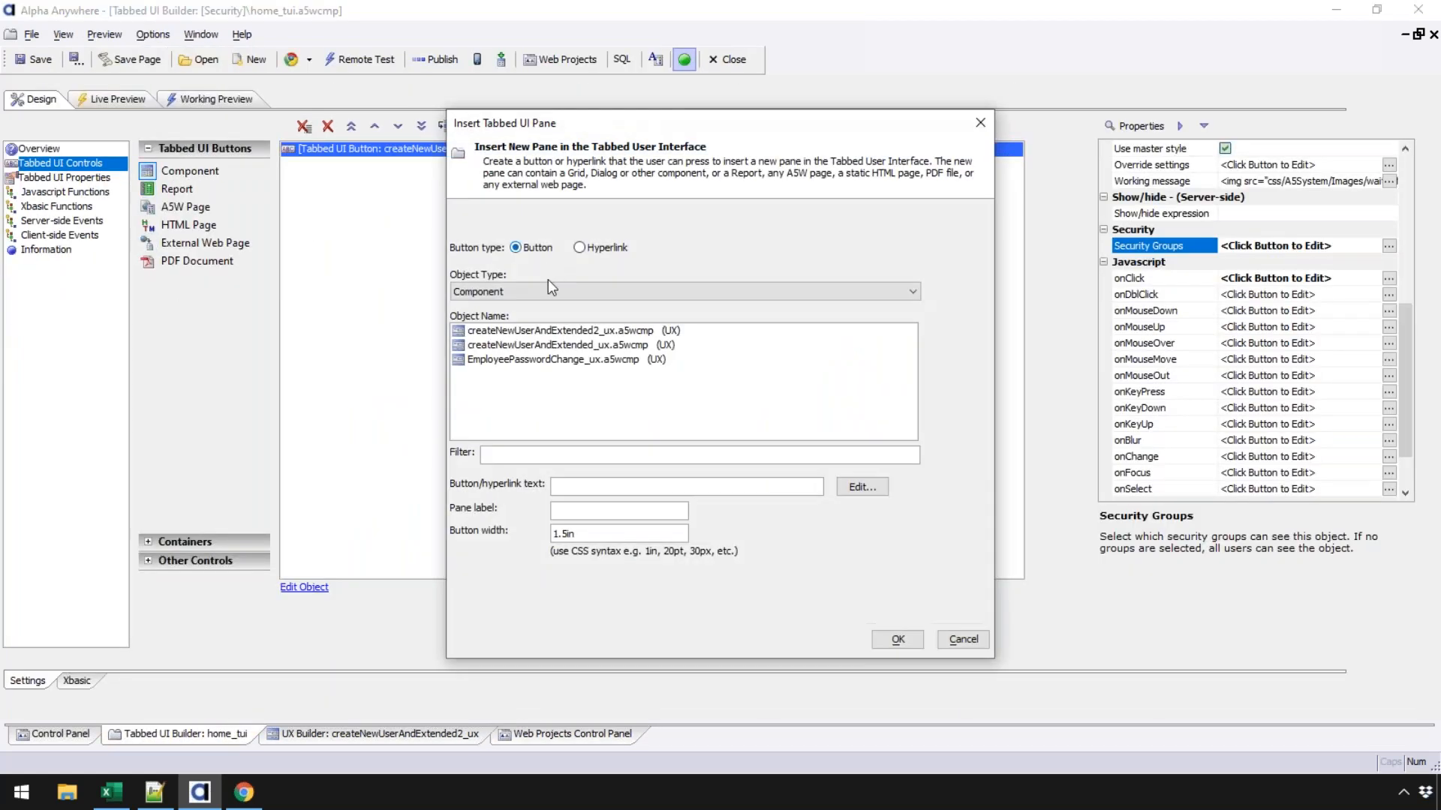
click(548, 331)
double_click(735, 486)
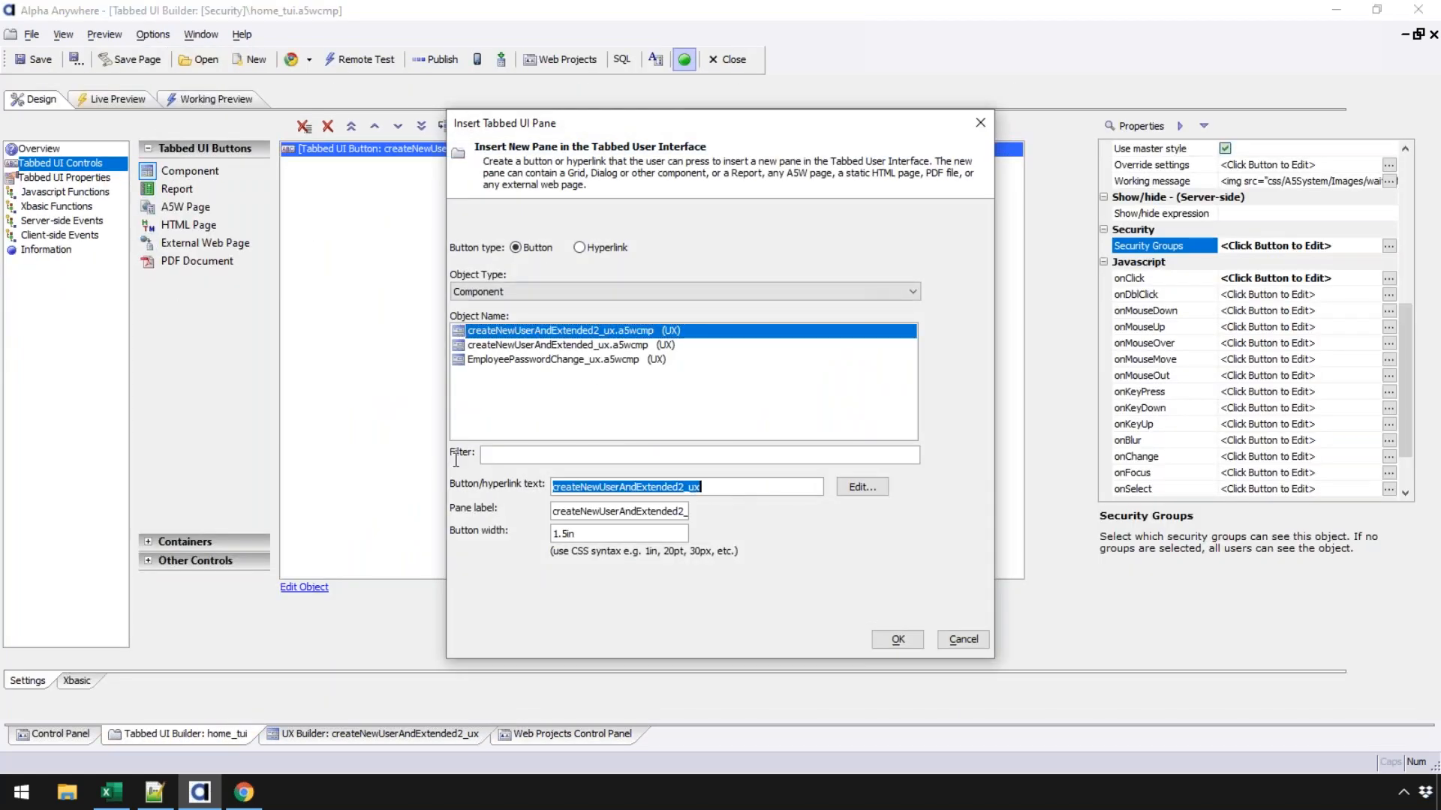
text(New User)
key(Tab)
text(New Use)
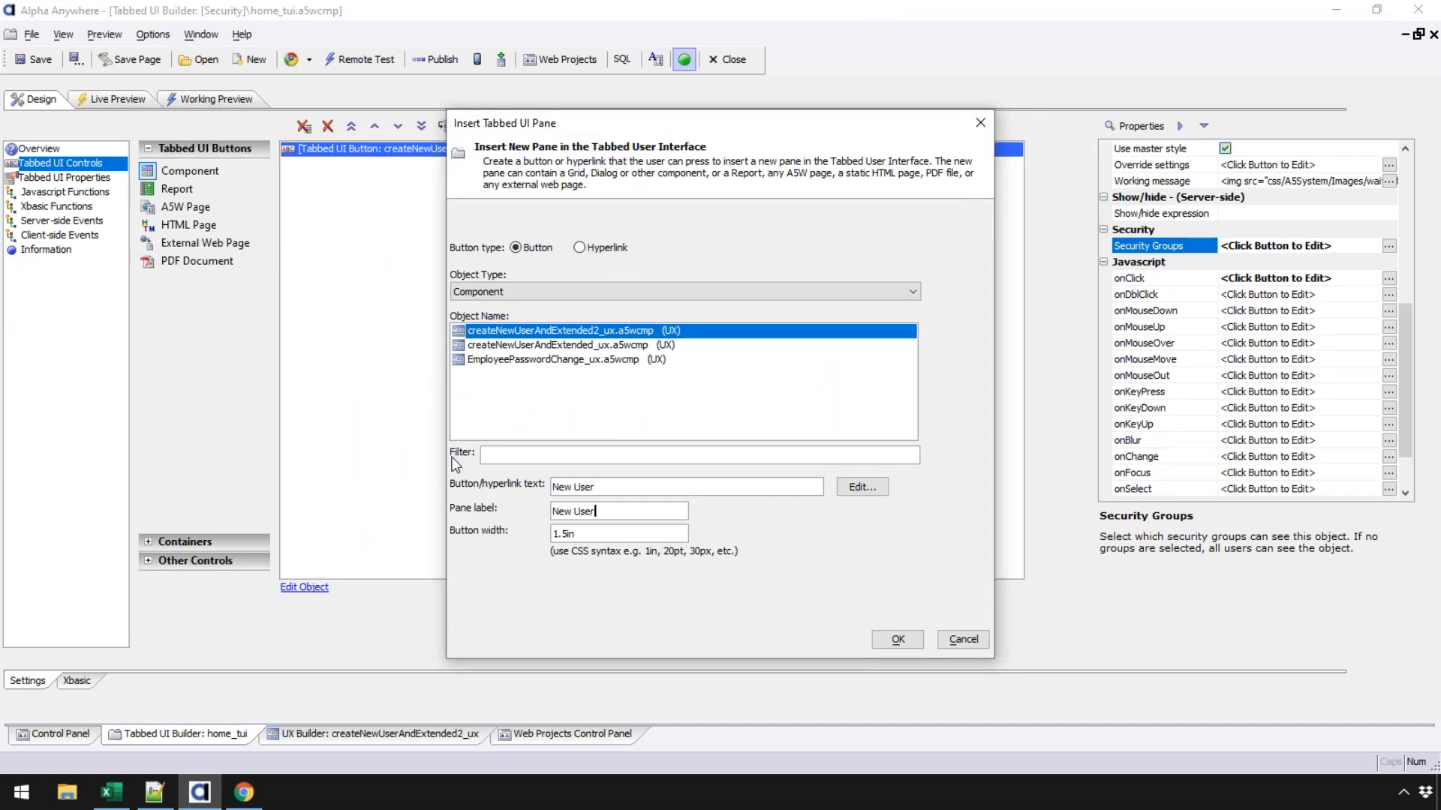
click(898, 639)
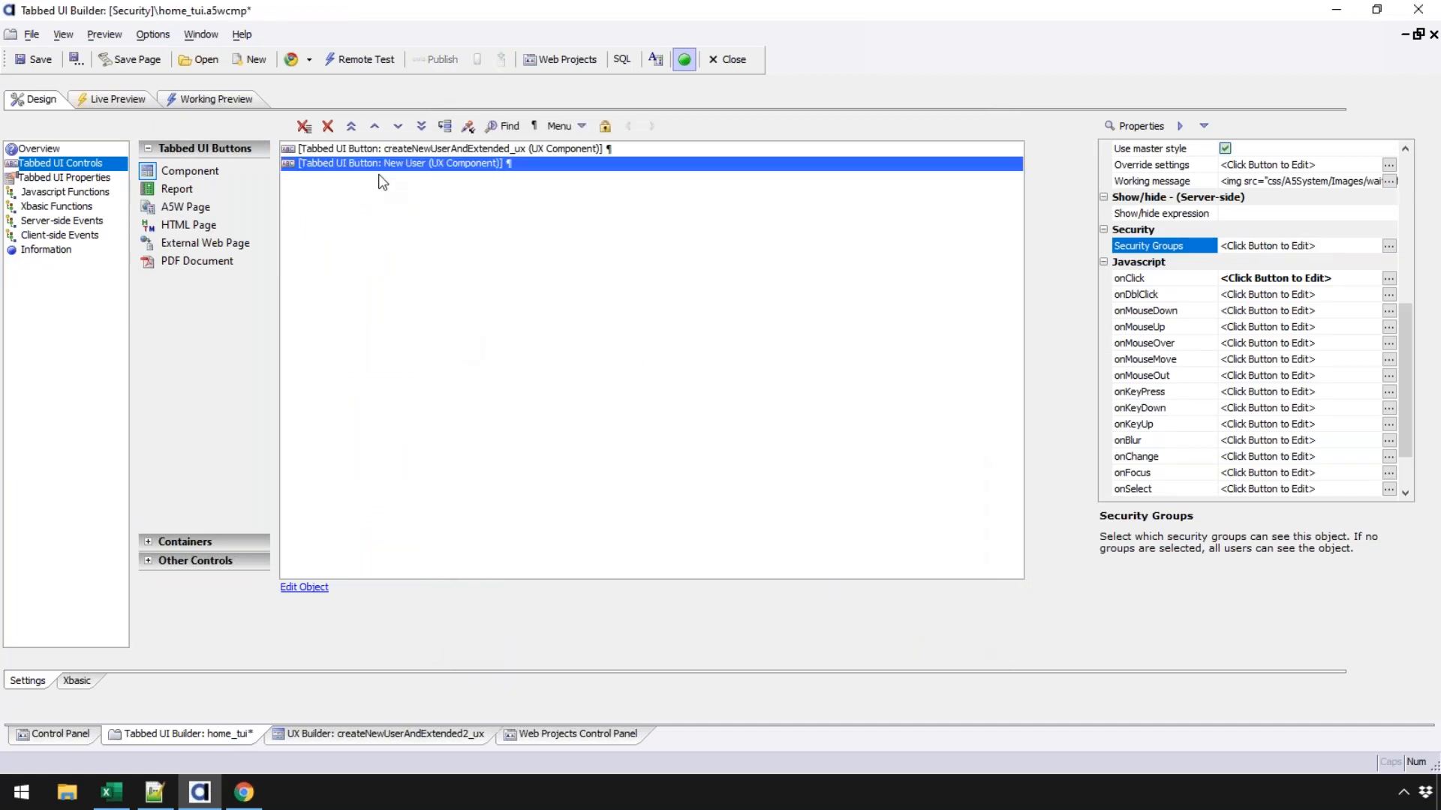
- Save home_tui and return to the Web Projects Control Panel
click(39, 60)
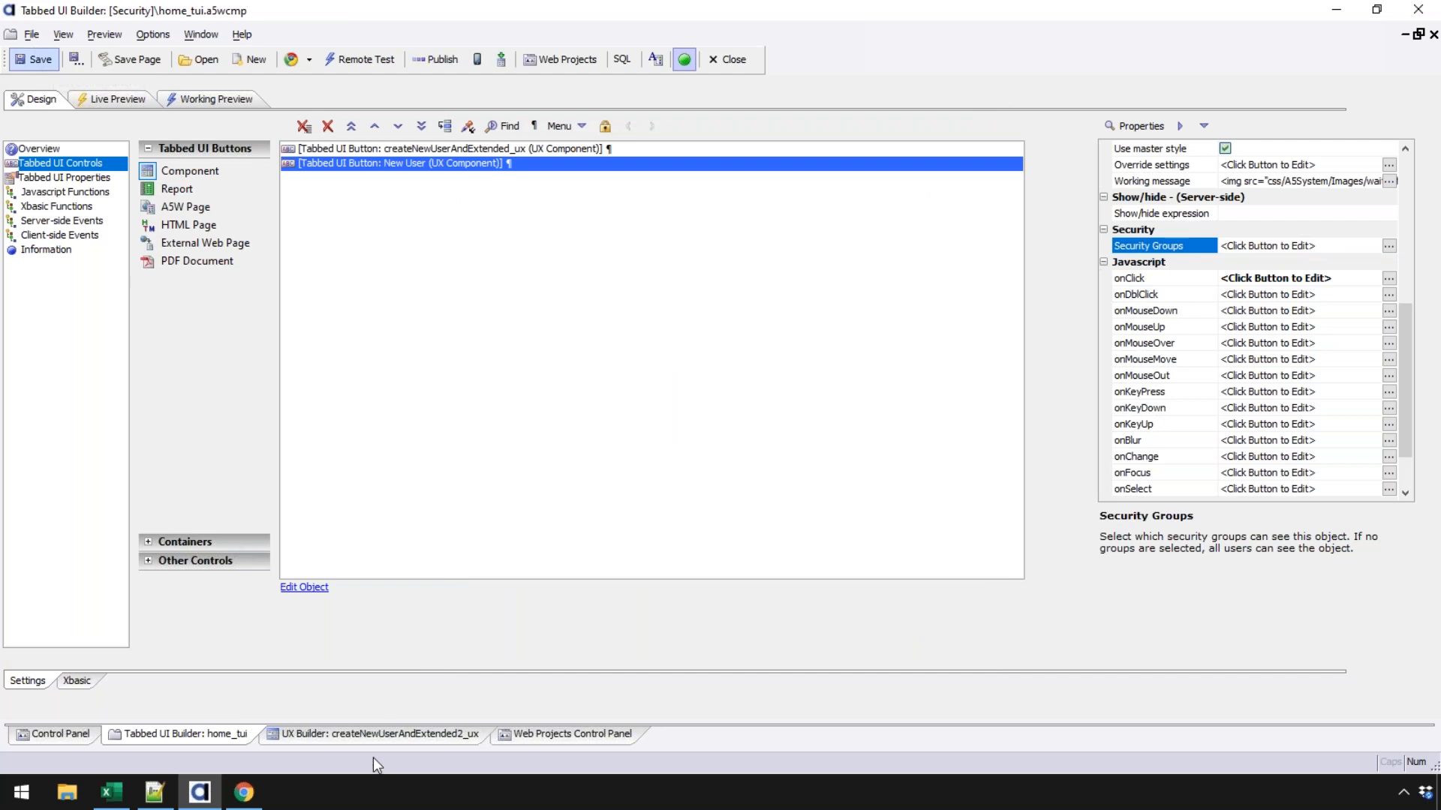
click(378, 733)
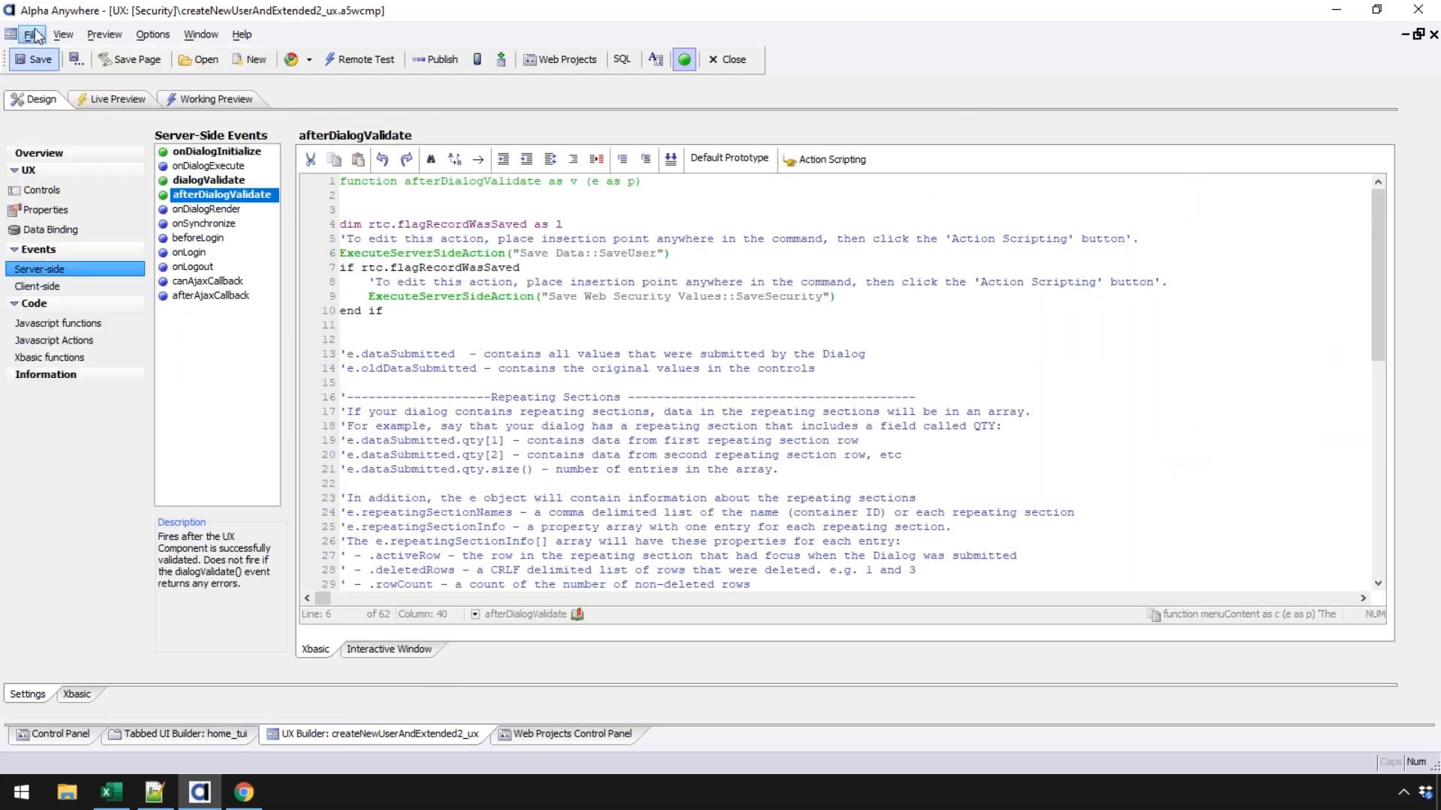
click(565, 734)
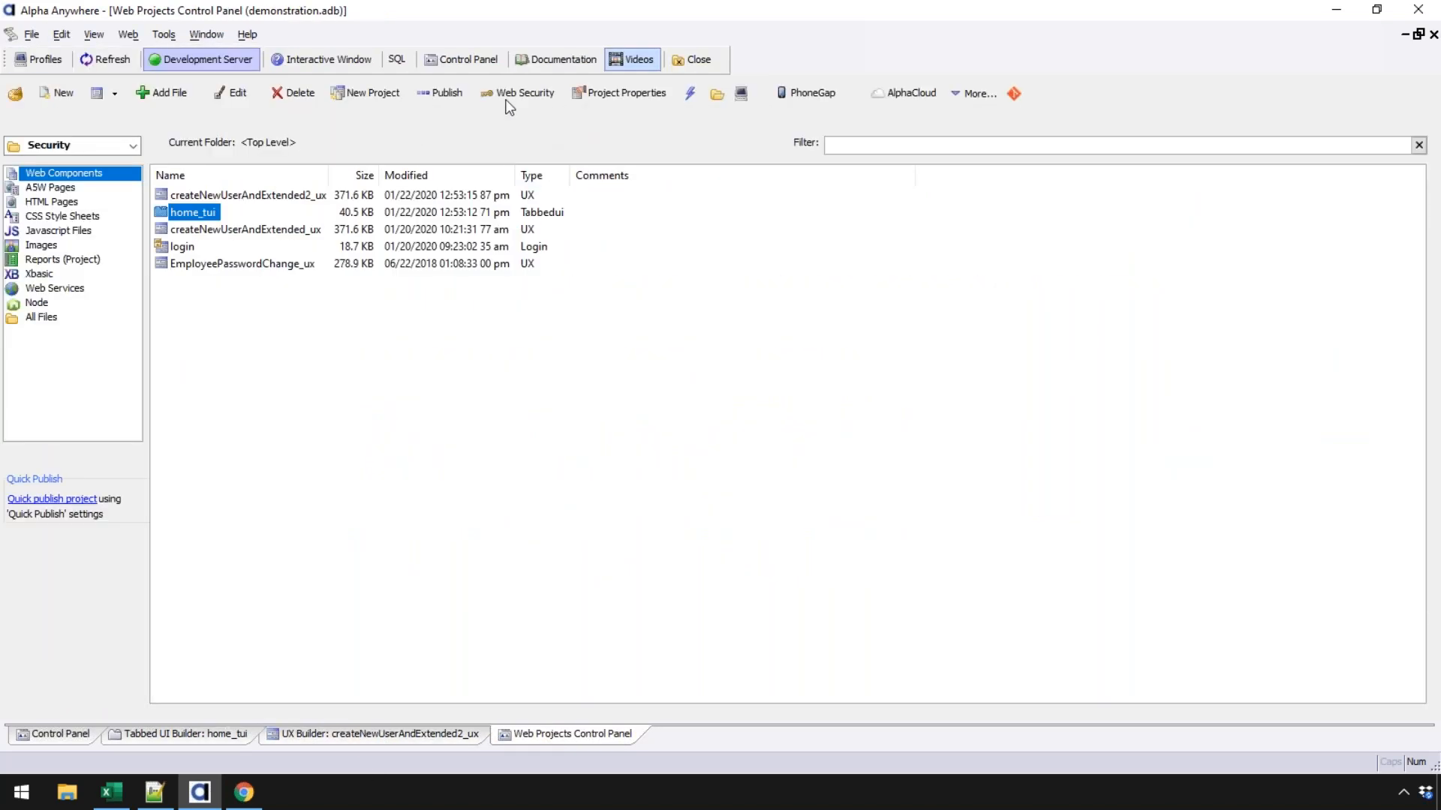
- Publish all files in the web project to the Local Webroot profile, then view the app in Chrome
click(437, 97)
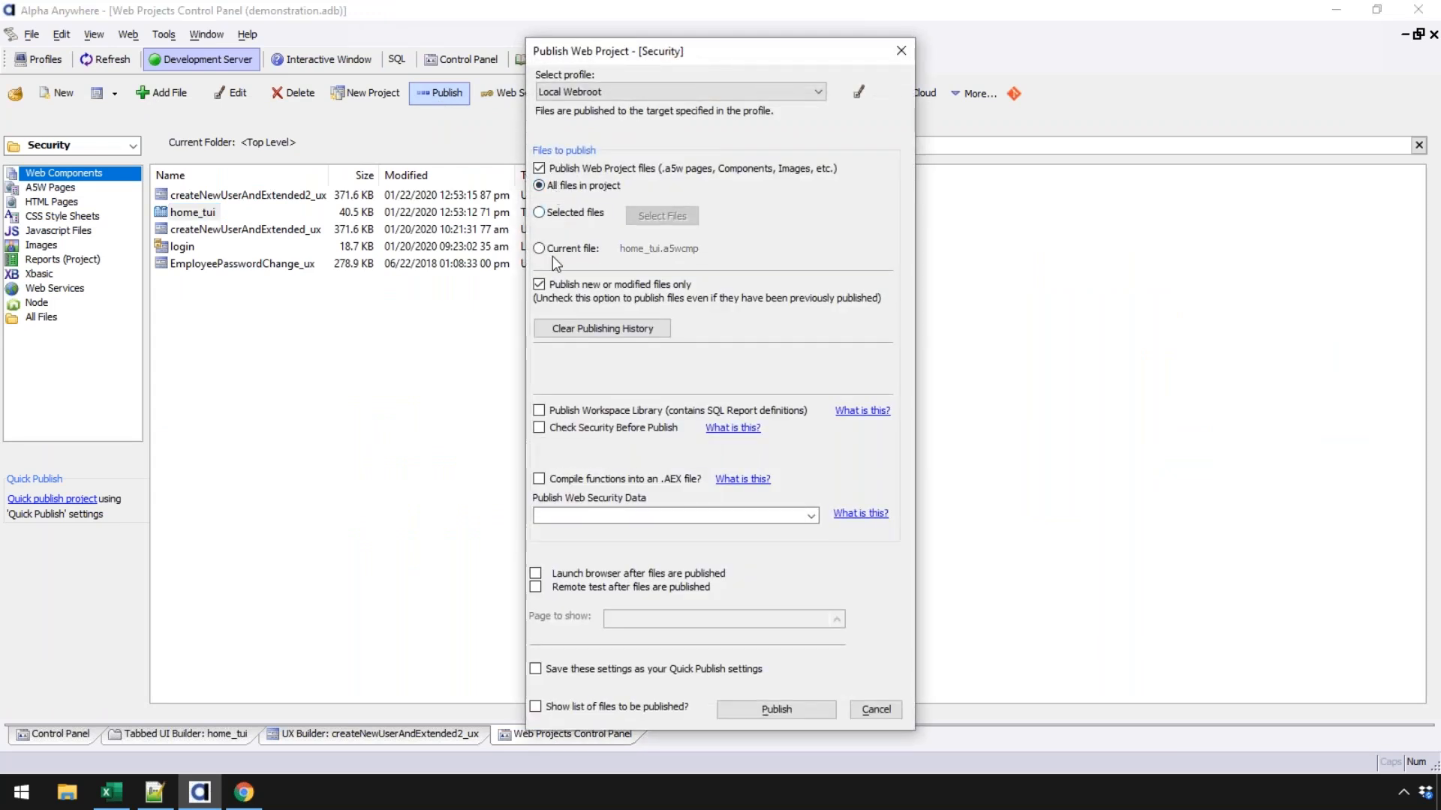
click(747, 710)
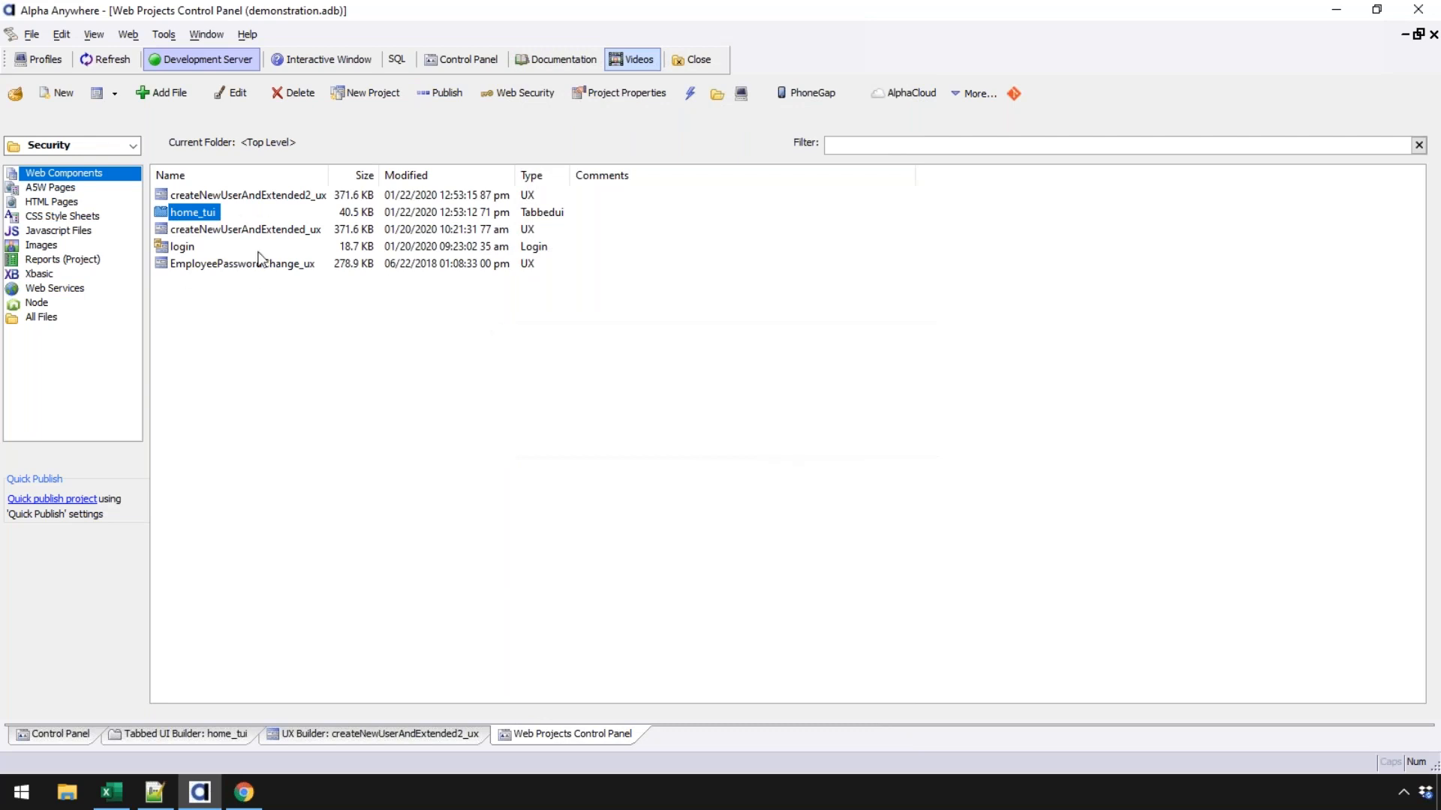
click(244, 790)
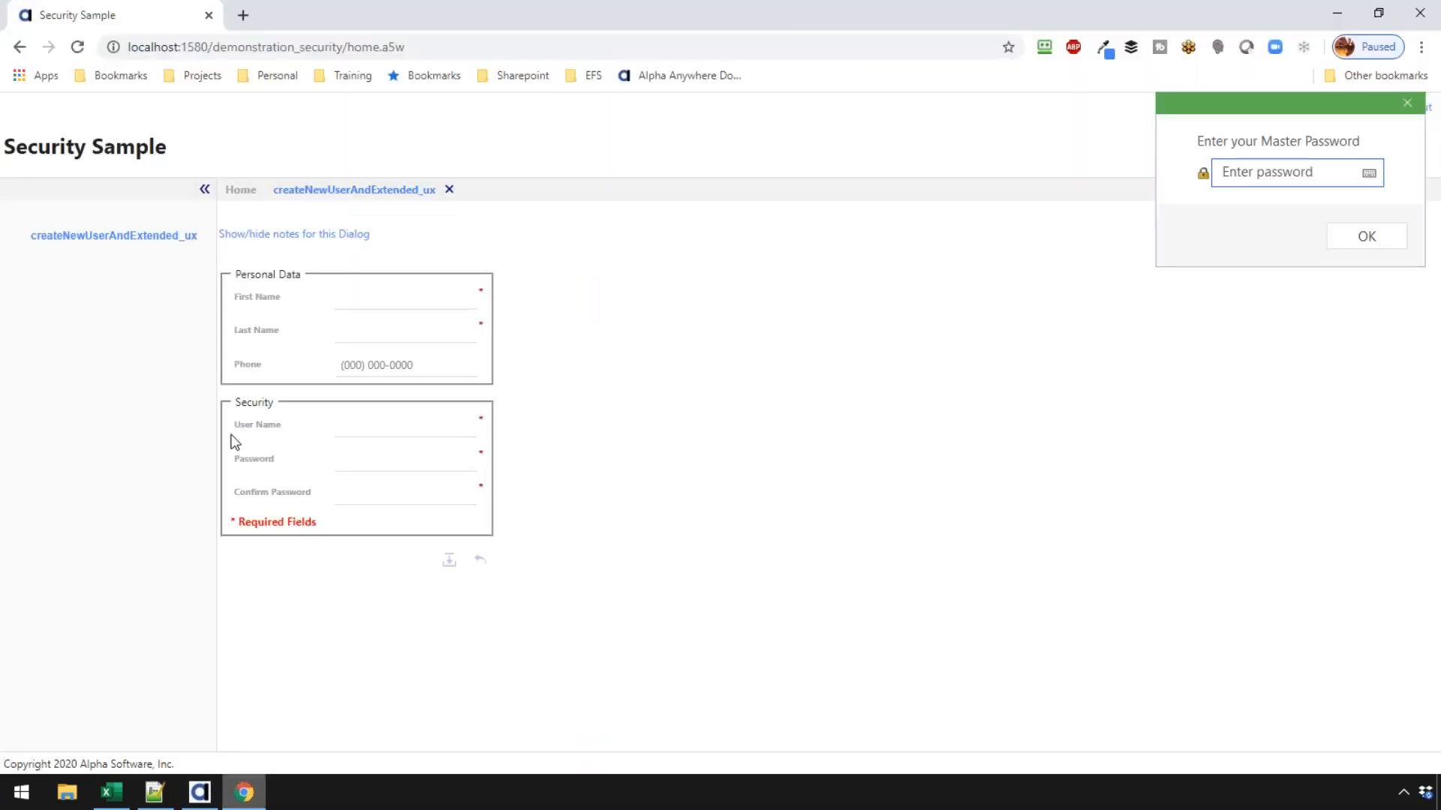
- Dismiss the master-password prompt, log out, and reload the login page
click(1407, 103)
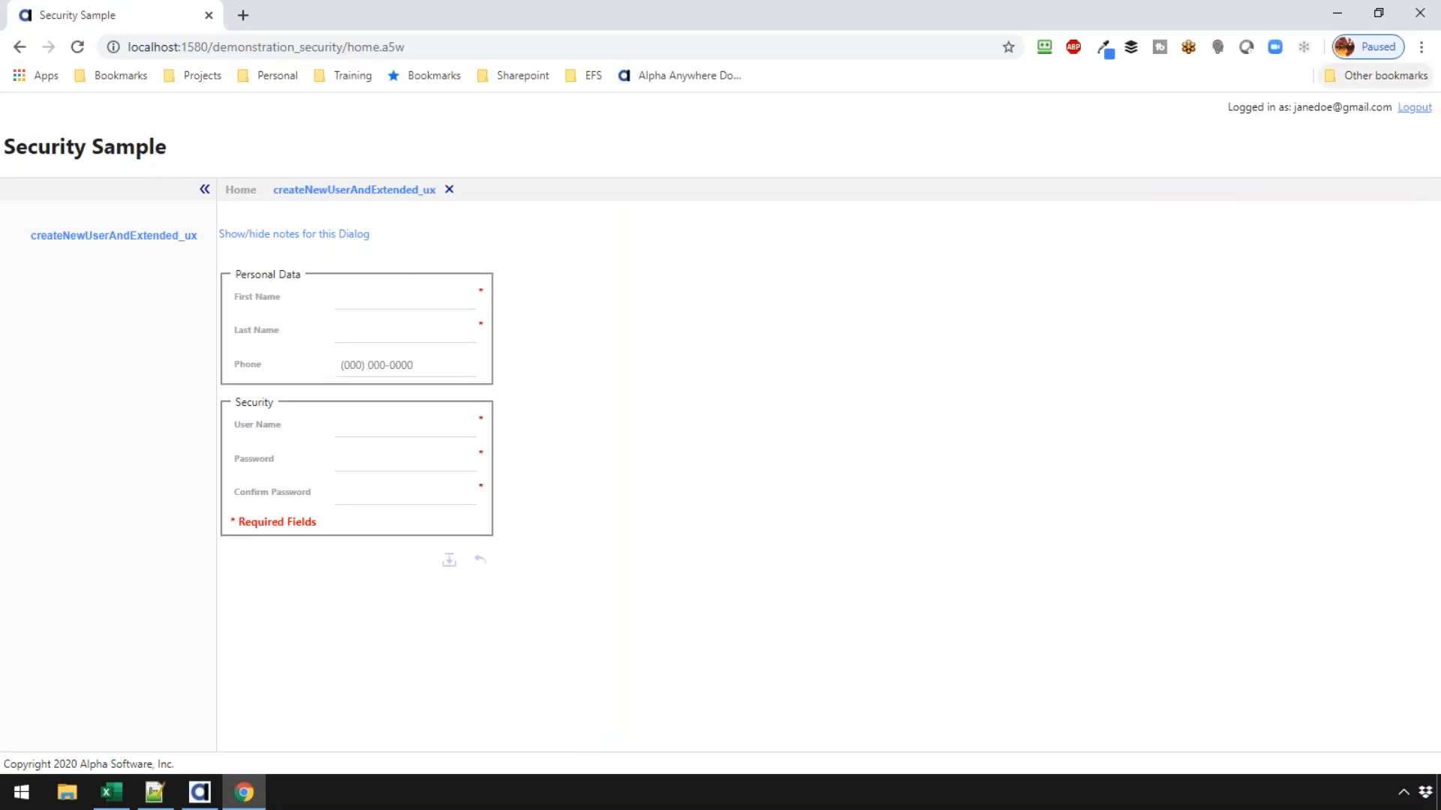
click(1402, 108)
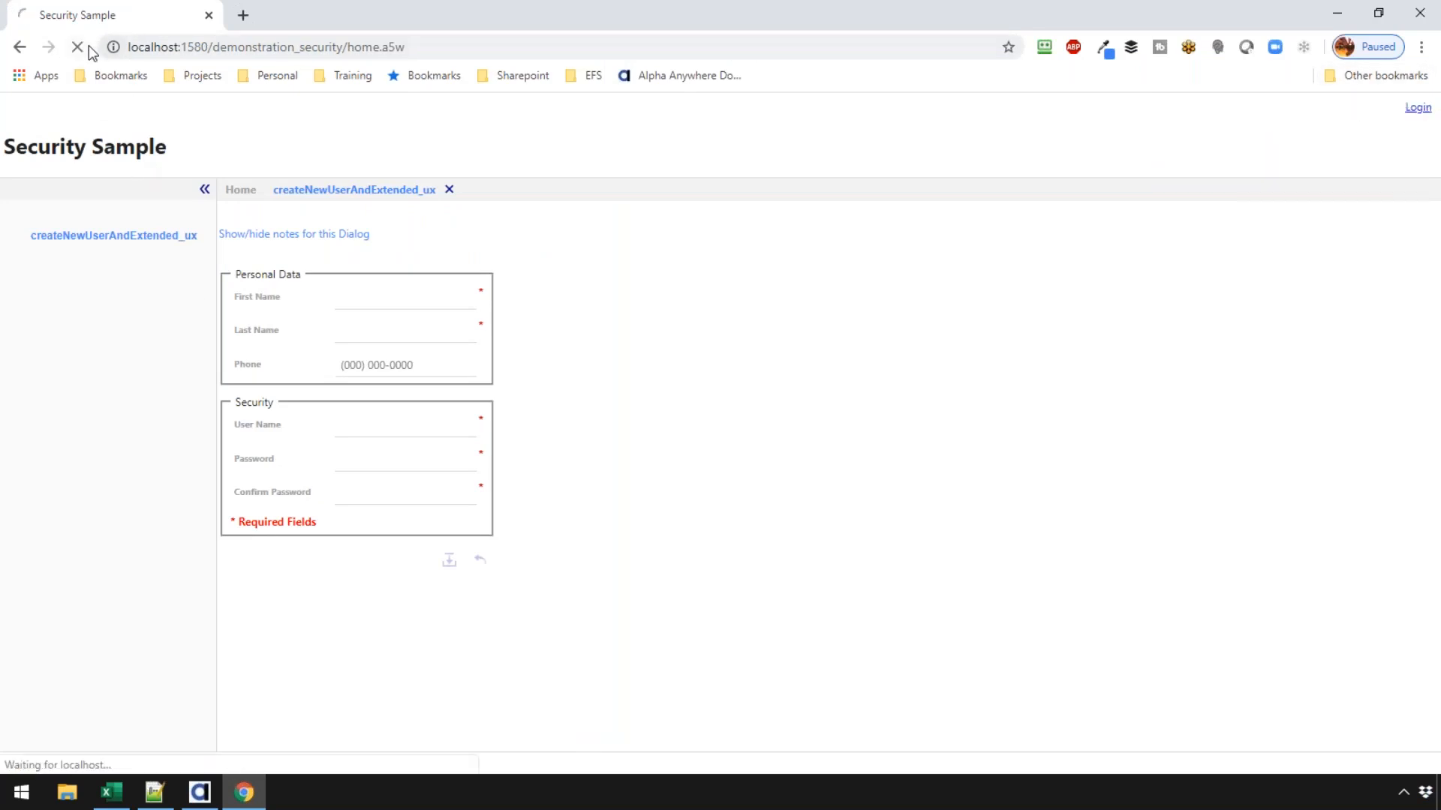
click(77, 48)
- Sign in with the administrator's user ID and password, retrying after the first login fails
click(109, 132)
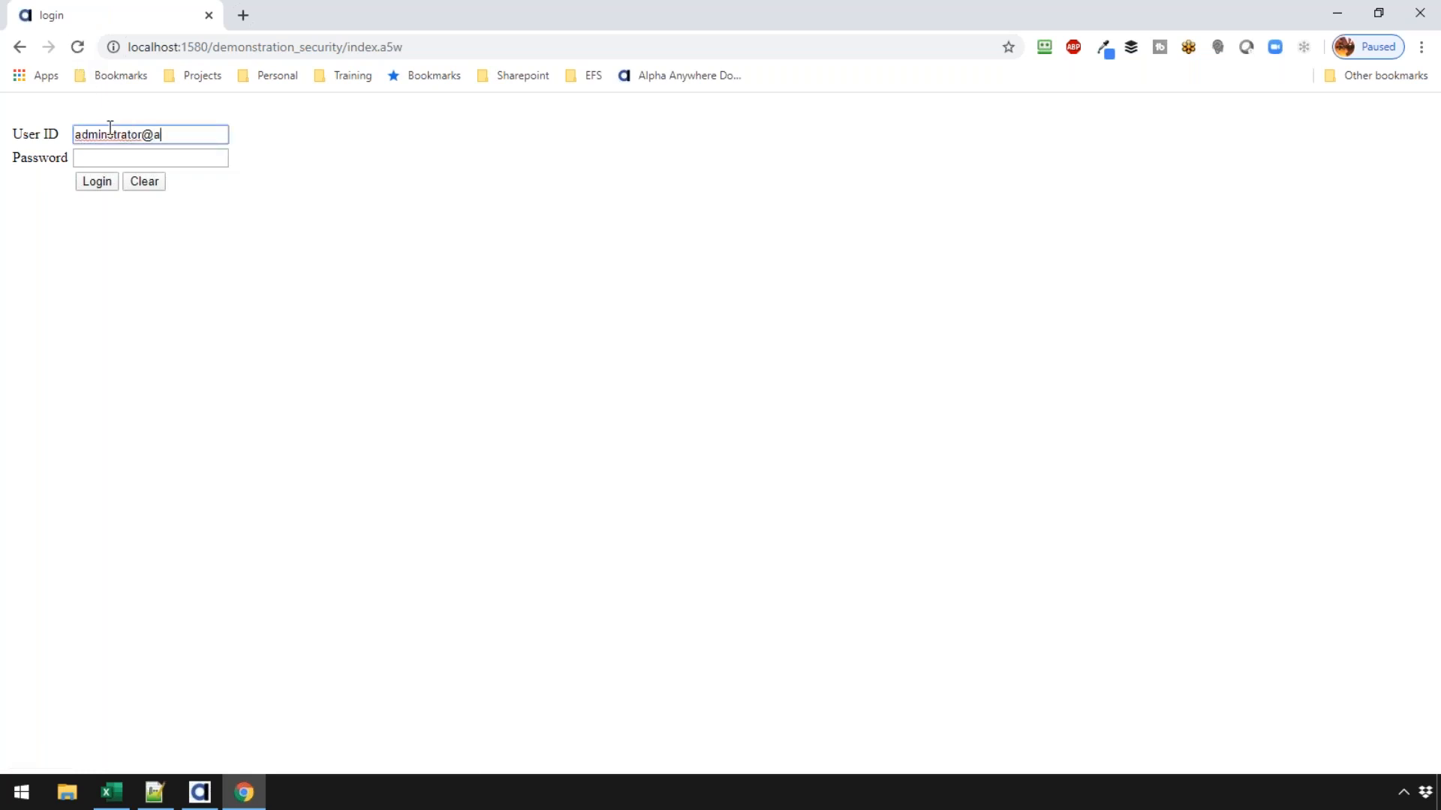
key(Tab)
text(••••••••)
click(91, 181)
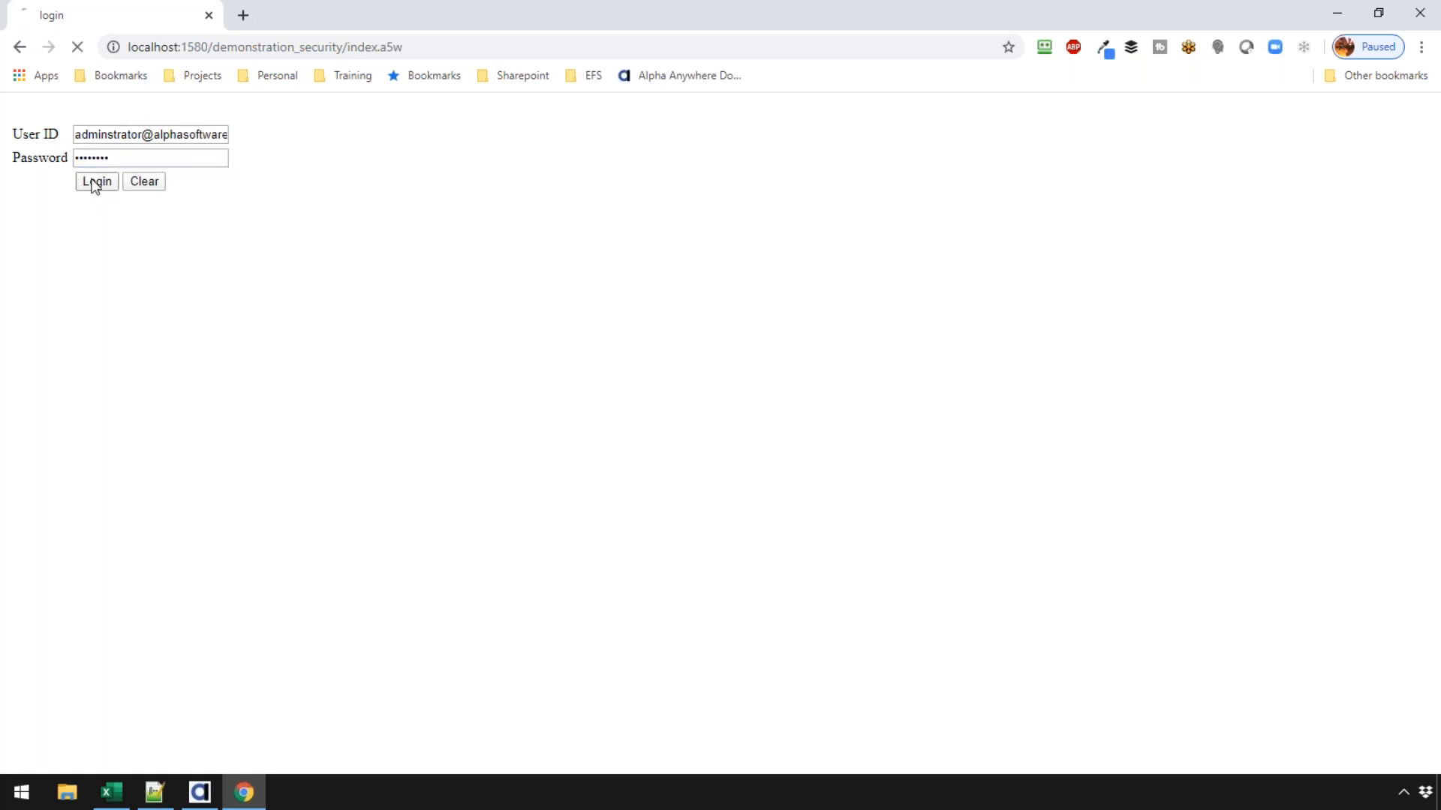
click(100, 161)
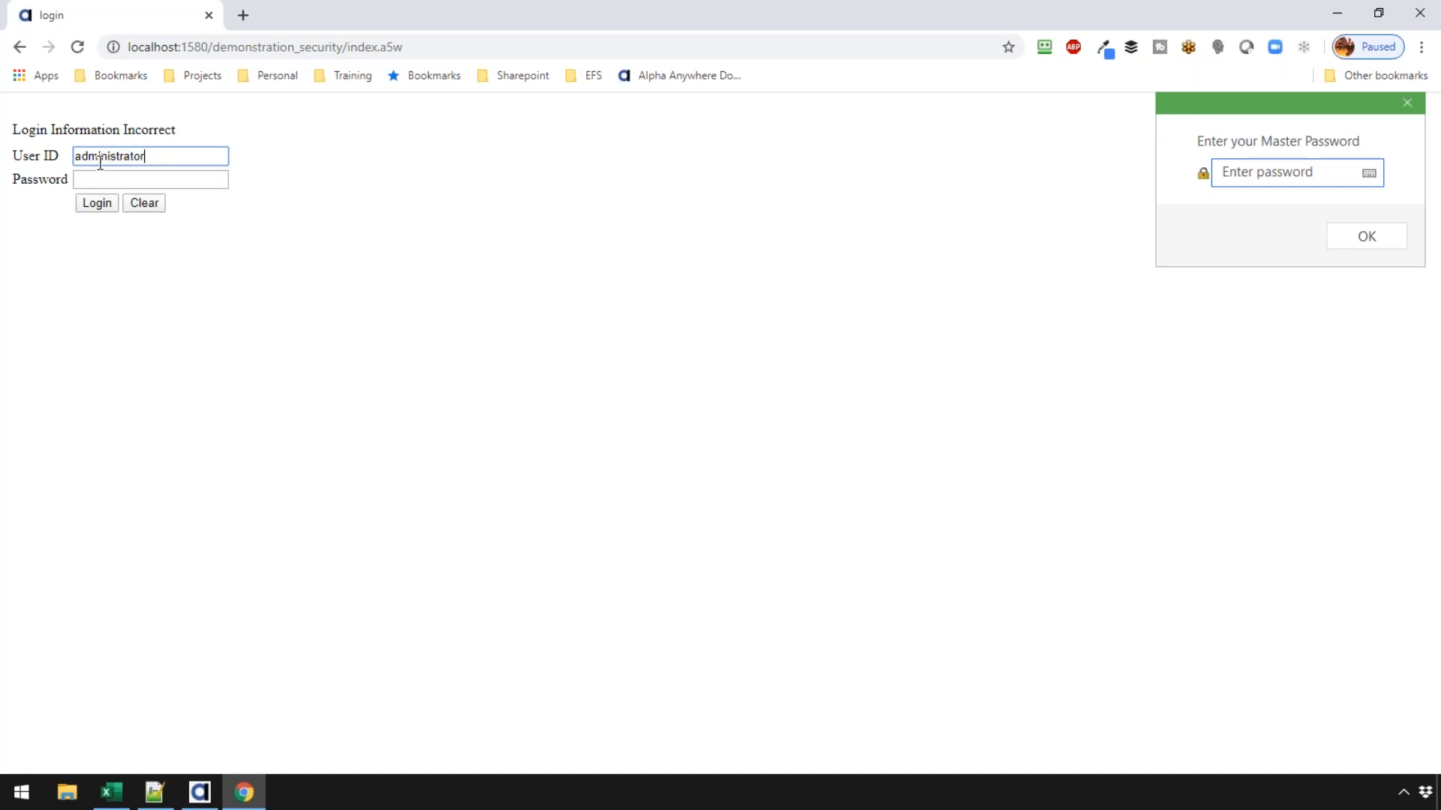
key(Tab)
text(•••••••)
click(108, 204)
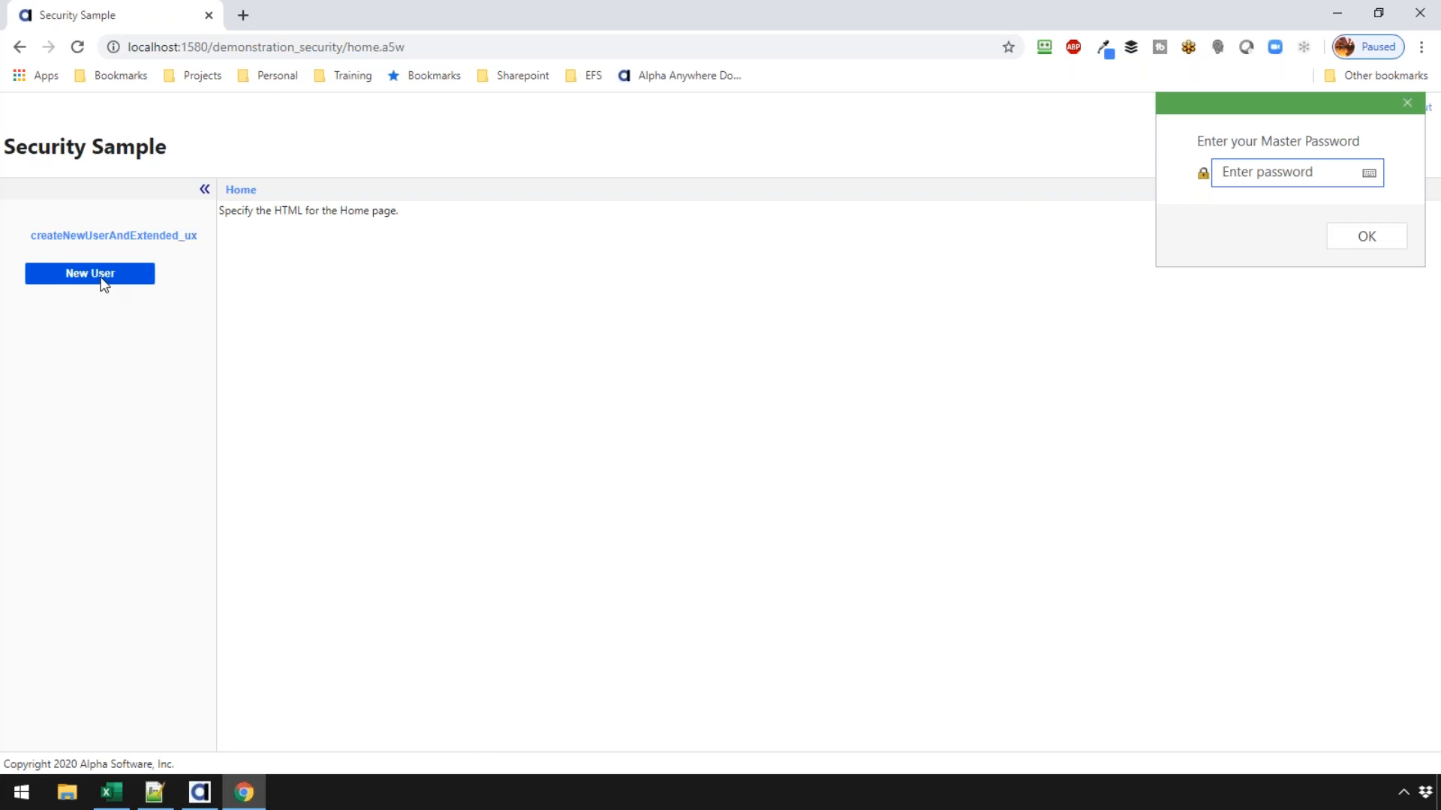
- Open the New User pane and enter the person's first name, last name and phone number
click(95, 275)
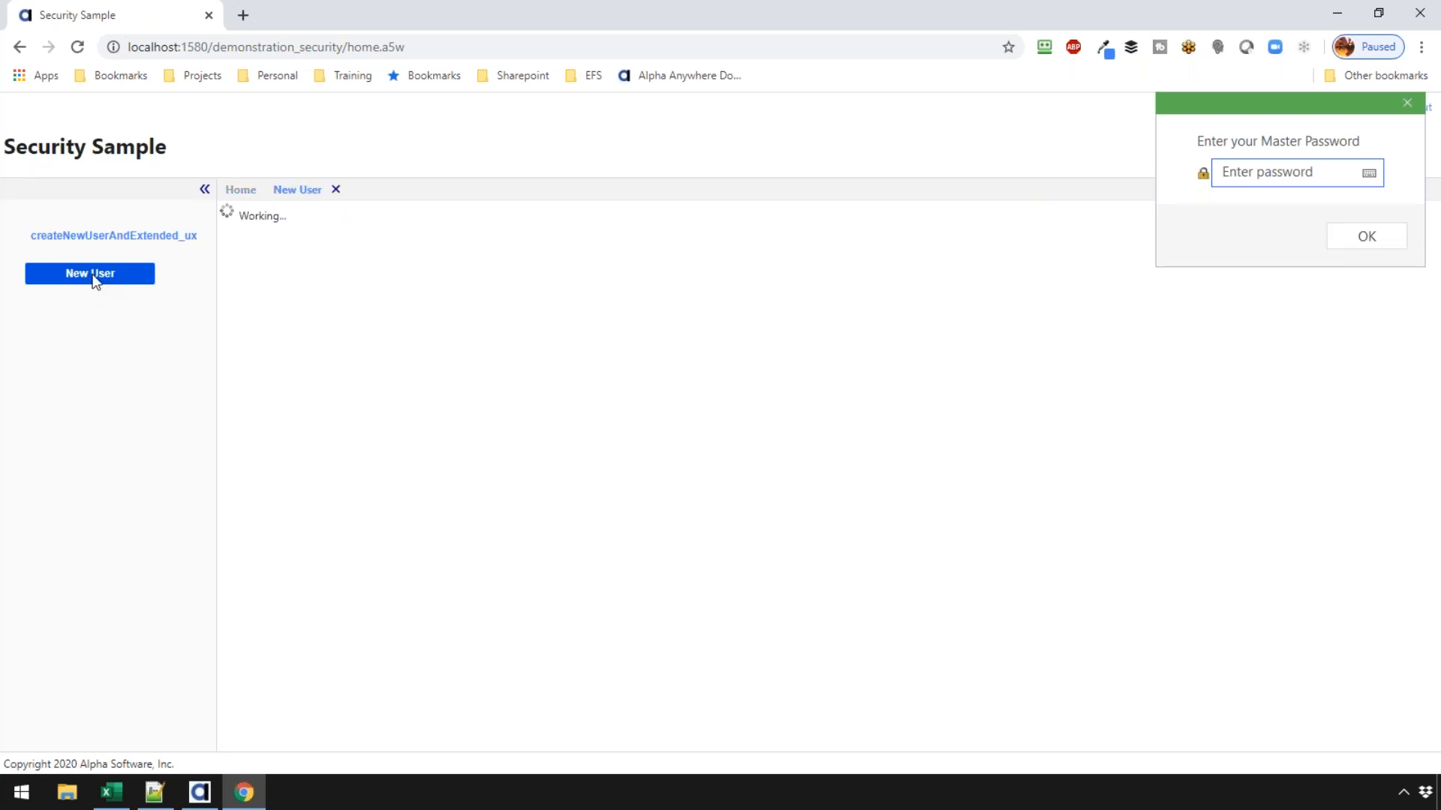
click(409, 297)
text(bill)
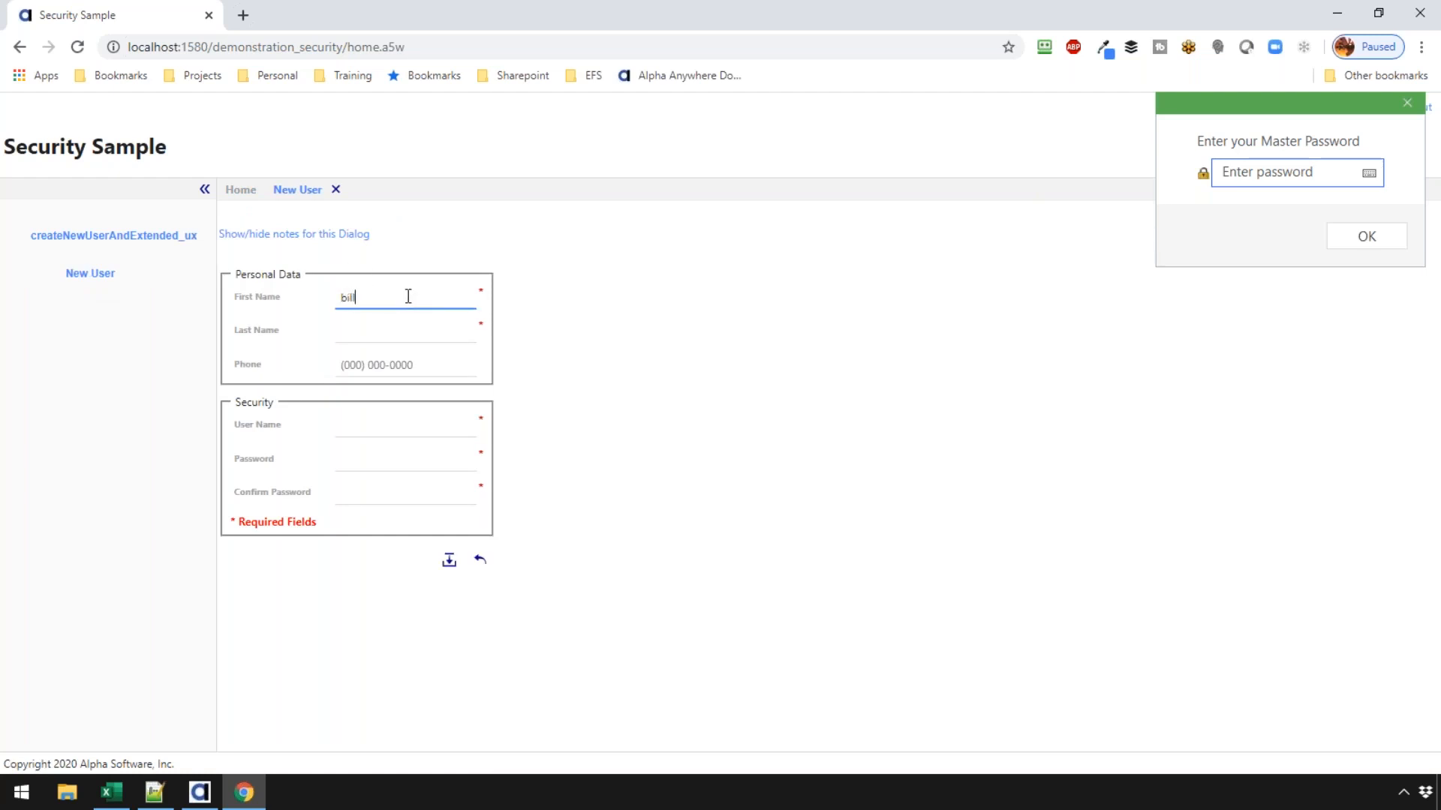
key(Tab)
text(Doe)
key(Tab)
text(800) 111-1111)
- Enter the new user's e-mail user name, a password and a password confirmation
key(Tab)
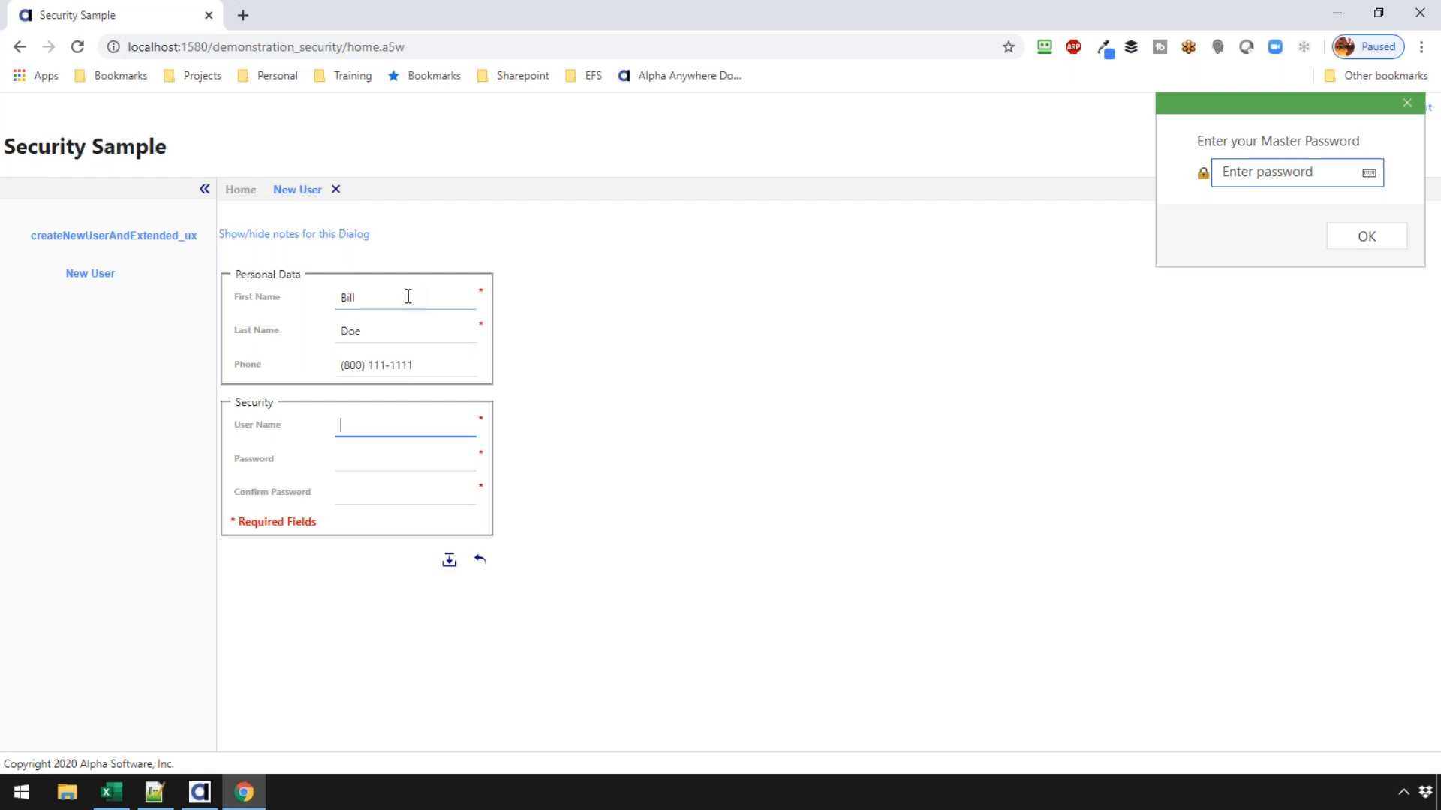
key(Tab)
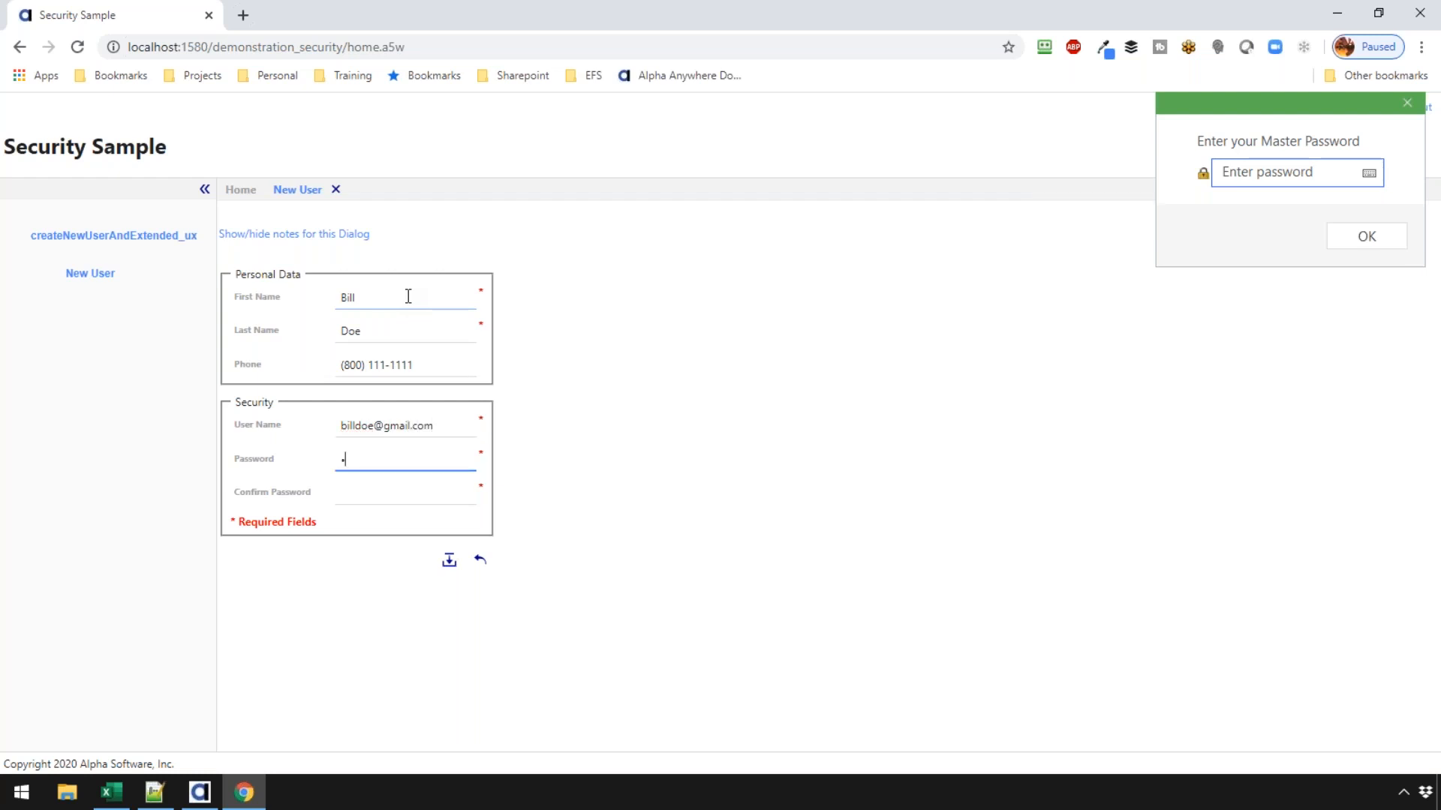
key(Tab)
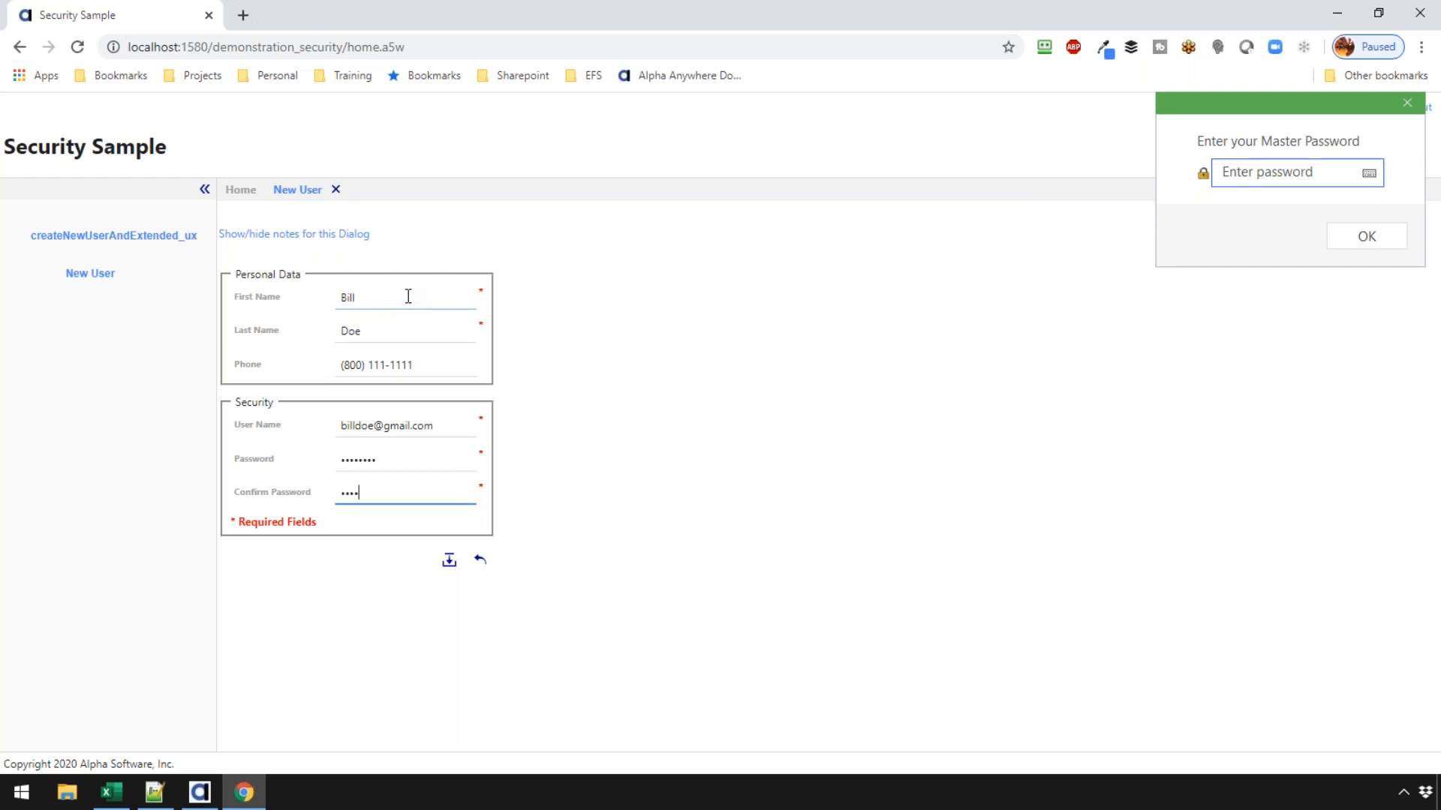
click(447, 560)
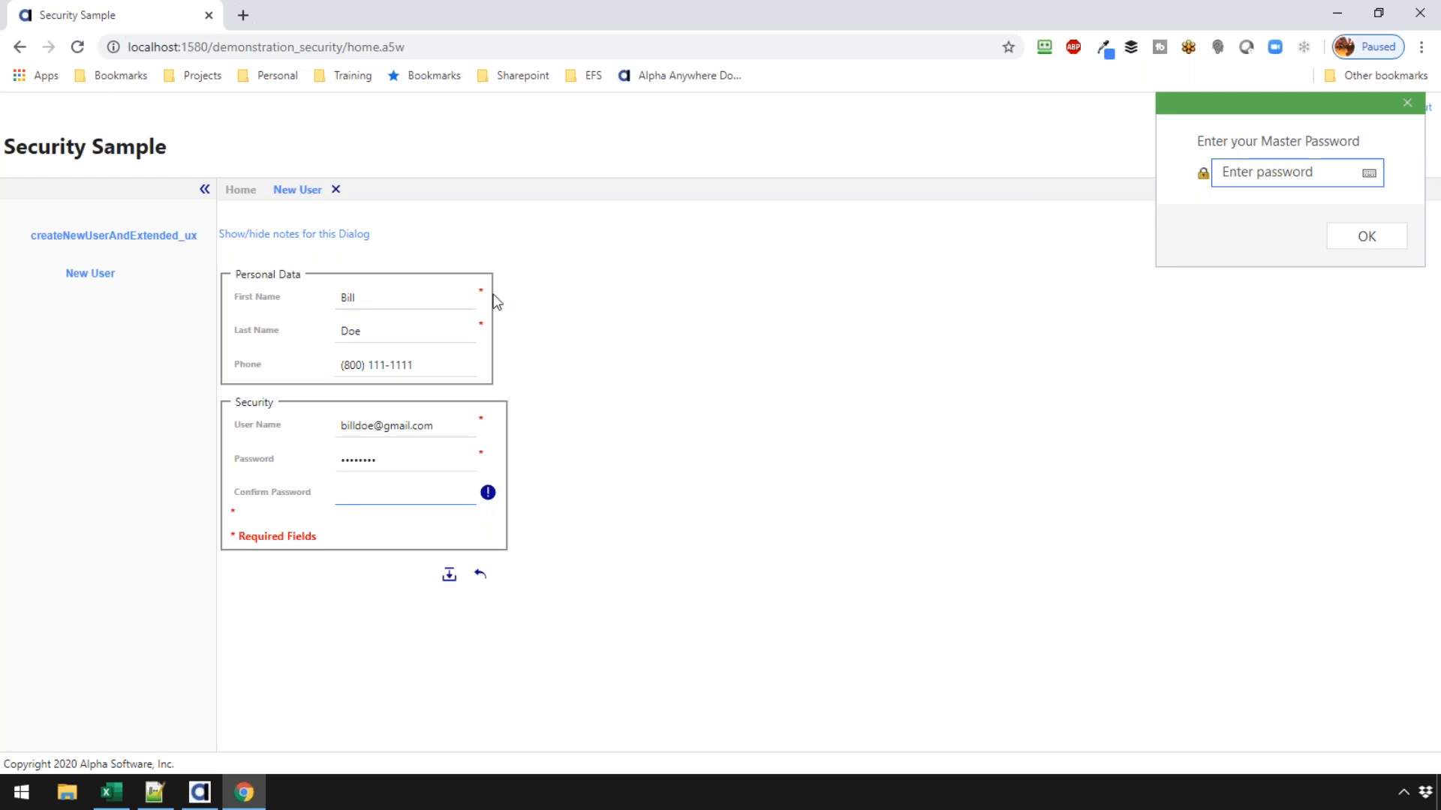
mouse_move(487, 491)
click(197, 796)
click(701, 270)
double_click(708, 269)
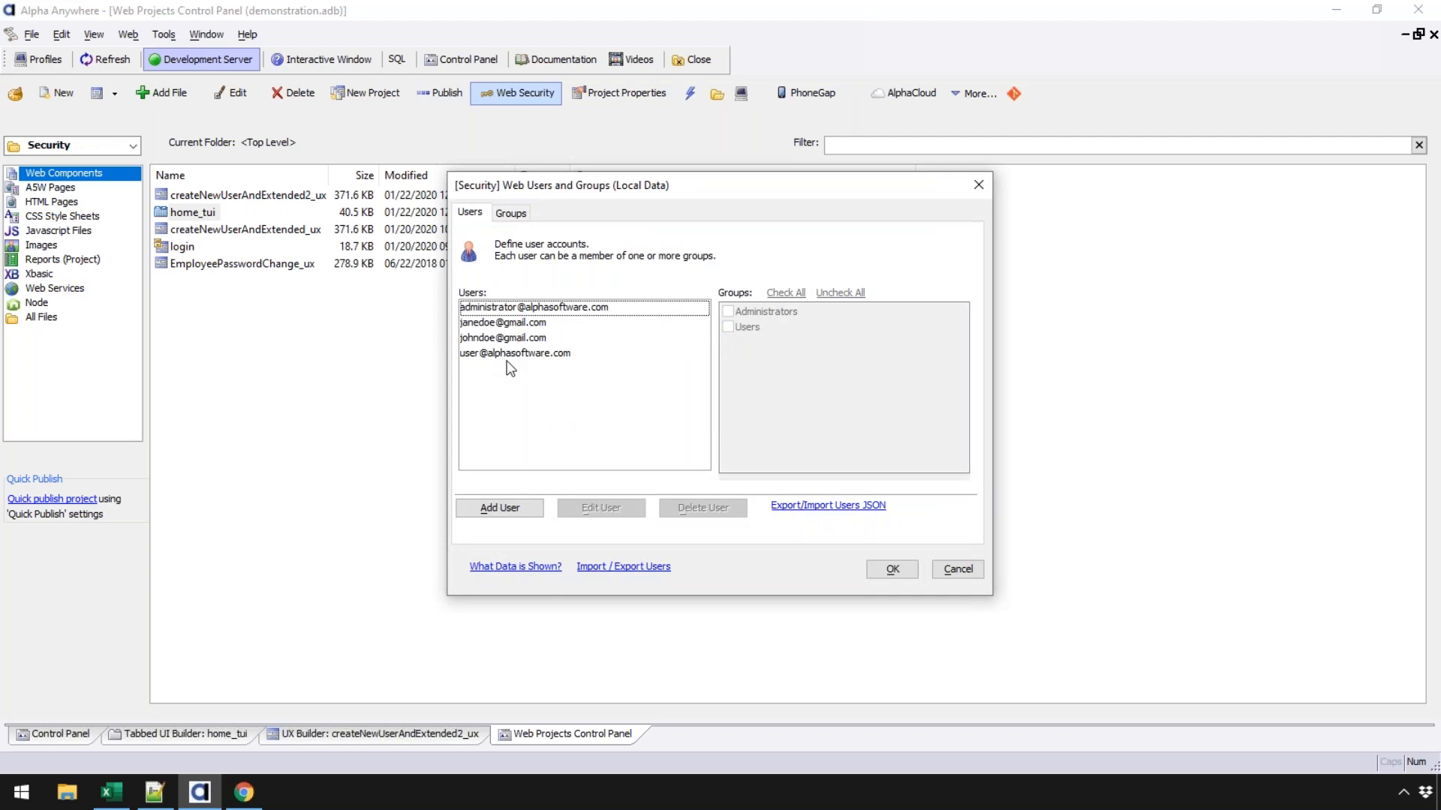
click(957, 569)
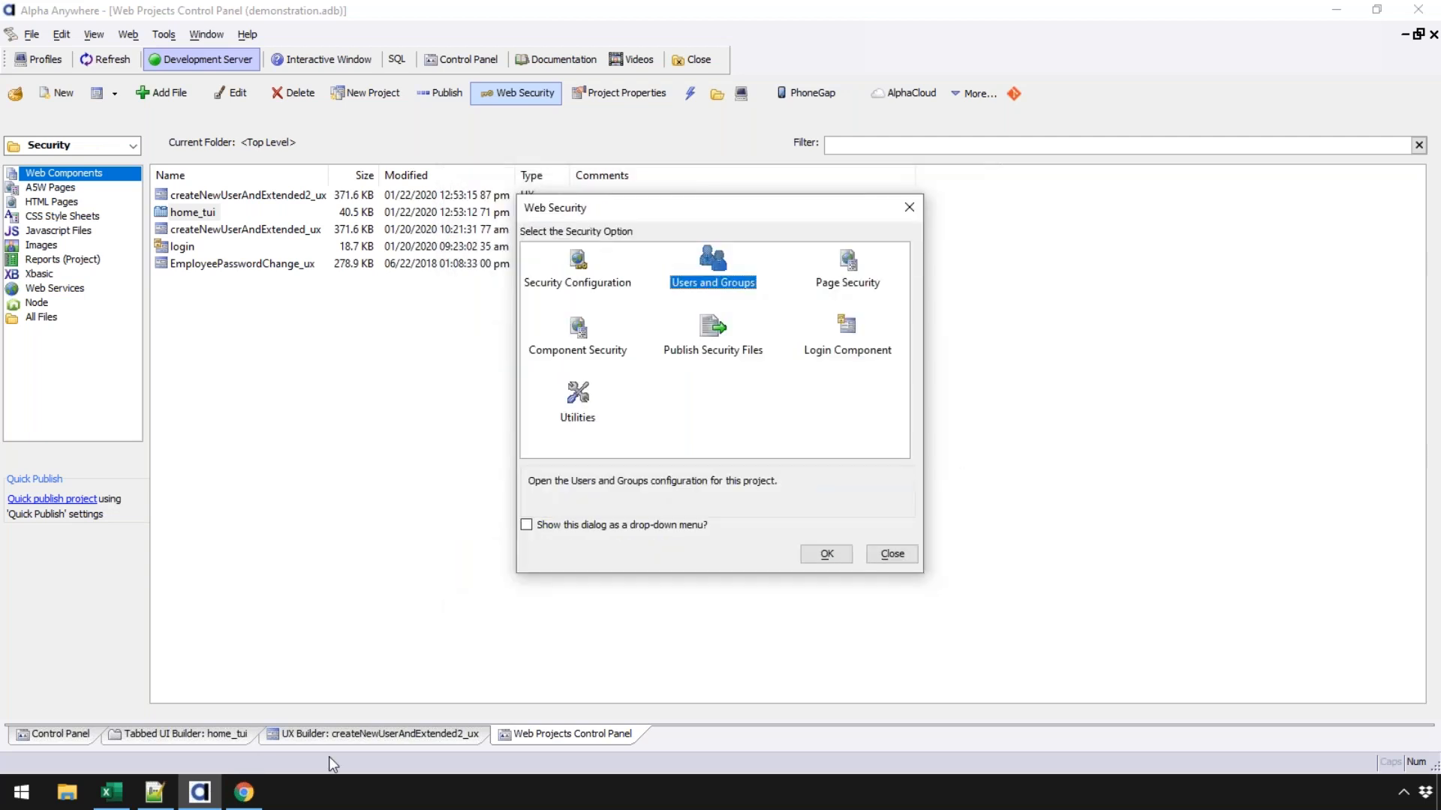
click(890, 555)
click(244, 792)
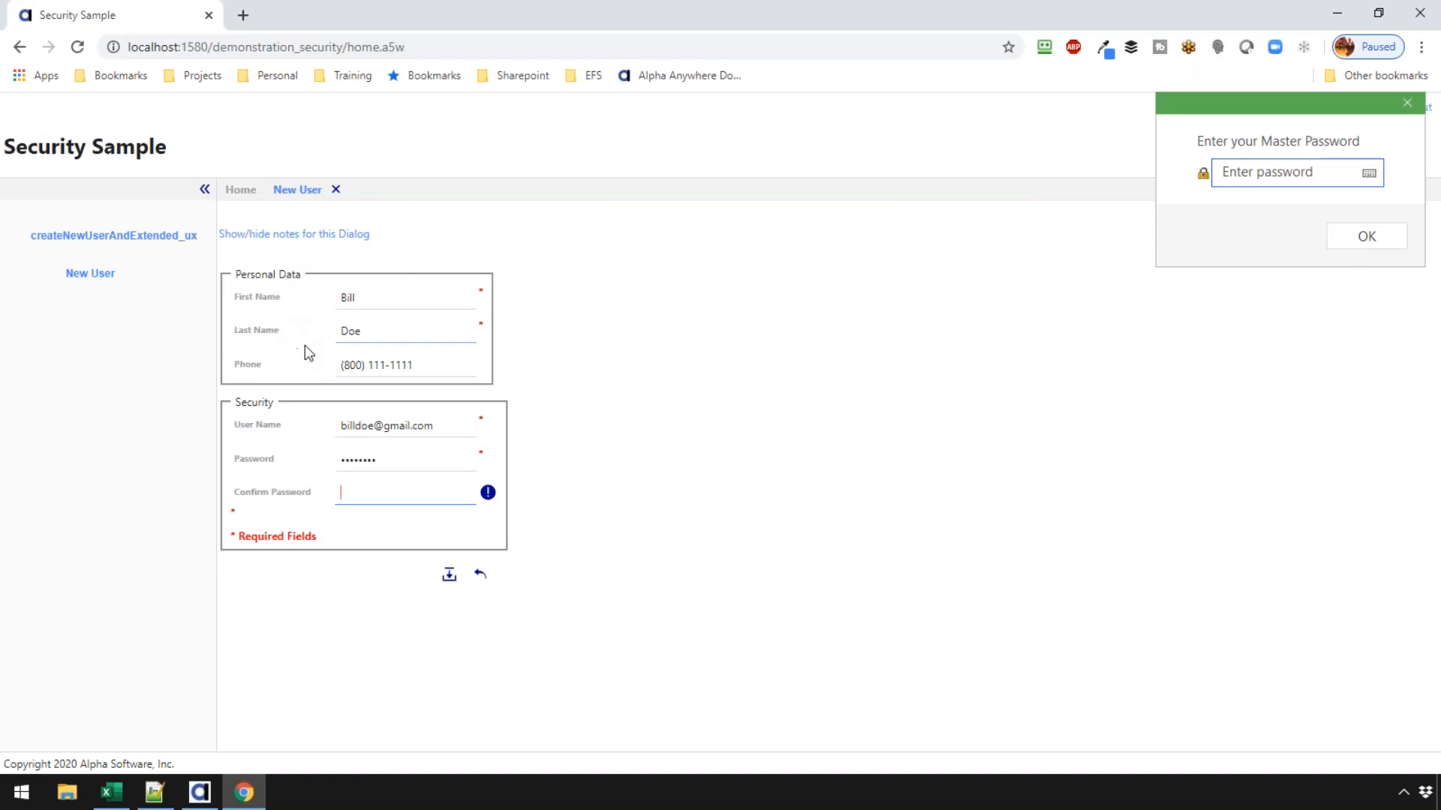
drag(395, 469, 299, 466)
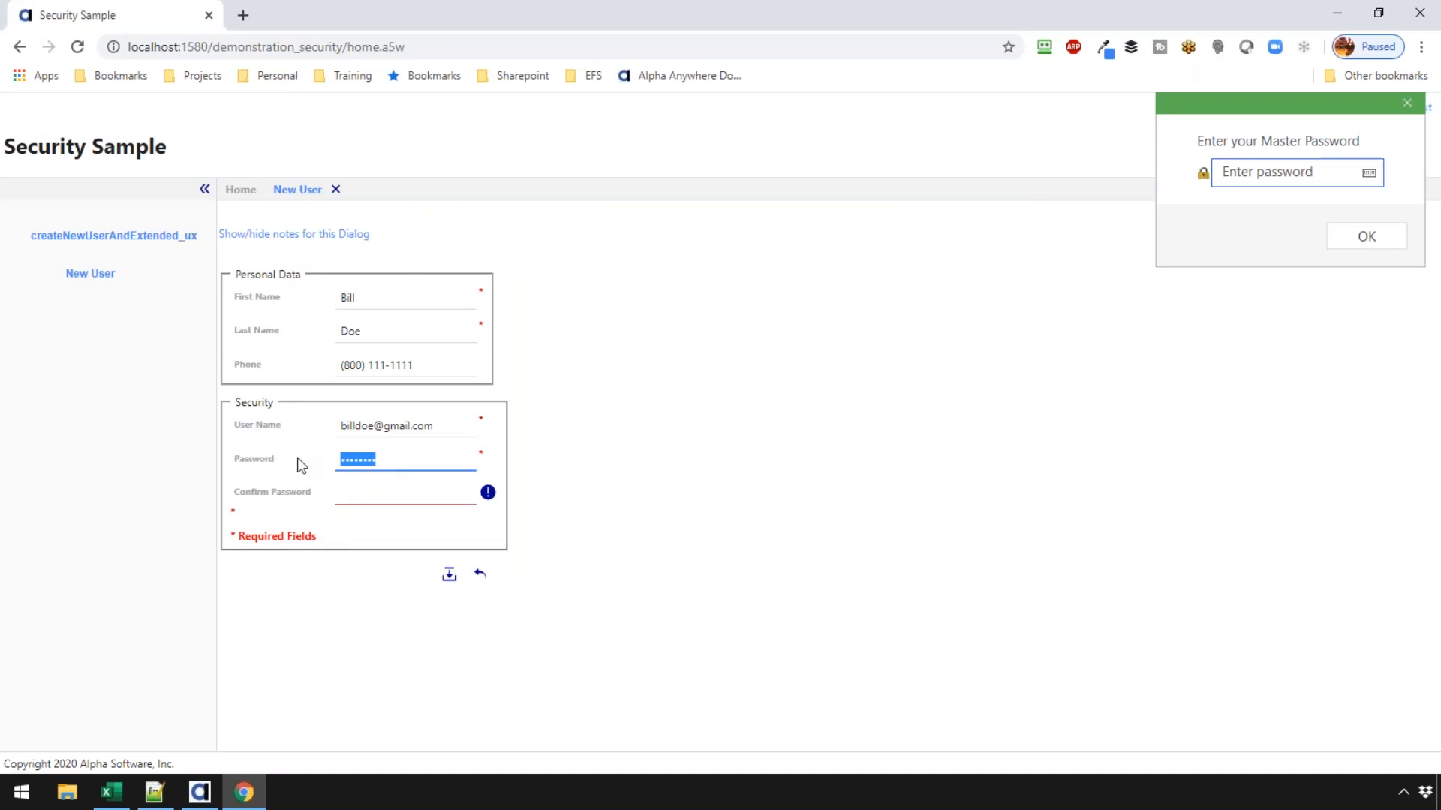
text(password)
key(Tab)
text(password)
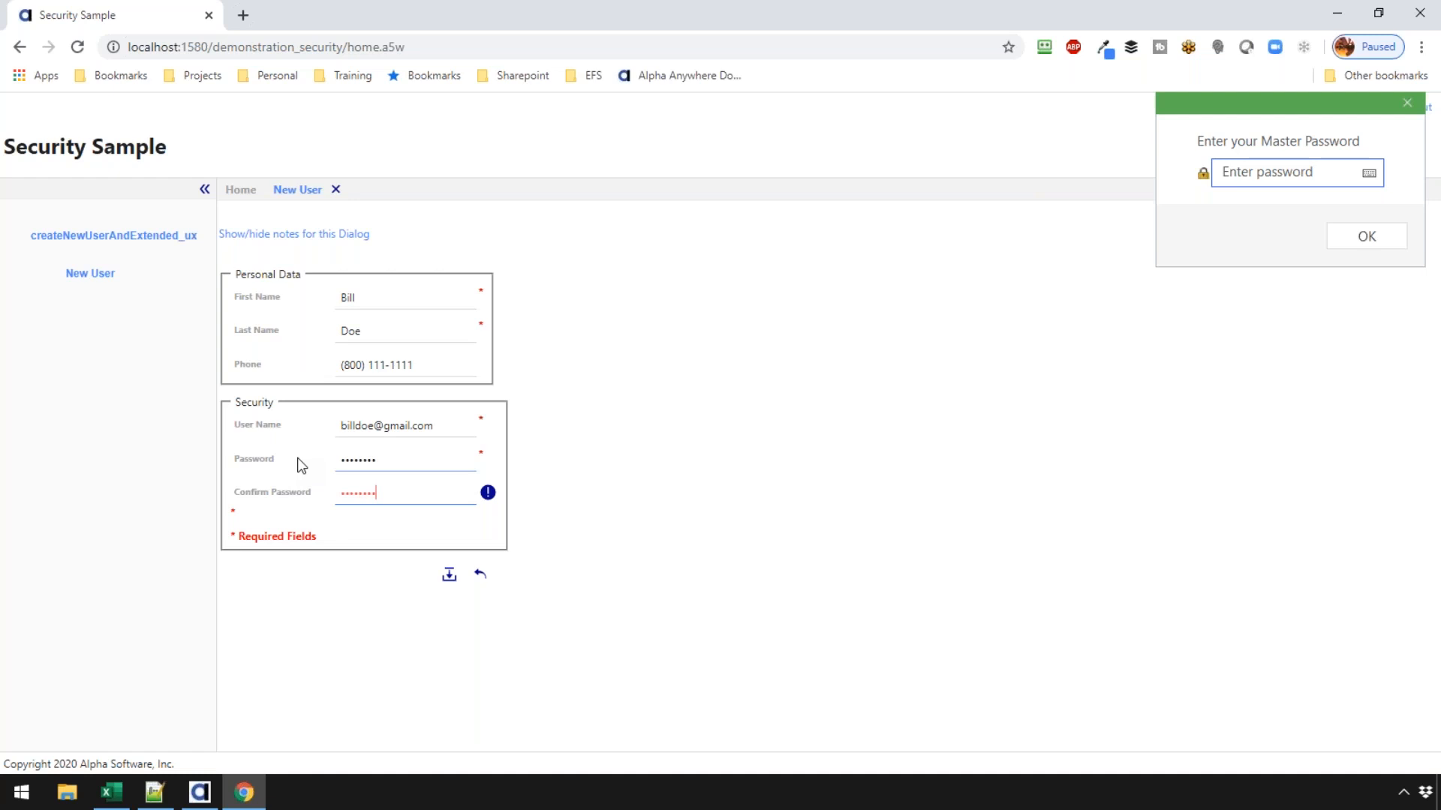
click(448, 563)
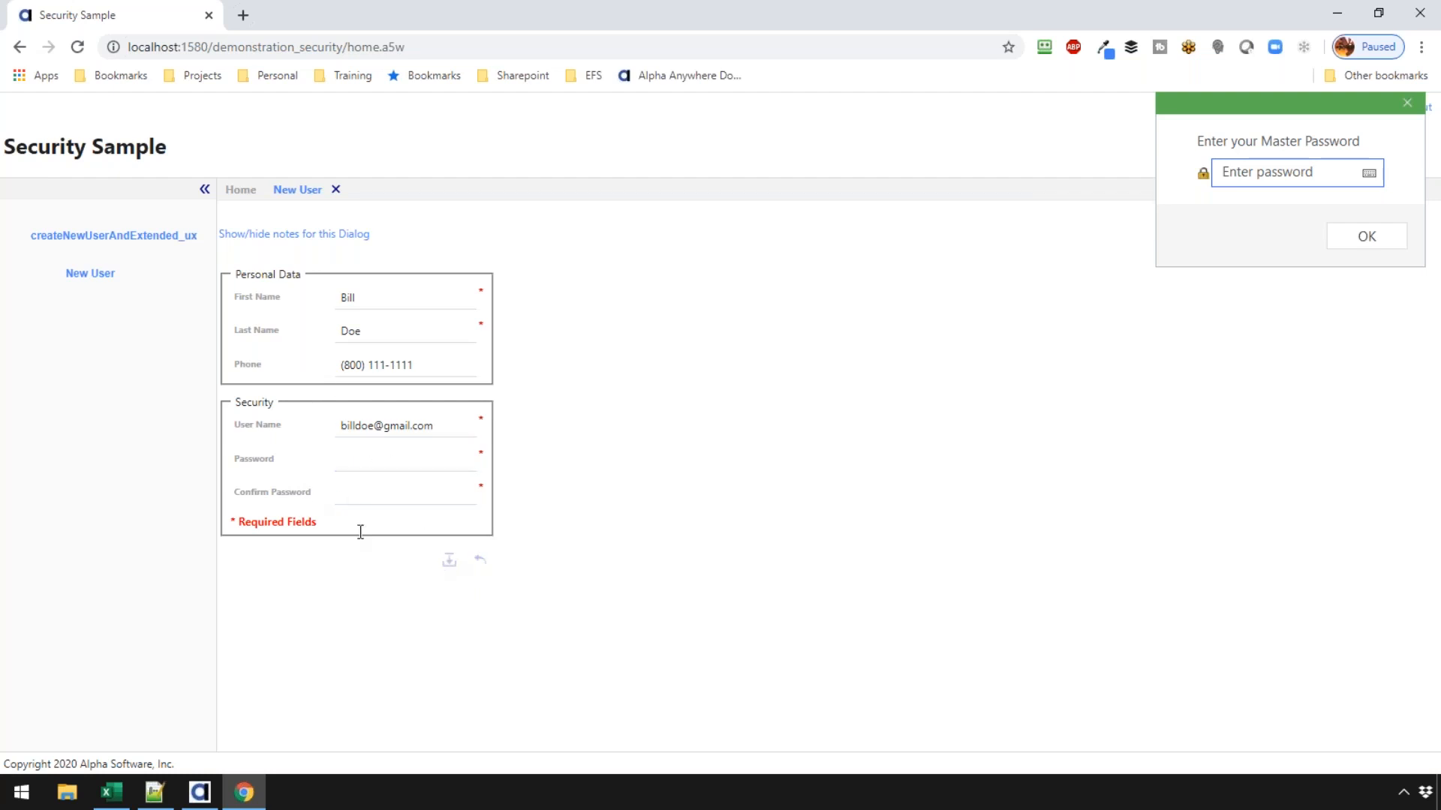
click(379, 493)
click(357, 421)
- In Alpha Anywhere, open Web Security options and select Users and Groups
click(200, 793)
click(504, 96)
click(721, 285)
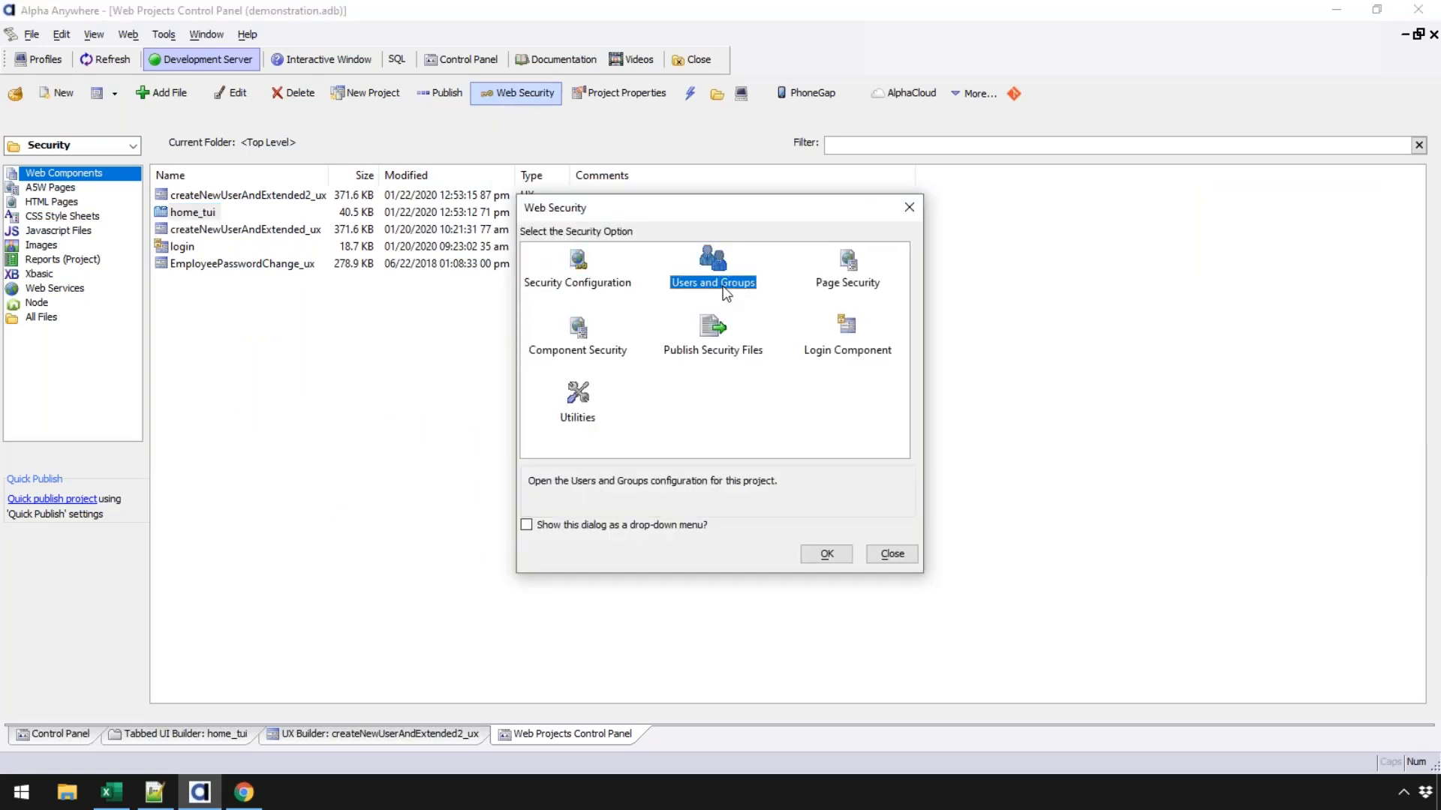
- Verify in Users and Groups that the new account belongs to Users, then dismiss Chrome's master-password prompt
double_click(725, 291)
click(504, 322)
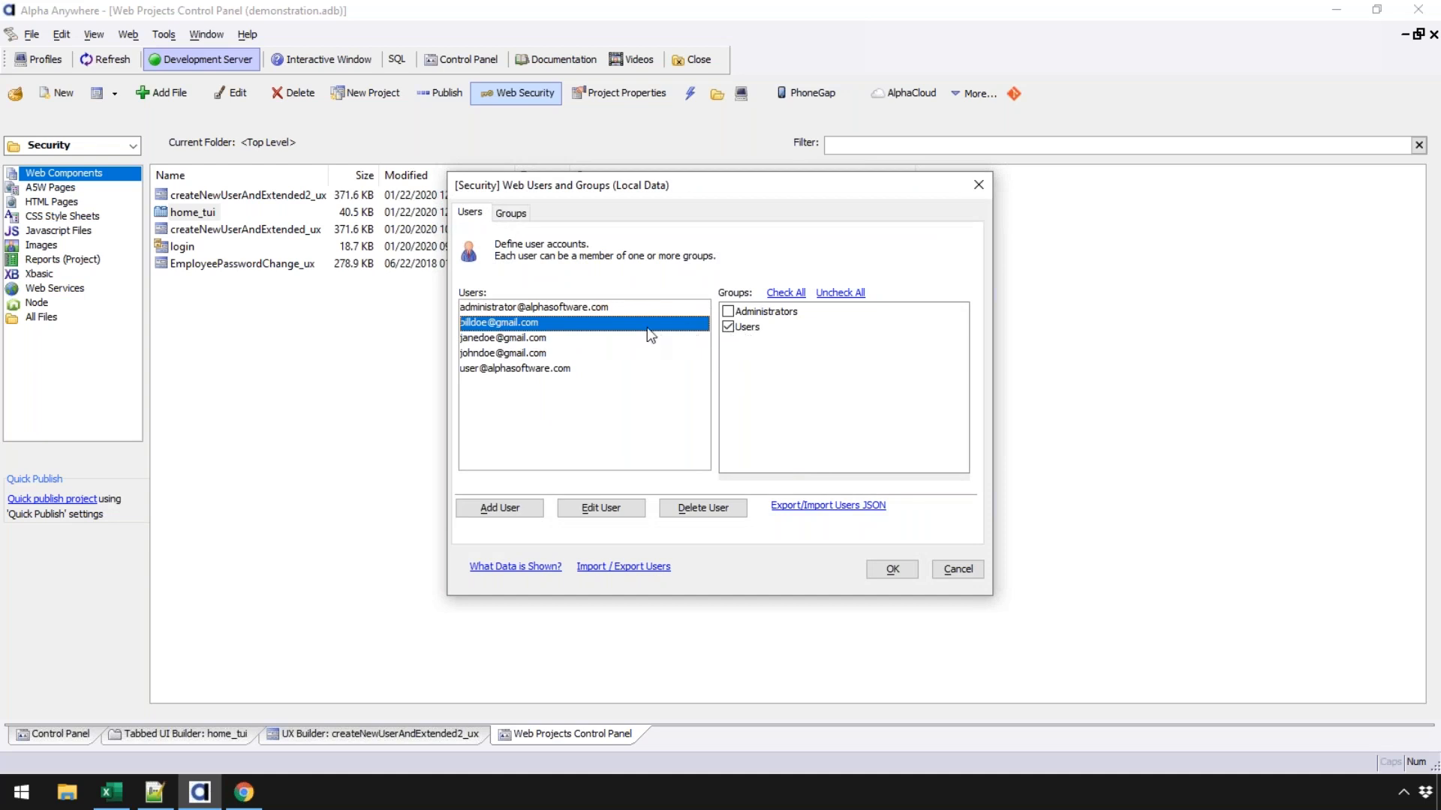
click(960, 570)
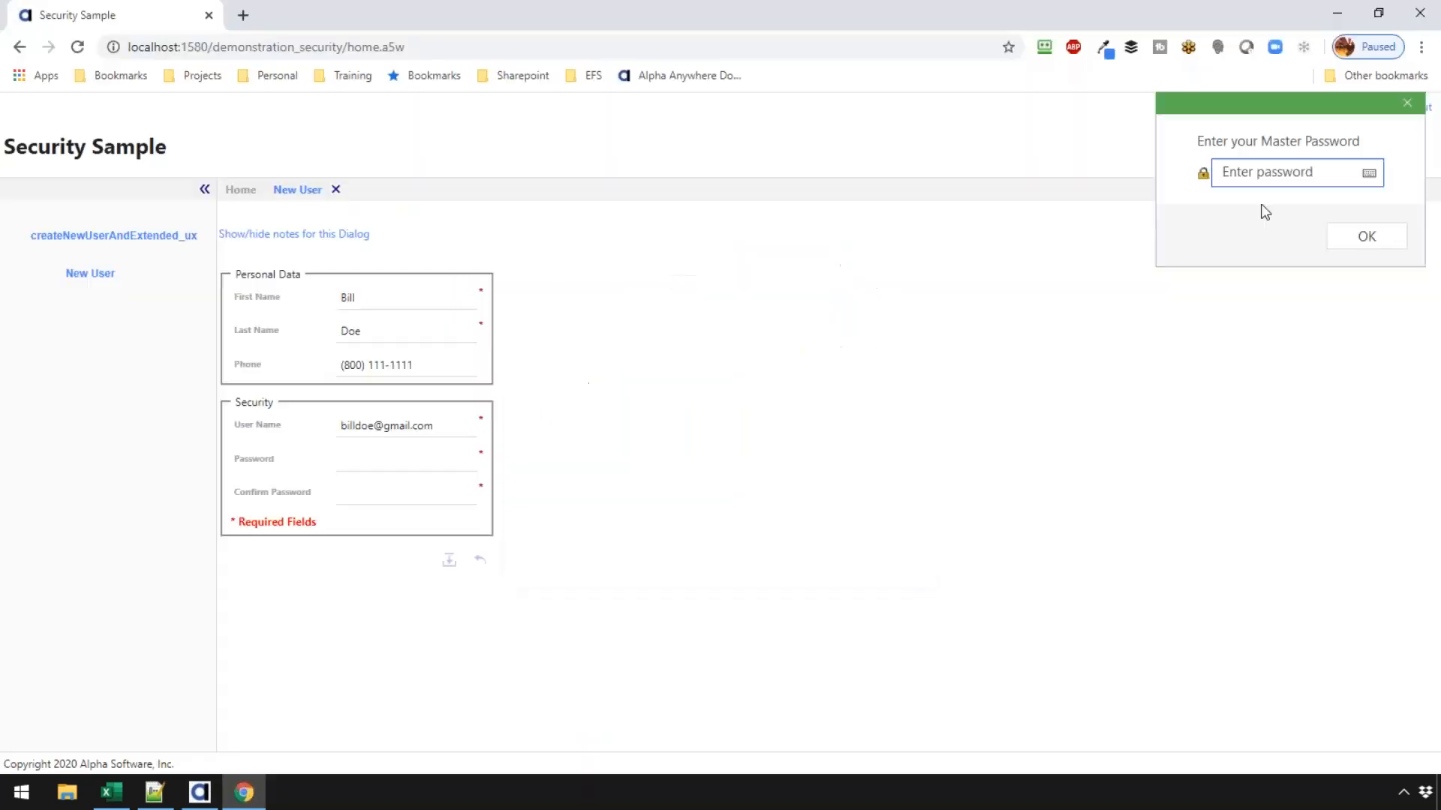
click(1406, 103)
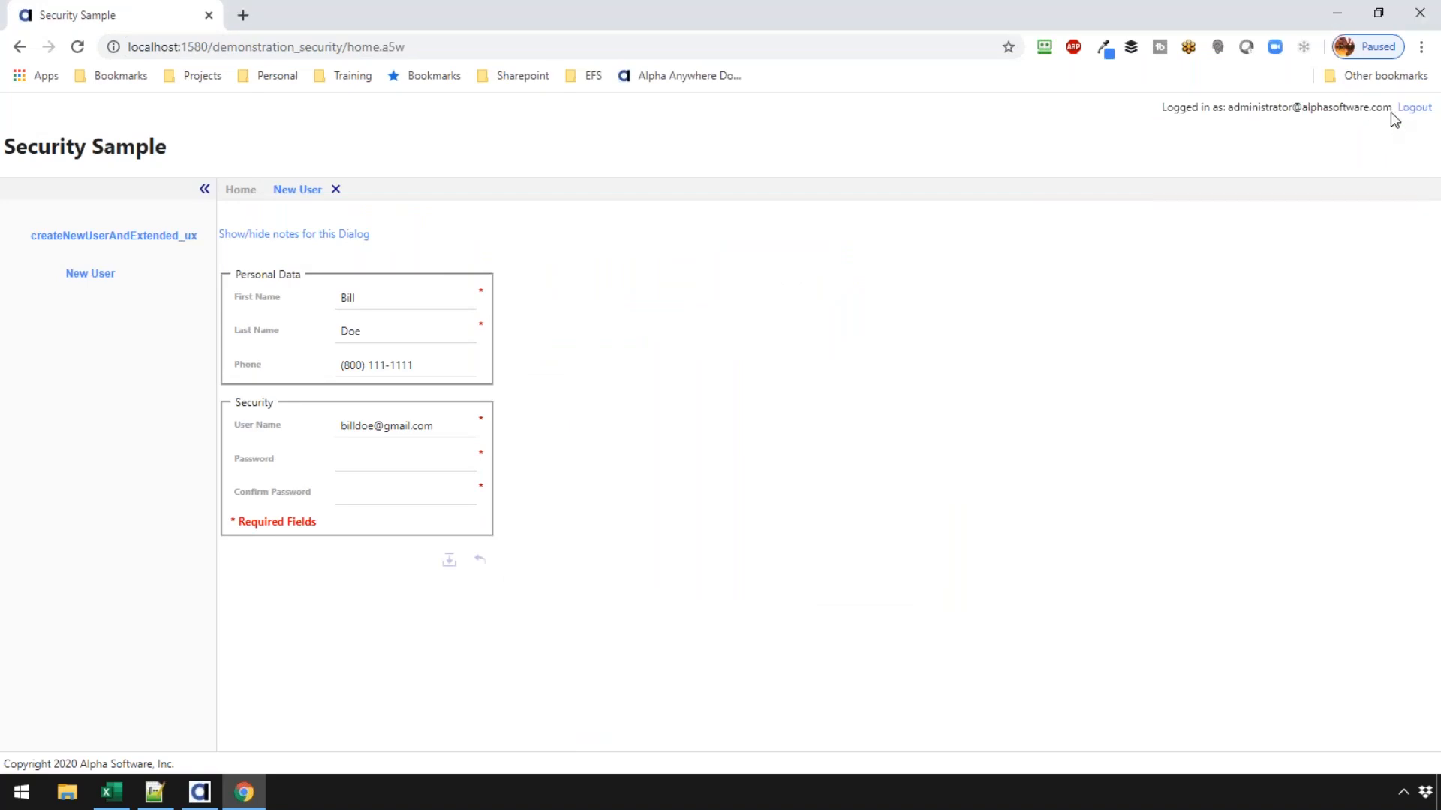
- Log out of the administrator session and log in with the new user's e-mail and password
click(1405, 113)
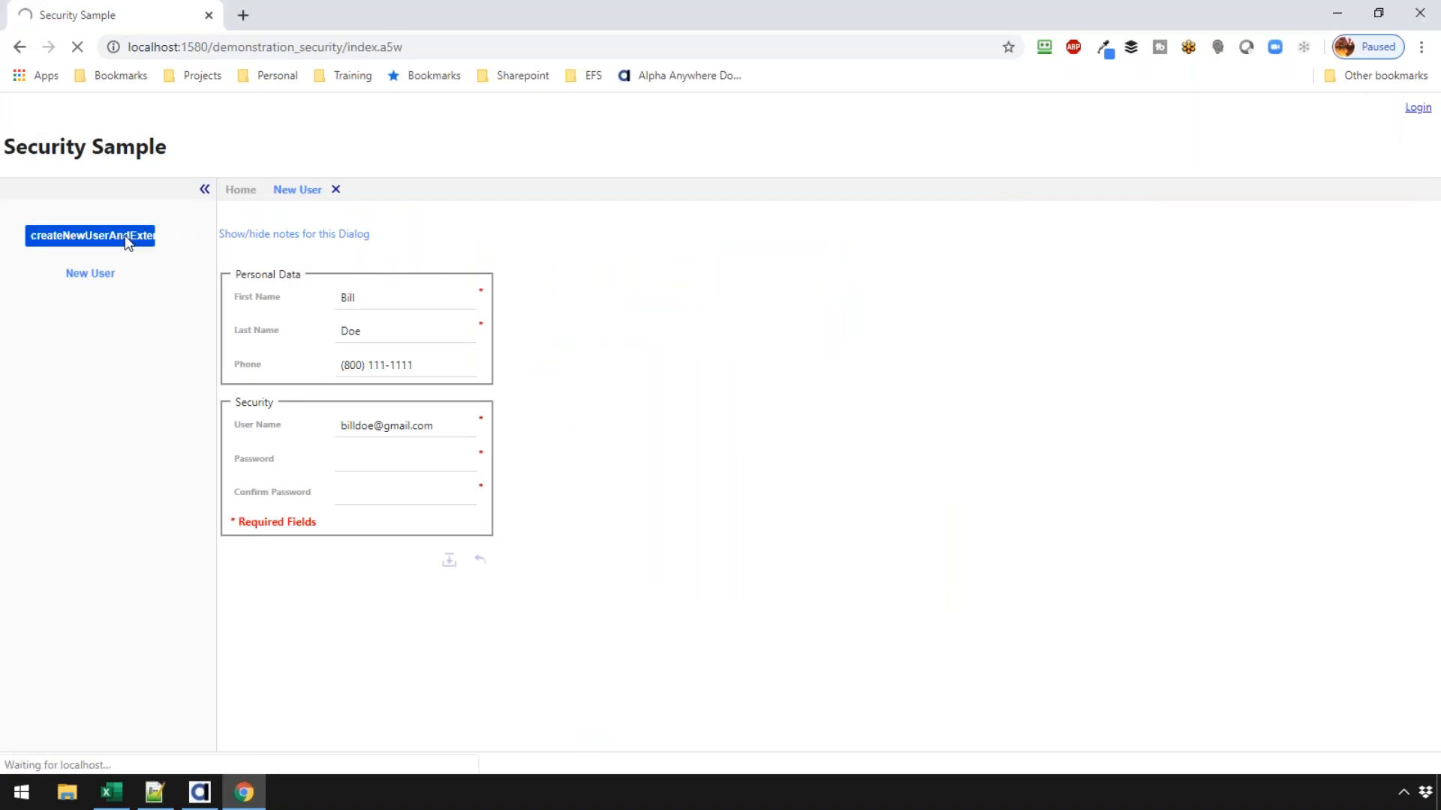
click(90, 135)
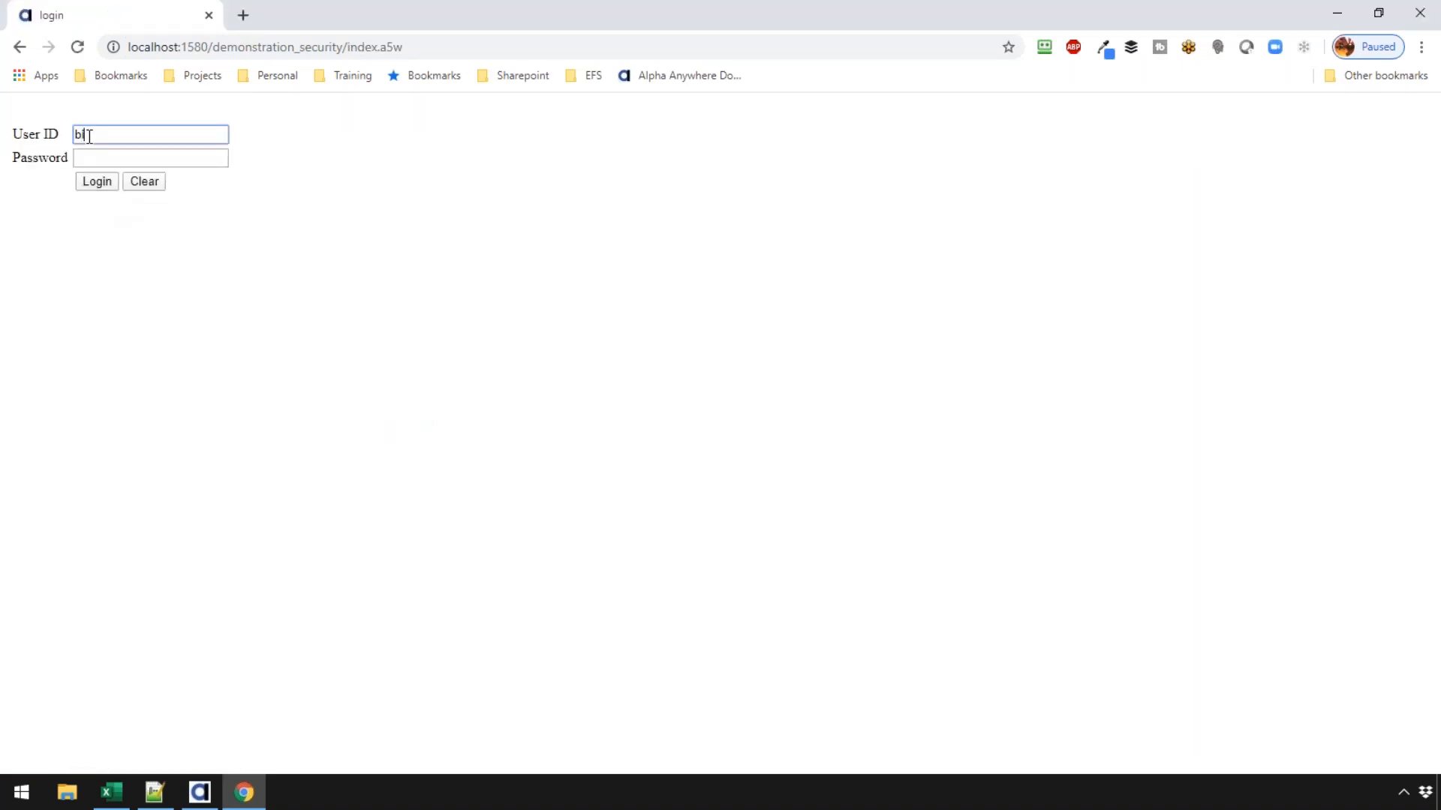
key(Tab)
text(password)
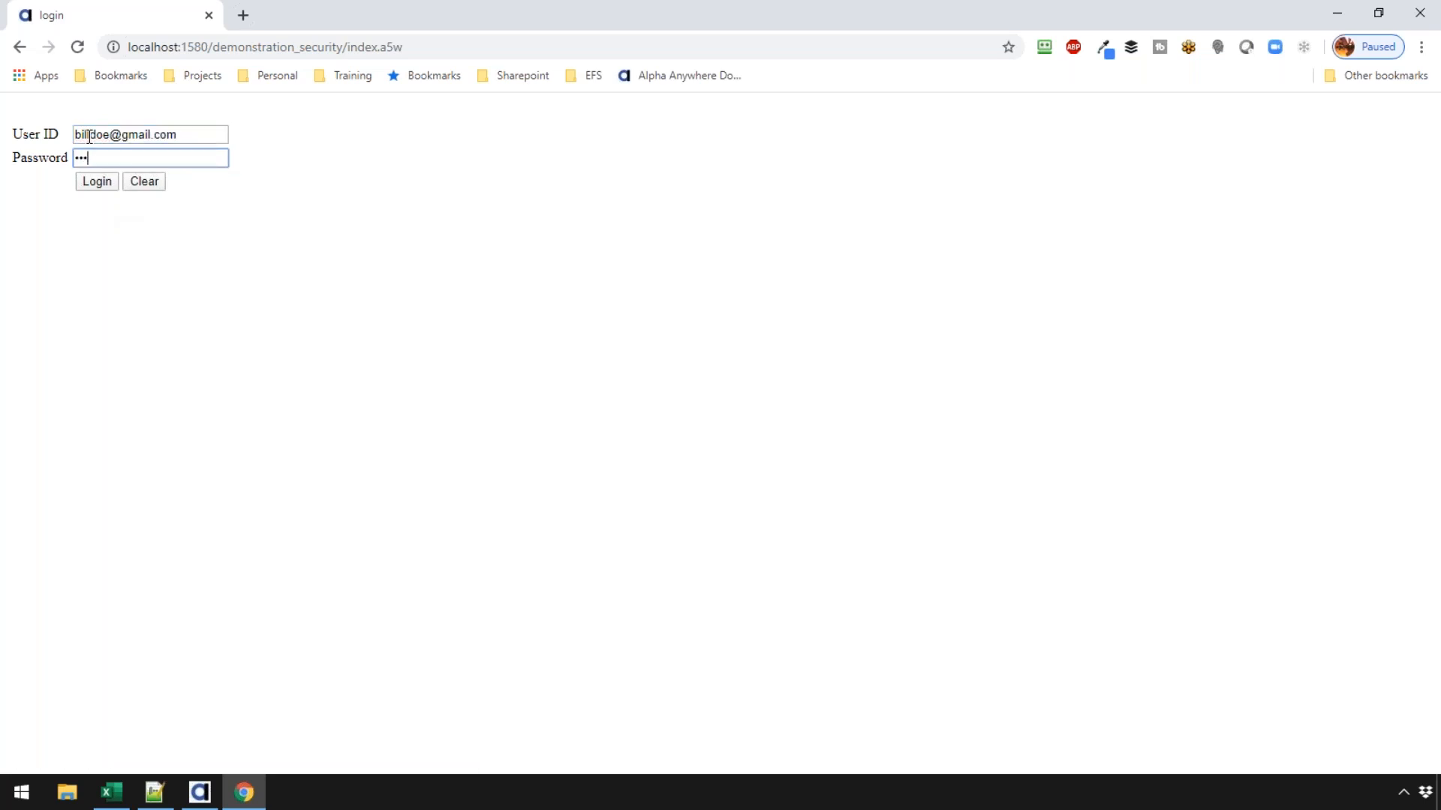
click(103, 182)
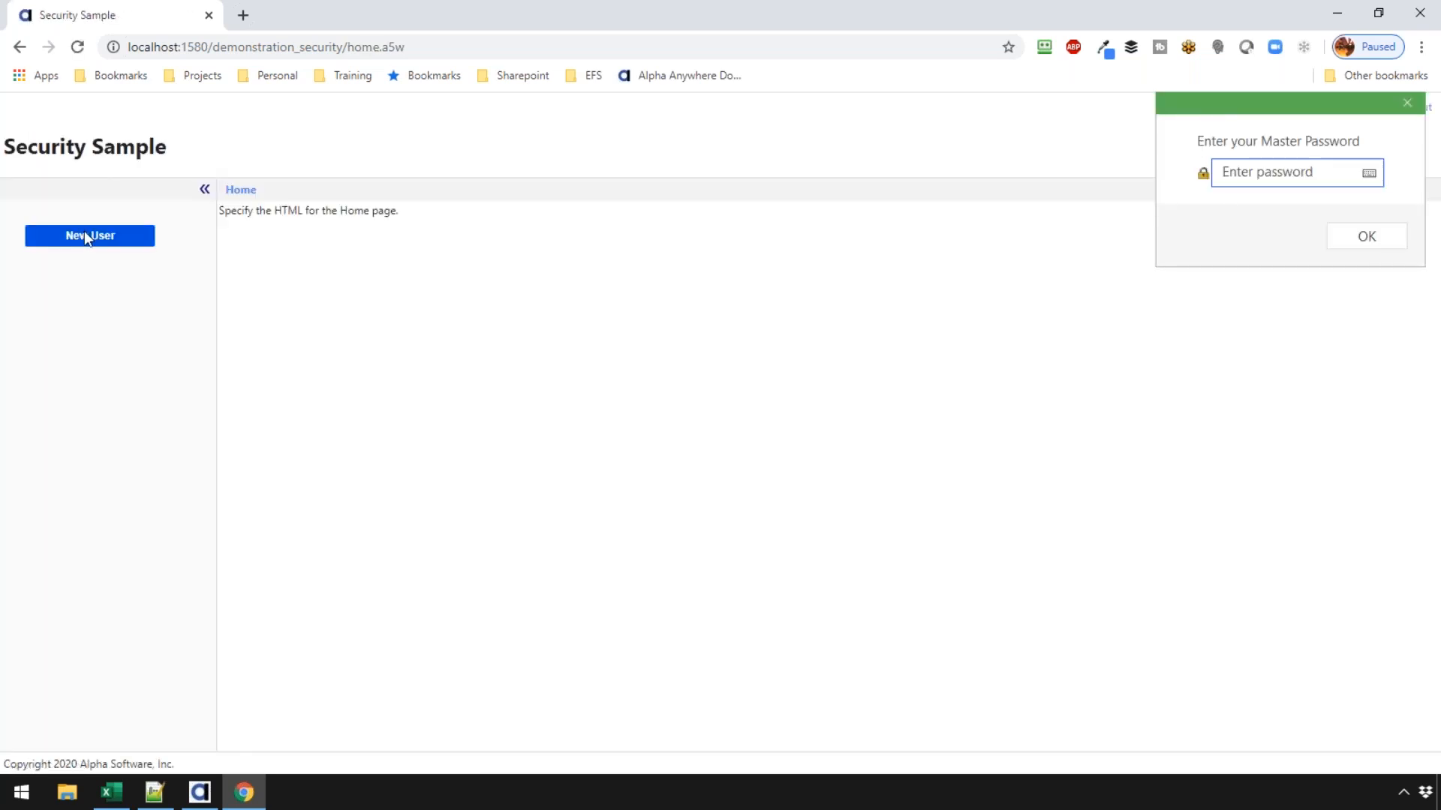
- Close the Web Security options and select the createNewUserAndExtended_ux component
click(207, 802)
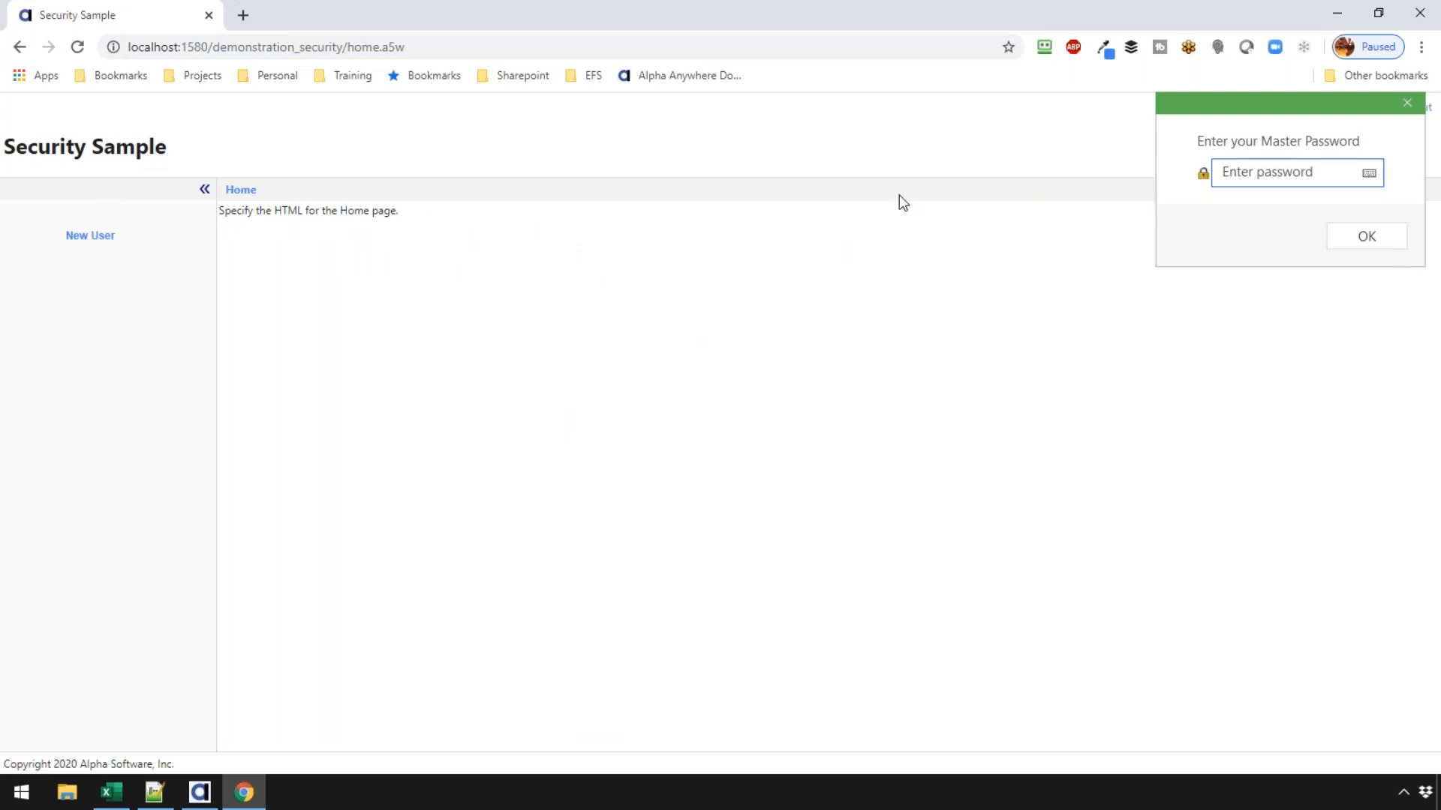
click(1407, 103)
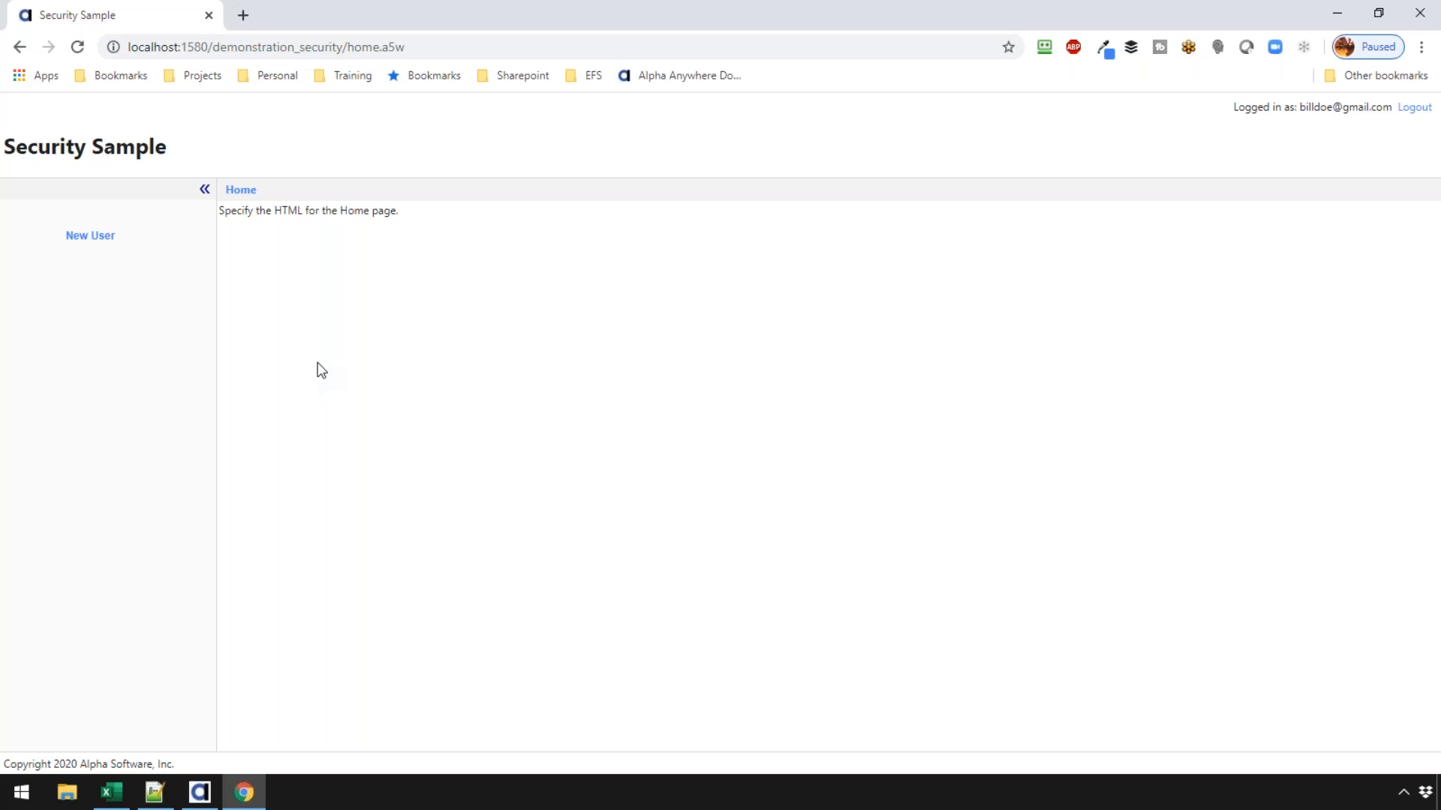
click(200, 793)
click(879, 552)
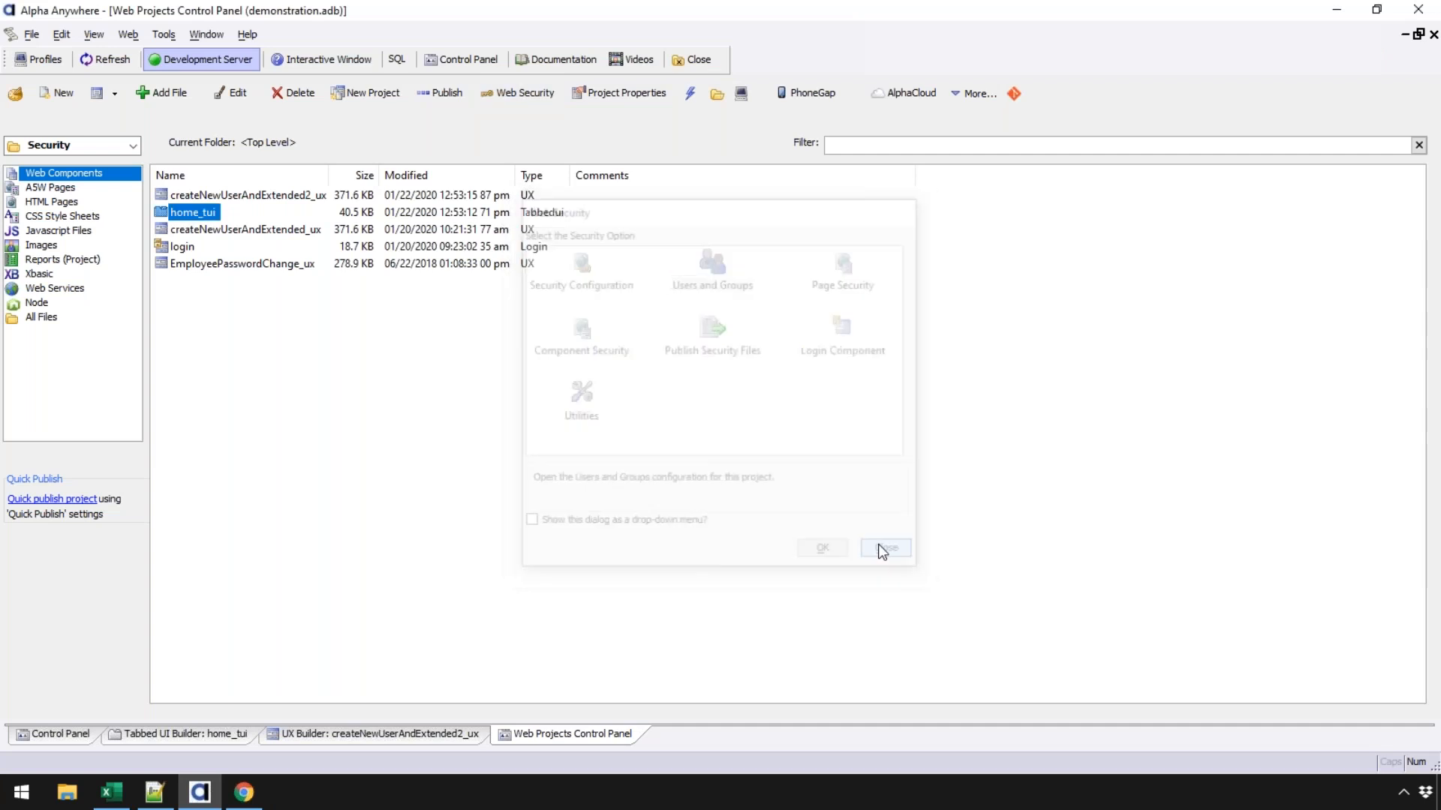
click(242, 233)
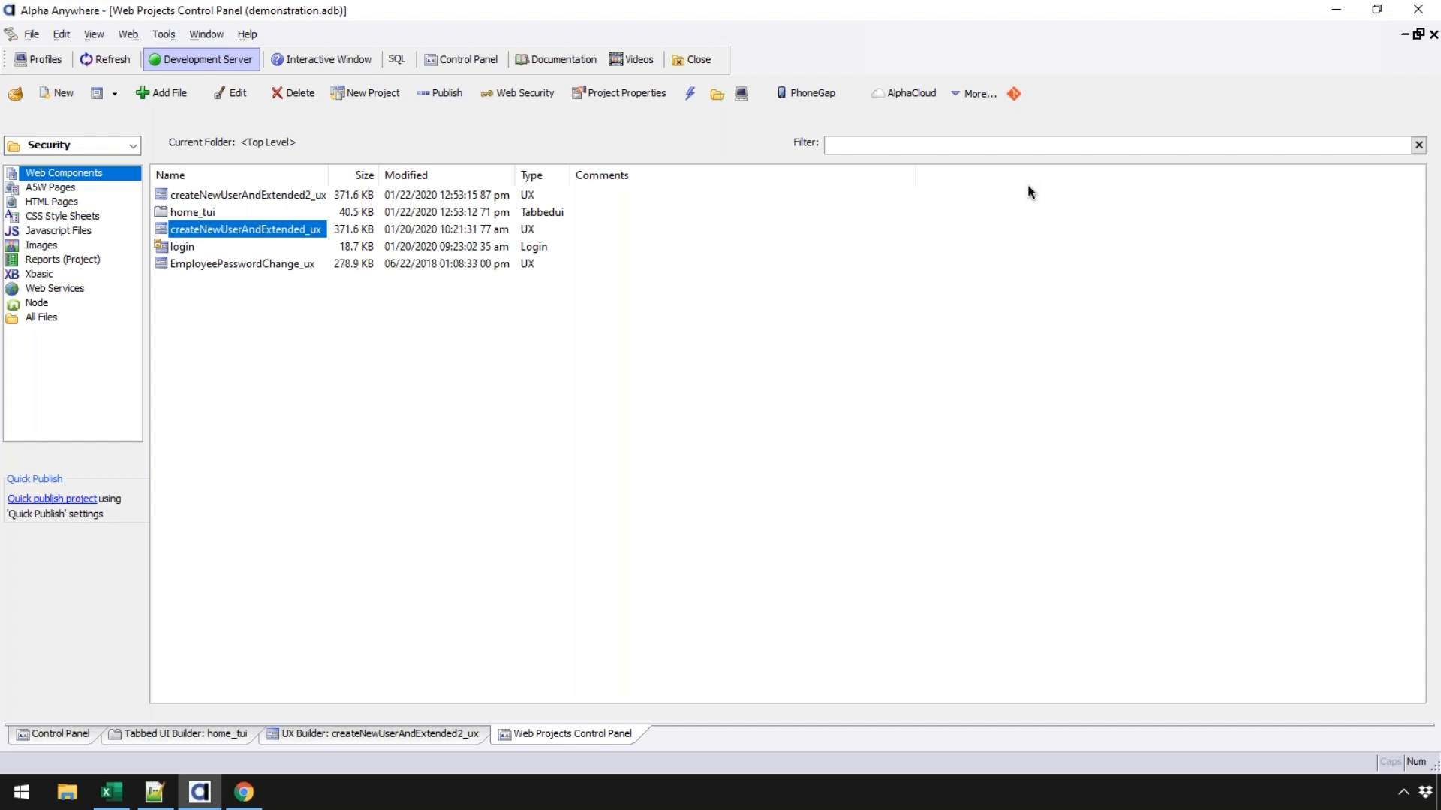
- Load the Context object reference bookmark in Chrome and jump to Security > AddUserToRoles
click(252, 793)
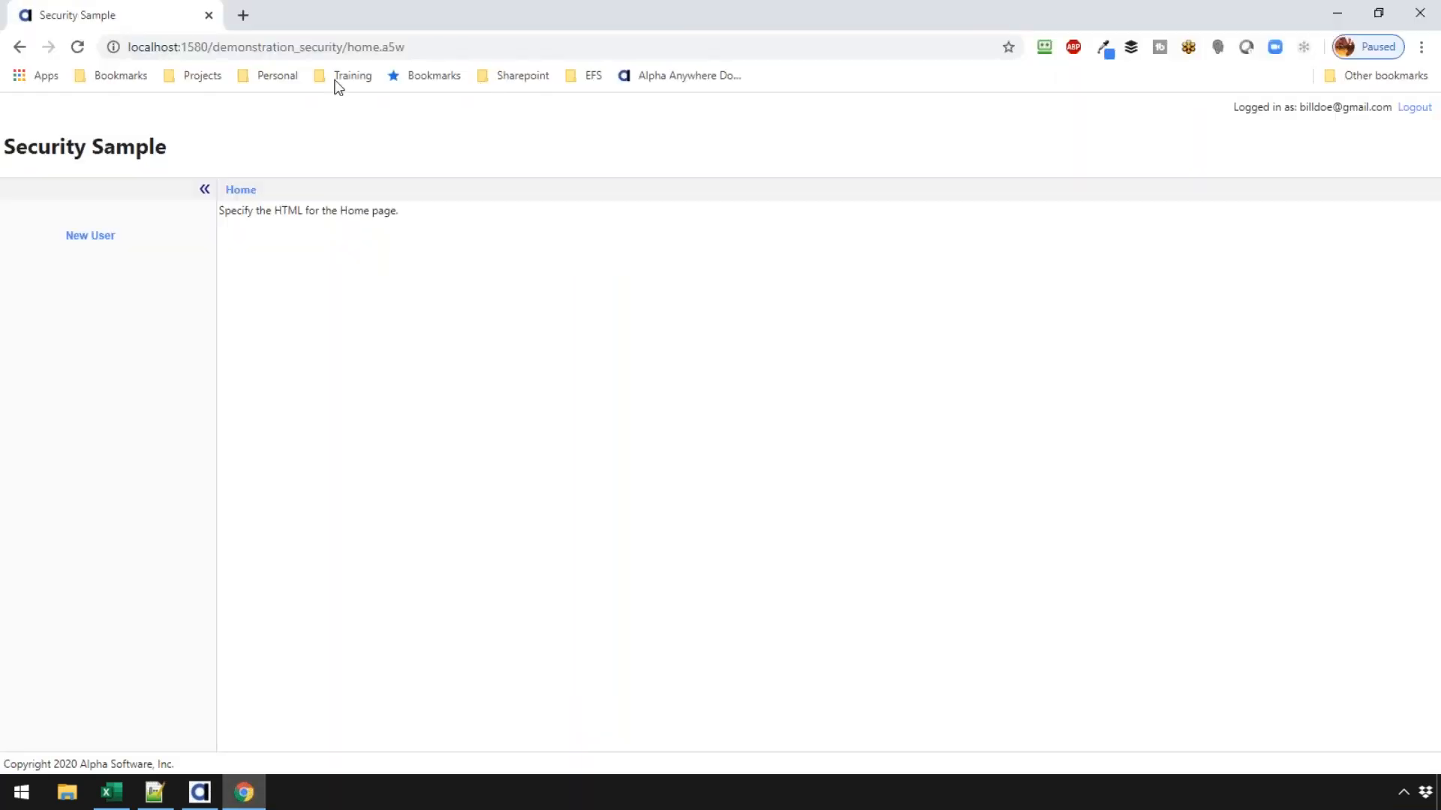
click(210, 77)
key(Escape)
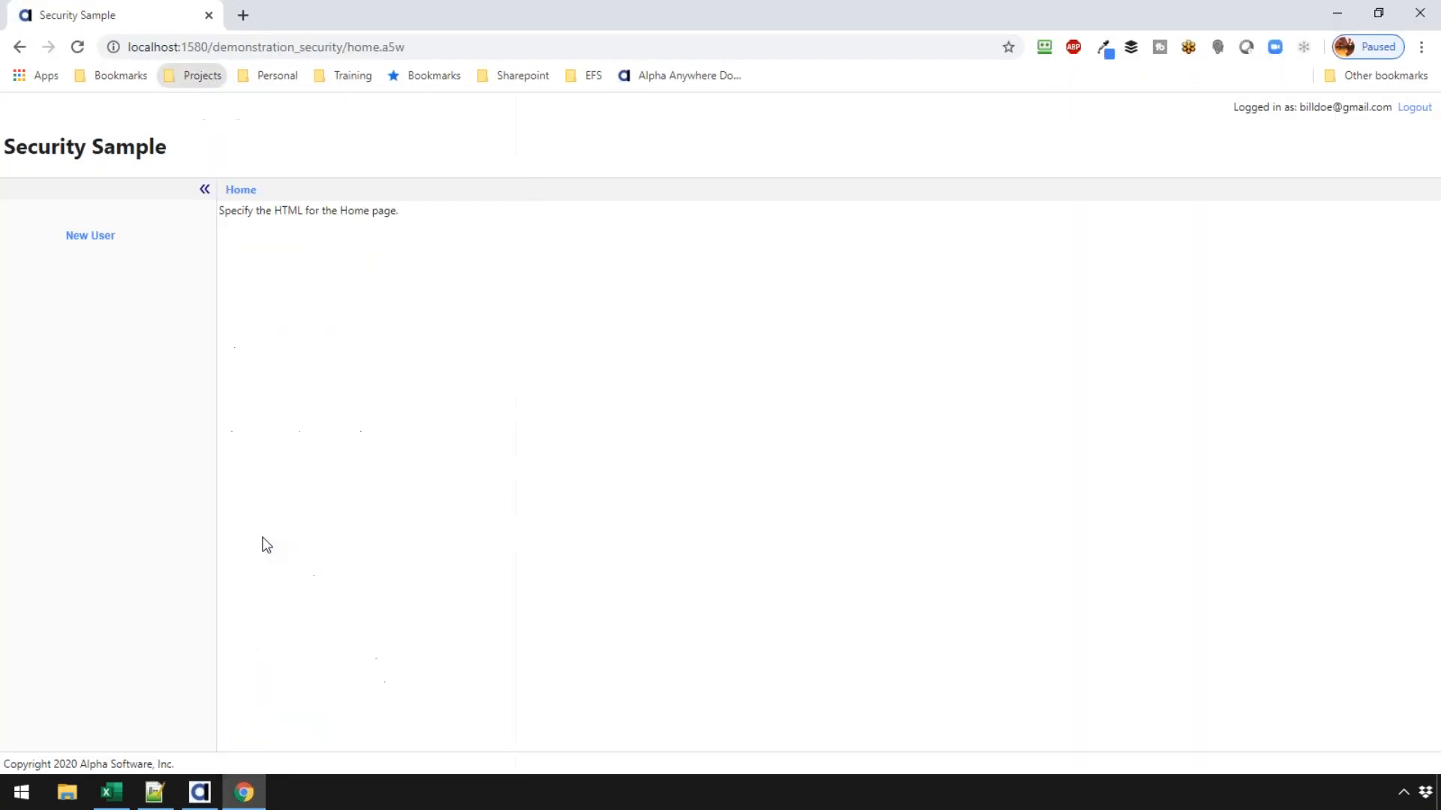
click(812, 147)
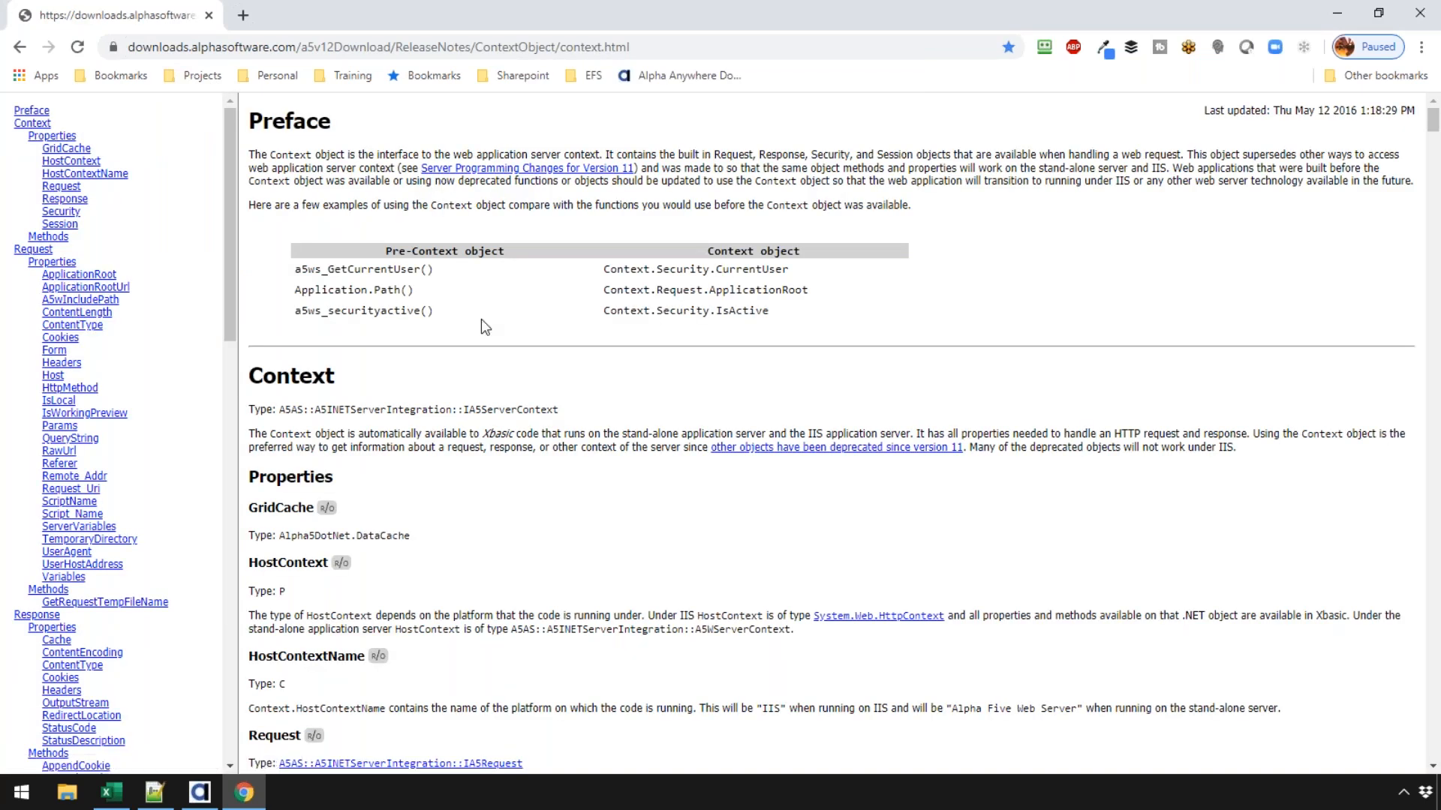
click(283, 46)
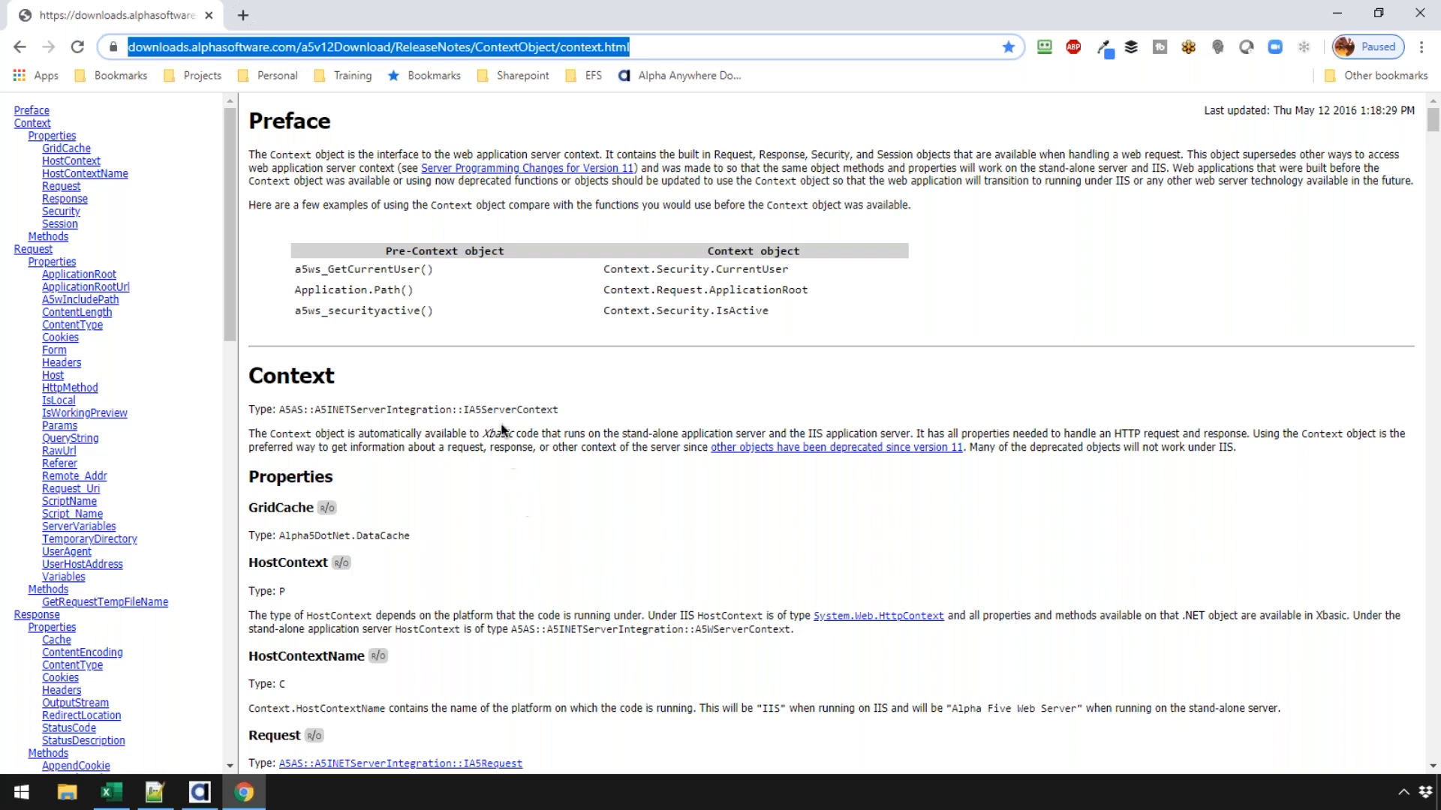
drag(232, 222, 239, 448)
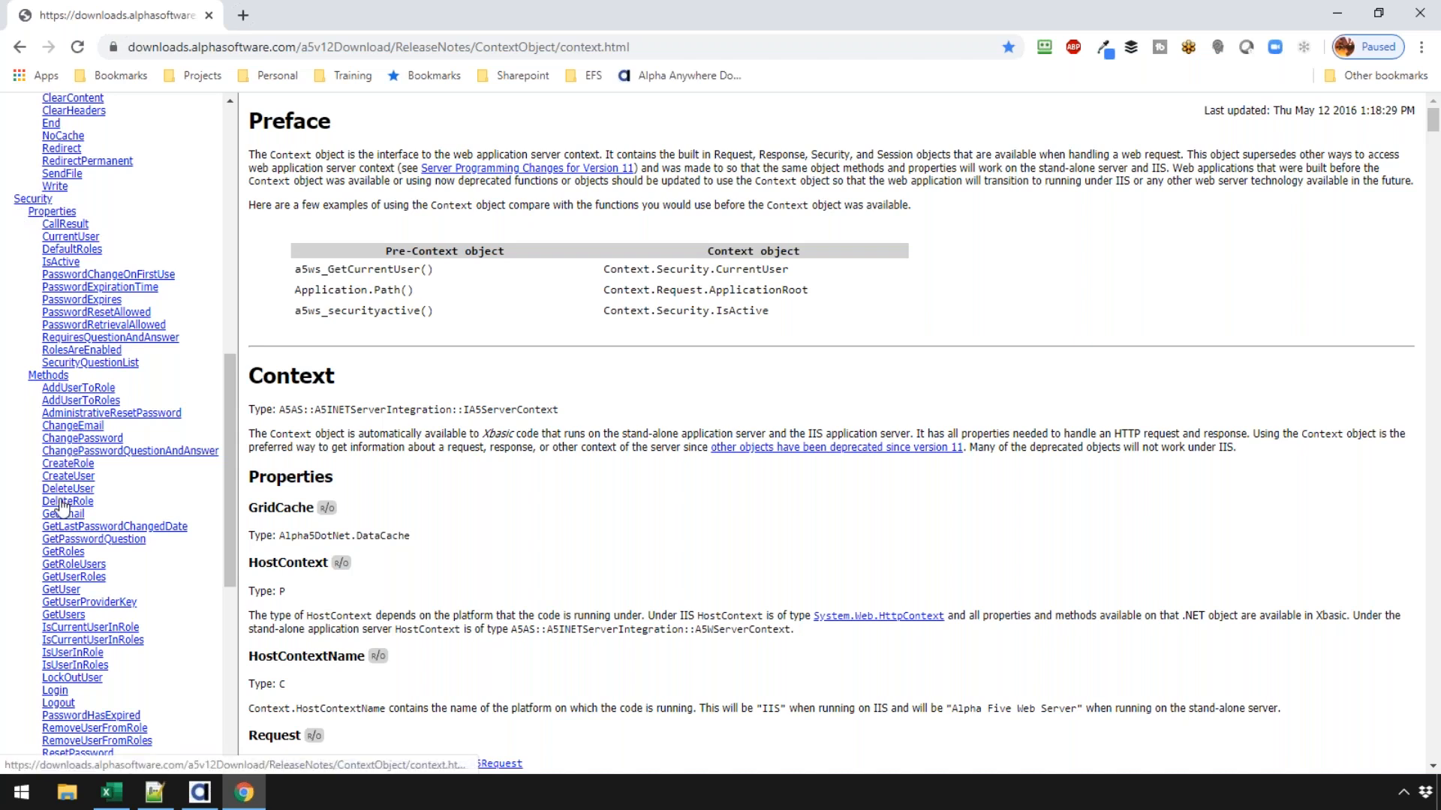
click(78, 400)
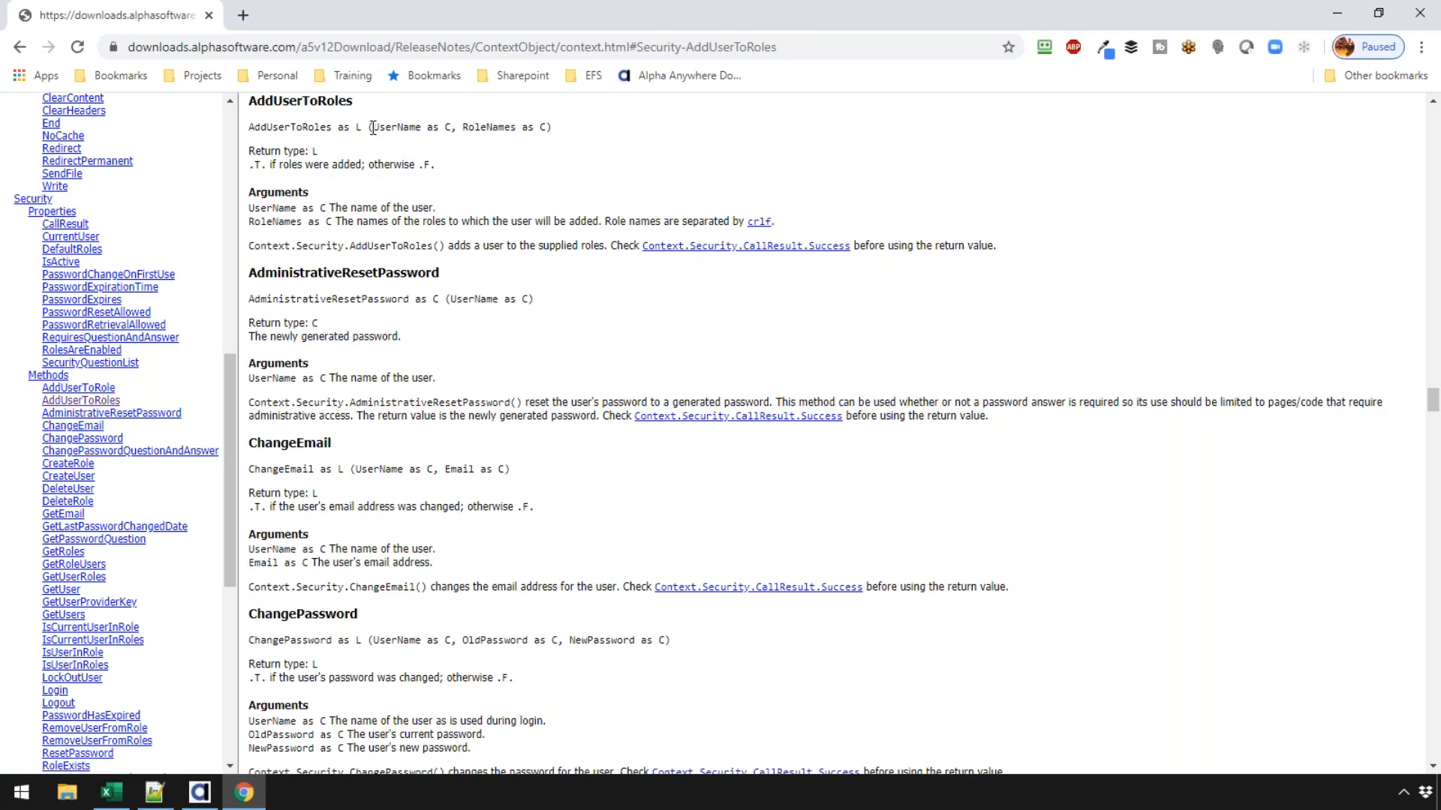
drag(373, 126, 441, 127)
- Search the Alpha Anywhere documentation for 'context' and read the Context Functions result
click(664, 82)
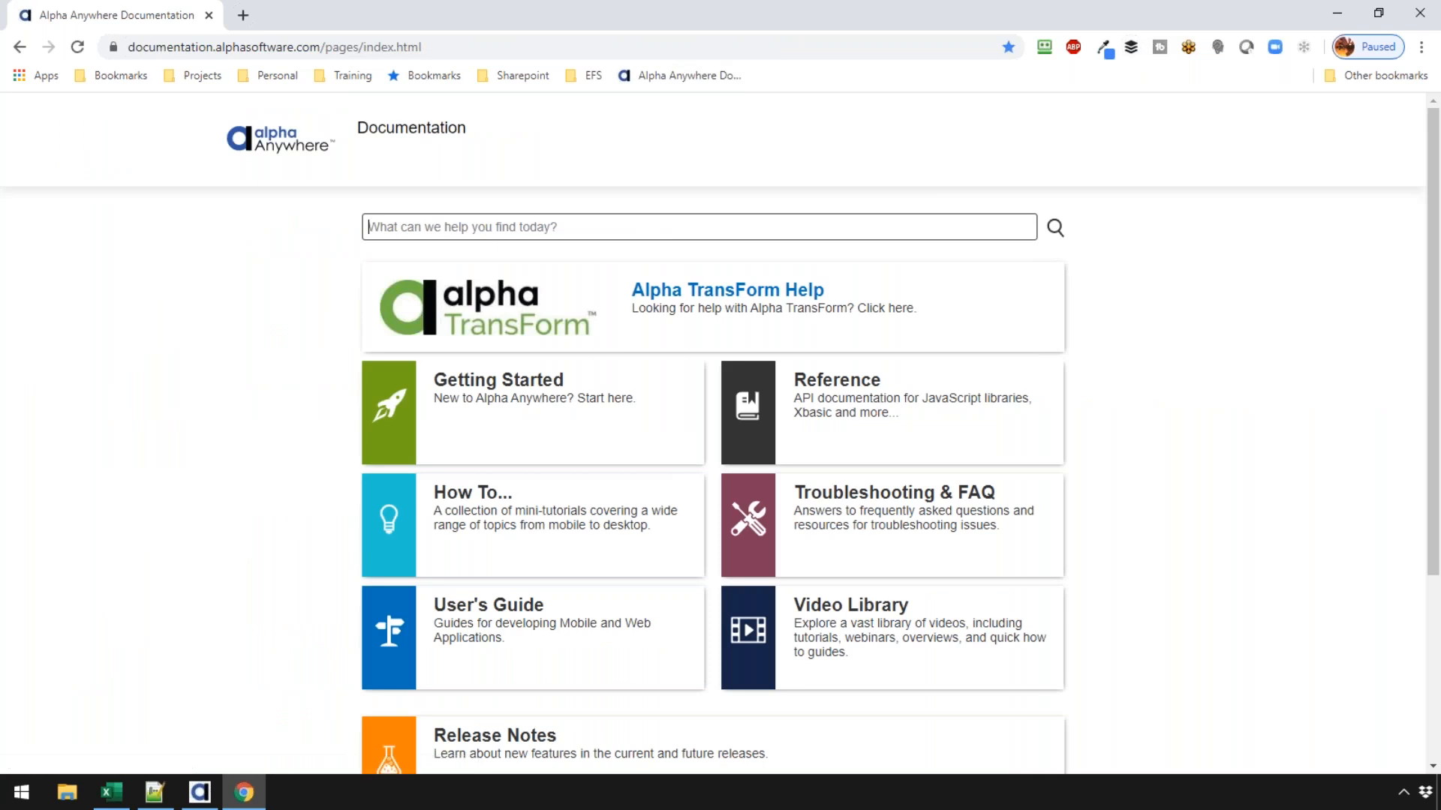
text(context)
key(Return)
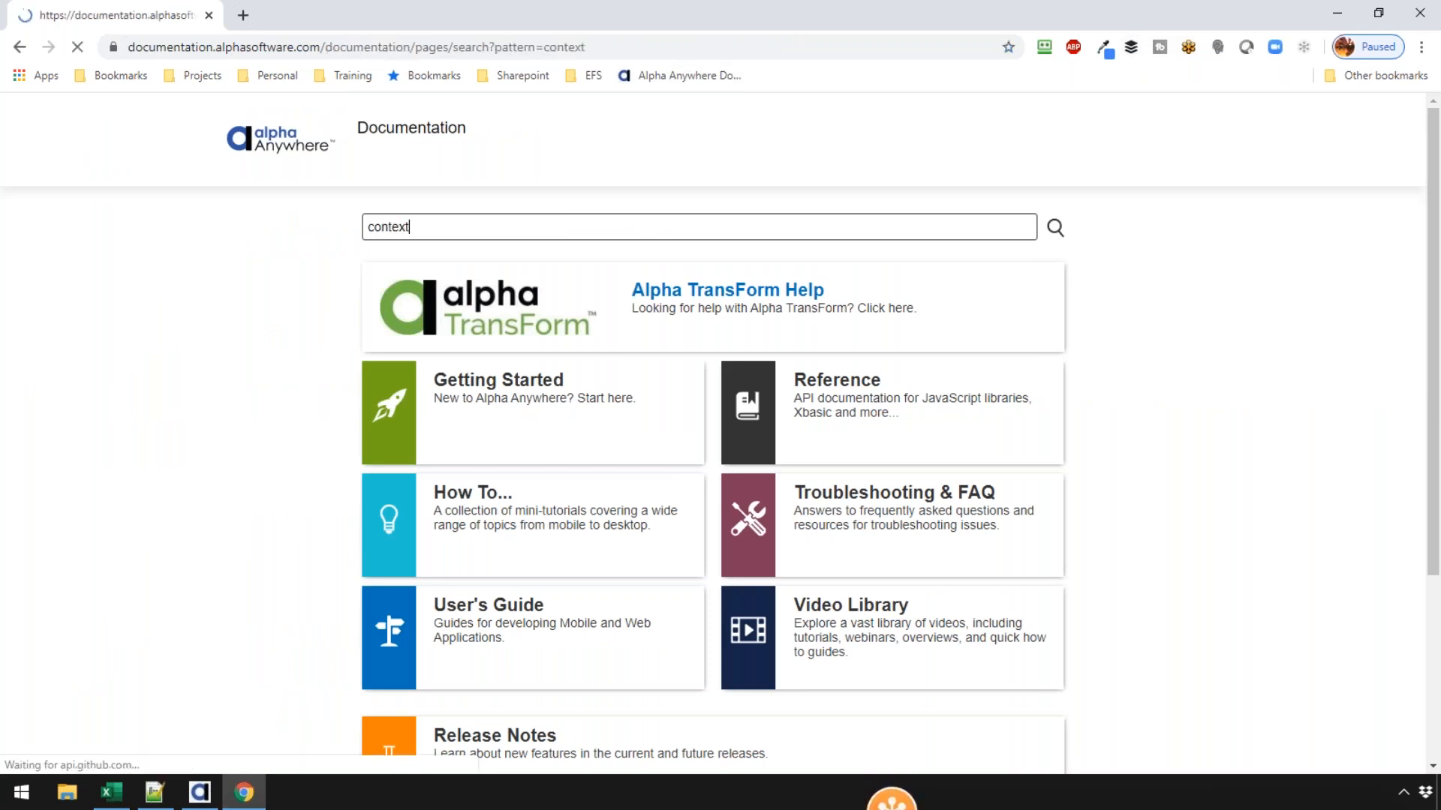
click(315, 268)
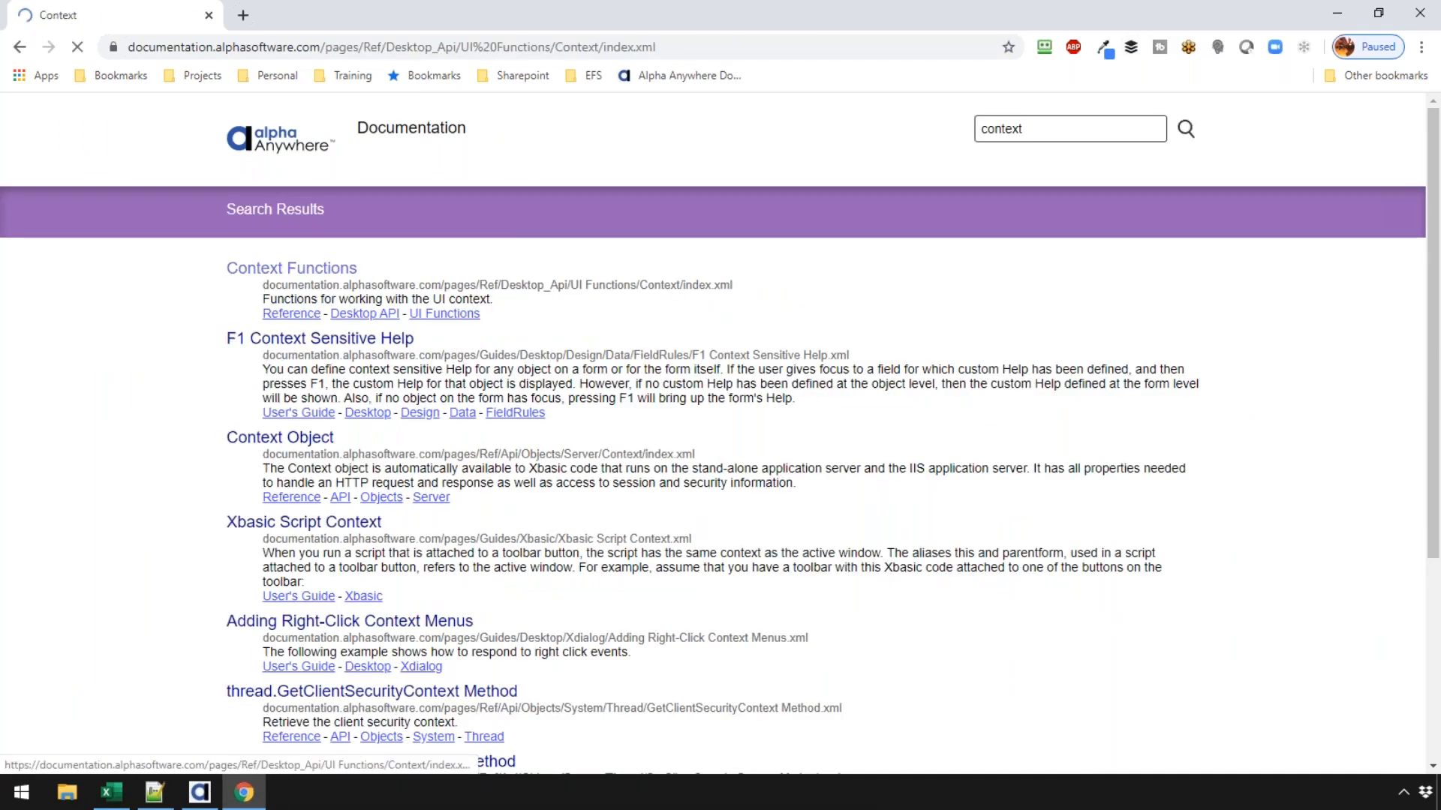
scroll(657, 424, down, 3)
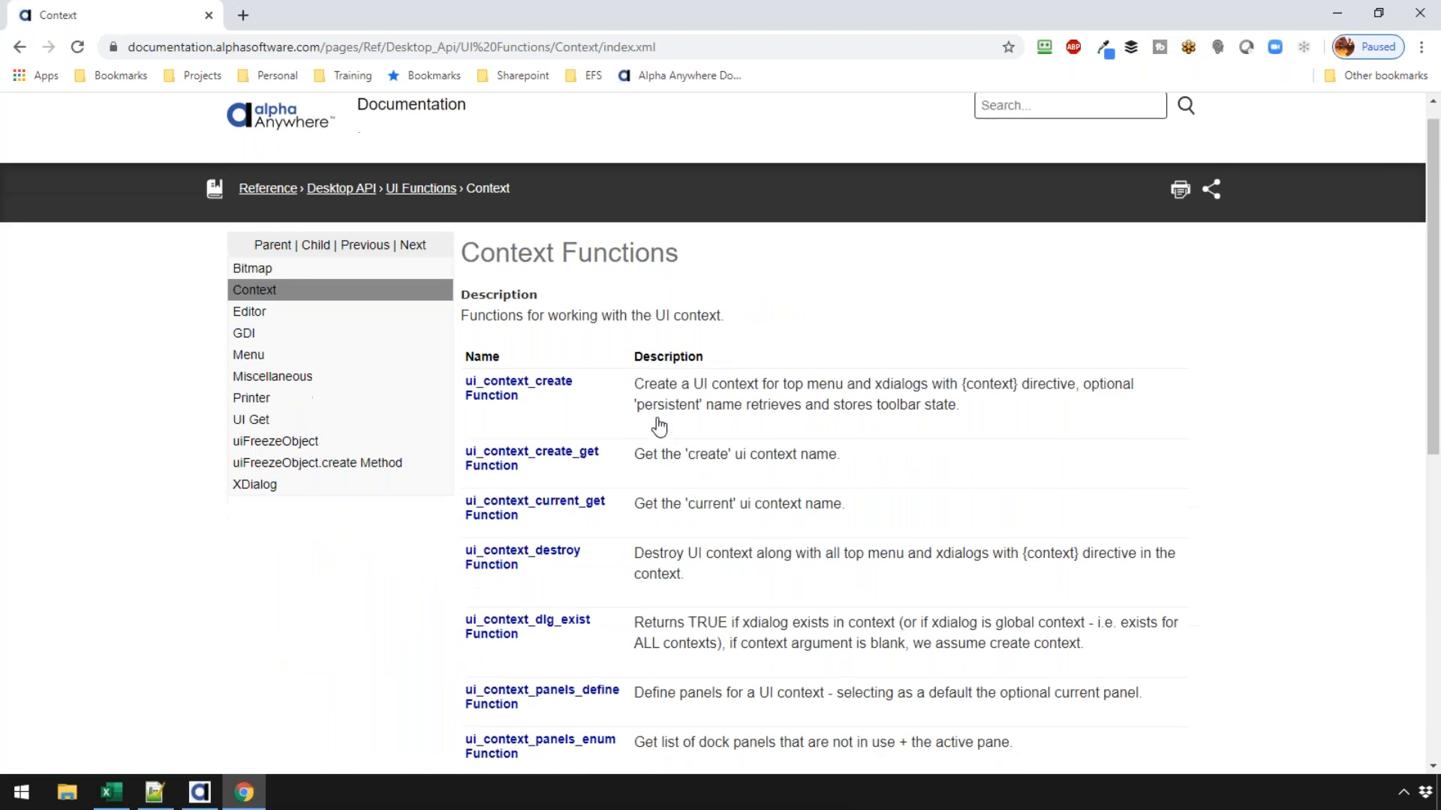
scroll(658, 424, down, 5)
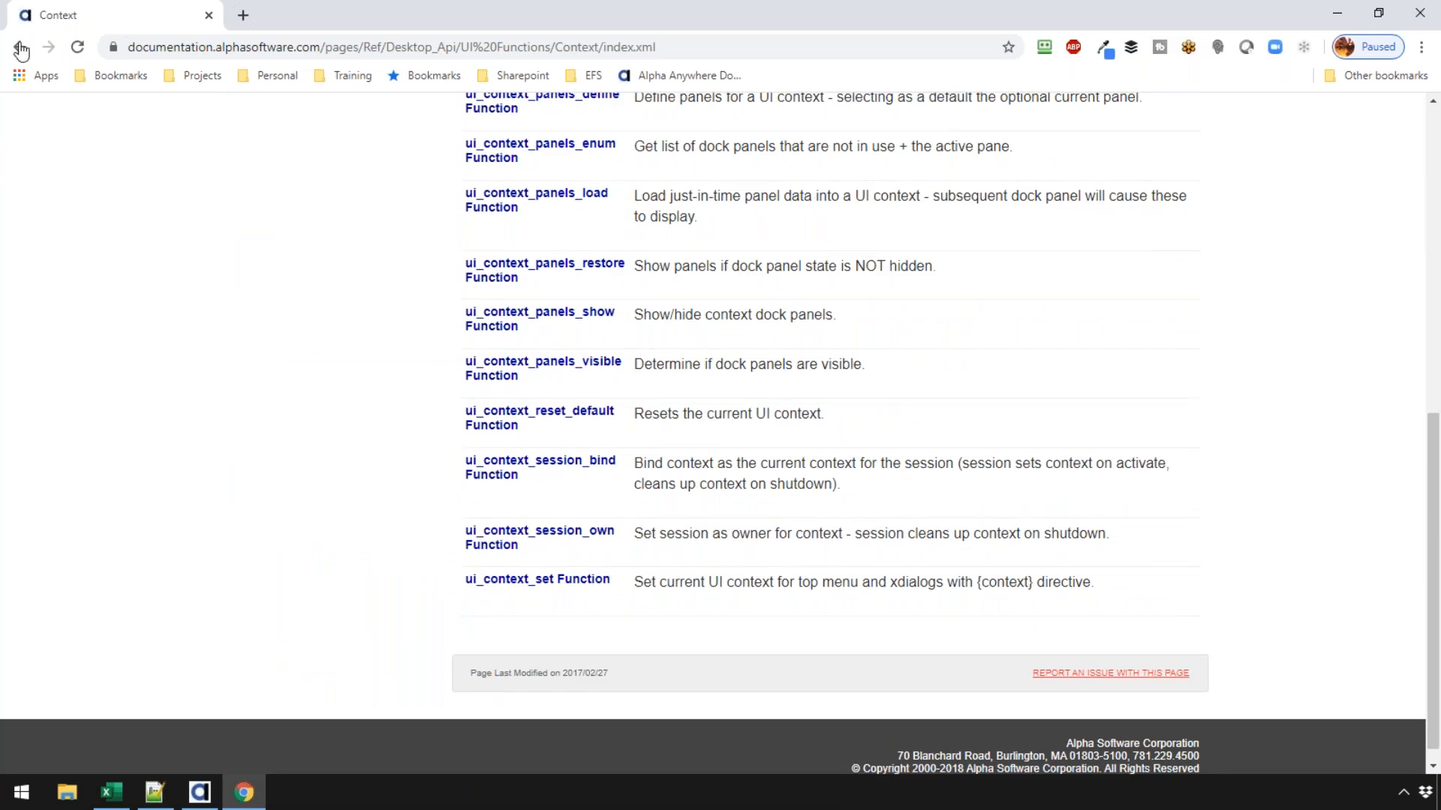
- Read the Context Object and Context.Security Object pages, then return to the Web Projects Control Panel
click(20, 47)
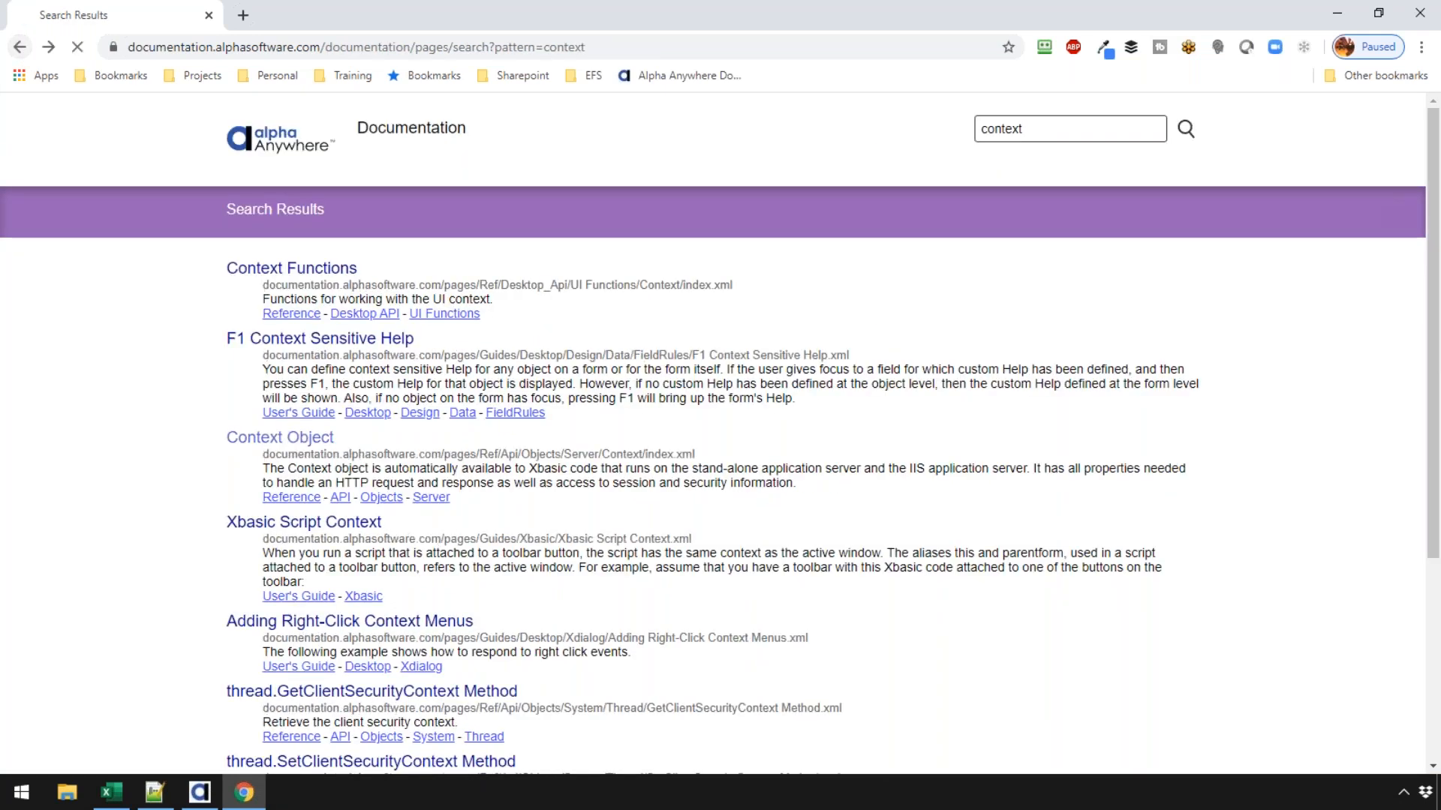
click(296, 433)
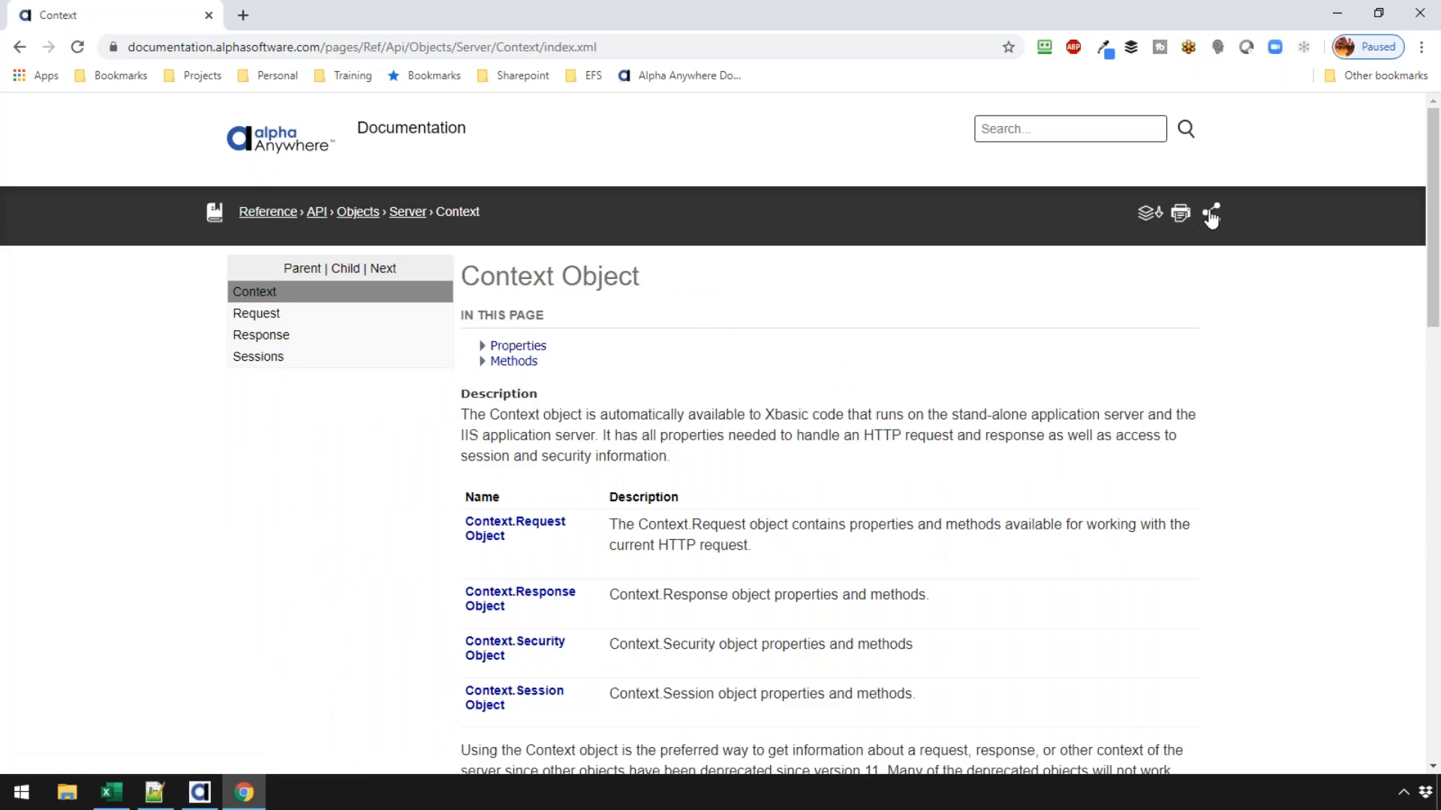
click(1211, 213)
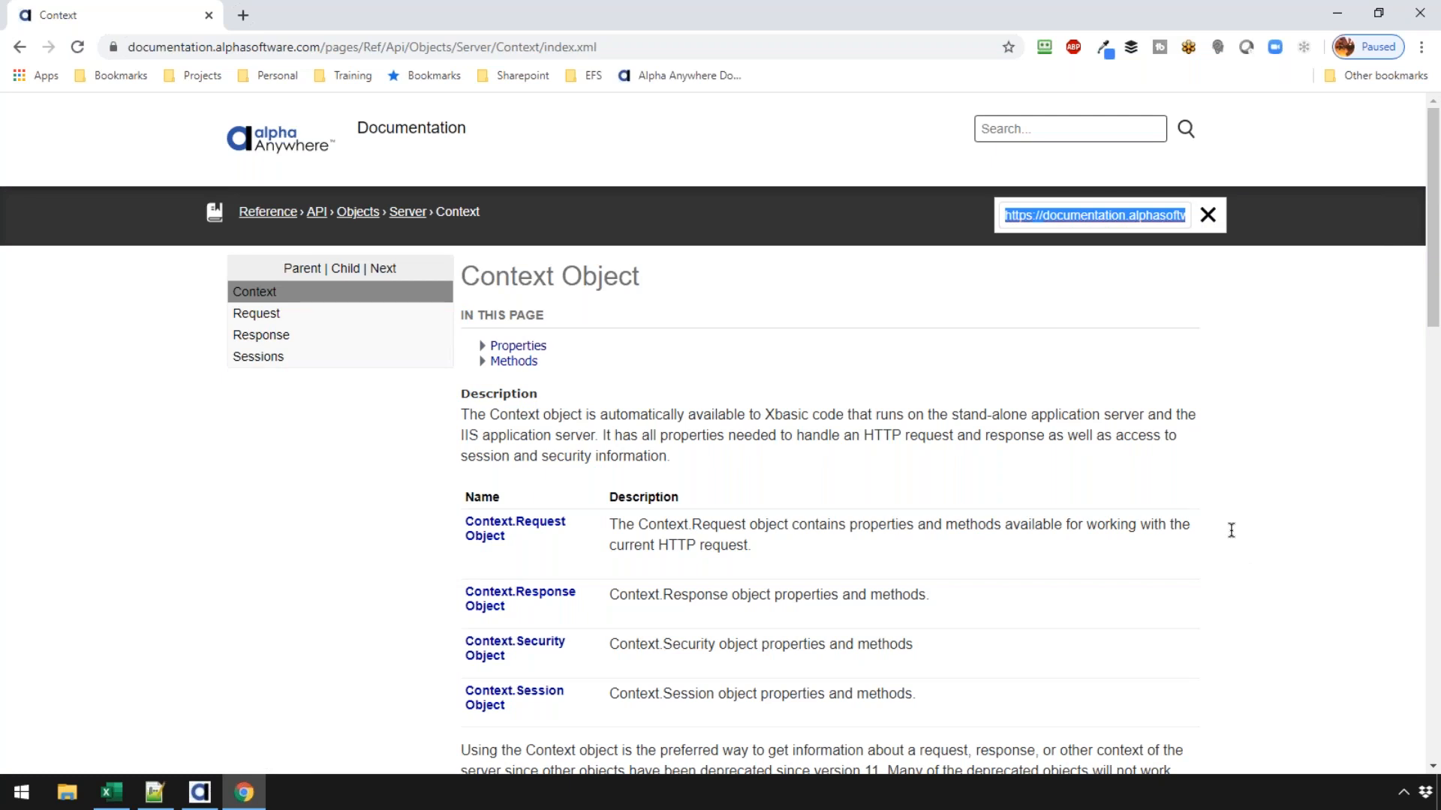
click(484, 657)
scroll(606, 595, down, 4)
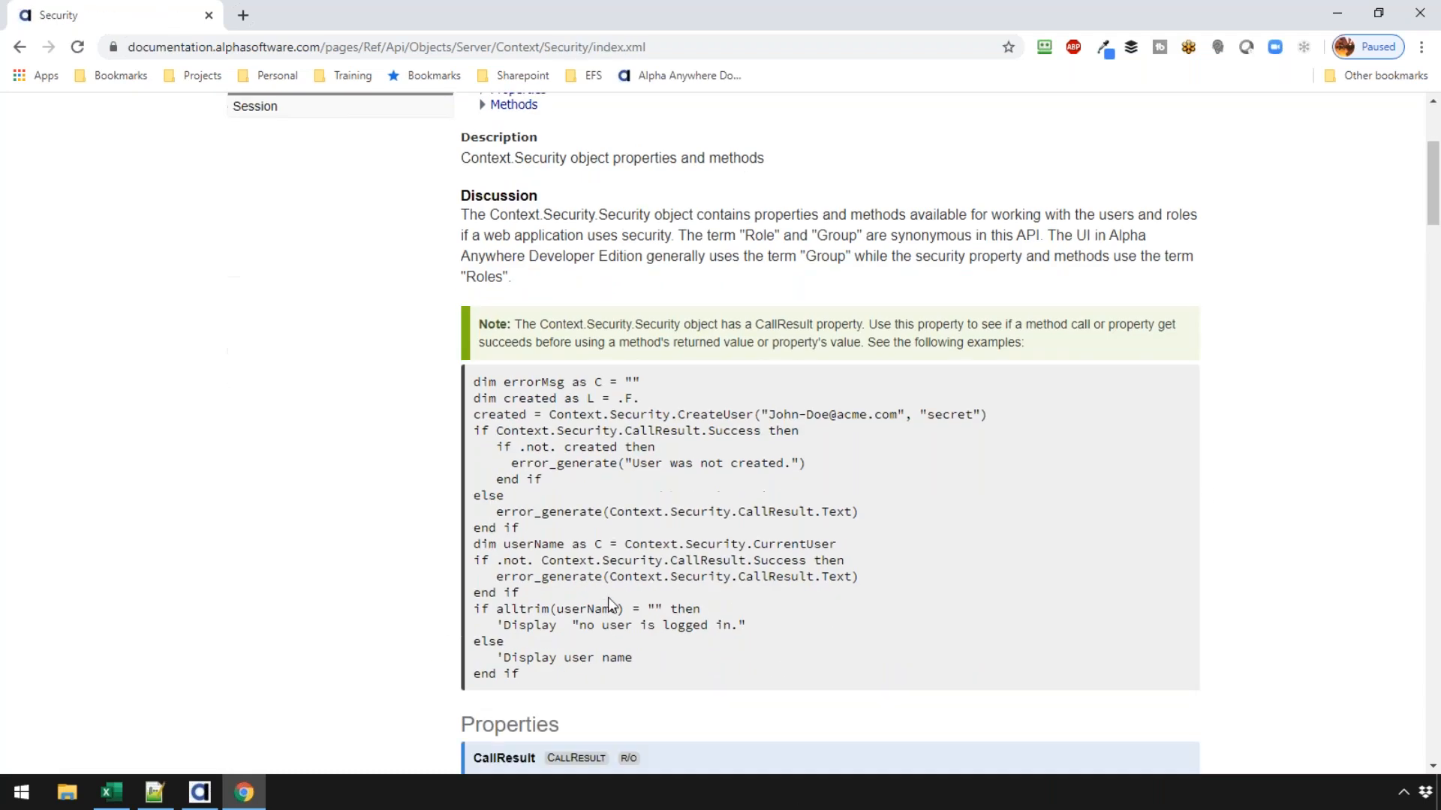
scroll(609, 592, down, 5)
scroll(609, 553, up, 9)
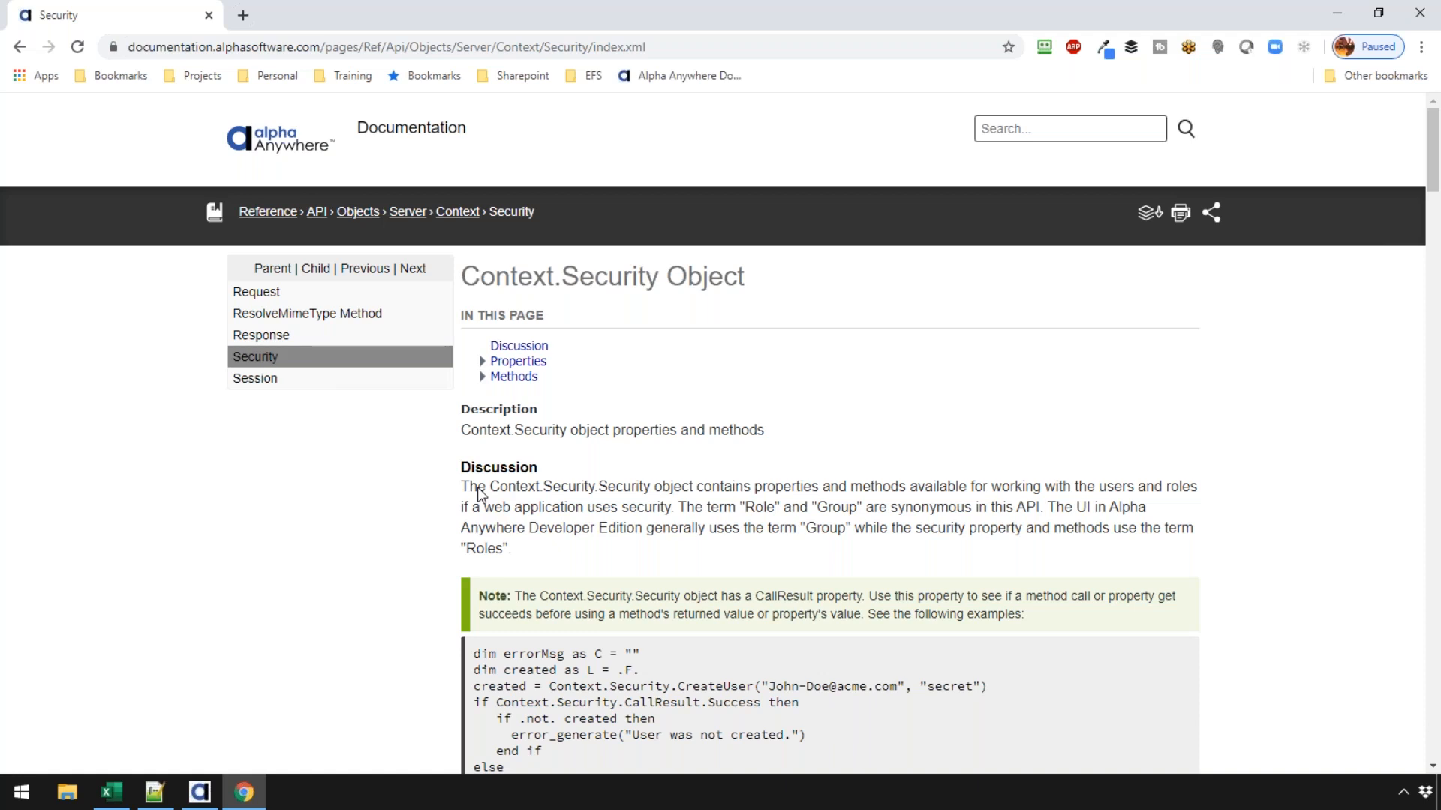
click(199, 793)
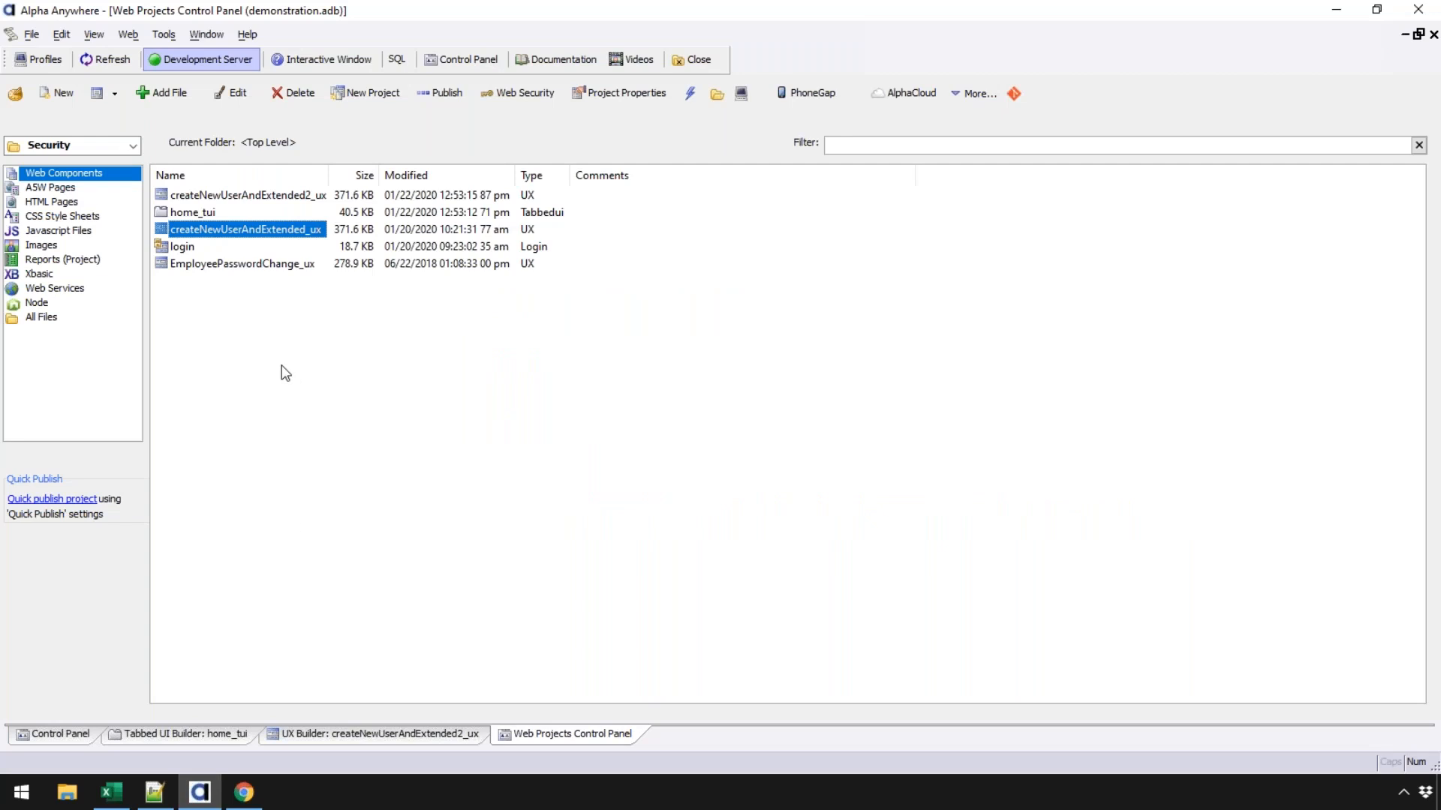
- Read the ENCRYPT_STRING function example, then reopen the createNewUserAndExtended2_ux UX builder
click(244, 792)
click(1009, 133)
text(ecn)
text(ncrypt)
key(Return)
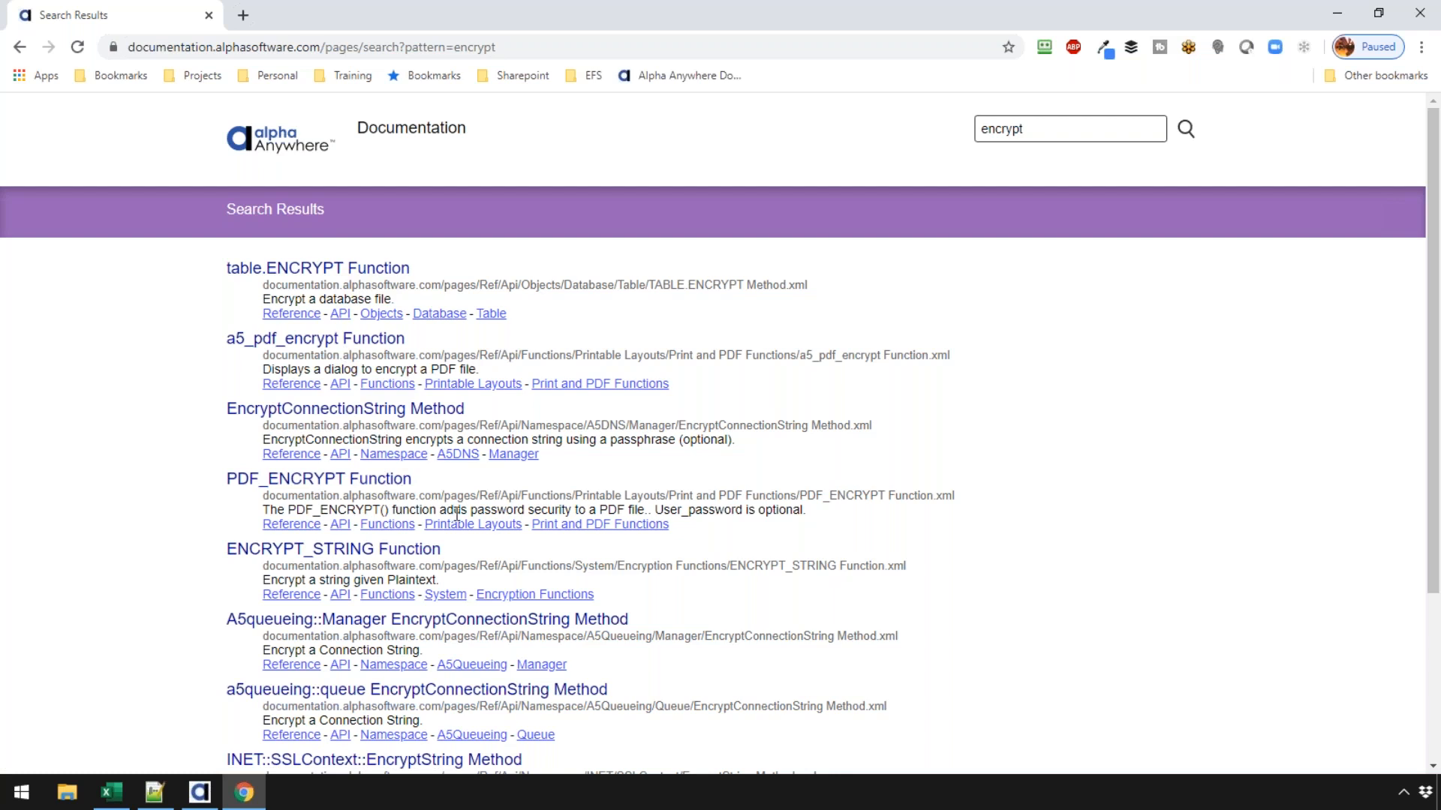
click(395, 554)
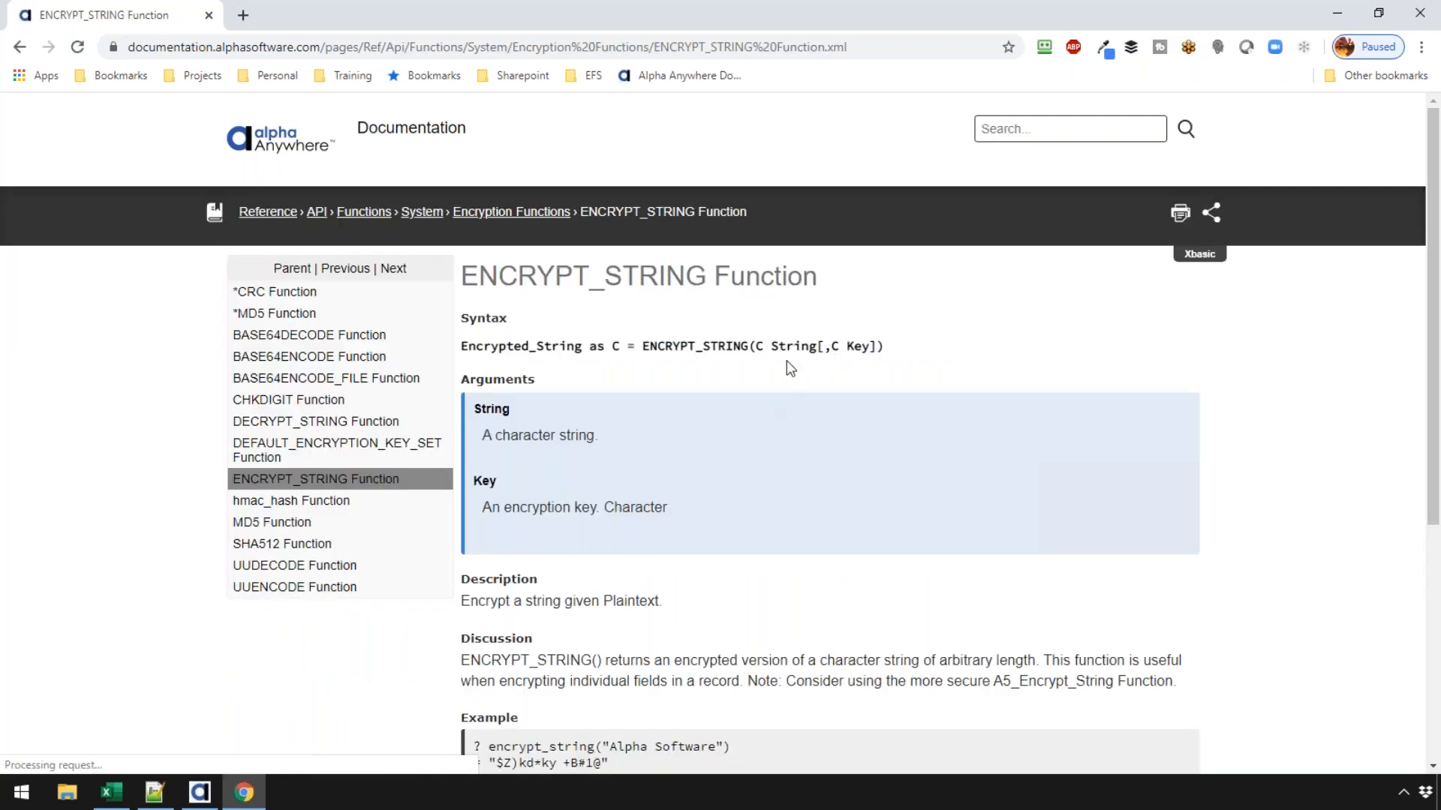
scroll(700, 388, down, 5)
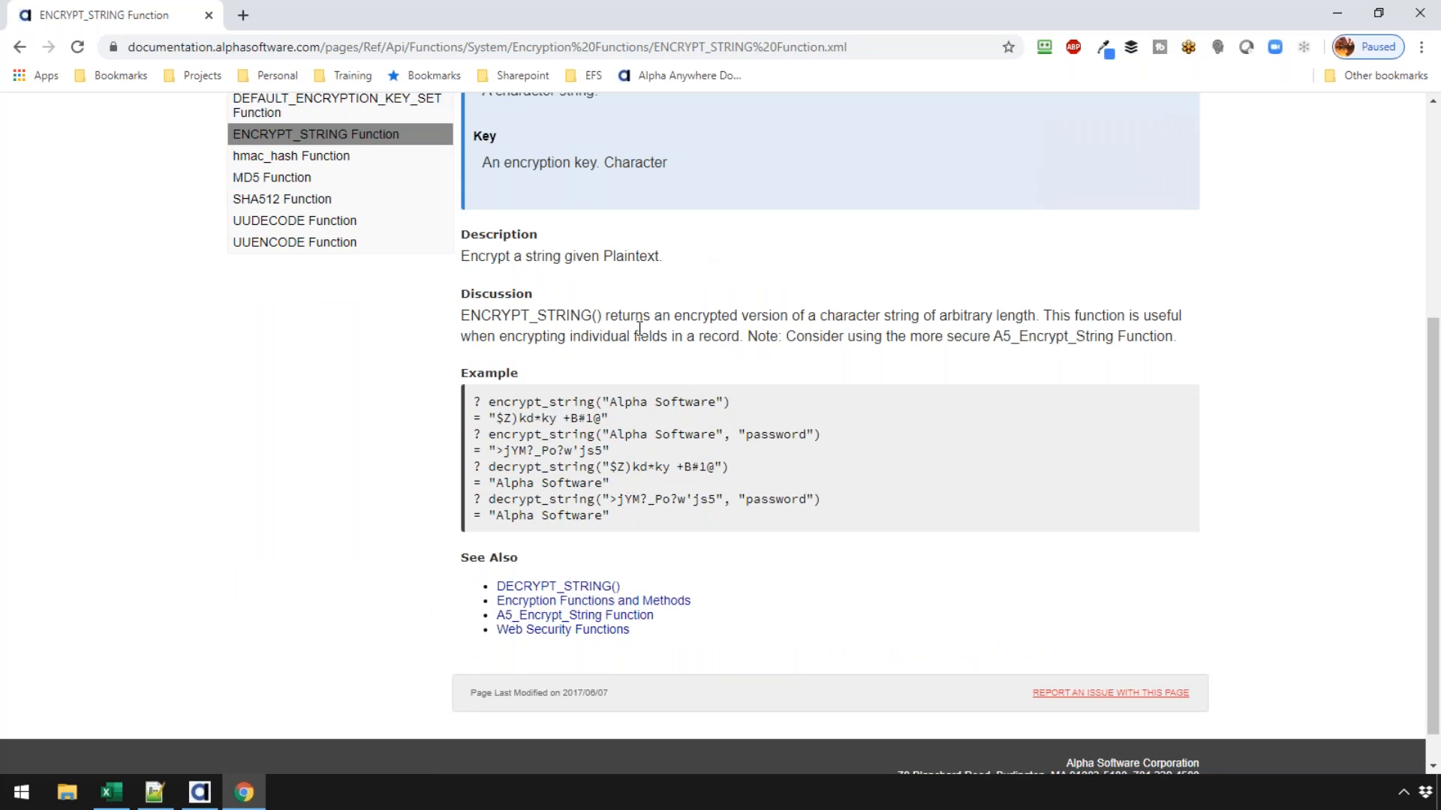
scroll(638, 324, up, 1)
scroll(638, 324, up, 2)
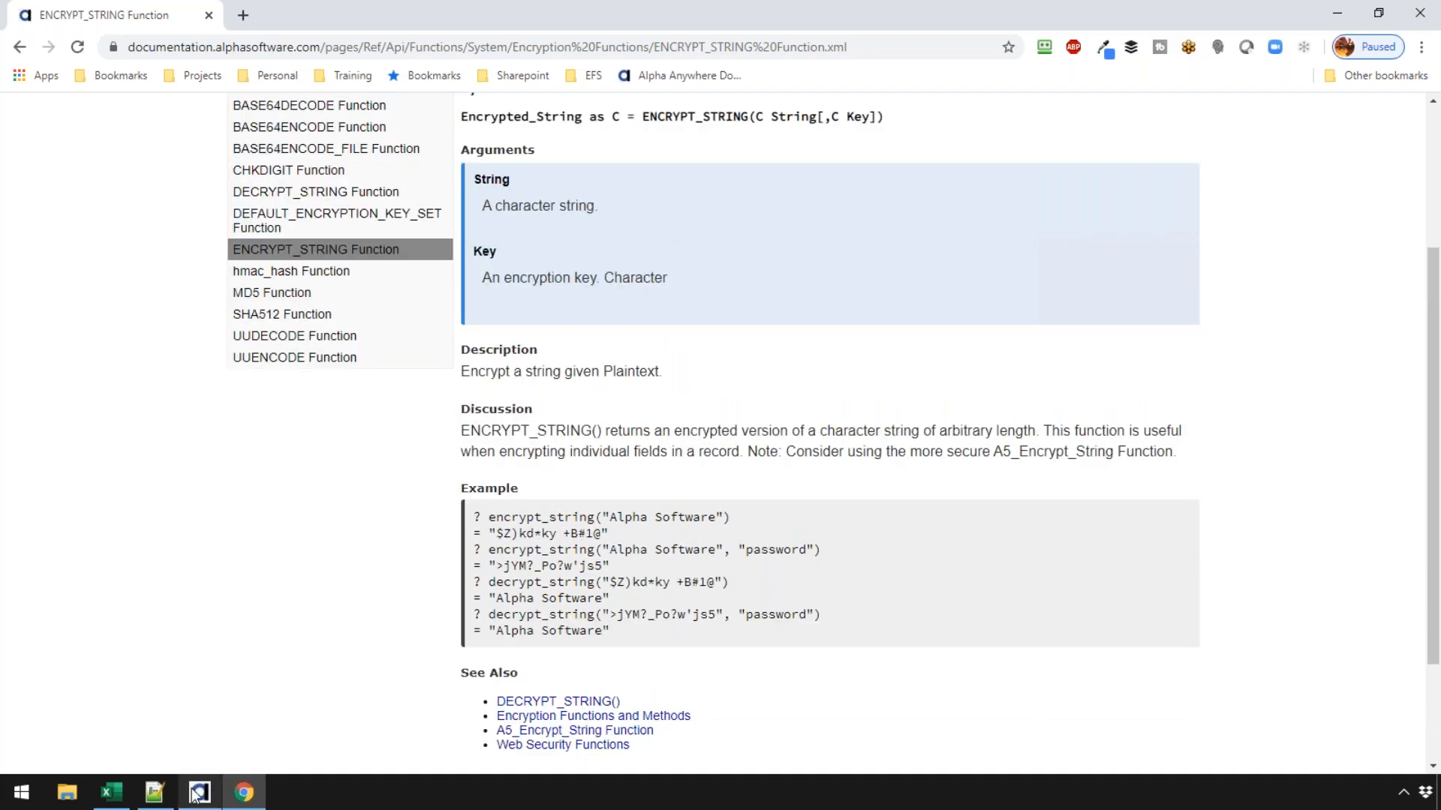
click(200, 793)
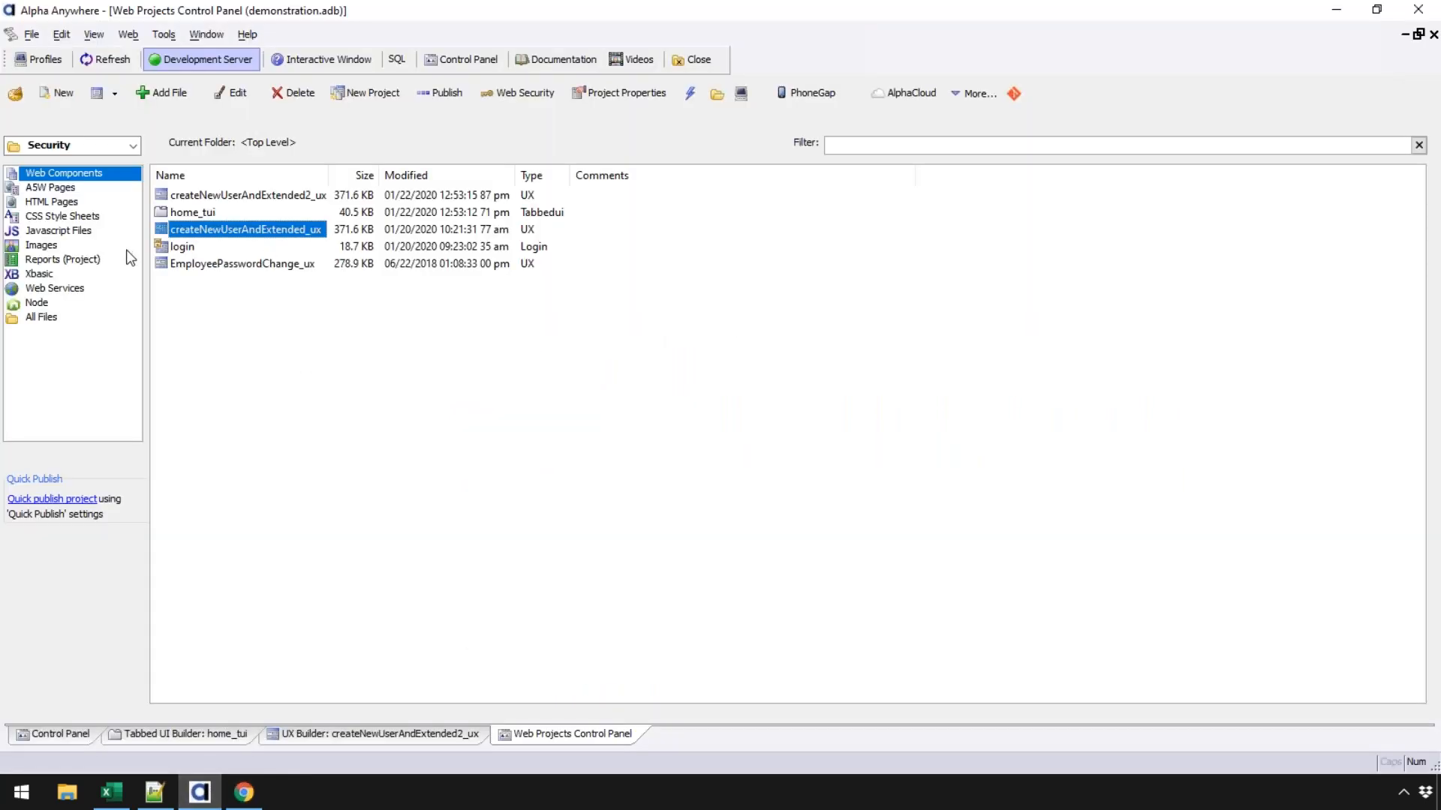
click(324, 739)
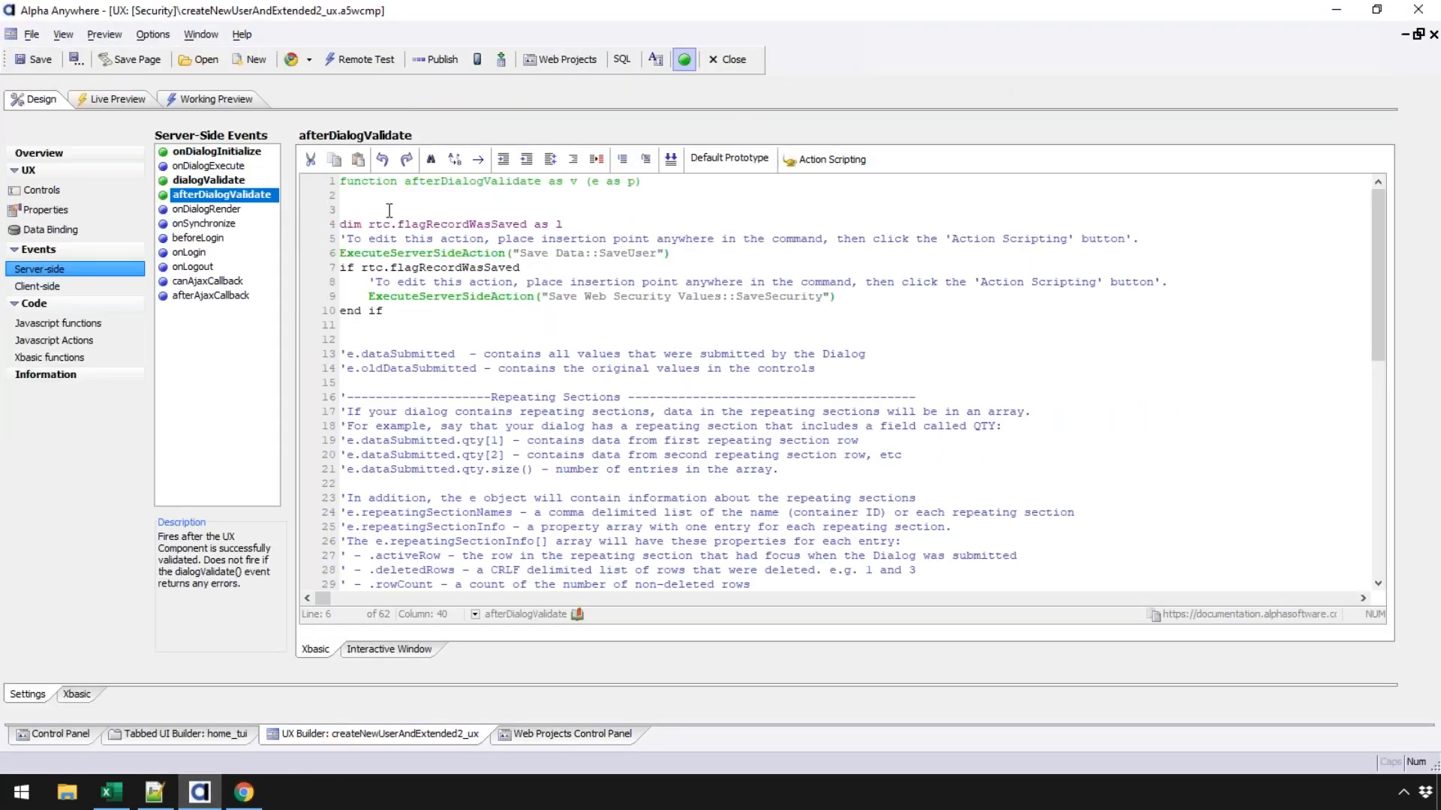
click(414, 196)
key(Return)
text(e.datasubmit)
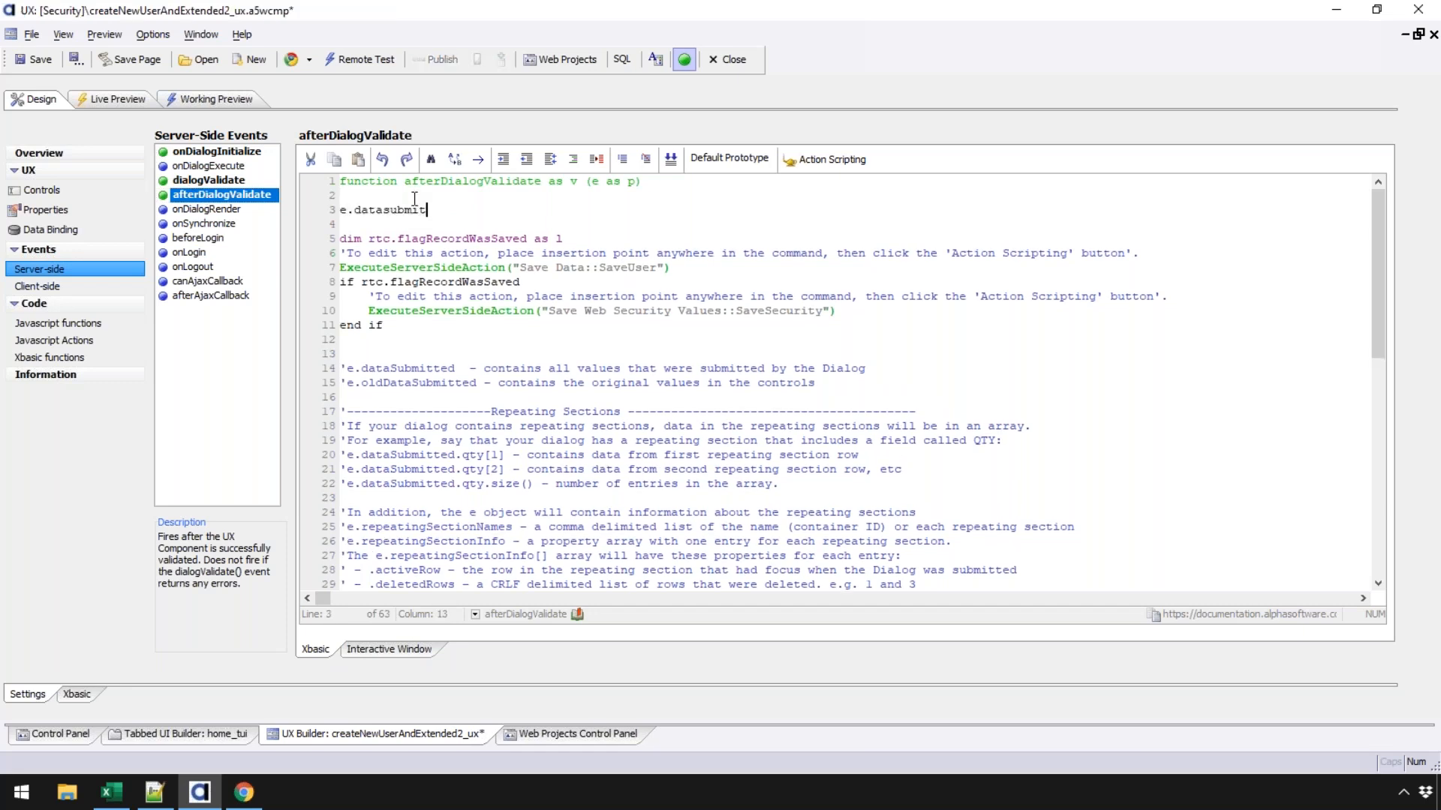
text(ted.phonenumberphonenumber)
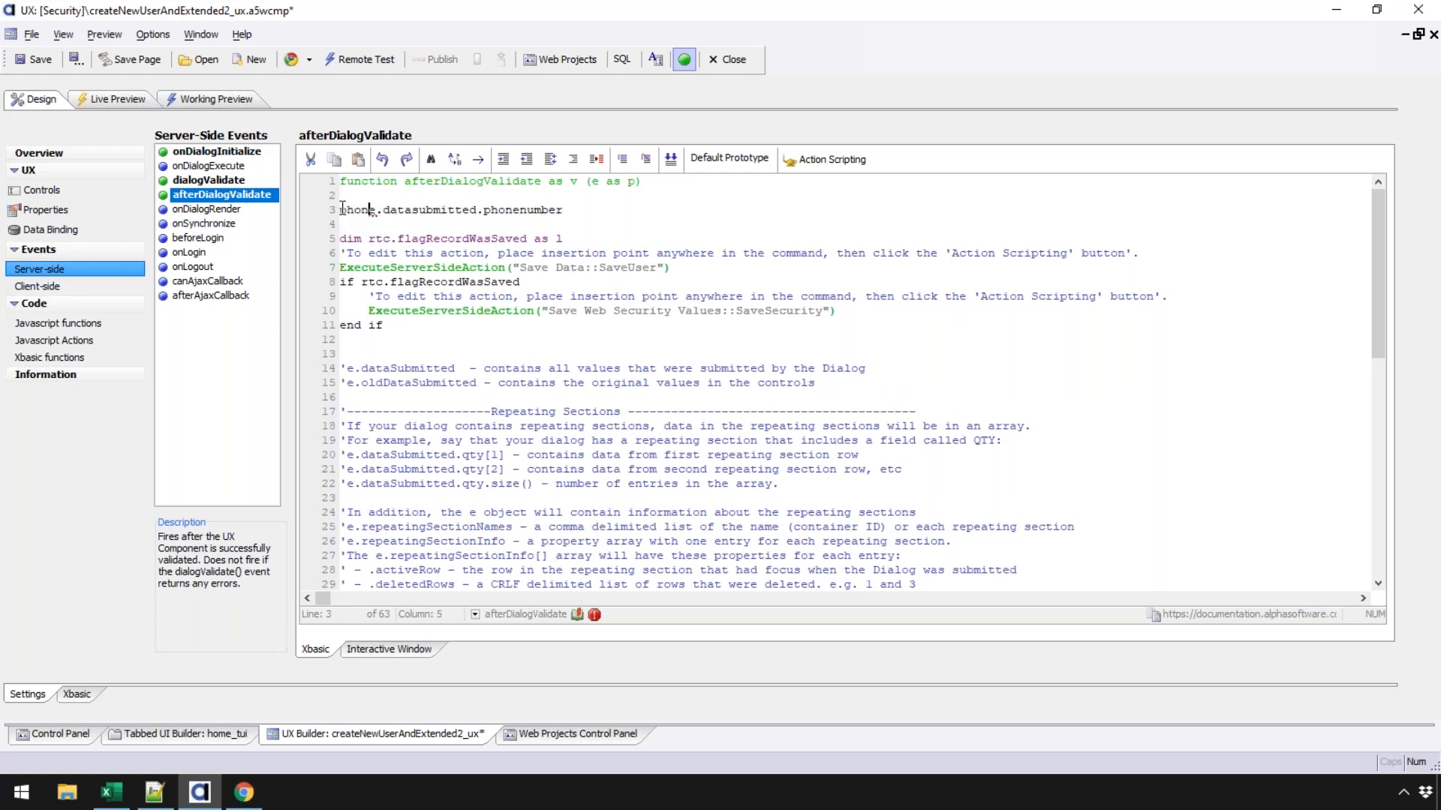
text( =)
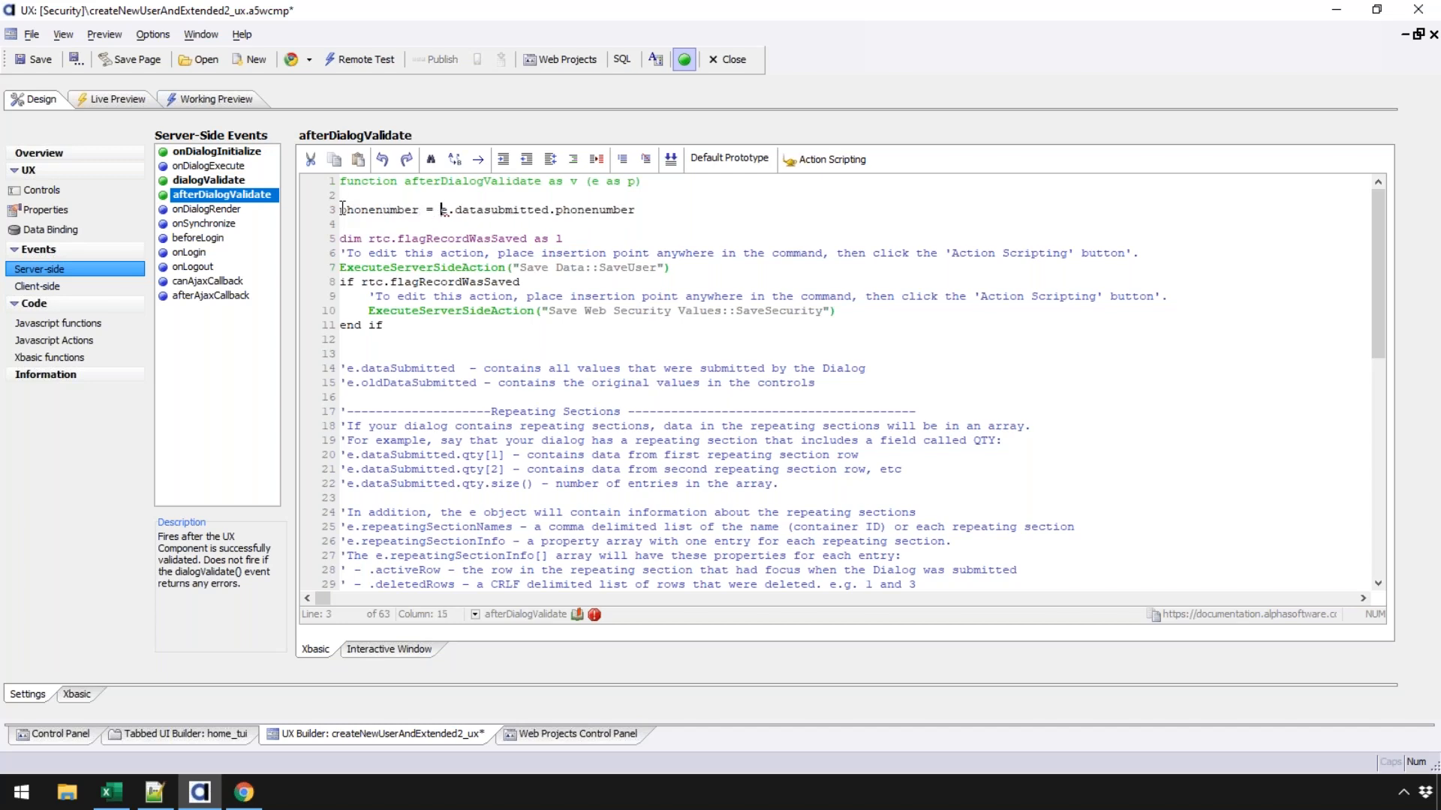
key(Return)
text(phonenumbe)
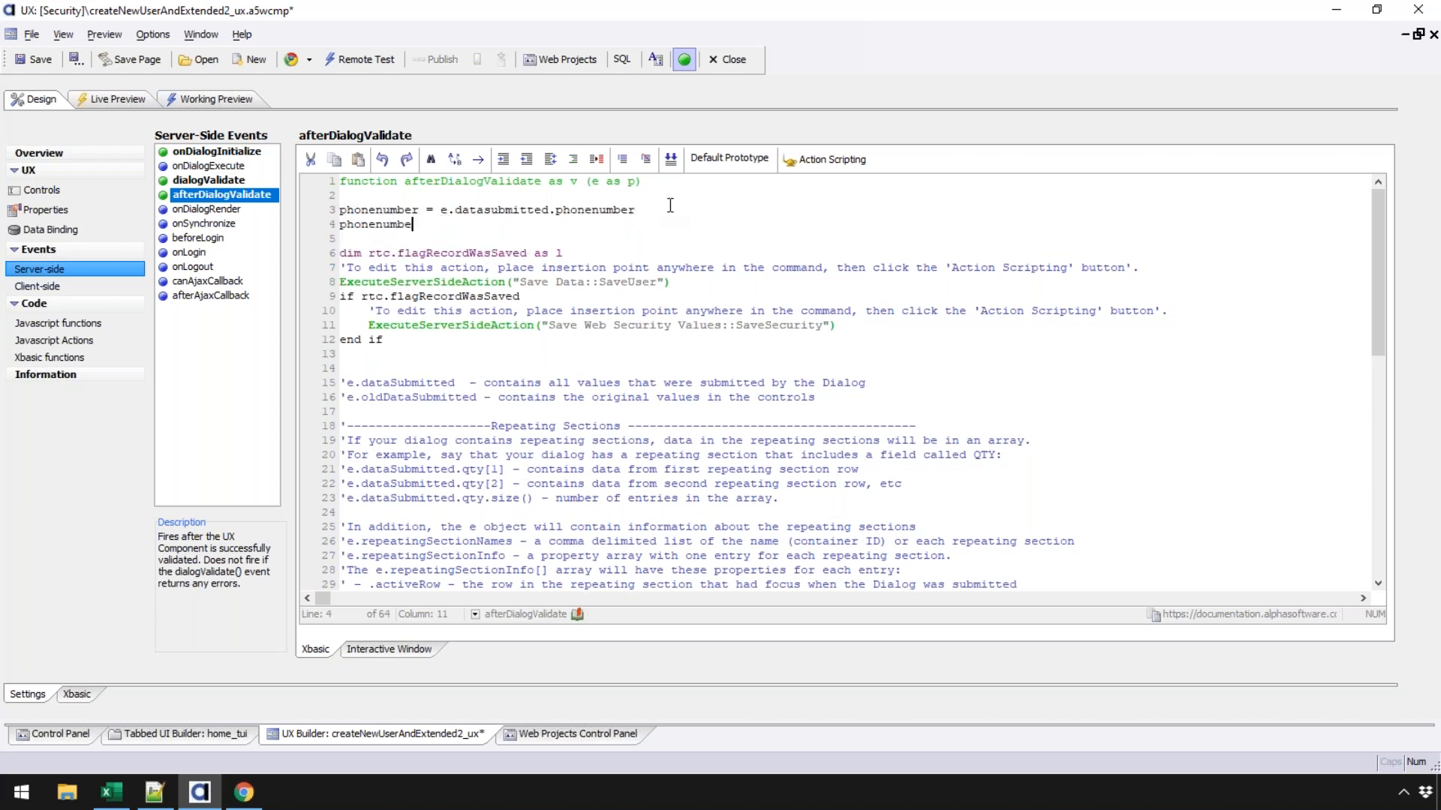
text(r = e)
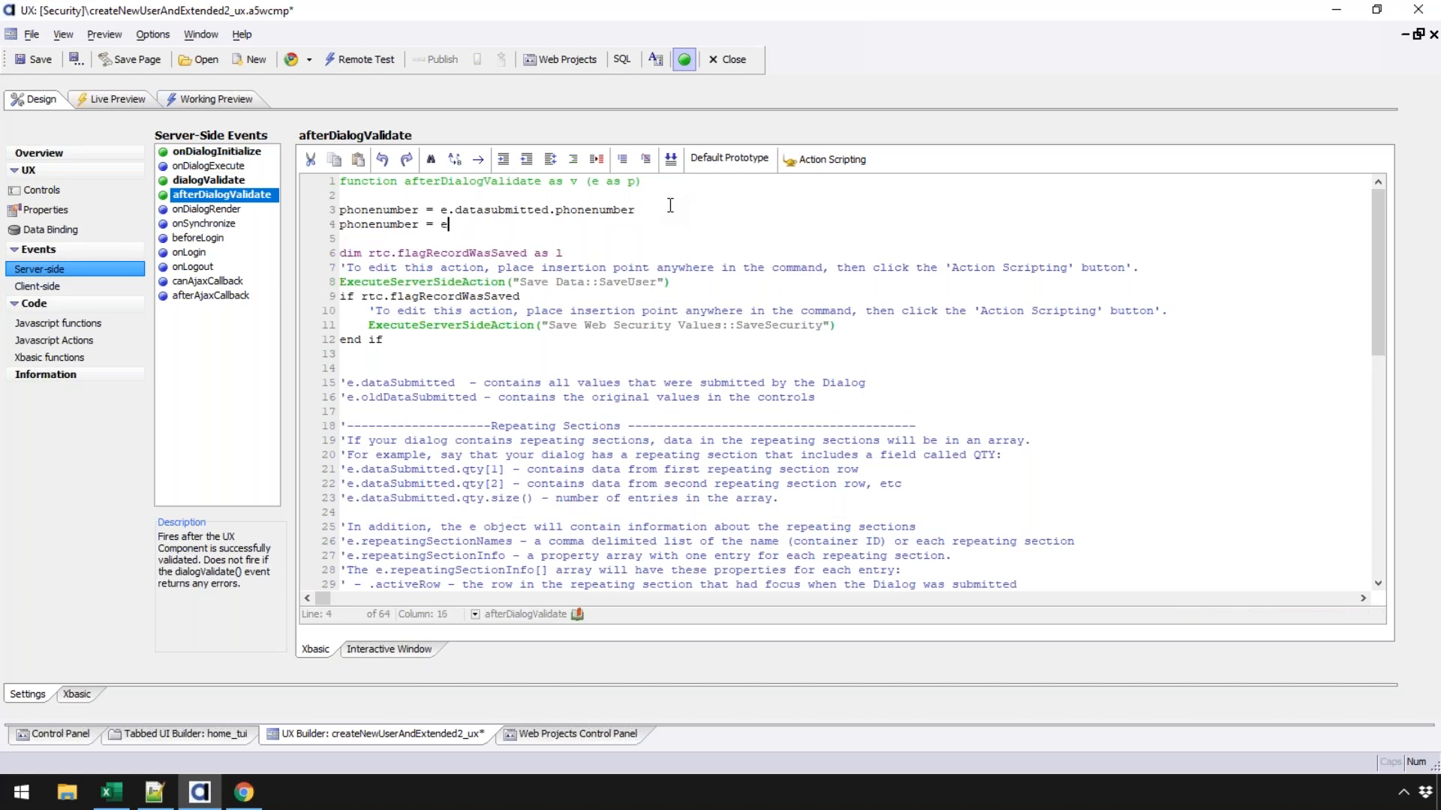
text(ncrypt_string()
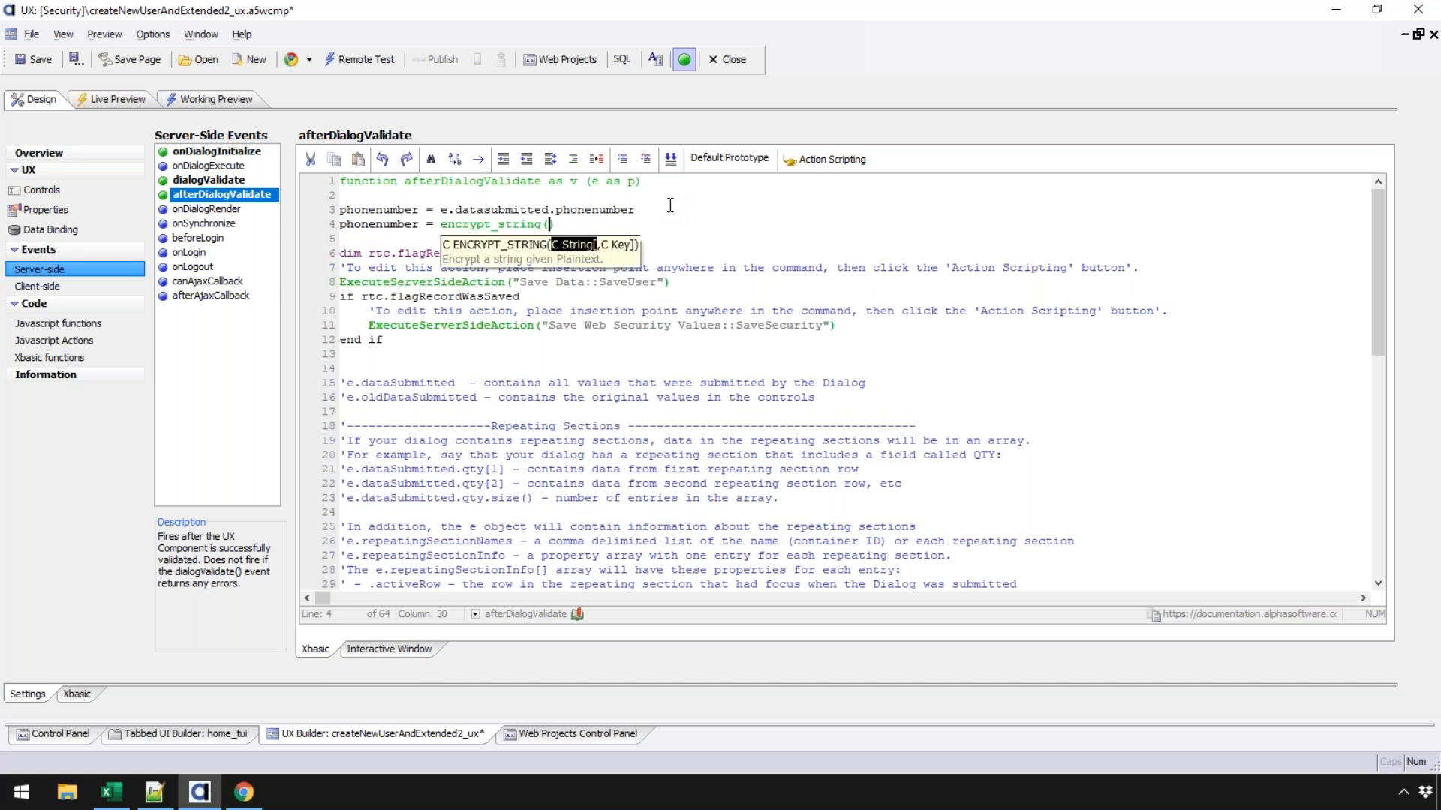
text(phonenumber,)
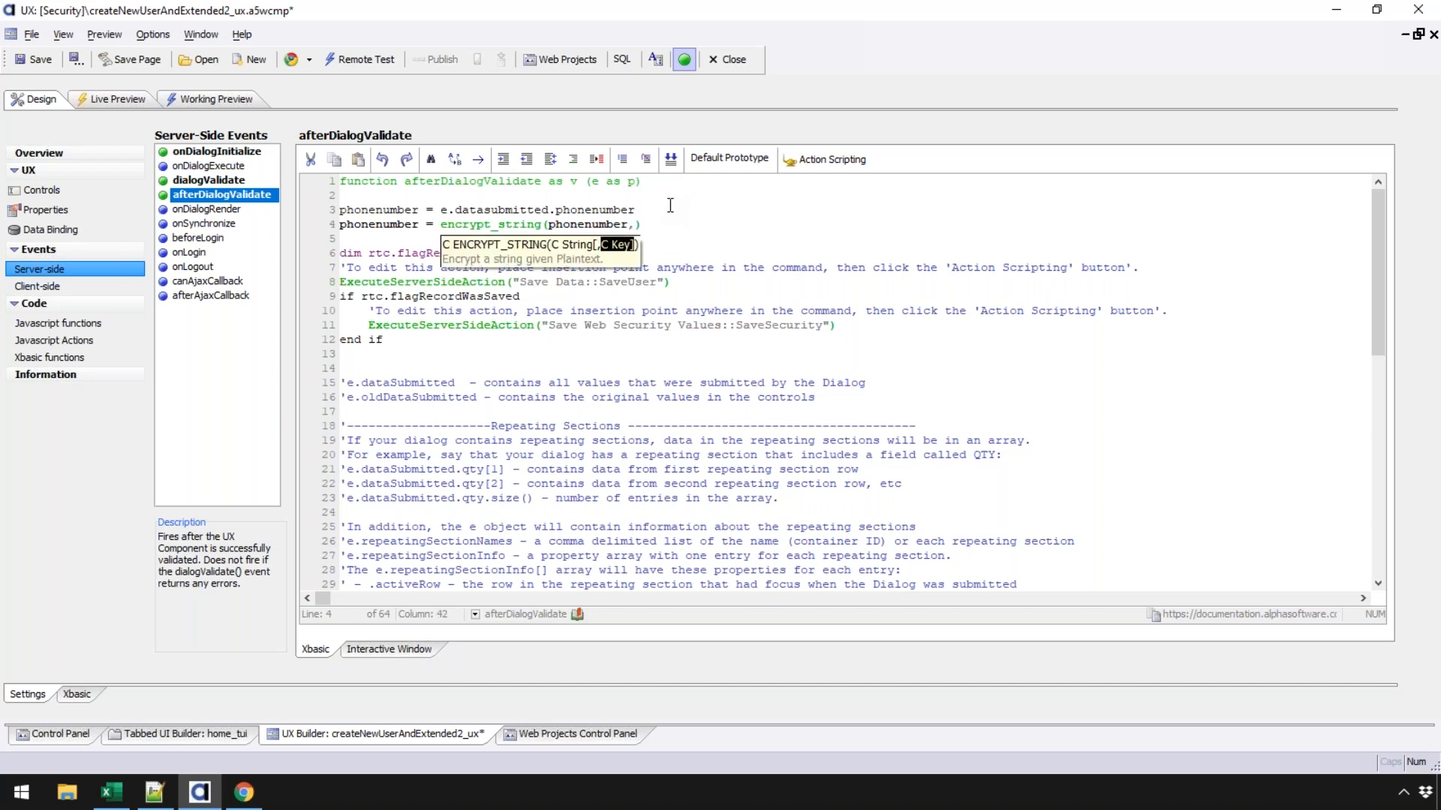
key(Down)
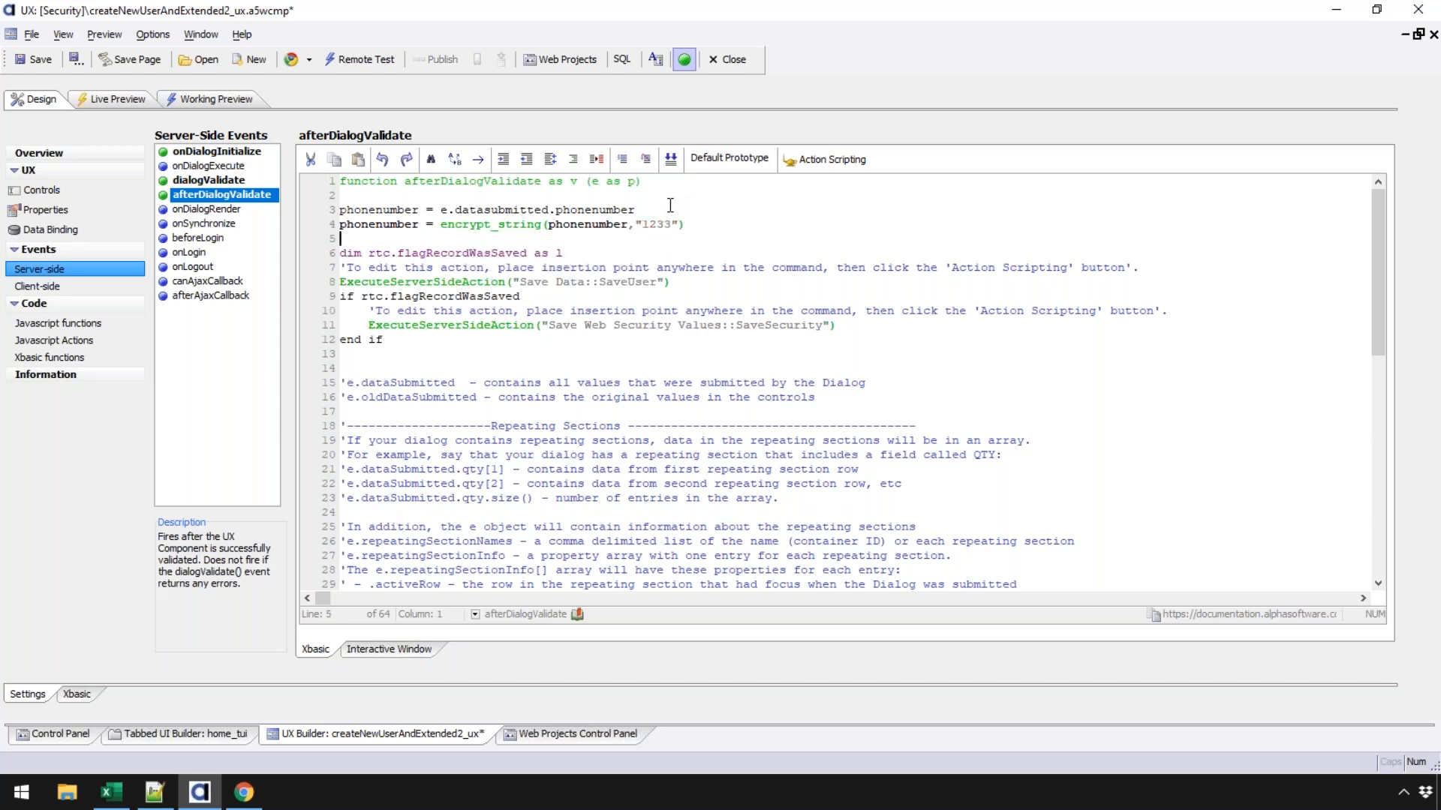
key(Return)
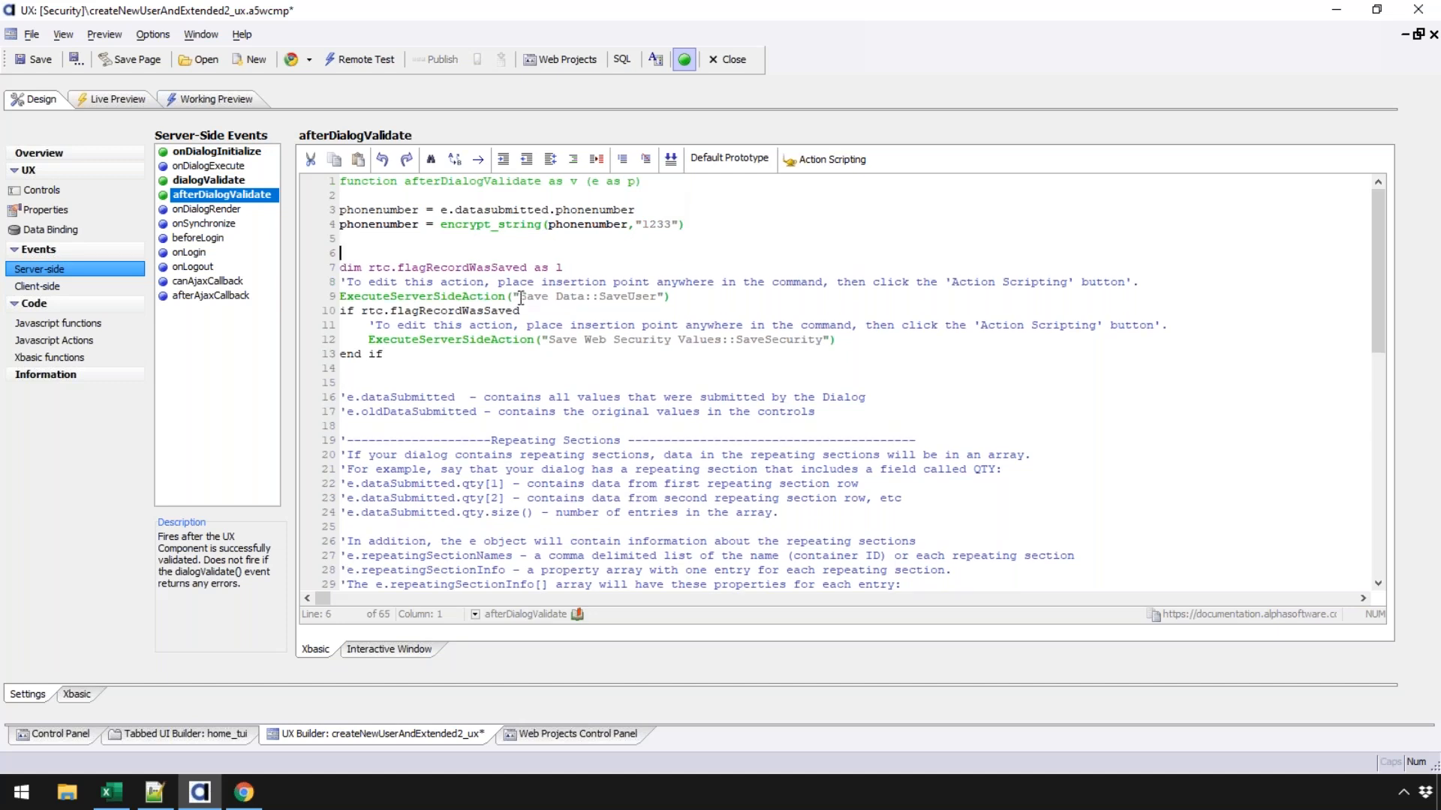
- Review the submitted phone number expression on line 3 of afterDialogValidate
click(521, 469)
drag(1377, 268, 1361, 351)
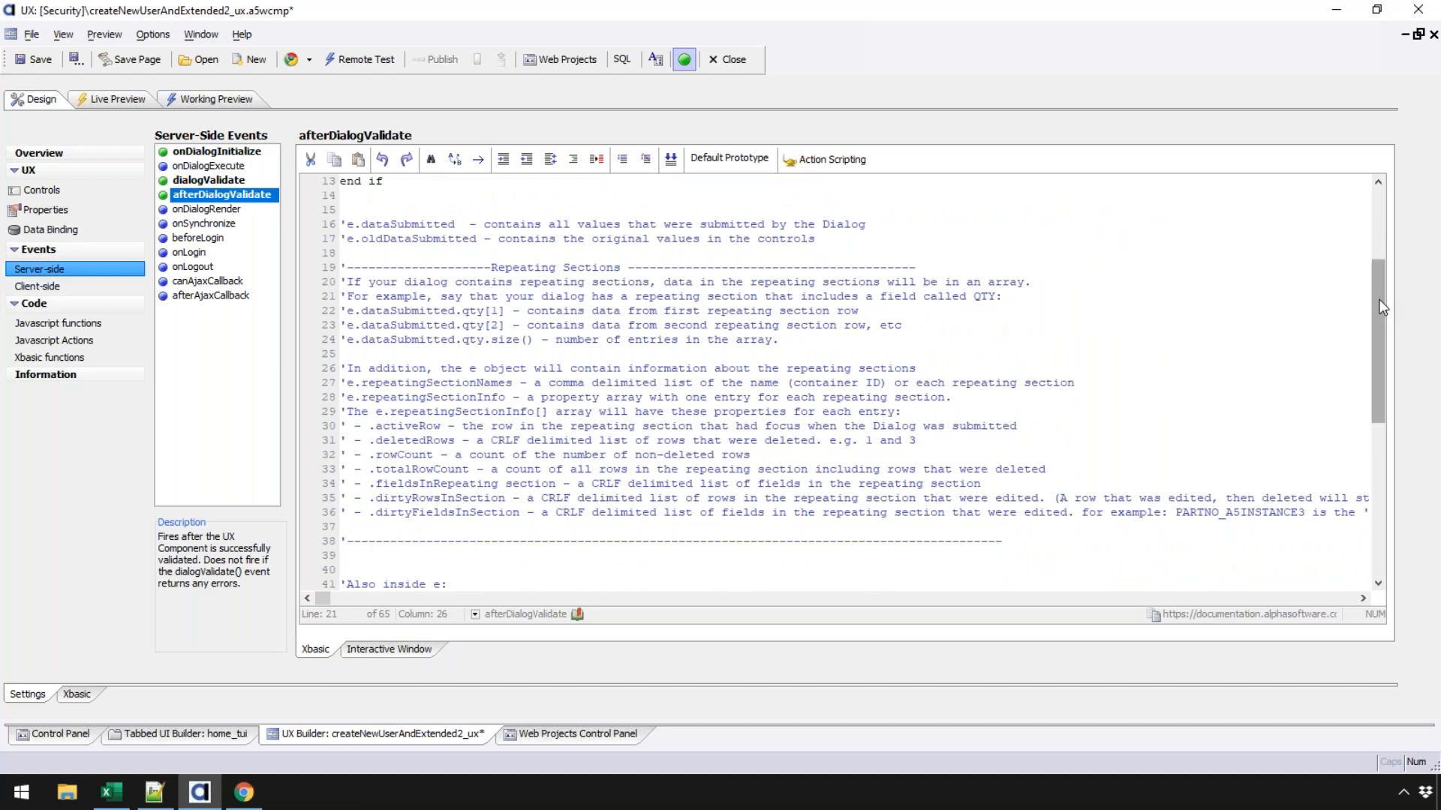
drag(1379, 295, 1371, 224)
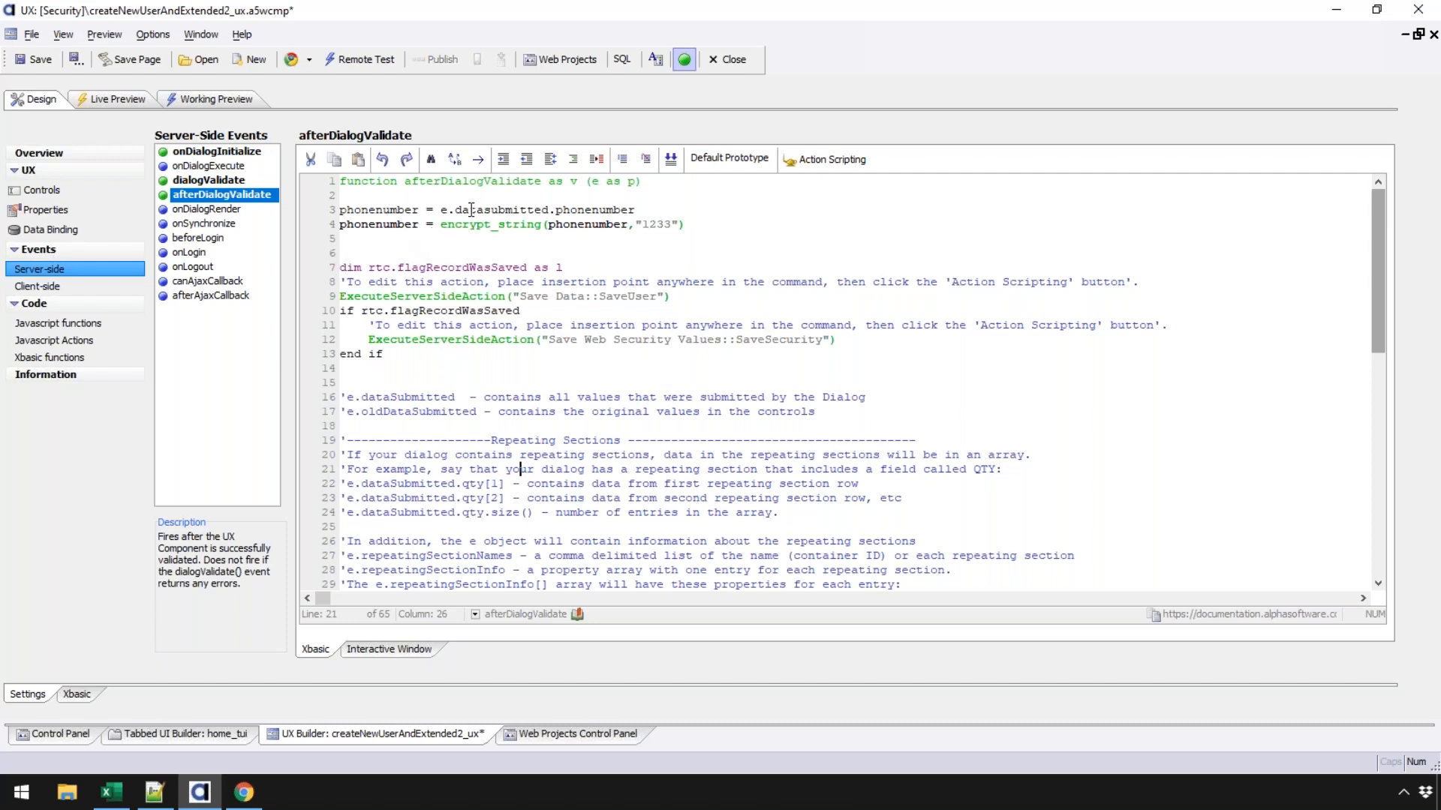
drag(440, 213, 660, 210)
double_click(380, 213)
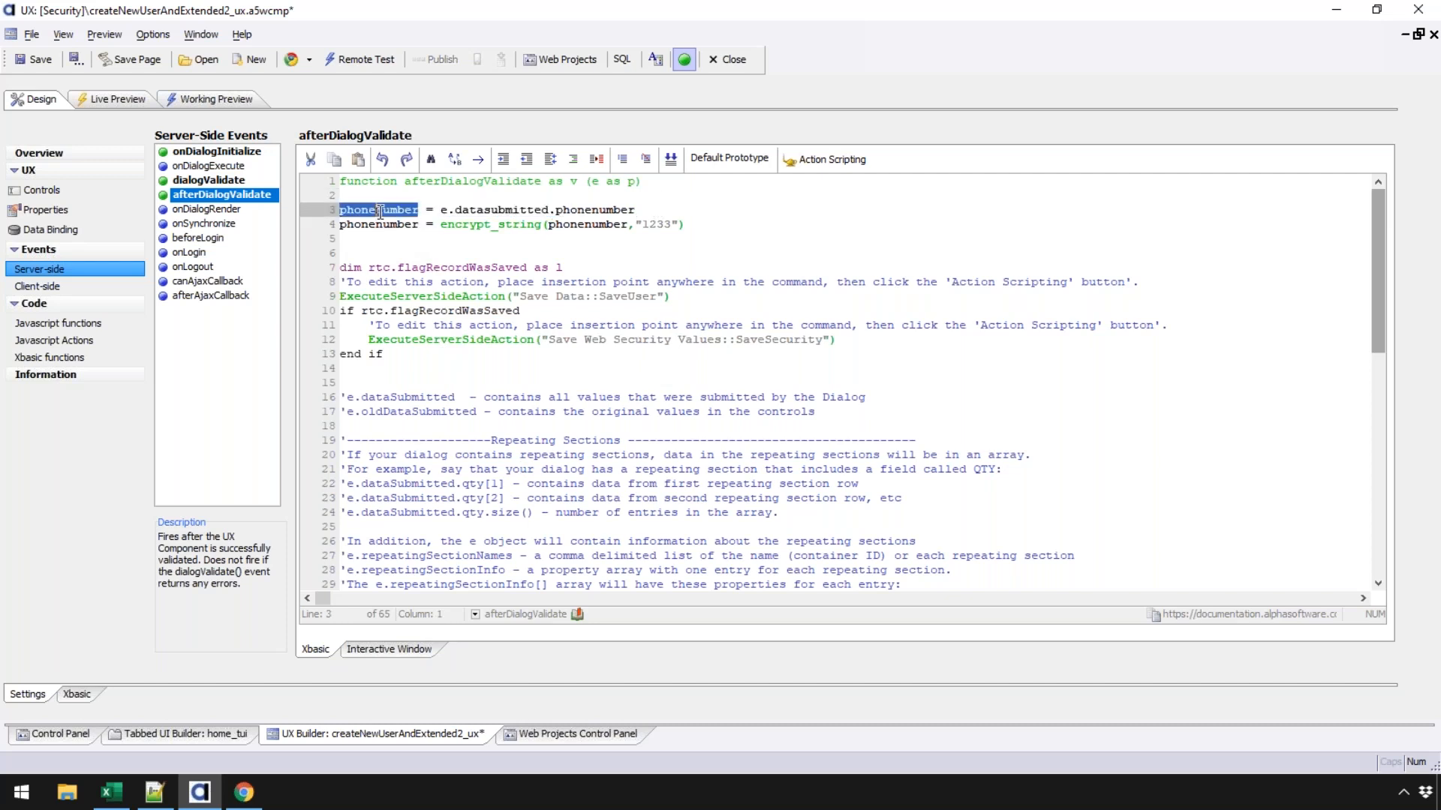
drag(433, 211, 444, 210)
click(445, 210)
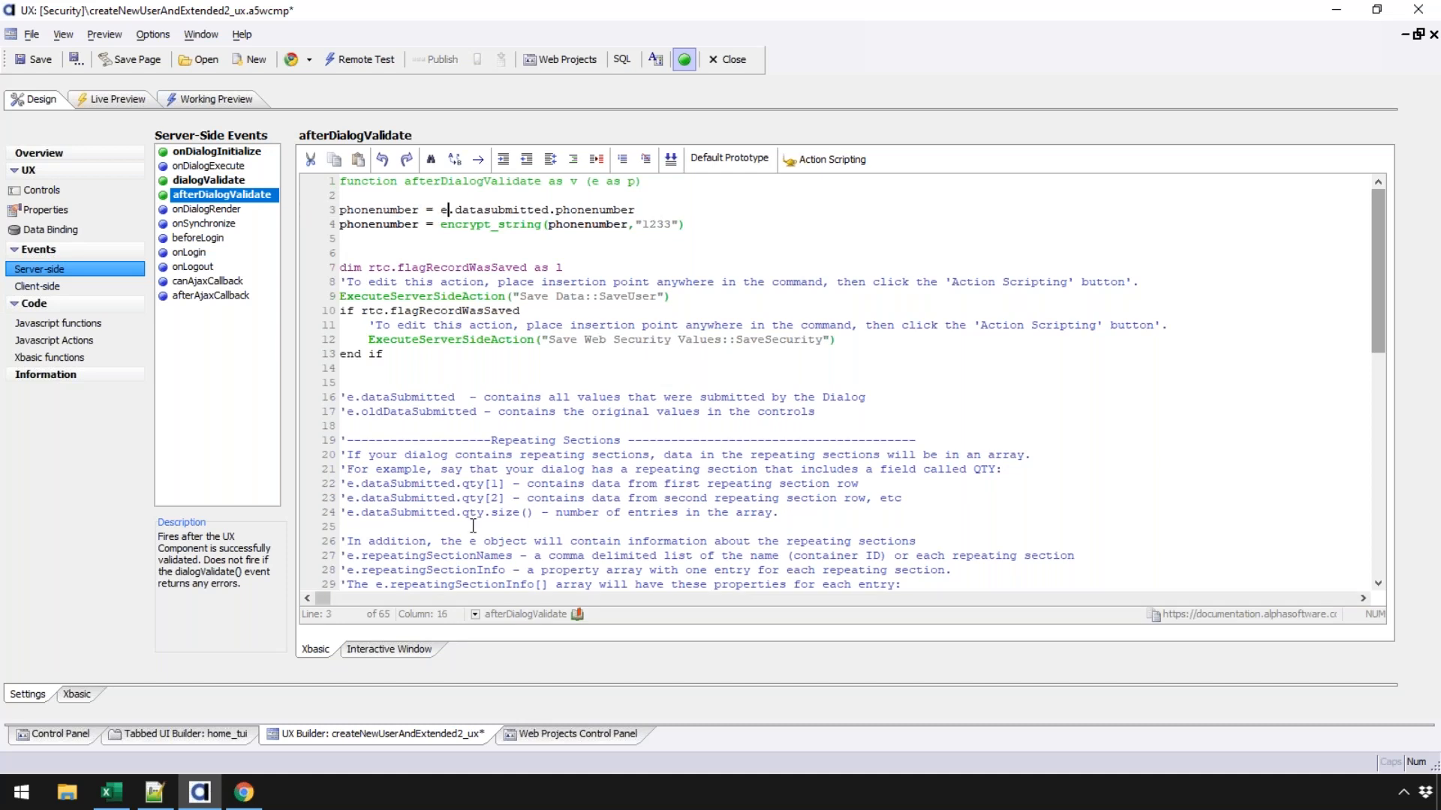
- Create a new untitled UX web component and show its afterDialogValidate template code
click(548, 728)
click(72, 103)
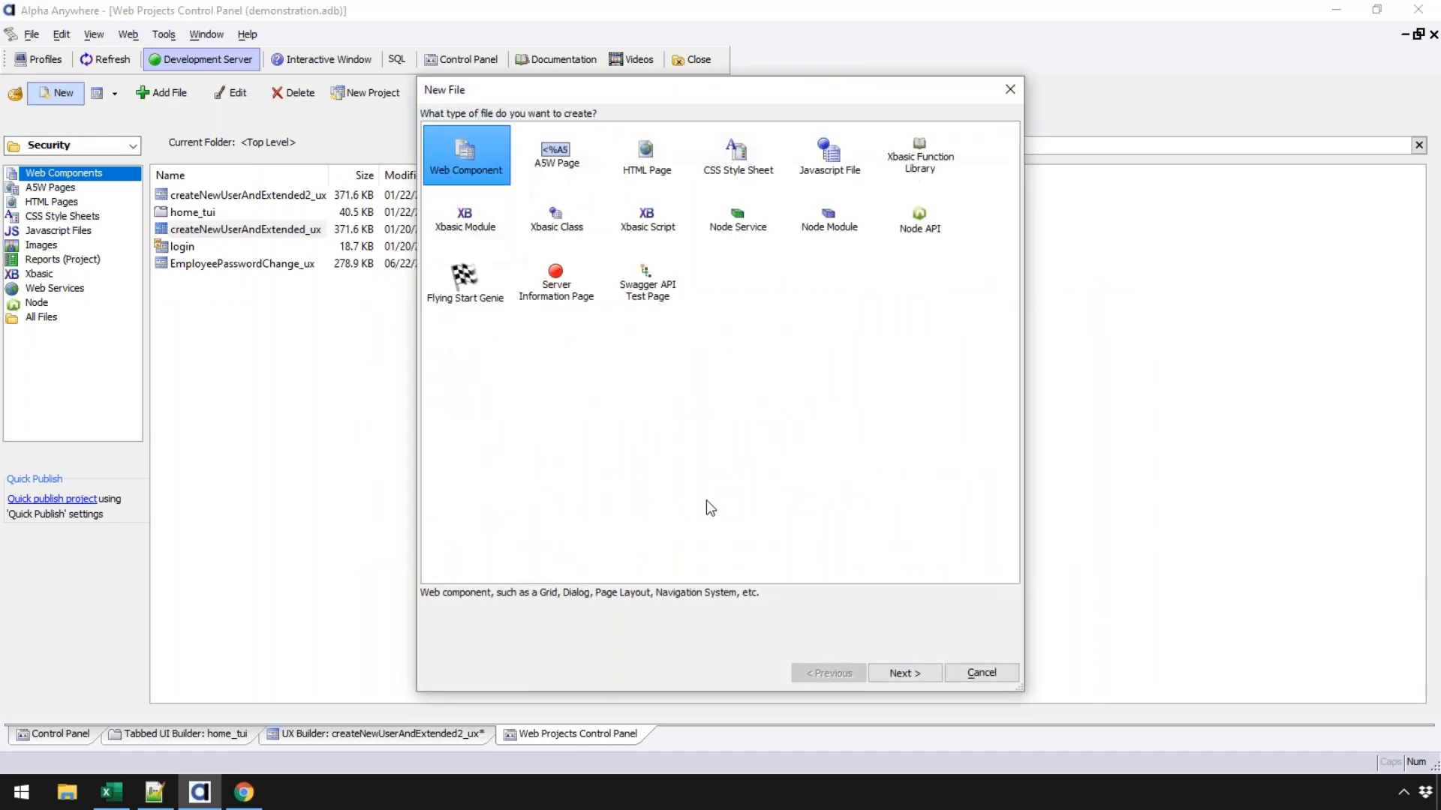
click(536, 142)
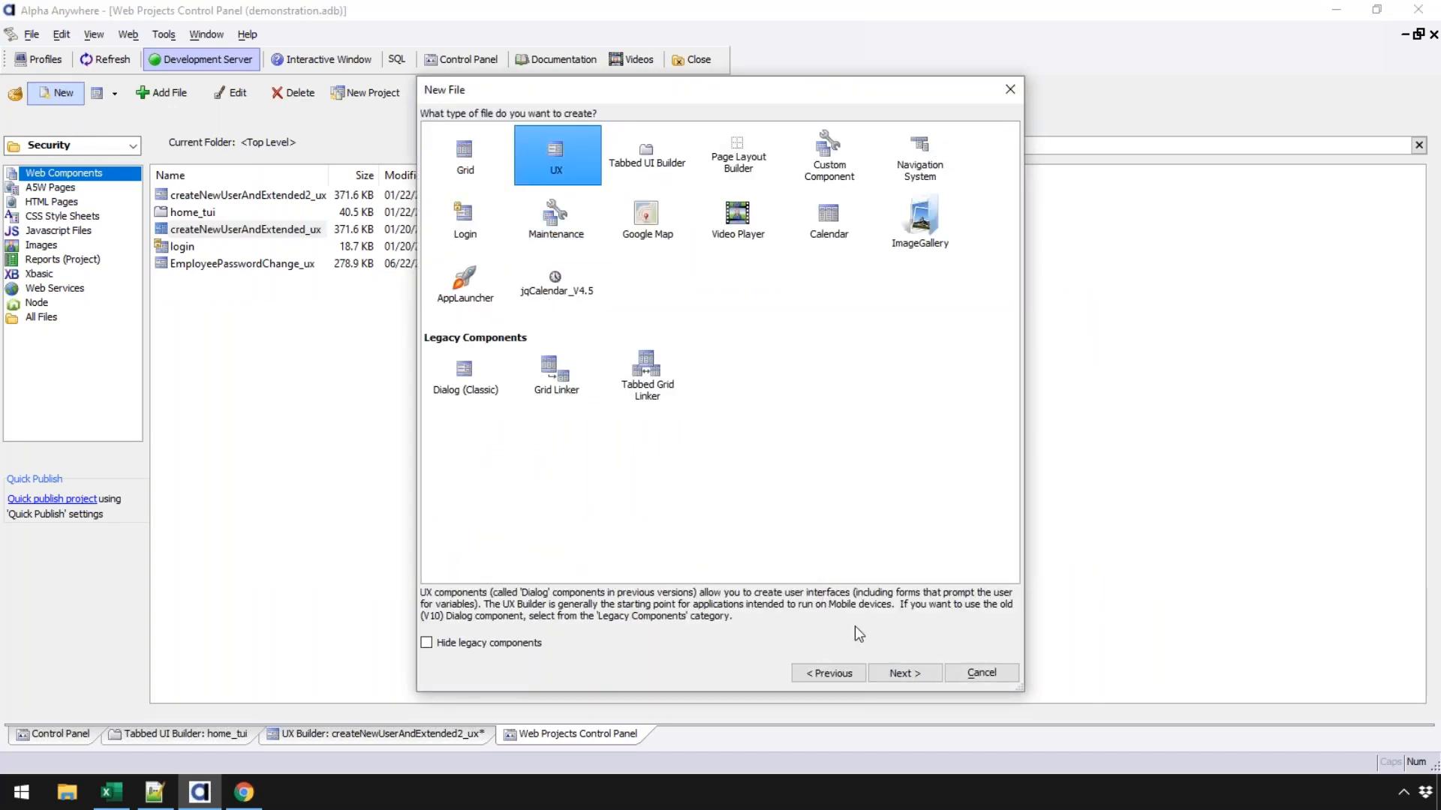
click(905, 673)
click(923, 635)
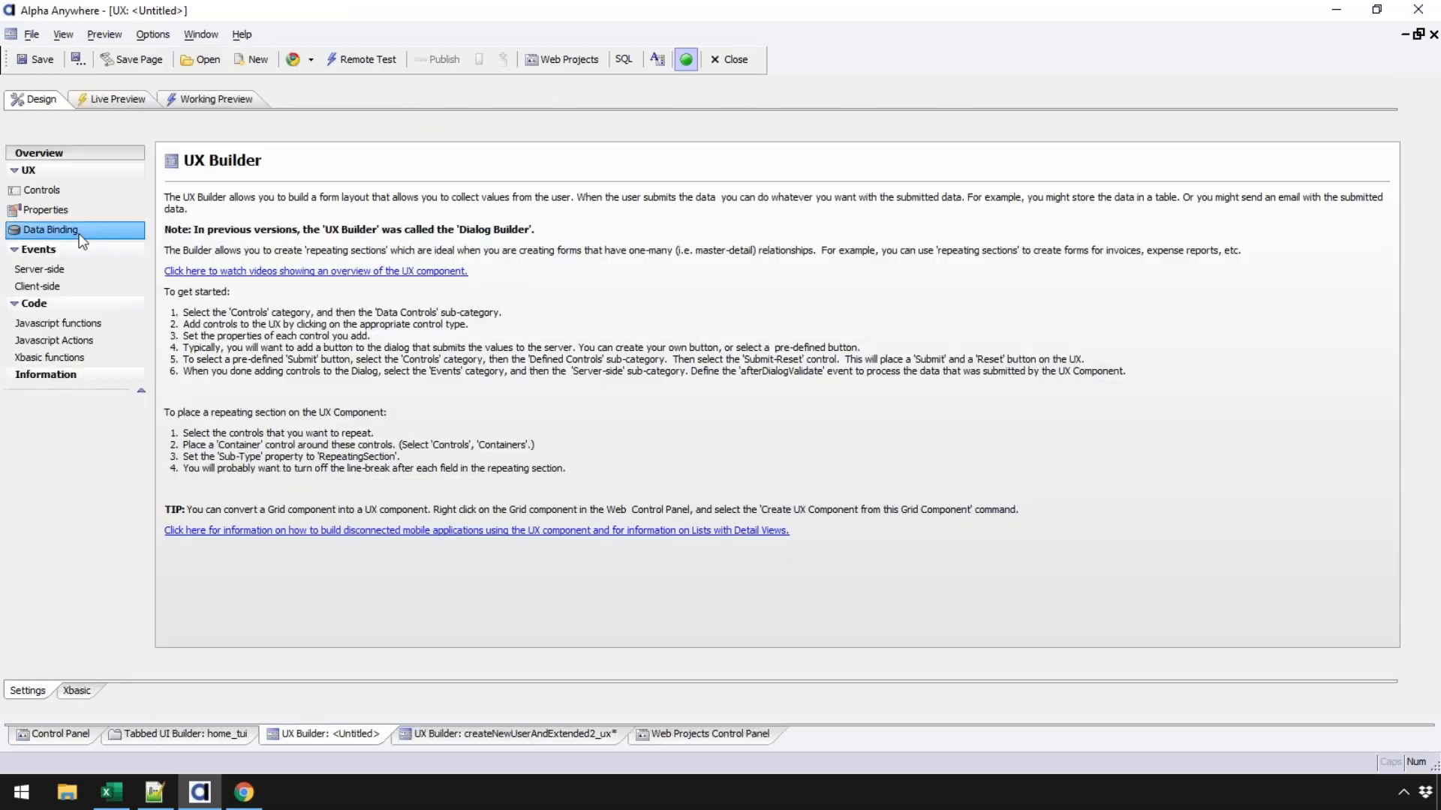
click(63, 267)
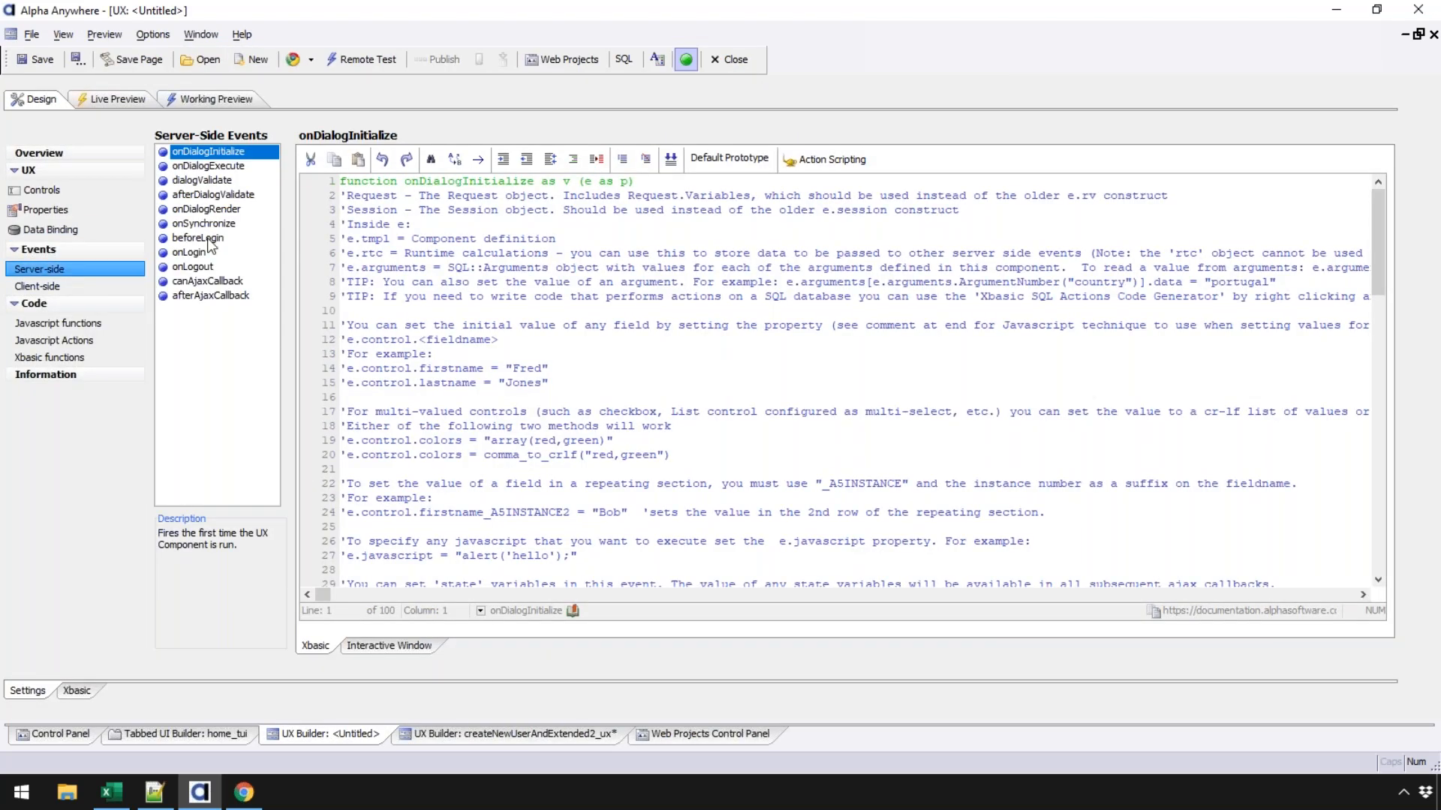
click(214, 195)
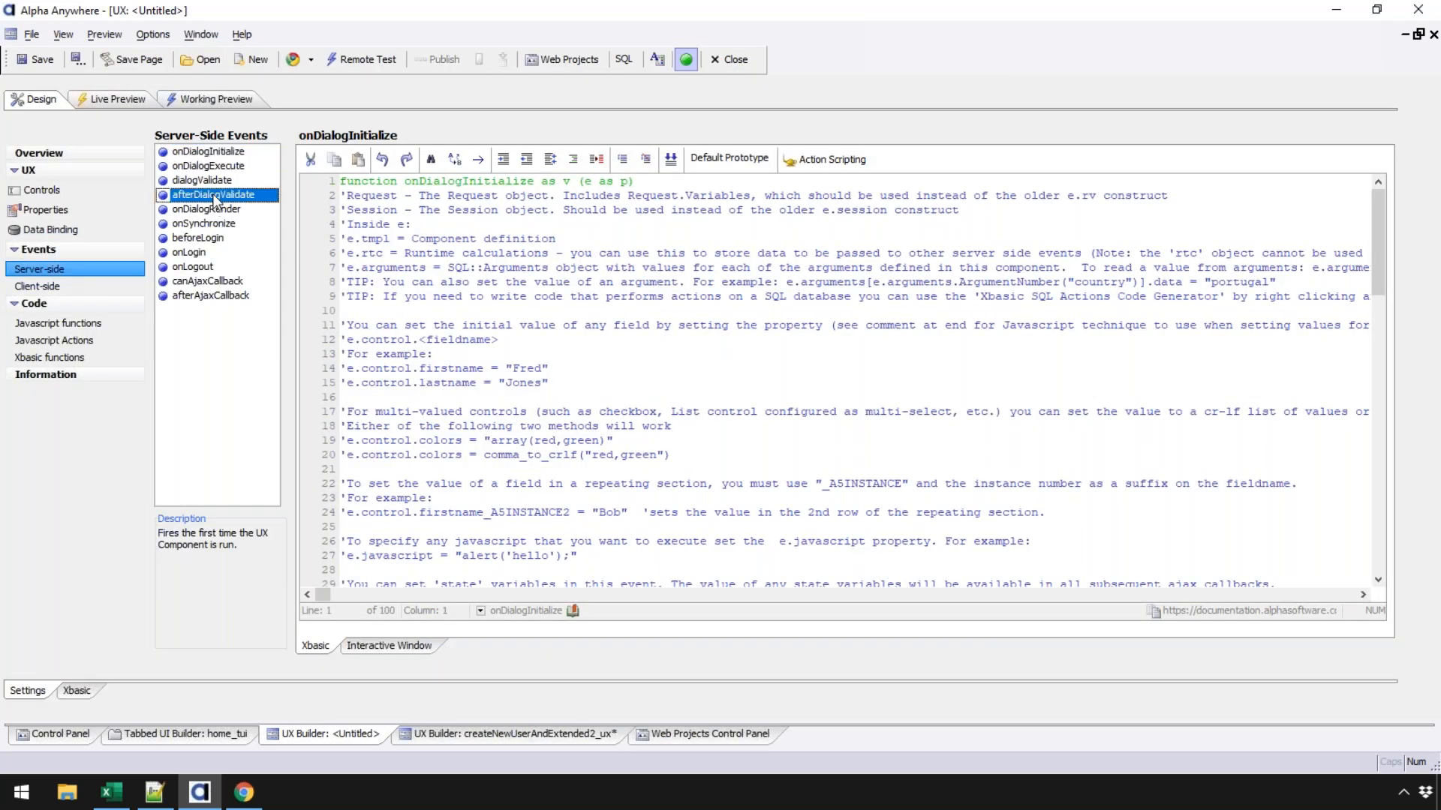
- Copy the e.dirtyColumns example line and return to the createNewUserAndExtended2_ux builder
scroll(629, 497, down, 8)
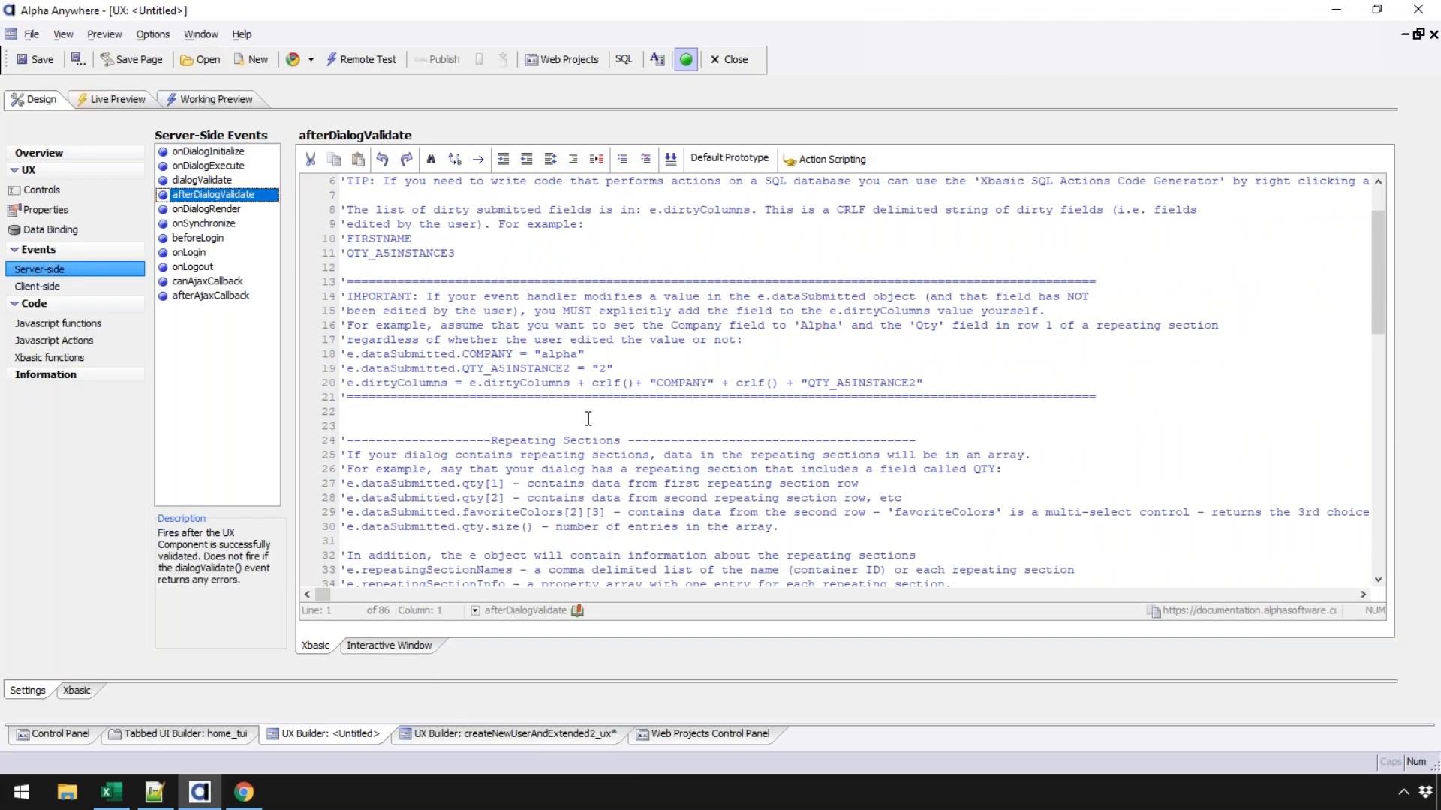
scroll(1126, 304, up, 1)
drag(1378, 326, 1382, 238)
drag(926, 412, 334, 412)
right_click(381, 413)
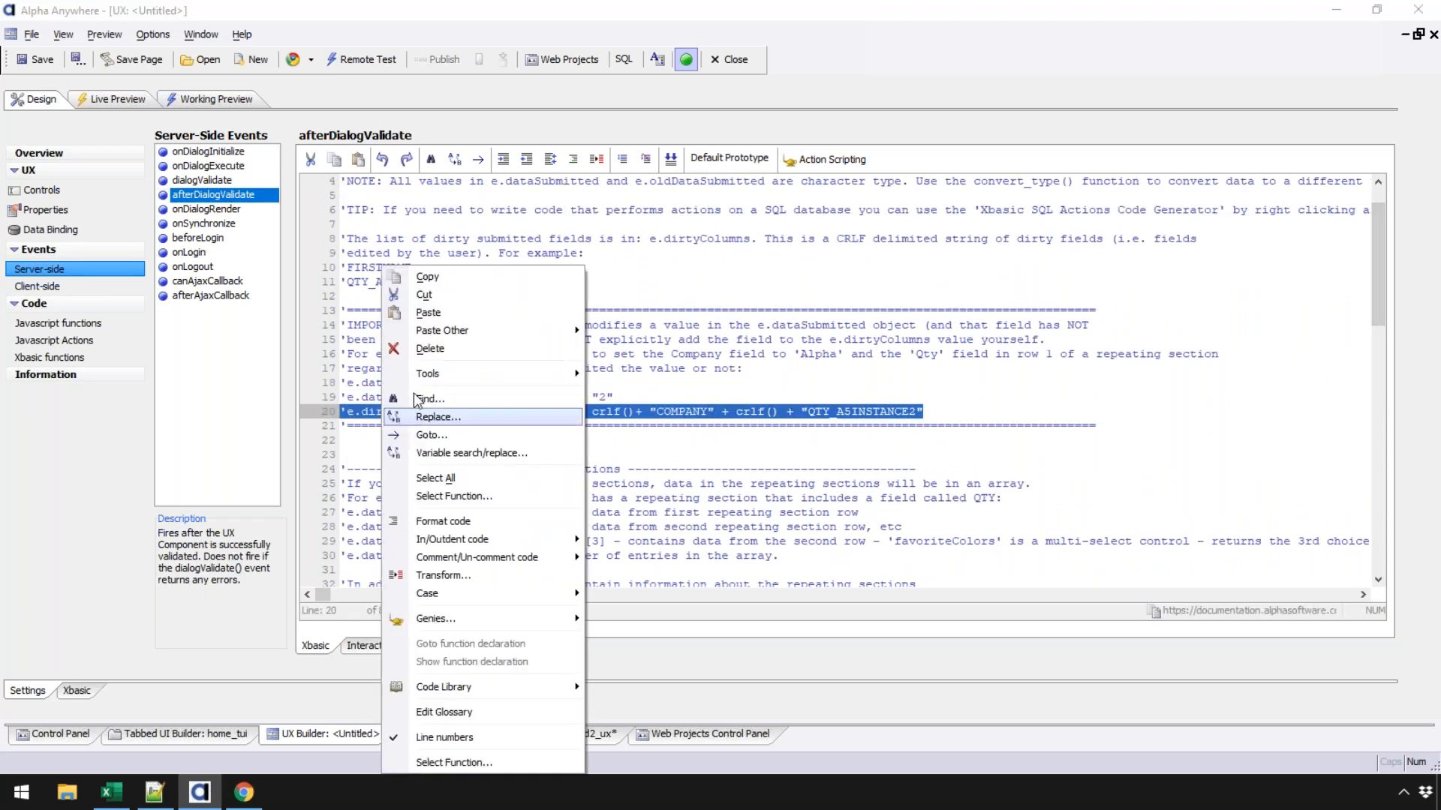
click(433, 279)
click(437, 731)
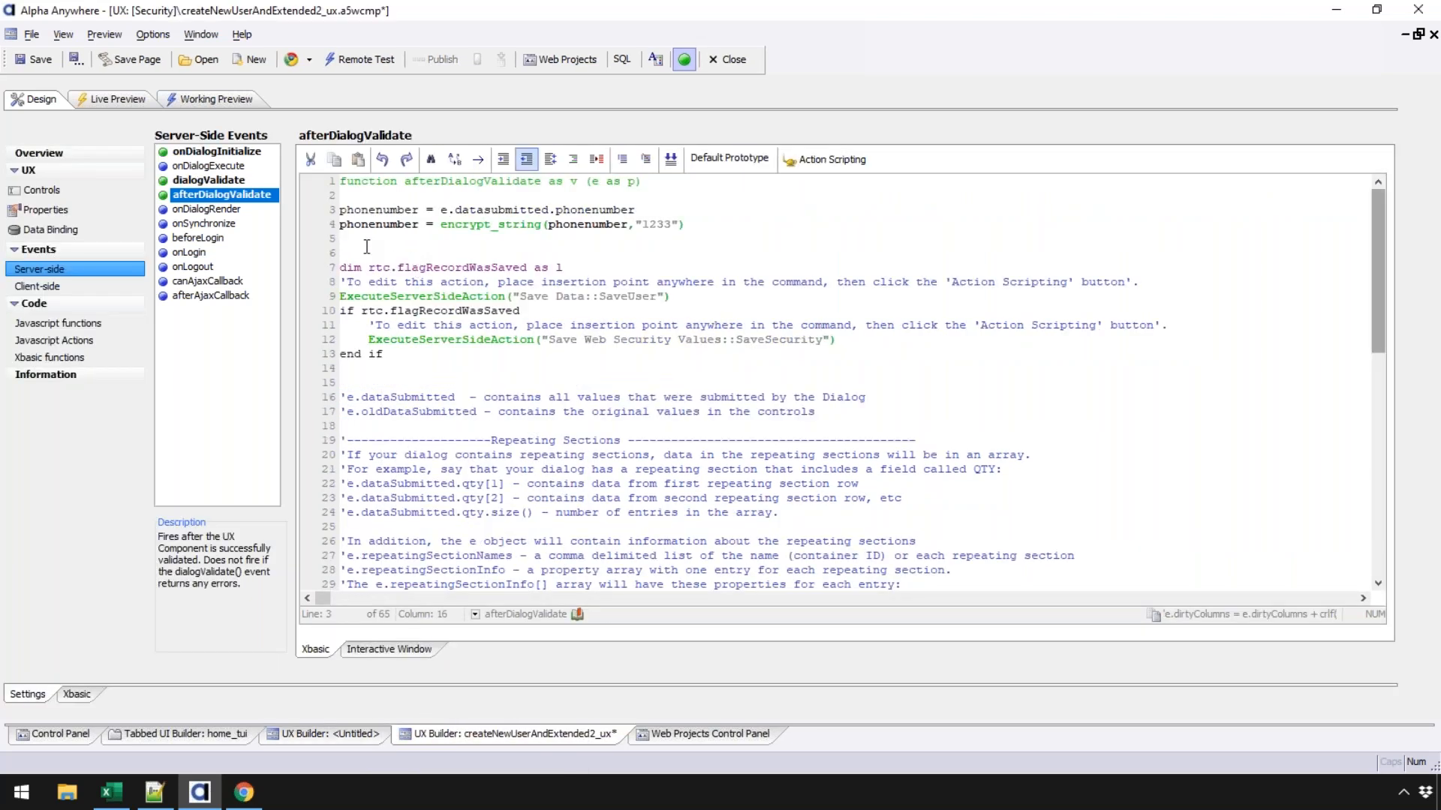
- Paste the dirtyColumns line on line 6, uncomment it, and make it append only "PHONENUMBER"
click(377, 254)
key(ctrl+v)
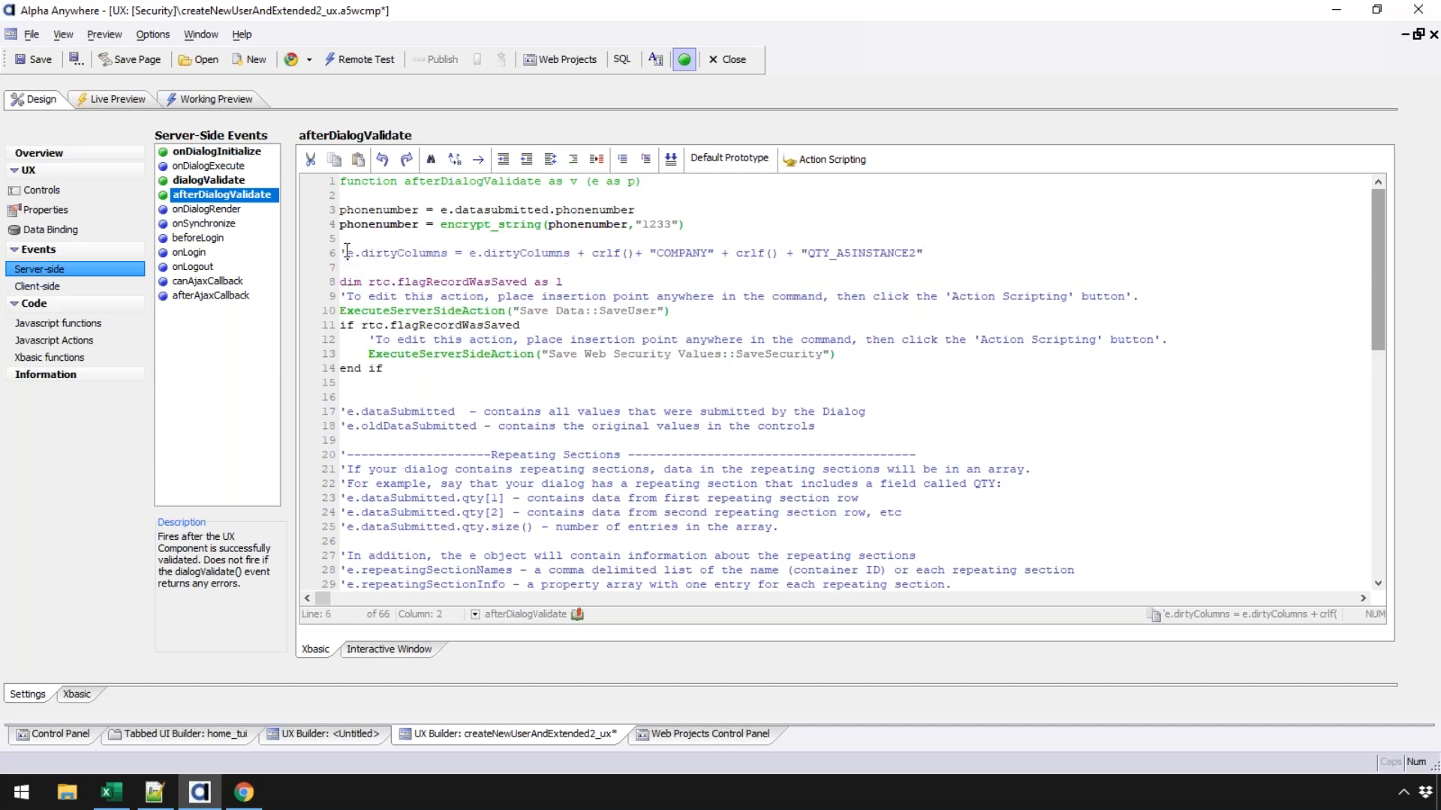
key(BackSpace)
double_click(663, 255)
text(PH)
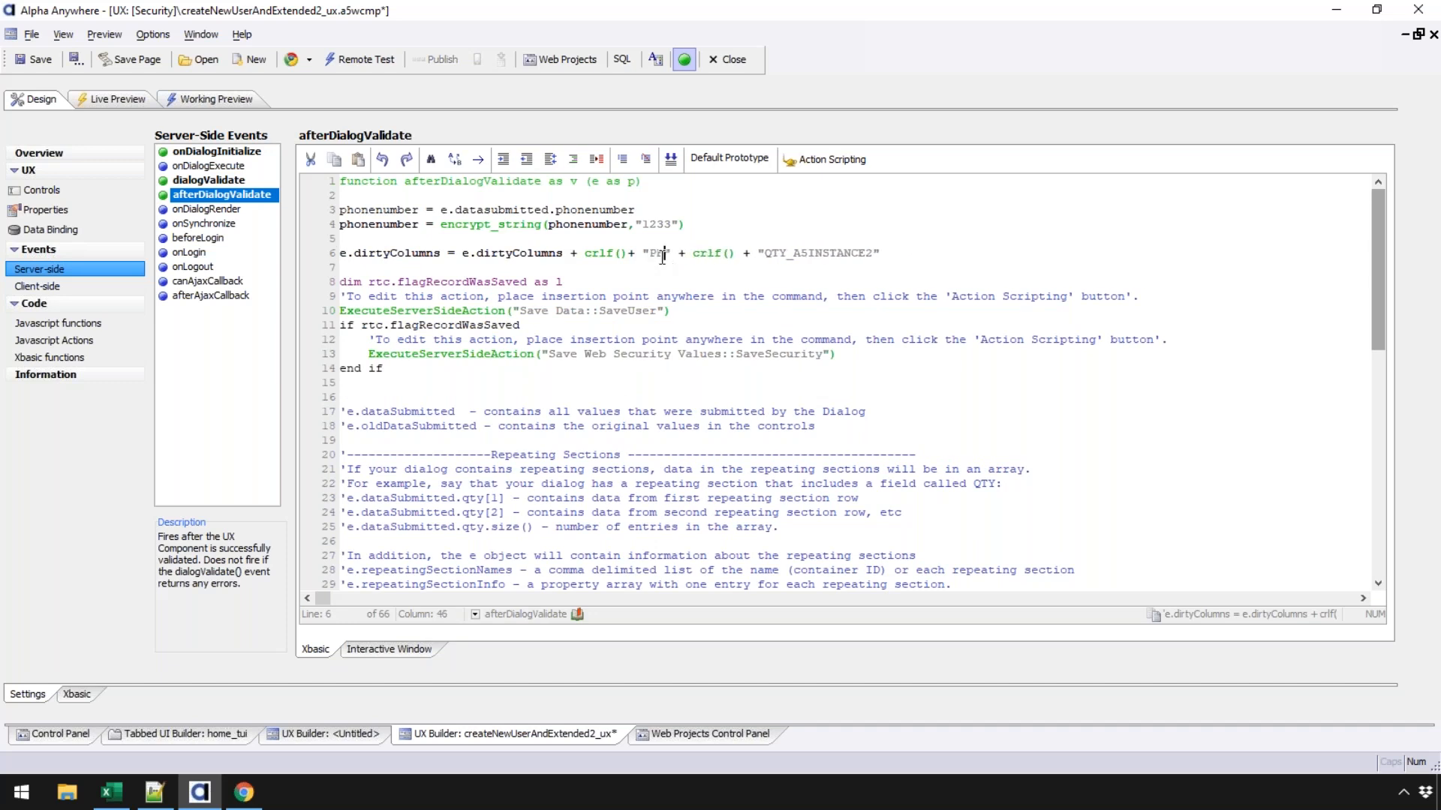
text(ONENUMBER)
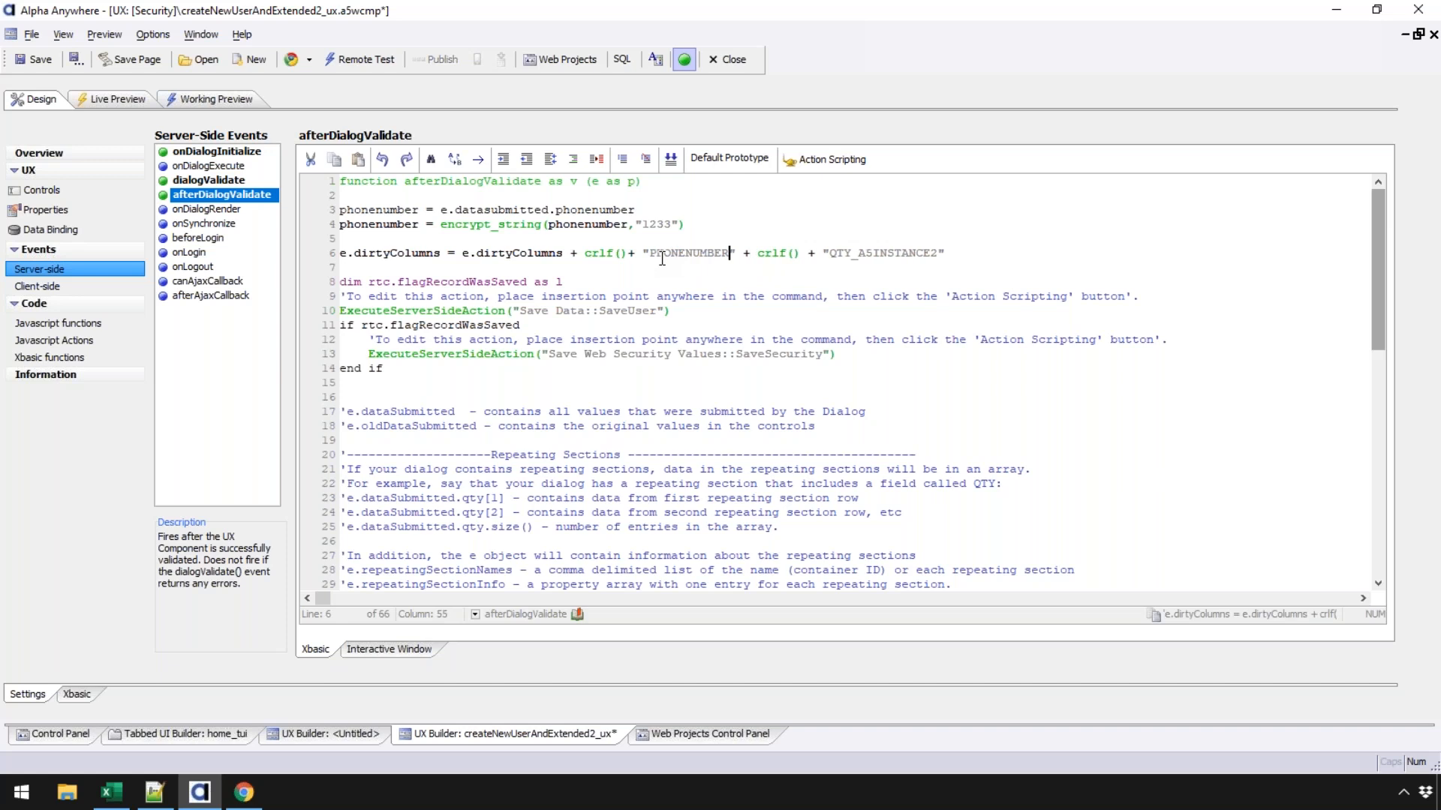
drag(735, 253, 950, 254)
key(Delete)
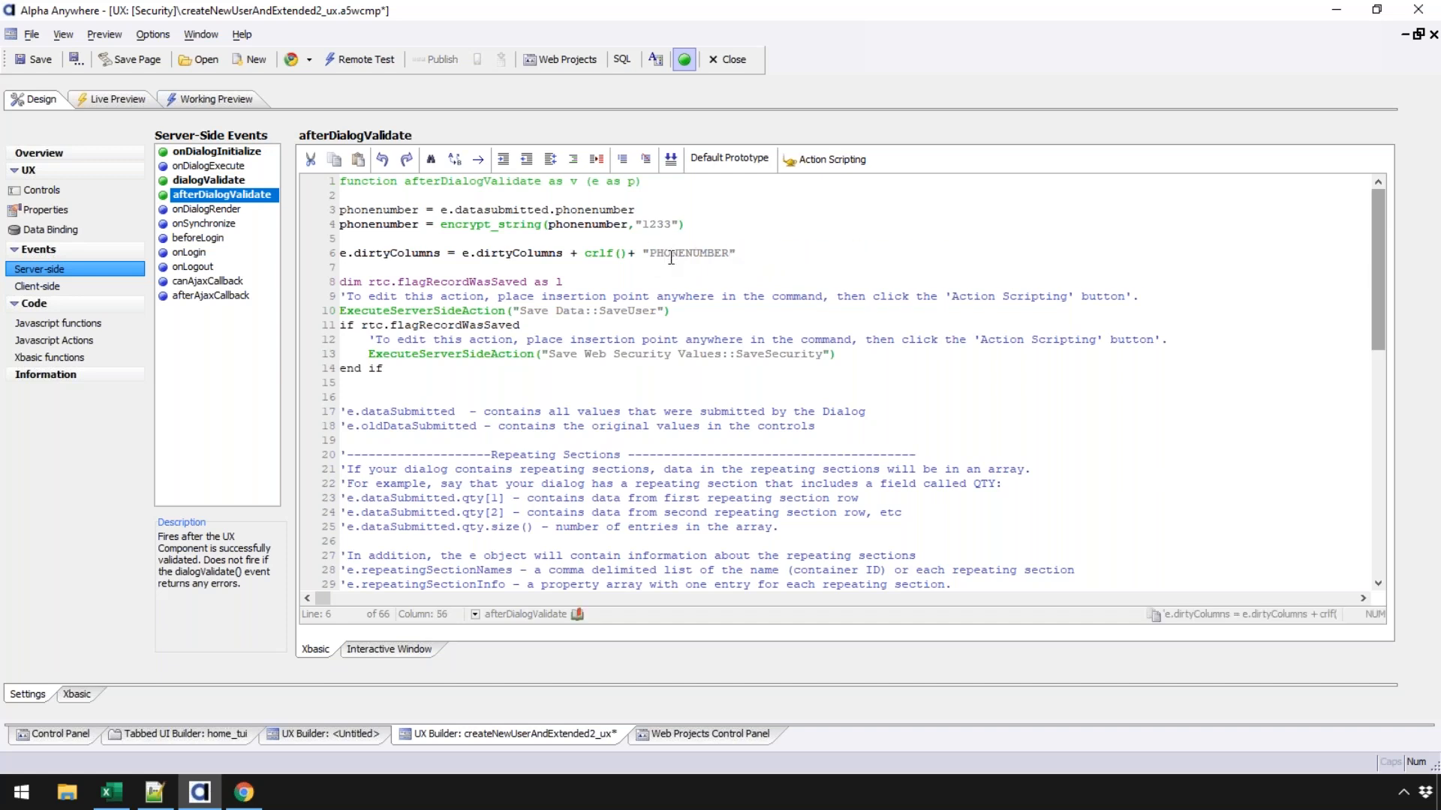
click(491, 312)
drag(760, 256, 297, 255)
click(491, 254)
drag(463, 225, 527, 225)
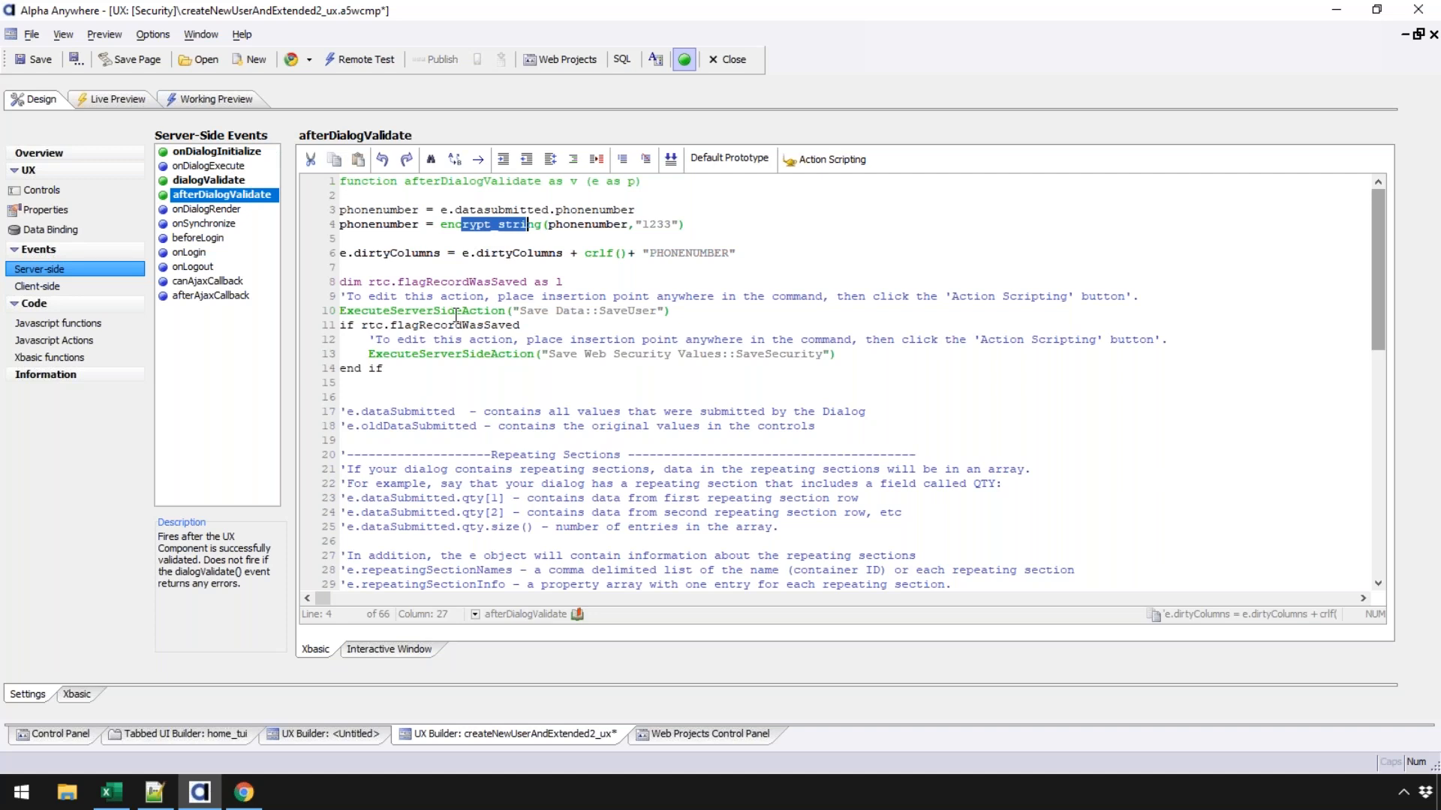
click(304, 225)
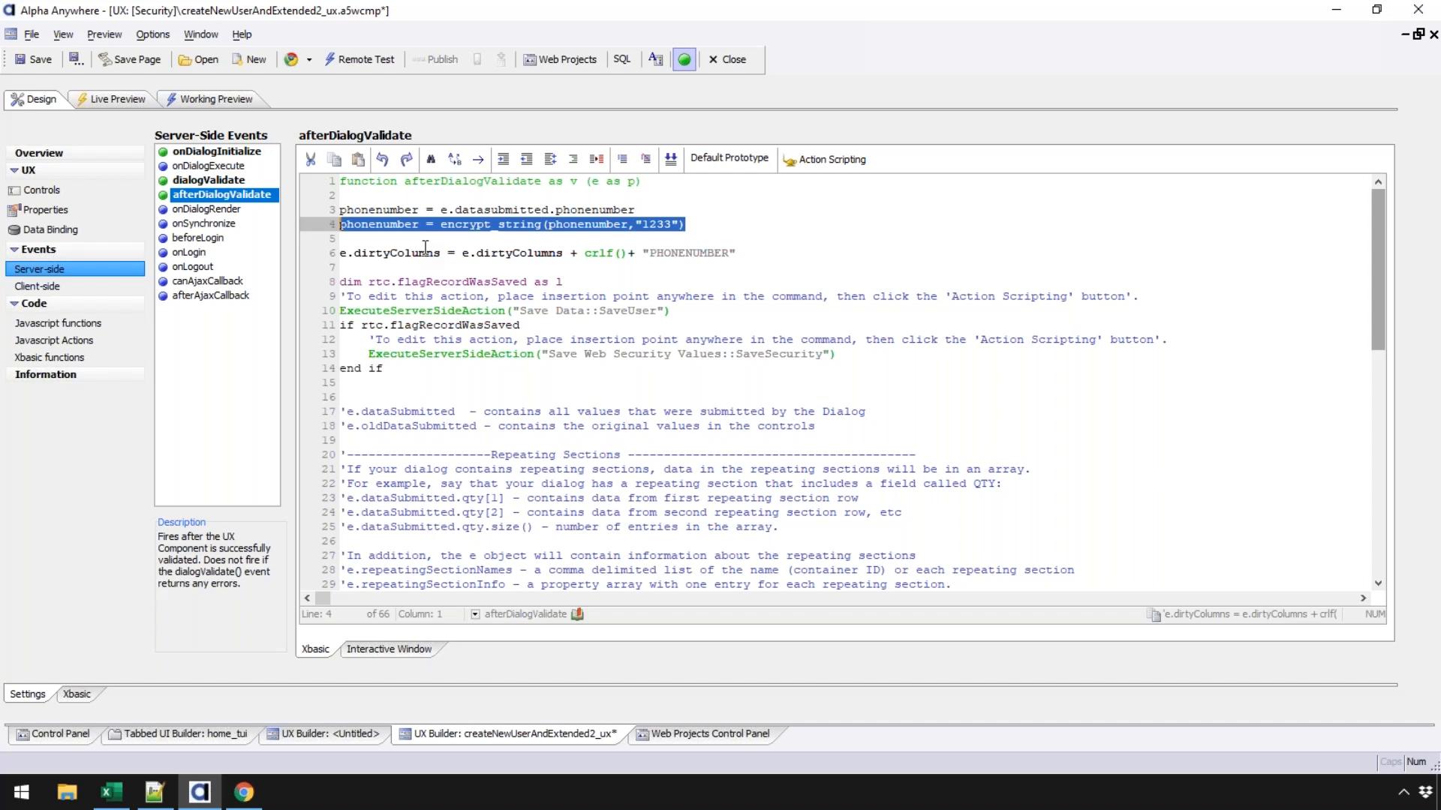
click(650, 225)
double_click(602, 225)
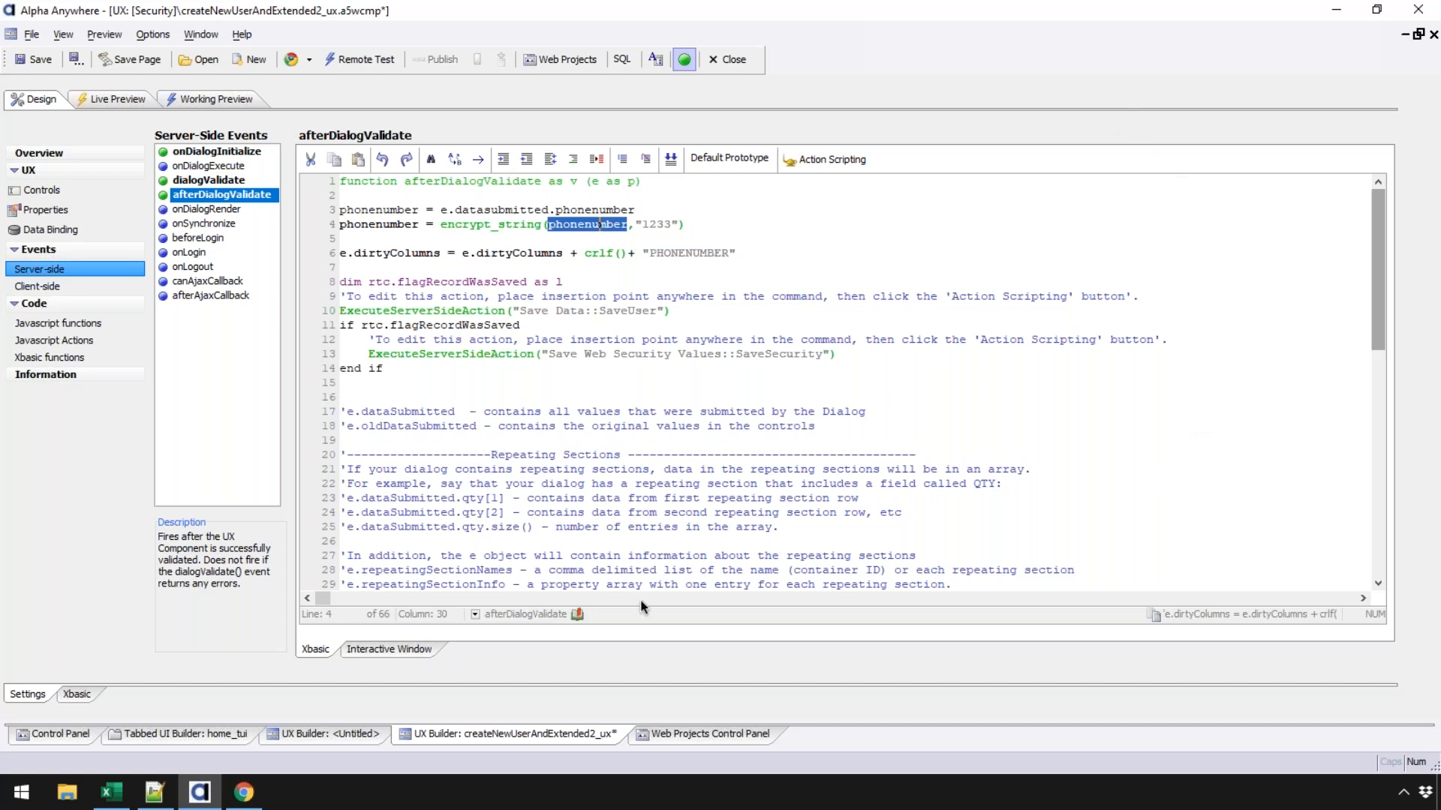
- Play the Alpha Anywhere Online Keynote presentation starting from slide 1
key(ctrl+Up)
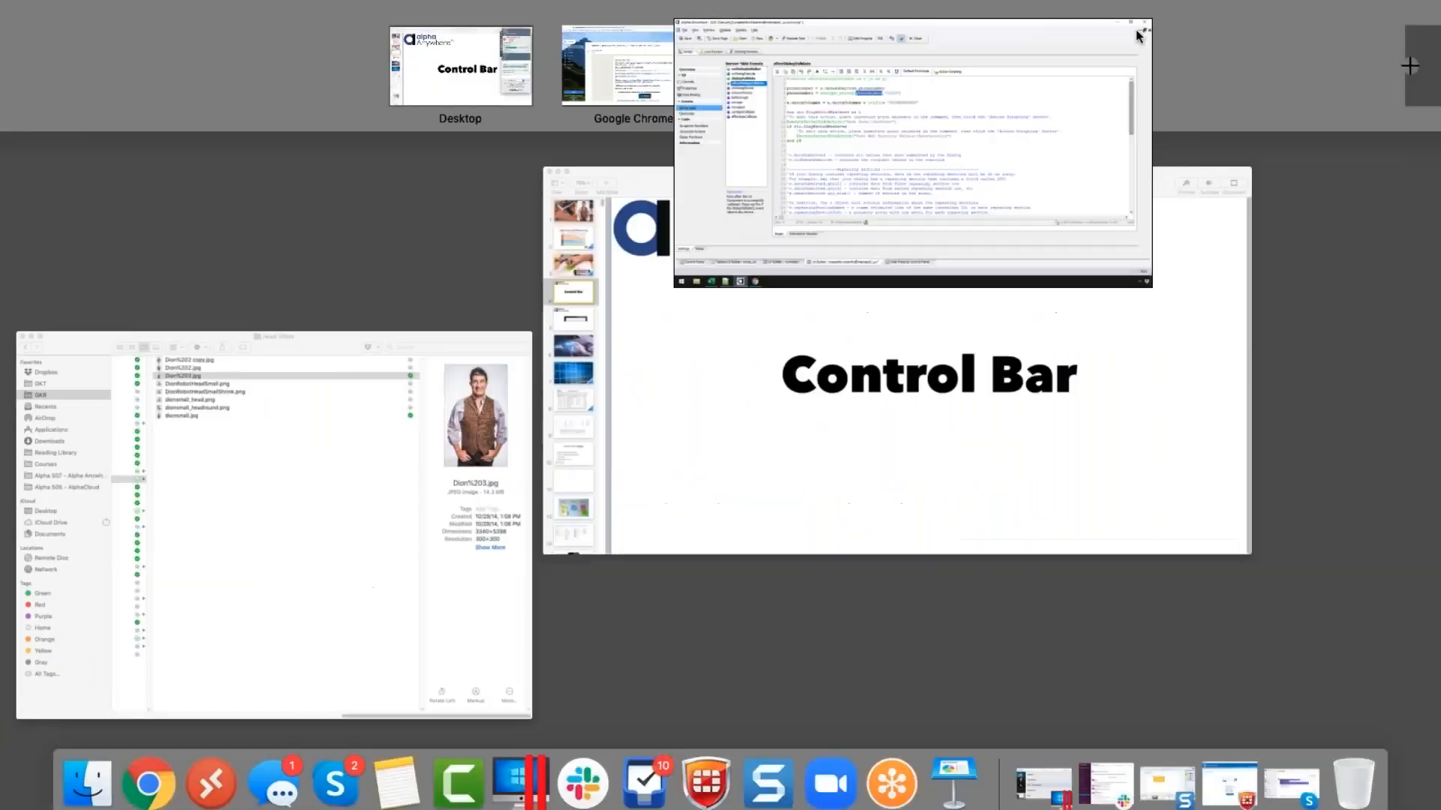
click(554, 214)
click(49, 111)
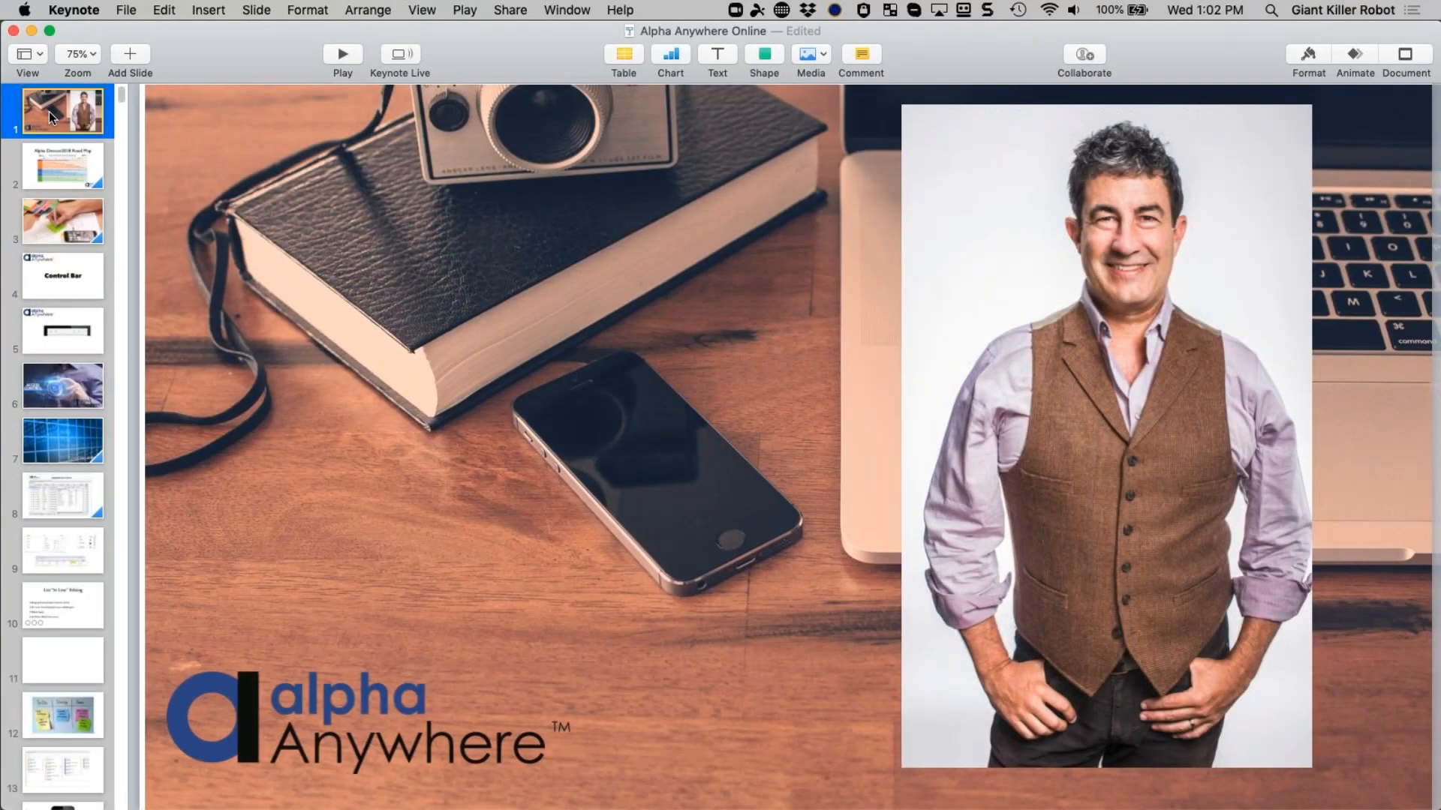
key(alt+super+p)
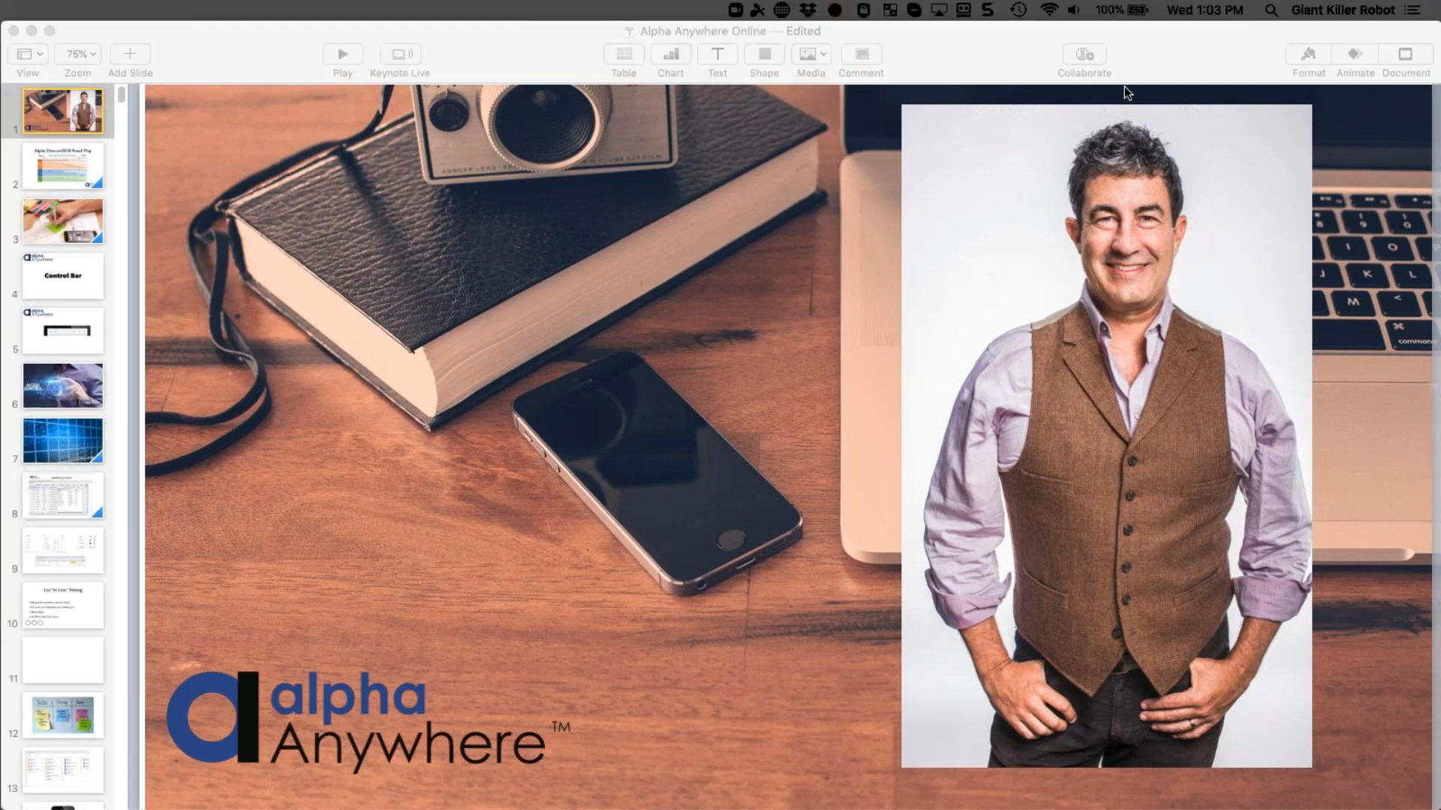